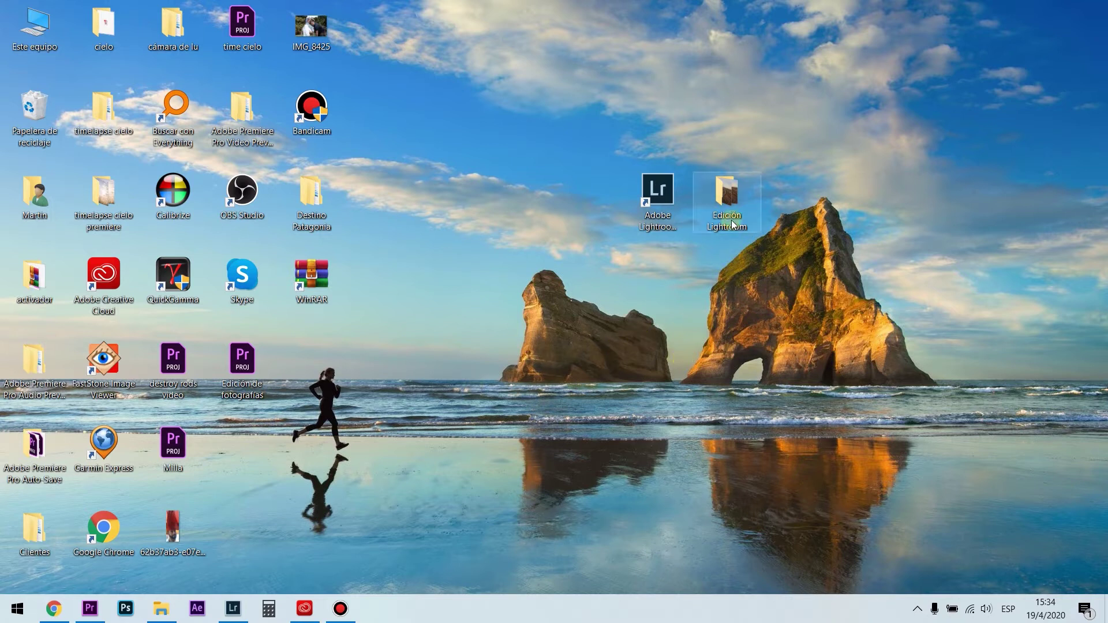
# Step: Open the Edición Lightroom folder and examine the camera and file details of the raw IMG_4996 photo
pyautogui.doubleClick(728, 196)
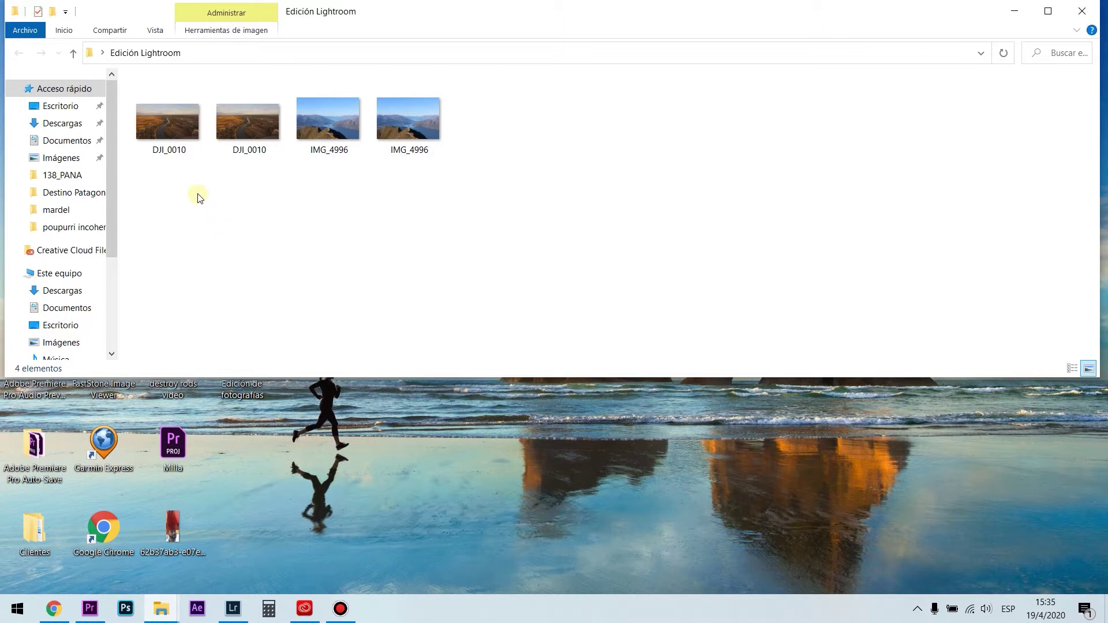
pyautogui.click(331, 137)
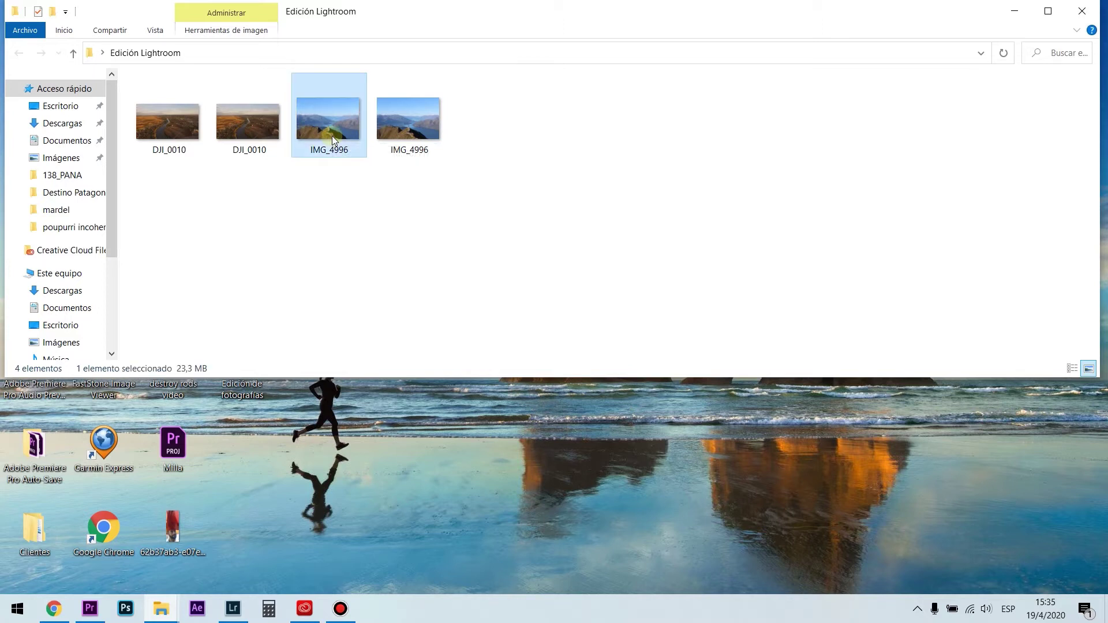
pyautogui.rightClick(332, 136)
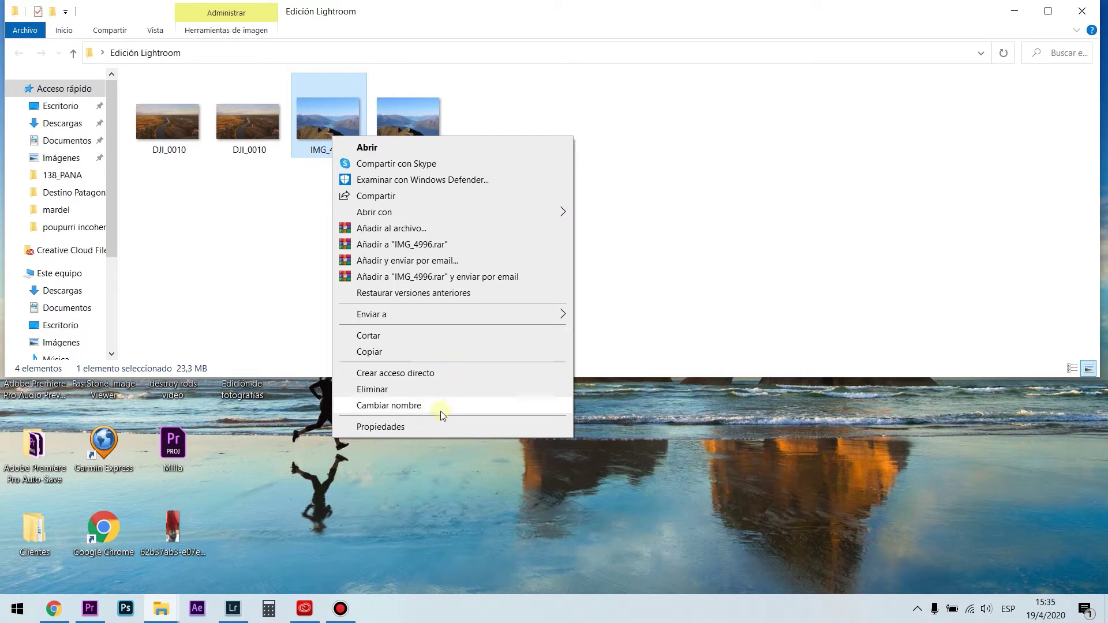
pyautogui.click(433, 427)
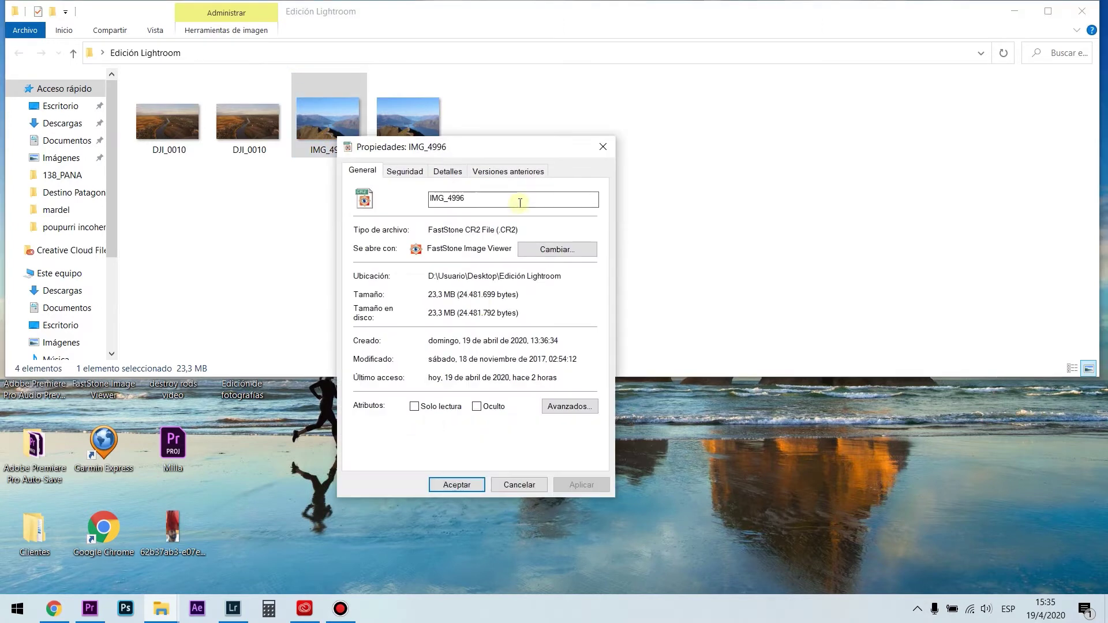
pyautogui.click(455, 172)
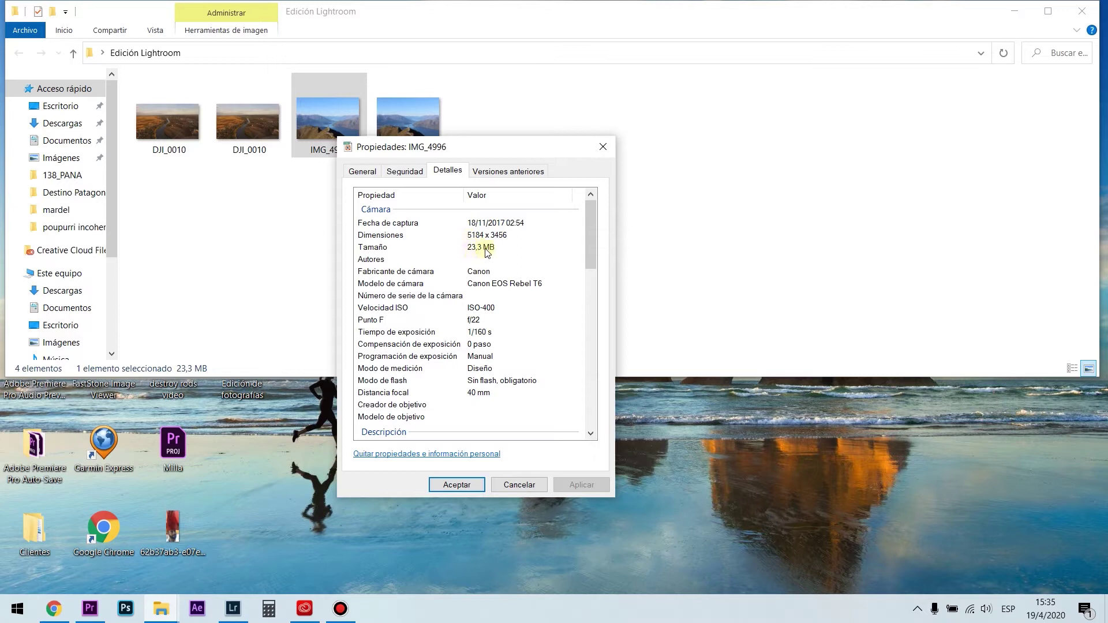
pyautogui.moveTo(596, 237); pyautogui.dragTo(587, 267)
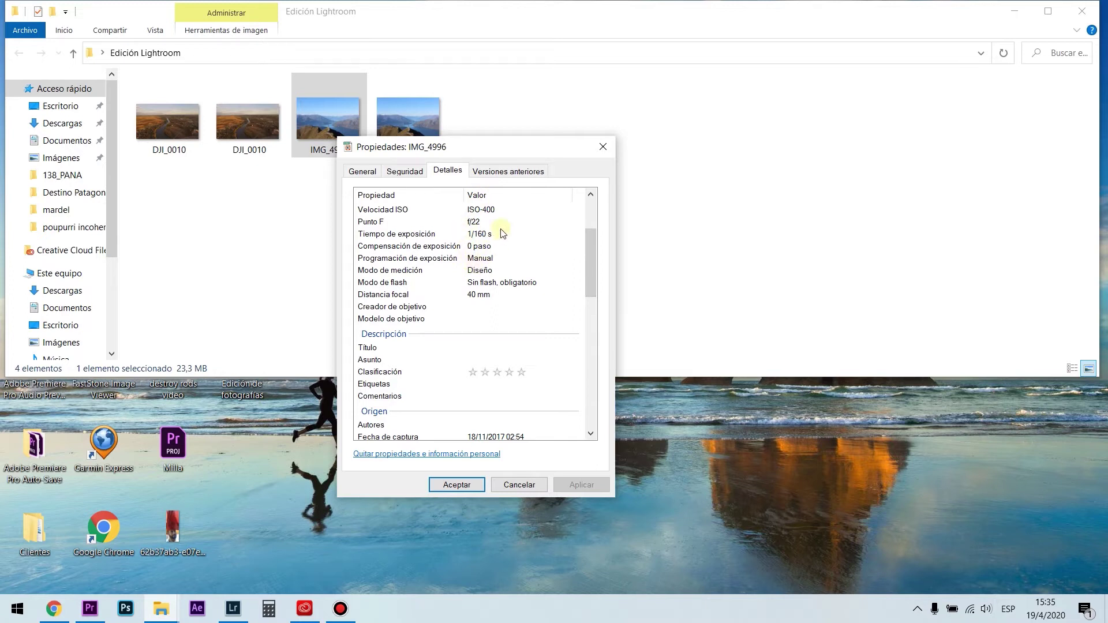
pyautogui.moveTo(588, 282); pyautogui.dragTo(583, 428)
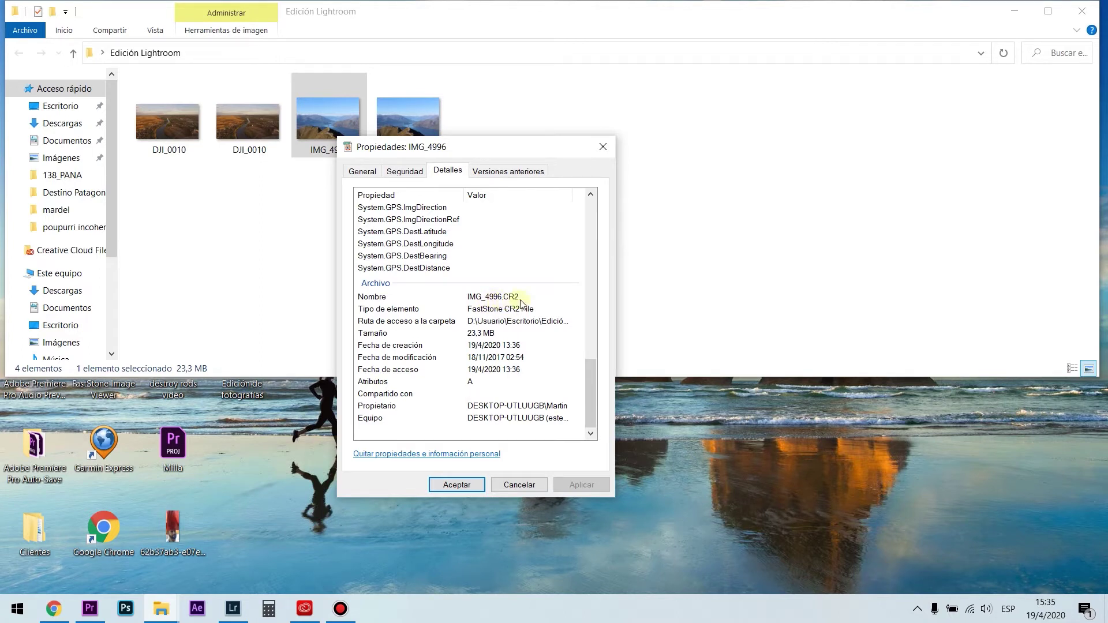
pyautogui.click(603, 147)
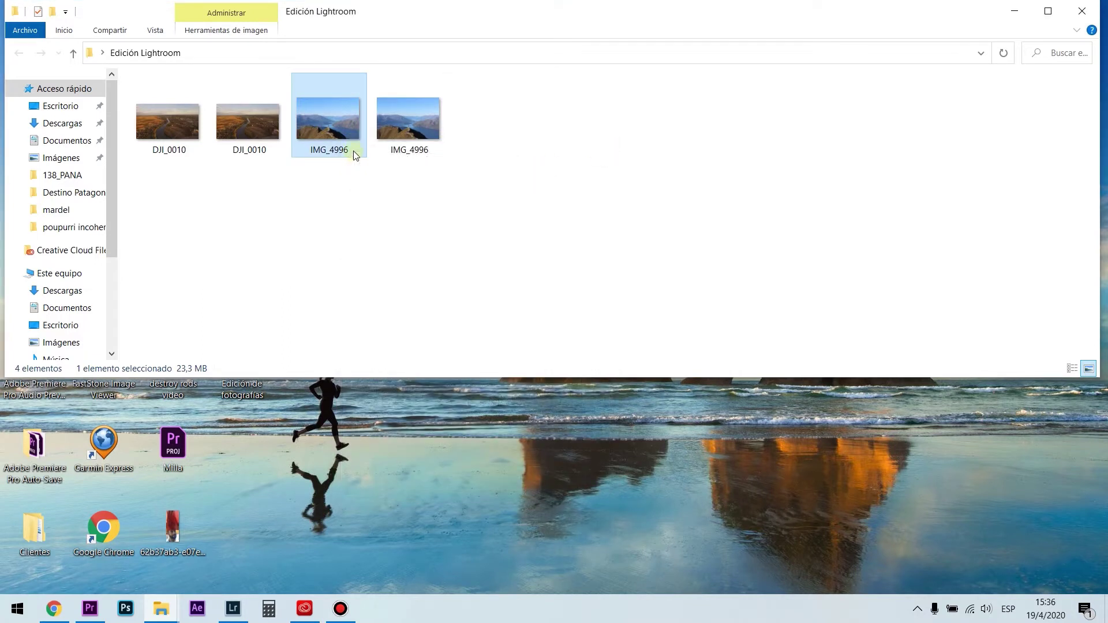
pyautogui.moveTo(353, 149); pyautogui.dragTo(345, 138)
pyautogui.keyDown('ctrl'); pyautogui.click(341, 137); pyautogui.keyUp('ctrl')
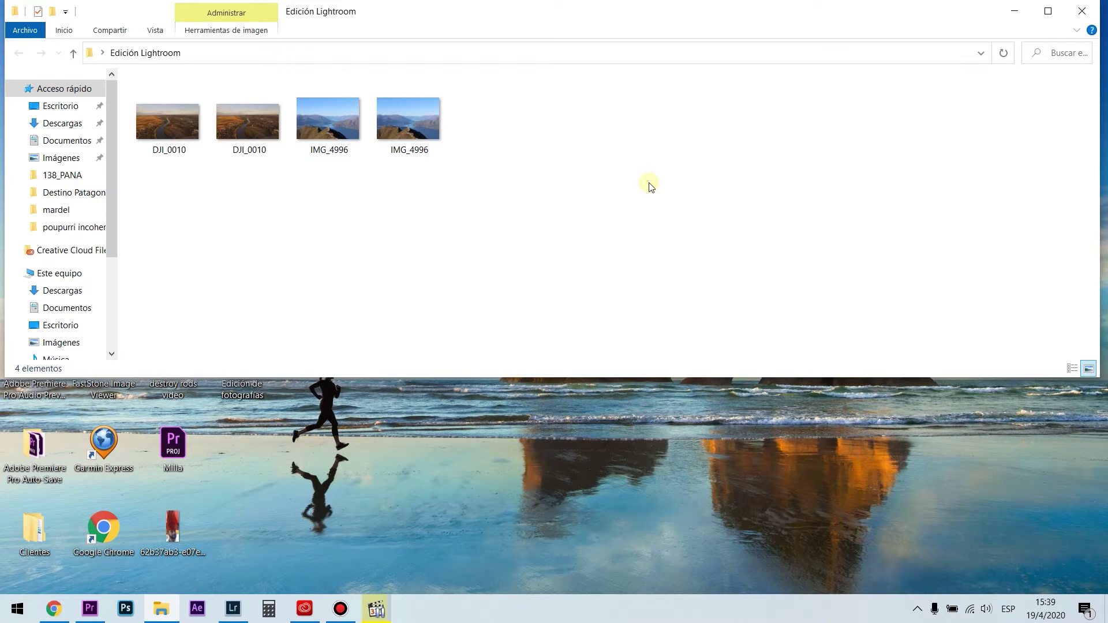
pyautogui.click(341, 613)
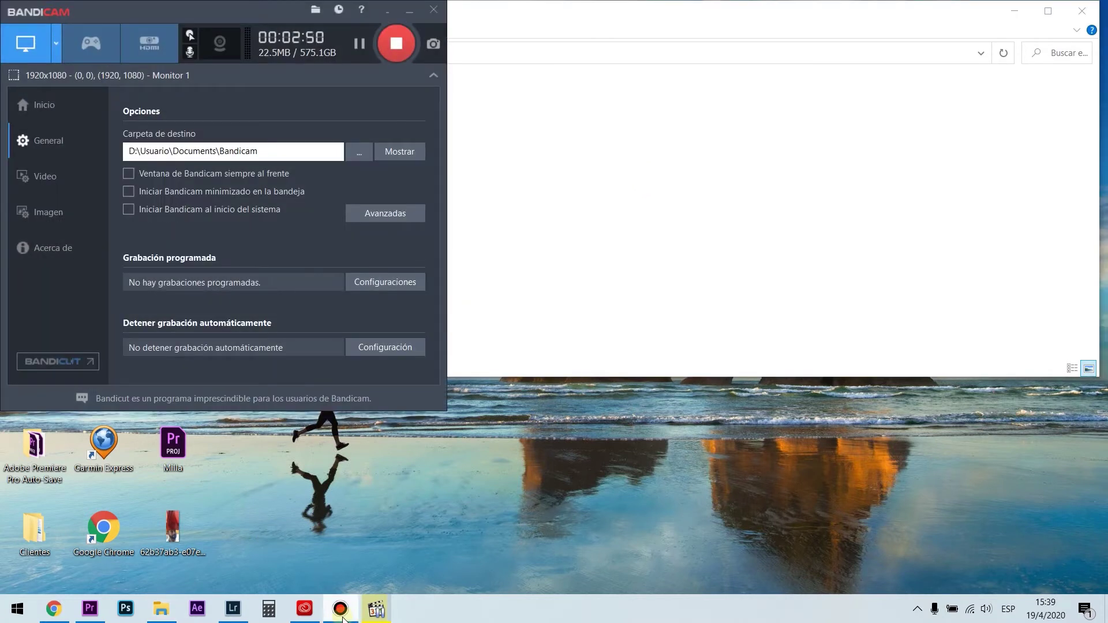
pyautogui.click(342, 613)
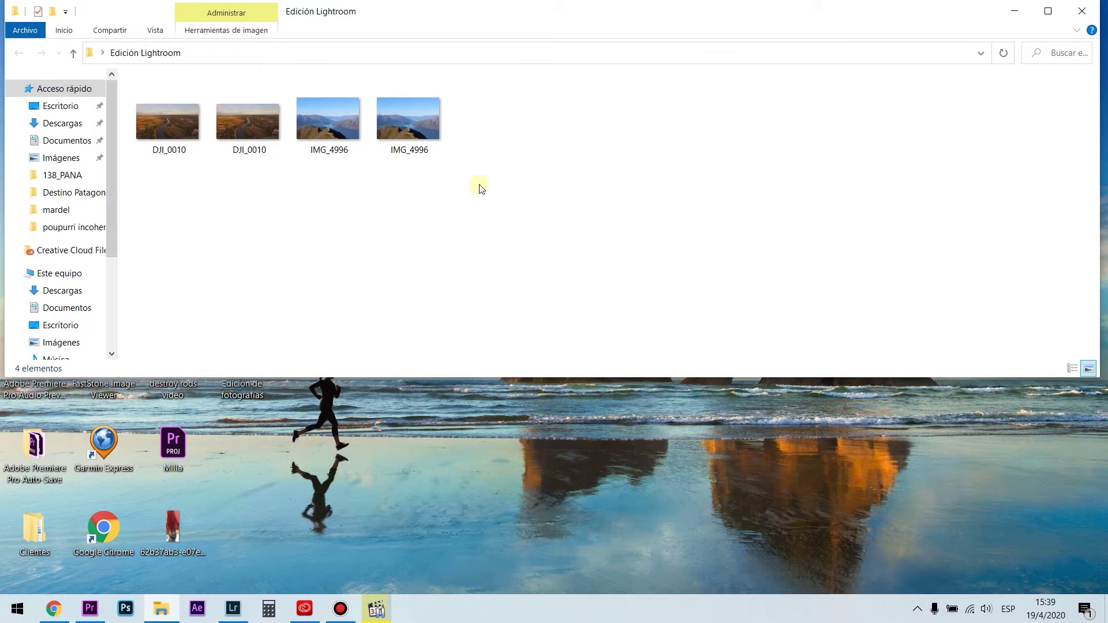
# Step: Check the file name and type of the raw IMG_4996 photo in its detailed properties
pyautogui.click(342, 131)
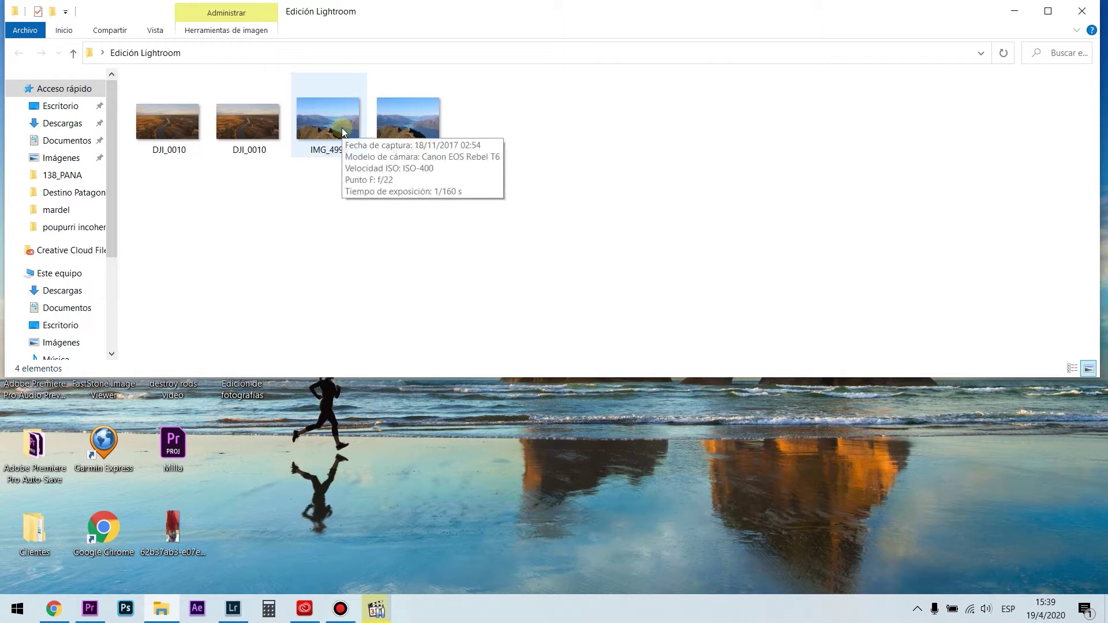
pyautogui.click(342, 131)
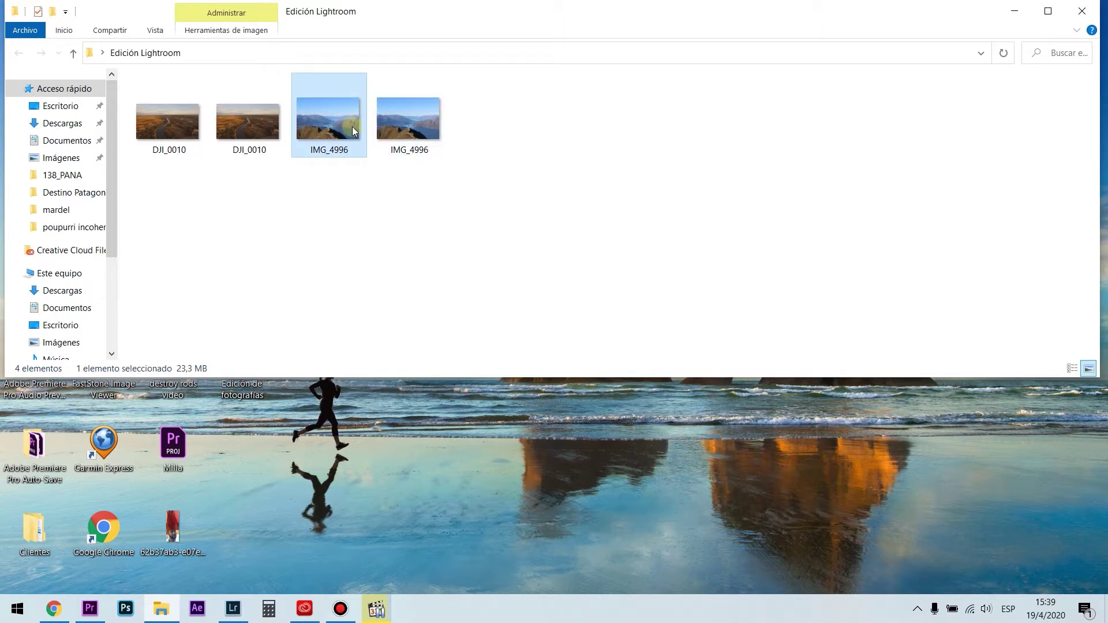
pyautogui.rightClick(353, 127)
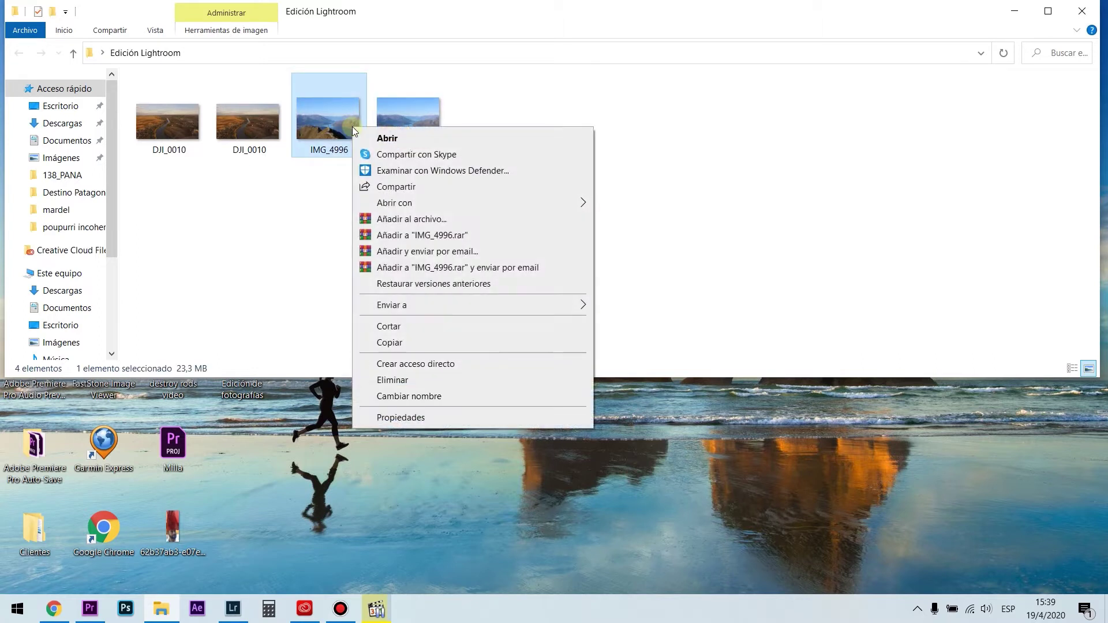
pyautogui.click(435, 417)
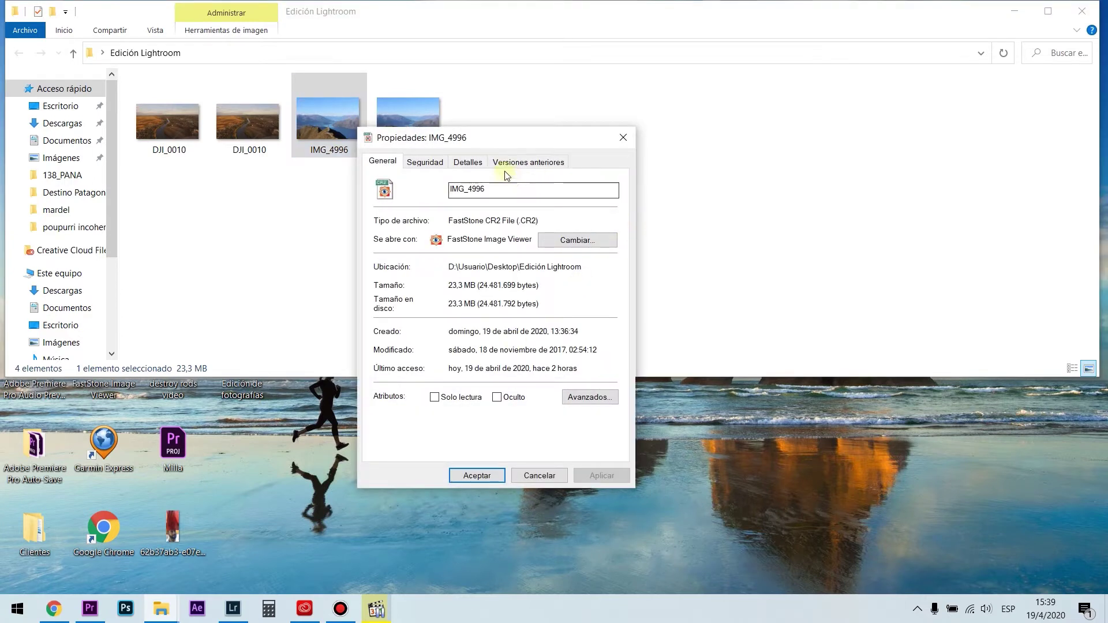
pyautogui.click(477, 166)
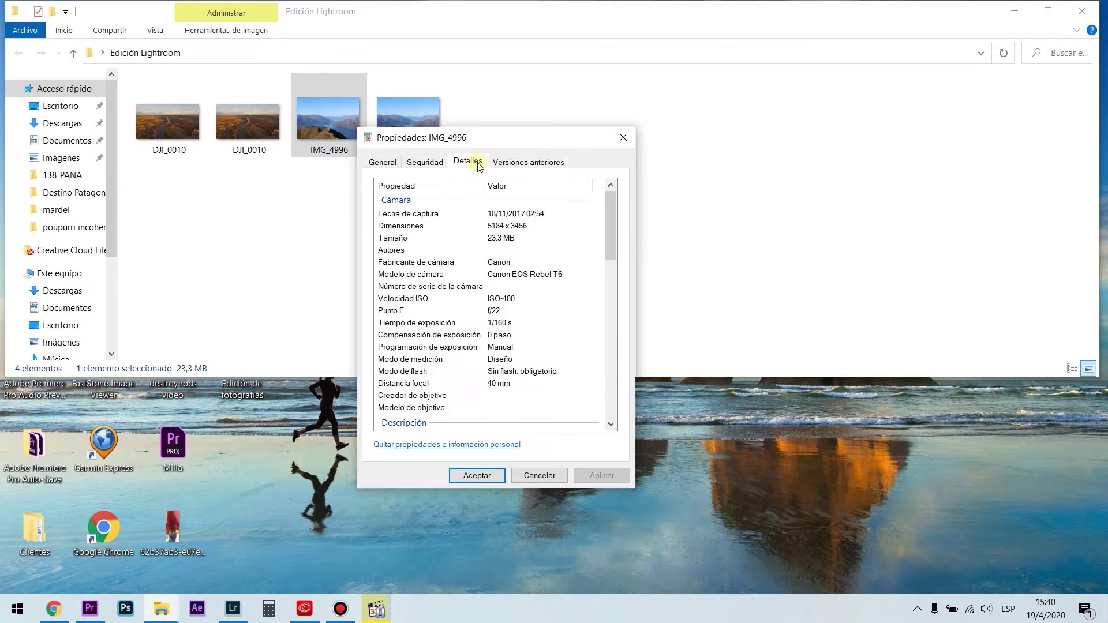
pyautogui.moveTo(611, 246); pyautogui.dragTo(629, 406)
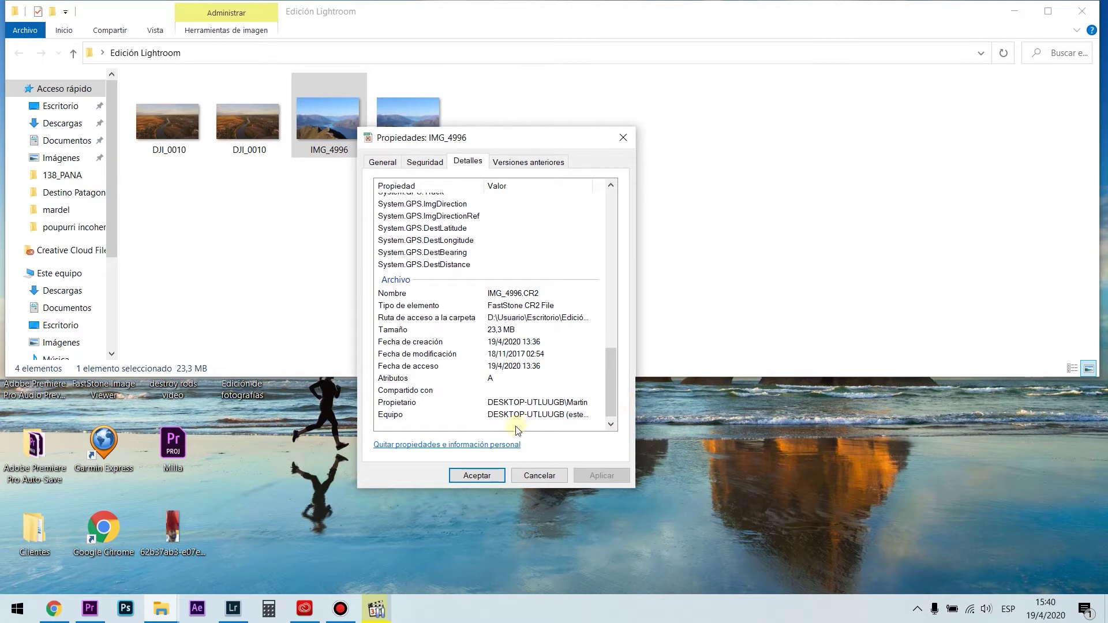
pyautogui.click(471, 477)
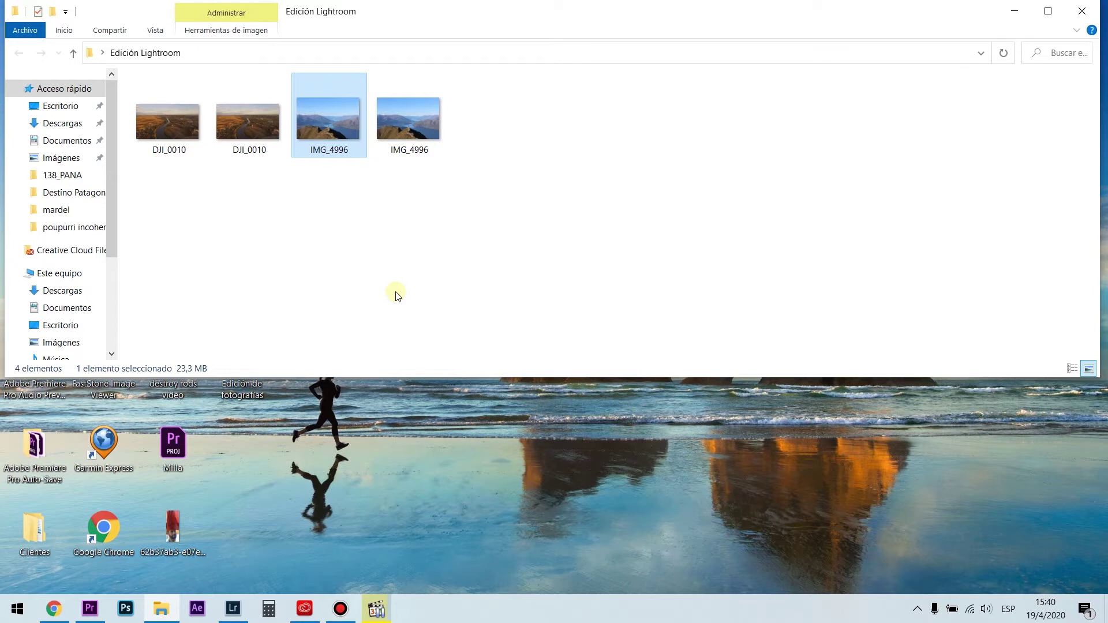
pyautogui.click(337, 237)
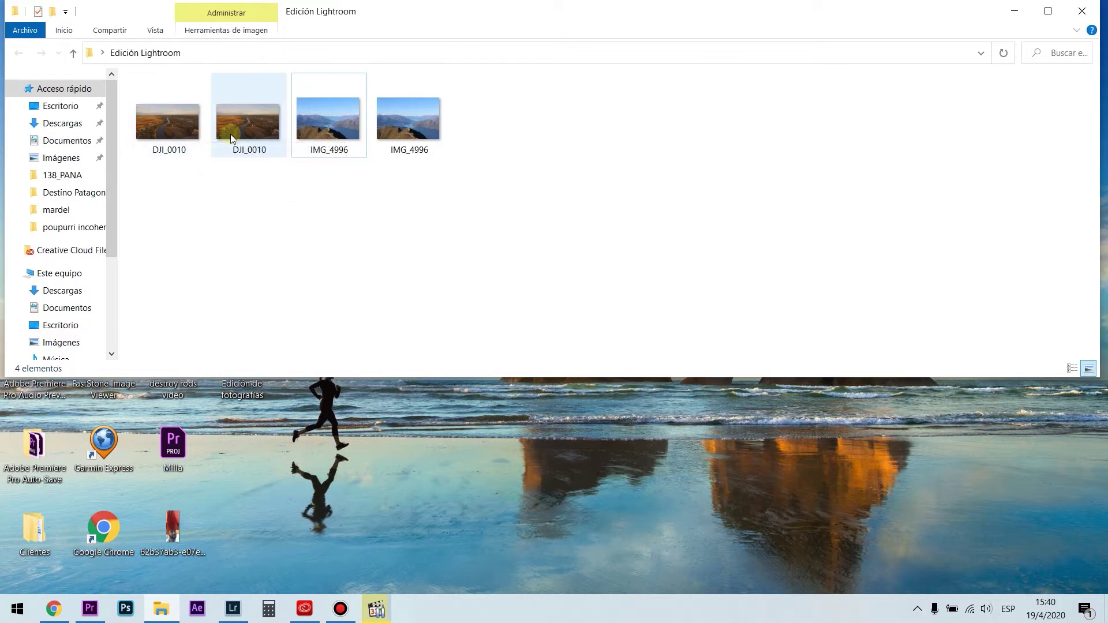
pyautogui.click(192, 133)
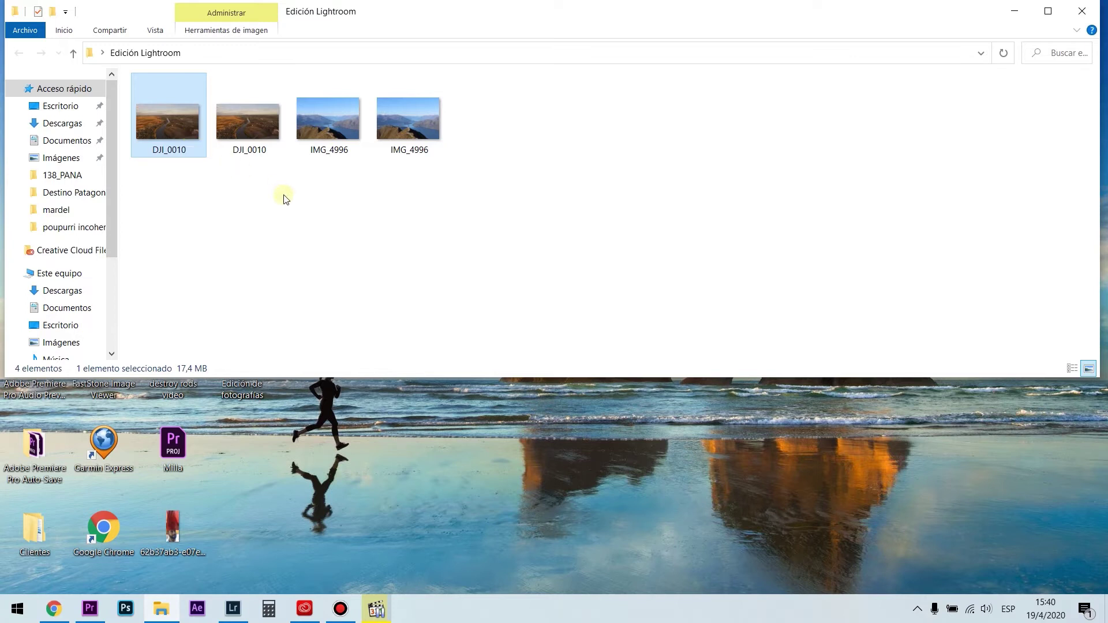
pyautogui.click(321, 152)
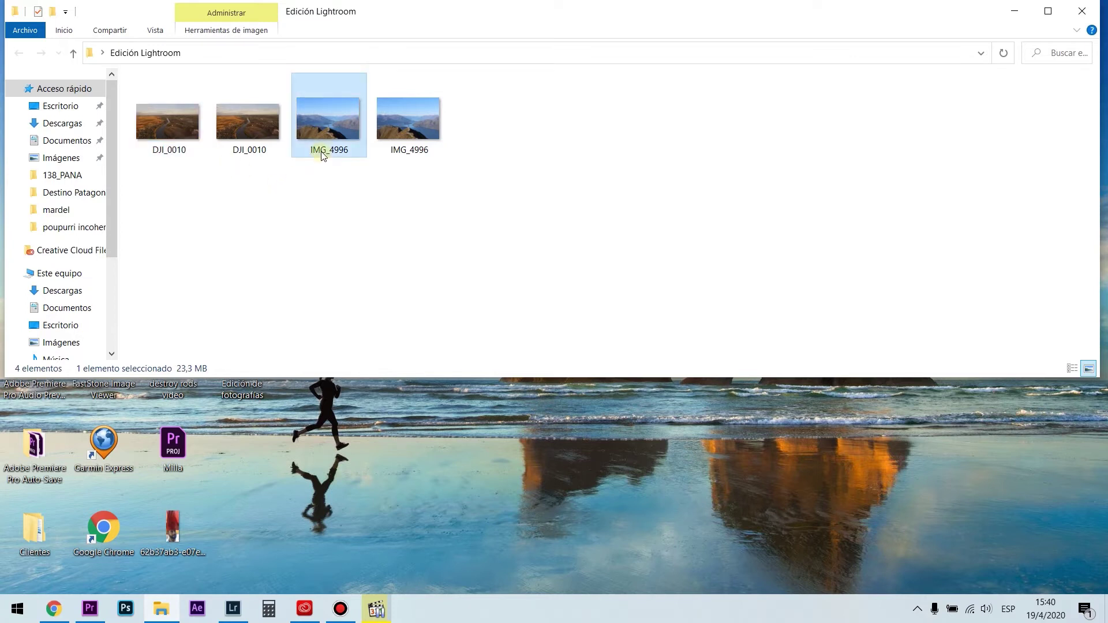
# Step: Examine the detailed properties of the JPG version of IMG_4996, including its camera data and file information
pyautogui.click(423, 141)
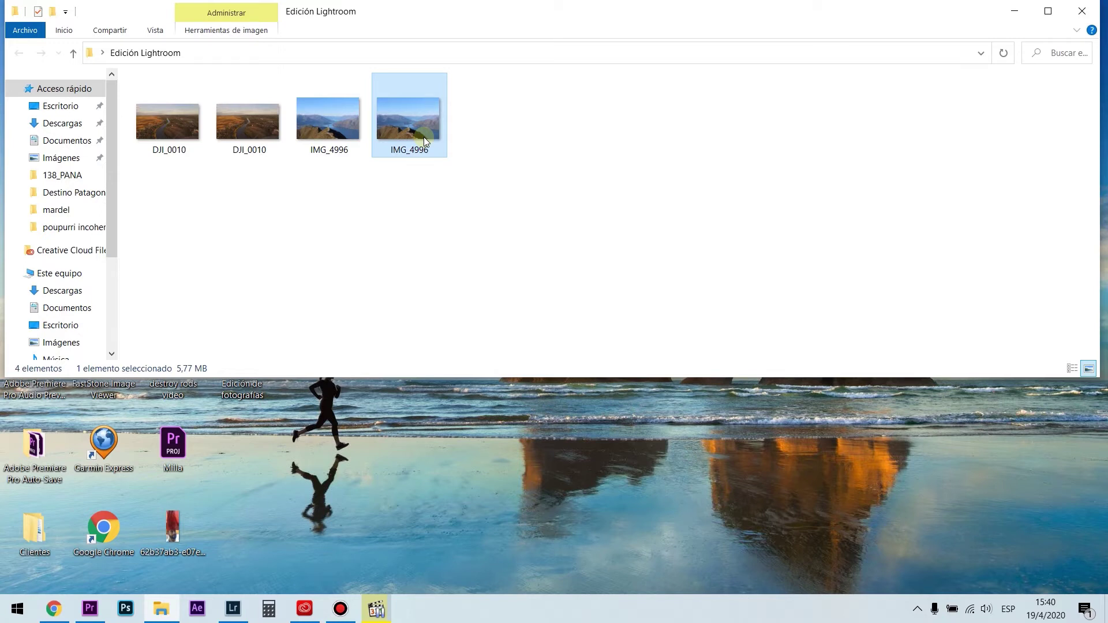
pyautogui.rightClick(424, 139)
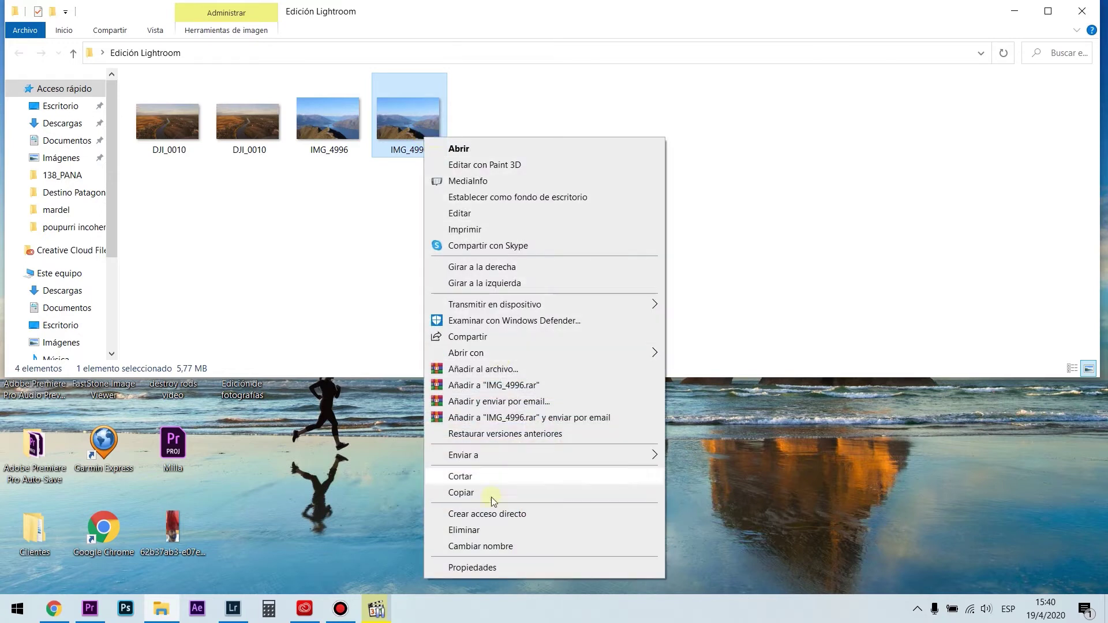
pyautogui.click(487, 568)
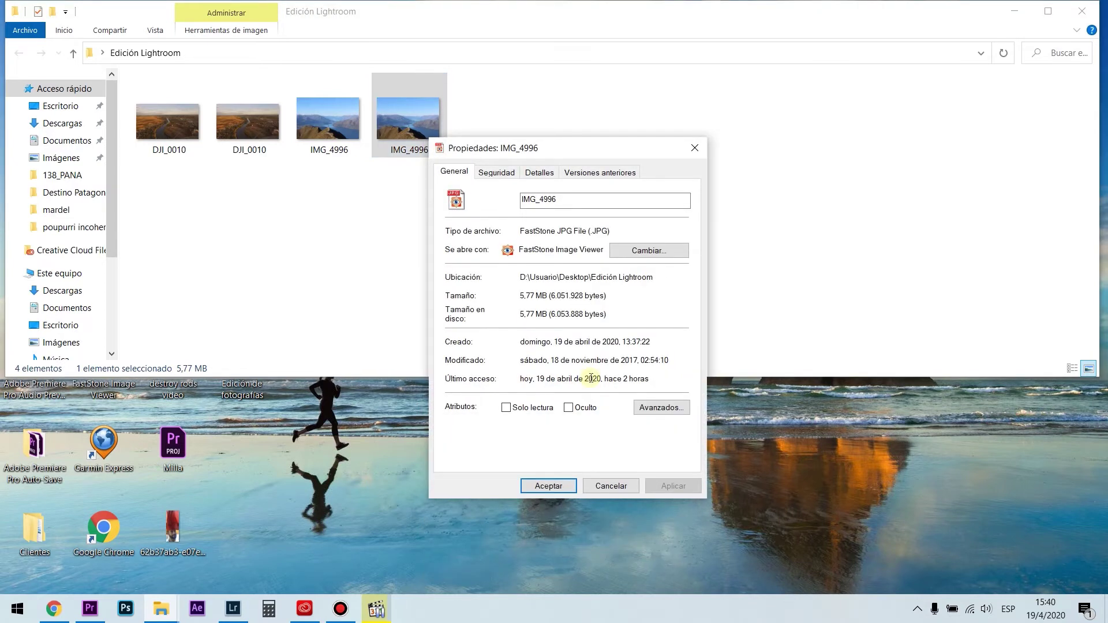
pyautogui.click(542, 172)
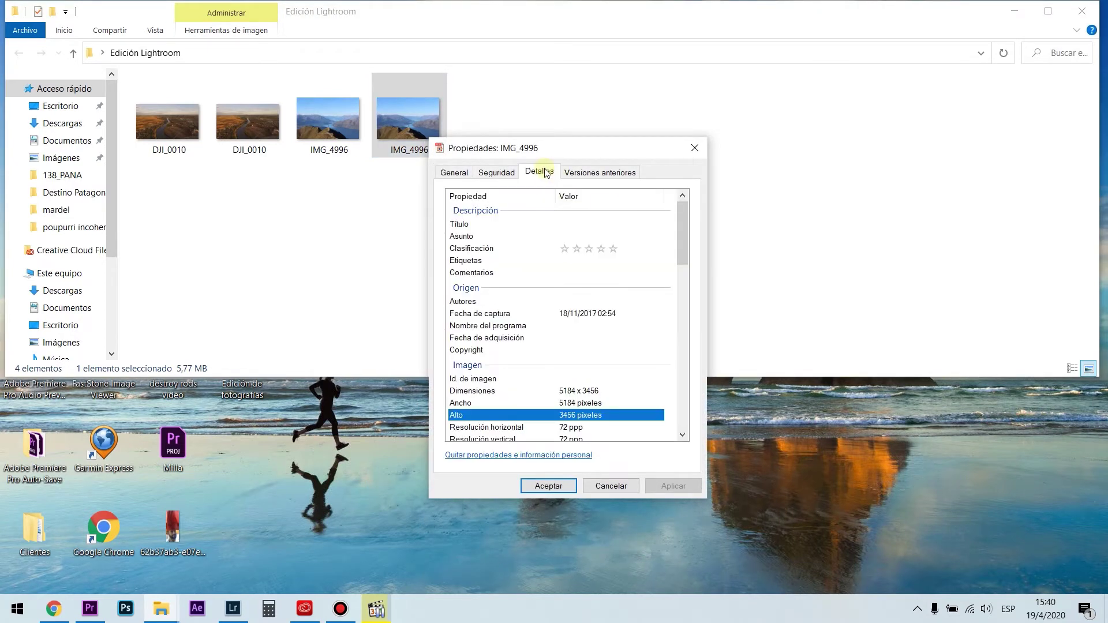
pyautogui.moveTo(683, 248); pyautogui.dragTo(679, 321)
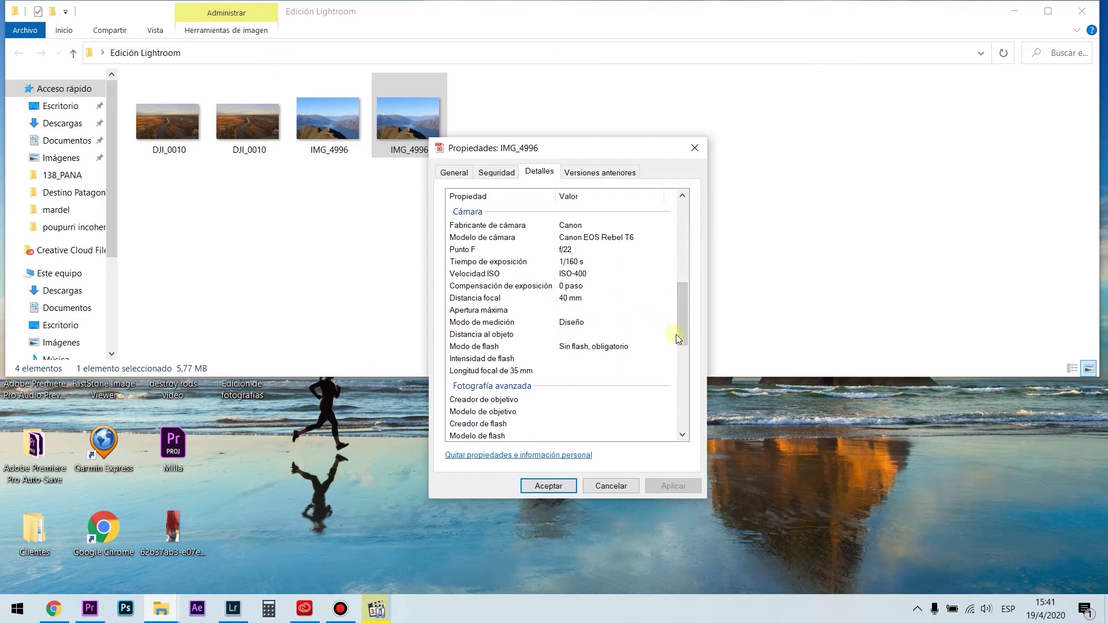
pyautogui.moveTo(681, 330); pyautogui.dragTo(680, 424)
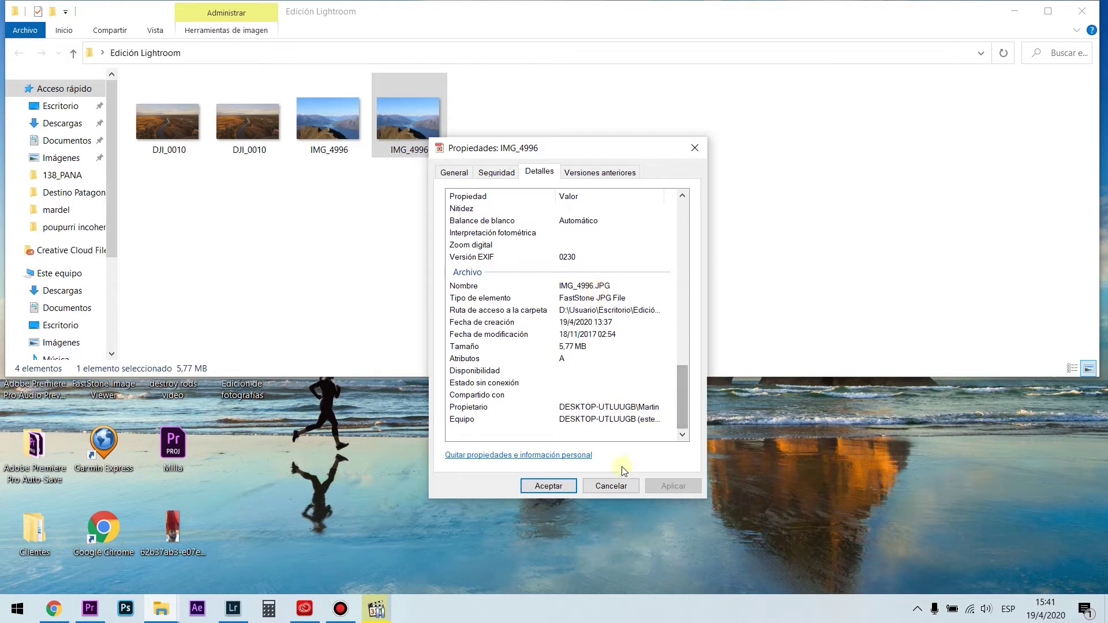
pyautogui.click(546, 486)
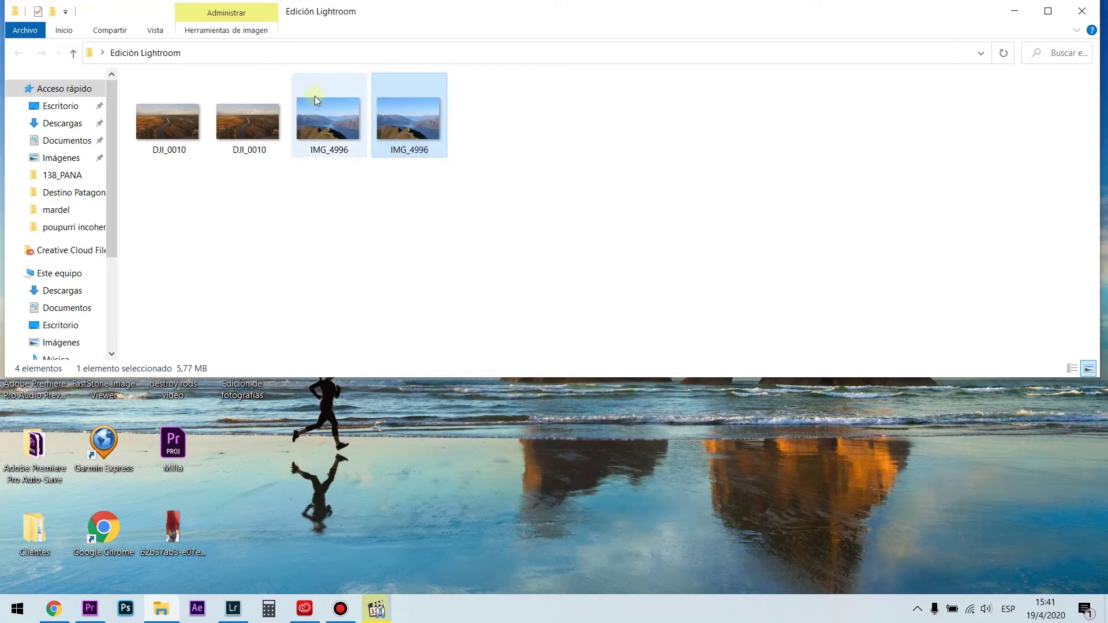
# Step: Check the file size of the CR2 version of IMG_4996 in its general properties
pyautogui.moveTo(315, 97)
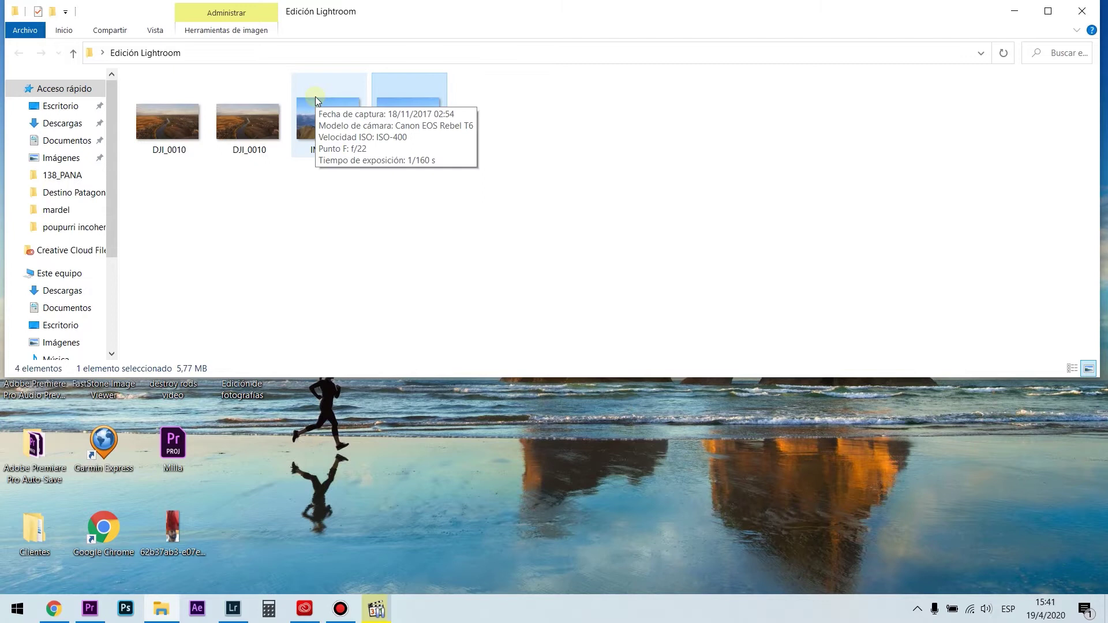
pyautogui.rightClick(320, 115)
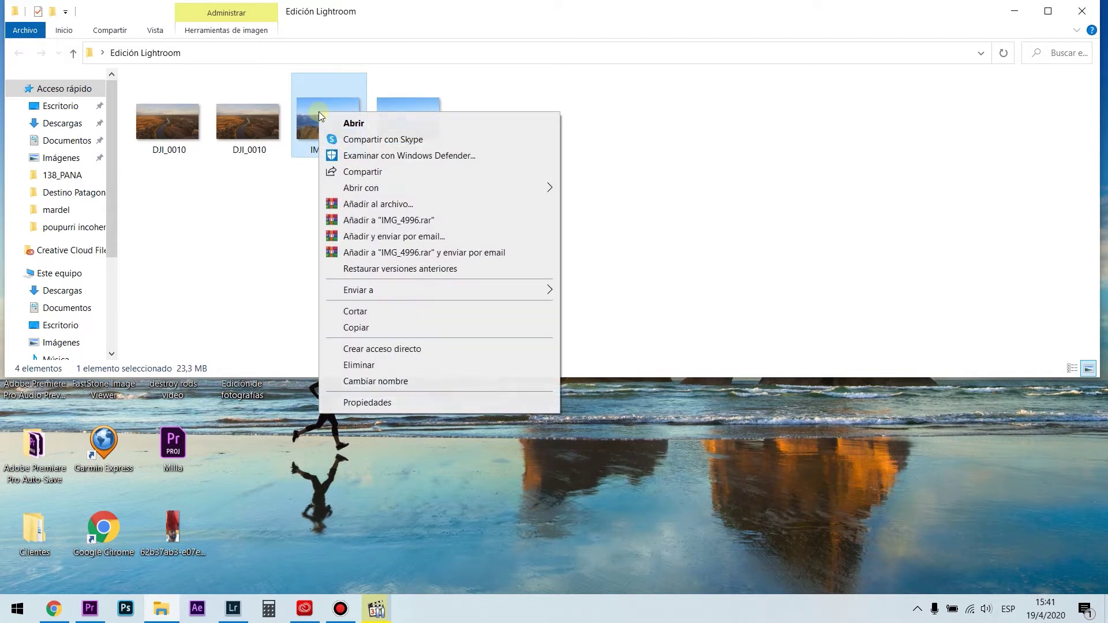
pyautogui.click(390, 406)
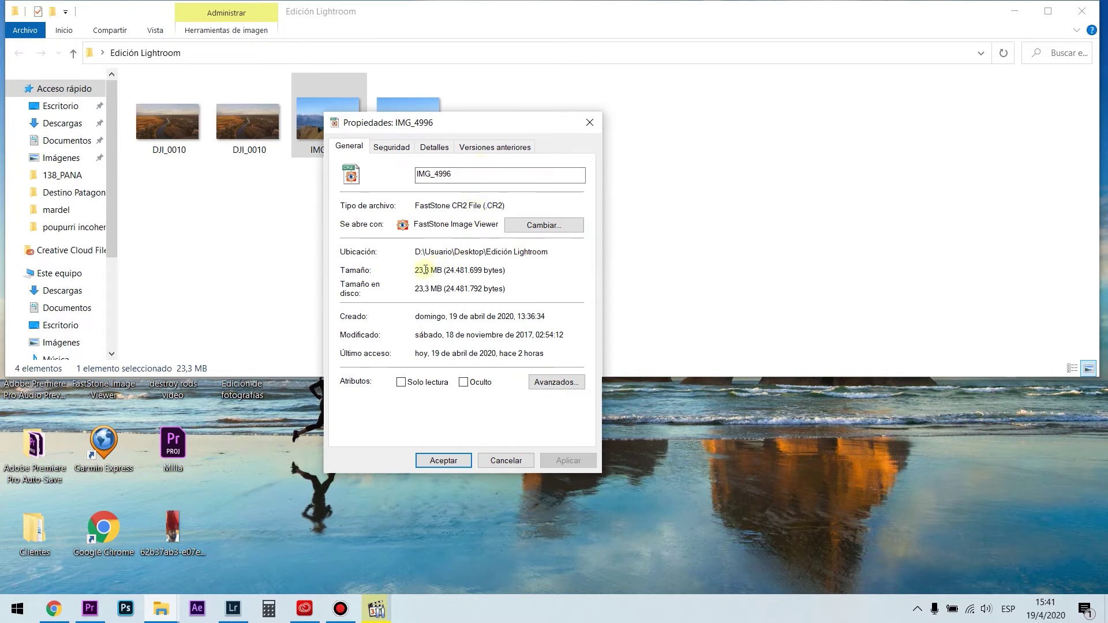
pyautogui.moveTo(416, 270); pyautogui.dragTo(437, 274)
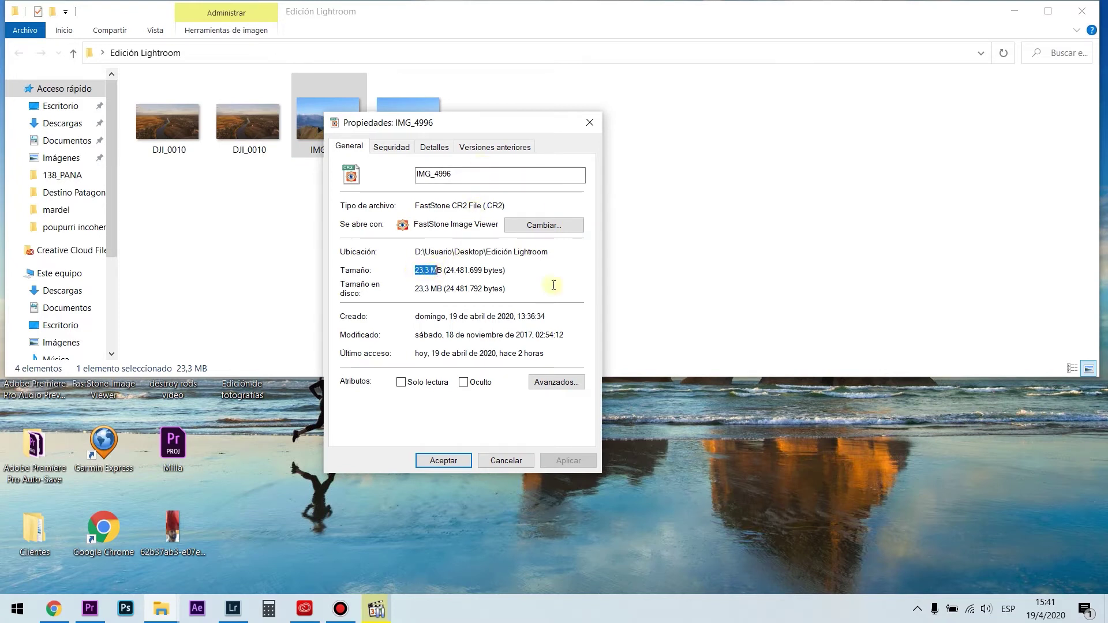
pyautogui.click(589, 122)
# Step: Check the file size of the JPG version of IMG_4996 for comparison with the CR2 file
pyautogui.rightClick(422, 138)
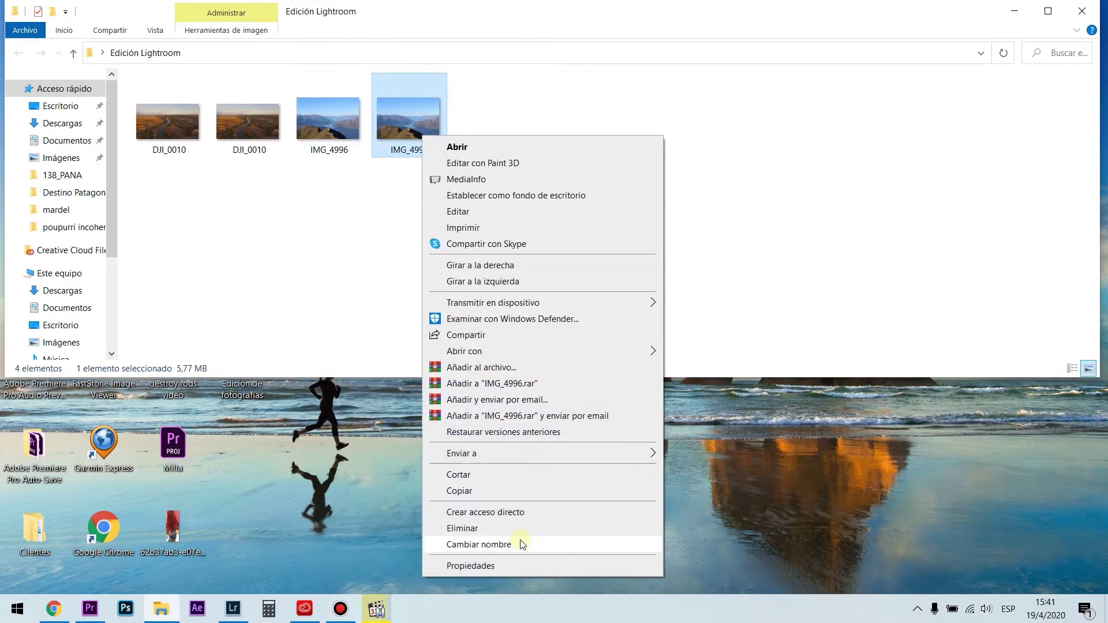
pyautogui.click(512, 565)
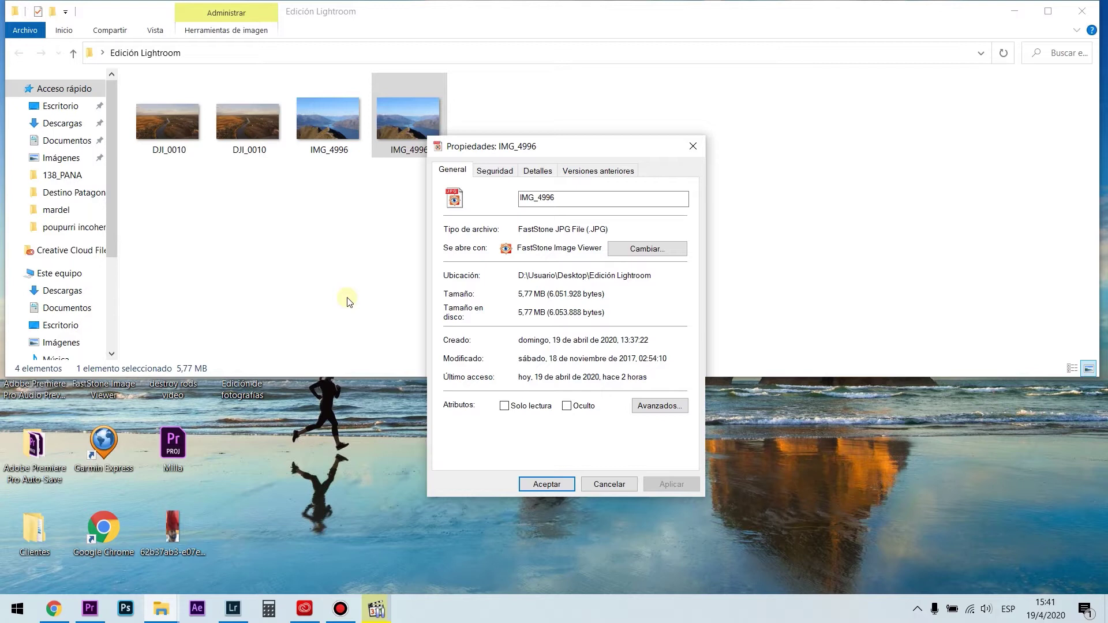
pyautogui.click(537, 489)
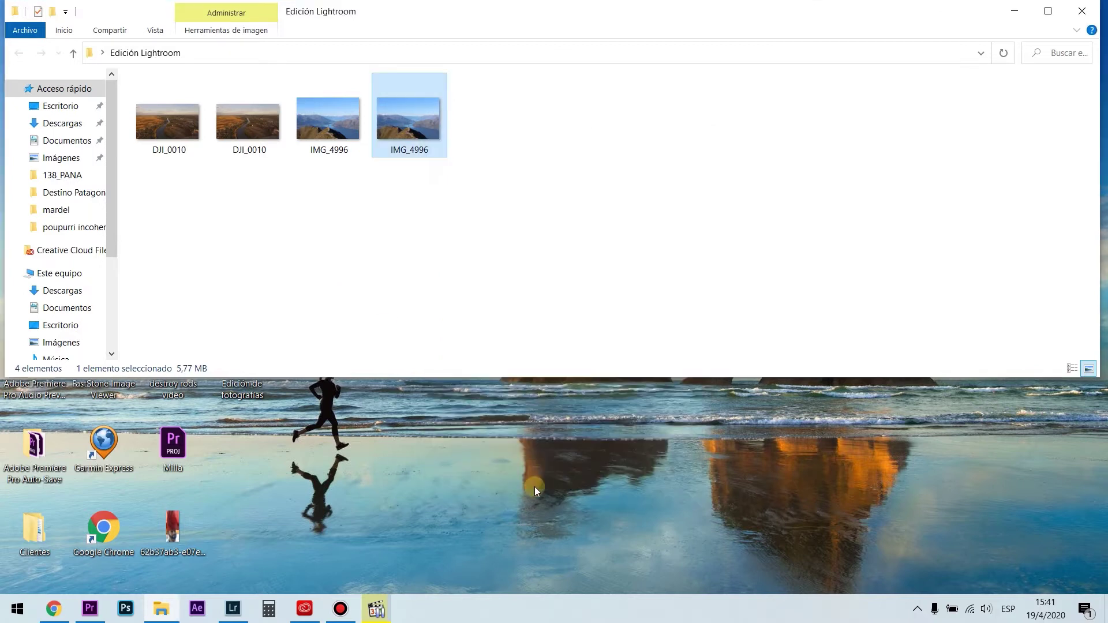
# Step: Check the file size of the first DJI_0010 photo and close the Edición Lightroom folder
pyautogui.click(385, 255)
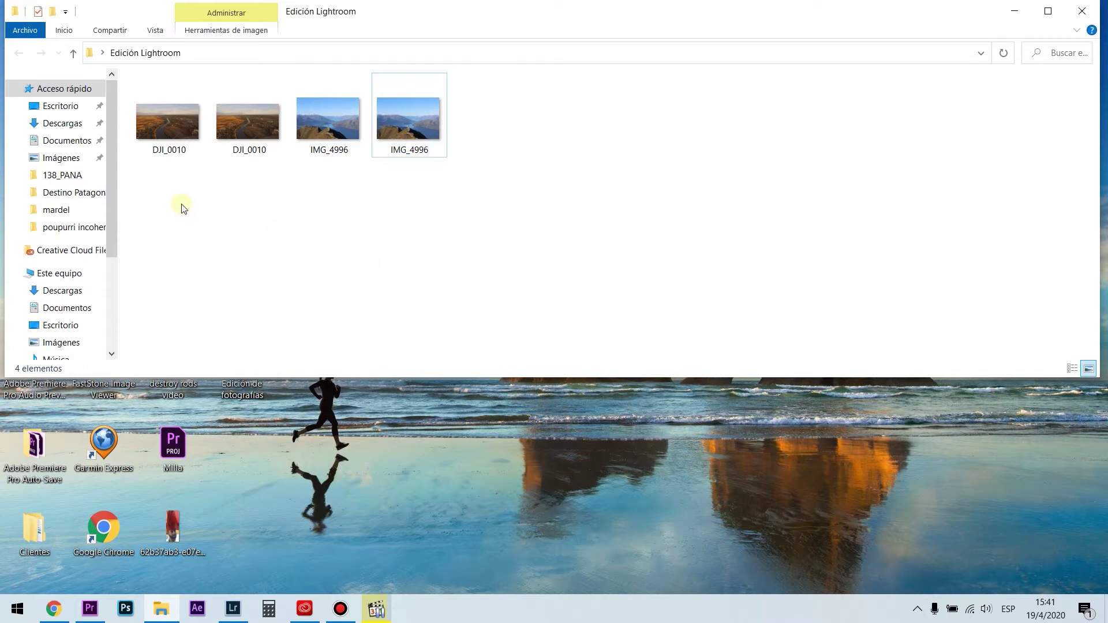
pyautogui.click(171, 145)
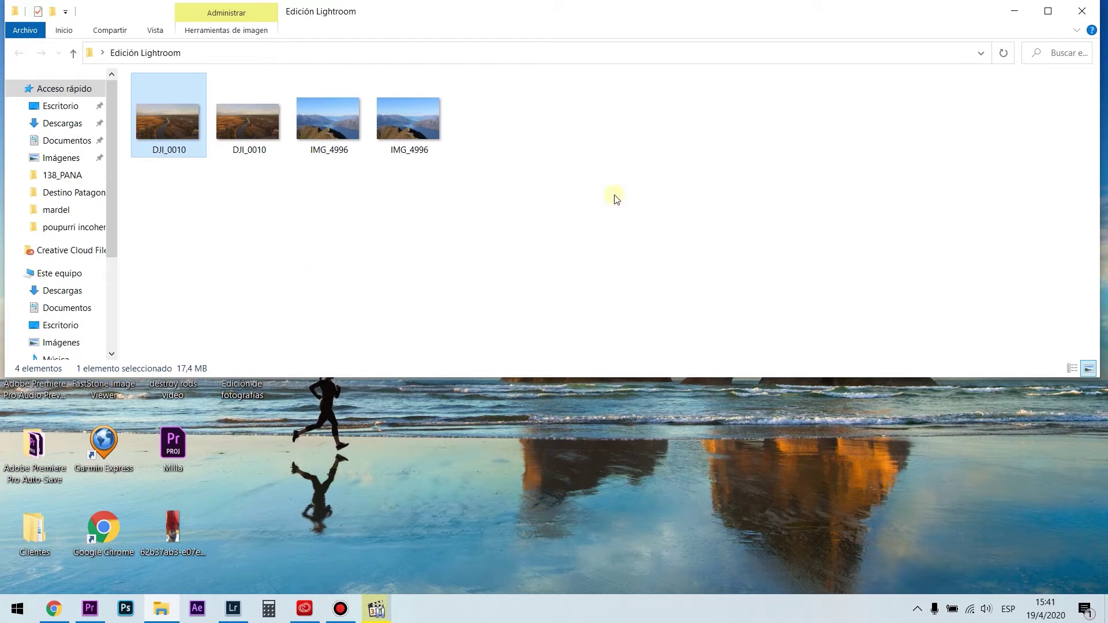
pyautogui.click(1084, 11)
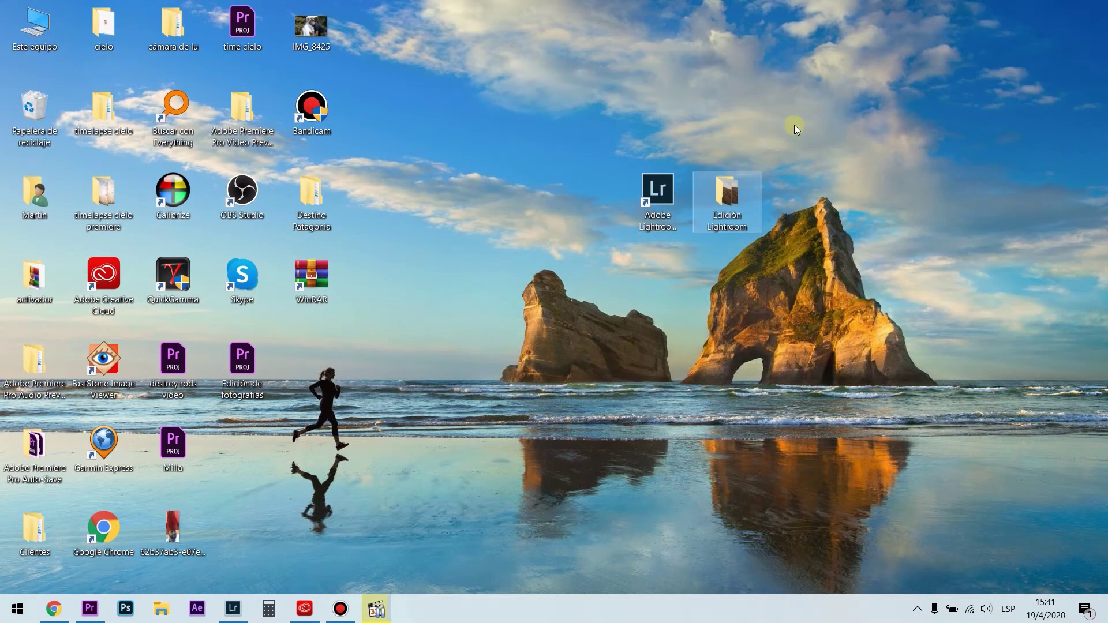
# Step: Switch to Lightroom Classic and start an import with the Edición Lightroom folder on Nuevo vol (D:) as the source
pyautogui.doubleClick(657, 199)
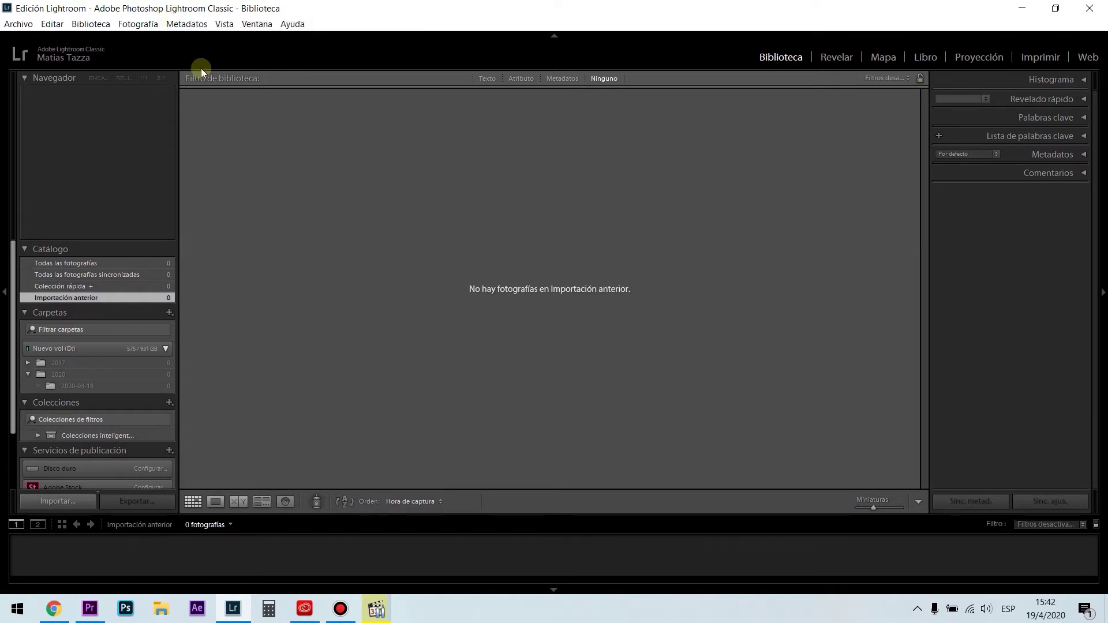
pyautogui.click(82, 501)
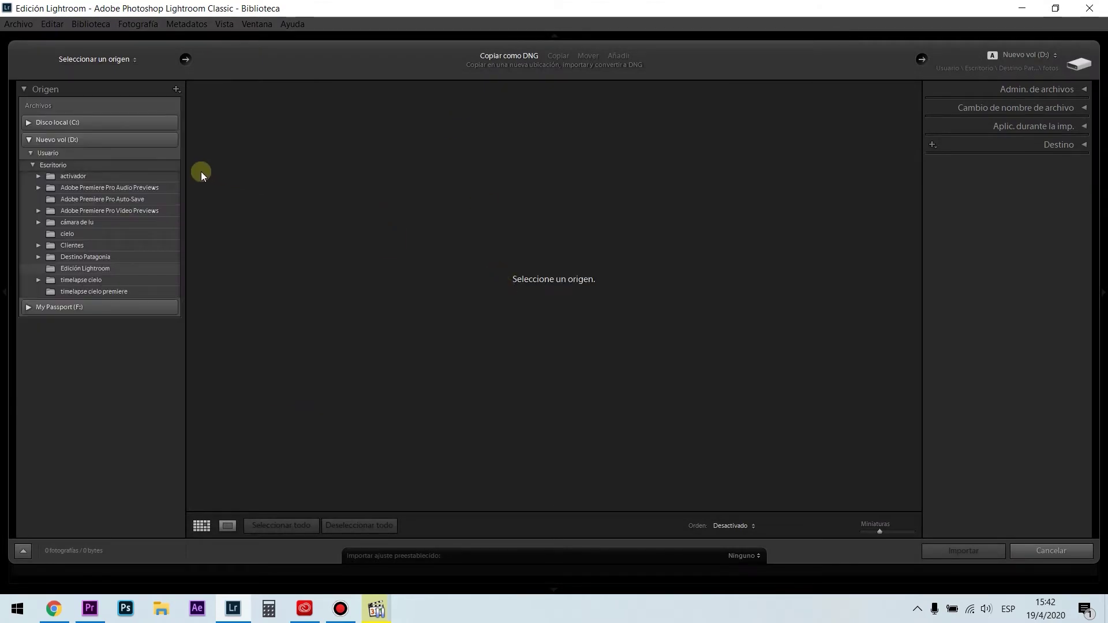
pyautogui.click(26, 139)
pyautogui.click(25, 89)
pyautogui.click(25, 89)
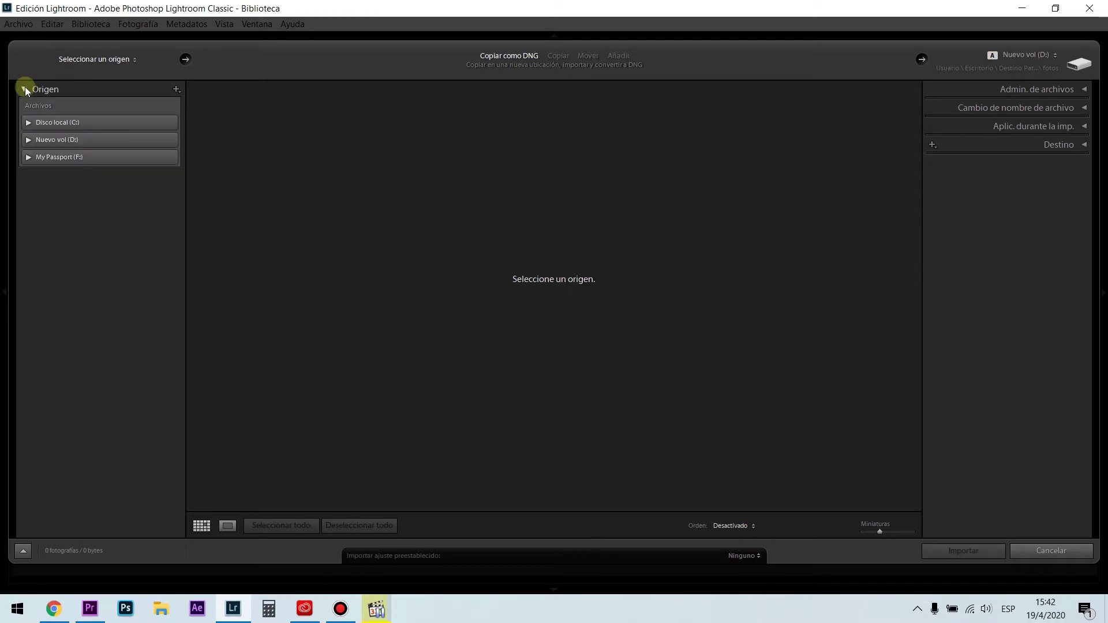
pyautogui.click(28, 140)
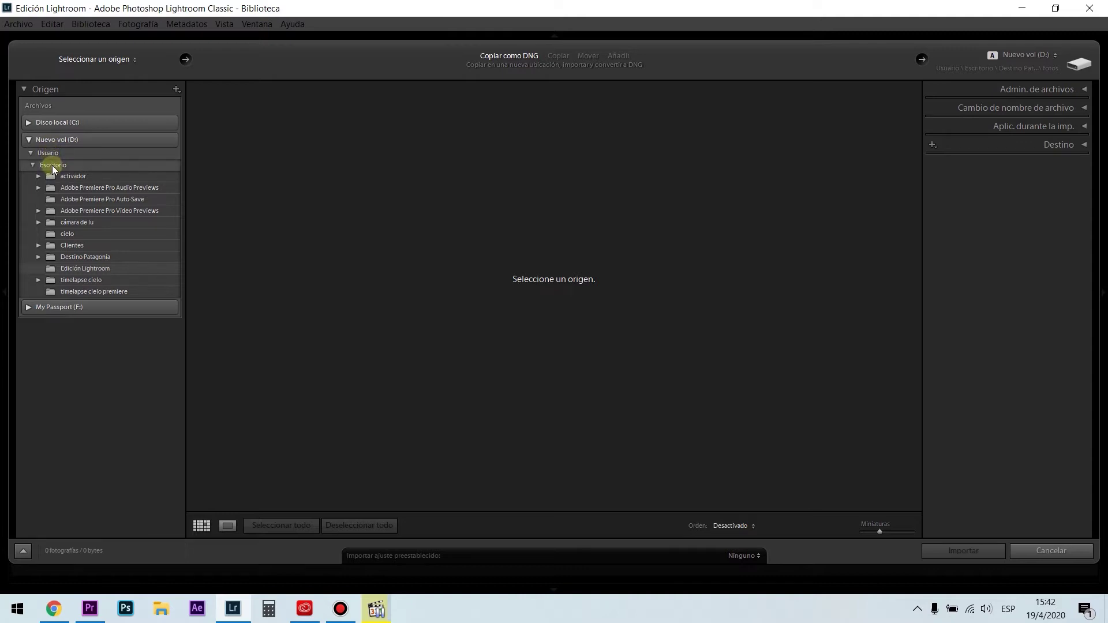
pyautogui.click(78, 270)
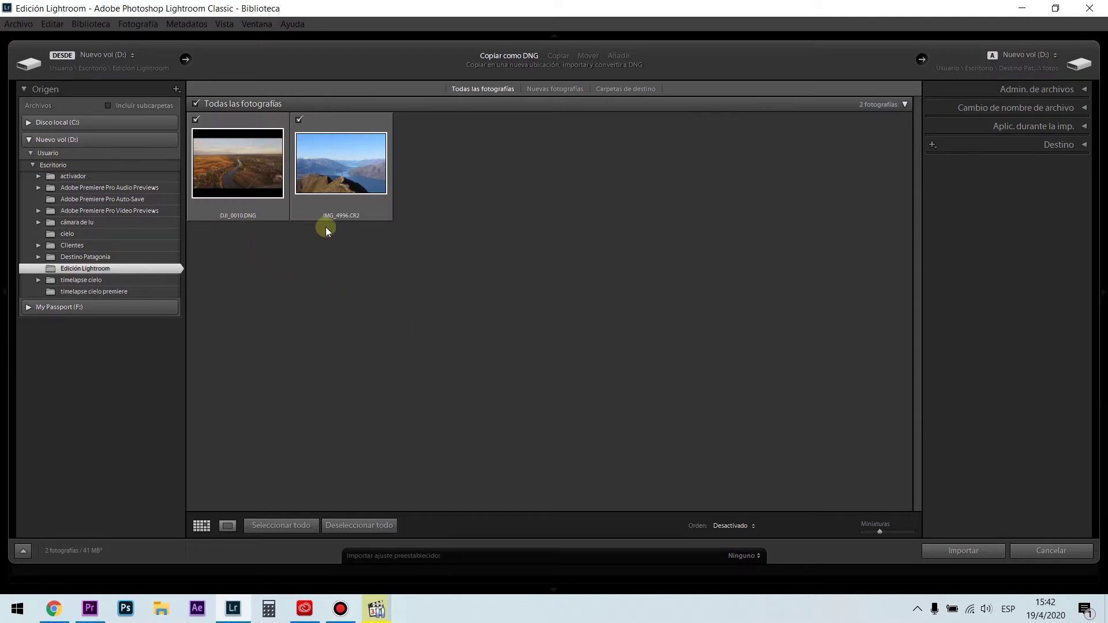
# Step: Compare the file sizes of the two DJI_0010 photos in the Edición Lightroom desktop folder, and return to the Lightroom import
pyautogui.moveTo(254, 221)
pyautogui.press('Return')
pyautogui.click(1016, 12)
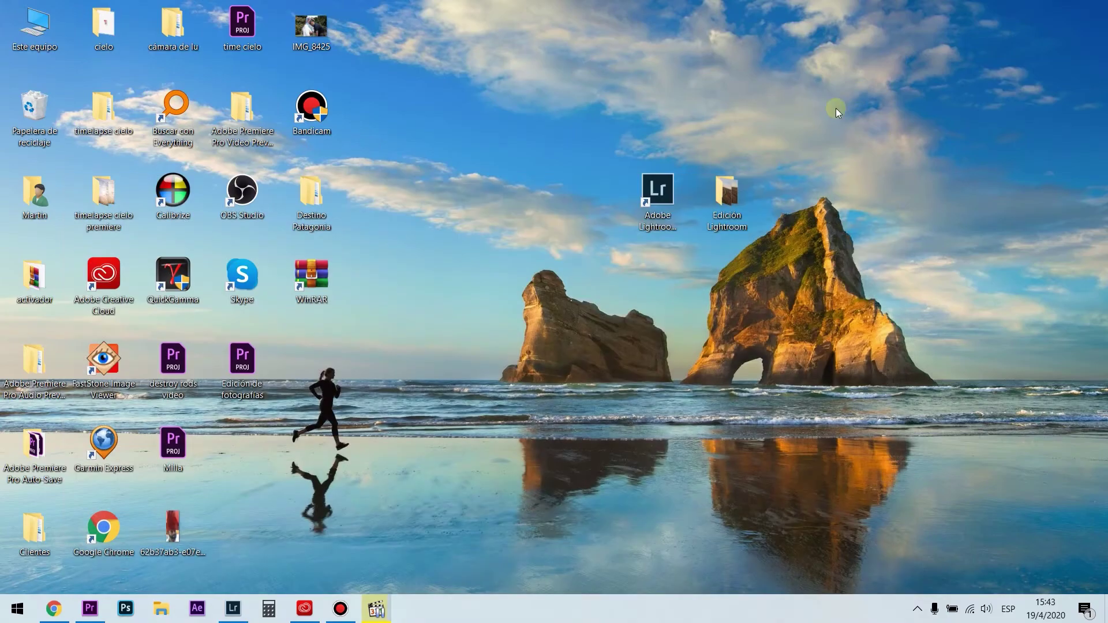
pyautogui.doubleClick(739, 183)
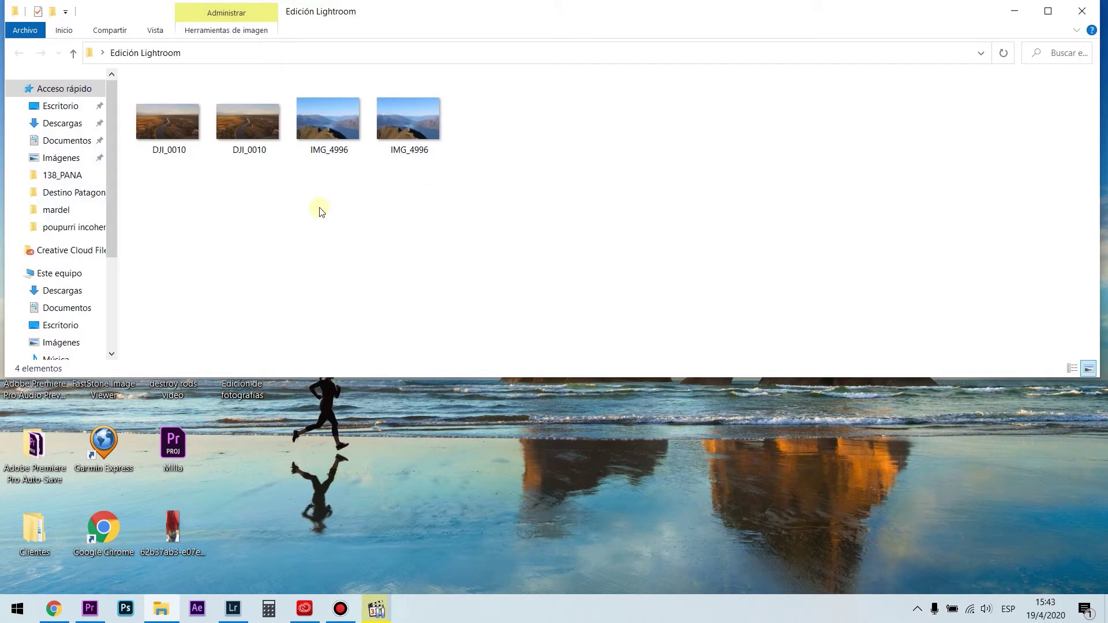
pyautogui.click(179, 145)
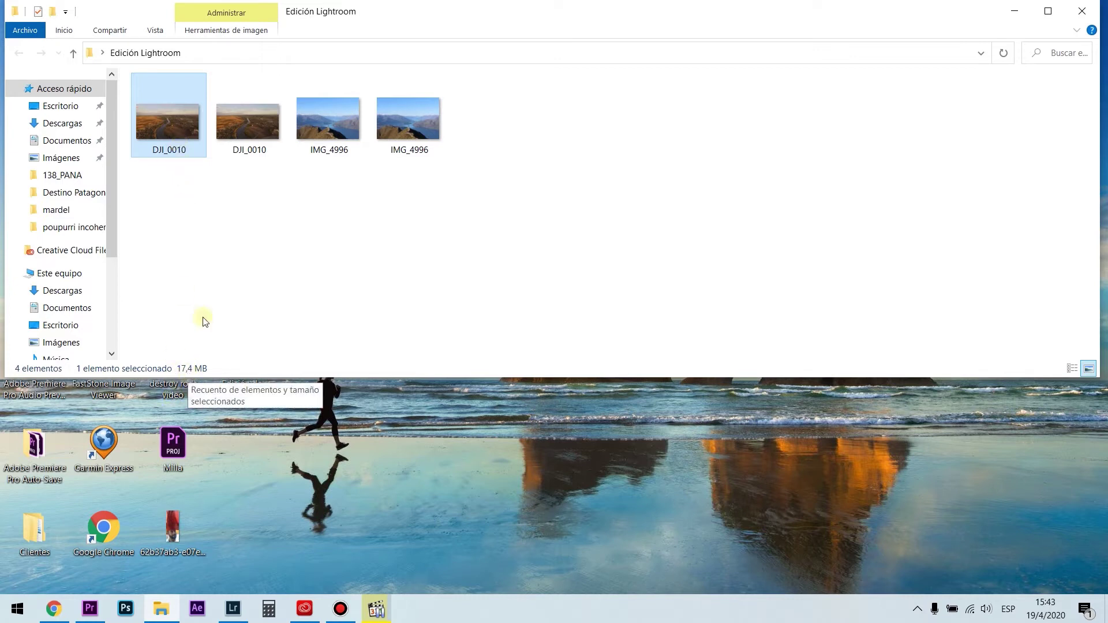
pyautogui.click(254, 140)
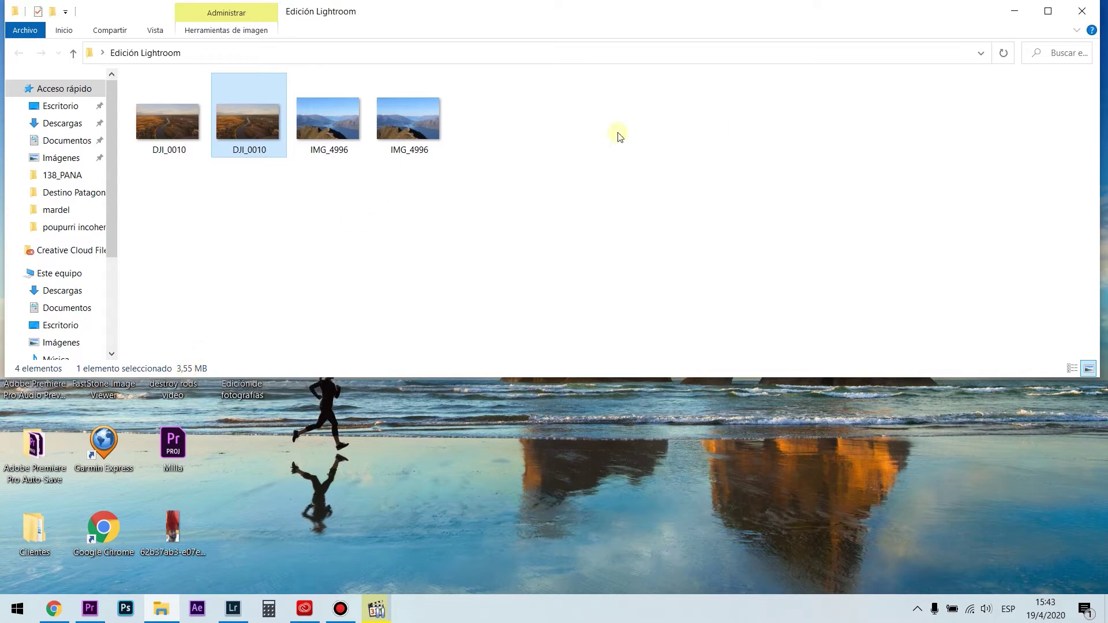
pyautogui.click(1015, 12)
pyautogui.click(232, 608)
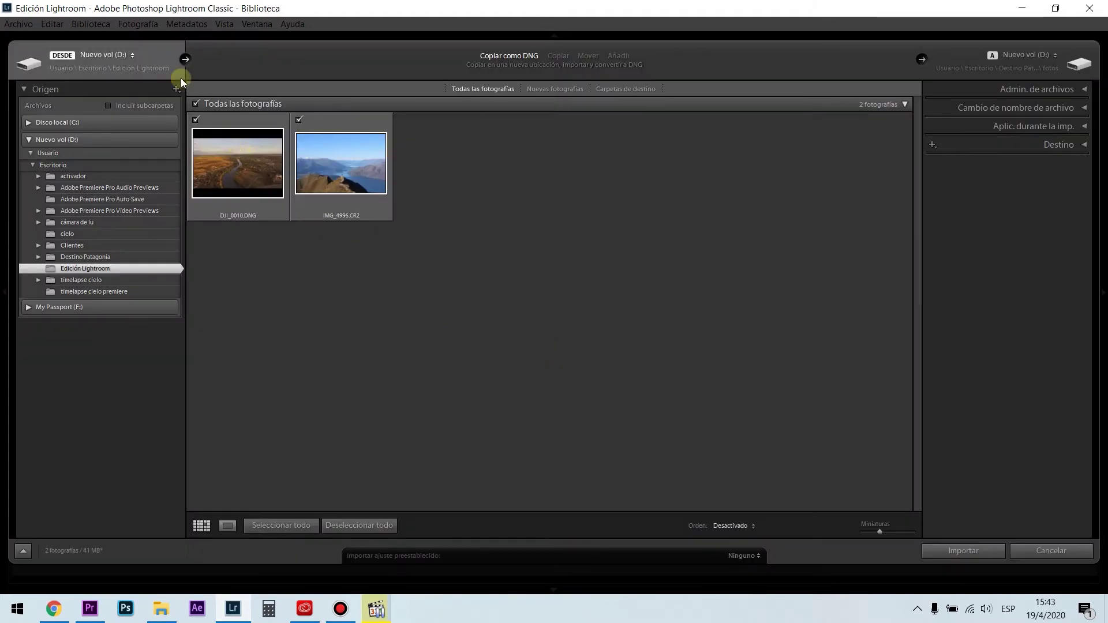
# Step: Exclude all photos in the source folder from the import
pyautogui.click(195, 104)
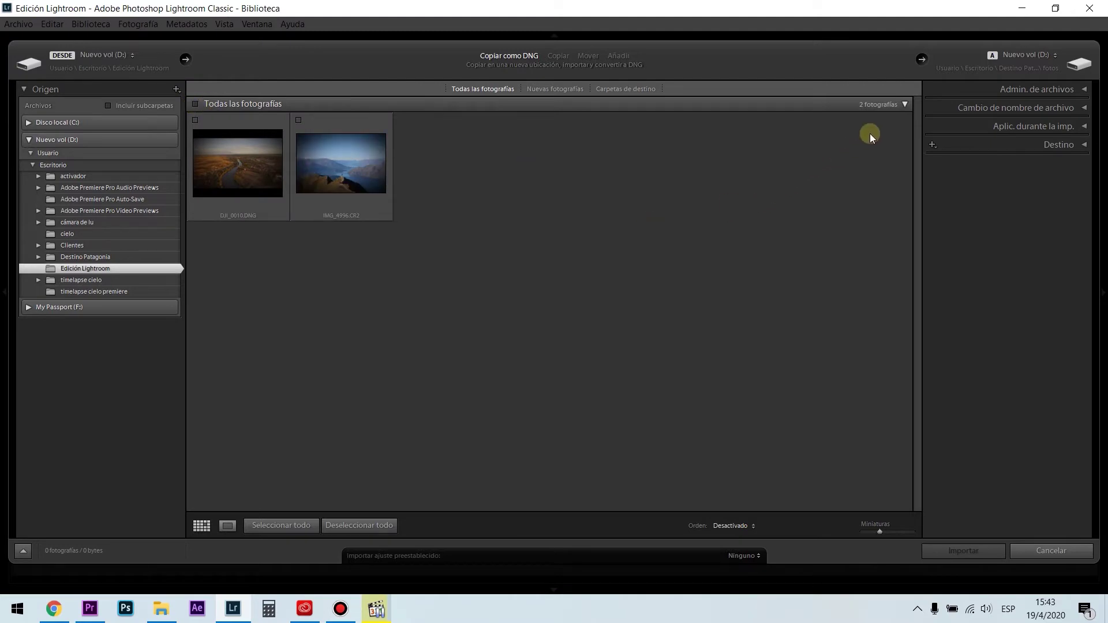
pyautogui.click(906, 104)
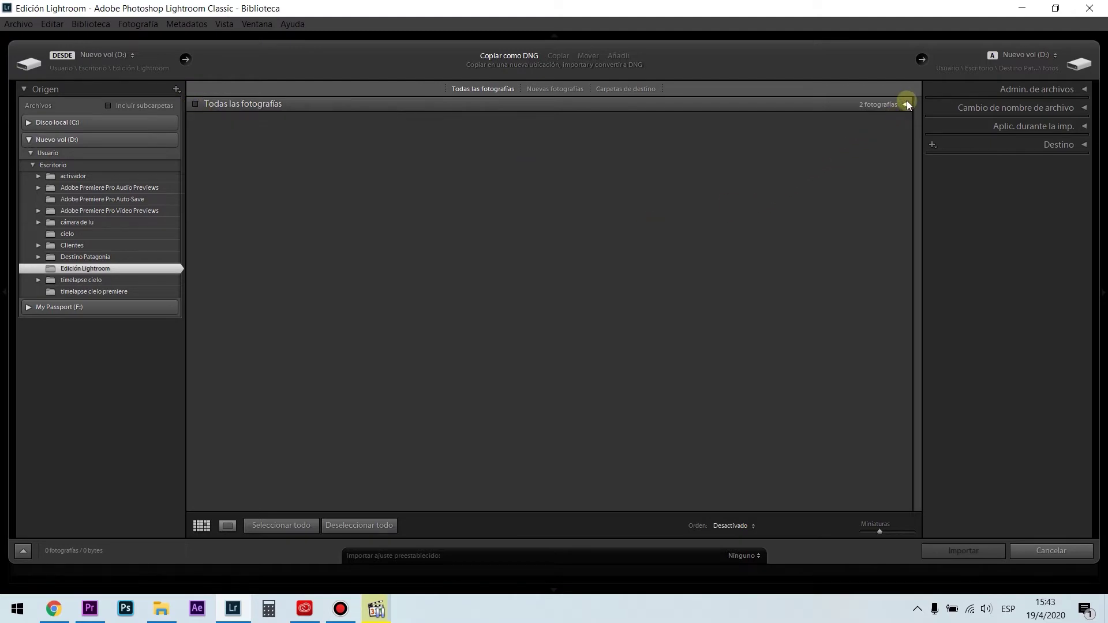
pyautogui.click(906, 103)
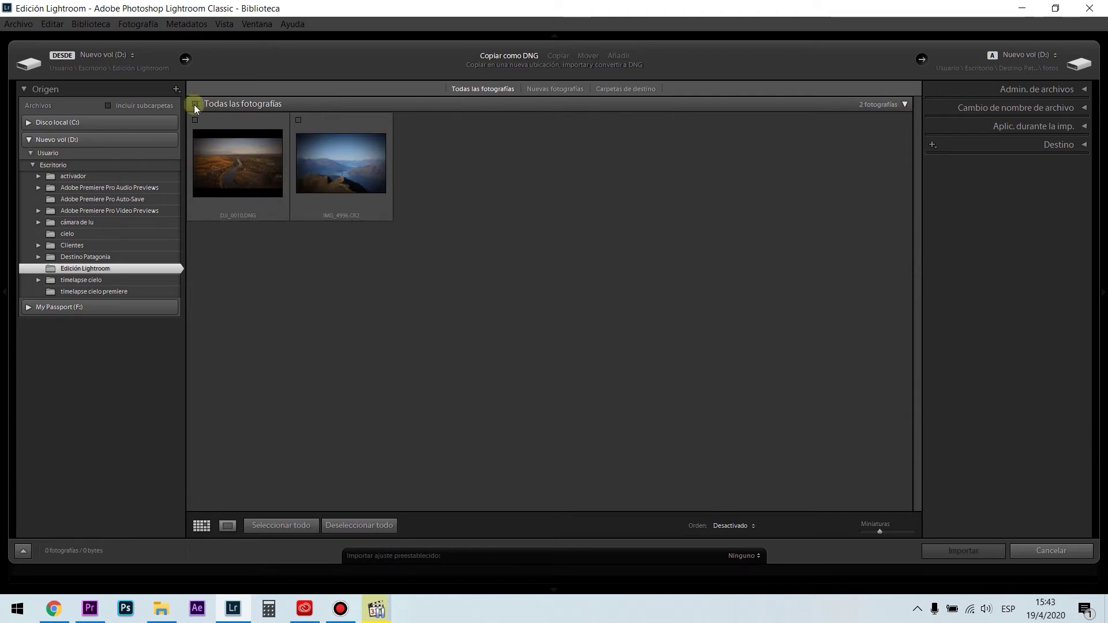
# Step: Preview DJI_0010.DNG and IMG_4996.CR2 enlarged, include each in the import, and return to the thumbnail grid
pyautogui.doubleClick(224, 168)
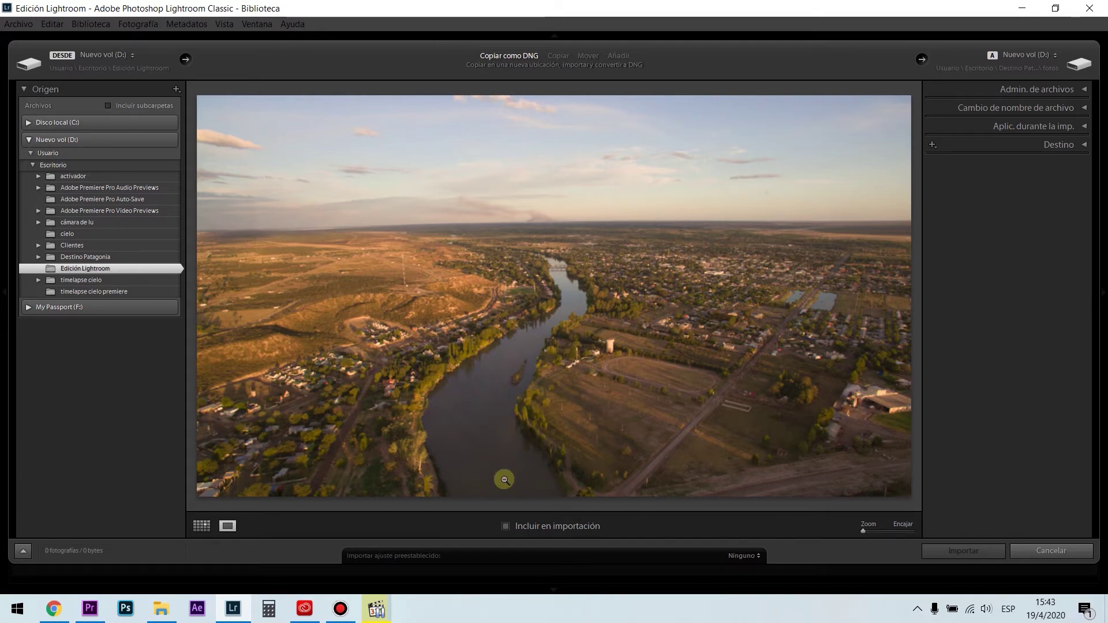
pyautogui.click(506, 526)
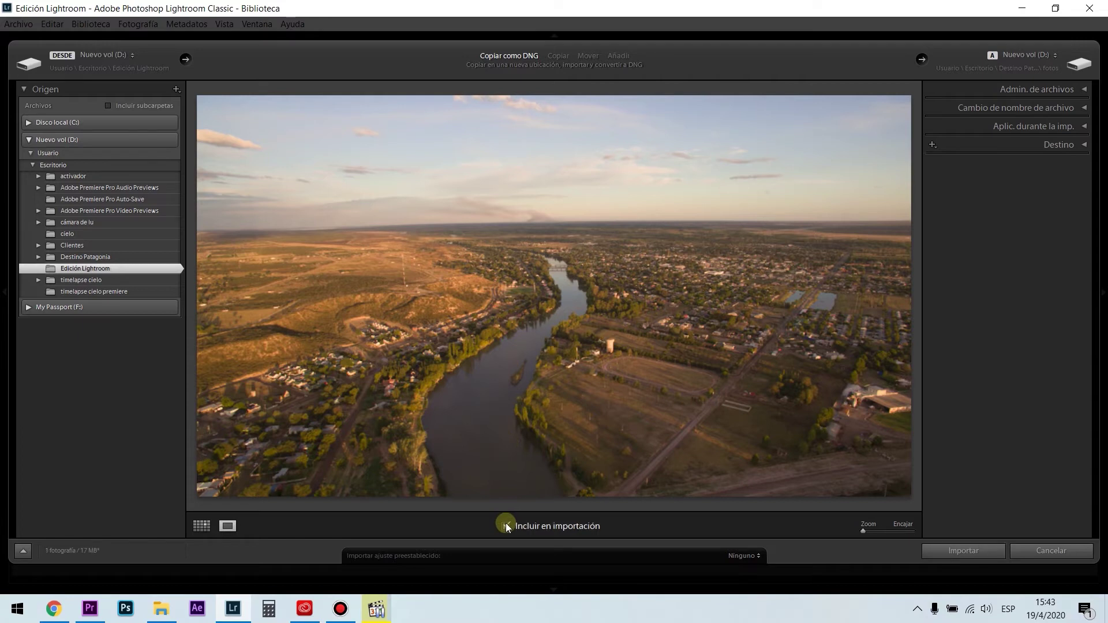
pyautogui.click(507, 526)
pyautogui.press('Right')
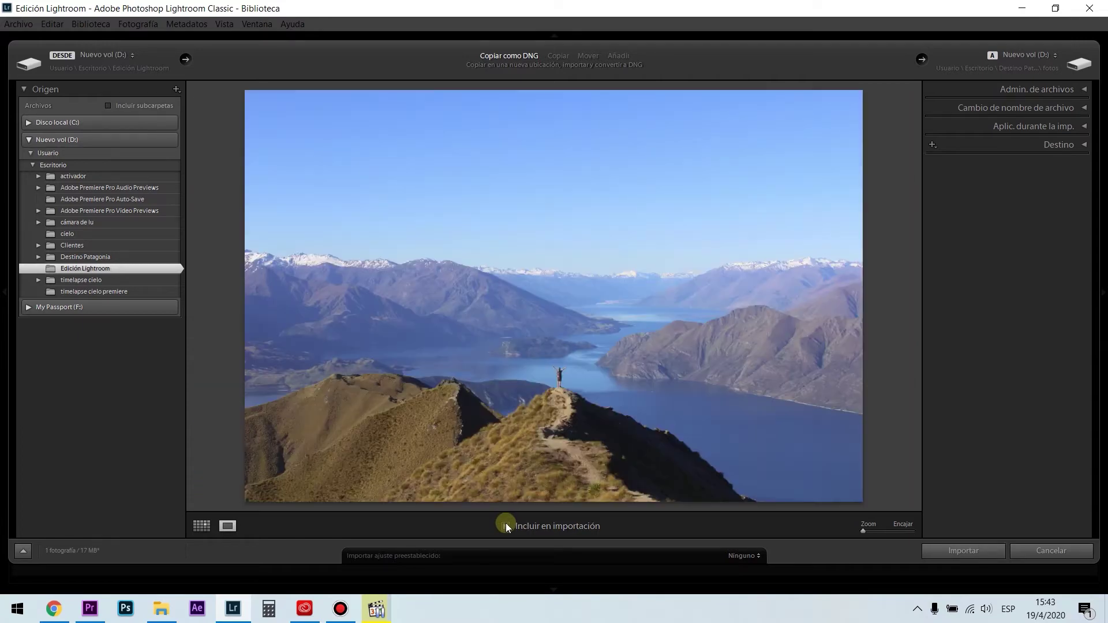
pyautogui.click(507, 525)
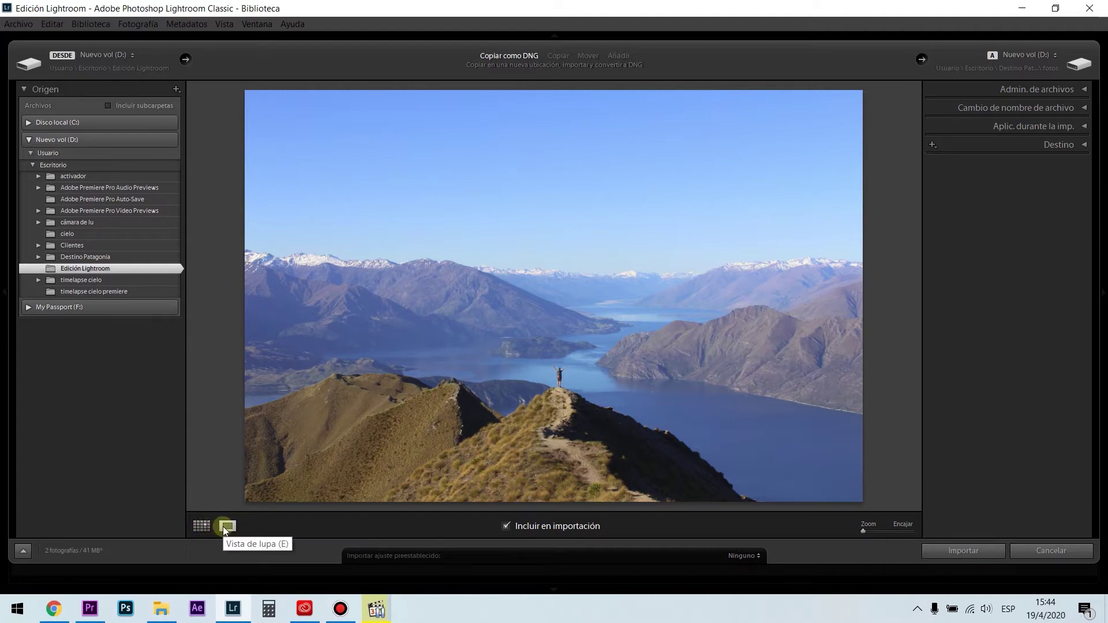
pyautogui.click(204, 526)
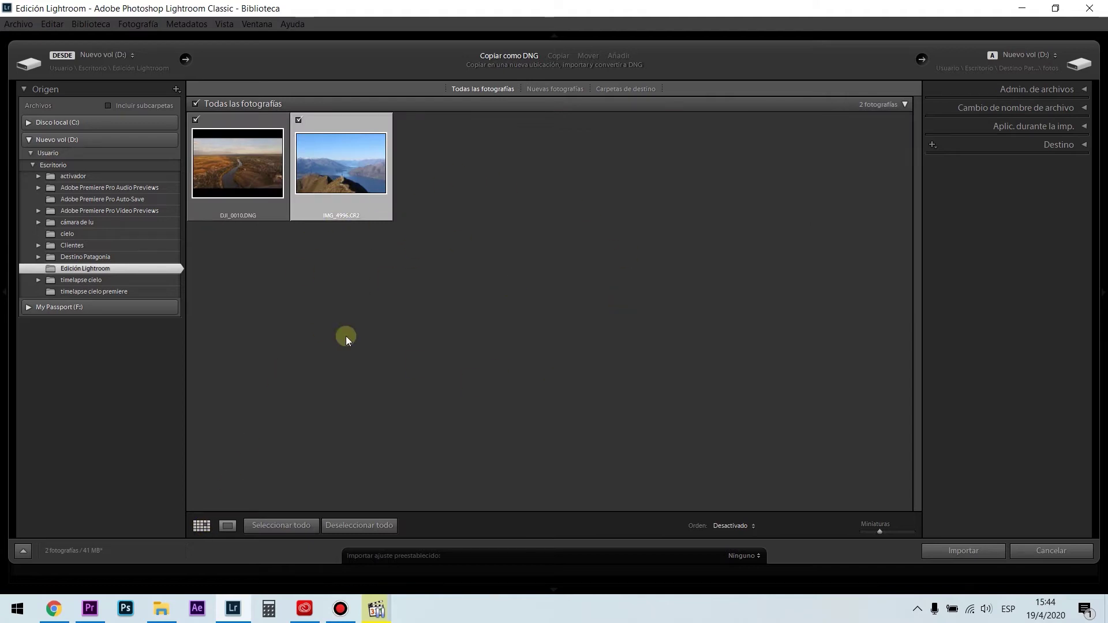
# Step: Import the two included photos as DNG copies, dismiss the conversion notices, and select the mountain lake photo in the library
pyautogui.click(948, 548)
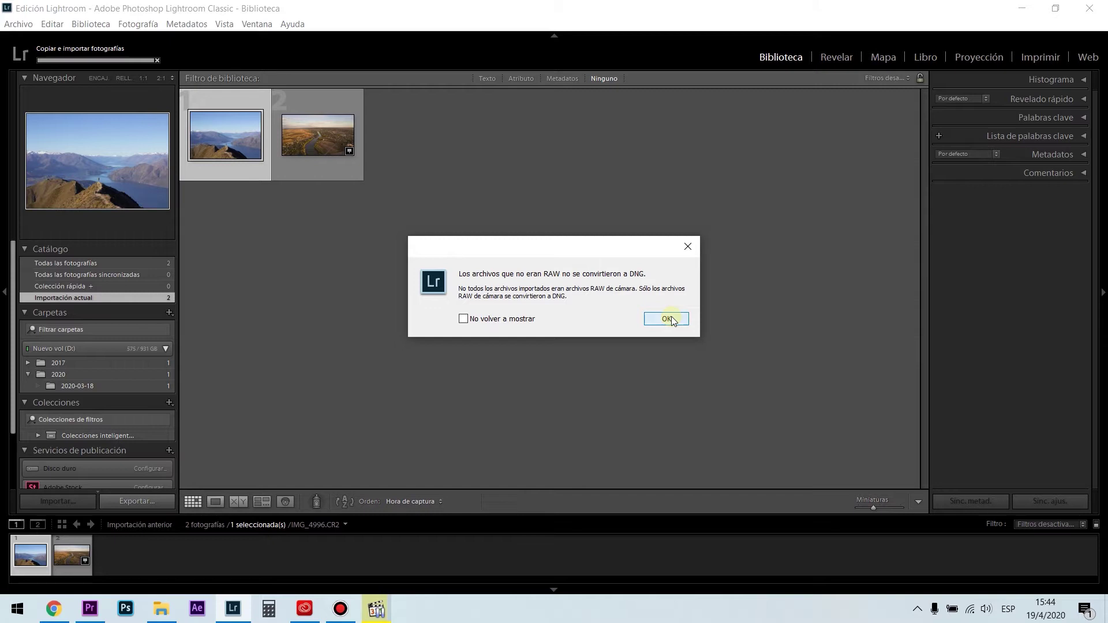
pyautogui.click(668, 319)
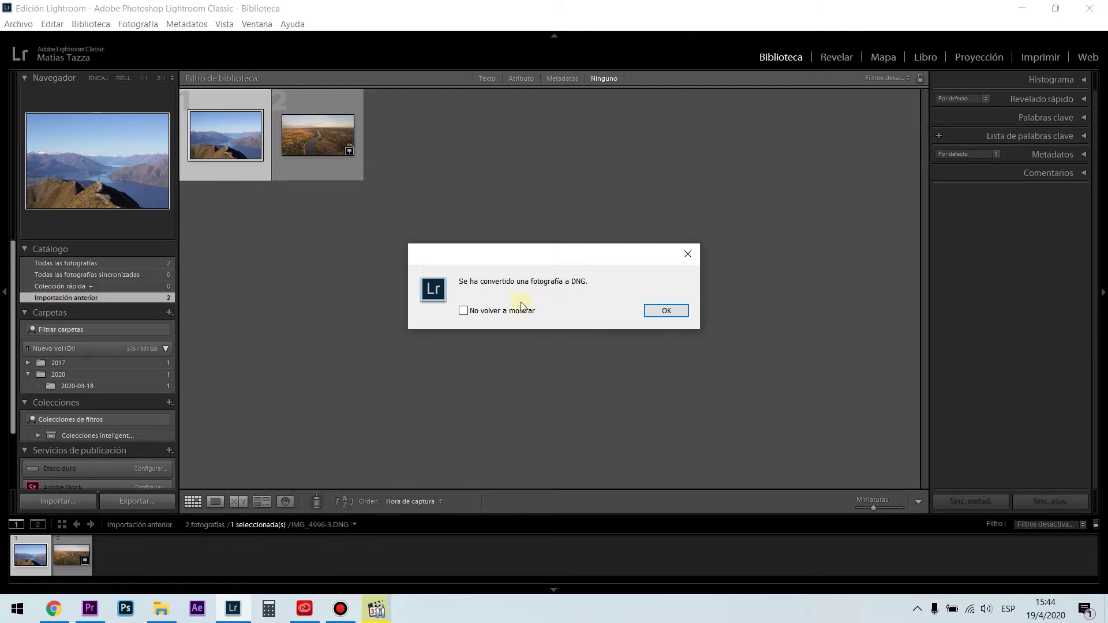
pyautogui.click(667, 314)
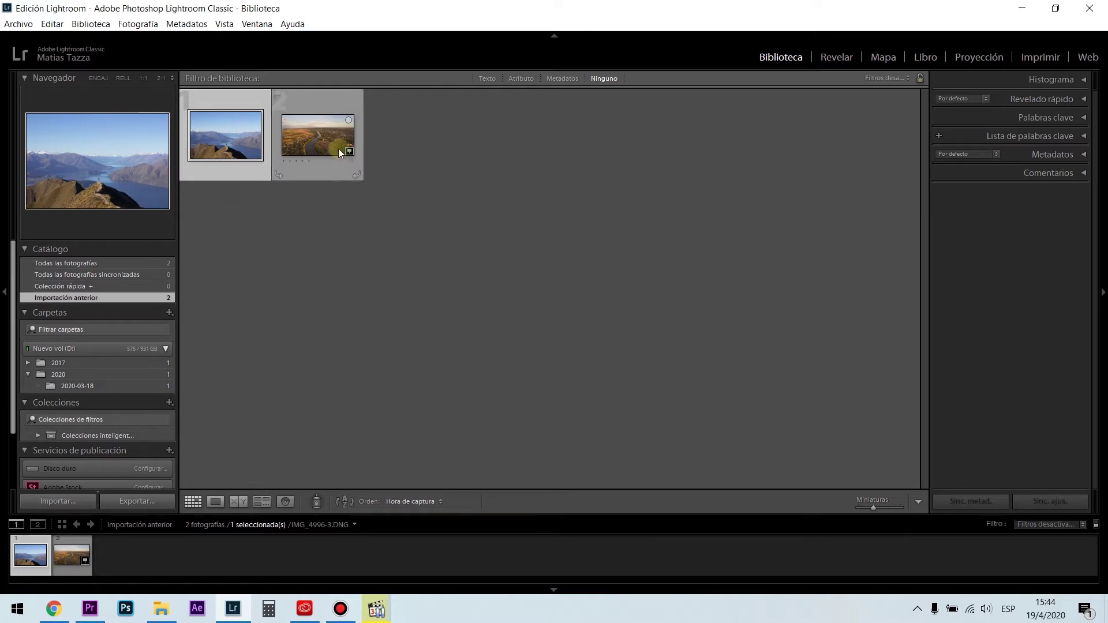
pyautogui.click(233, 140)
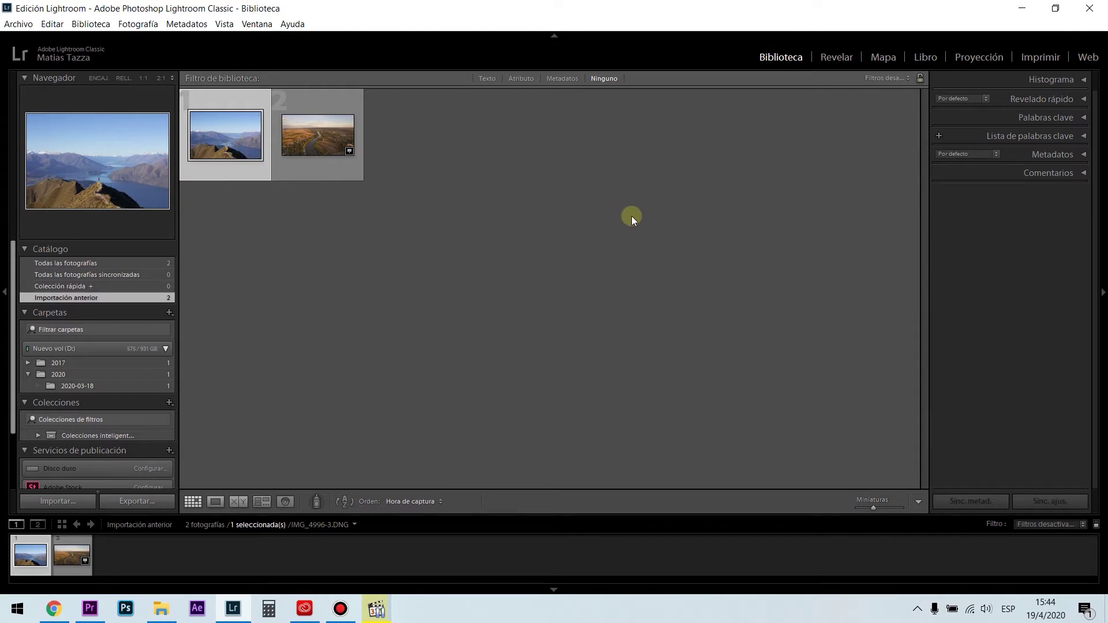
# Step: Switch to Creative Cloud Desktop and check the installed Camera Raw version and its update status
pyautogui.click(1019, 13)
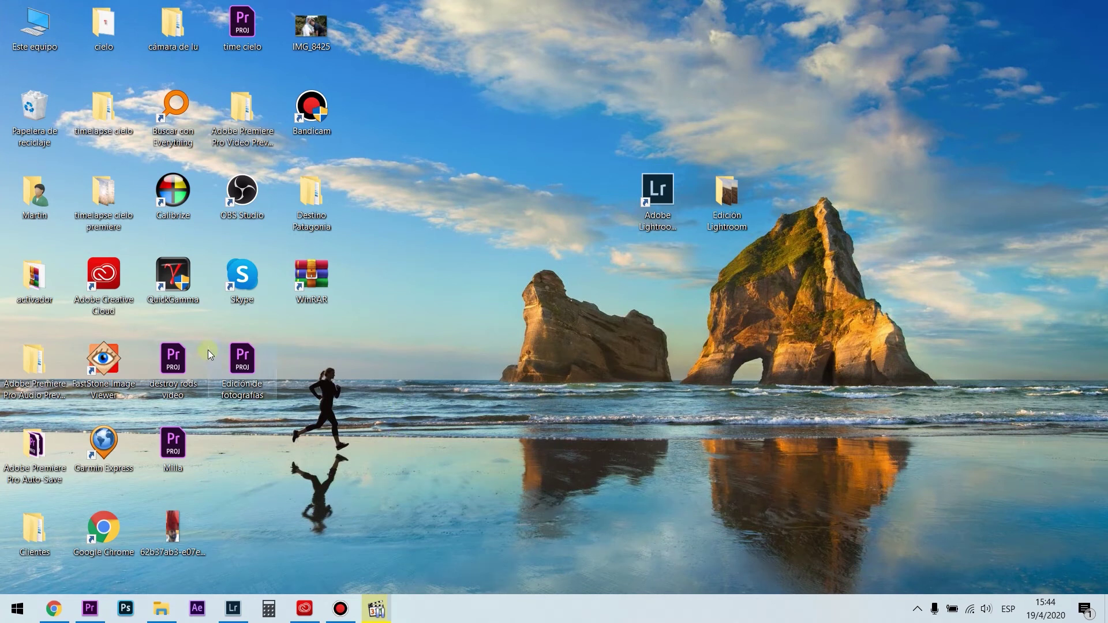
pyautogui.click(305, 600)
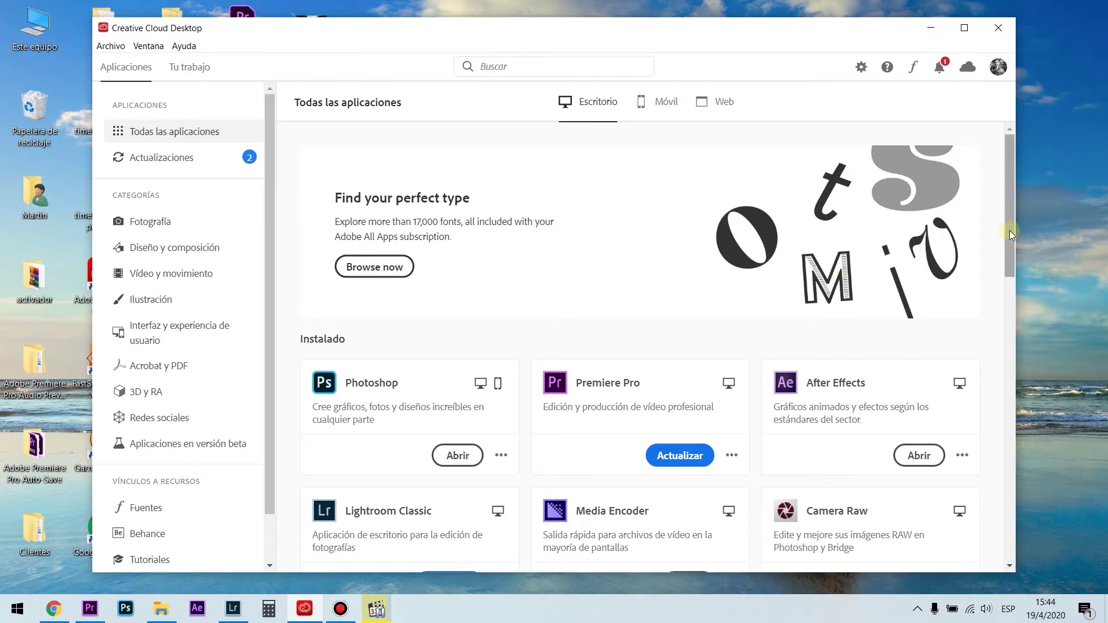
pyautogui.moveTo(1010, 230); pyautogui.dragTo(1034, 286)
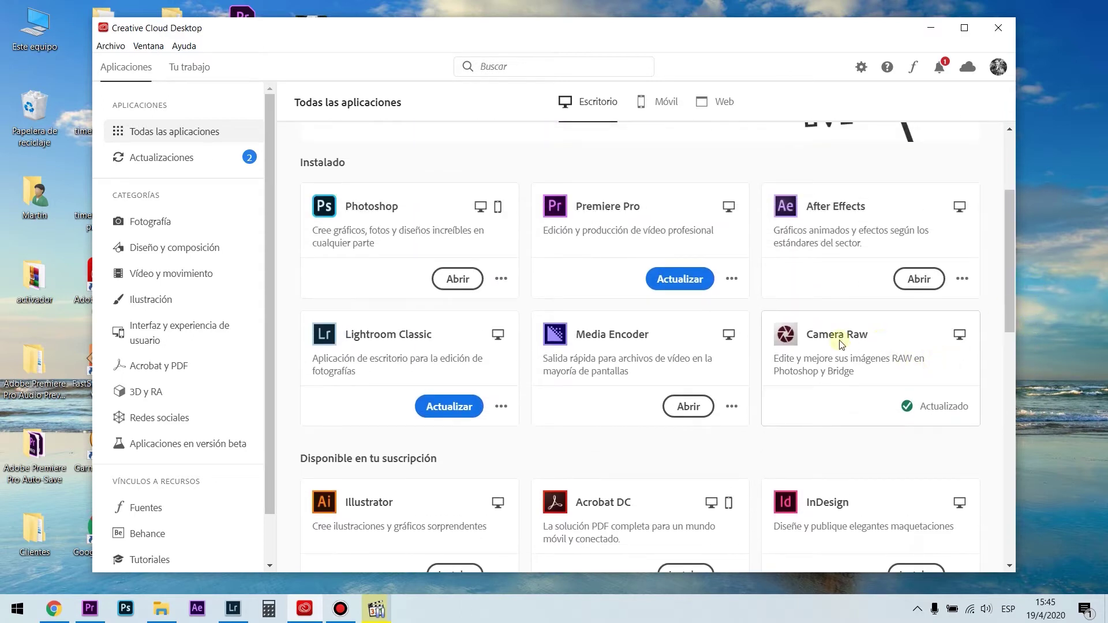
pyautogui.moveTo(842, 345)
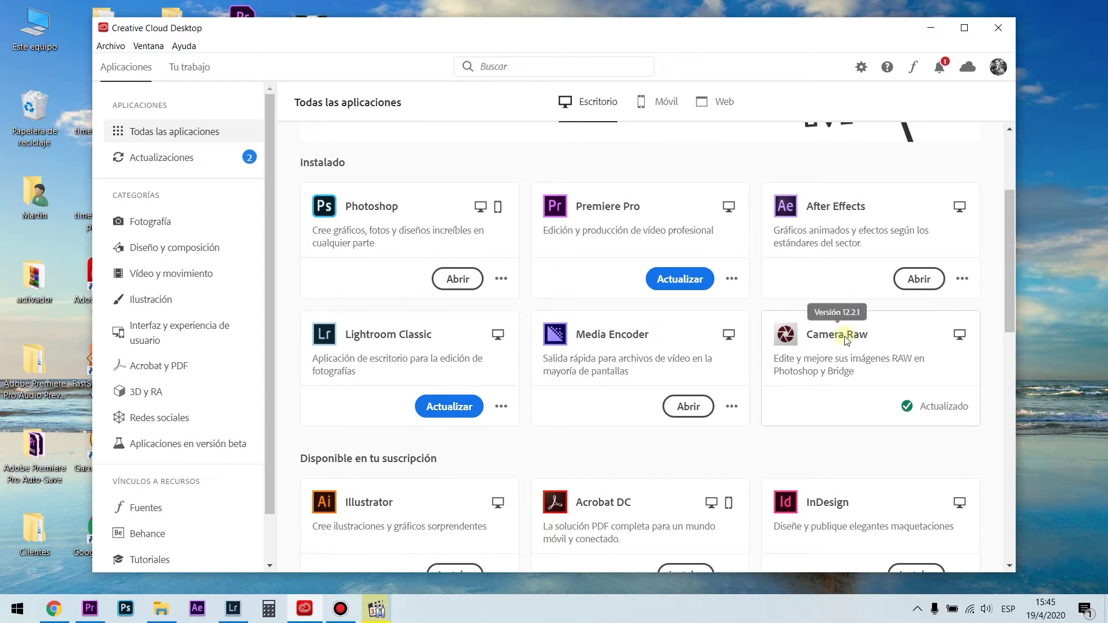
pyautogui.click(931, 28)
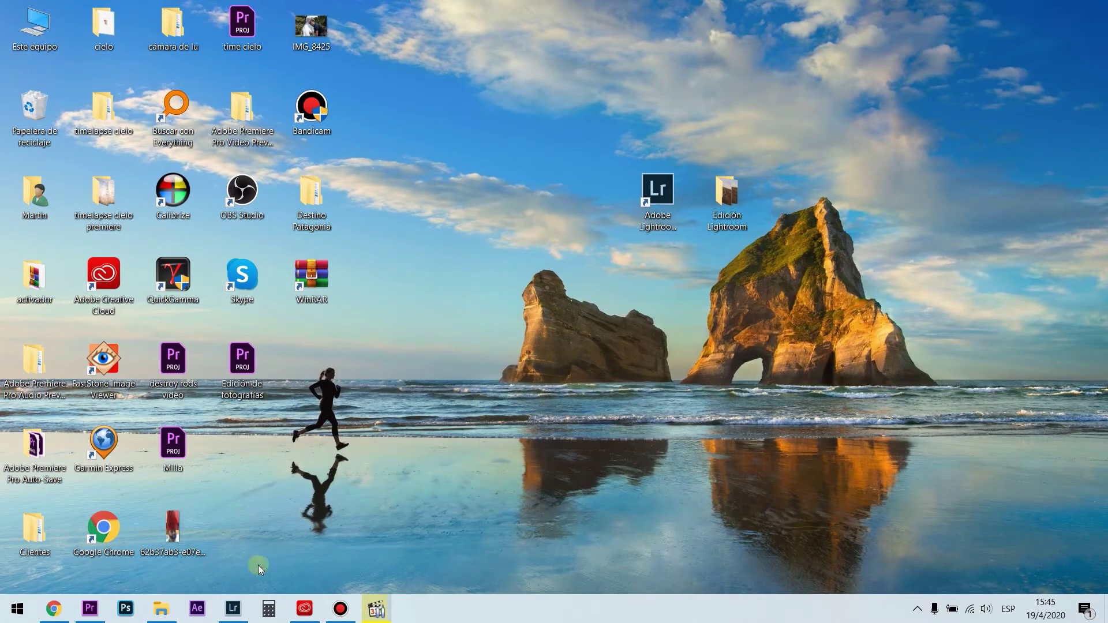
# Step: Switch back to Lightroom and expand the Básicos adjustments for the mountain lake photo, keeping the Histograma expanded
pyautogui.click(233, 608)
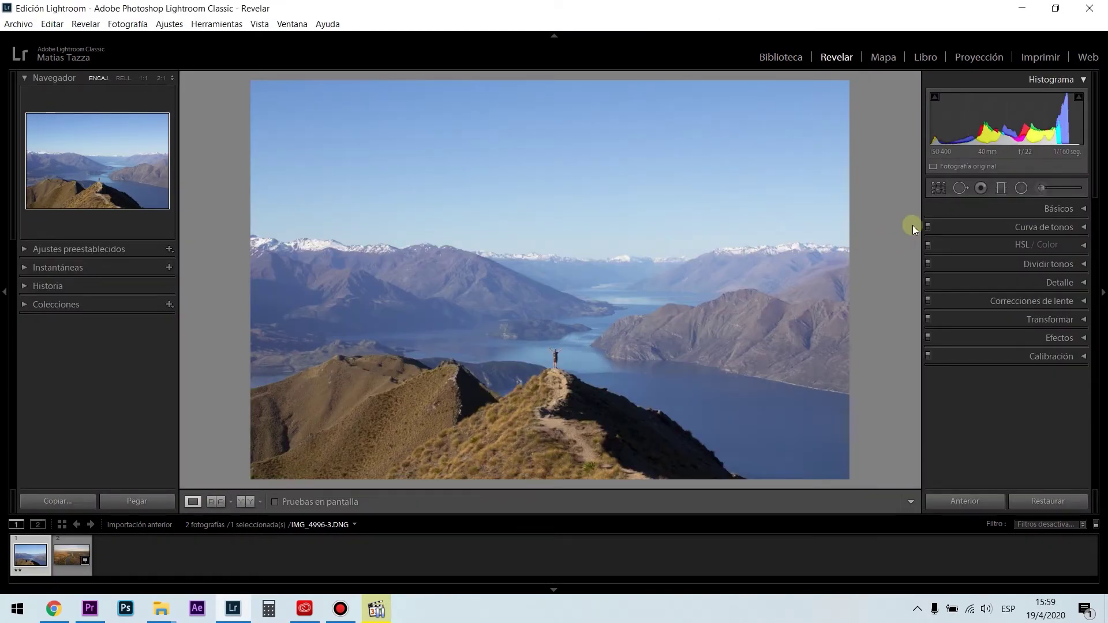
pyautogui.click(1084, 81)
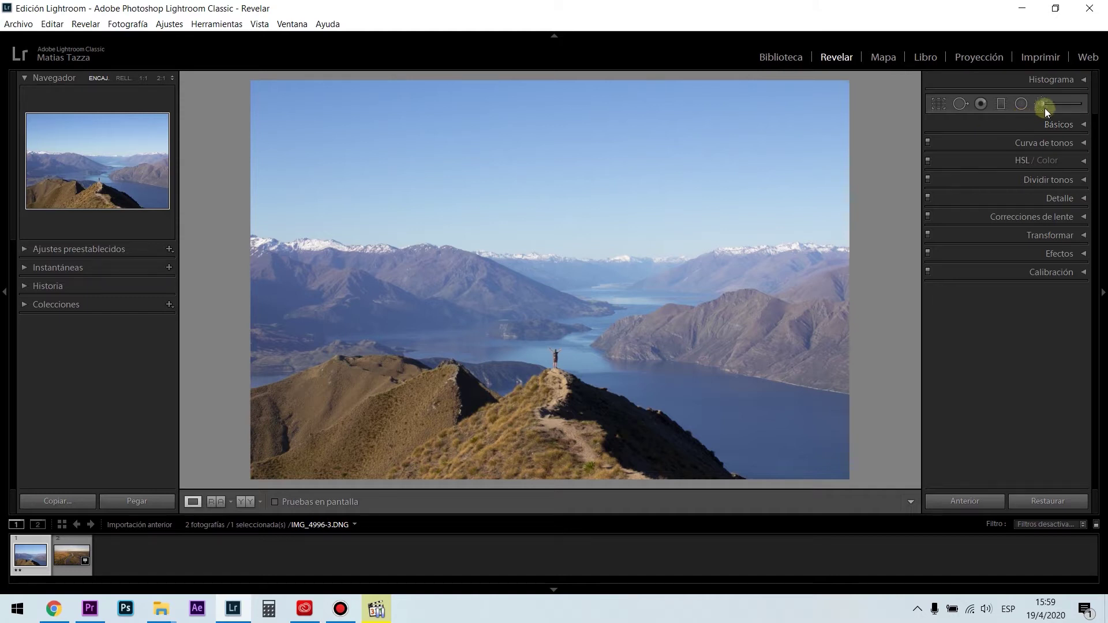
pyautogui.click(1085, 81)
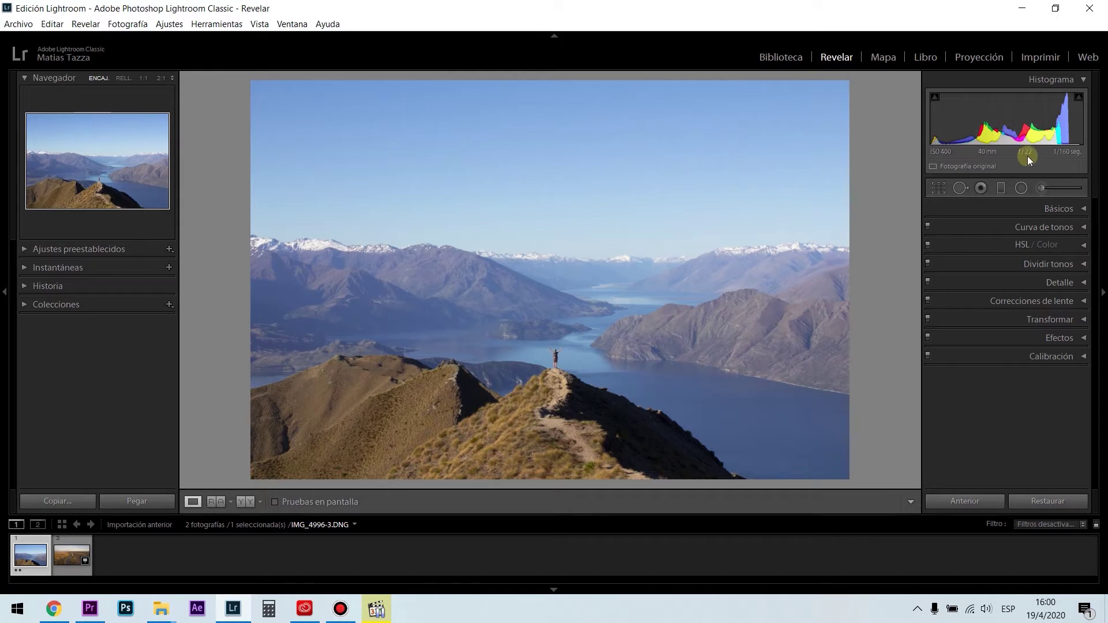
pyautogui.click(1081, 209)
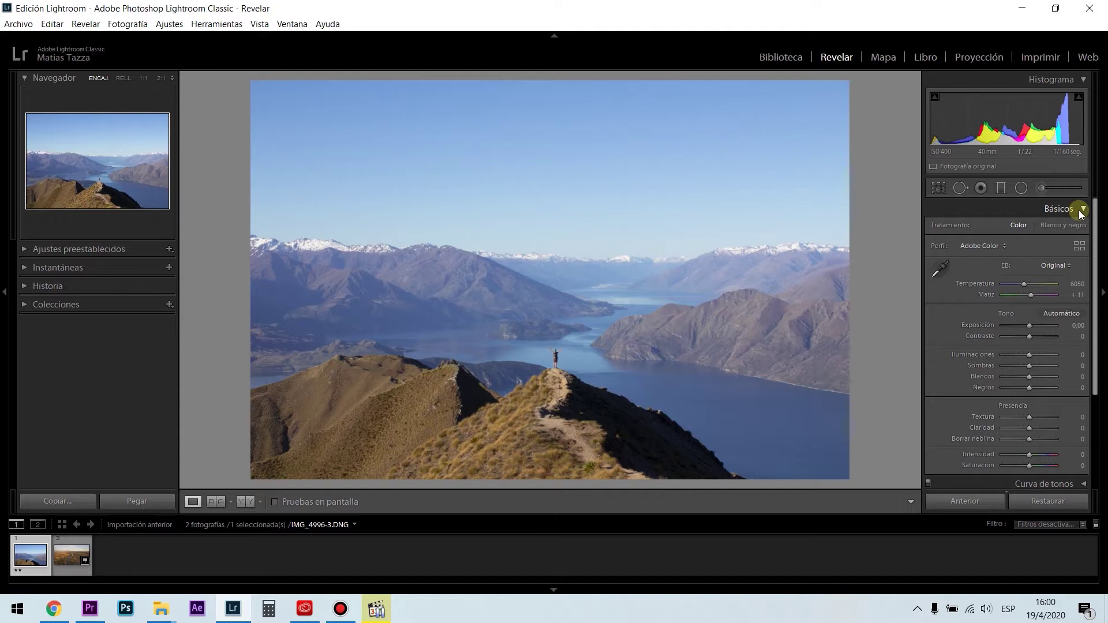
pyautogui.moveTo(1096, 223); pyautogui.dragTo(1097, 222)
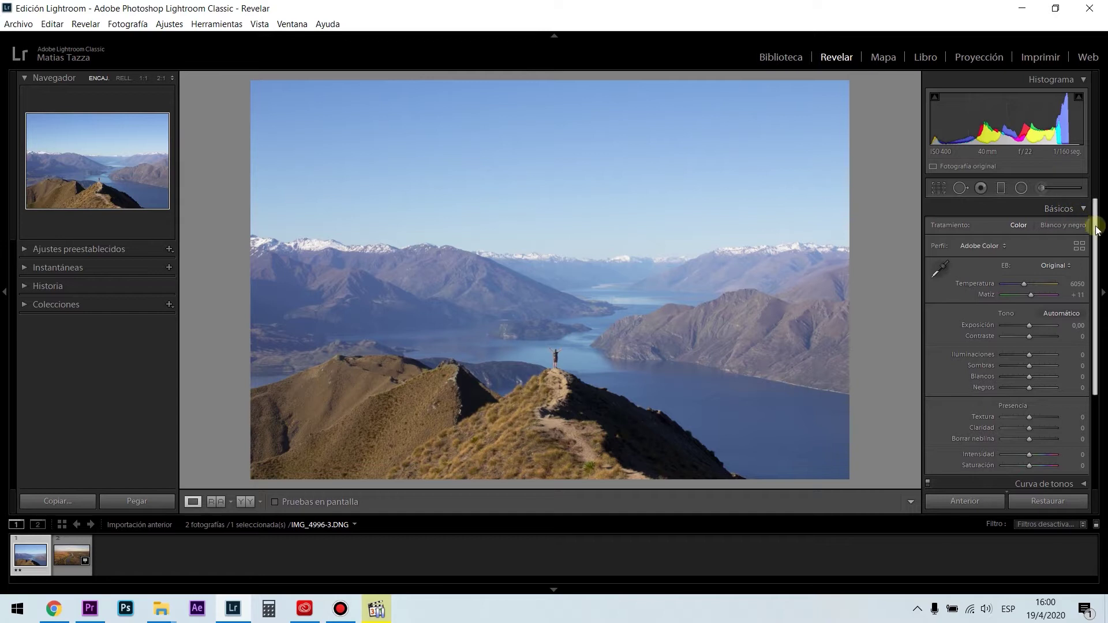
# Step: Try Exposición at -2,94 and at -1,74 on the mountain lake photo, resetting it to 0 after each trial
pyautogui.moveTo(1091, 225); pyautogui.dragTo(1091, 245)
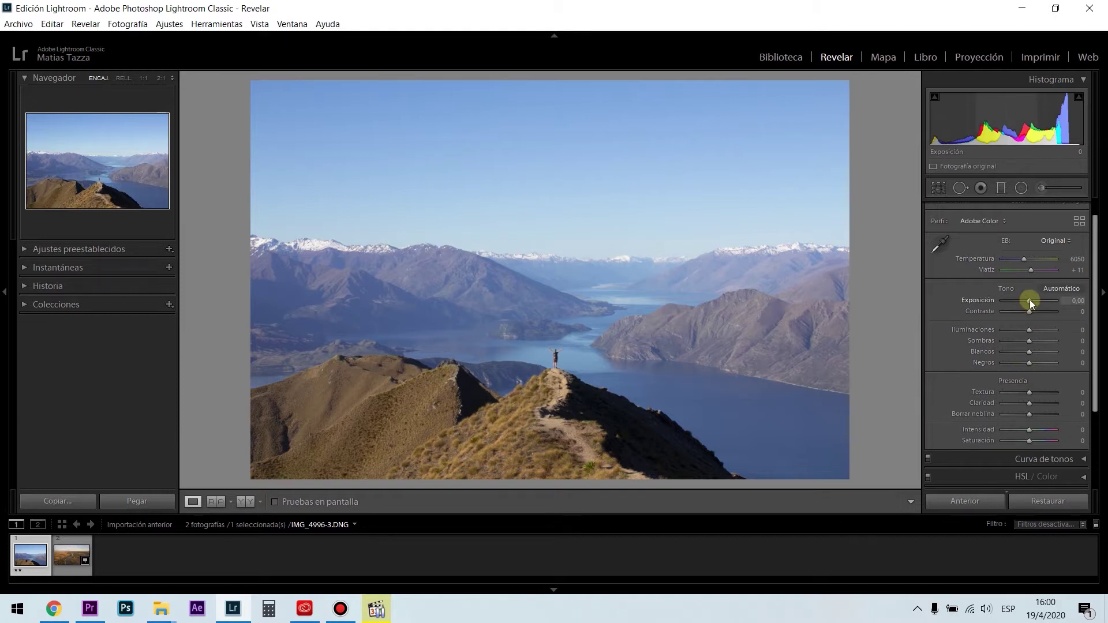
pyautogui.moveTo(1030, 299); pyautogui.dragTo(1013, 302)
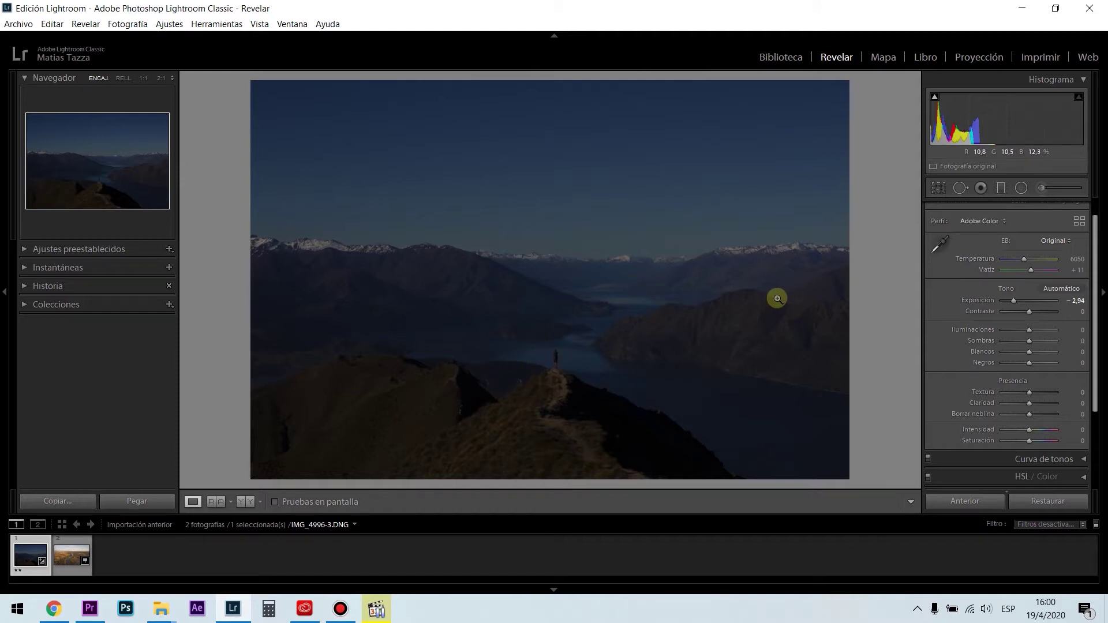
pyautogui.doubleClick(1013, 301)
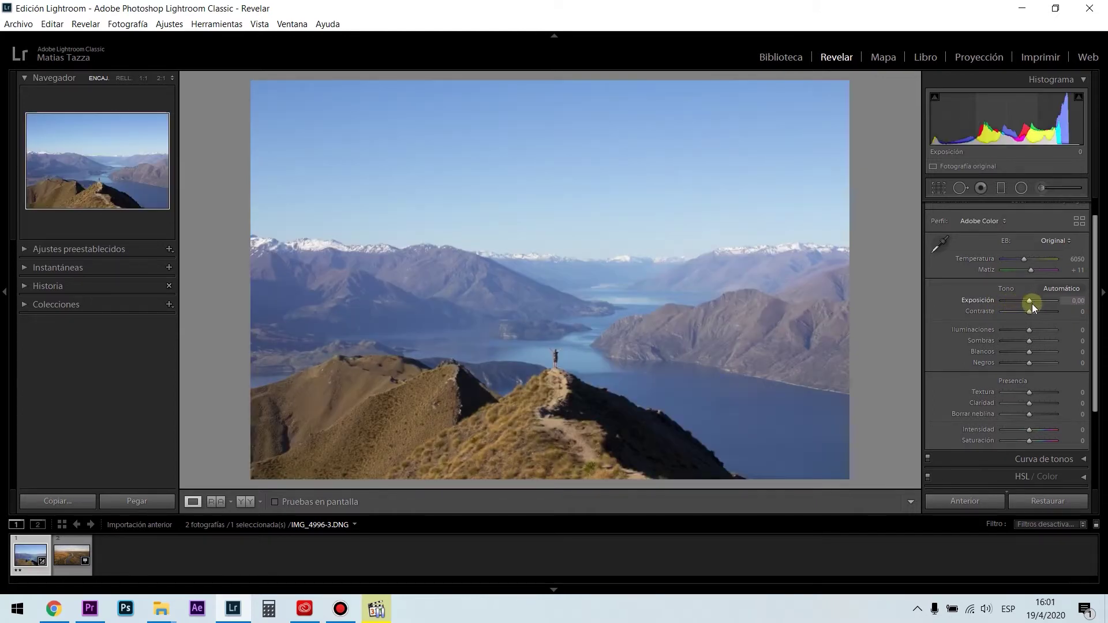
pyautogui.moveTo(1032, 299)
pyautogui.mouseDown()
pyautogui.moveTo(1042, 297)
pyautogui.moveTo(1021, 301)
pyautogui.mouseUp()
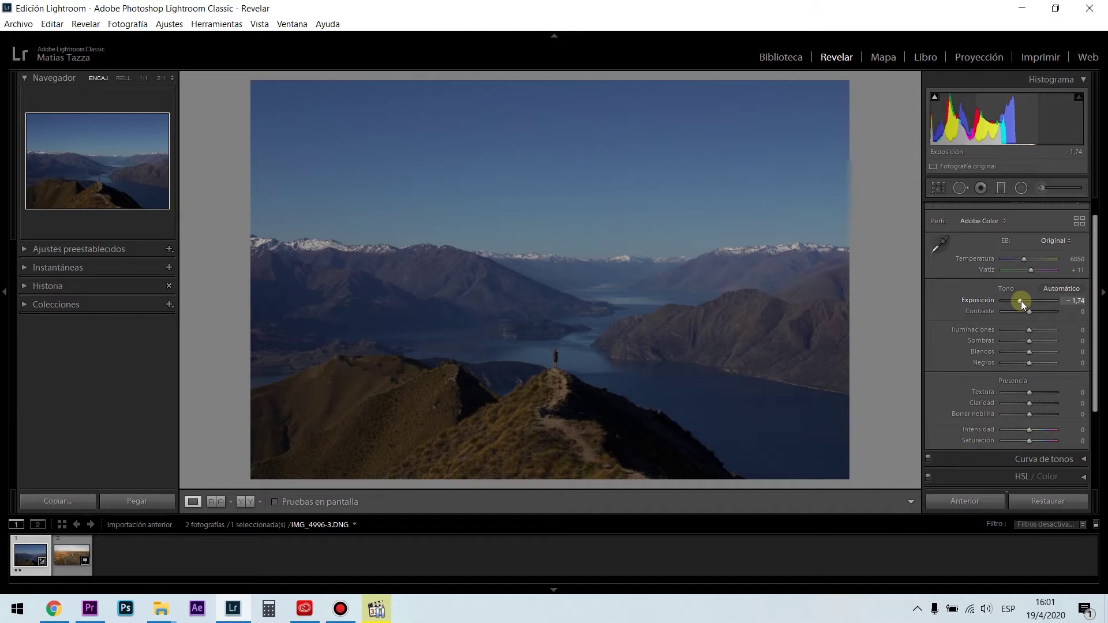
pyautogui.doubleClick(1021, 300)
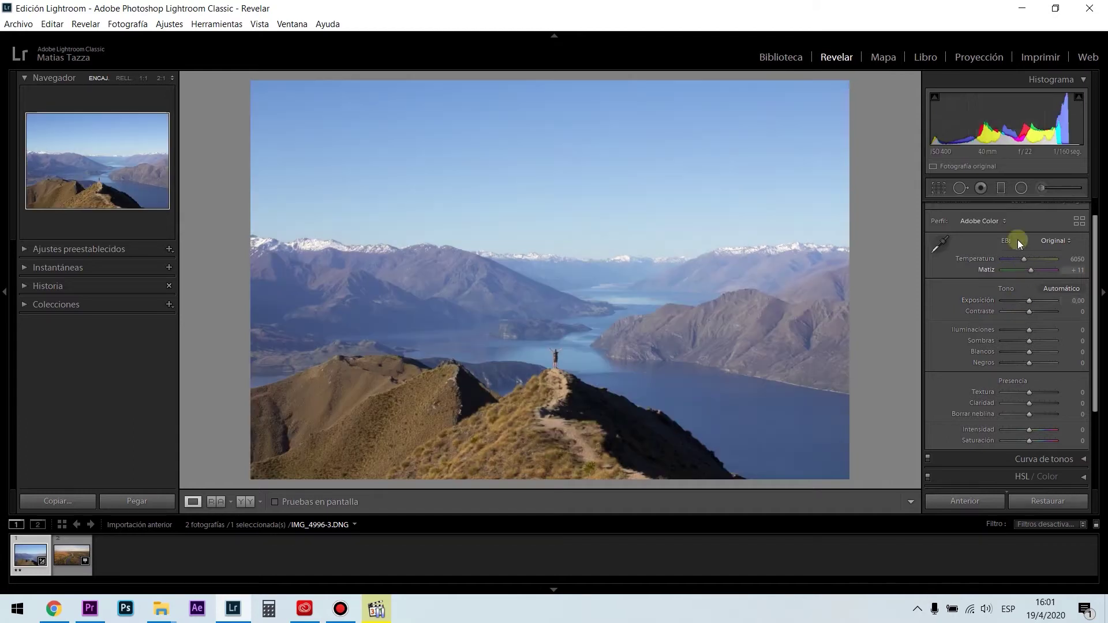
# Step: Try lowering the exposure to -1,52 directly on the histogram, and undo the change
pyautogui.moveTo(1013, 132); pyautogui.dragTo(1012, 129)
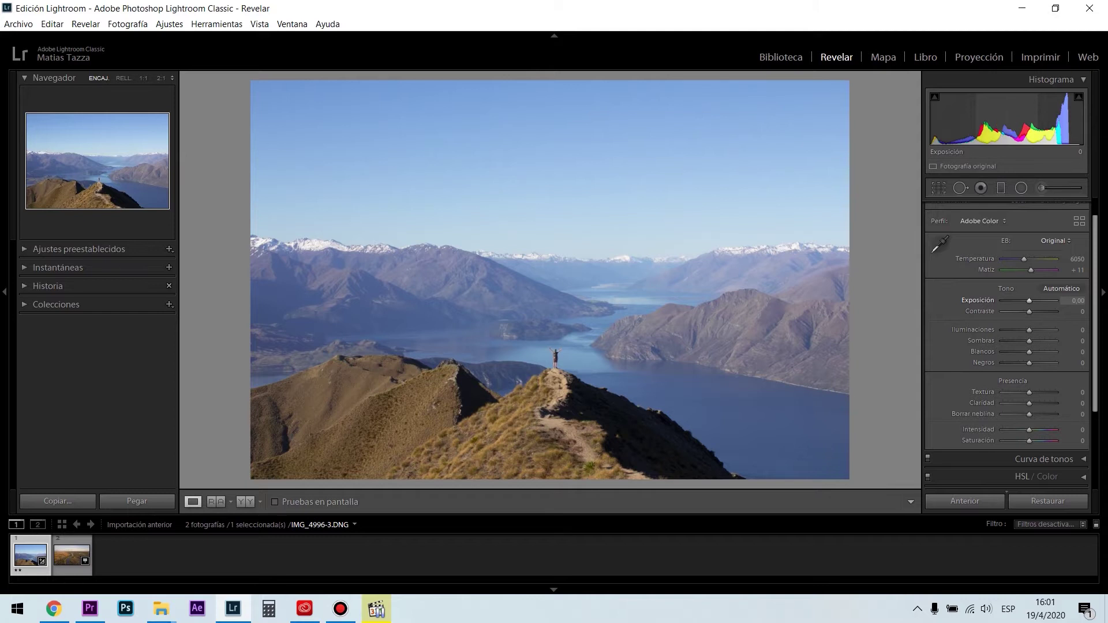
pyautogui.moveTo(1007, 118); pyautogui.dragTo(966, 118)
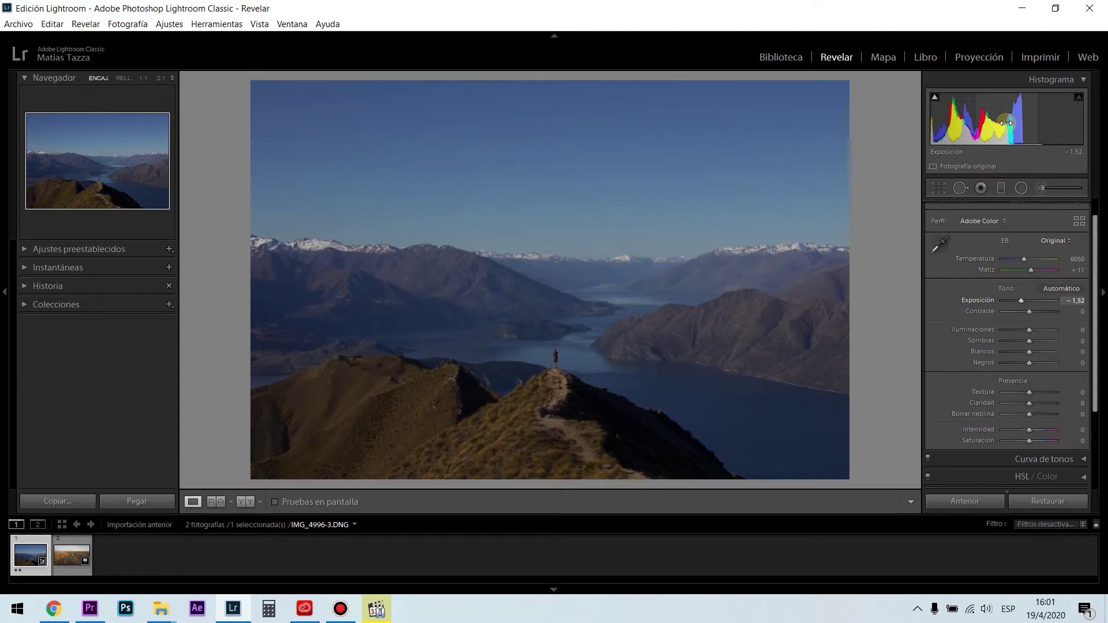
pyautogui.hotkey('ctrl', 'z')
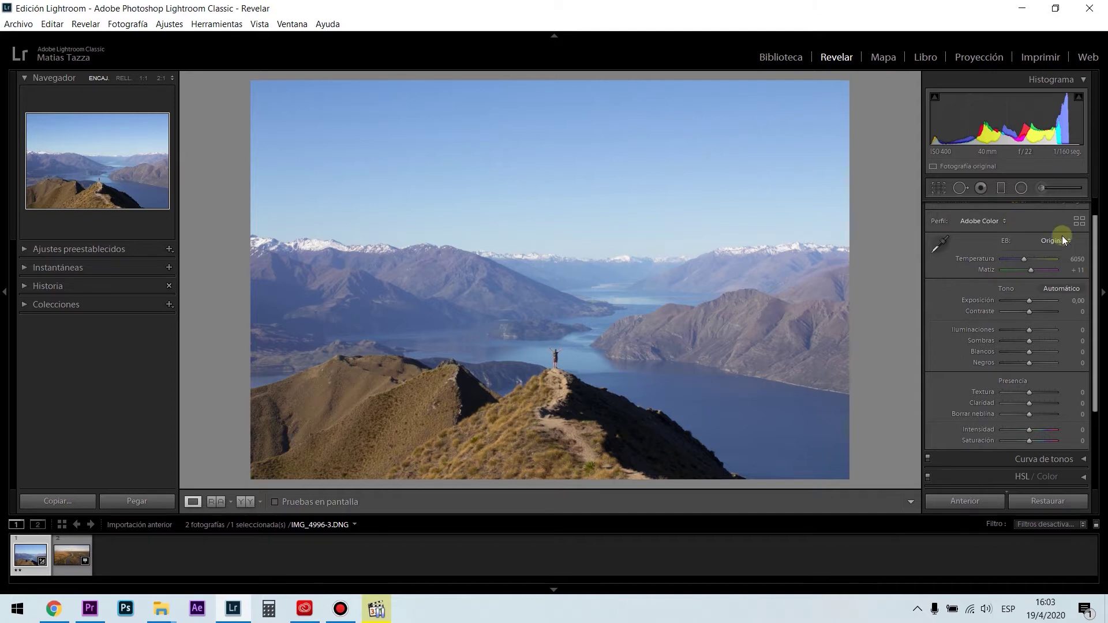
# Step: Try Contraste at -59, +100 and -13, and bring it back to +2
pyautogui.moveTo(1096, 241); pyautogui.dragTo(1091, 218)
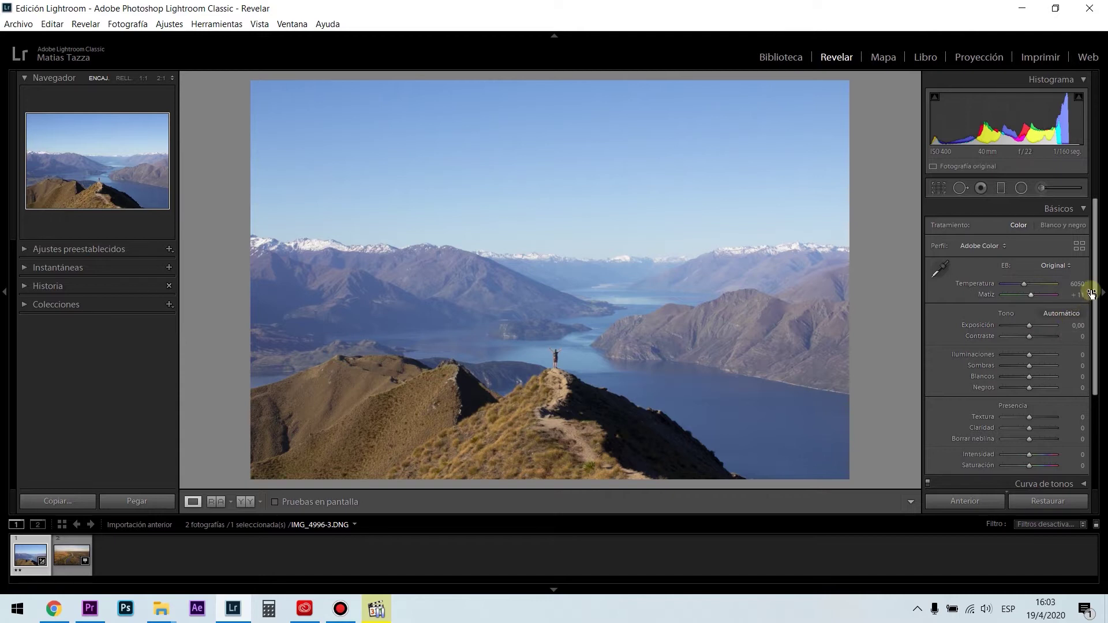
pyautogui.moveTo(1095, 290); pyautogui.dragTo(1096, 298)
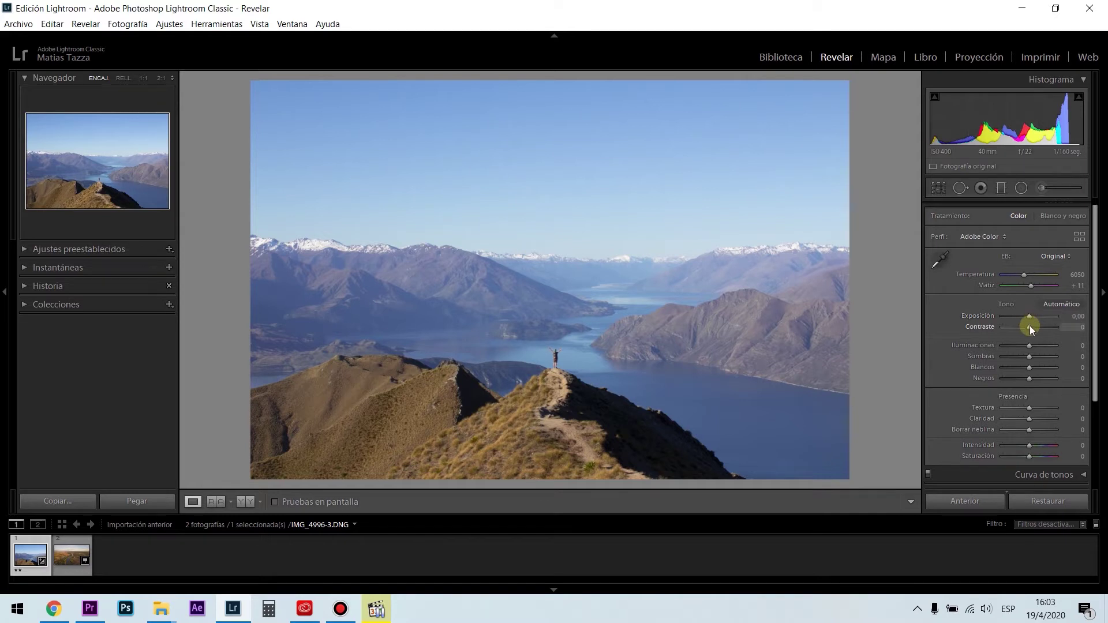
pyautogui.moveTo(1029, 326); pyautogui.dragTo(1013, 331)
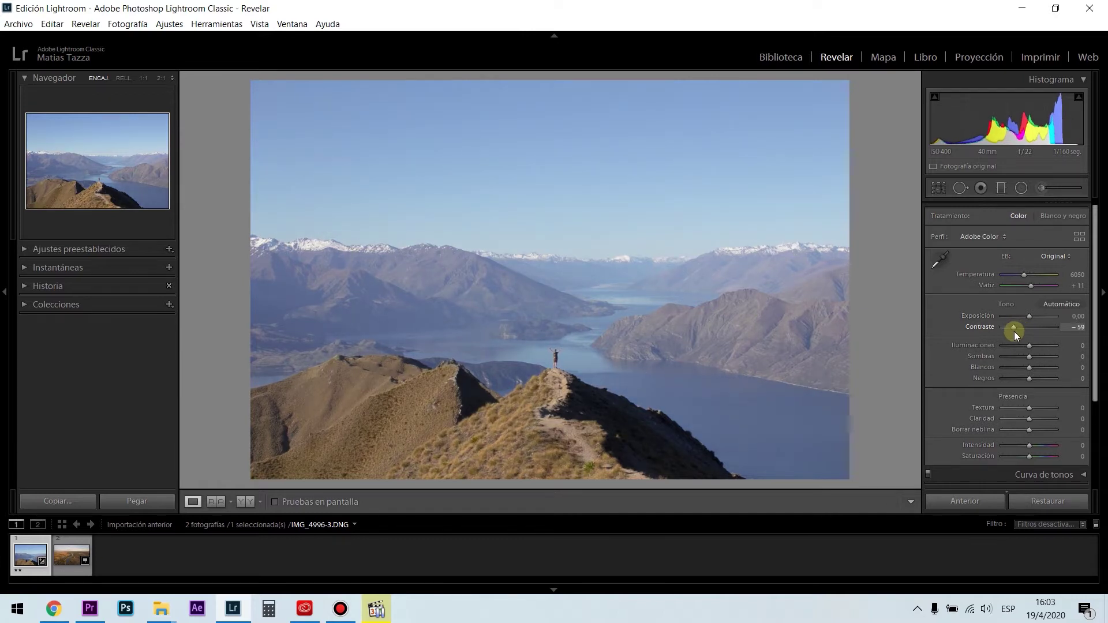
pyautogui.moveTo(1014, 332); pyautogui.dragTo(1062, 325)
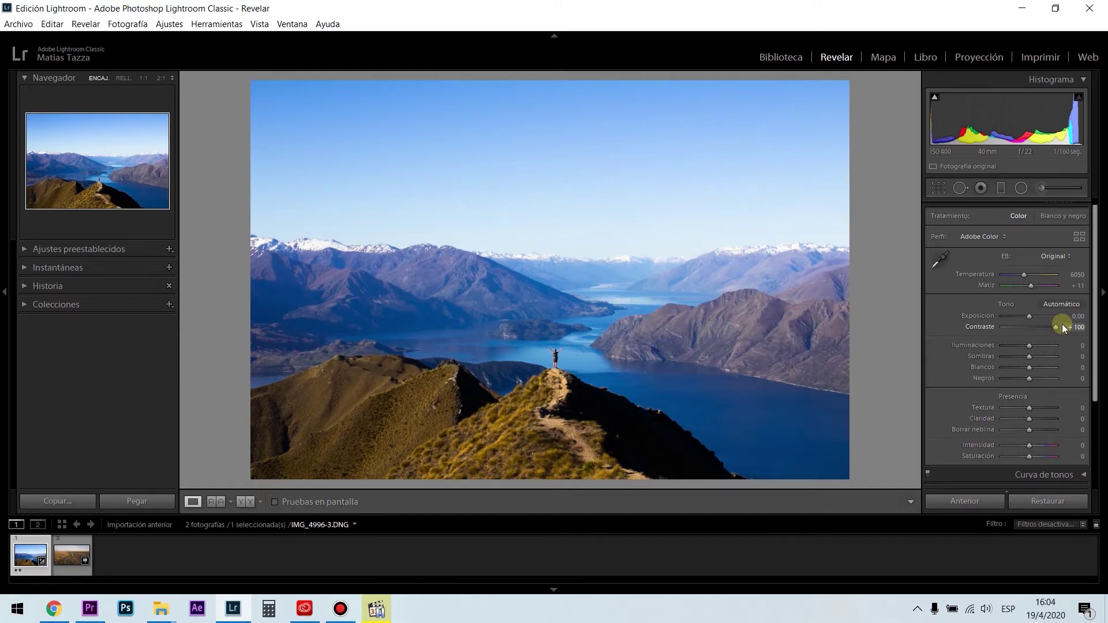
pyautogui.moveTo(1057, 325); pyautogui.dragTo(1026, 331)
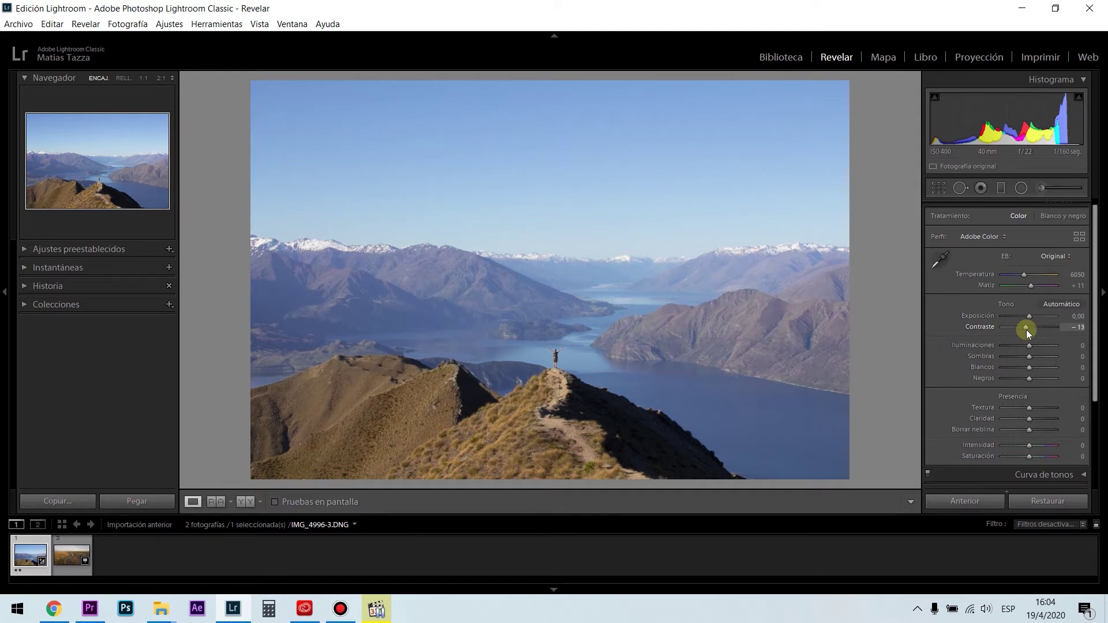
pyautogui.moveTo(1026, 330)
pyautogui.mouseDown()
pyautogui.moveTo(1056, 331)
pyautogui.moveTo(1030, 331)
pyautogui.mouseUp()
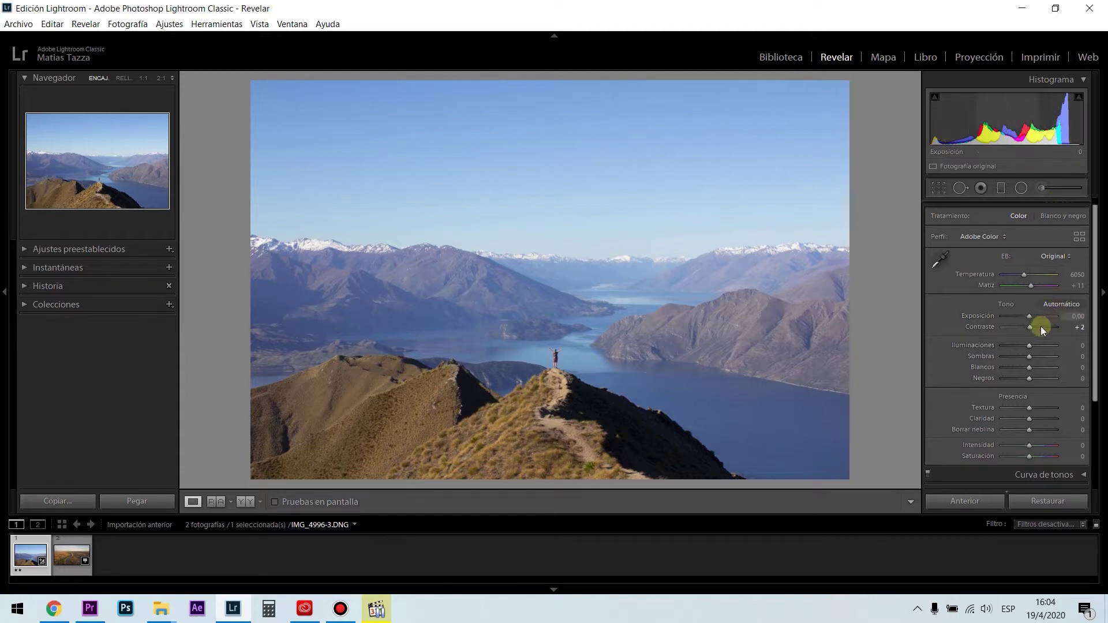
# Step: Compare Contraste at +100 and at 0 on the shaded slope enlarged to 1:1, leaving it reset to 0
pyautogui.moveTo(1030, 324); pyautogui.dragTo(1060, 332)
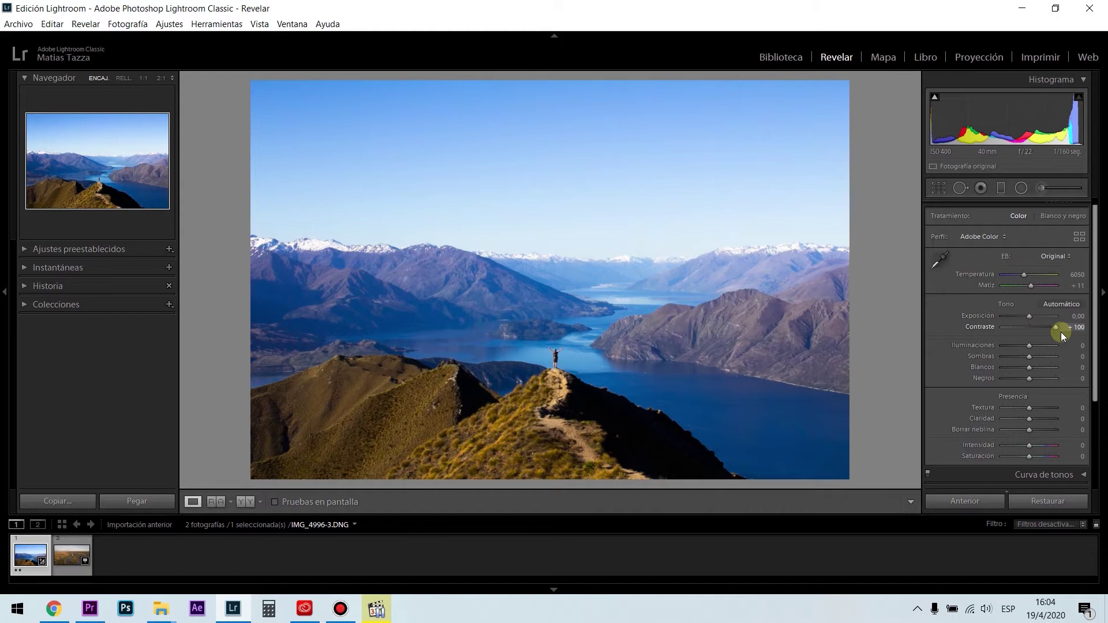
pyautogui.click(636, 433)
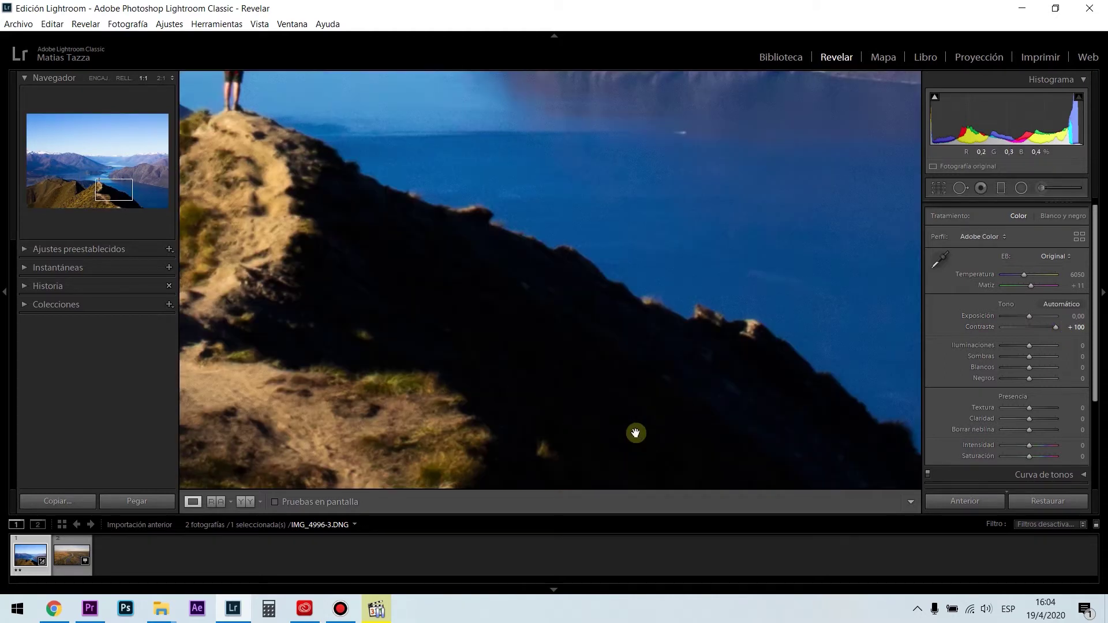
pyautogui.doubleClick(1054, 328)
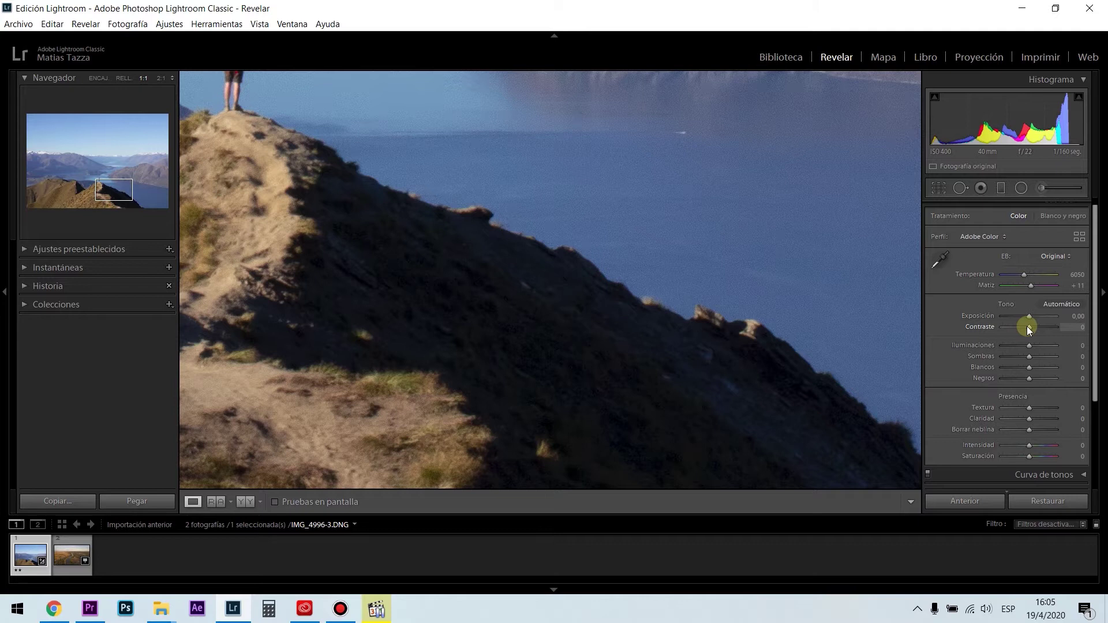
pyautogui.moveTo(1028, 328); pyautogui.dragTo(1062, 327)
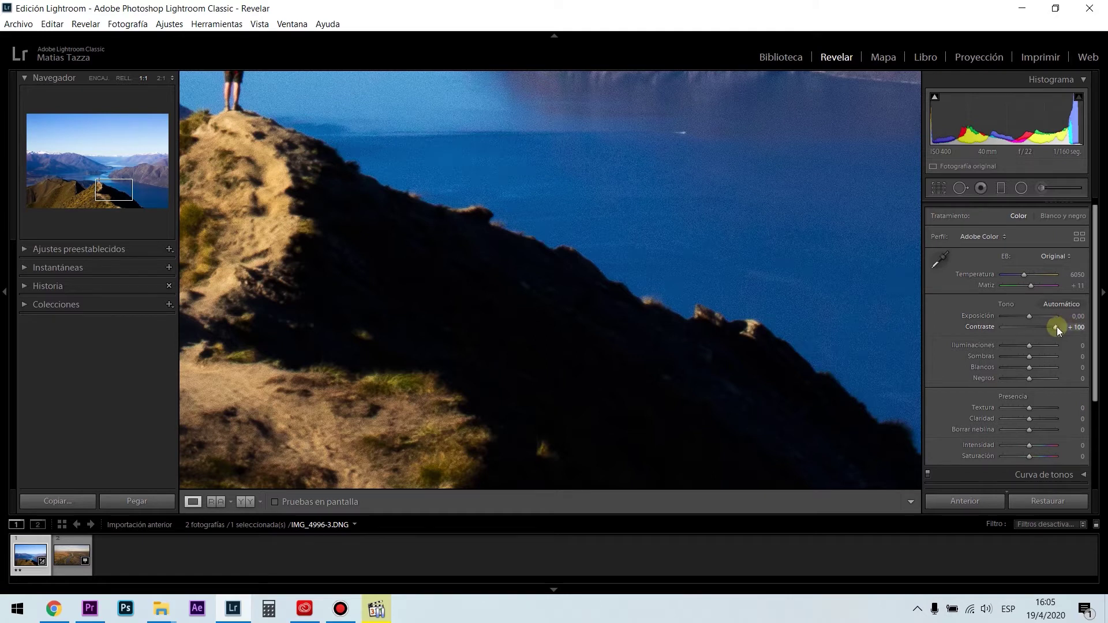
pyautogui.doubleClick(1057, 327)
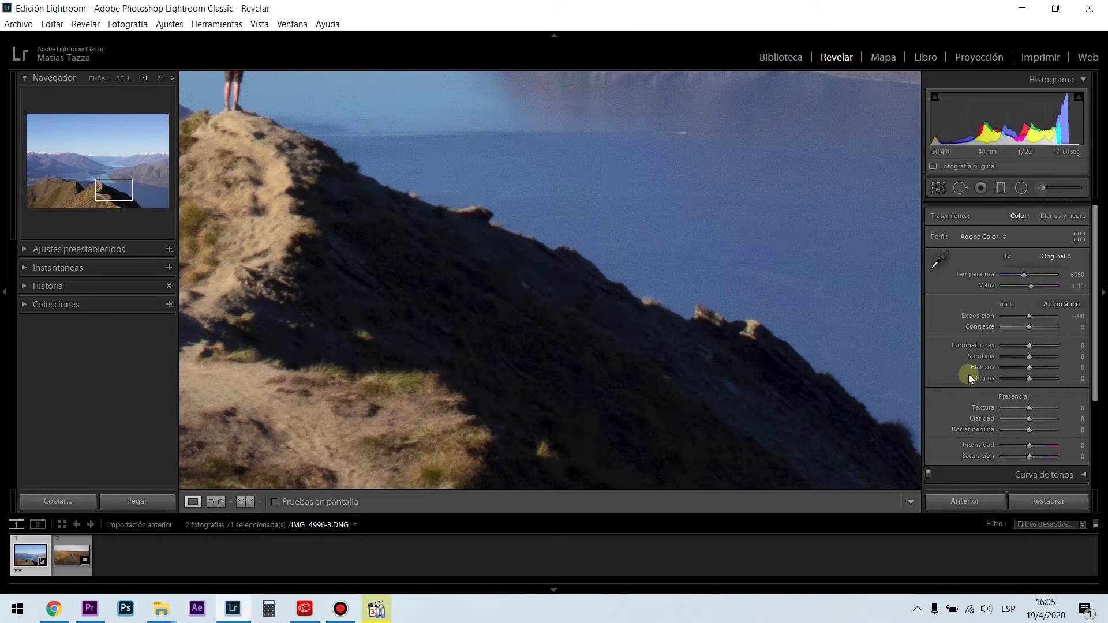
# Step: Set Sombras to -100 and Negros to -43 with the shadow clipping overlay shown, and return to the full photo view
pyautogui.moveTo(1028, 358)
pyautogui.mouseDown()
pyautogui.moveTo(990, 365)
pyautogui.moveTo(1033, 361)
pyautogui.moveTo(1000, 368)
pyautogui.moveTo(1006, 356)
pyautogui.mouseUp()
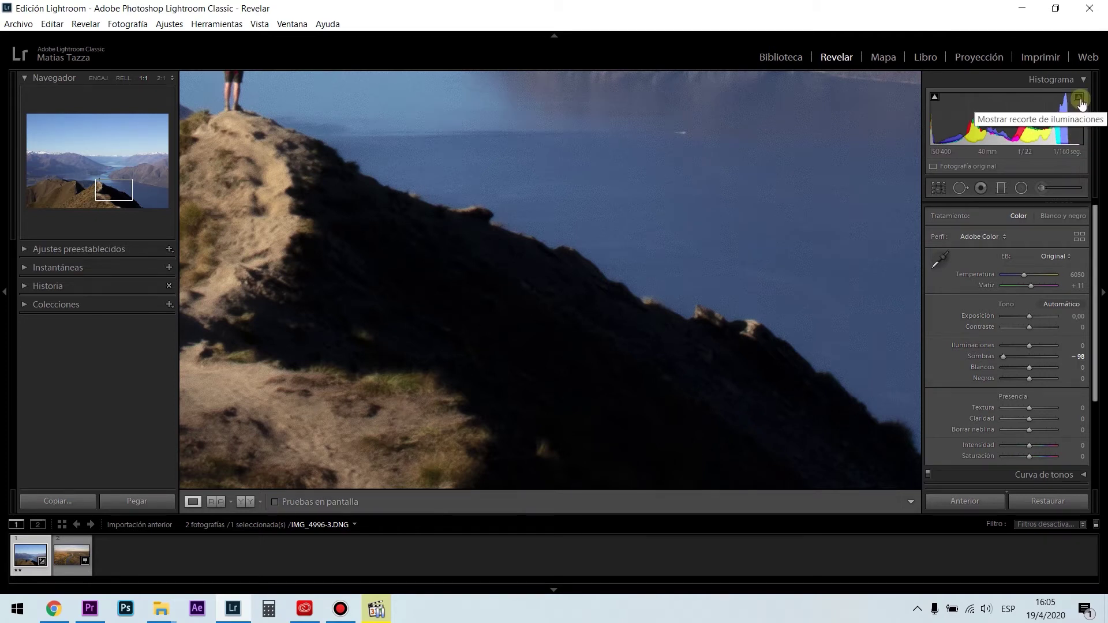
pyautogui.moveTo(933, 98)
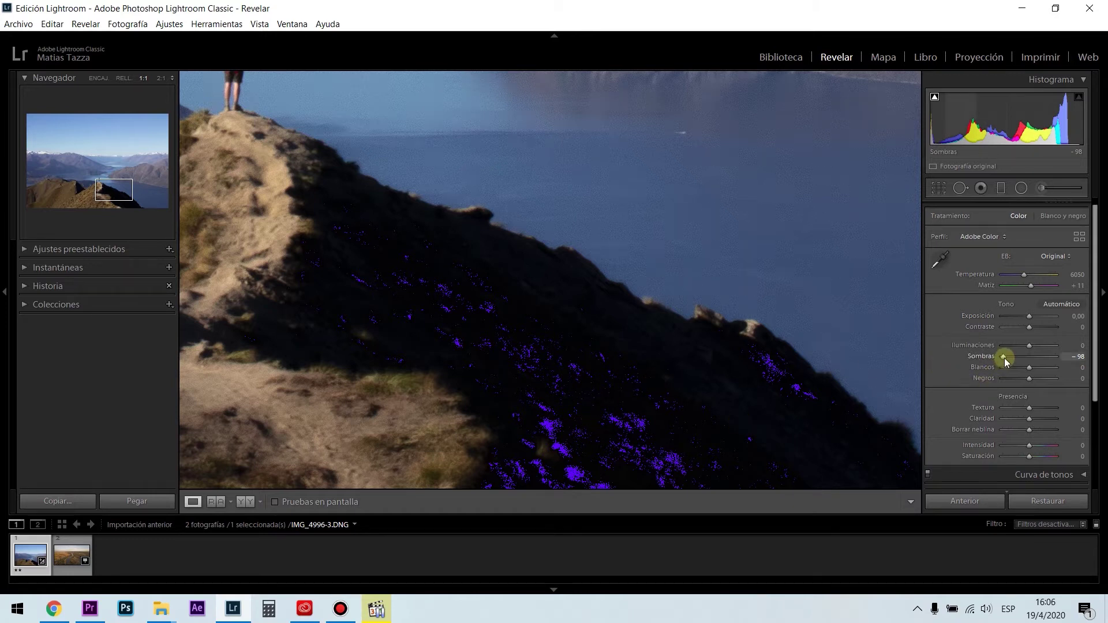
pyautogui.moveTo(1004, 358)
pyautogui.mouseDown()
pyautogui.moveTo(1015, 356)
pyautogui.moveTo(993, 355)
pyautogui.mouseUp()
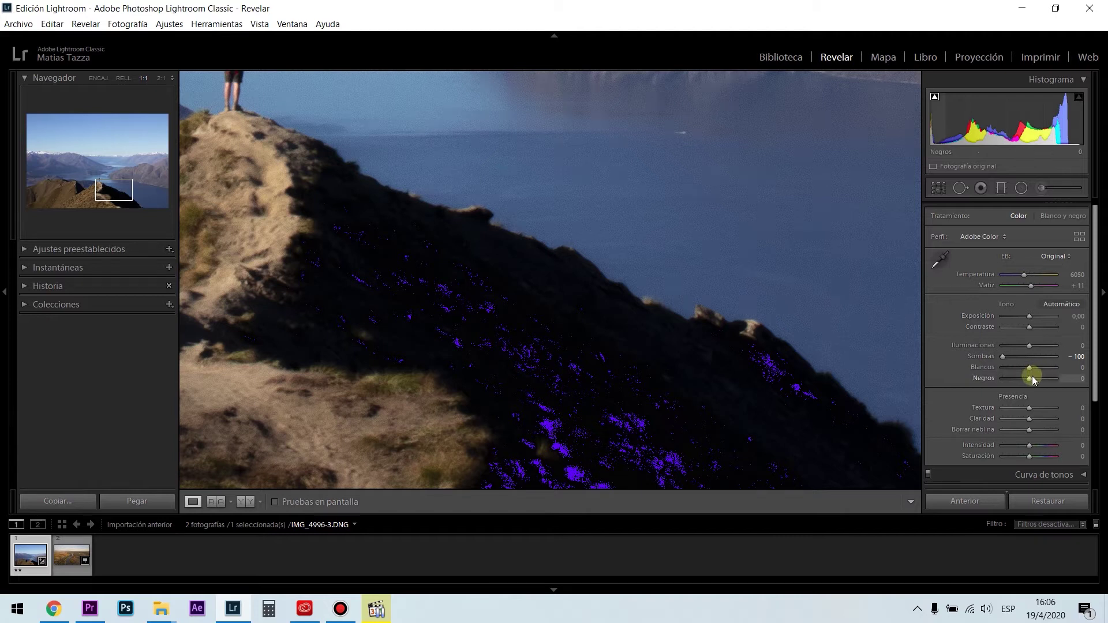
pyautogui.moveTo(1031, 376); pyautogui.dragTo(1020, 382)
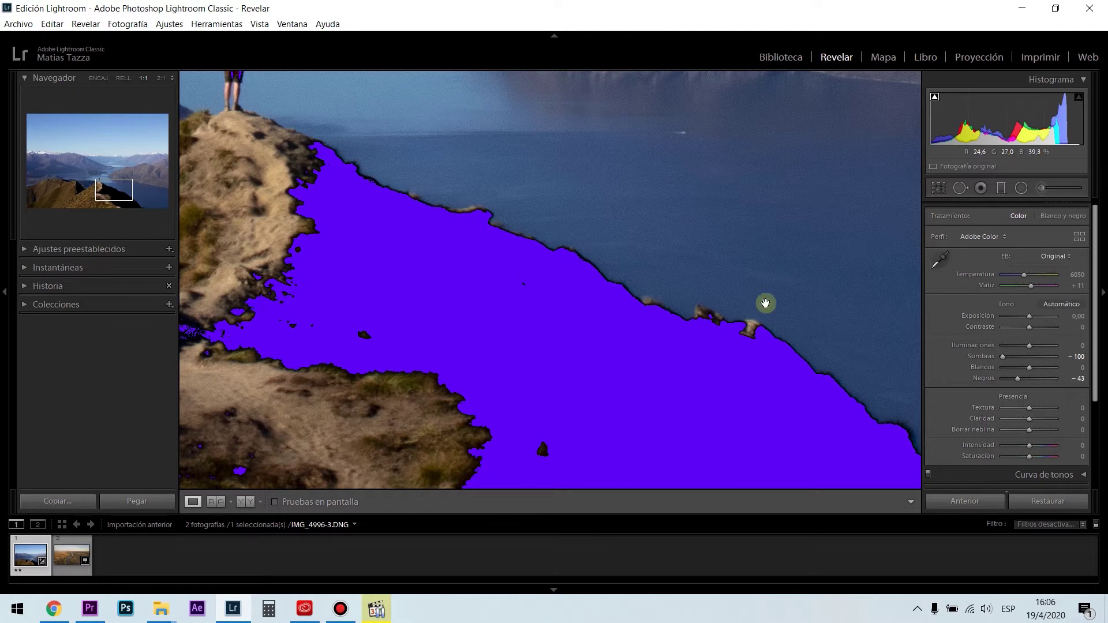
pyautogui.click(809, 254)
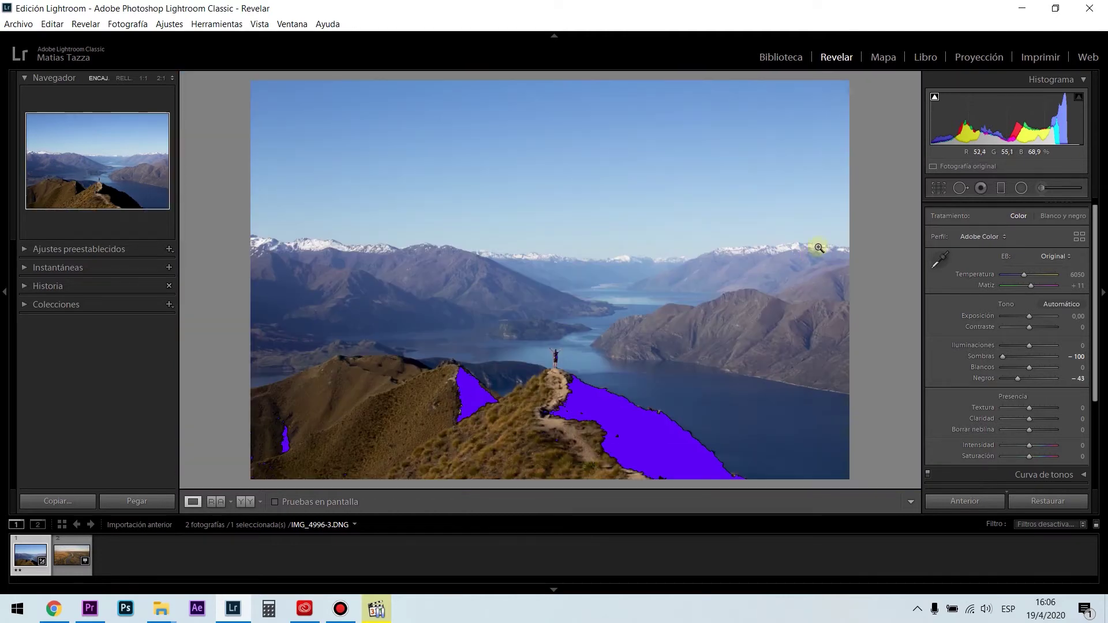
# Step: Hide the shadow clipping overlay and reset Negros and Sombras to 0
pyautogui.click(935, 98)
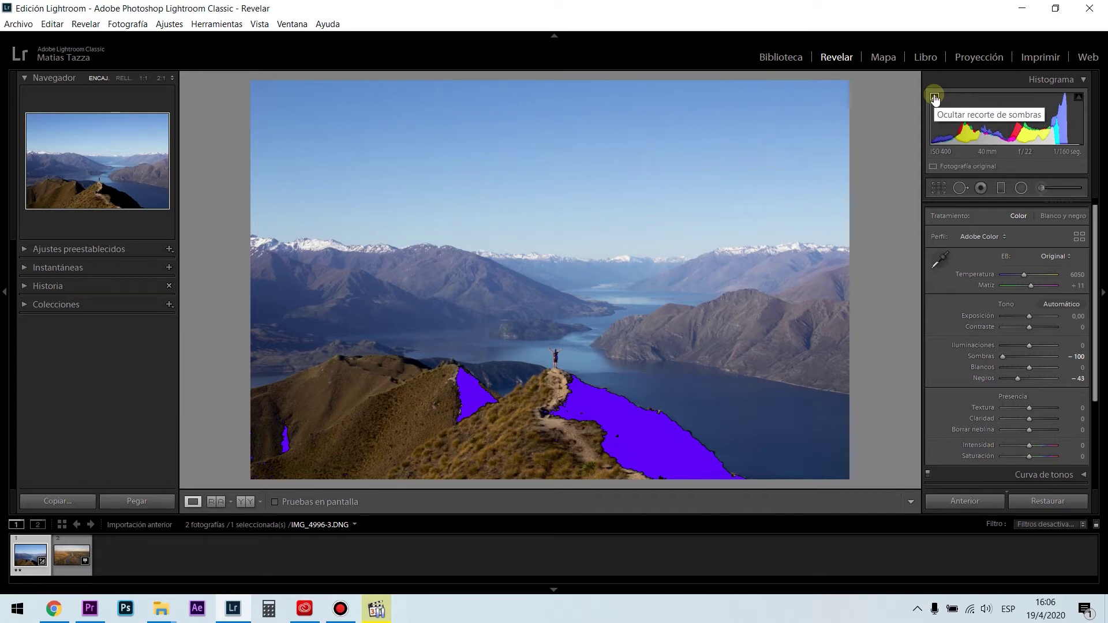
pyautogui.click(935, 98)
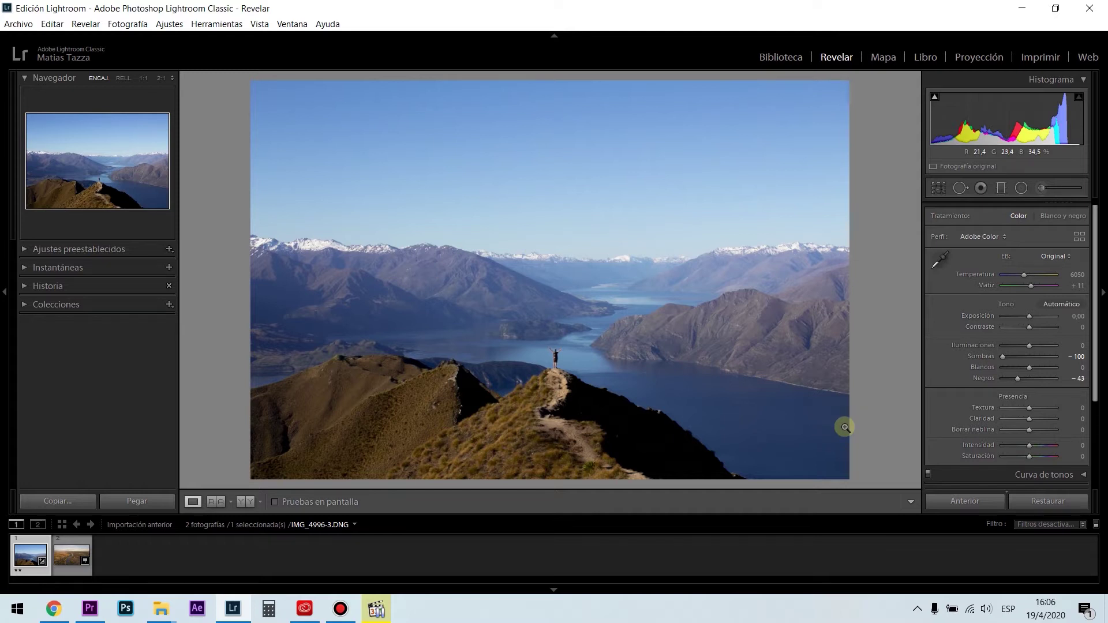
pyautogui.doubleClick(1017, 377)
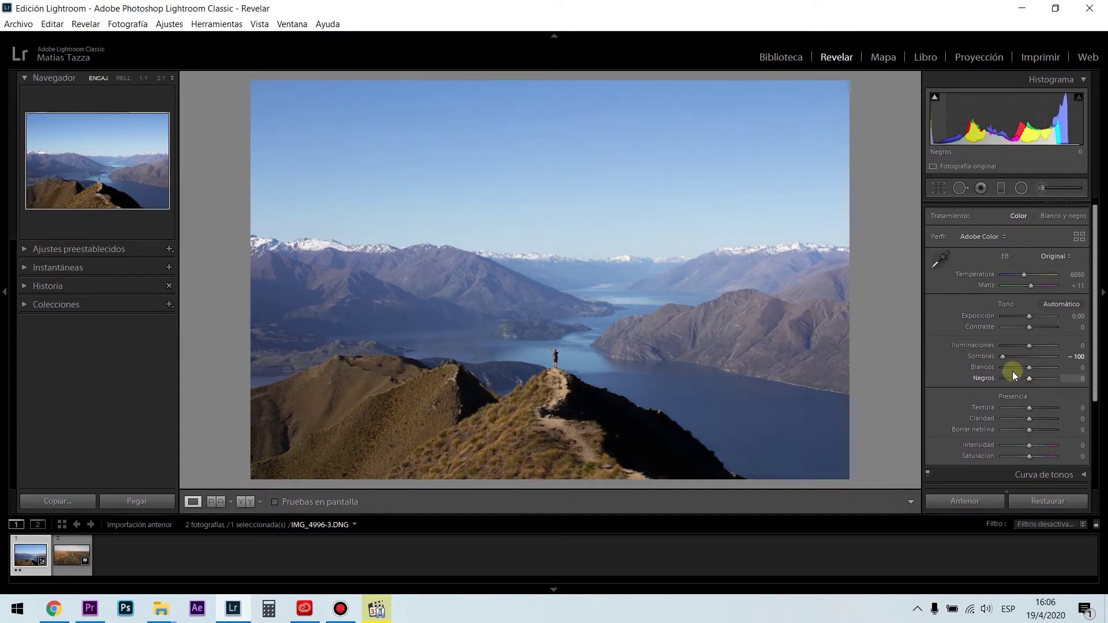
pyautogui.doubleClick(1002, 356)
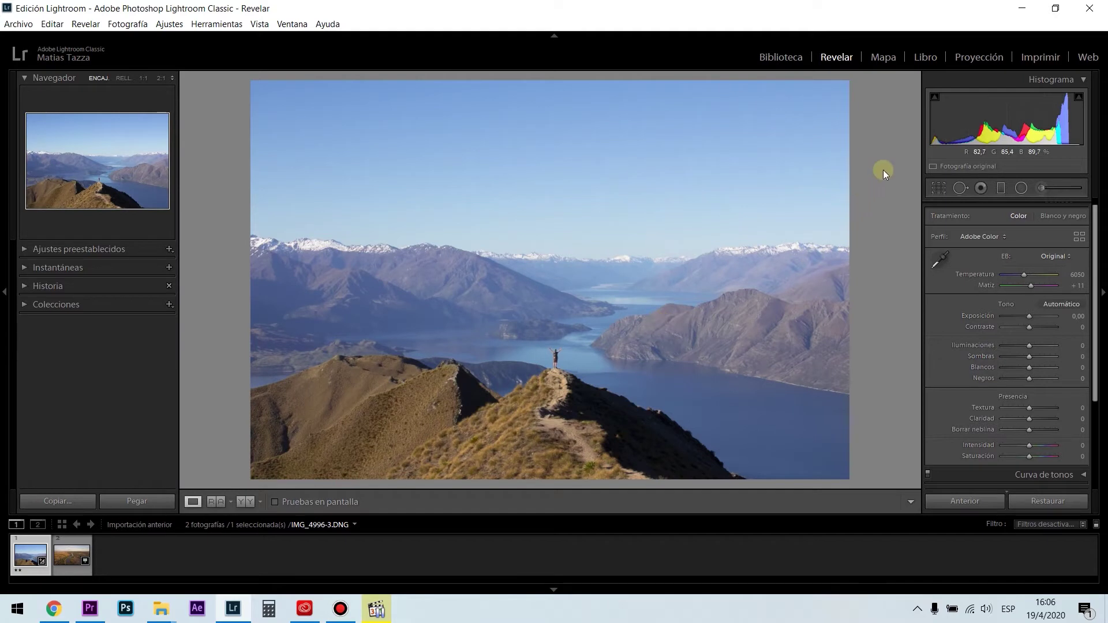
# Step: Test Exposición at -2,72 and +2,72 with the shadow and highlight clipping overlays on, resetting it to 0 and turning the overlays off
pyautogui.click(936, 102)
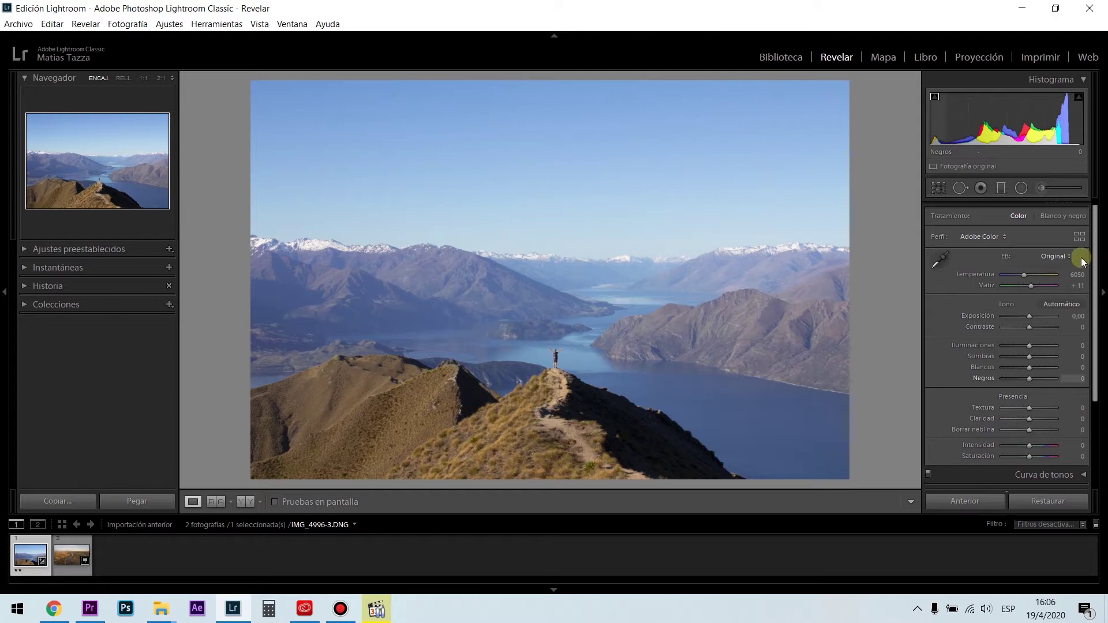
pyautogui.moveTo(1028, 318); pyautogui.dragTo(1014, 320)
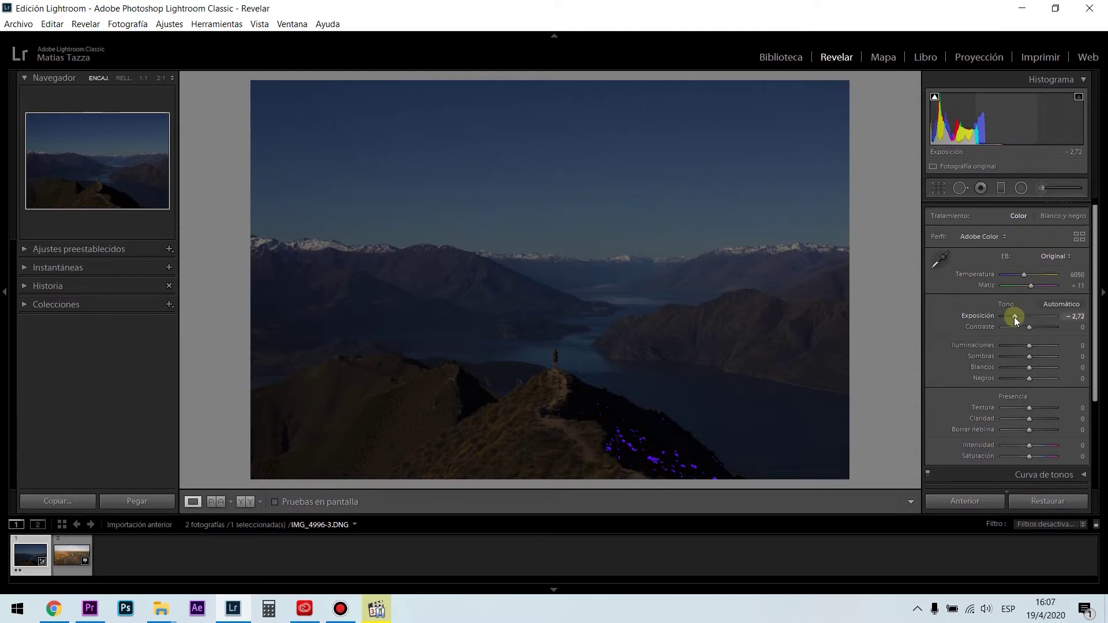
pyautogui.moveTo(1016, 317); pyautogui.dragTo(1043, 316)
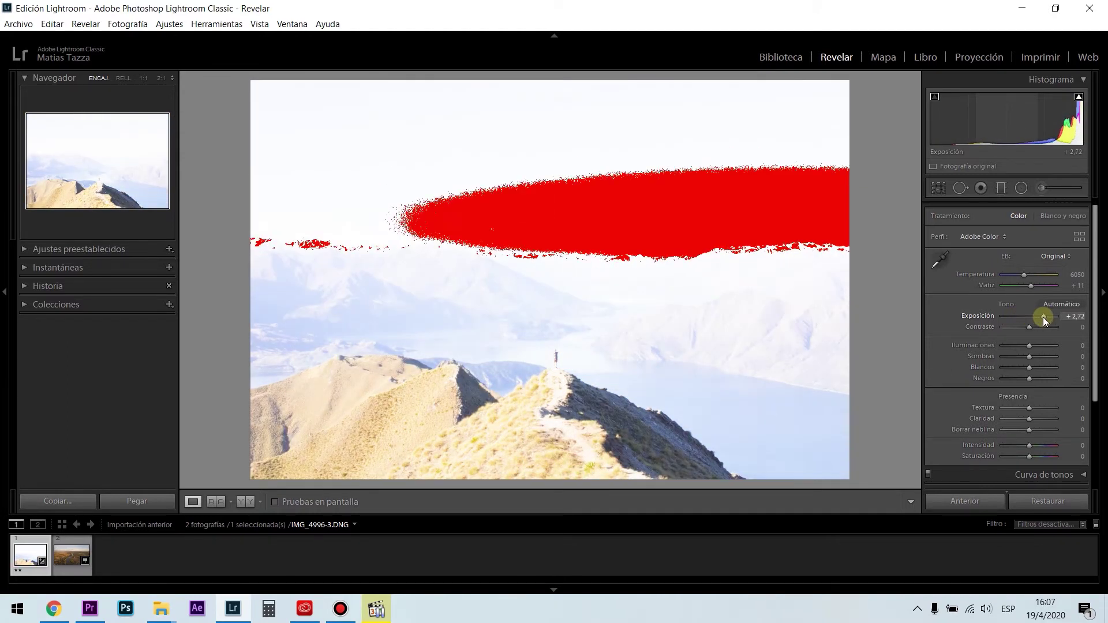
pyautogui.doubleClick(1044, 317)
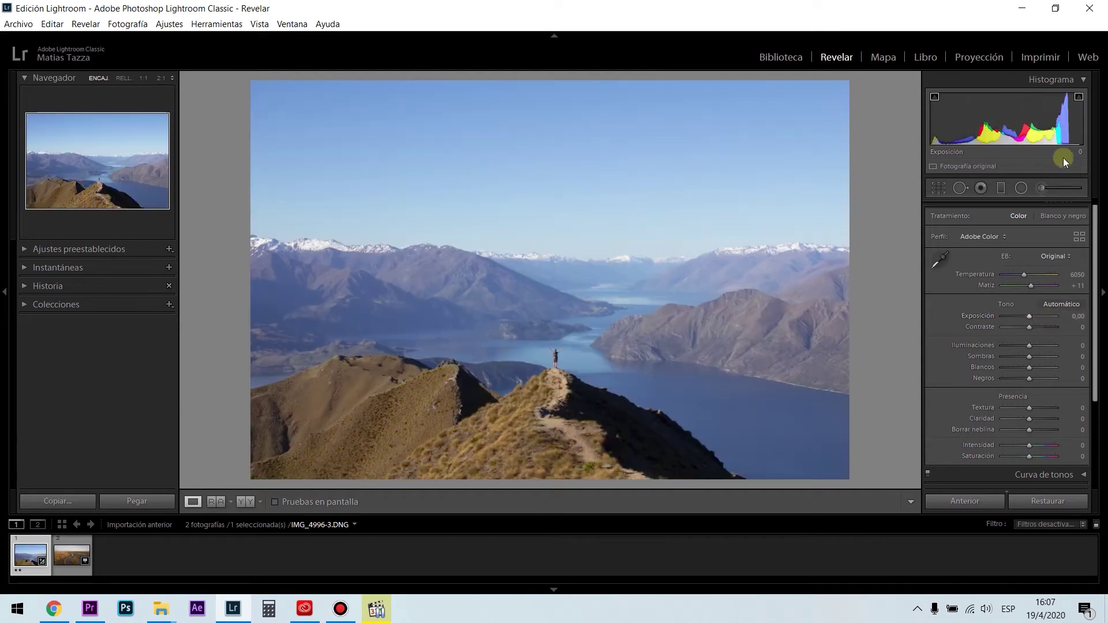
pyautogui.click(1078, 97)
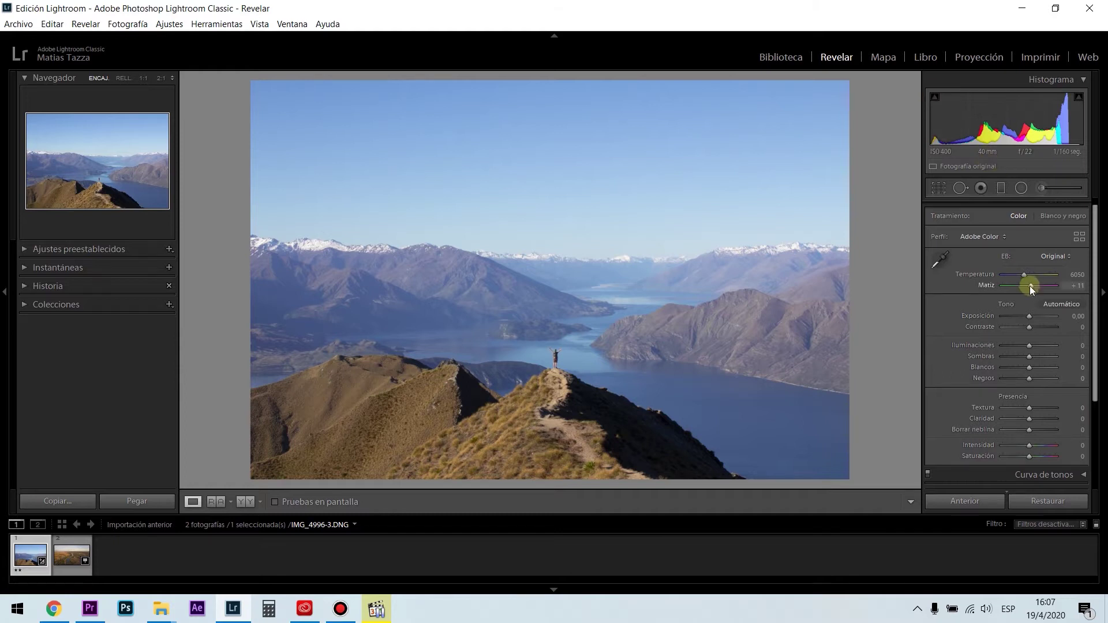
# Step: Set Blancos to +67 after trying and resetting a lower value
pyautogui.moveTo(1093, 275); pyautogui.dragTo(1093, 307)
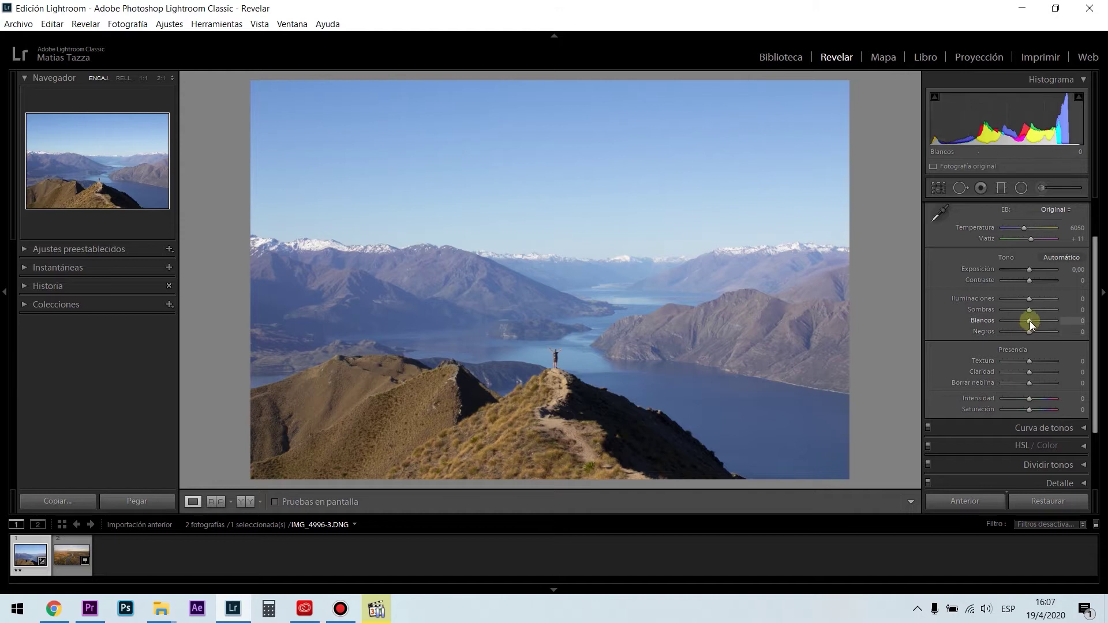
pyautogui.moveTo(1030, 321); pyautogui.dragTo(1006, 334)
pyautogui.doubleClick(1005, 334)
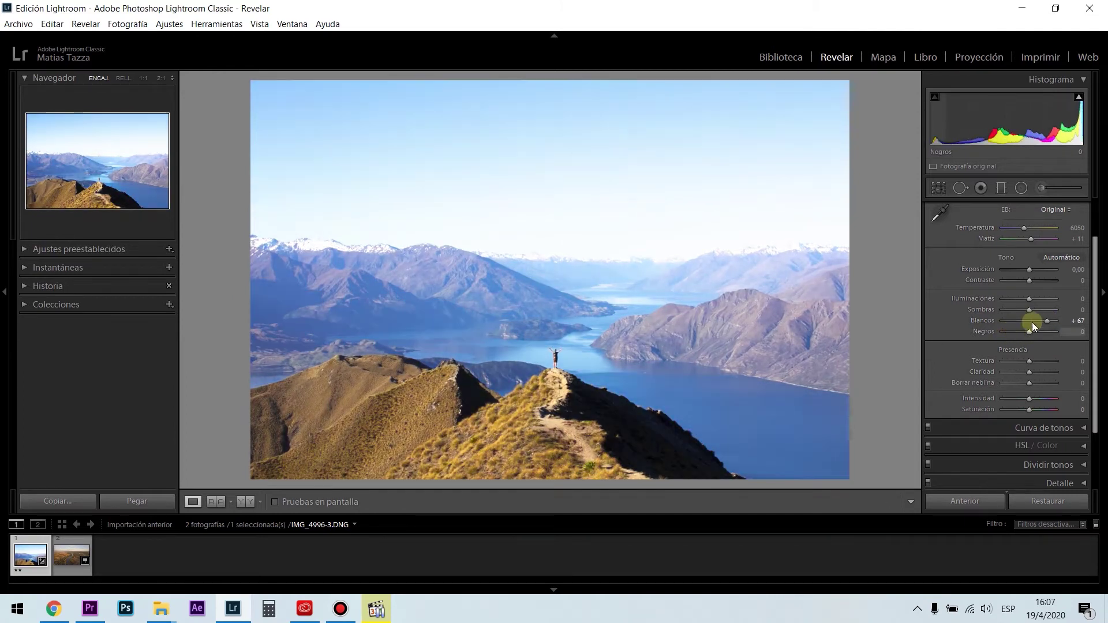
# Step: Test Blancos at +87 and Negros at -59 with their clipping previews, resetting both to 0
pyautogui.doubleClick(1047, 322)
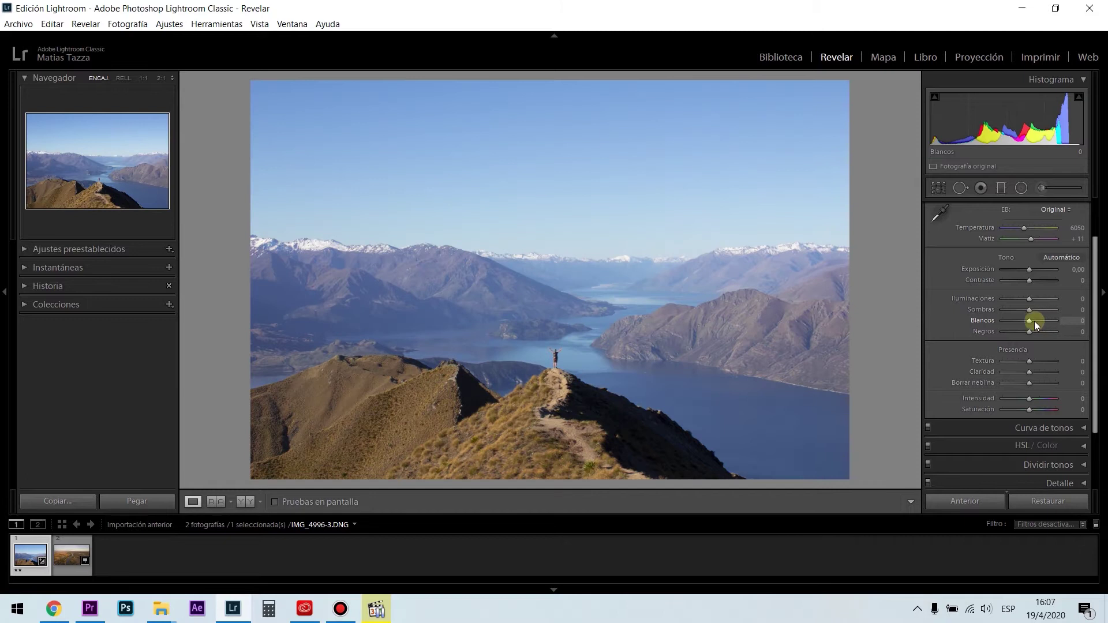
pyautogui.press('alt')
pyautogui.moveTo(1030, 320); pyautogui.dragTo(1051, 313)
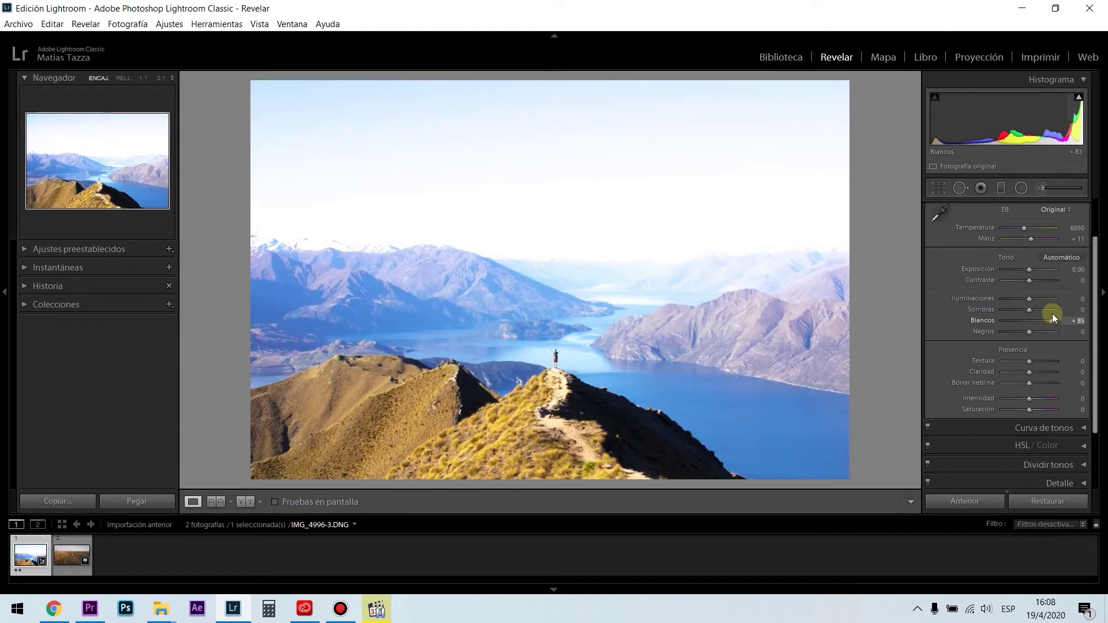
pyautogui.keyDown('alt'); pyautogui.click(1029, 331); pyautogui.keyUp('alt')
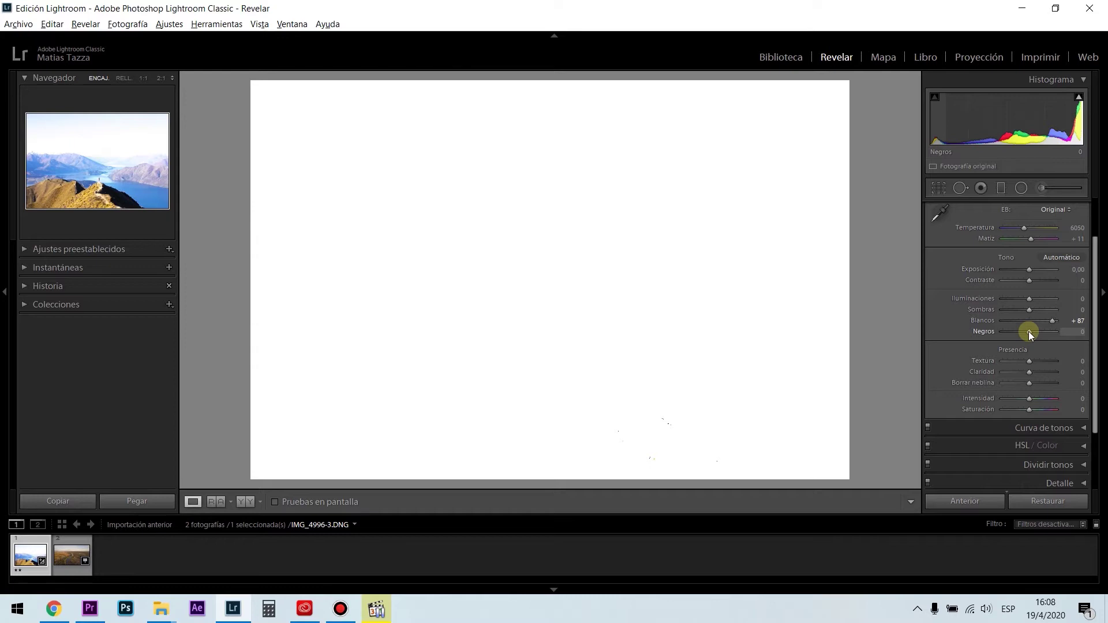
pyautogui.moveTo(1029, 331); pyautogui.dragTo(1013, 331)
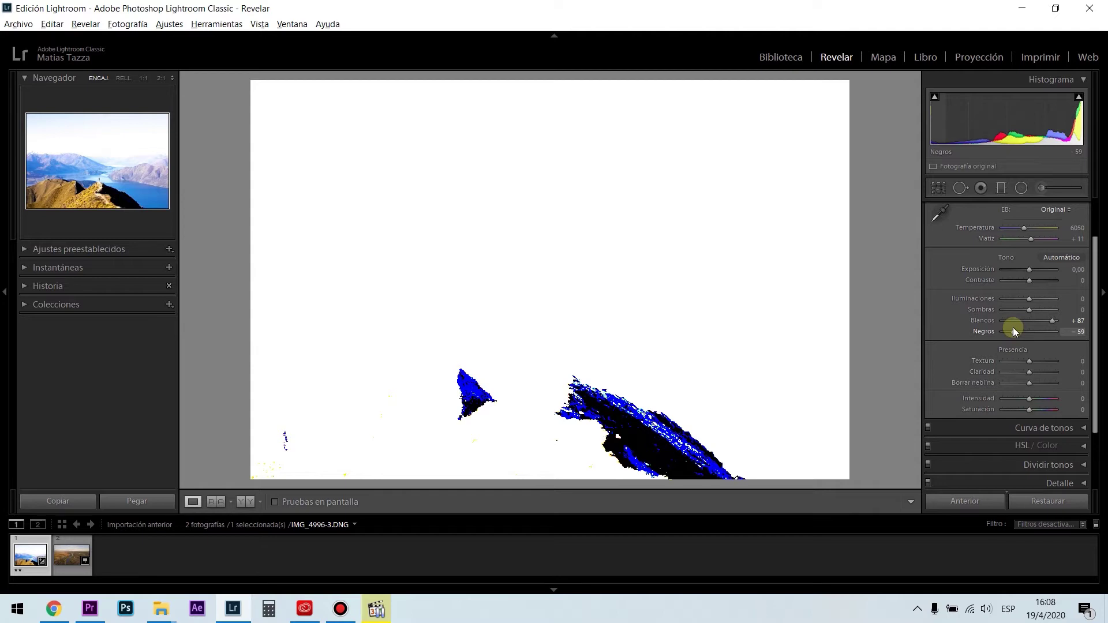
pyautogui.moveTo(1014, 328); pyautogui.dragTo(1014, 328)
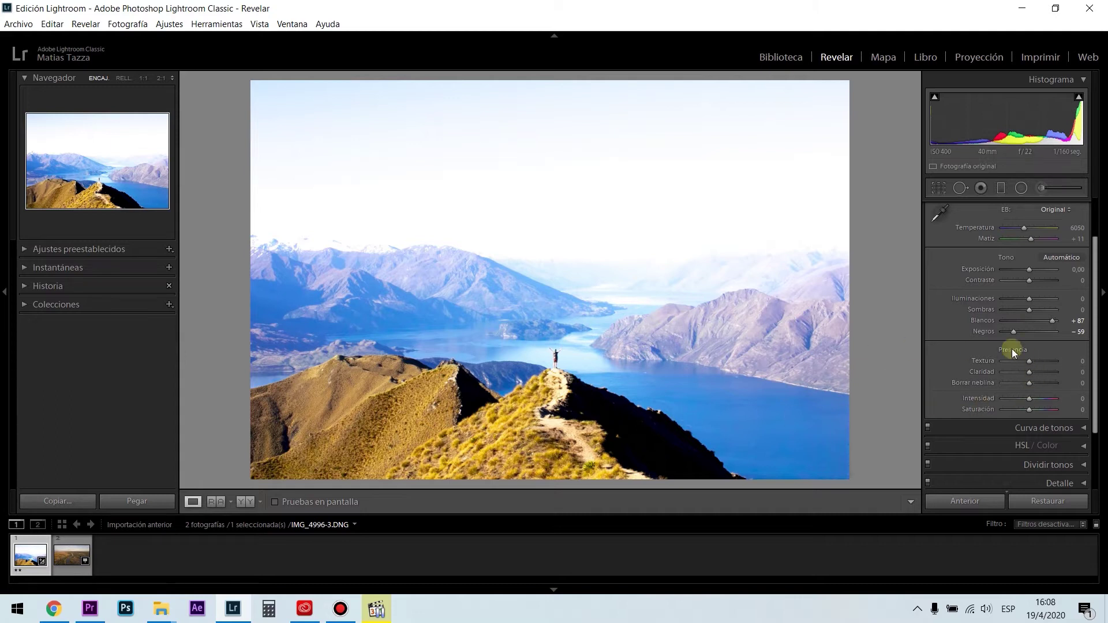
pyautogui.doubleClick(1015, 332)
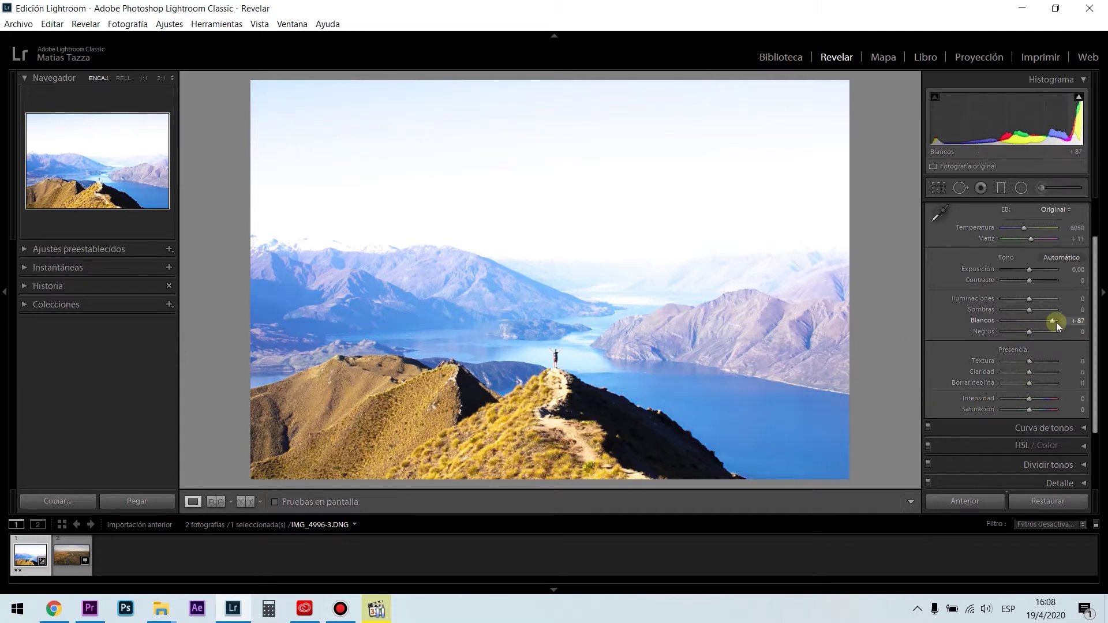
pyautogui.doubleClick(1056, 322)
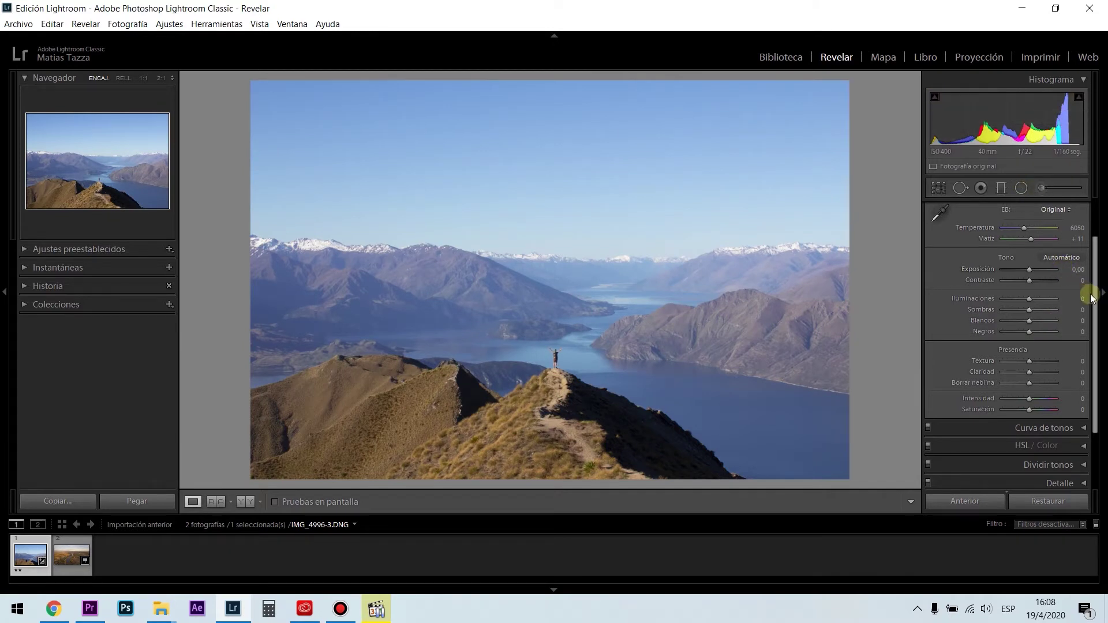
# Step: Test Contraste at +100 and reset it to 0
pyautogui.moveTo(1096, 298); pyautogui.dragTo(1091, 265)
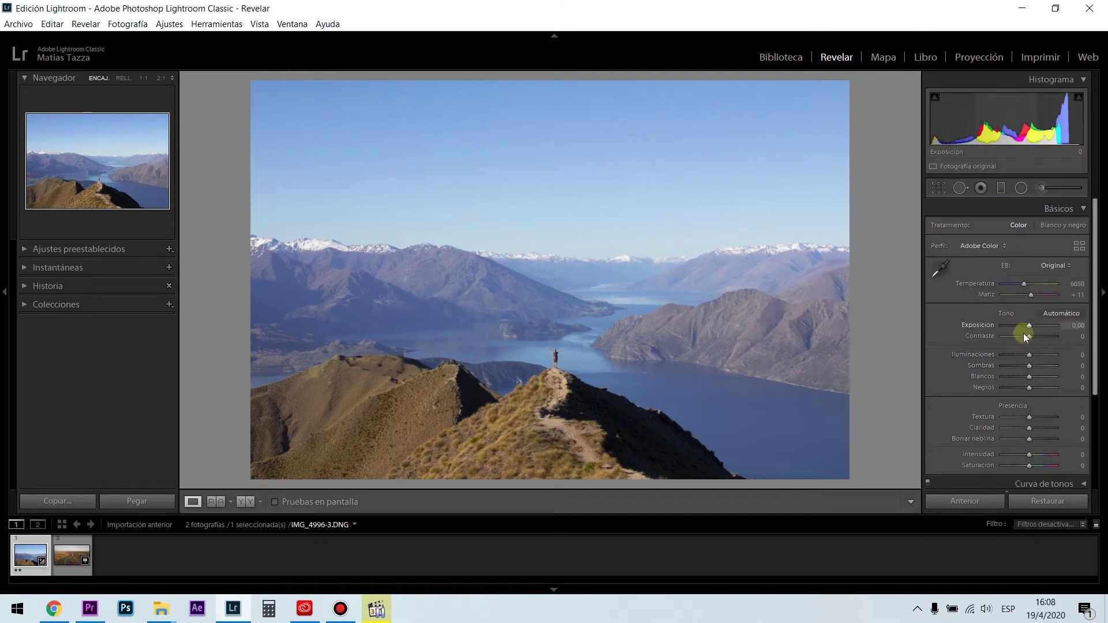
pyautogui.moveTo(1041, 335); pyautogui.dragTo(1064, 338)
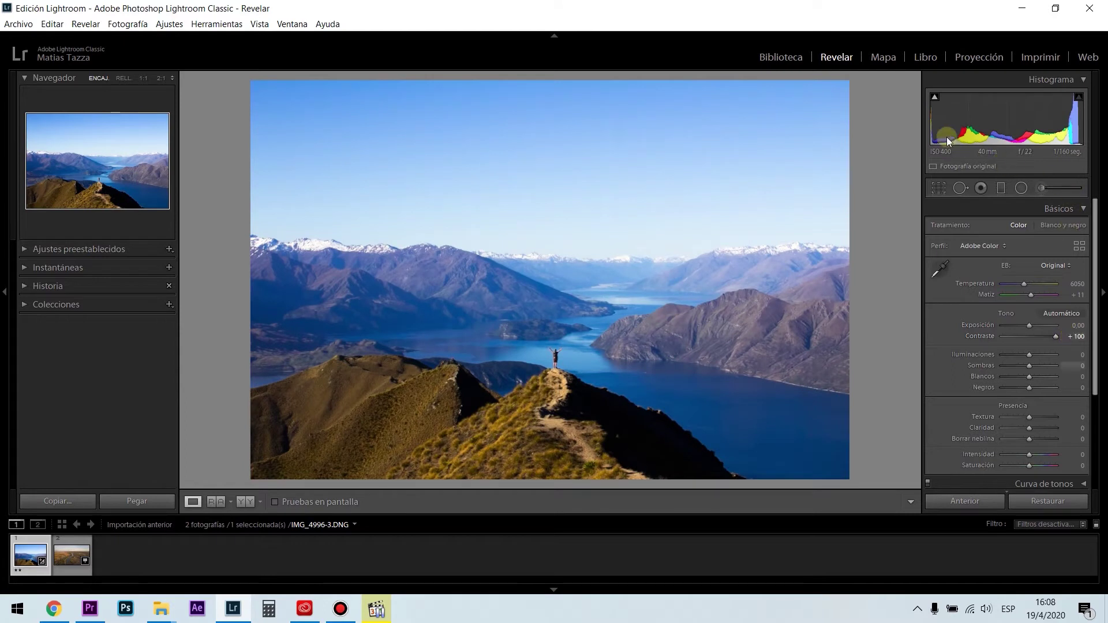
pyautogui.doubleClick(1055, 336)
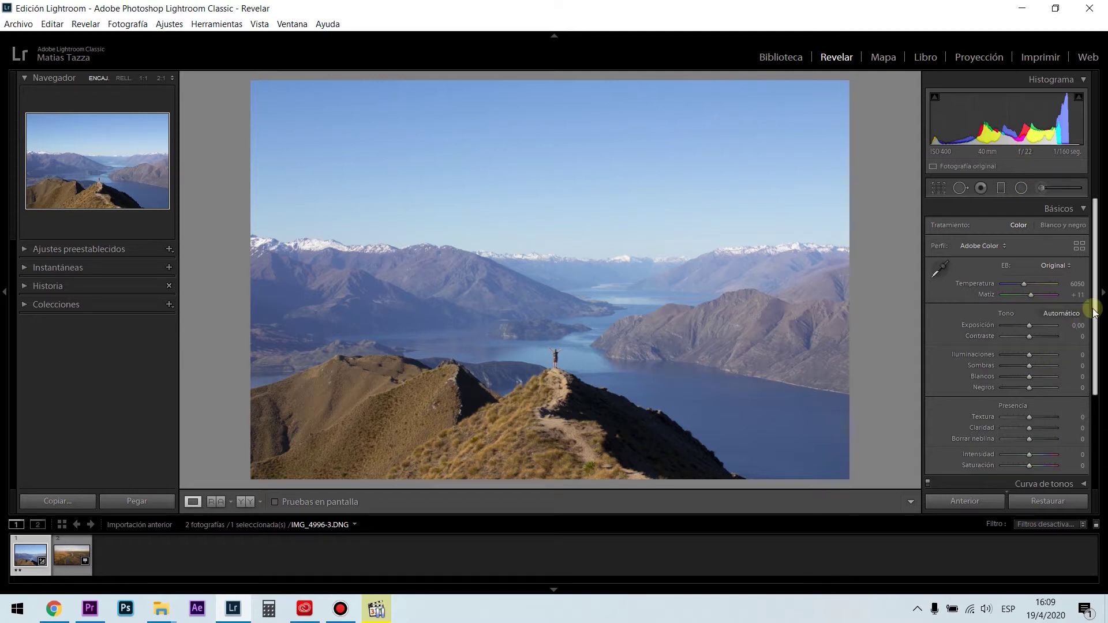
# Step: Set Exposición to +0,22 after trying and resetting -0,54
pyautogui.moveTo(1094, 312); pyautogui.dragTo(1096, 329)
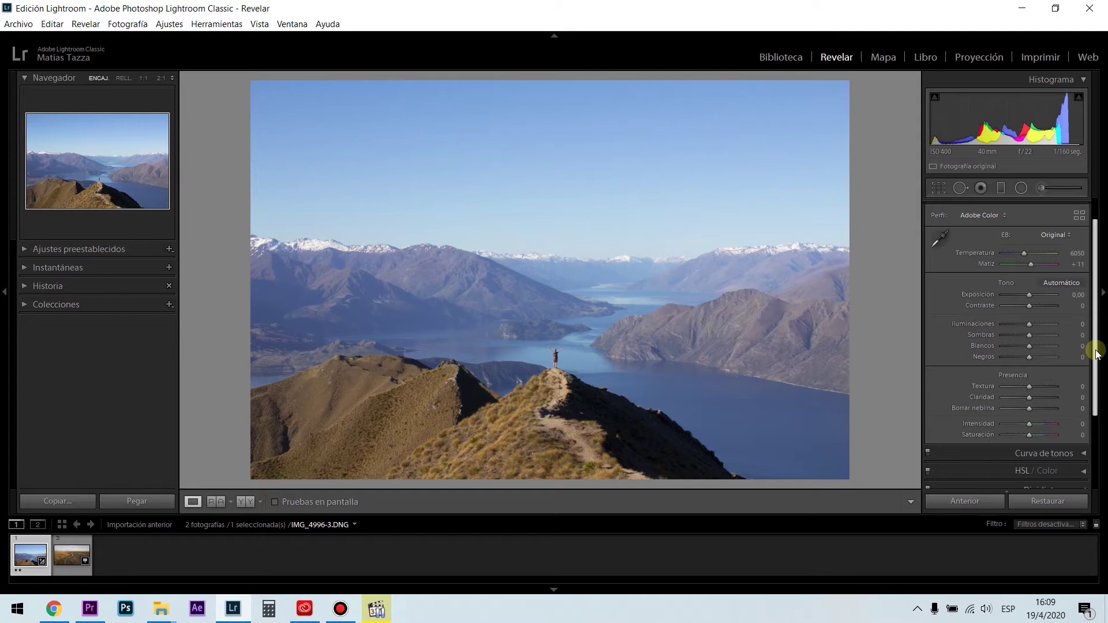
pyautogui.moveTo(1097, 354); pyautogui.dragTo(1097, 327)
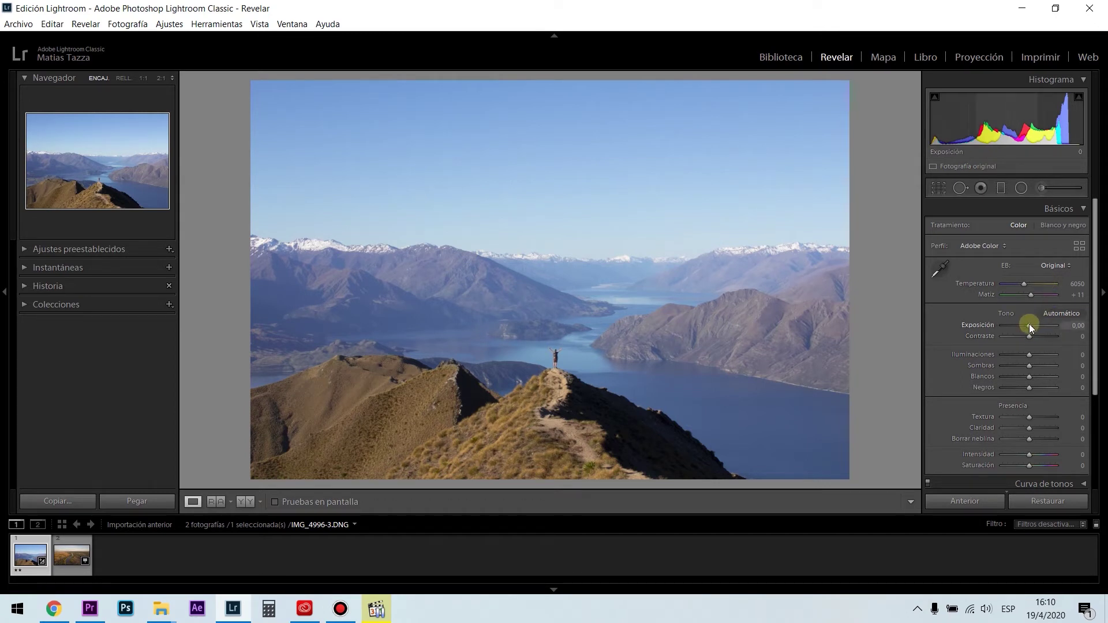
pyautogui.press('Up')
pyautogui.moveTo(1031, 325); pyautogui.dragTo(1027, 327)
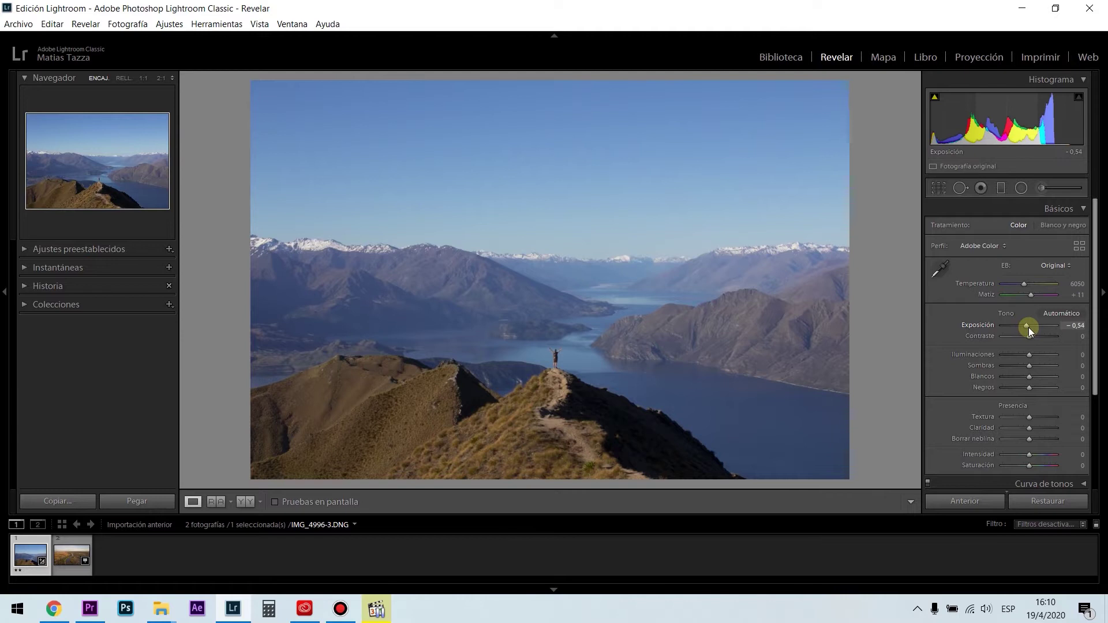
pyautogui.doubleClick(1028, 327)
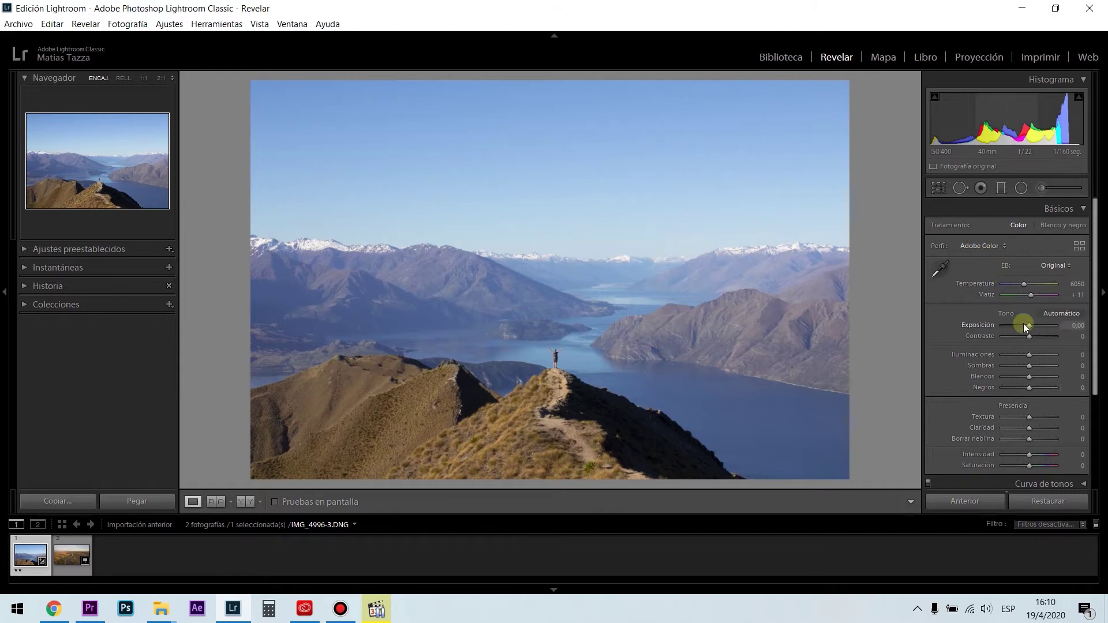
pyautogui.moveTo(1028, 327); pyautogui.dragTo(1030, 326)
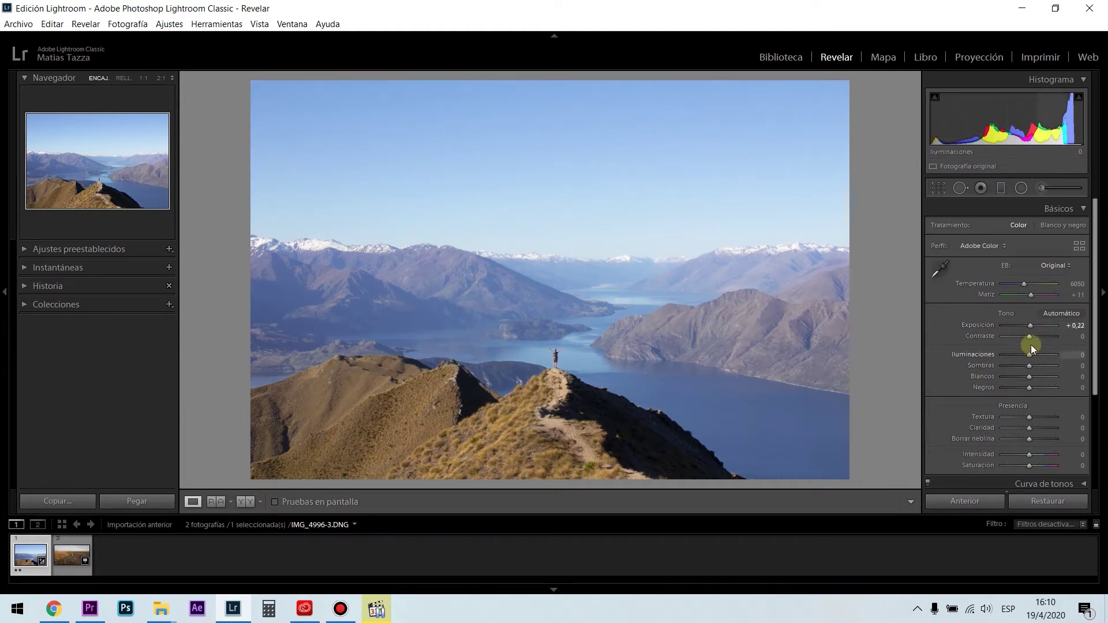
# Step: Try Contraste at +63, +50 and +37, and set it to exactly +30
pyautogui.moveTo(1031, 337); pyautogui.dragTo(1047, 337)
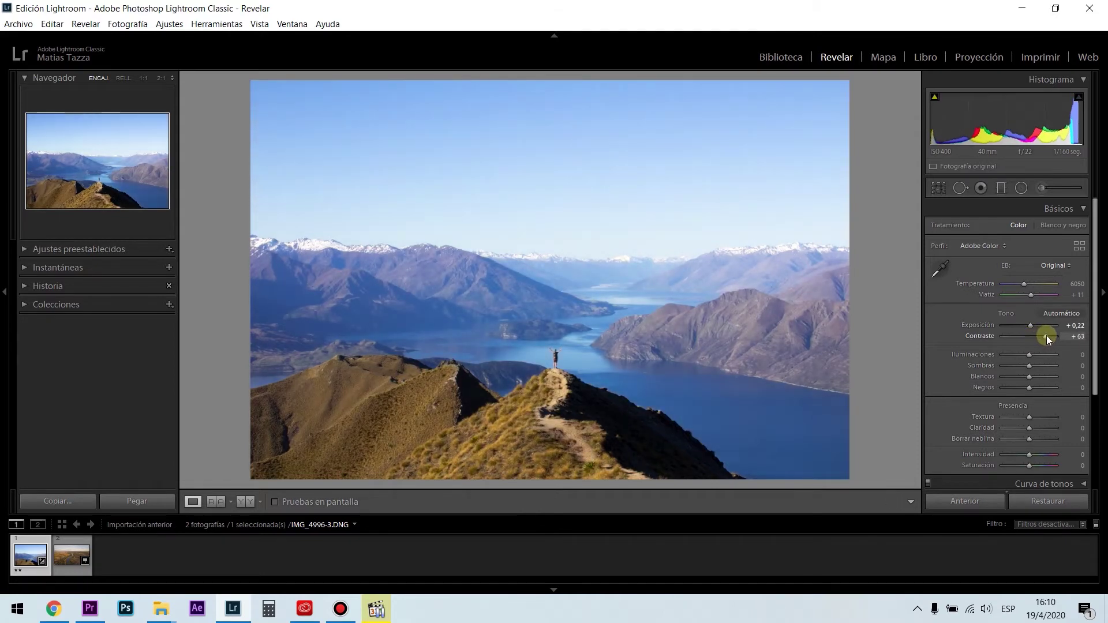
pyautogui.moveTo(1045, 337); pyautogui.dragTo(1042, 337)
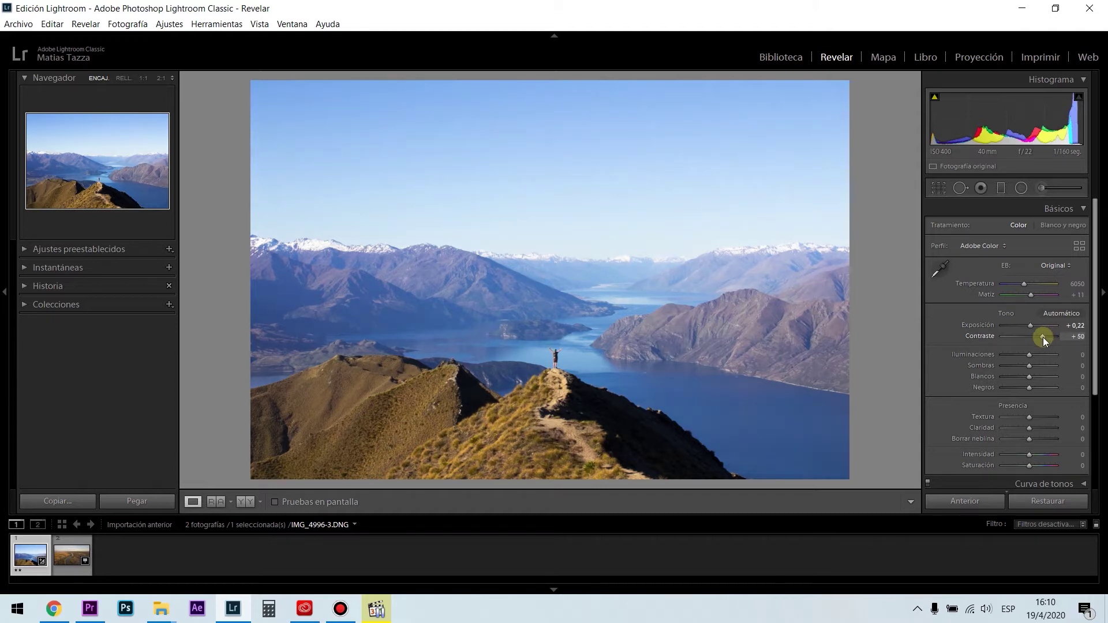
pyautogui.moveTo(1044, 337); pyautogui.dragTo(1040, 337)
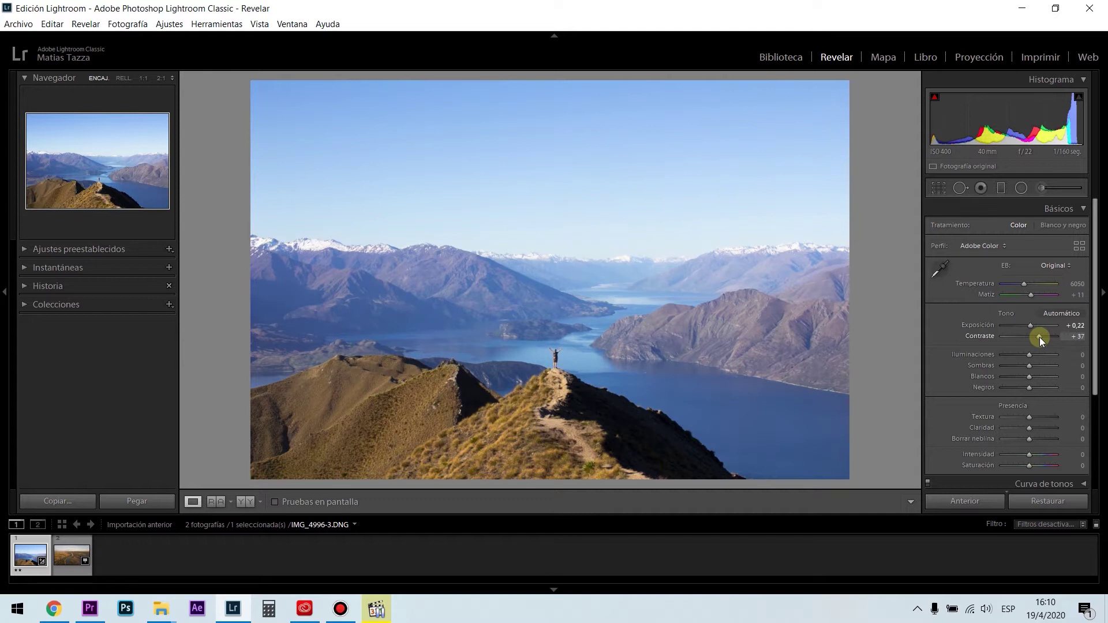
pyautogui.click(1077, 337)
pyautogui.write('30')
pyautogui.press('Return')
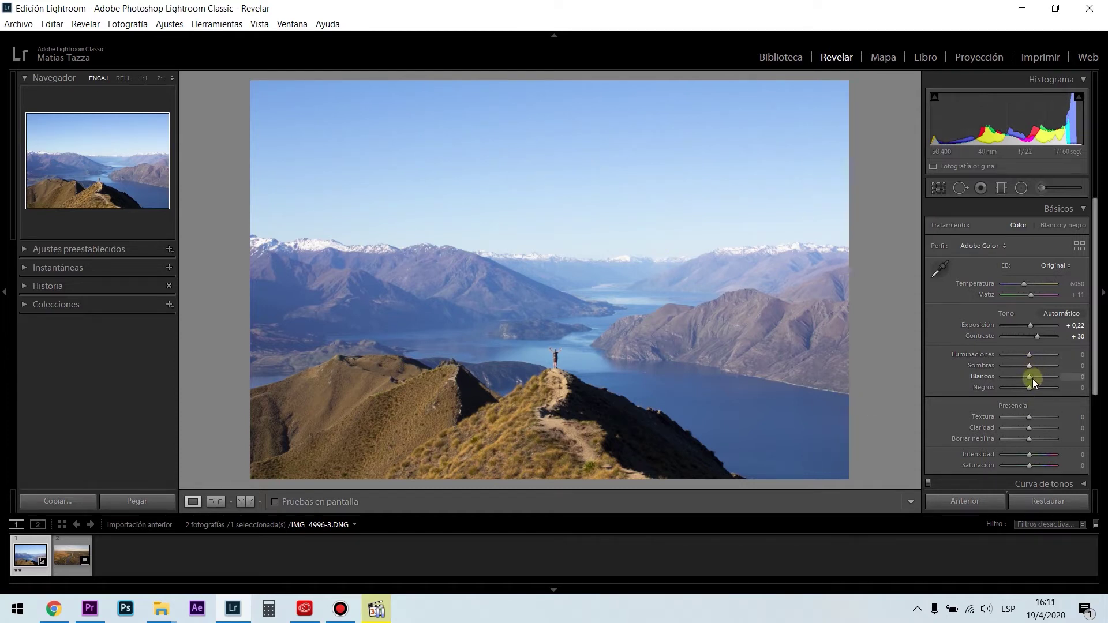
# Step: Set Blancos to -20 and Negros to +10
pyautogui.moveTo(1029, 375); pyautogui.dragTo(1024, 379)
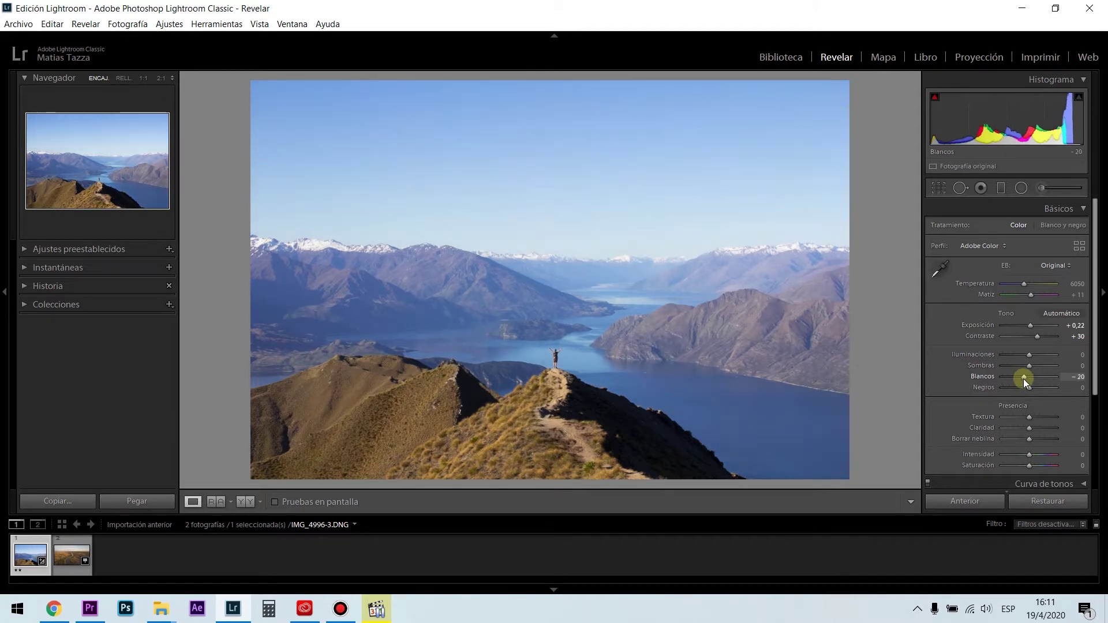
pyautogui.moveTo(1030, 386); pyautogui.dragTo(1033, 387)
pyautogui.click(1075, 388)
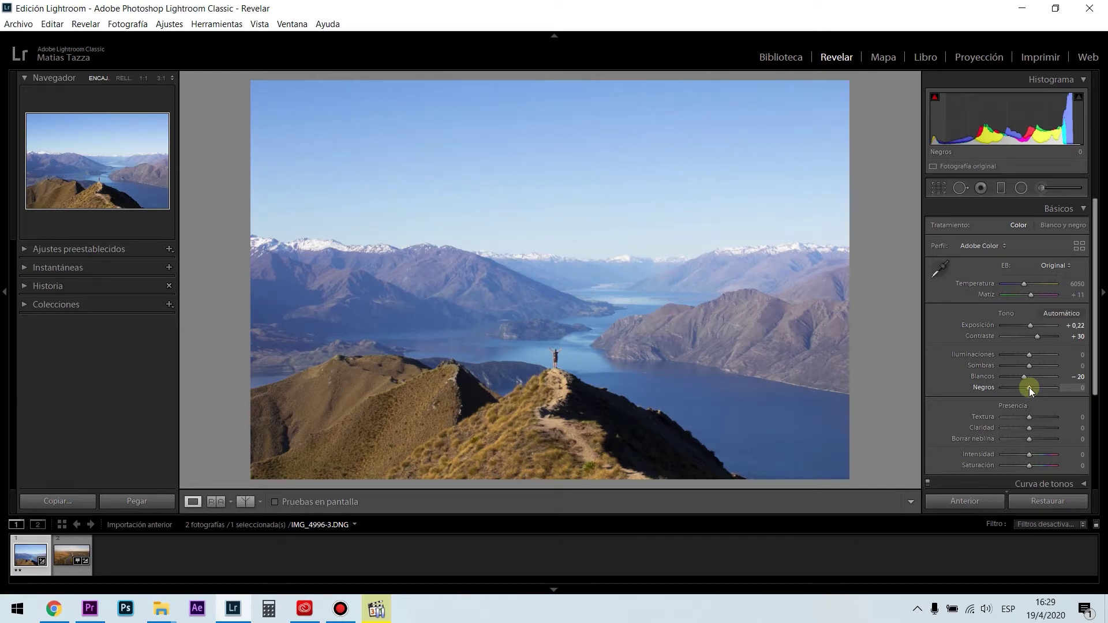
pyautogui.moveTo(1029, 387); pyautogui.dragTo(1068, 403)
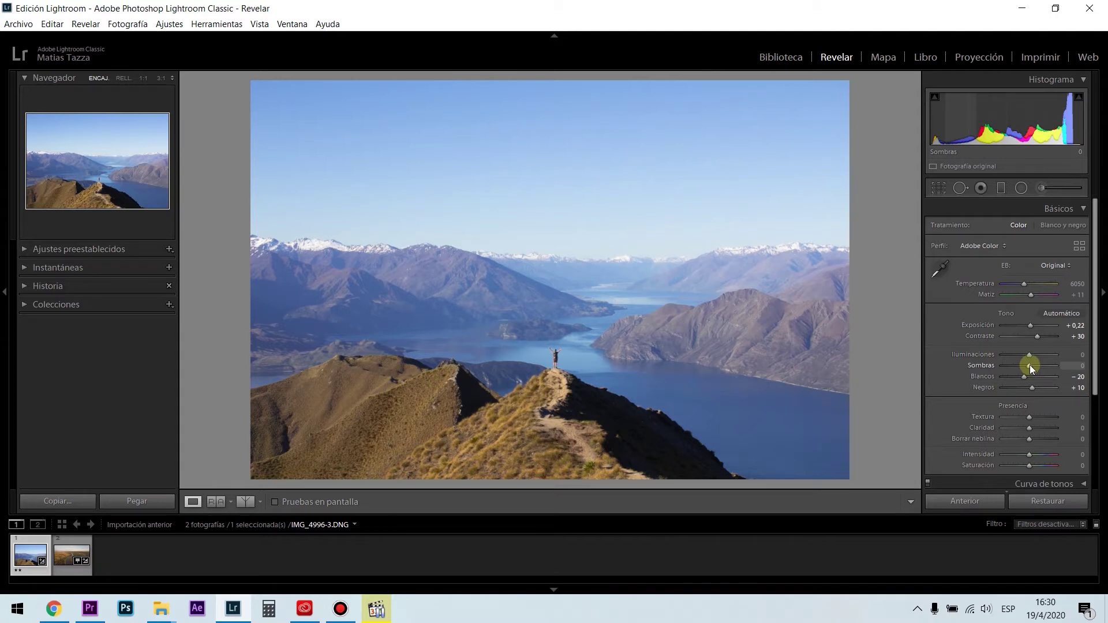
# Step: Set Iluminaciones to -70, checking the snowy peaks at 3:1 zoom, and return to the full photo view
pyautogui.moveTo(1025, 354); pyautogui.dragTo(993, 362)
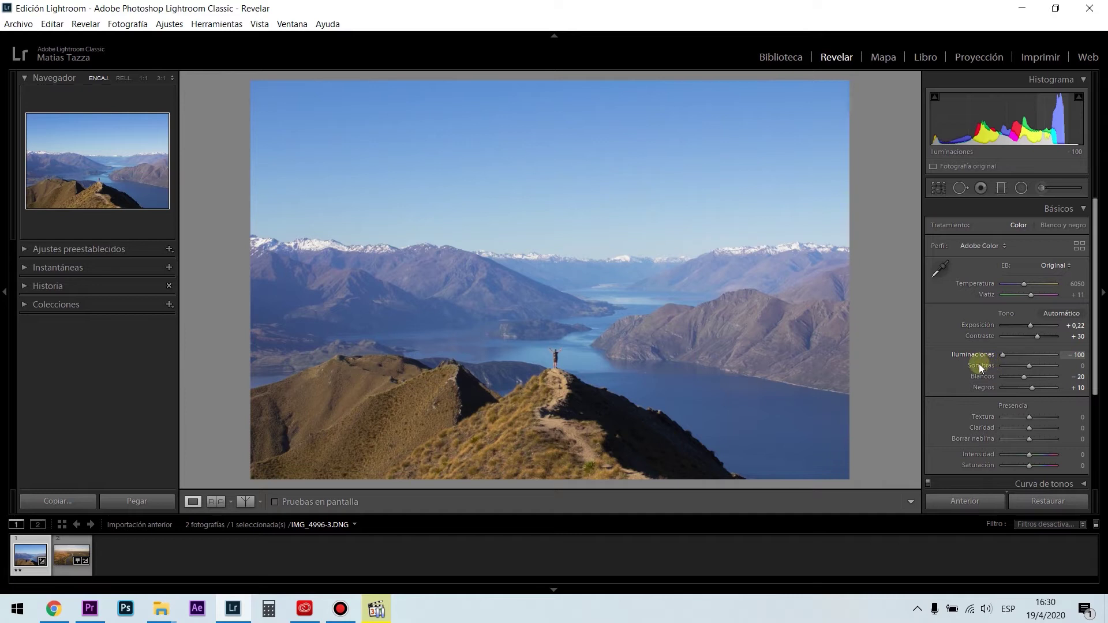
pyautogui.click(1010, 360)
pyautogui.moveTo(1011, 360); pyautogui.dragTo(1009, 359)
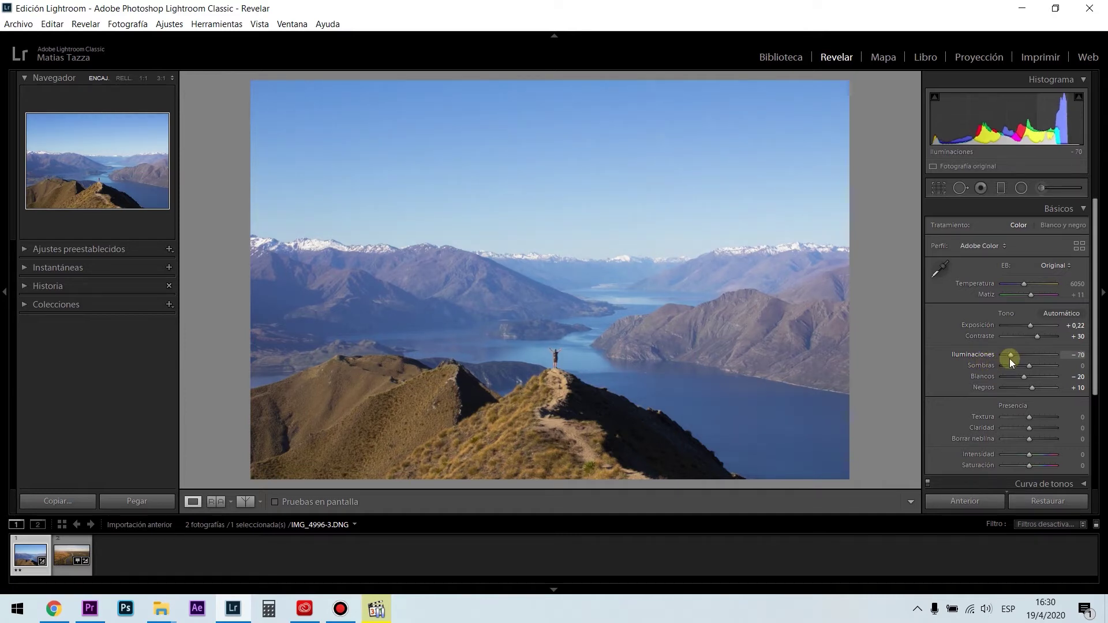
pyautogui.moveTo(1010, 358); pyautogui.dragTo(1012, 359)
pyautogui.click(641, 260)
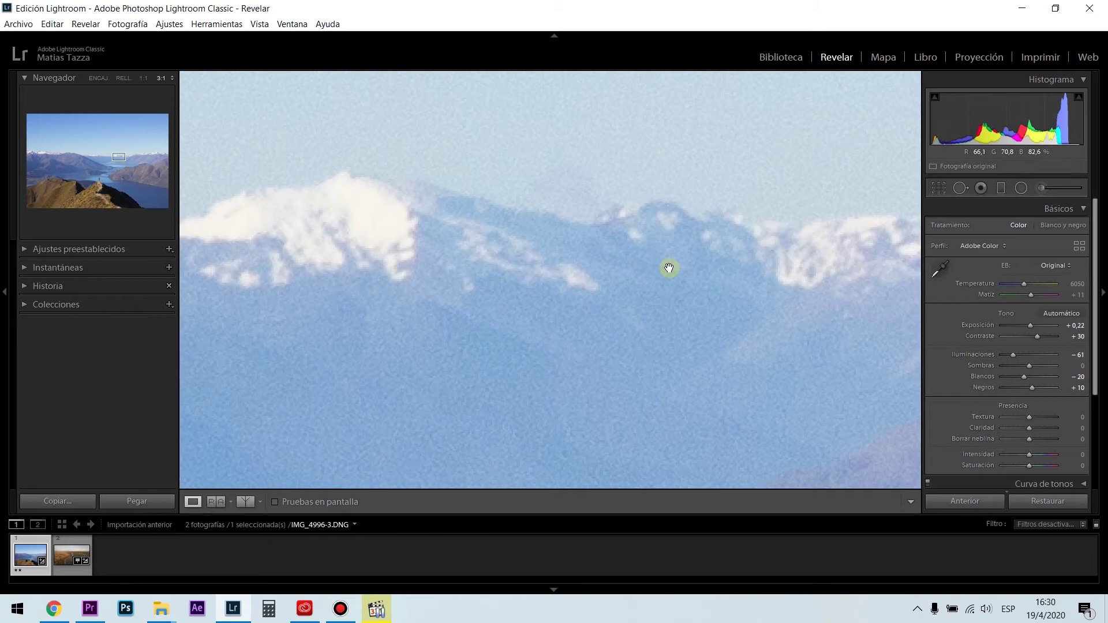
pyautogui.moveTo(1014, 356)
pyautogui.mouseDown()
pyautogui.moveTo(1039, 355)
pyautogui.moveTo(1012, 361)
pyautogui.mouseUp()
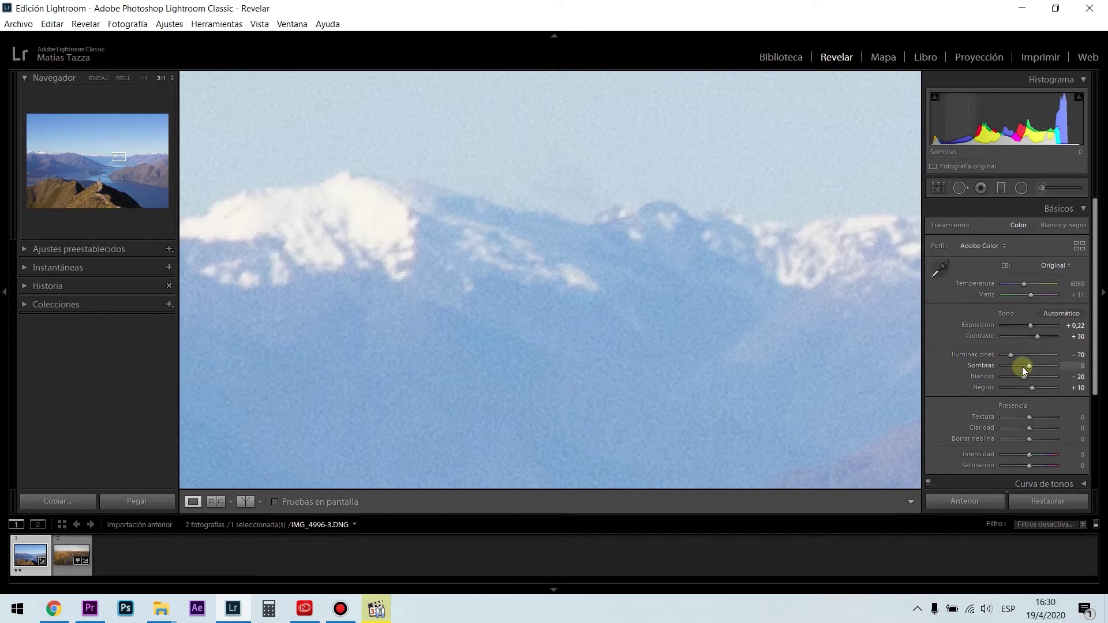
pyautogui.click(843, 334)
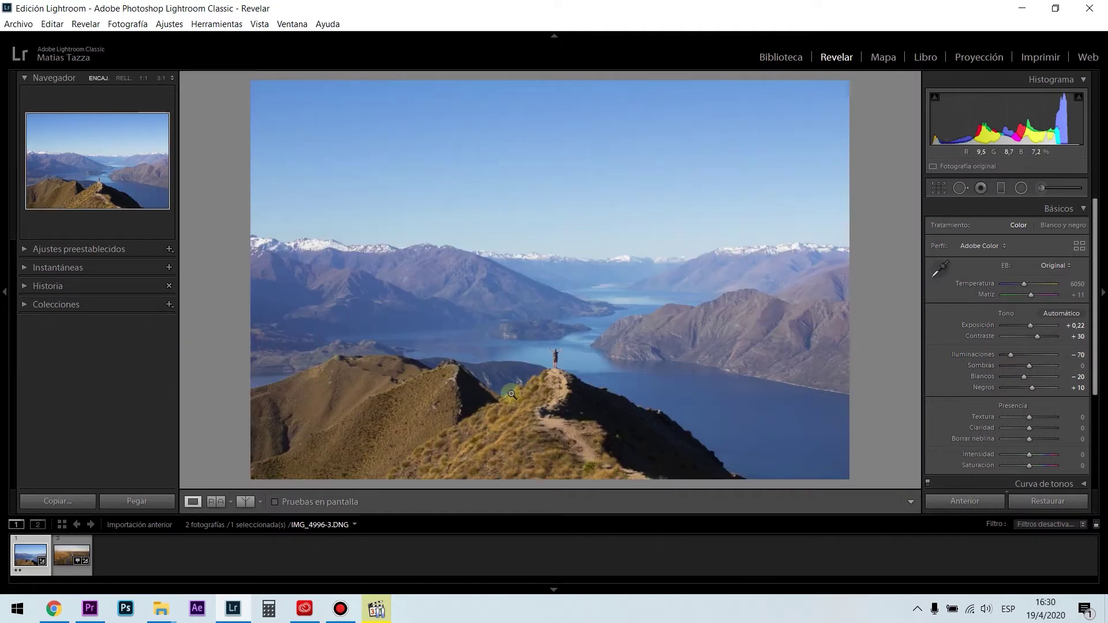
# Step: Zoom in on the dark slope beside the foreground path and set Sombras to +20
pyautogui.click(612, 431)
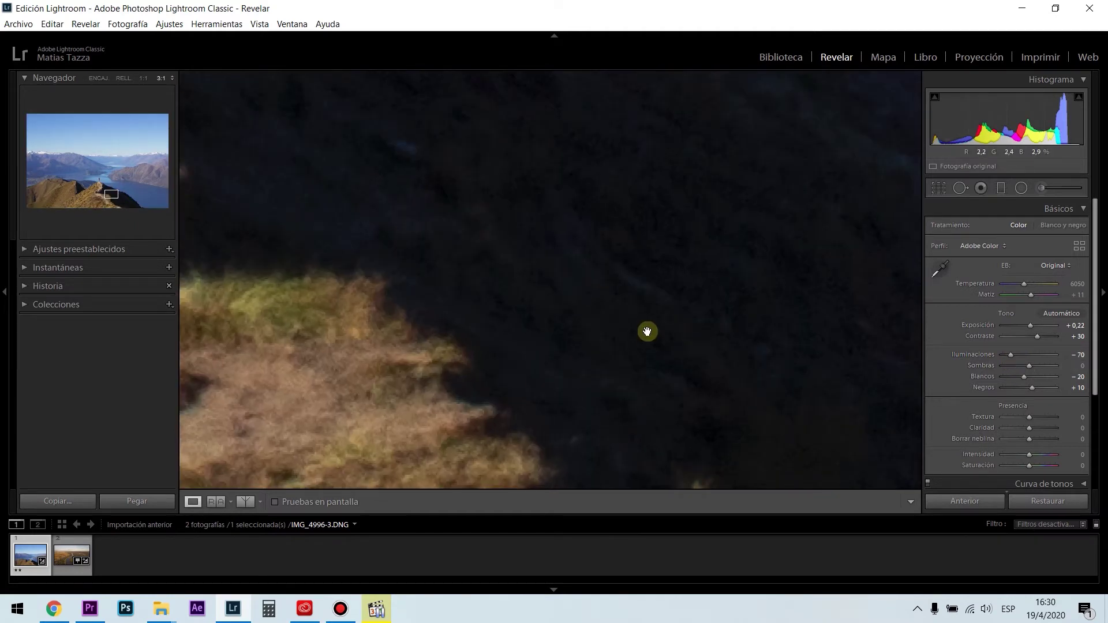
pyautogui.moveTo(647, 331); pyautogui.dragTo(629, 406)
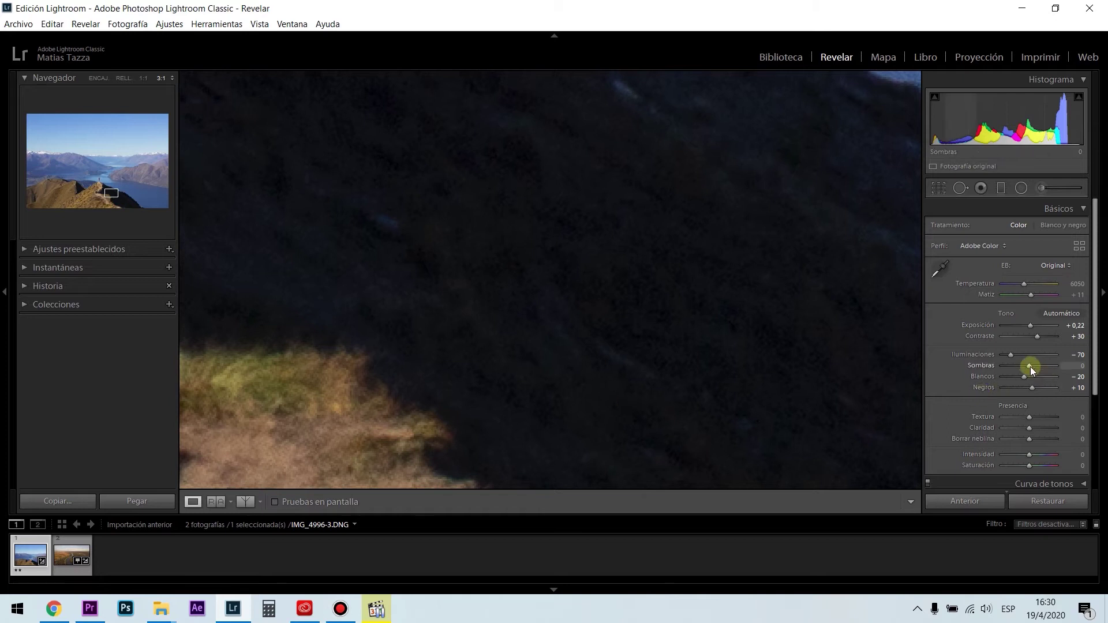
pyautogui.moveTo(1028, 364); pyautogui.dragTo(1034, 367)
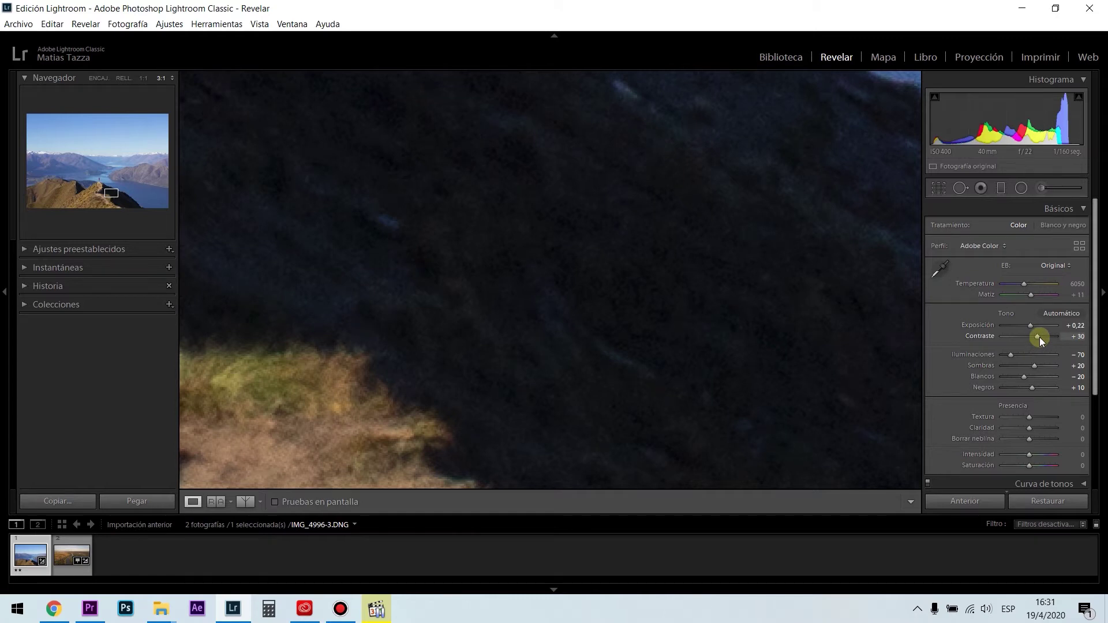
# Step: Try Contraste at -22 on the zoomed shadows, undo it, and return to the full photo view
pyautogui.moveTo(1040, 337); pyautogui.dragTo(1026, 338)
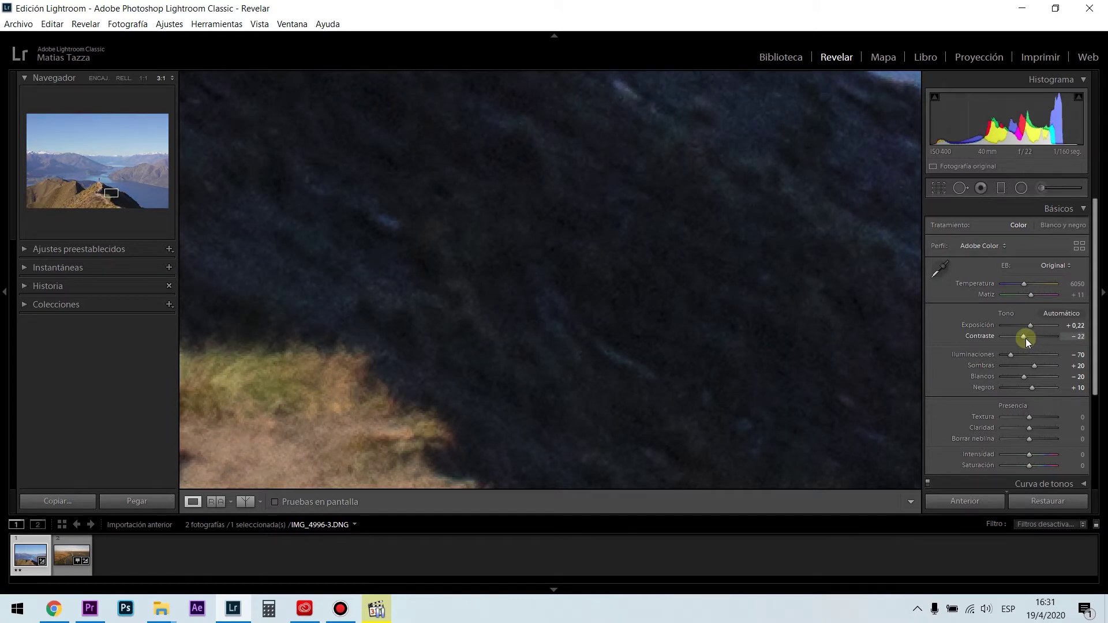
pyautogui.hotkey('ctrl', 'z')
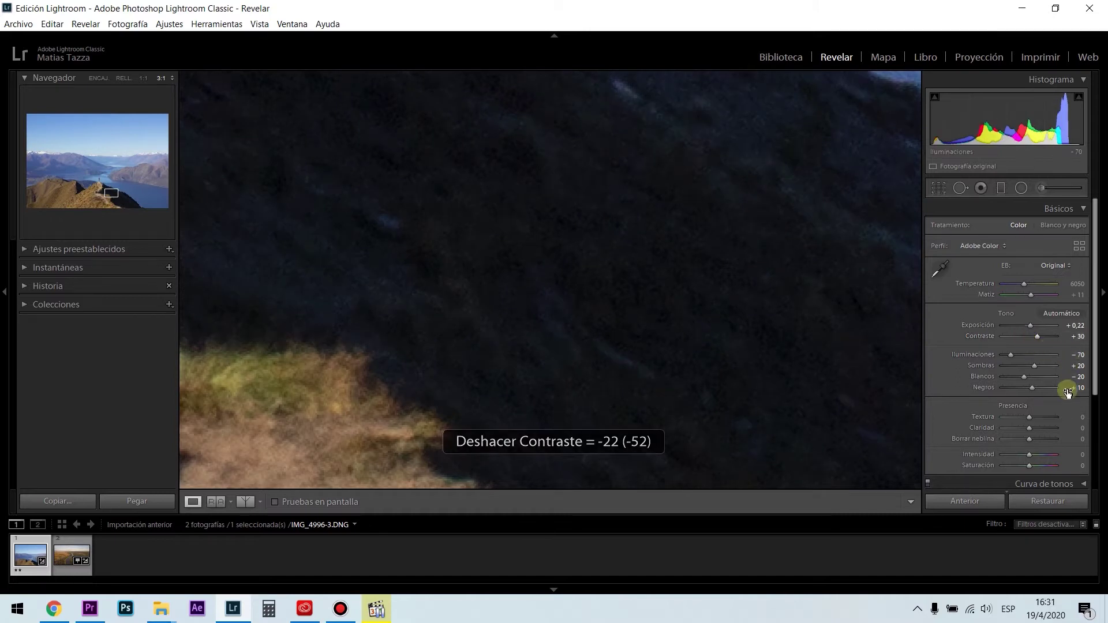
pyautogui.click(513, 275)
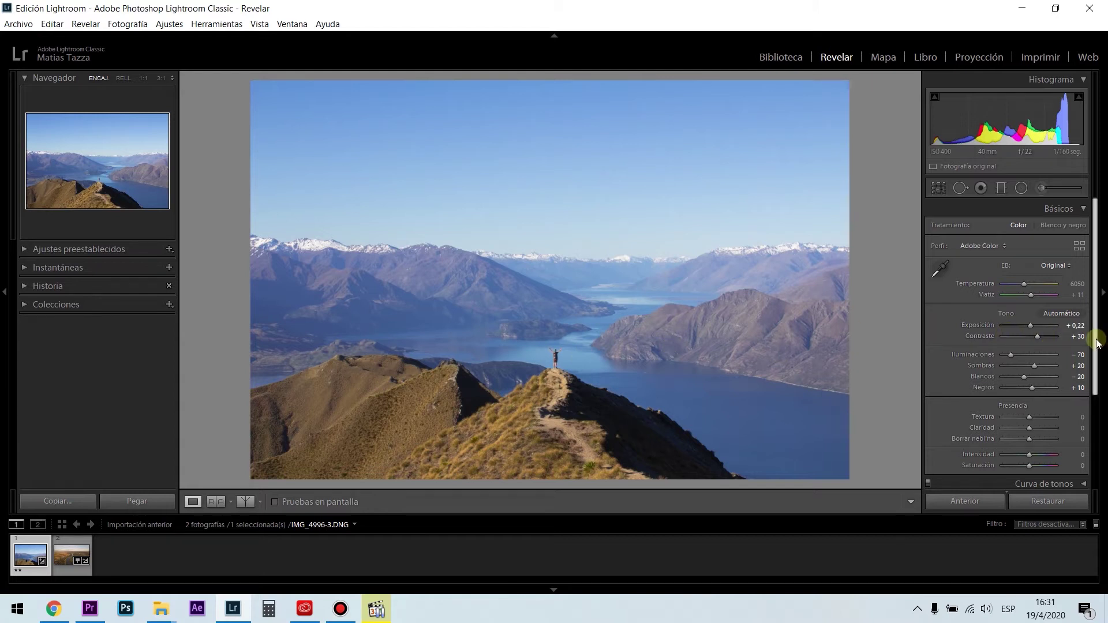
# Step: Try Textura at +33 and at +98, inspecting the lakeside mountain at 2:1 zoom, reset it to 0, and return to the full photo view
pyautogui.moveTo(1098, 342)
pyautogui.mouseDown()
pyautogui.moveTo(1092, 377)
pyautogui.moveTo(1095, 342)
pyautogui.mouseUp()
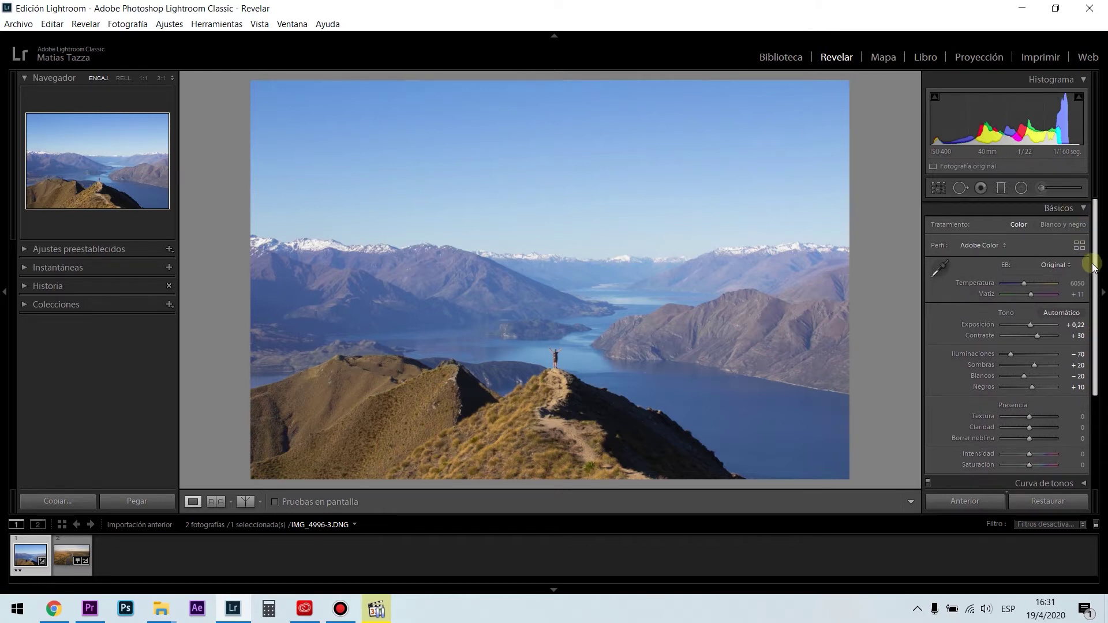
pyautogui.moveTo(1096, 264); pyautogui.dragTo(1096, 304)
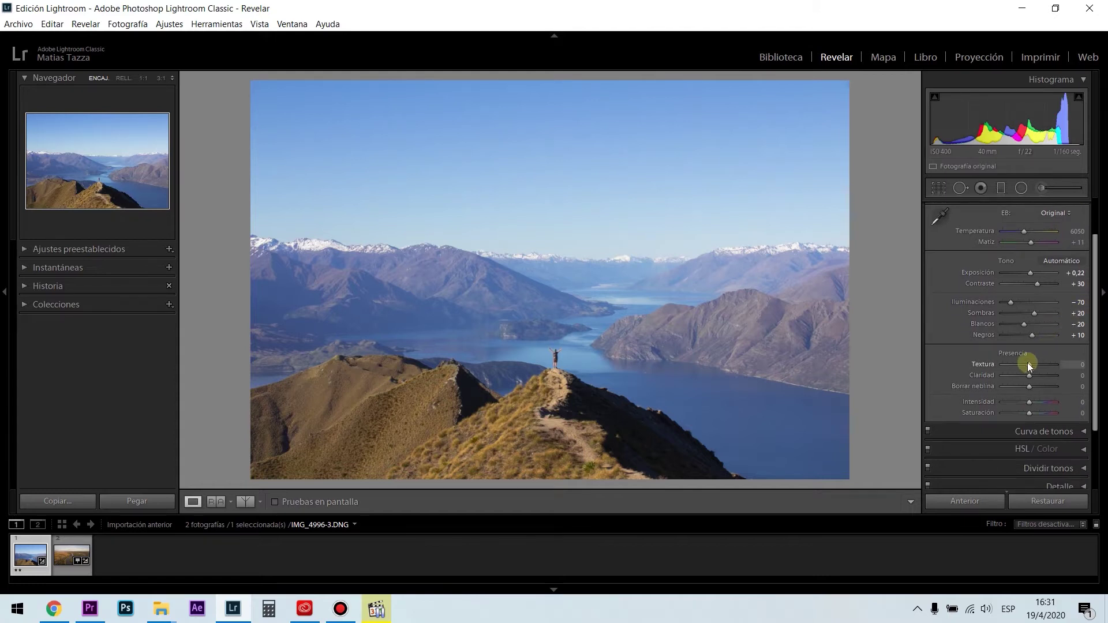
pyautogui.moveTo(1028, 362); pyautogui.dragTo(1038, 366)
pyautogui.moveTo(1037, 369)
pyautogui.mouseDown()
pyautogui.moveTo(1028, 371)
pyautogui.moveTo(1036, 370)
pyautogui.mouseUp()
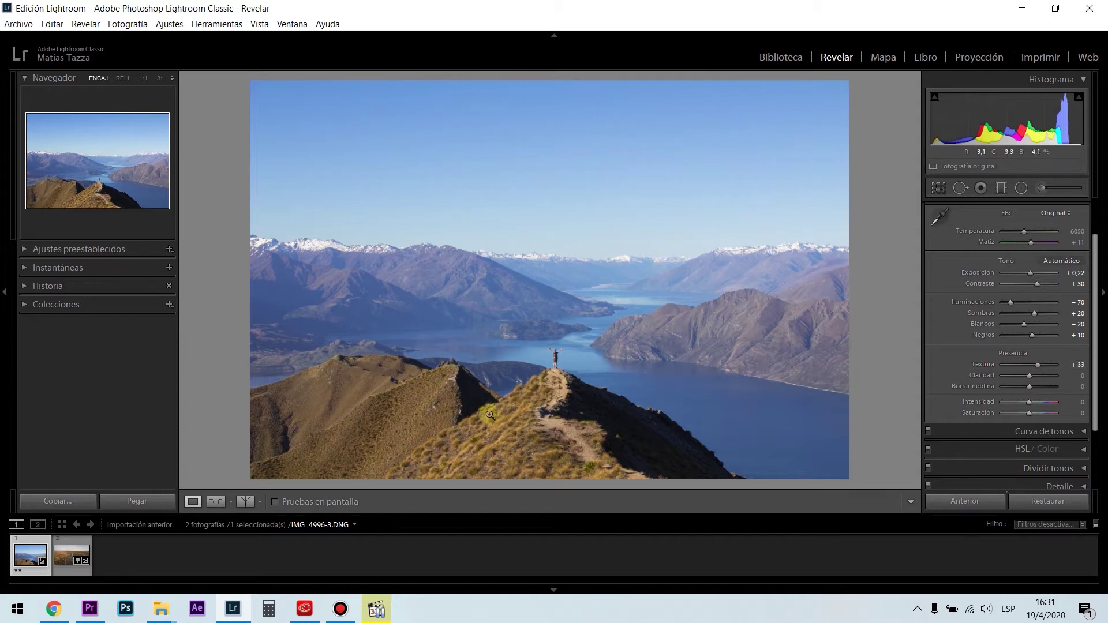
pyautogui.click(664, 355)
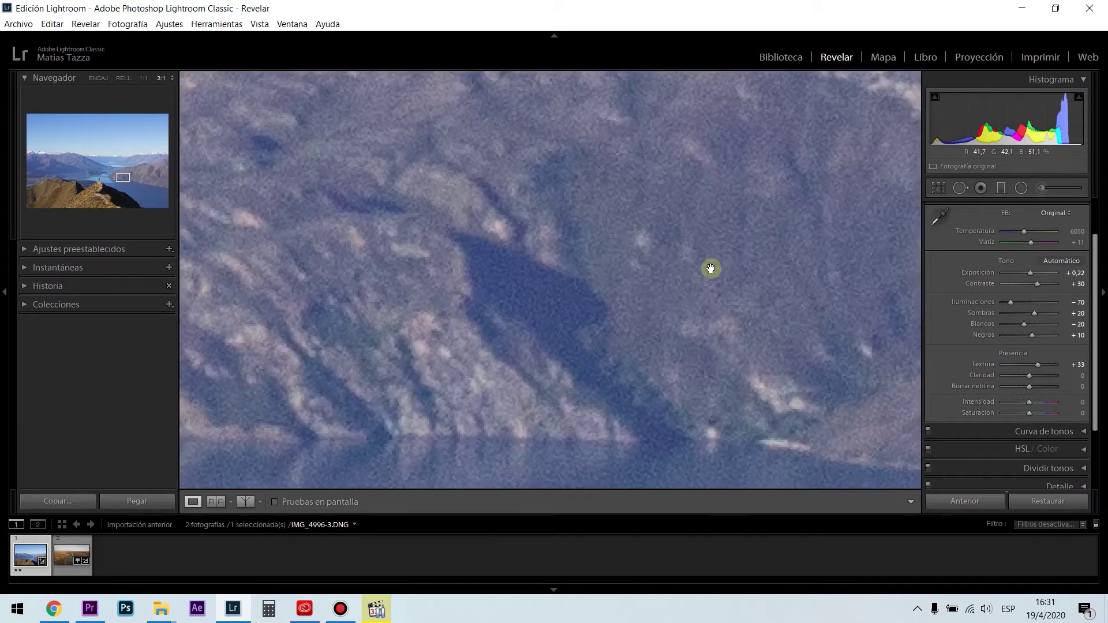
pyautogui.hotkey('ctrl', '-')
pyautogui.moveTo(621, 360)
pyautogui.mouseDown()
pyautogui.moveTo(645, 449)
pyautogui.moveTo(633, 376)
pyautogui.mouseUp()
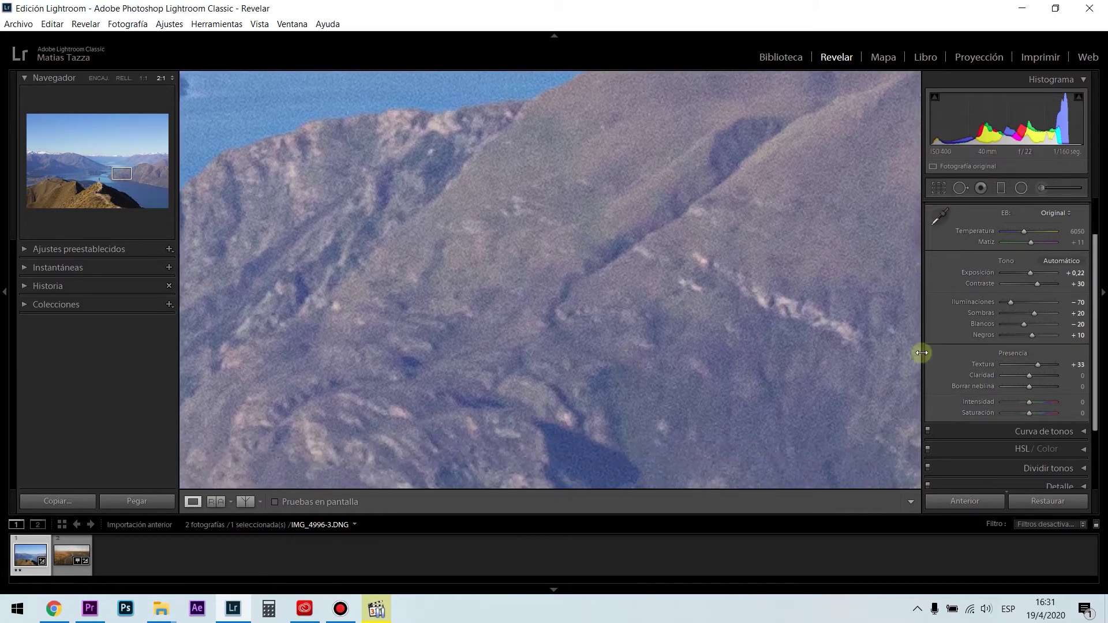
pyautogui.doubleClick(1037, 366)
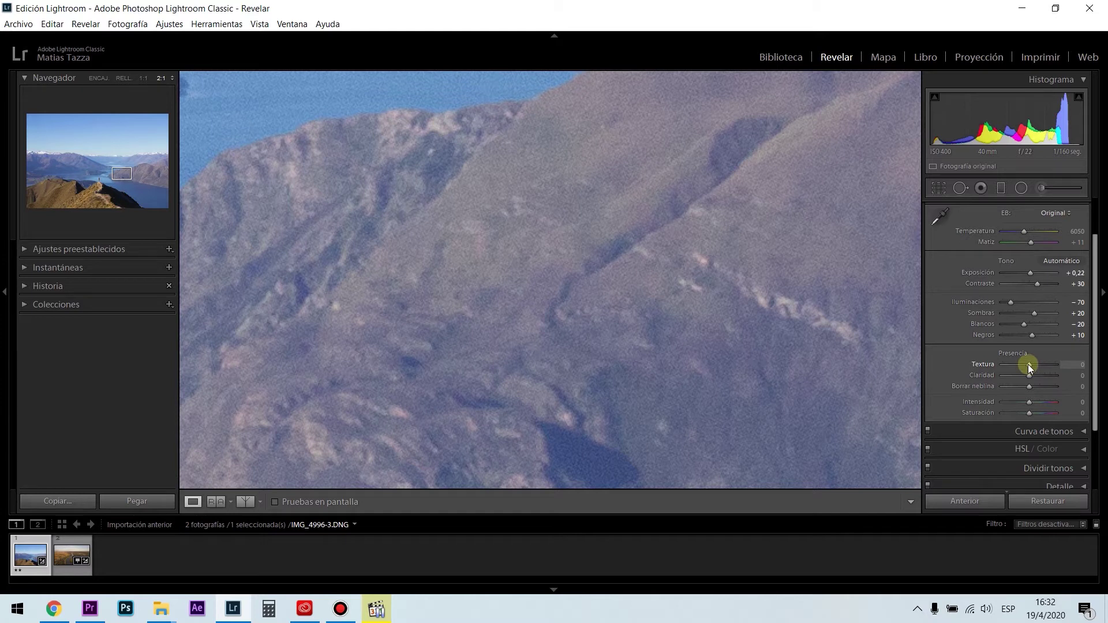
pyautogui.moveTo(1047, 363); pyautogui.dragTo(1065, 363)
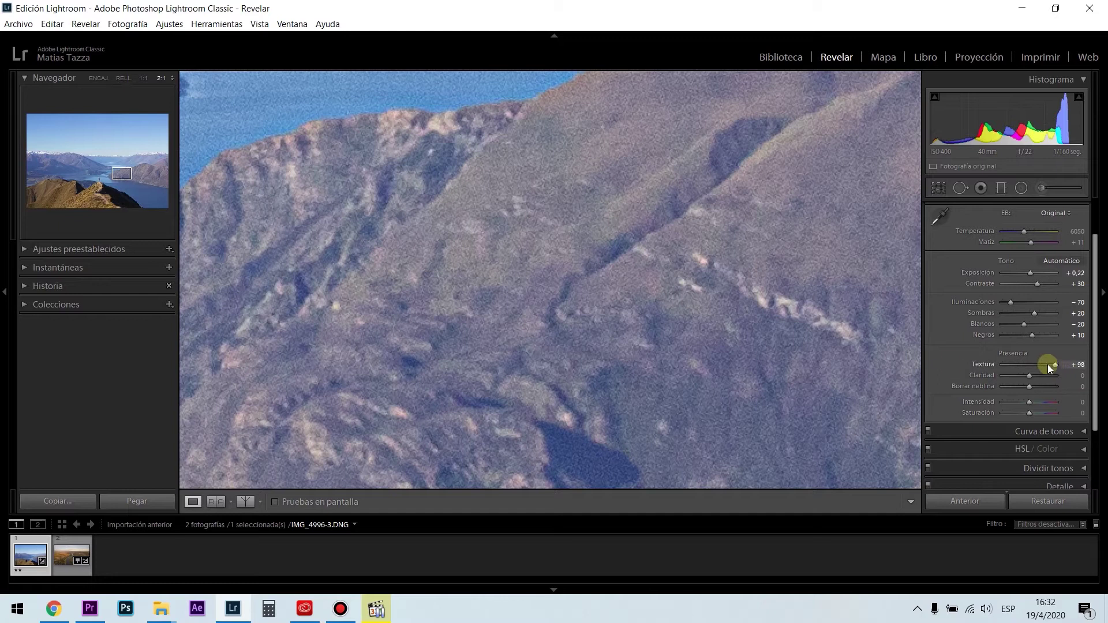
pyautogui.click(461, 311)
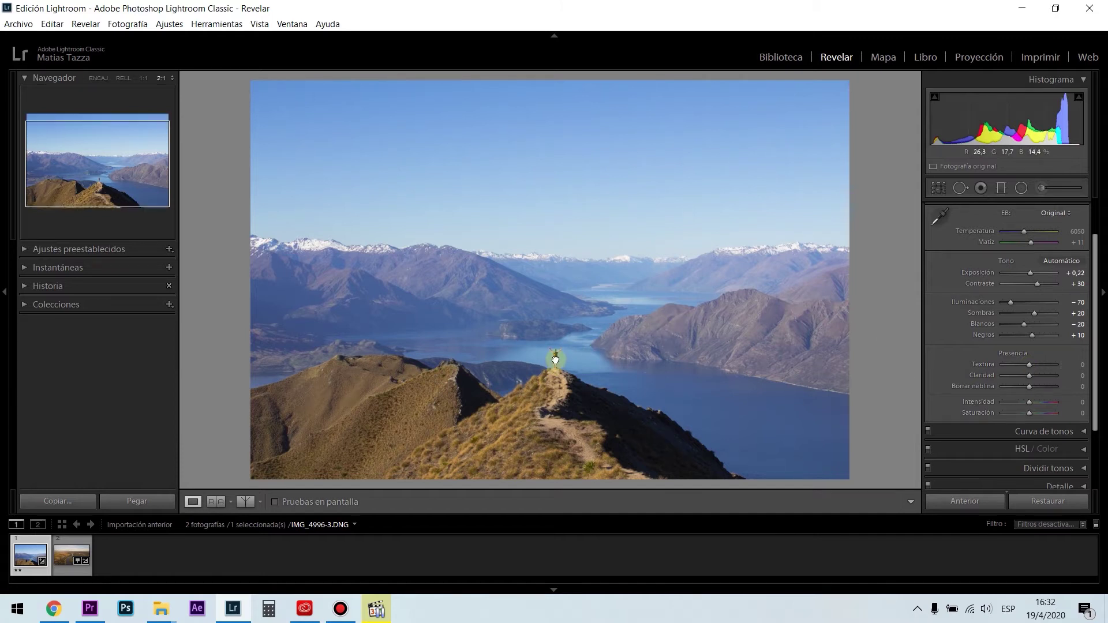
# Step: Examine the hiker and the hazy distant lake at 2:1 zoom and return to the full photo view
pyautogui.click(554, 359)
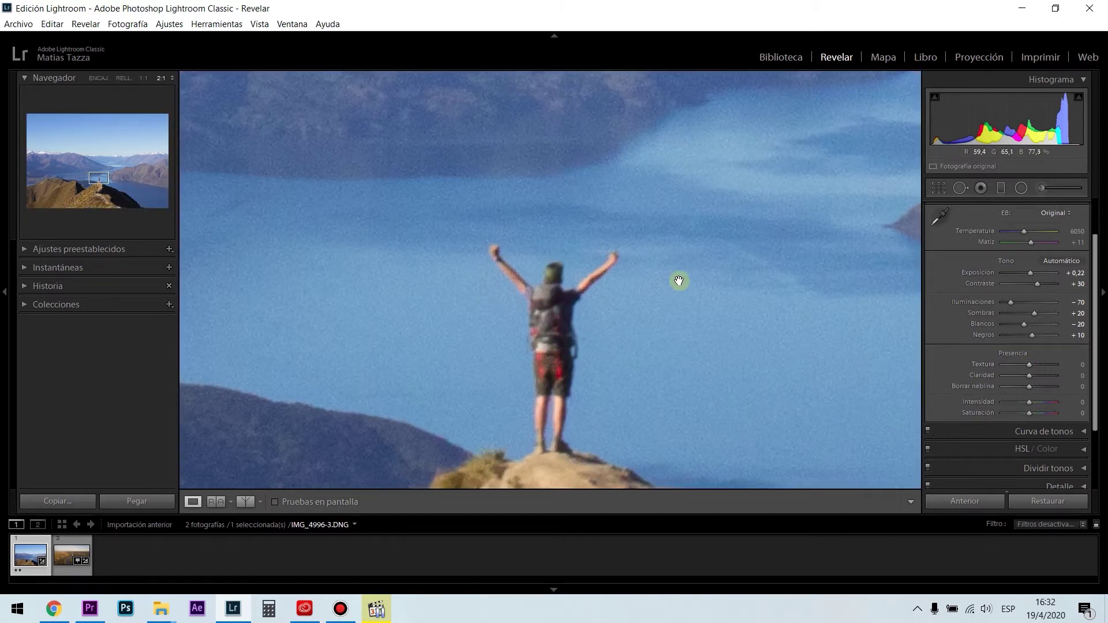
pyautogui.moveTo(861, 91); pyautogui.dragTo(831, 130)
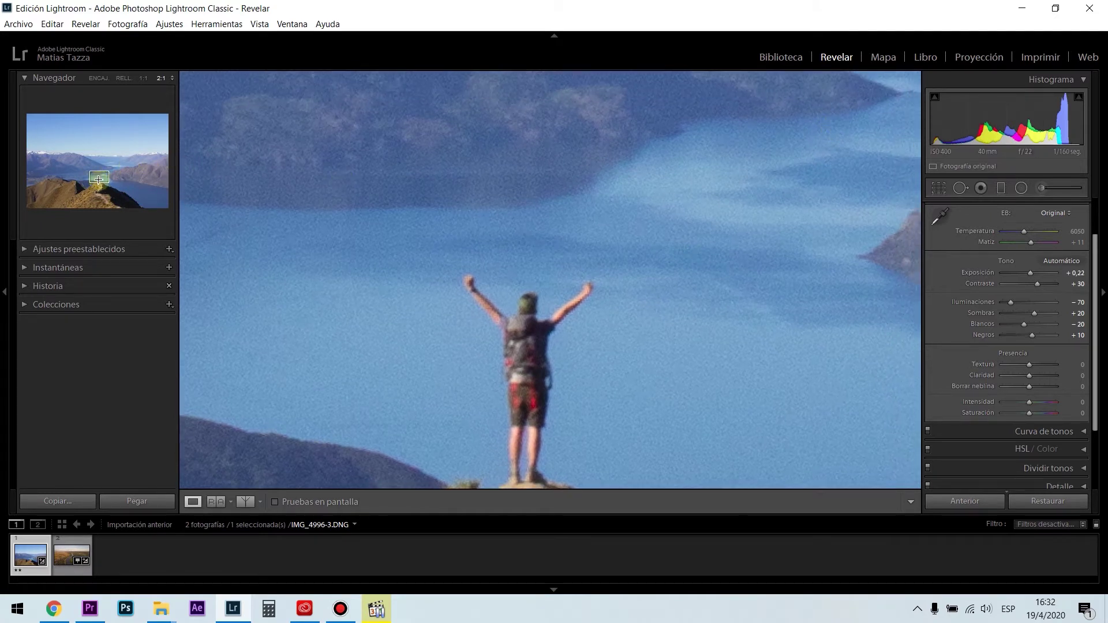
pyautogui.moveTo(98, 179); pyautogui.dragTo(114, 163)
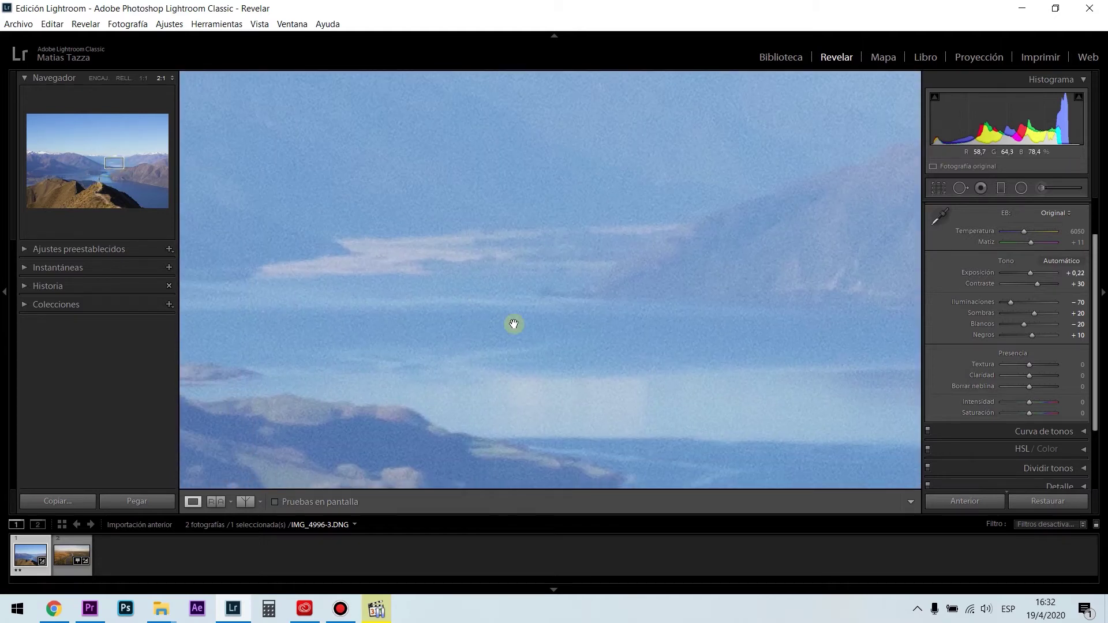
pyautogui.click(426, 328)
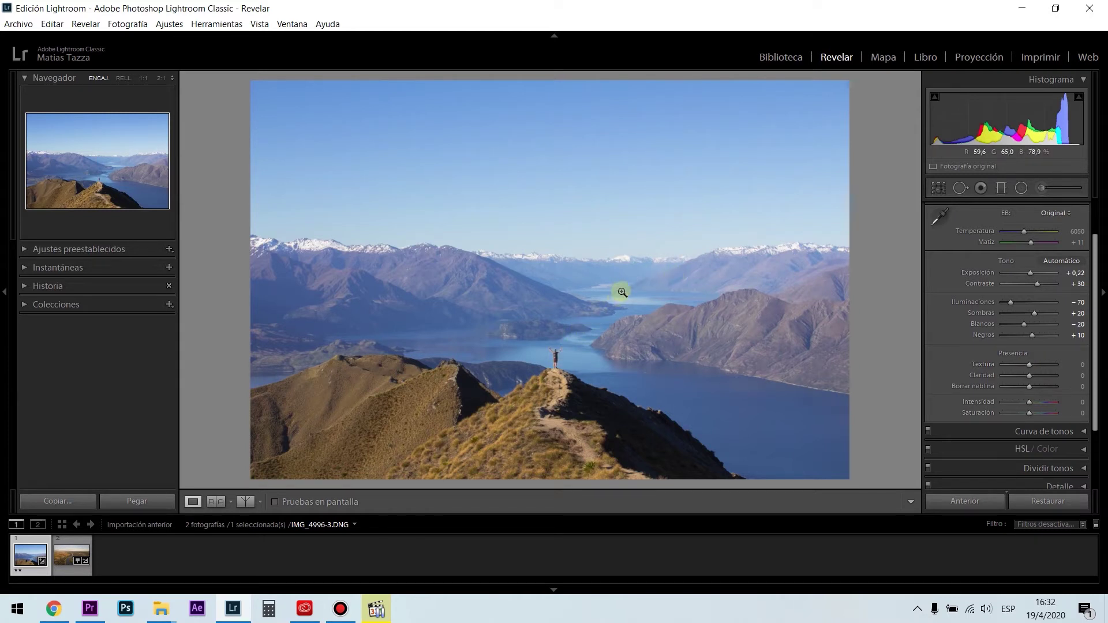
pyautogui.click(556, 363)
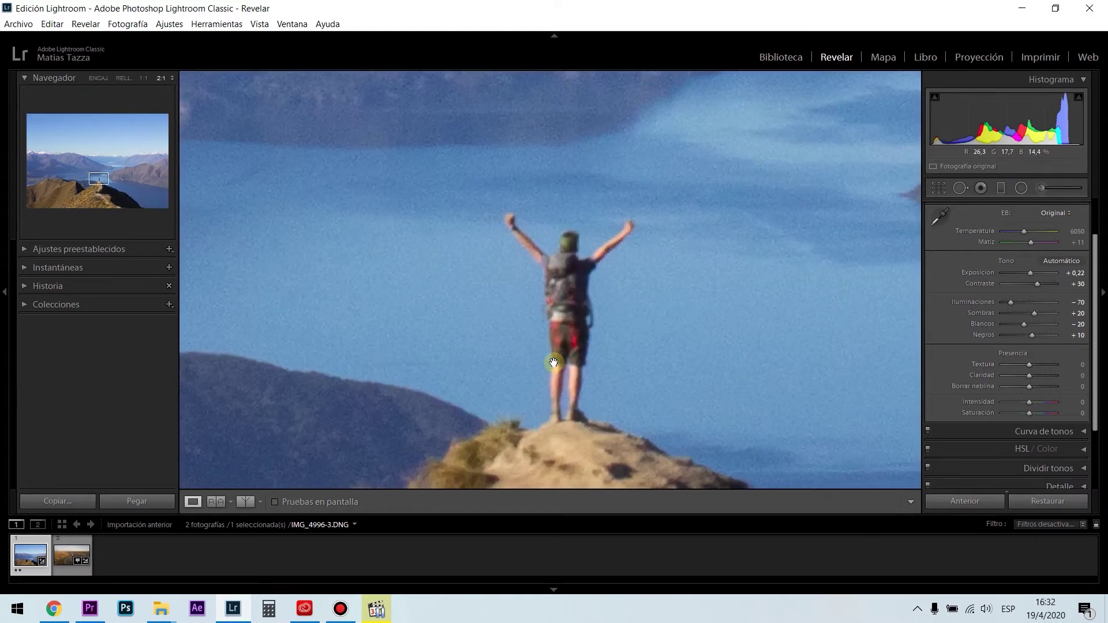
pyautogui.click(582, 280)
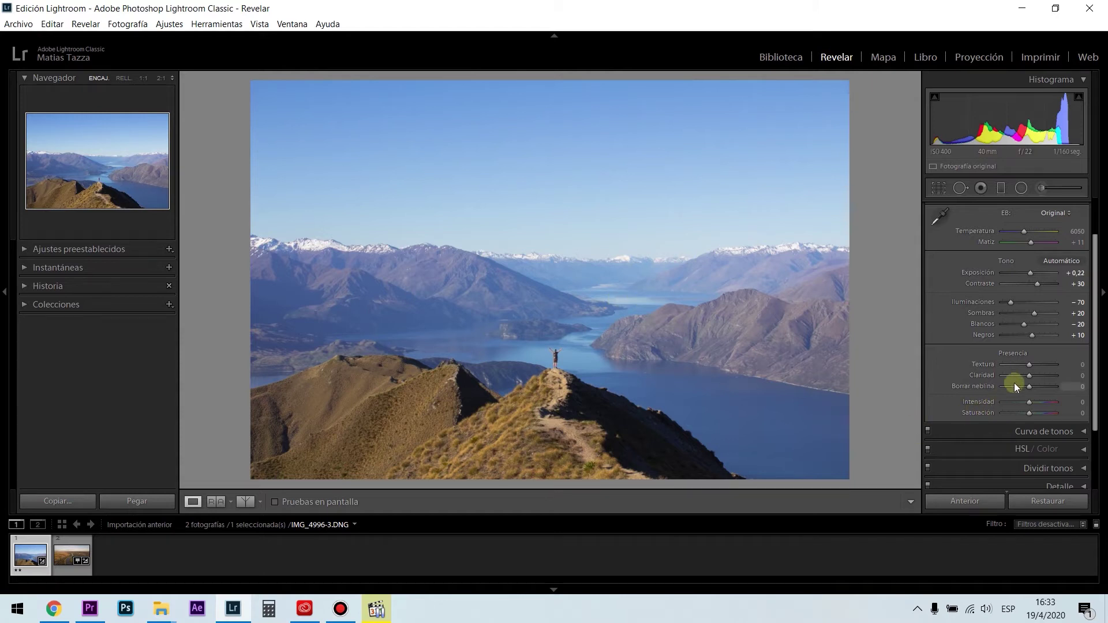
# Step: Try a strong positive Textura, look closely at the distant mountains, and reset it to 0
pyautogui.moveTo(1029, 364); pyautogui.dragTo(1061, 370)
pyautogui.click(645, 279)
pyautogui.click(647, 278)
pyautogui.doubleClick(1052, 365)
# Step: Set Textura to +15, checking the grassy foreground slope at 1:1 zoom, and return to the full photo view
pyautogui.click(438, 423)
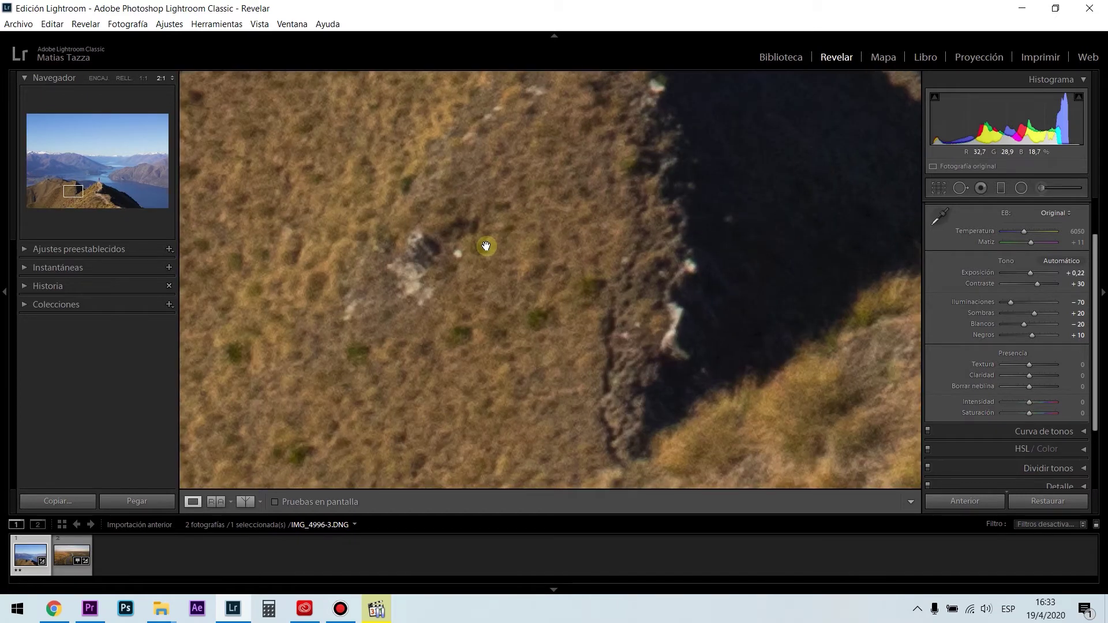
pyautogui.hotkey('ctrl', '-')
pyautogui.moveTo(512, 259); pyautogui.dragTo(638, 324)
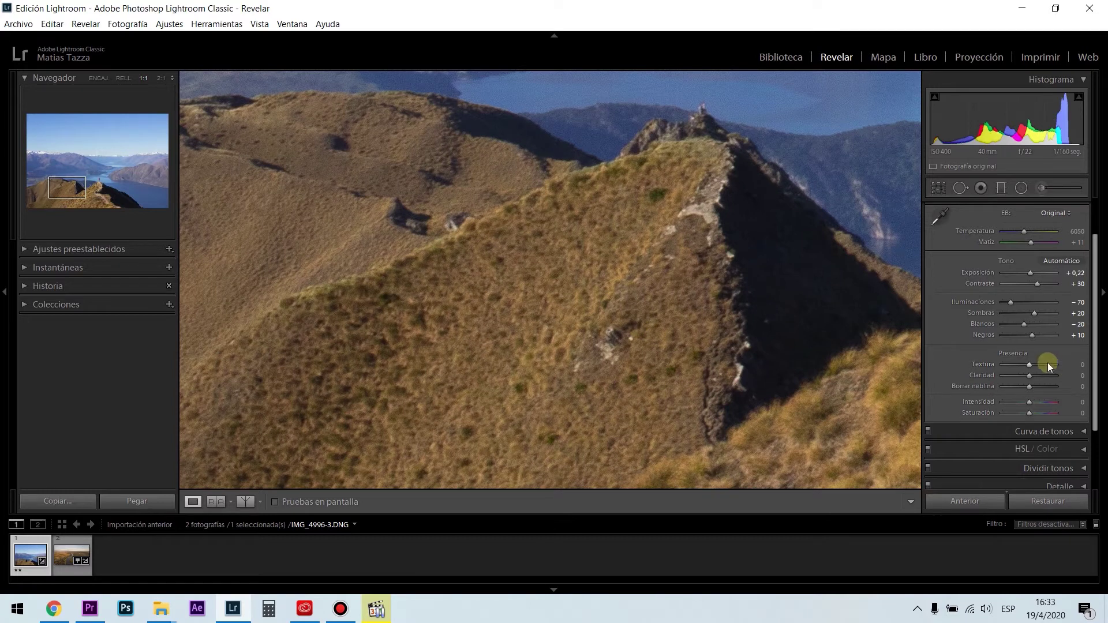
pyautogui.moveTo(1029, 365); pyautogui.dragTo(1033, 364)
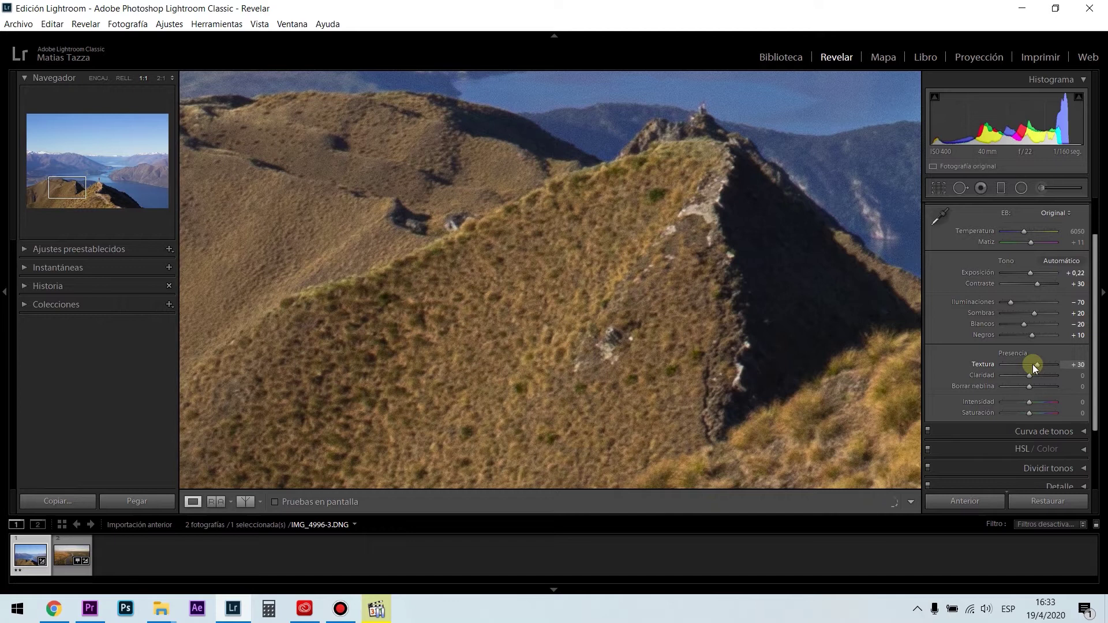
pyautogui.click(672, 235)
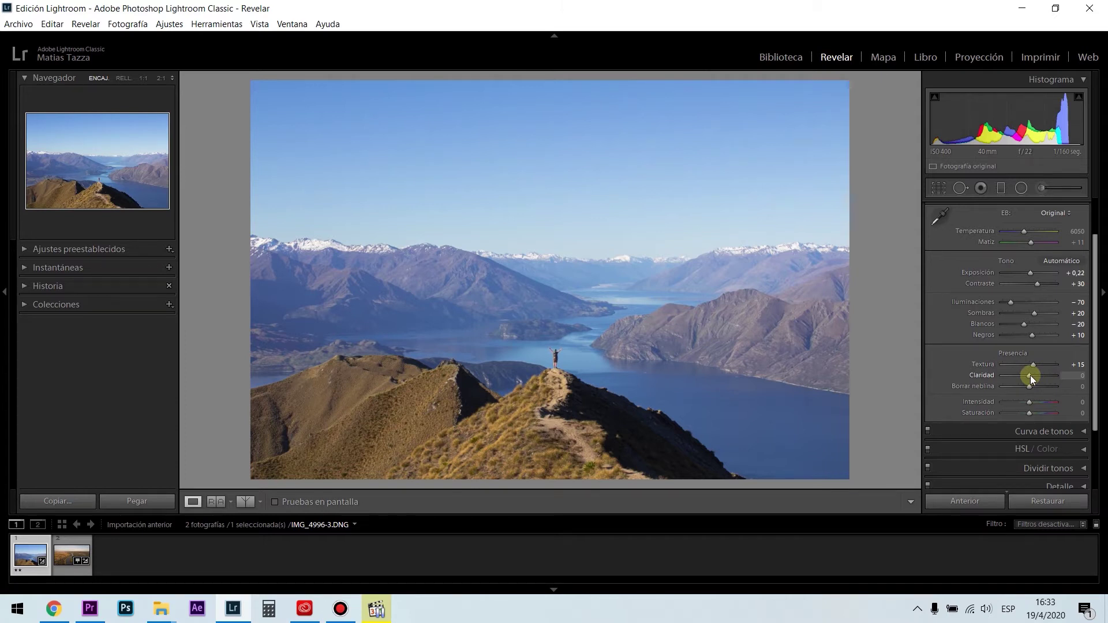
# Step: Try Claridad at -65 on the full photo and at +43 on the mountain ridge at 3:1 zoom, resetting it to 0 each time
pyautogui.moveTo(1030, 375)
pyautogui.mouseDown()
pyautogui.moveTo(1042, 378)
pyautogui.moveTo(1013, 386)
pyautogui.mouseUp()
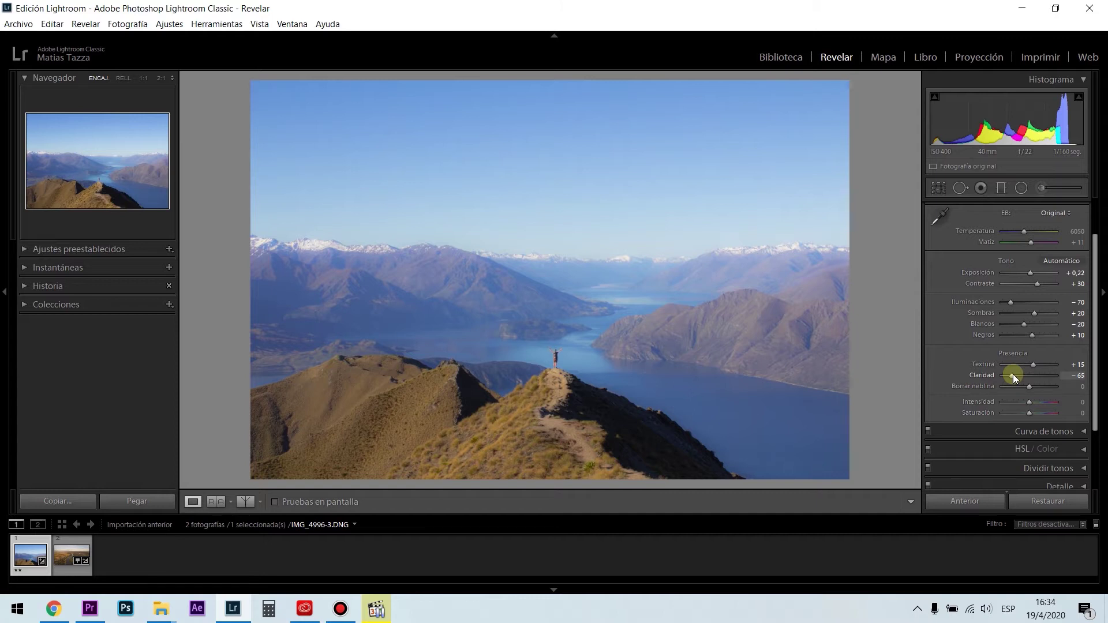
pyautogui.doubleClick(1014, 376)
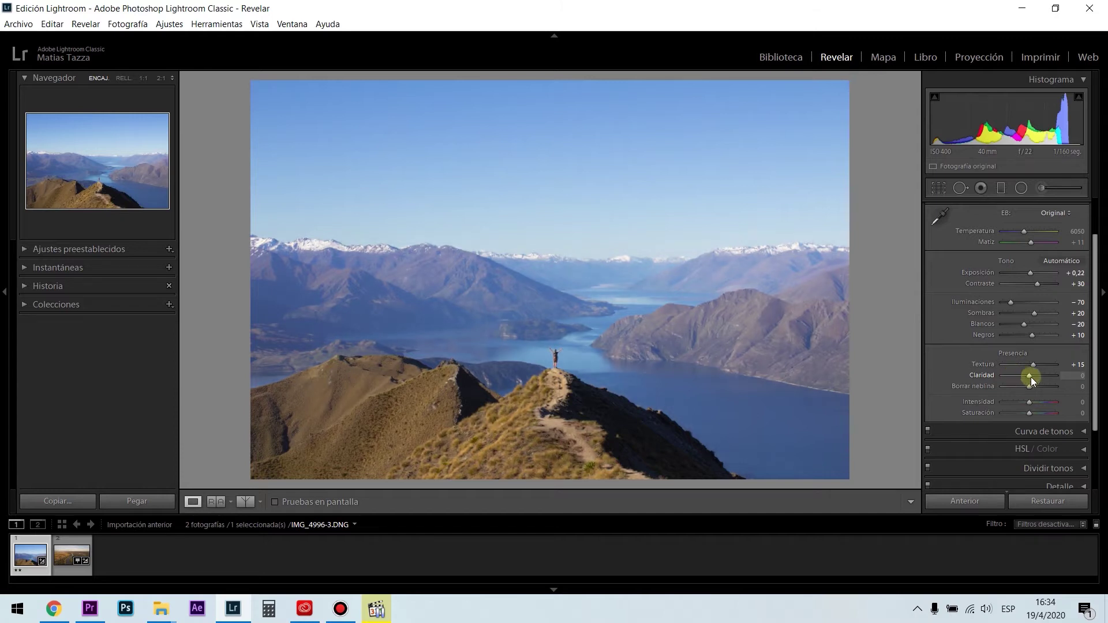
pyautogui.click(693, 304)
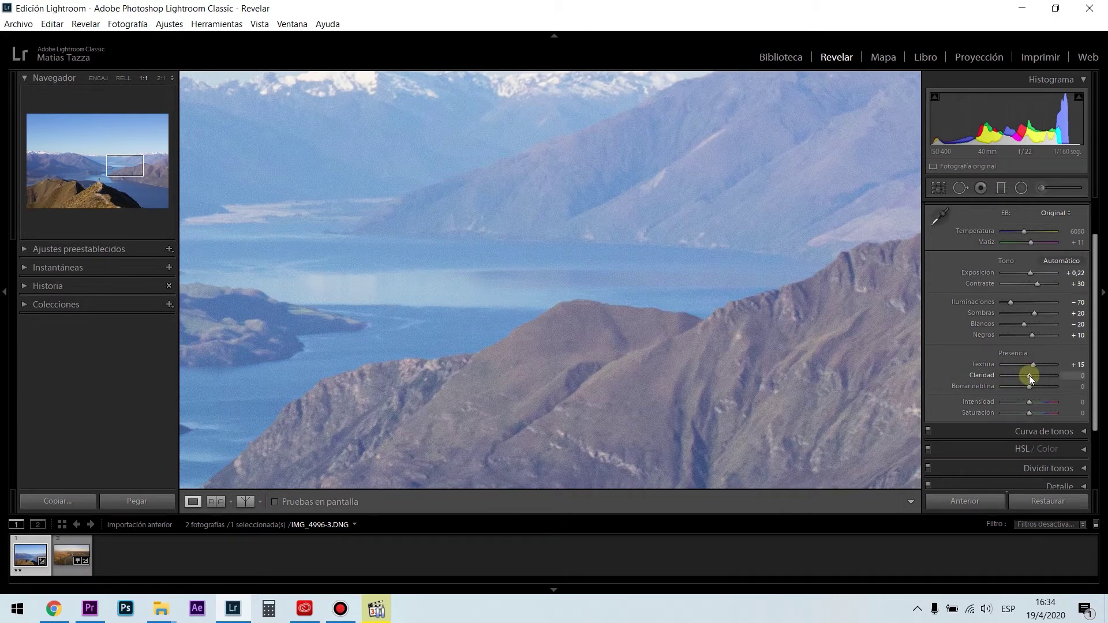
pyautogui.moveTo(1030, 376); pyautogui.dragTo(1041, 381)
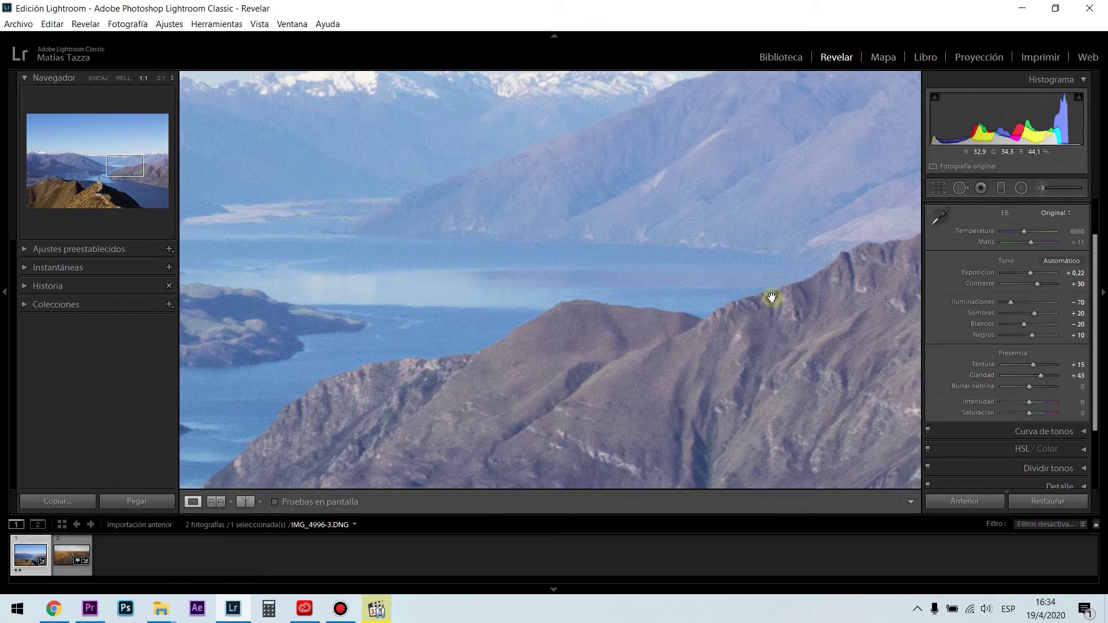
pyautogui.hotkey('ctrl', '=')
pyautogui.hotkey('ctrl', '=')
pyautogui.moveTo(764, 332); pyautogui.dragTo(456, 327)
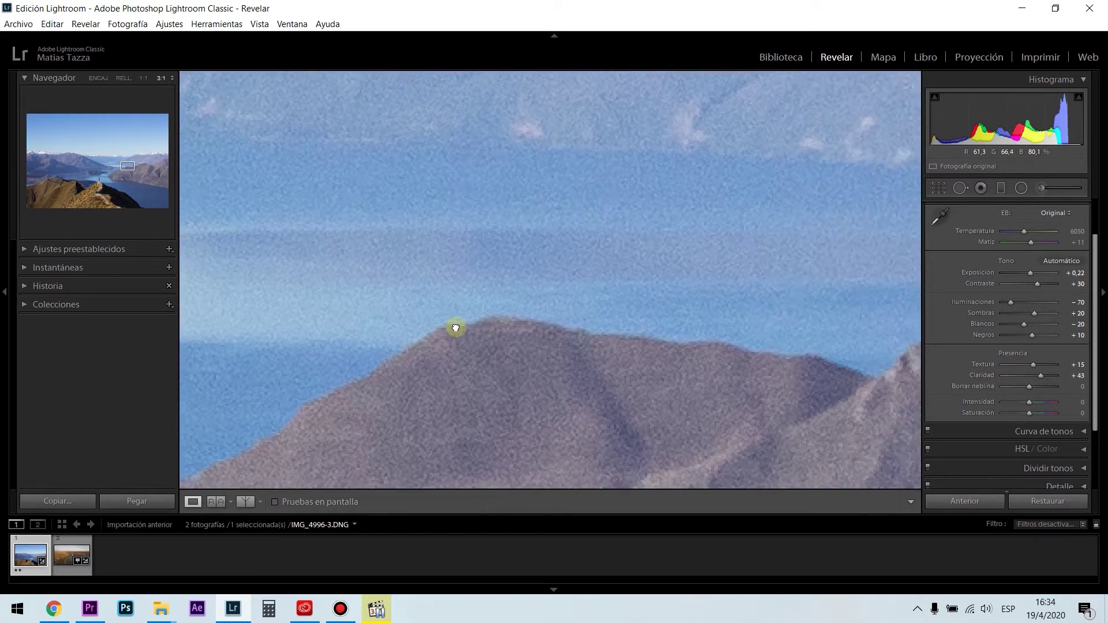
pyautogui.moveTo(615, 341); pyautogui.dragTo(497, 323)
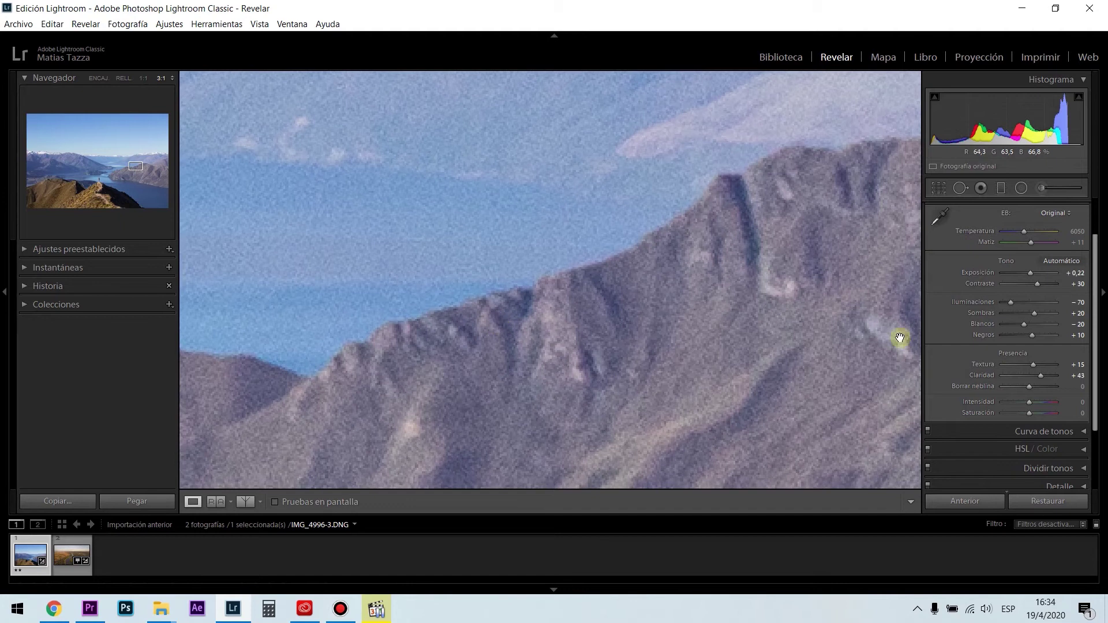
pyautogui.doubleClick(1042, 376)
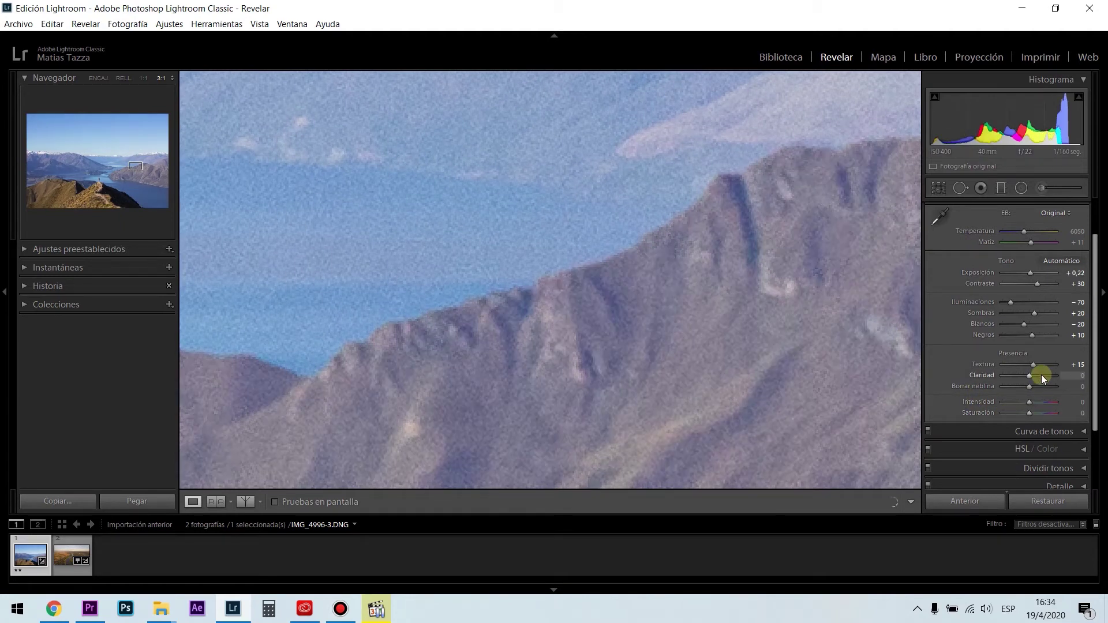
# Step: Try Claridad at +83 on the zoomed ridge, compare other strengths on the full photo, and reset it to 0
pyautogui.moveTo(1027, 375); pyautogui.dragTo(1051, 376)
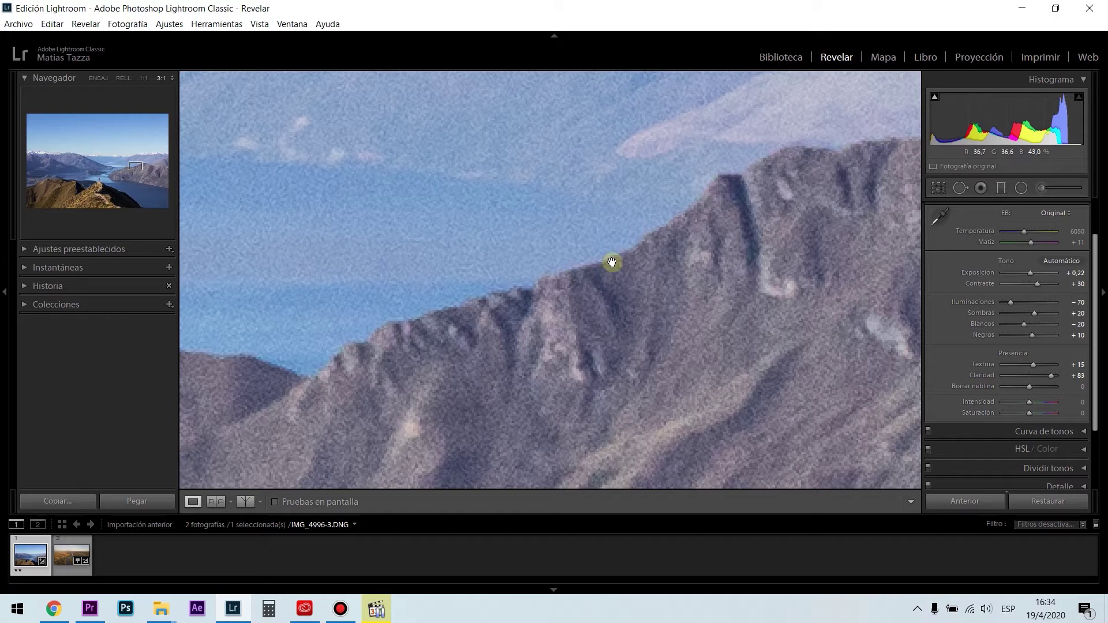
pyautogui.click(621, 245)
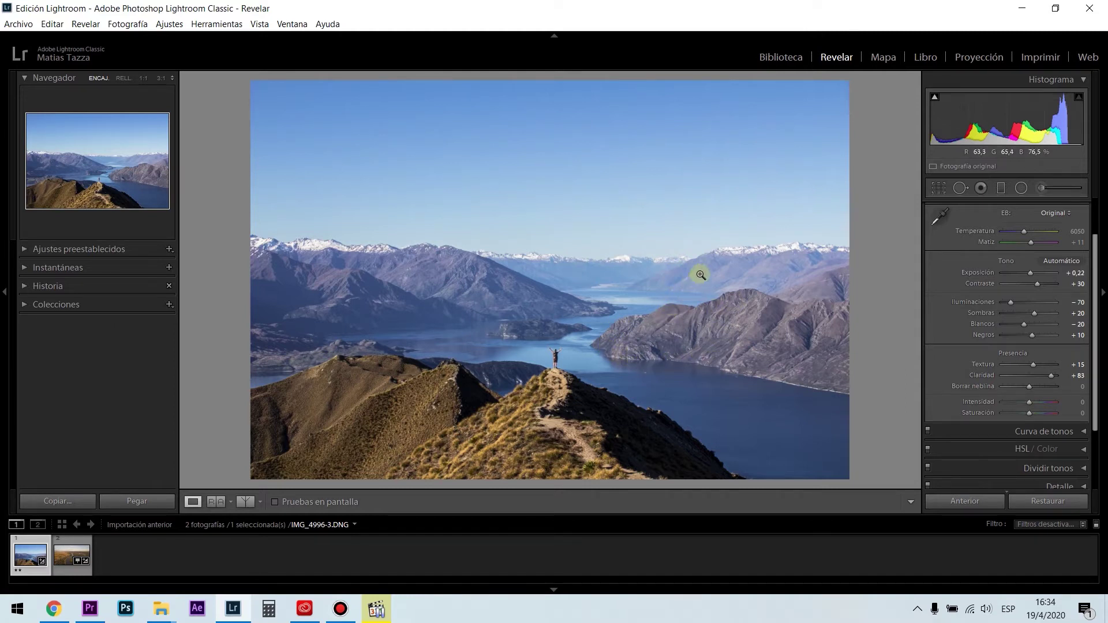
pyautogui.doubleClick(1051, 376)
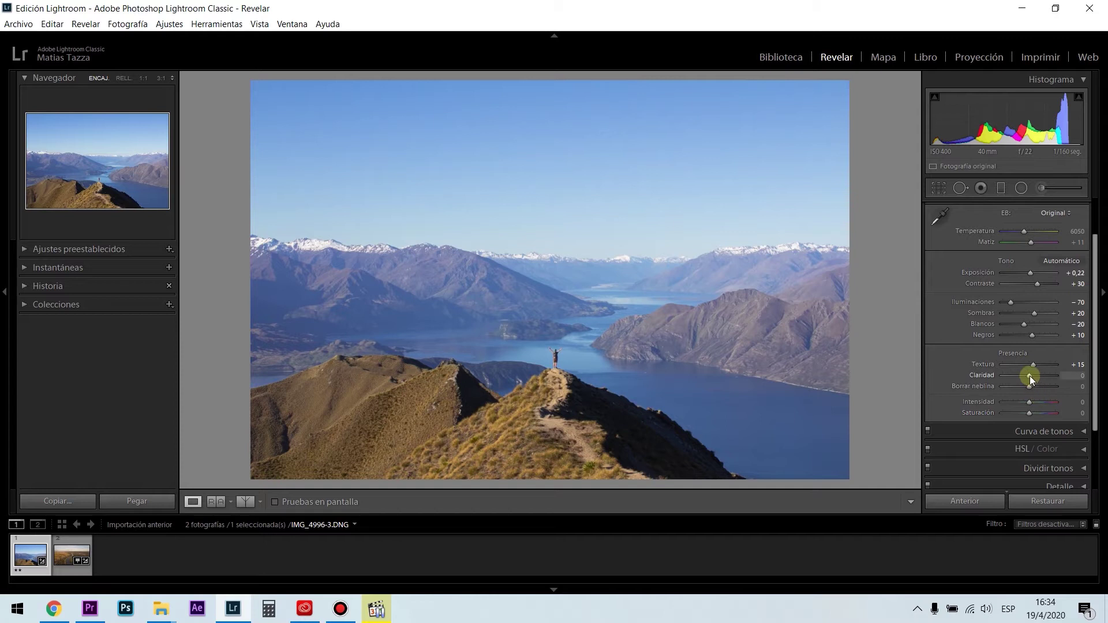
pyautogui.moveTo(1030, 375); pyautogui.dragTo(1040, 376)
pyautogui.moveTo(1020, 381); pyautogui.dragTo(1062, 384)
pyautogui.doubleClick(1056, 376)
# Step: Set Claridad to +11, check the mountain ridge at 3:1 zoom, and return to the full photo view
pyautogui.moveTo(1029, 376); pyautogui.dragTo(1031, 372)
pyautogui.click(1083, 379)
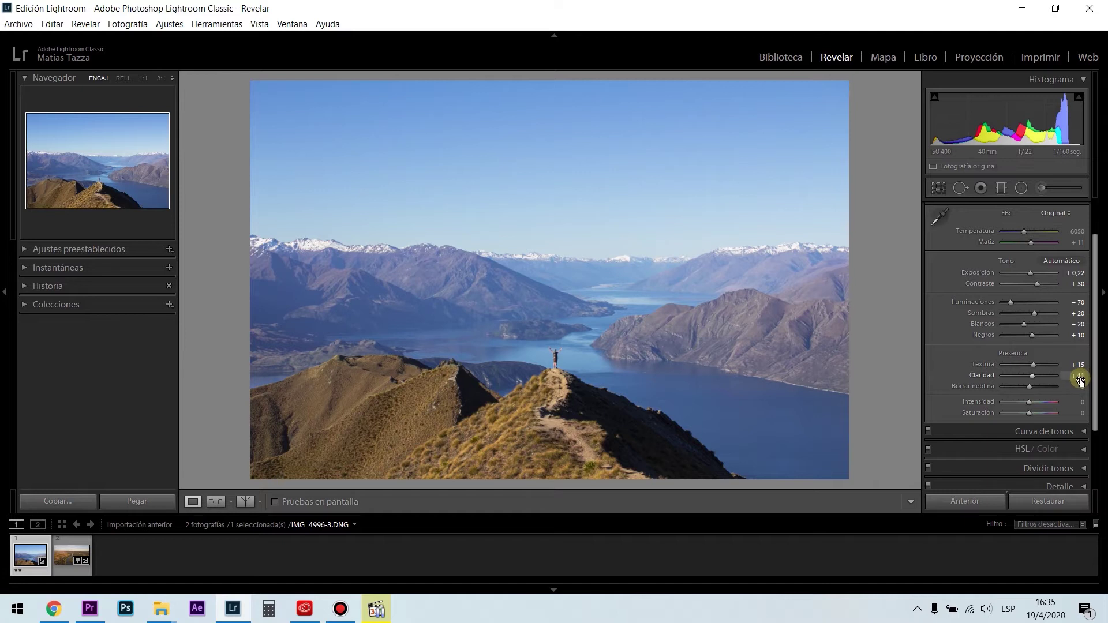
pyautogui.click(937, 383)
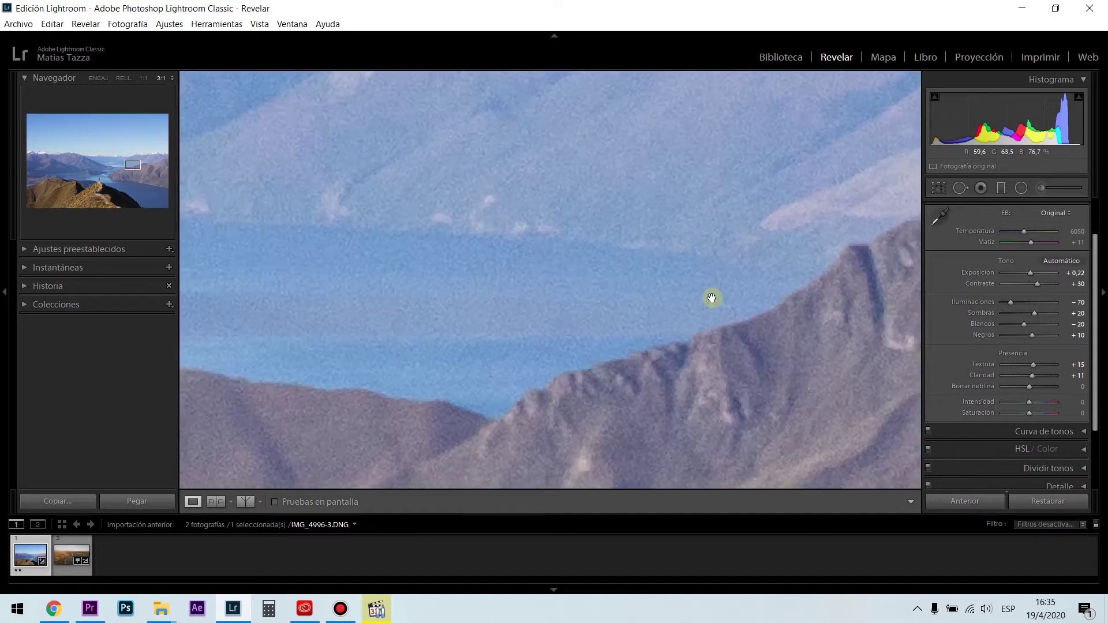
pyautogui.click(708, 298)
pyautogui.click(727, 310)
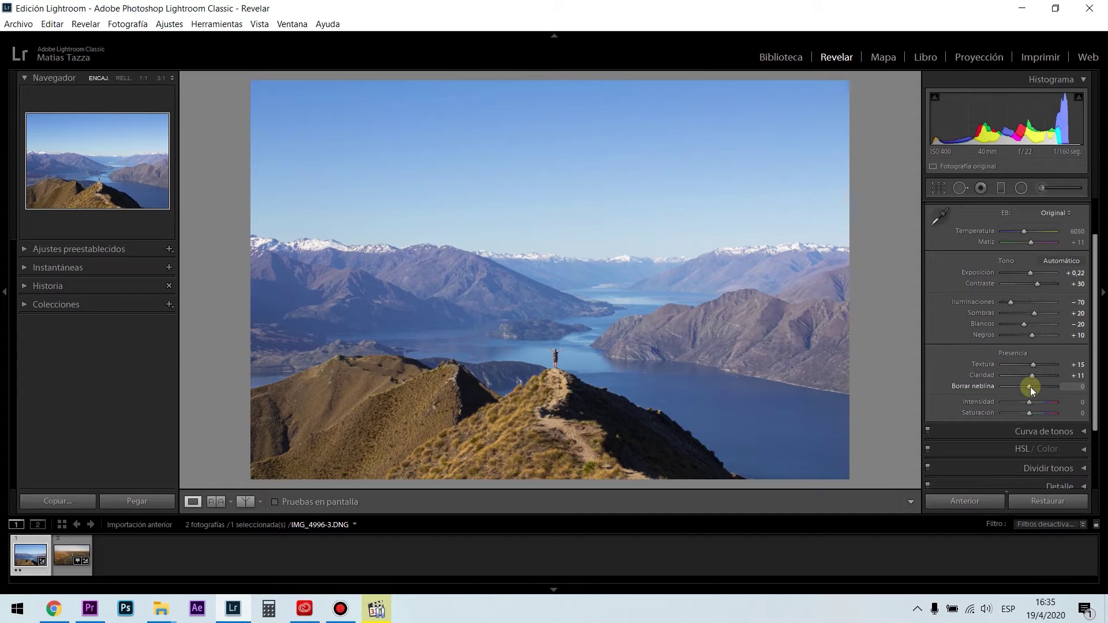
# Step: Try Borrar neblina at +48, +100 and -17 on the mountain lake photo and reset it to 0
pyautogui.moveTo(1030, 387); pyautogui.dragTo(1044, 387)
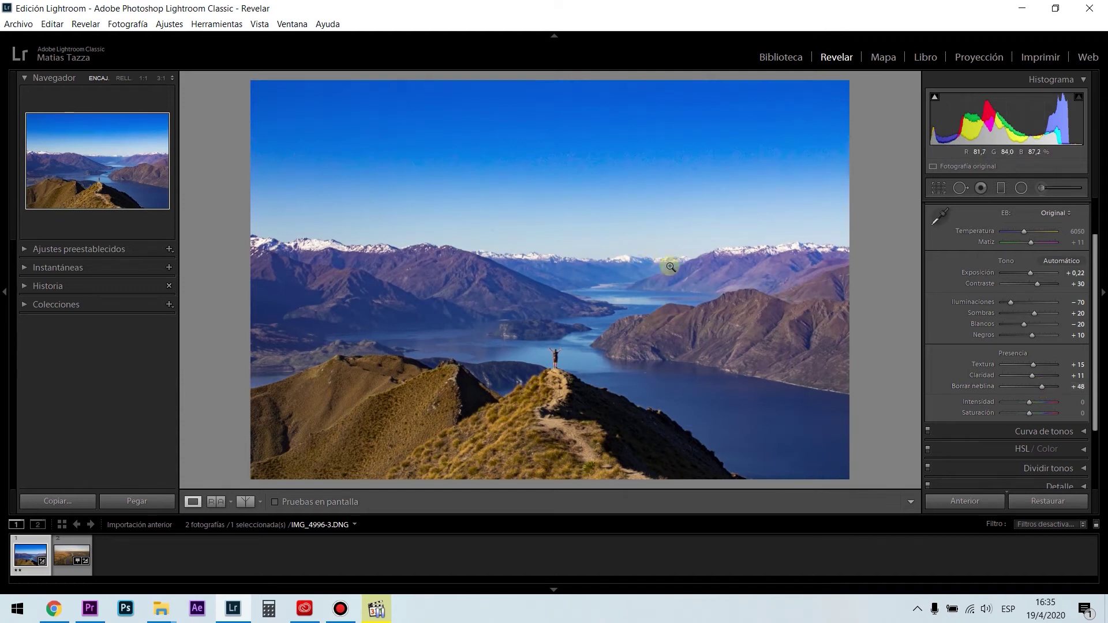
pyautogui.click(566, 285)
pyautogui.click(750, 282)
pyautogui.moveTo(1041, 387); pyautogui.dragTo(1062, 386)
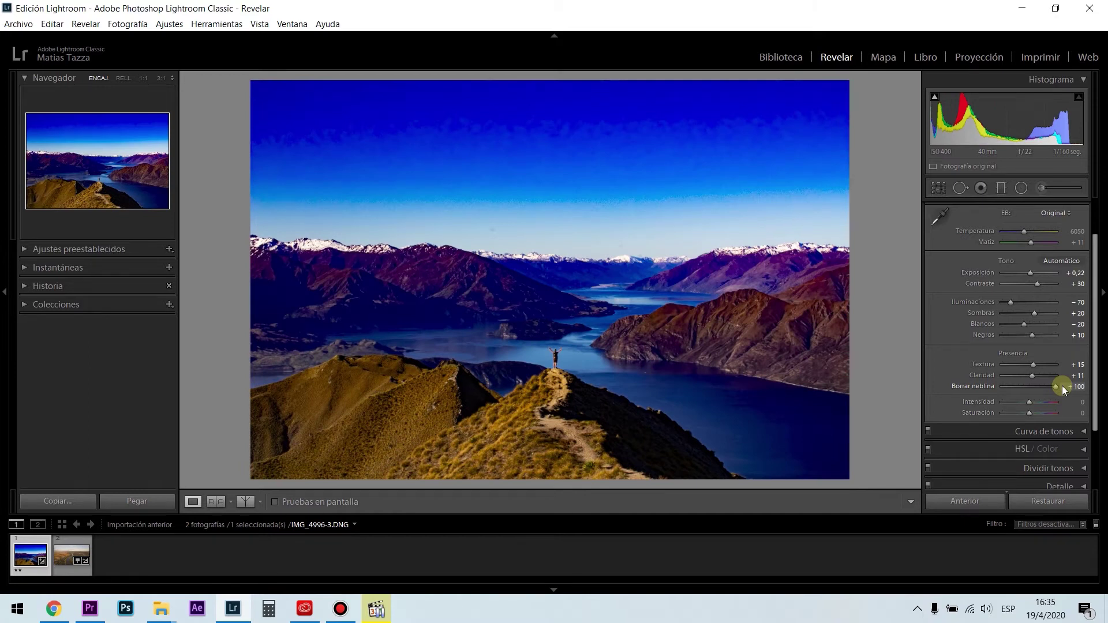
pyautogui.moveTo(1062, 386); pyautogui.dragTo(1024, 389)
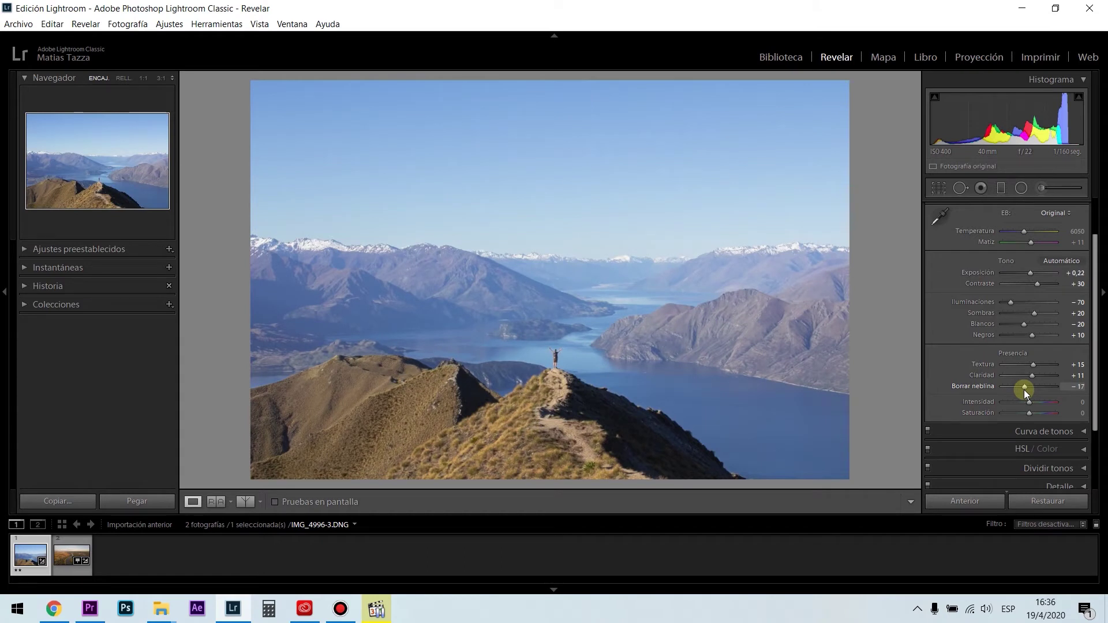
pyautogui.hotkey('ctrl', 'z')
pyautogui.doubleClick(1039, 386)
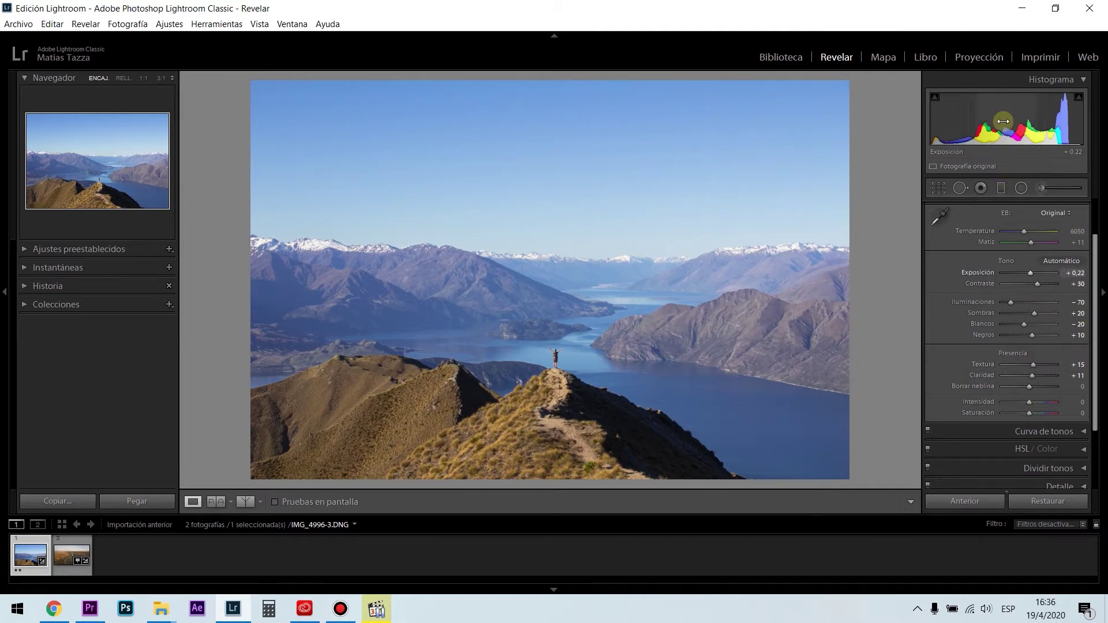
# Step: Set Borrar neblina to +15, compare with and without it, and check the distant lake shore at 3:1 zoom
pyautogui.click(634, 279)
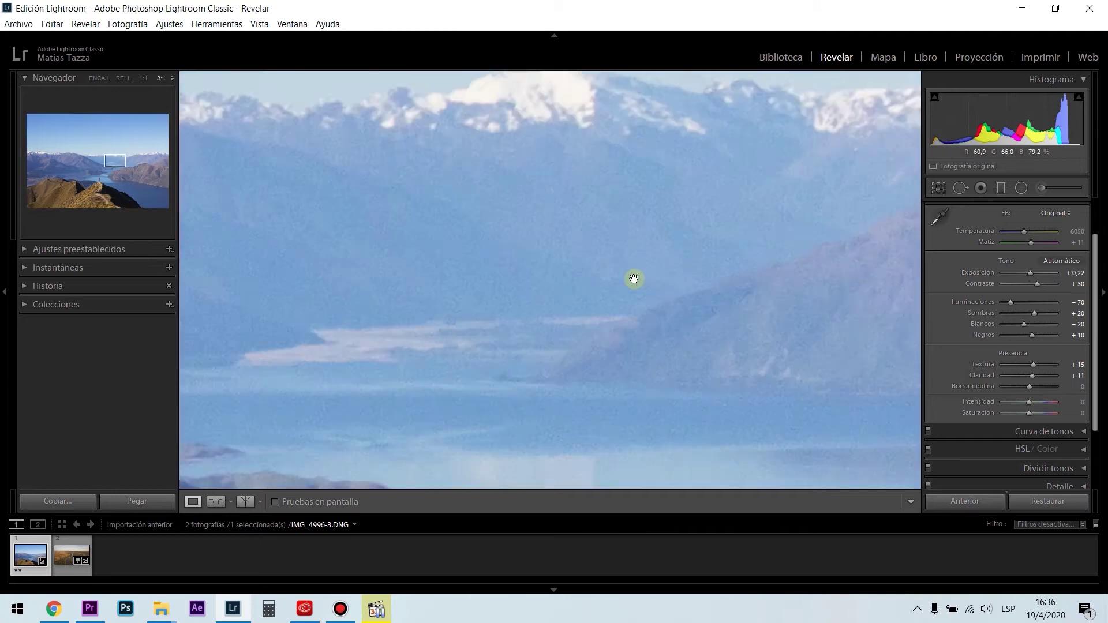
pyautogui.click(654, 268)
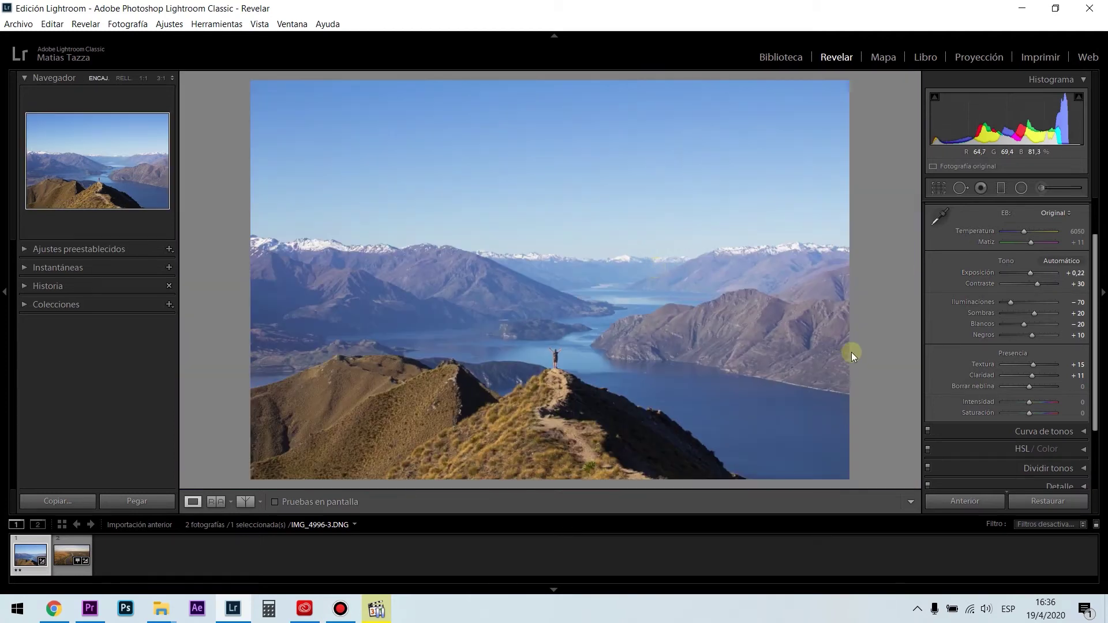
pyautogui.moveTo(1028, 387); pyautogui.dragTo(1033, 388)
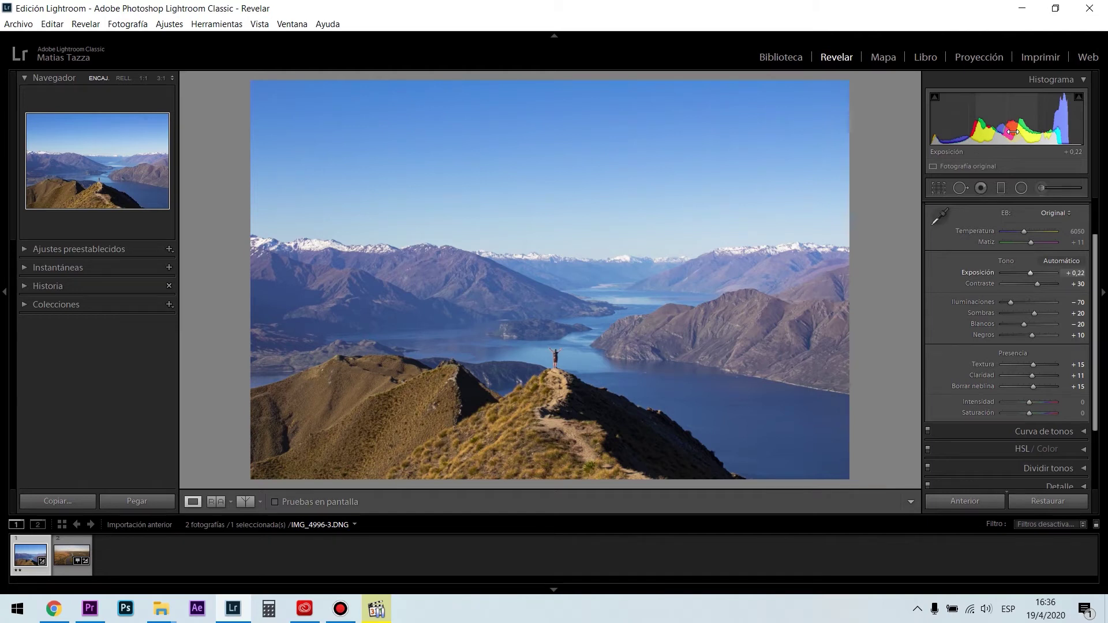
pyautogui.hotkey('ctrl', 'z')
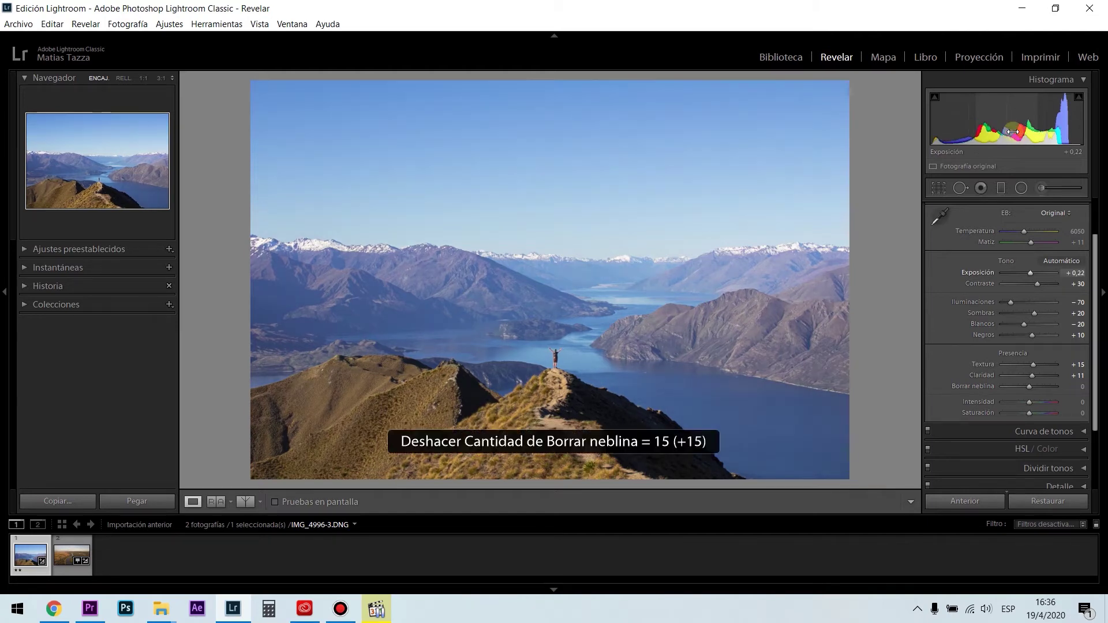
pyautogui.hotkey('ctrl', 'y')
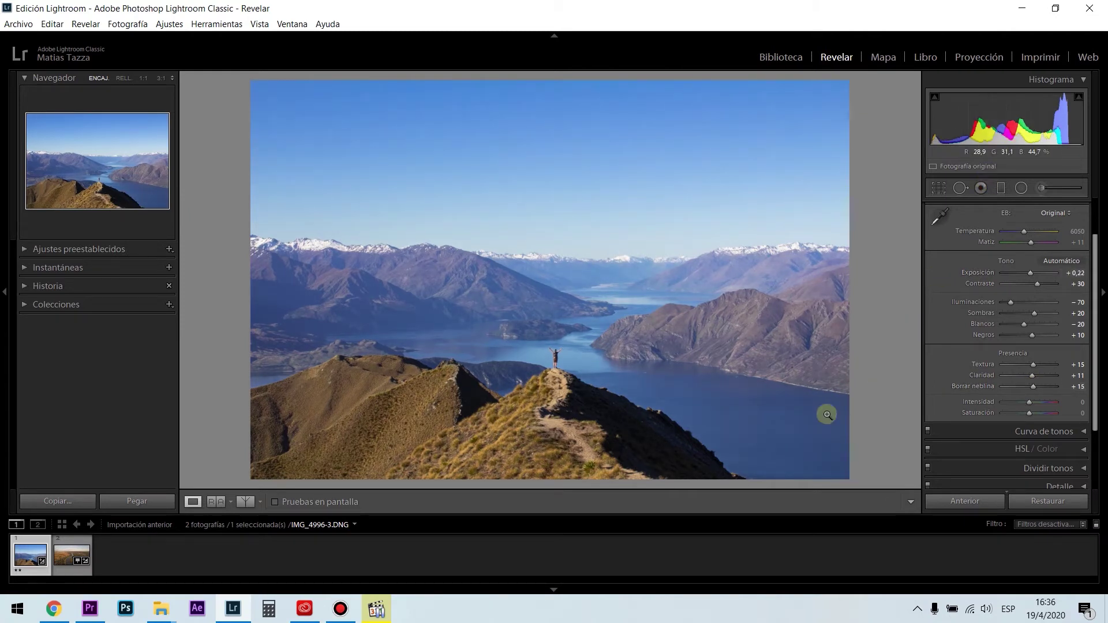
pyautogui.click(611, 282)
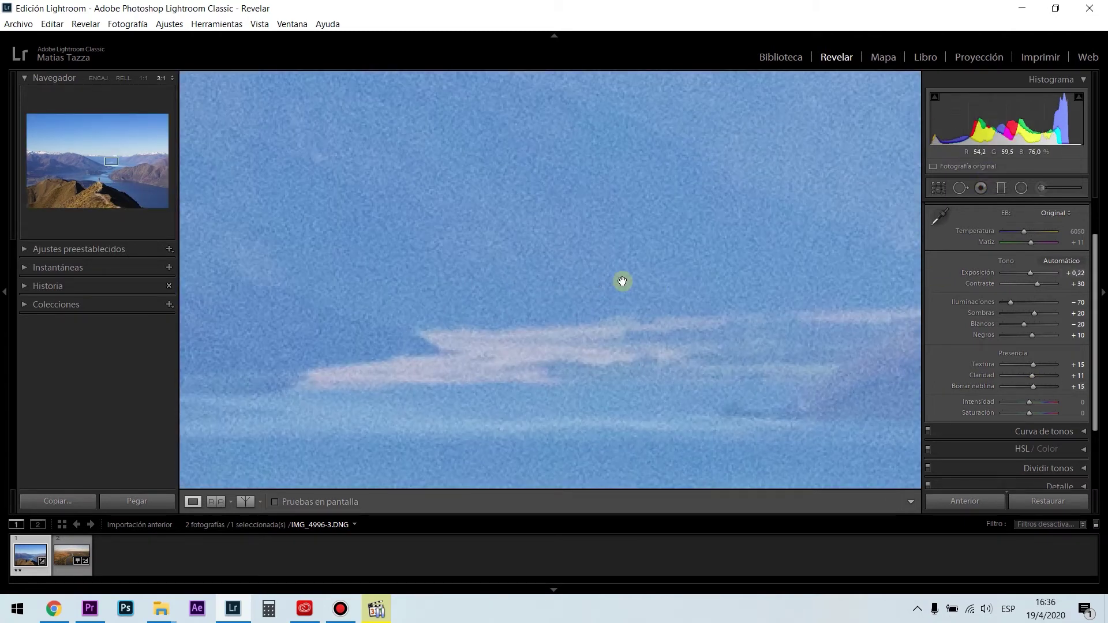
pyautogui.click(656, 287)
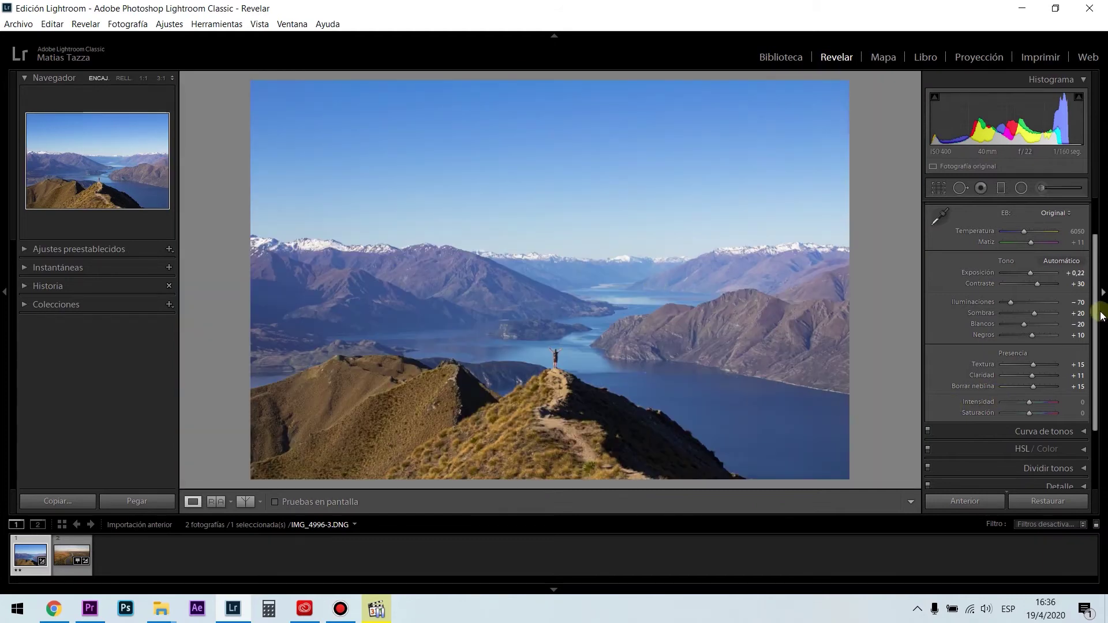
pyautogui.moveTo(1096, 316); pyautogui.dragTo(1091, 373)
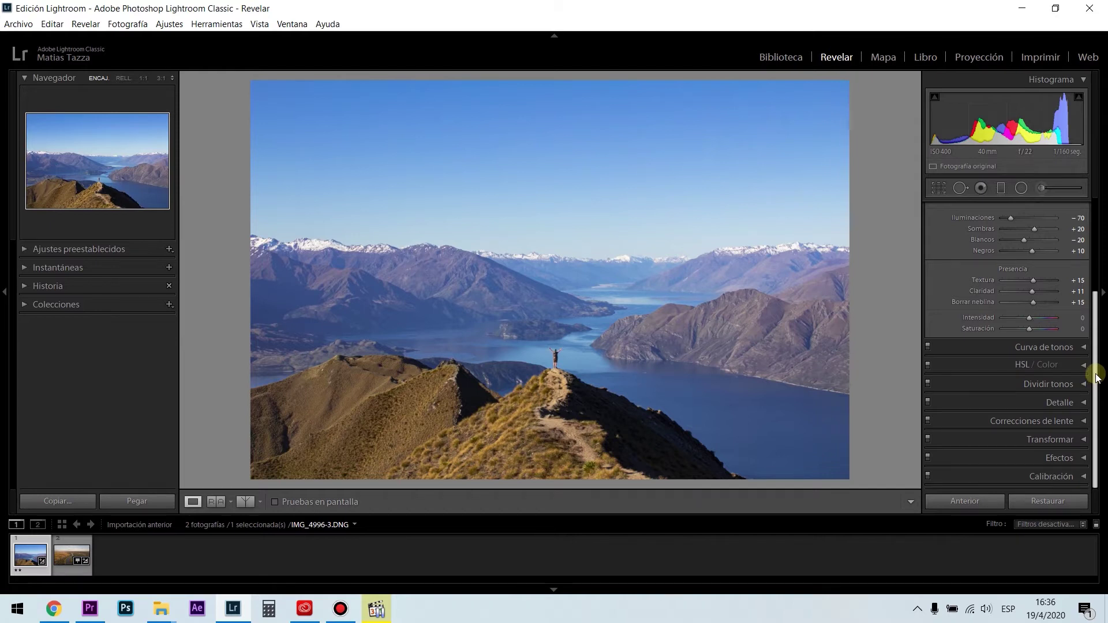
pyautogui.moveTo(1097, 378); pyautogui.dragTo(1105, 272)
pyautogui.moveTo(1104, 268); pyautogui.dragTo(1096, 403)
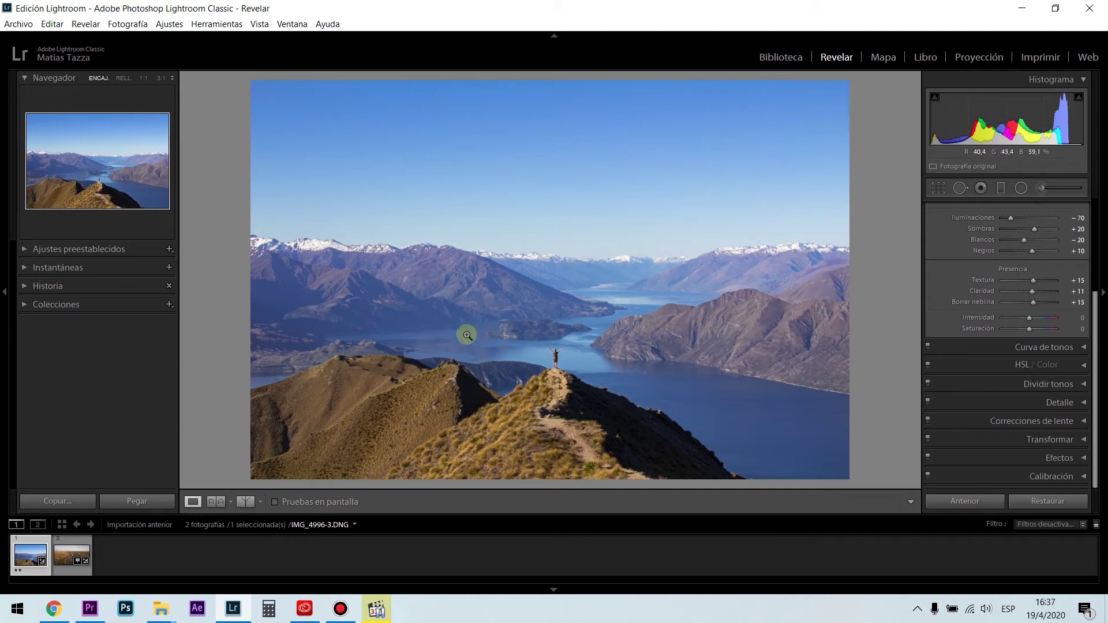
# Step: Try to bring up the Pantalla dividida before/after view, and toggle the soft-proofing preview on and off
pyautogui.click(265, 28)
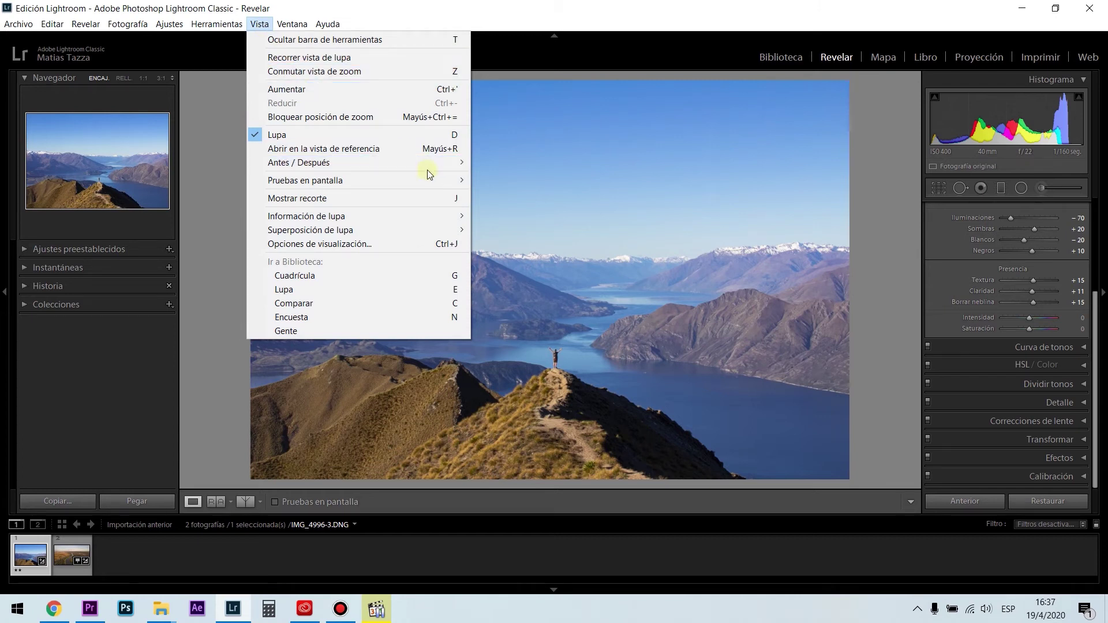
pyautogui.moveTo(444, 164)
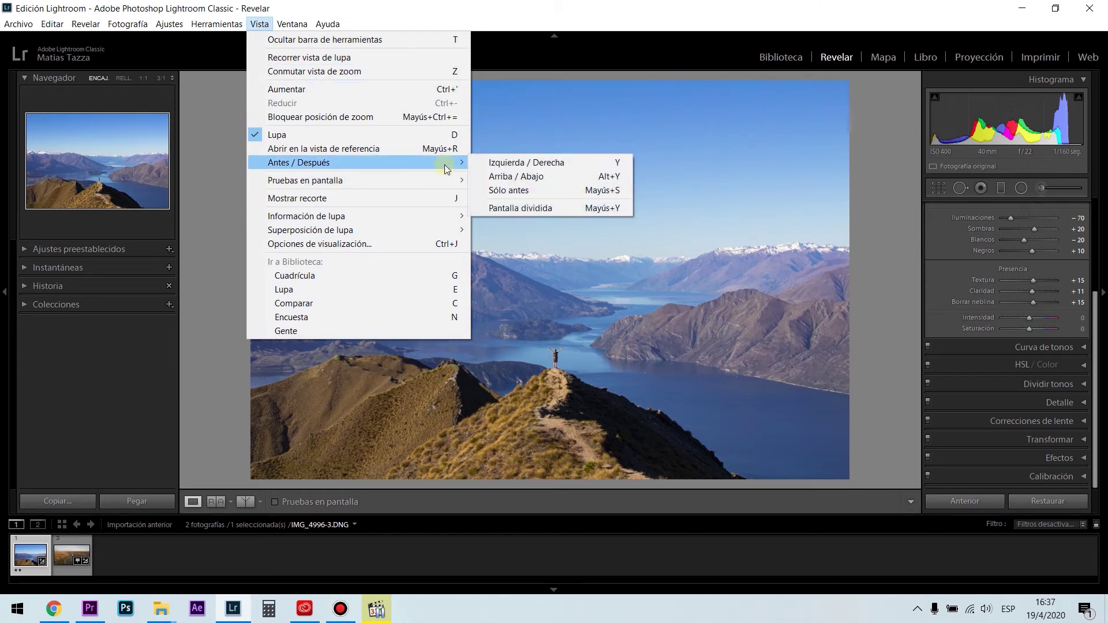
pyautogui.click(553, 208)
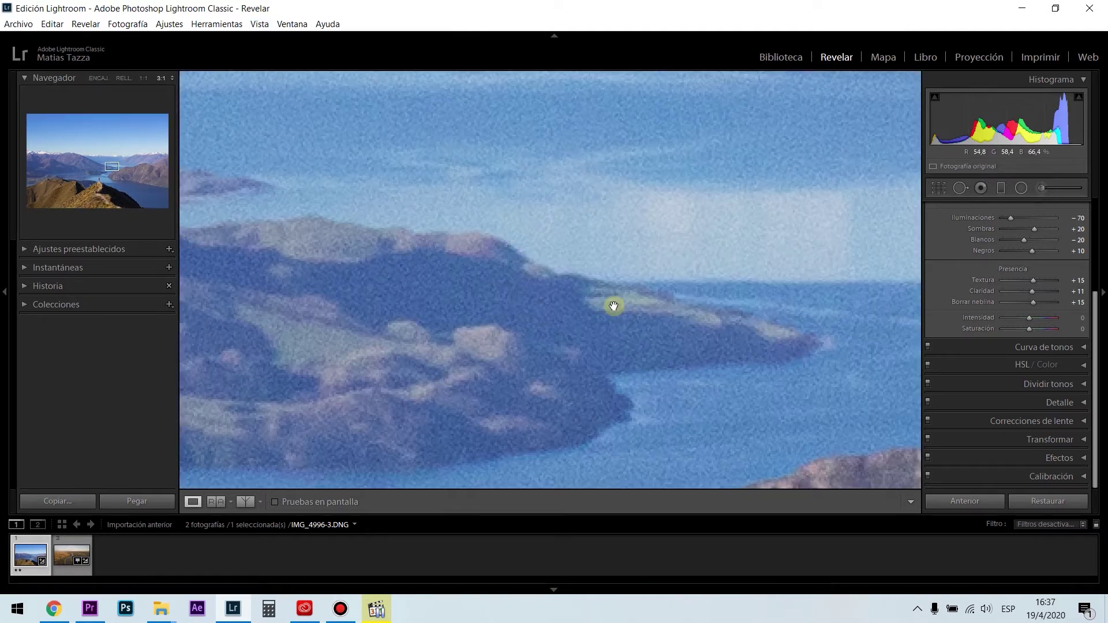
pyautogui.click(614, 306)
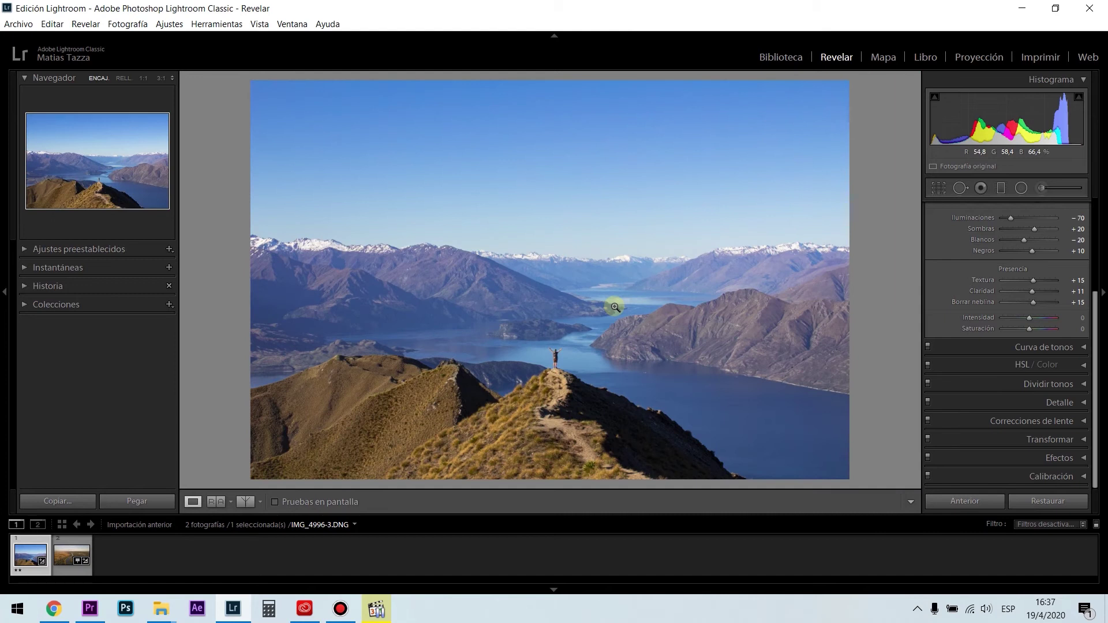
pyautogui.press('s')
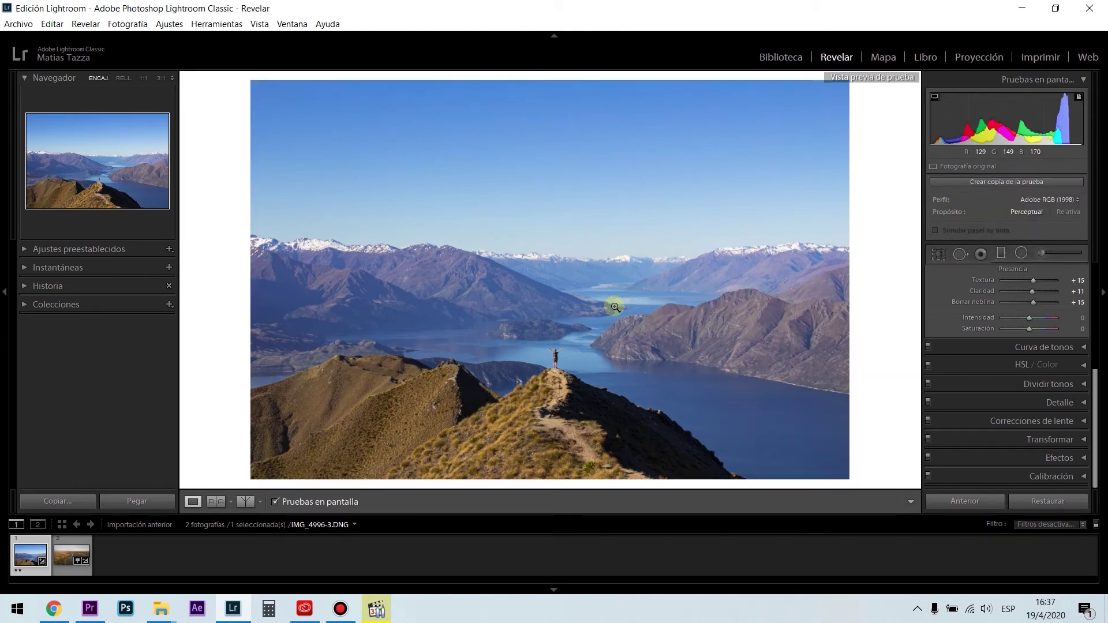
pyautogui.press('s')
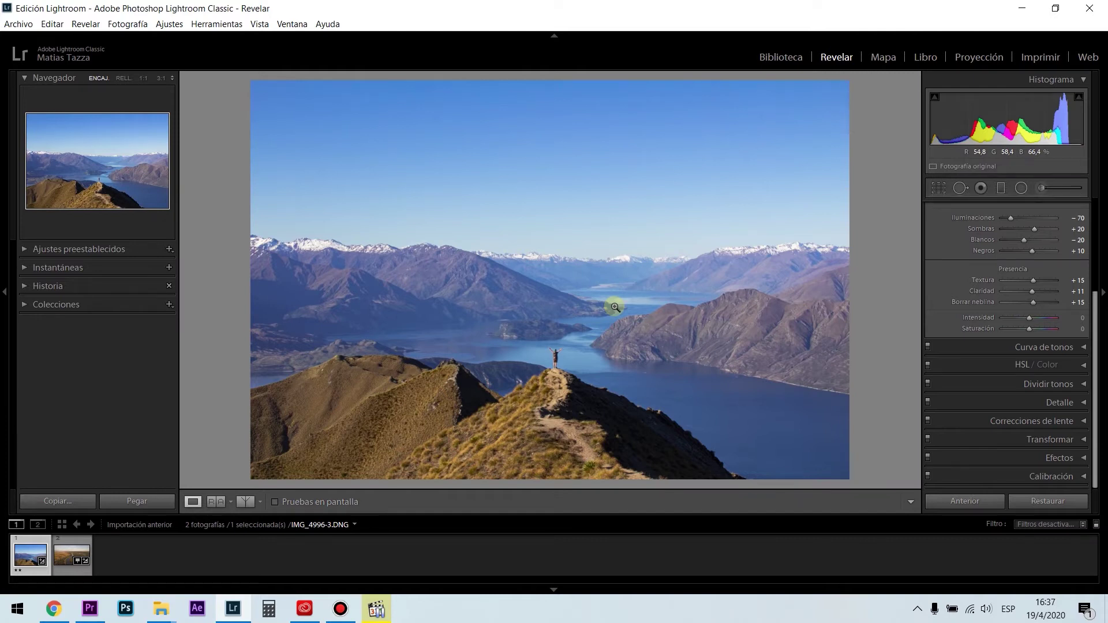
# Step: Compare the original and edited photo in a before/after split screen, inspect the snowy peaks at 3:1, and return to single view
pyautogui.hotkey('shift', 'y')
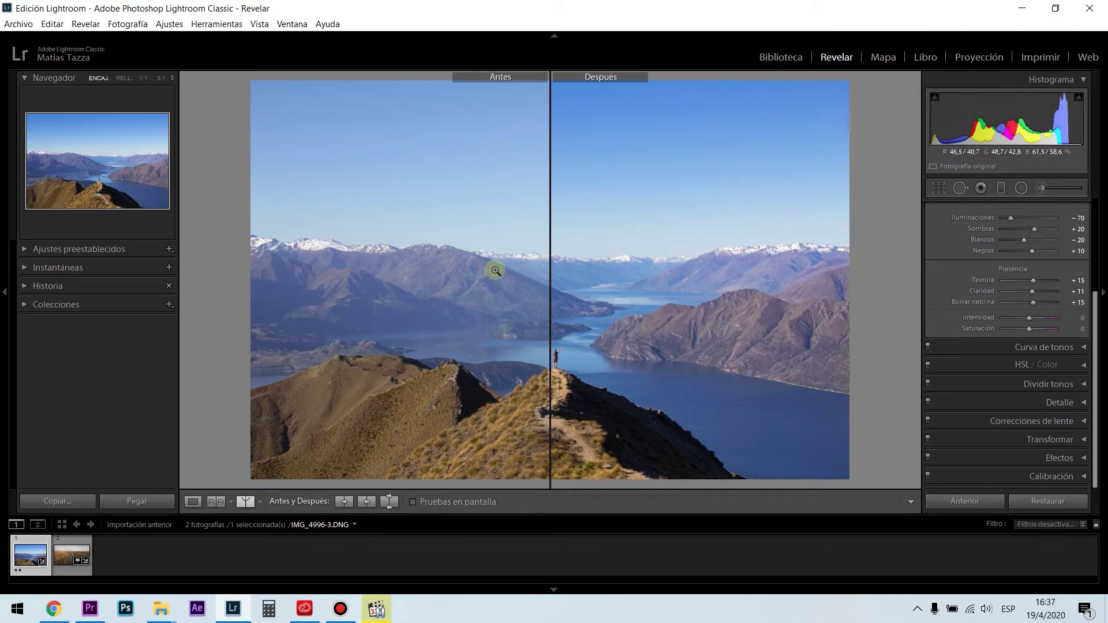
pyautogui.click(574, 254)
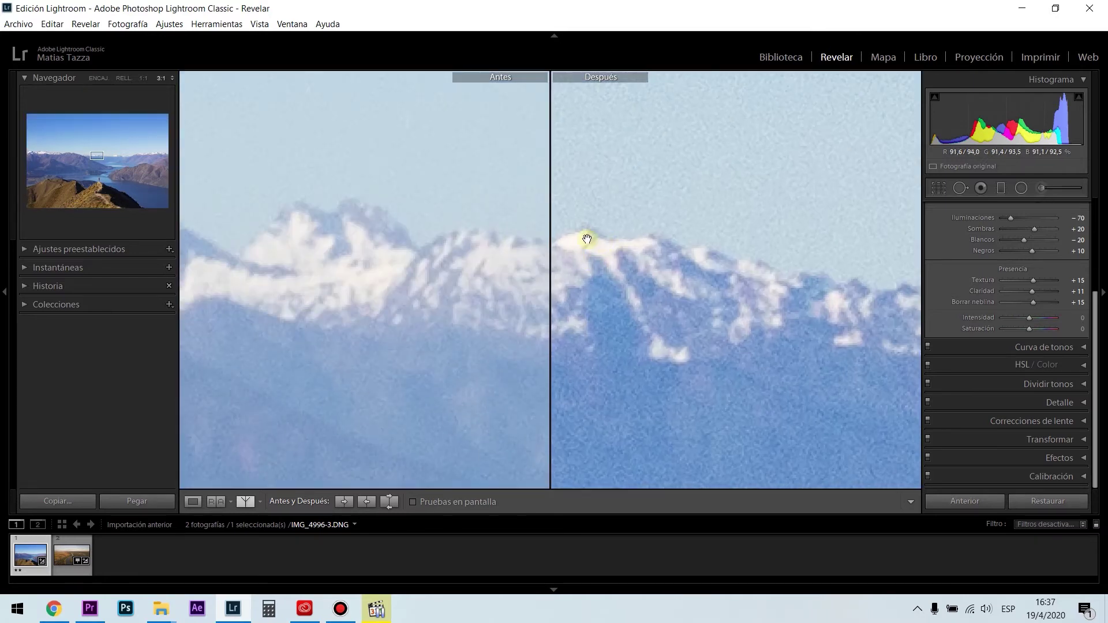
pyautogui.click(597, 320)
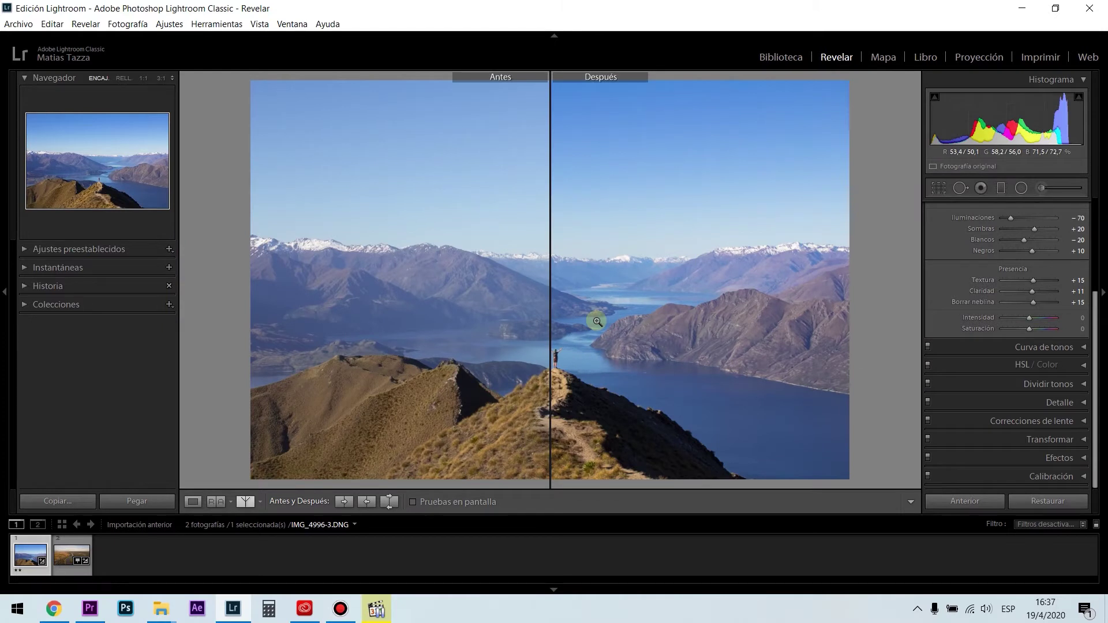
pyautogui.press('y')
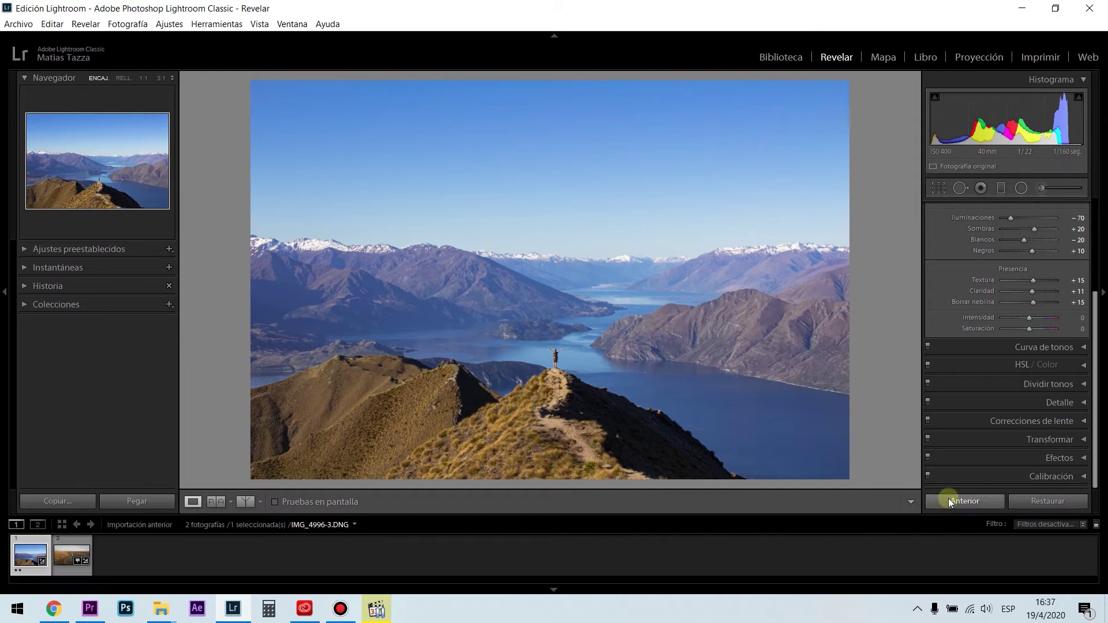
# Step: Reset all develop adjustments of the photo and undo the reset
pyautogui.click(1033, 501)
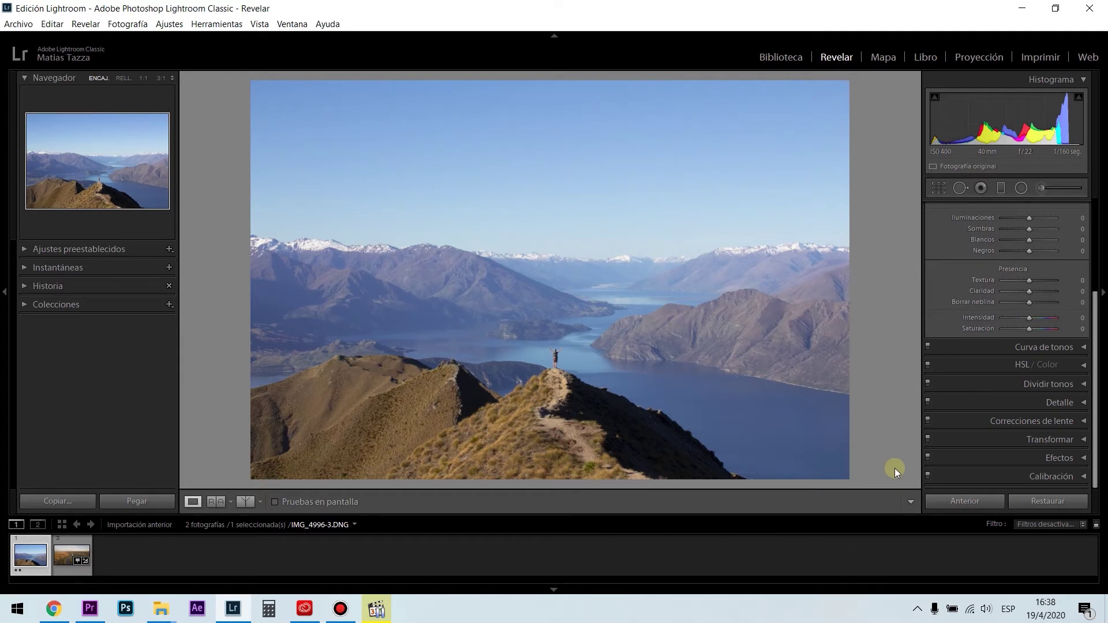
pyautogui.hotkey('ctrl', 'z')
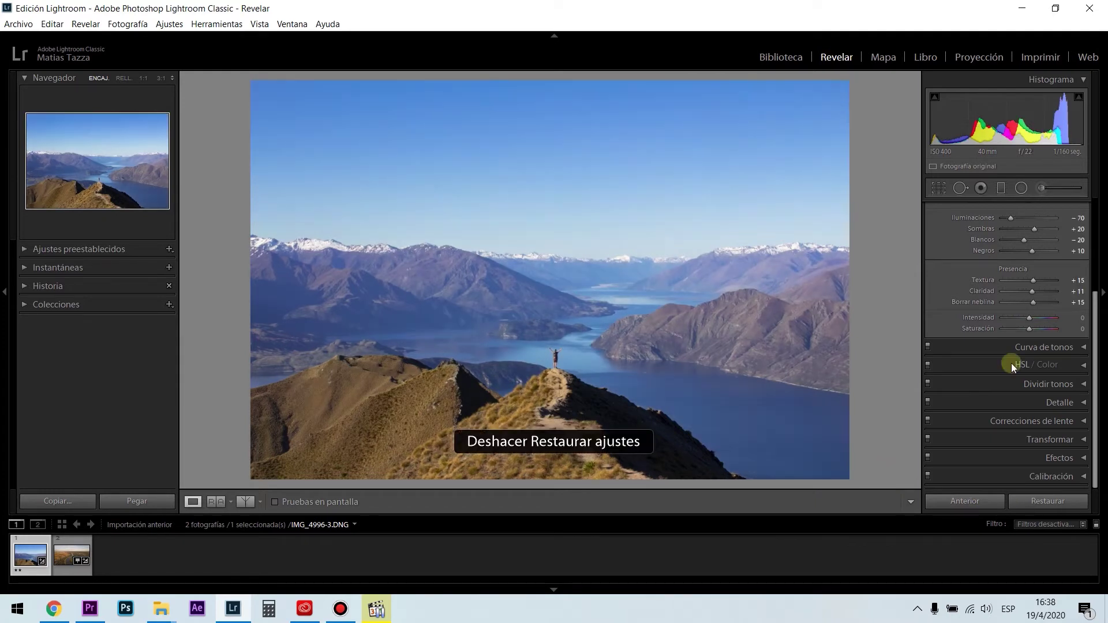
# Step: Try Intensidad at +37 together with Saturación at +72 on the mountain lake photo, and reset both to 0
pyautogui.moveTo(1096, 328)
pyautogui.mouseDown()
pyautogui.moveTo(1099, 297)
pyautogui.moveTo(1097, 329)
pyautogui.mouseUp()
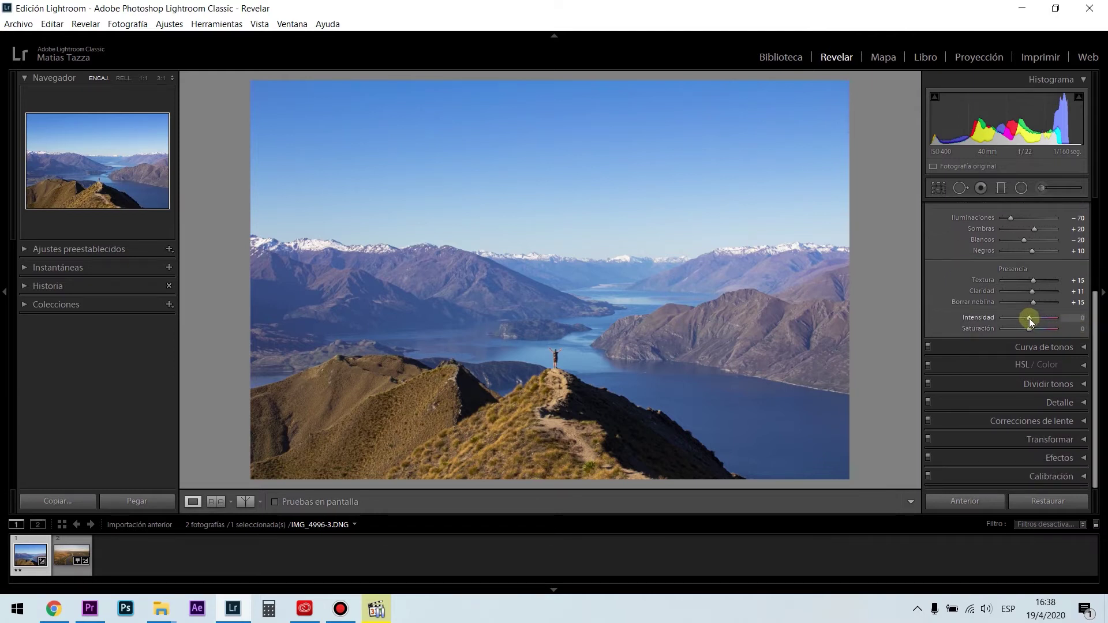
pyautogui.moveTo(1030, 317); pyautogui.dragTo(1051, 334)
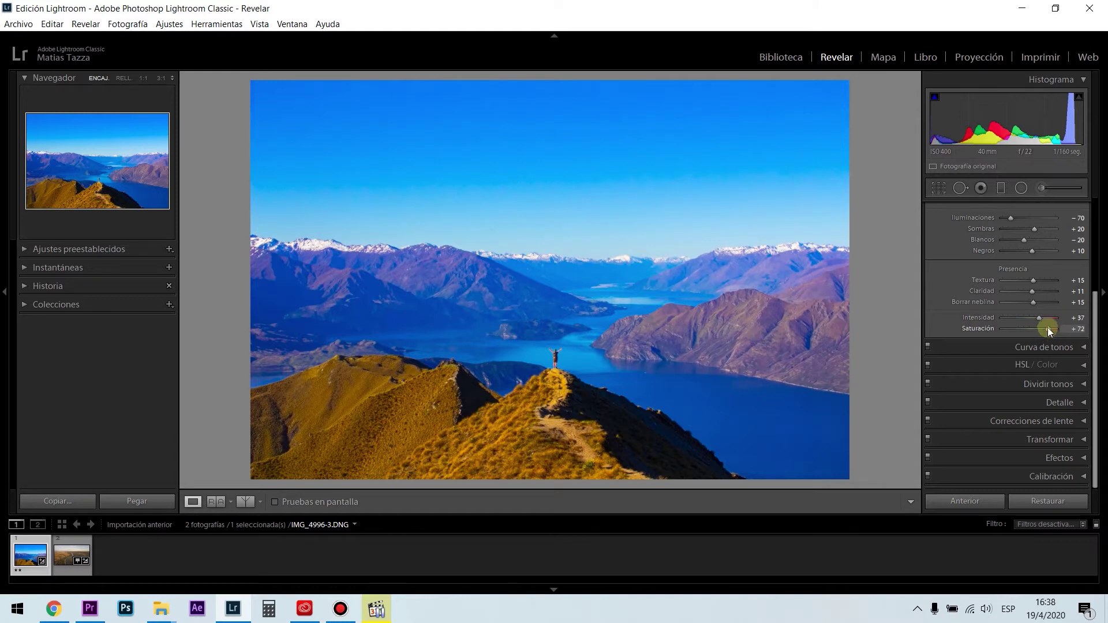
pyautogui.doubleClick(1048, 327)
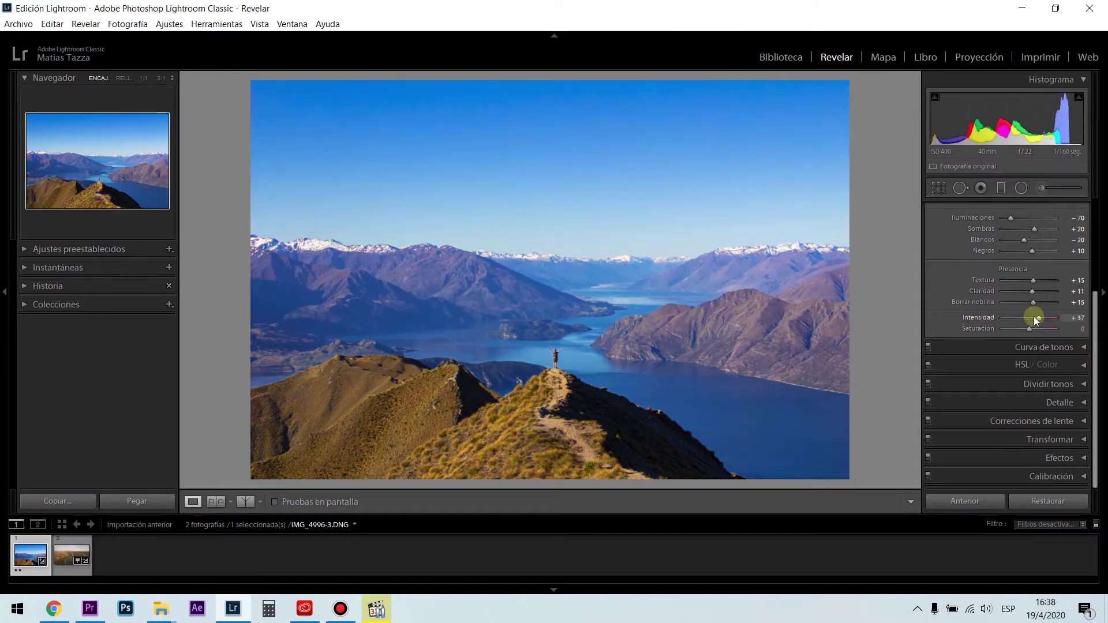
pyautogui.doubleClick(1034, 318)
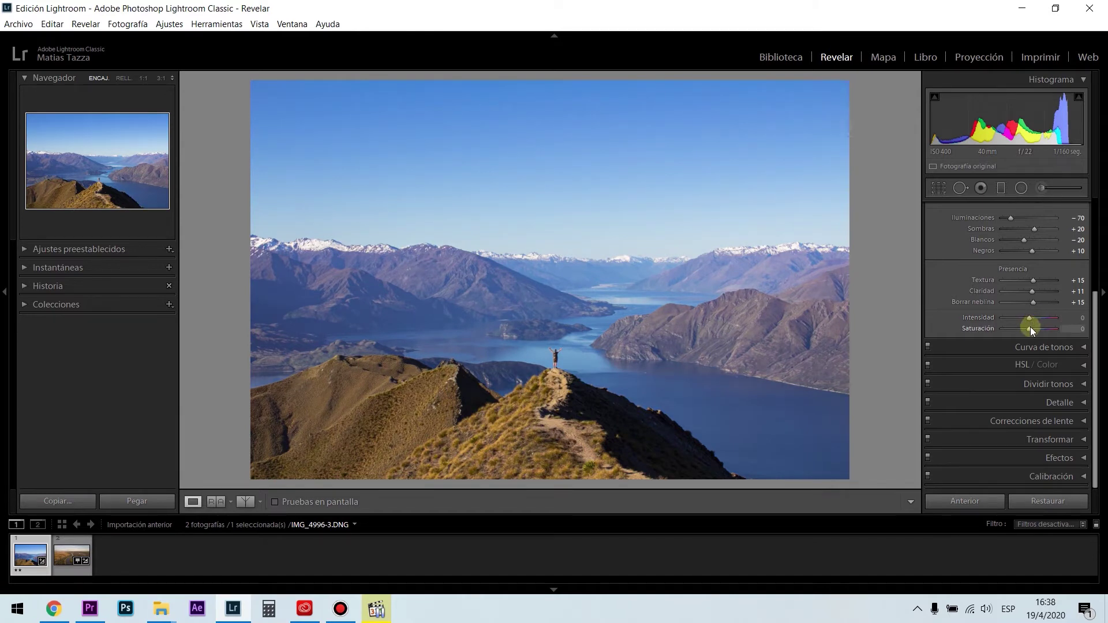
# Step: Compare Saturación at +37 with Intensidad at +52 on the full photo, resetting each to 0
pyautogui.moveTo(1030, 327); pyautogui.dragTo(1040, 331)
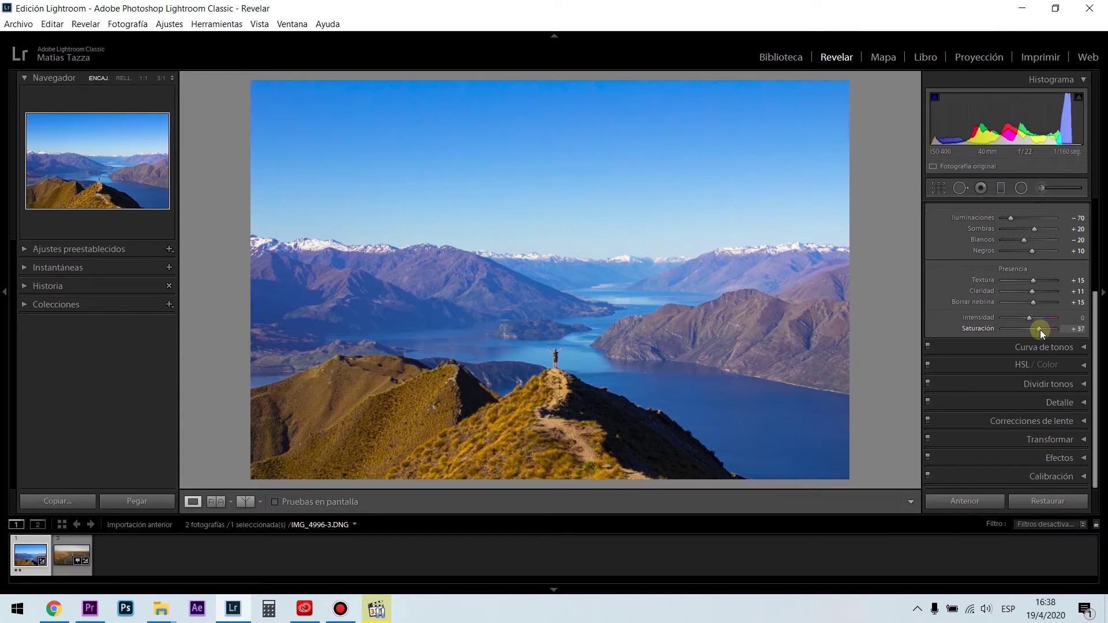
pyautogui.doubleClick(1040, 330)
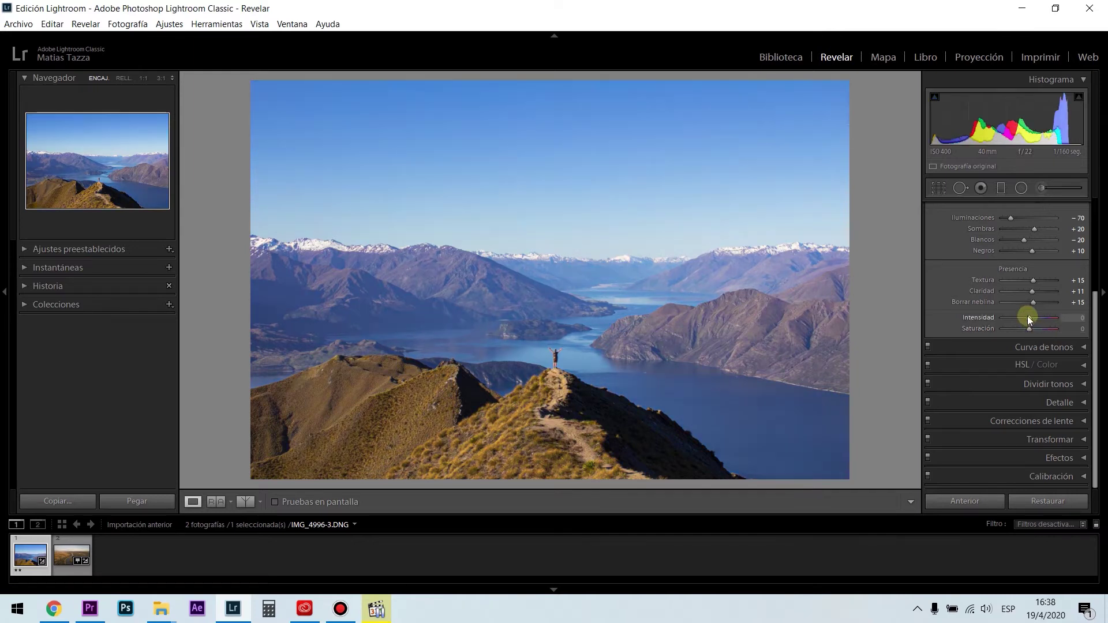
pyautogui.moveTo(1029, 317); pyautogui.dragTo(1041, 315)
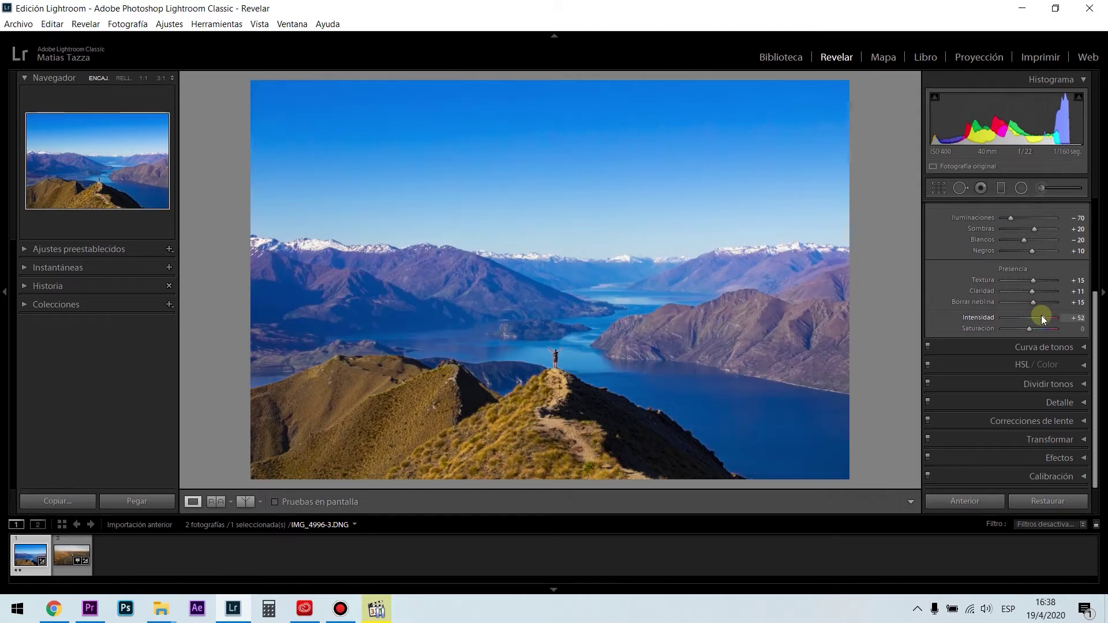
pyautogui.doubleClick(1042, 315)
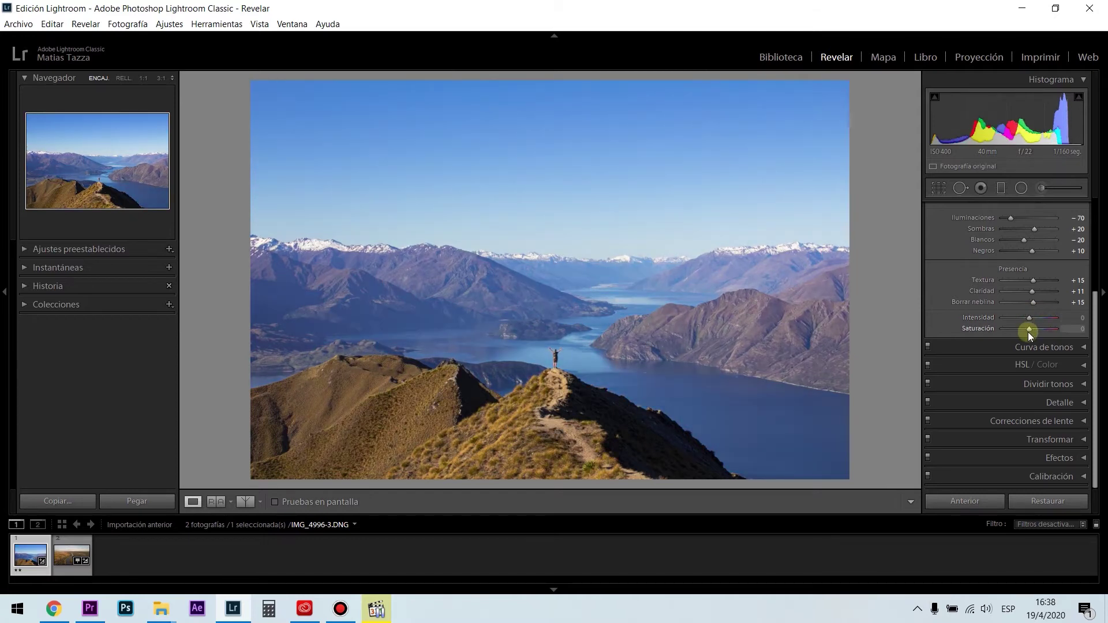
# Step: Repeat the color comparison with Saturación at +37, Intensidad at +52 and Saturación at +35, resetting each to 0
pyautogui.moveTo(1030, 328); pyautogui.dragTo(1040, 331)
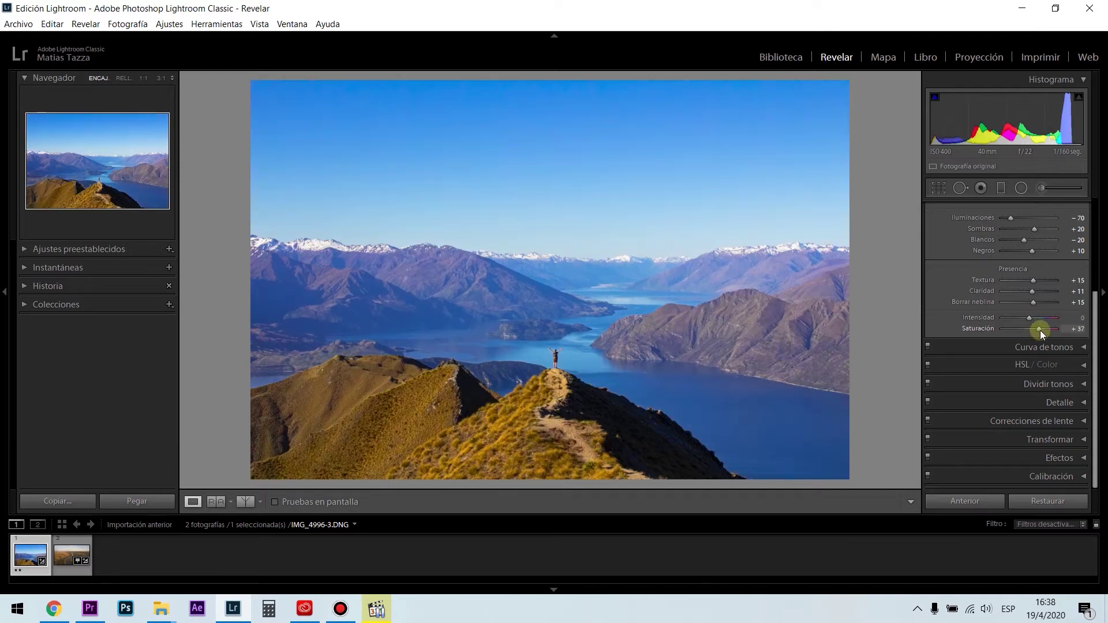
pyautogui.doubleClick(1040, 330)
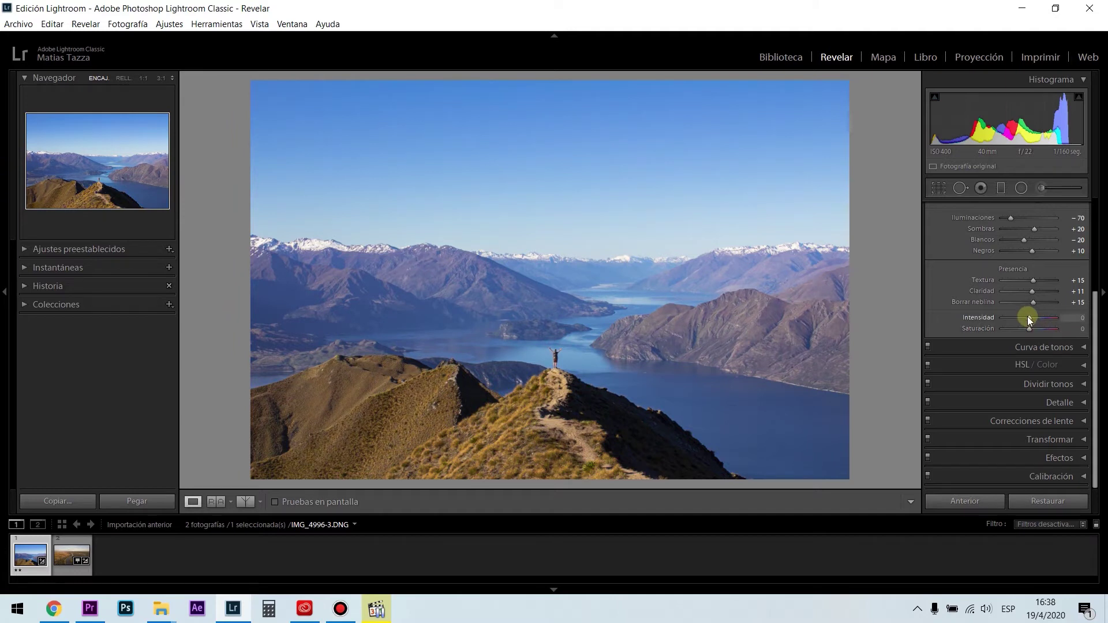
pyautogui.click(1041, 316)
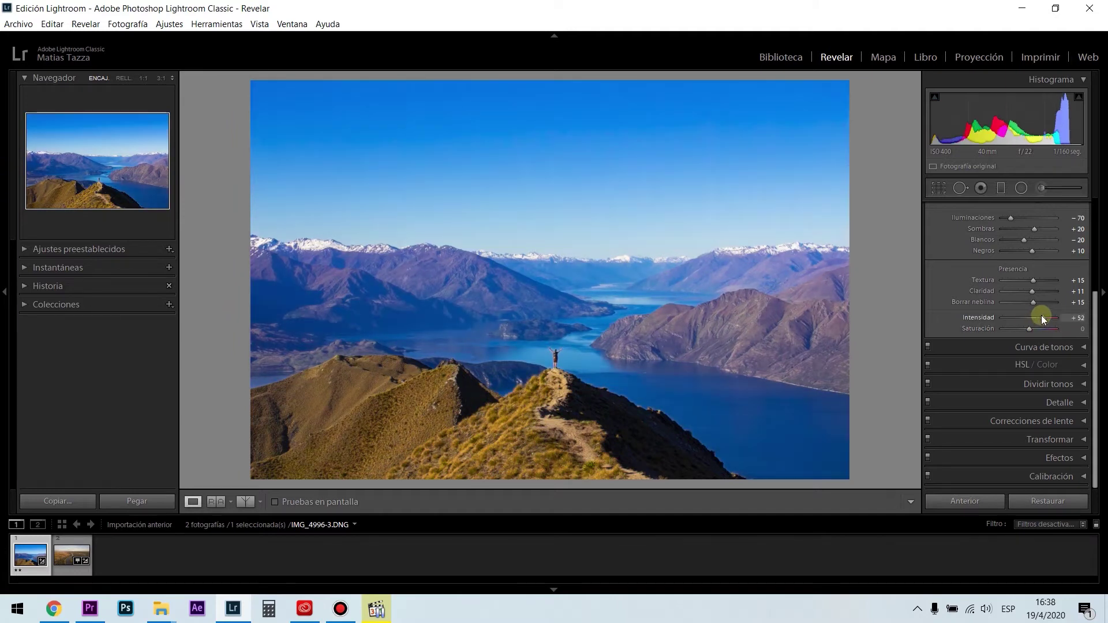
pyautogui.doubleClick(1042, 317)
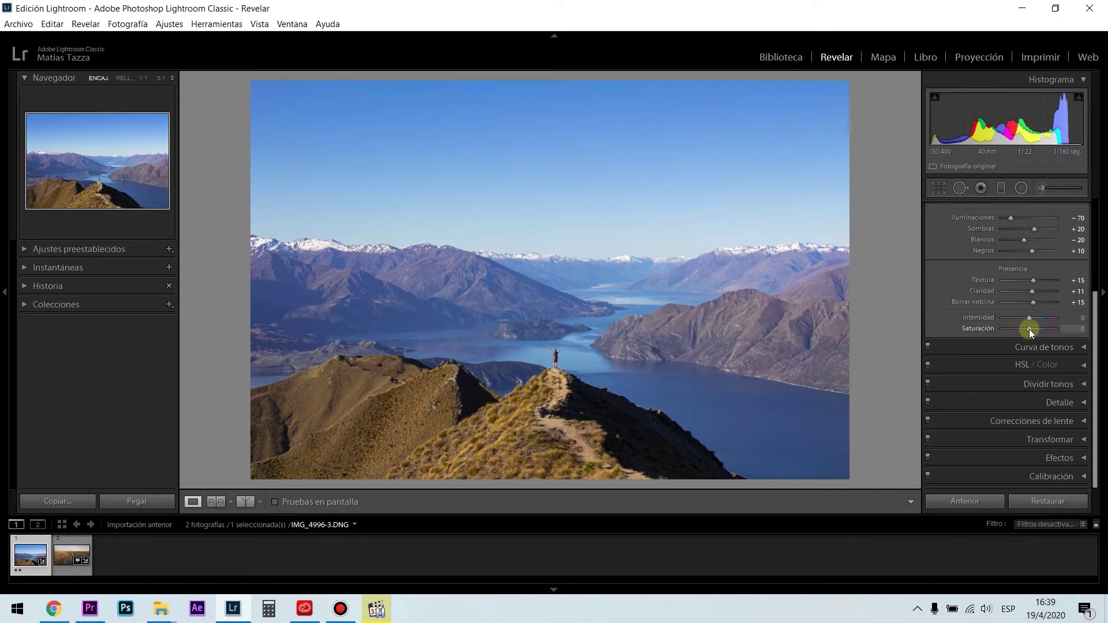
pyautogui.moveTo(1029, 329); pyautogui.dragTo(1037, 328)
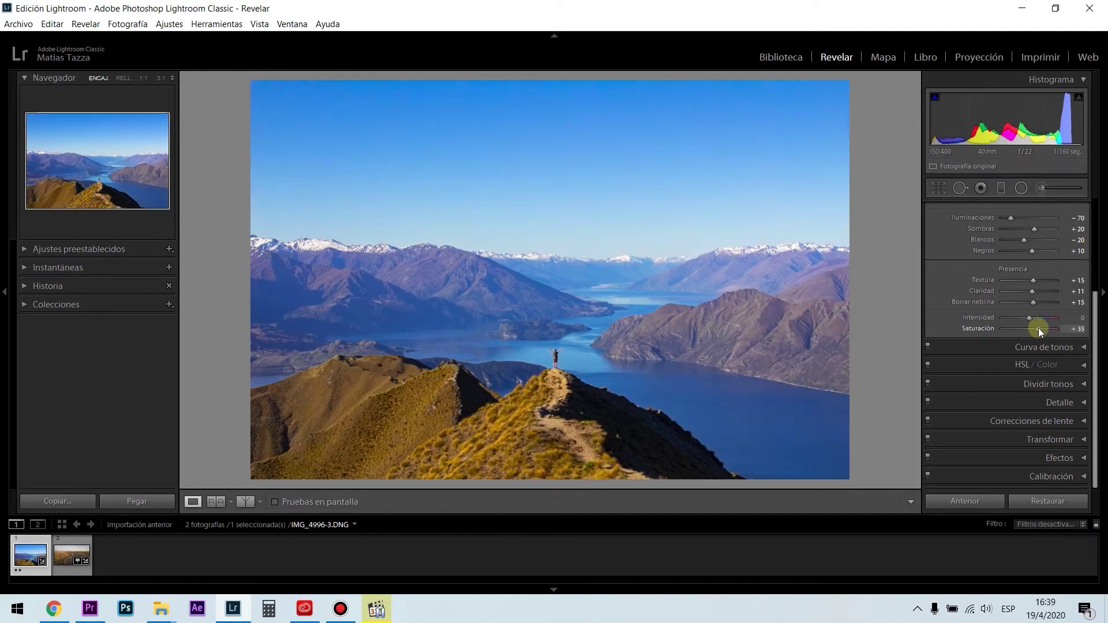
pyautogui.doubleClick(1039, 328)
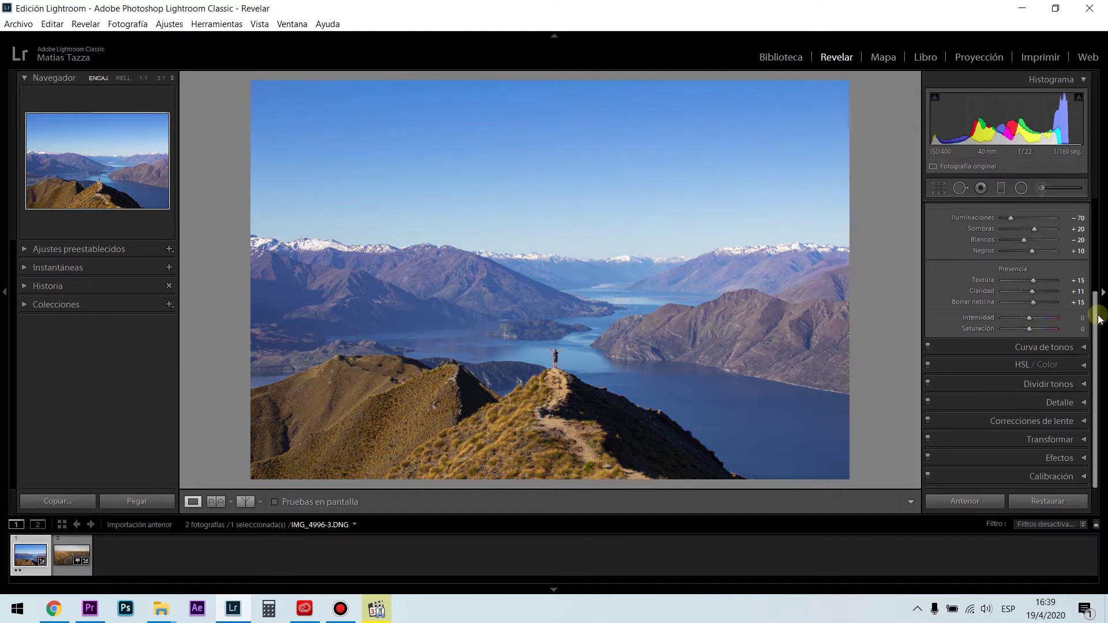
# Step: Try the Automático white balance preset on the mountain lake photo and undo it
pyautogui.moveTo(1096, 318); pyautogui.dragTo(1100, 219)
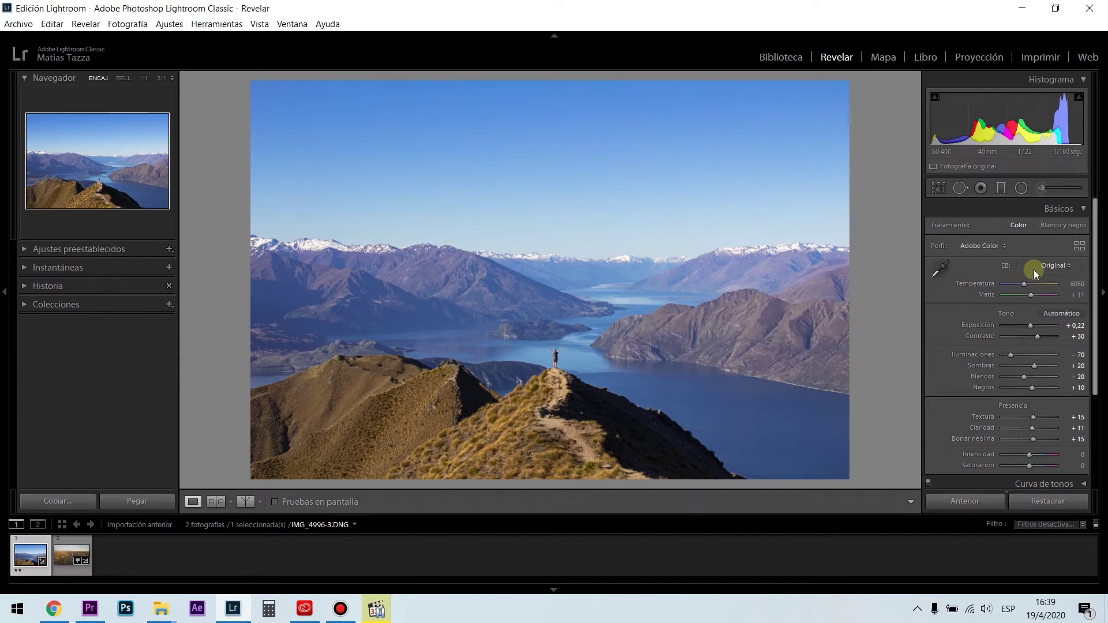
pyautogui.click(1055, 265)
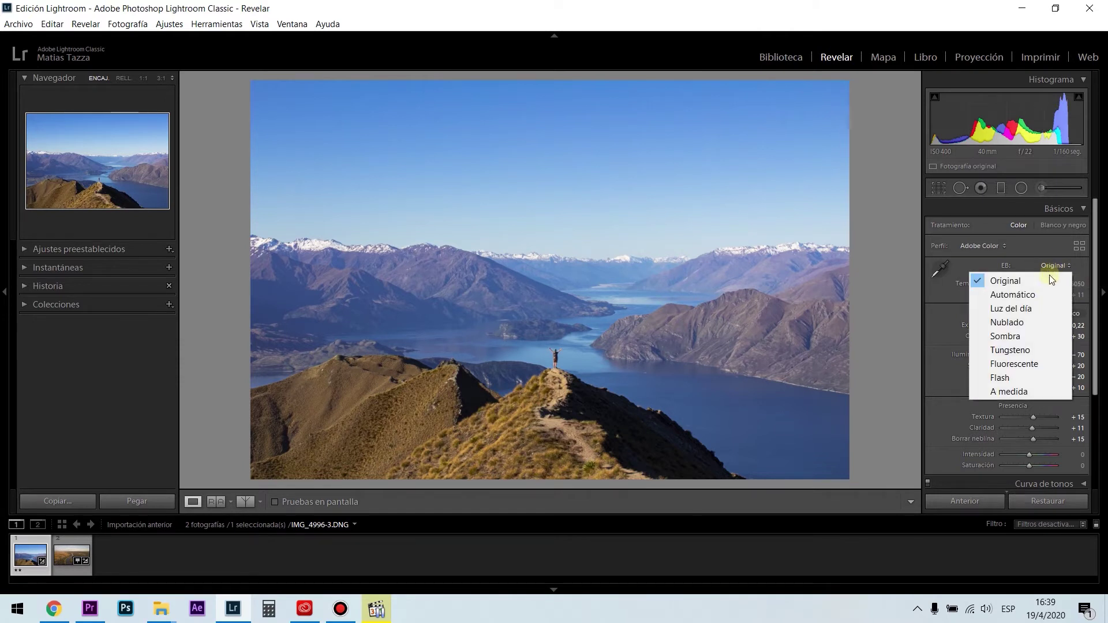
pyautogui.click(1035, 296)
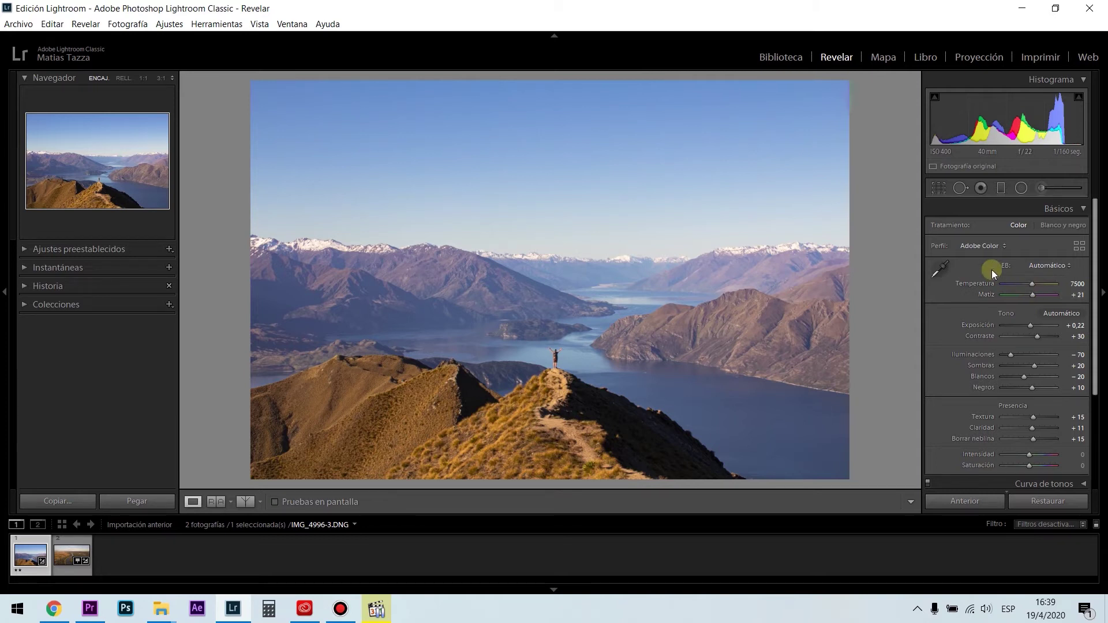
pyautogui.hotkey('ctrl', 'z')
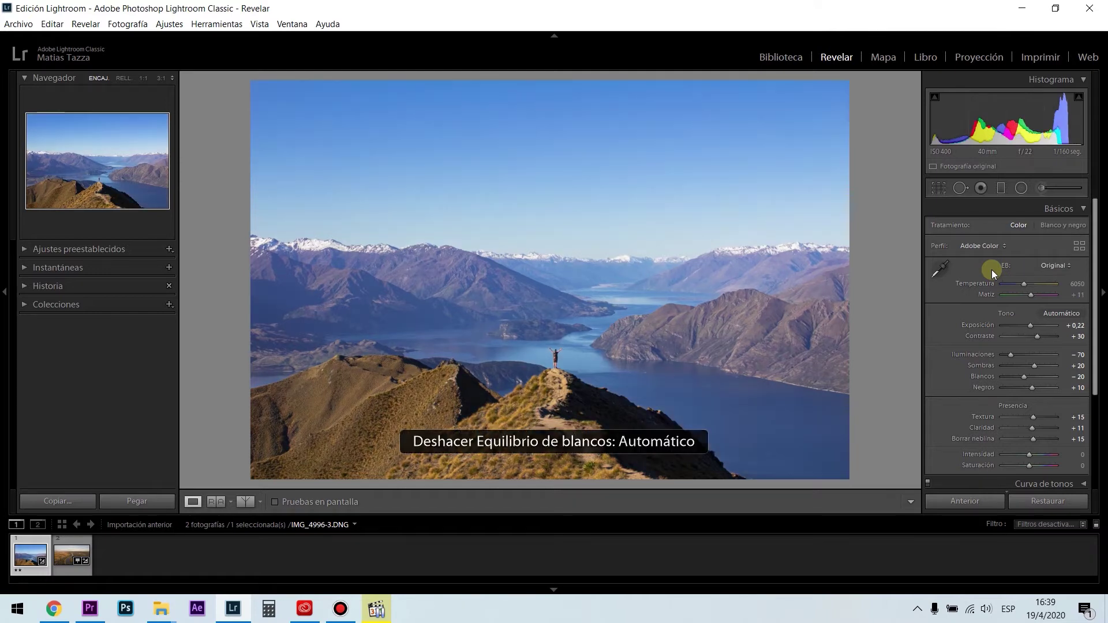
# Step: Try a cooler Temperatura on the photo, and set the white balance to Automático
pyautogui.moveTo(1024, 285)
pyautogui.mouseDown()
pyautogui.moveTo(1015, 296)
pyautogui.moveTo(1044, 296)
pyautogui.moveTo(1023, 284)
pyautogui.moveTo(1043, 286)
pyautogui.moveTo(1017, 284)
pyautogui.mouseUp()
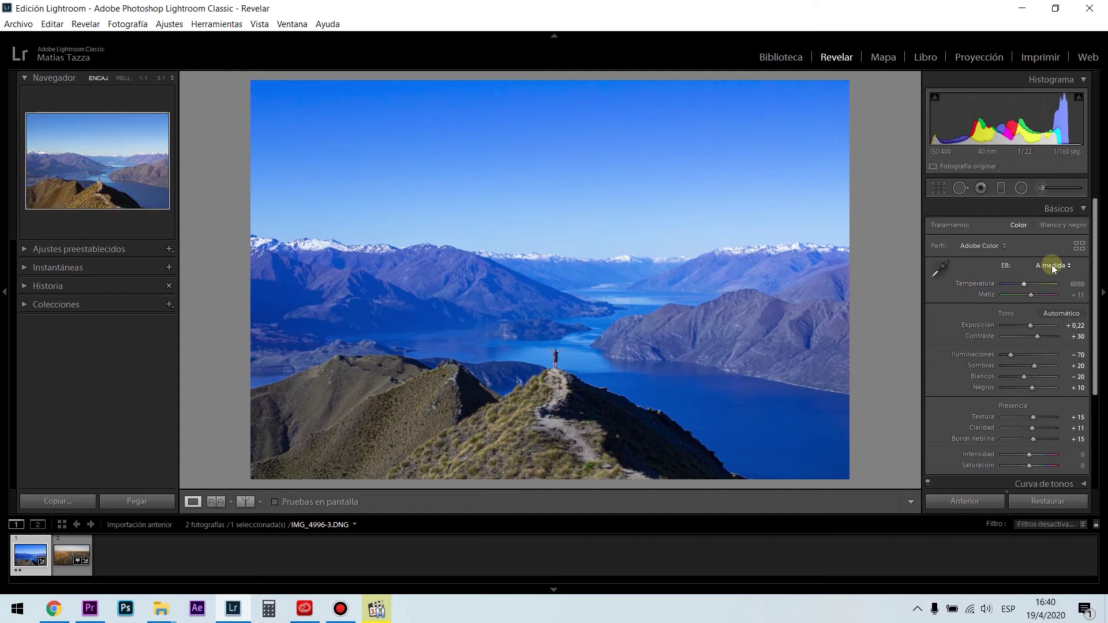
pyautogui.click(1053, 264)
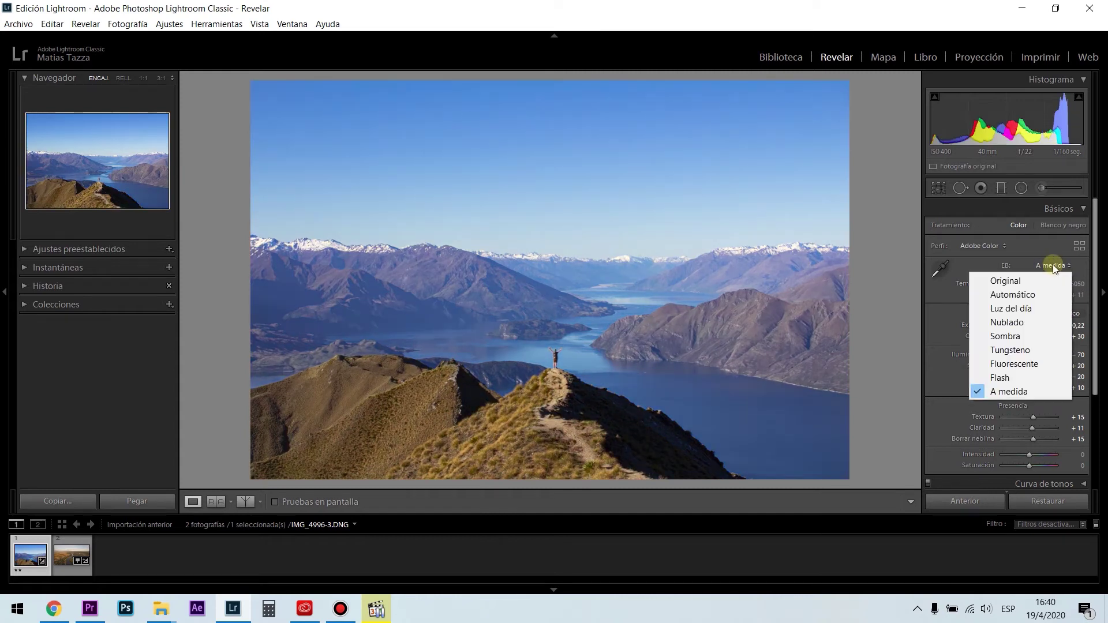
pyautogui.click(1034, 296)
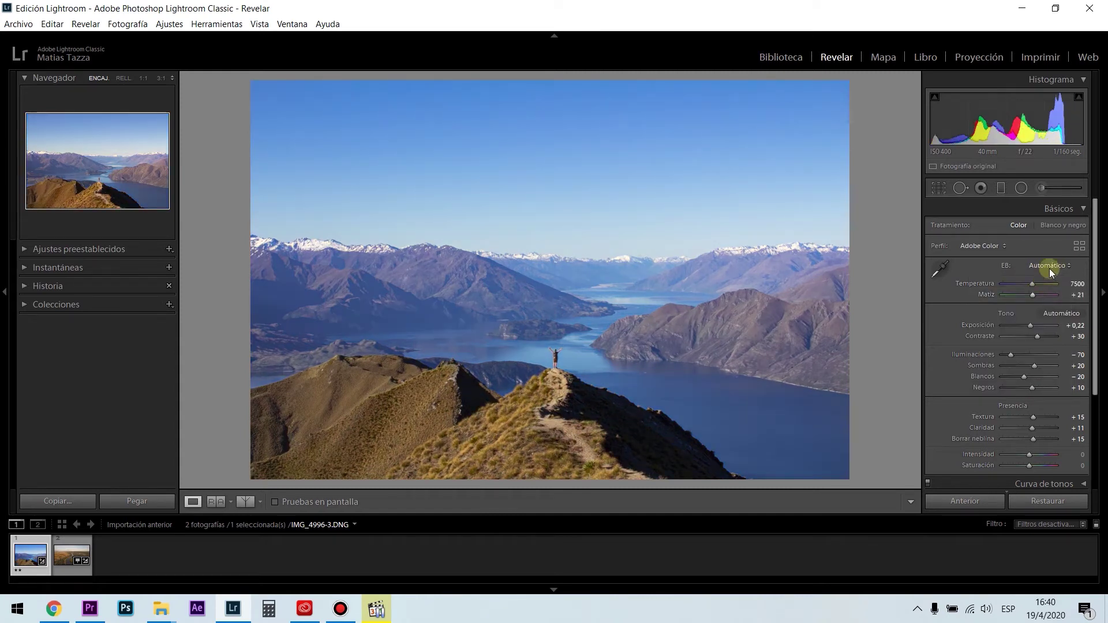
# Step: Try the Luz del día white balance preset and switch back to Automático
pyautogui.click(1065, 268)
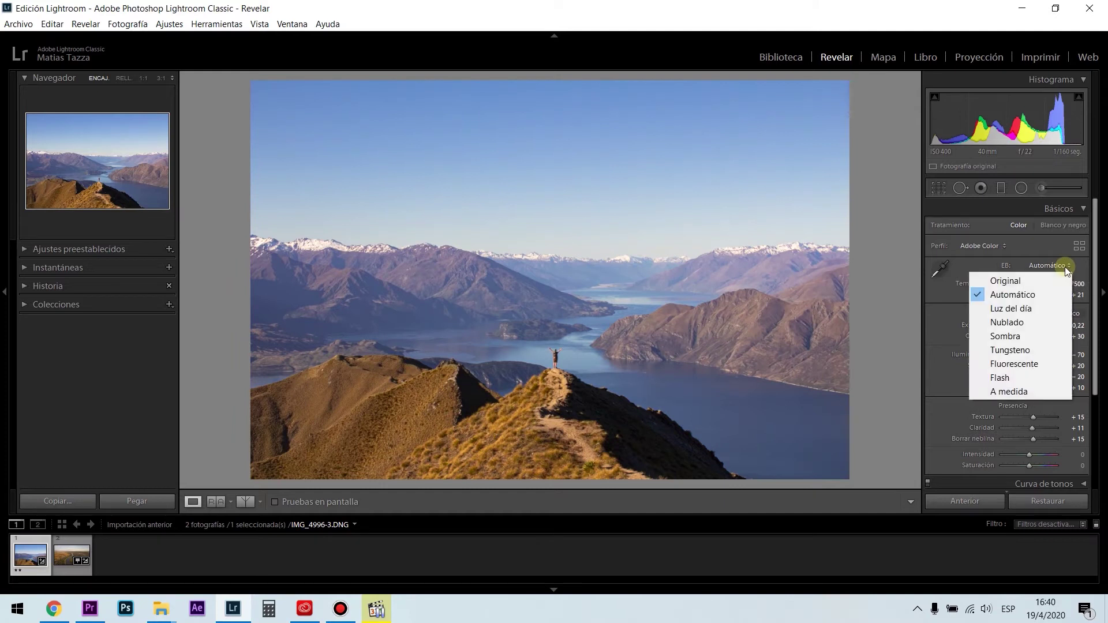
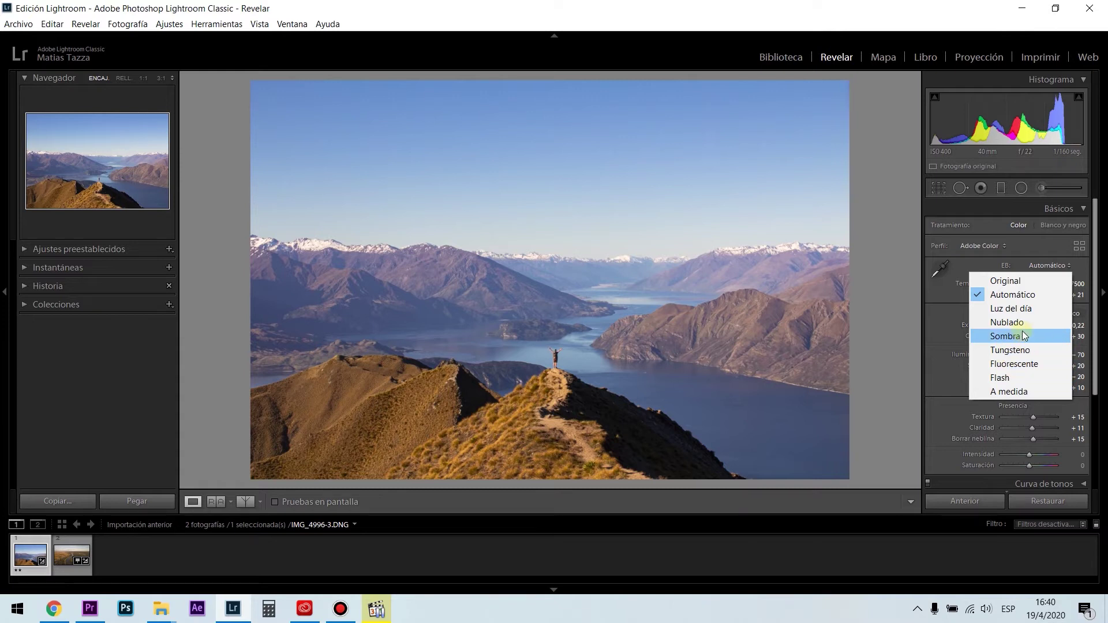
pyautogui.click(1026, 308)
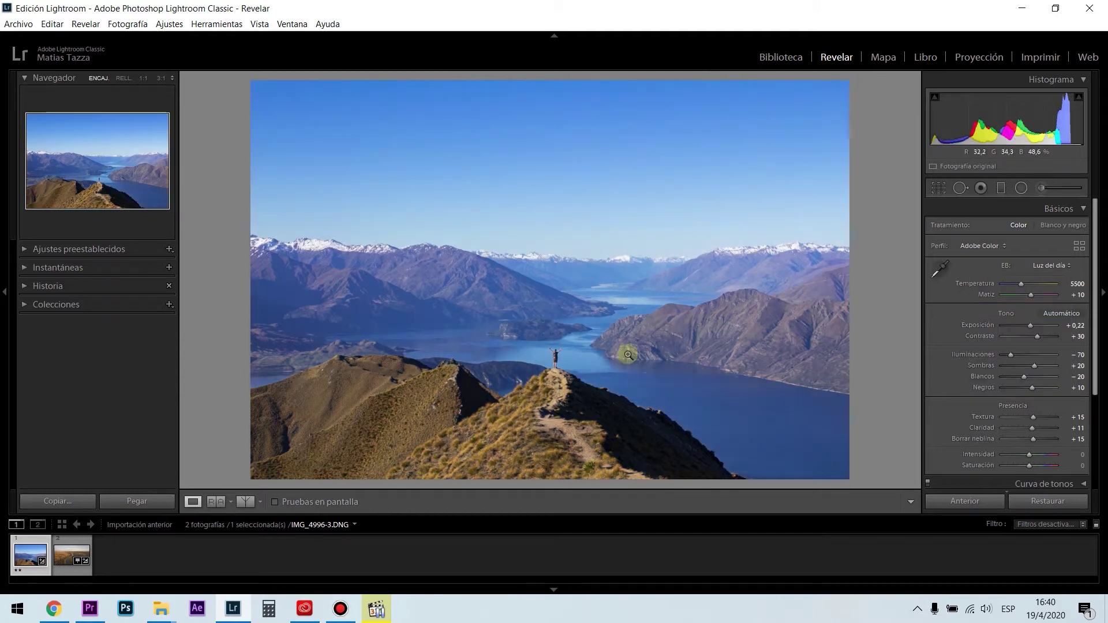
pyautogui.click(1063, 262)
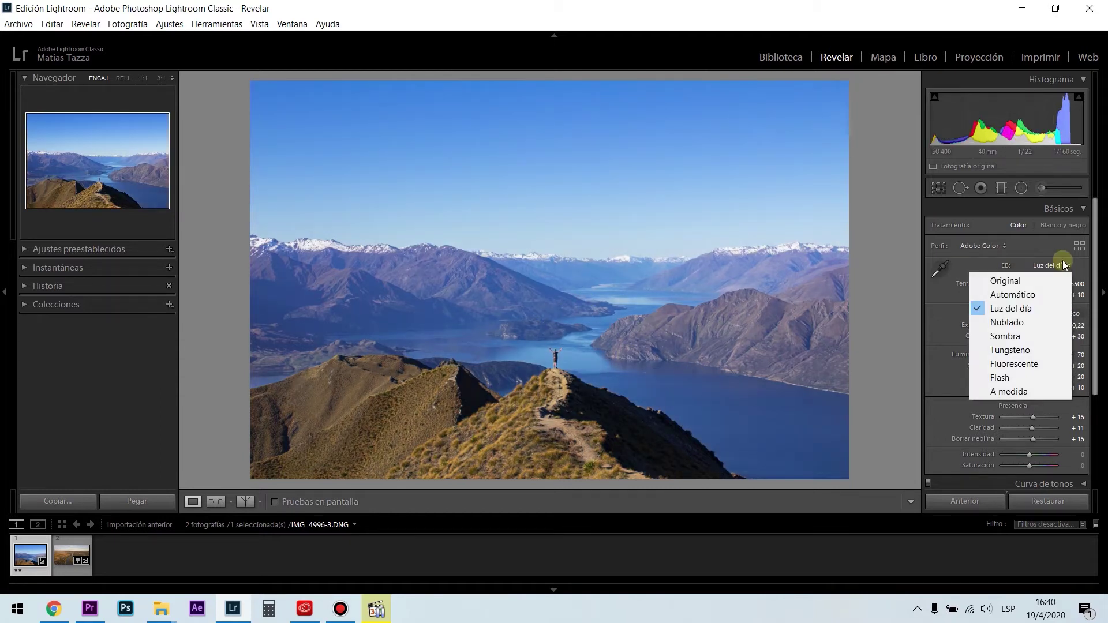
pyautogui.click(1042, 295)
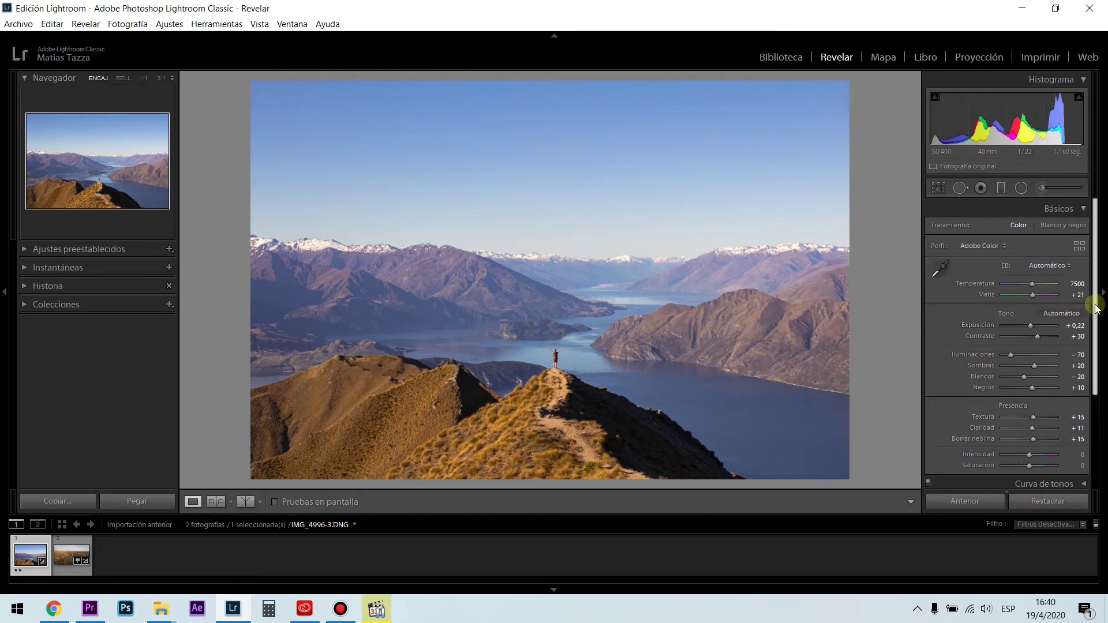
# Step: Collapse the Básicos section, and reset all develop adjustments and undo the reset to compare the photo
pyautogui.scroll(-1, 1096, 308)
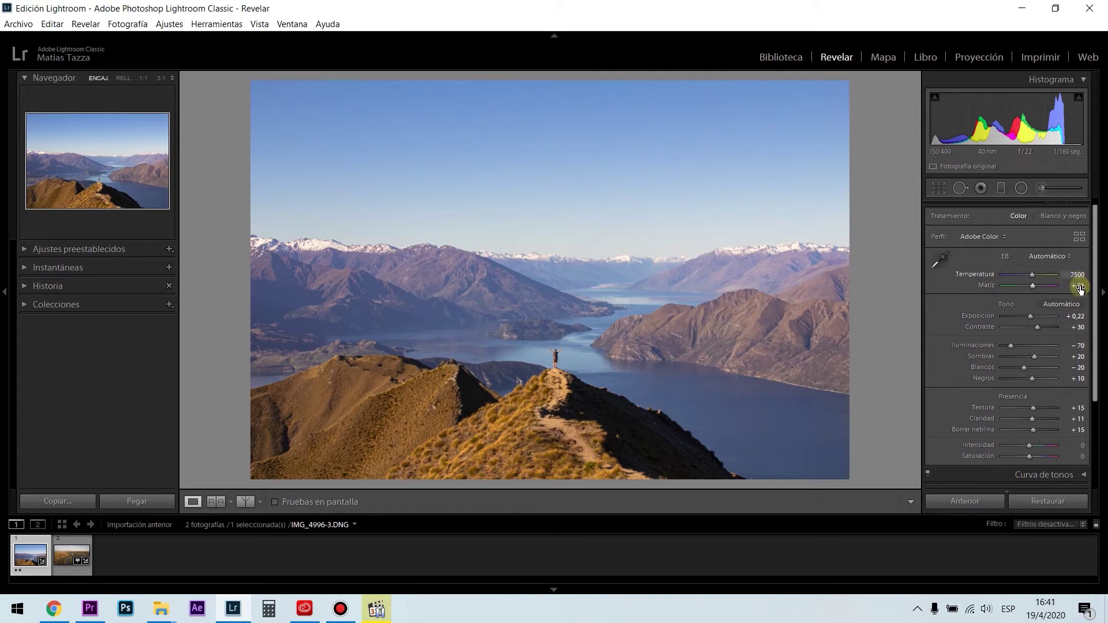
pyautogui.moveTo(1096, 306)
pyautogui.mouseDown()
pyautogui.moveTo(1091, 349)
pyautogui.moveTo(1104, 295)
pyautogui.mouseUp()
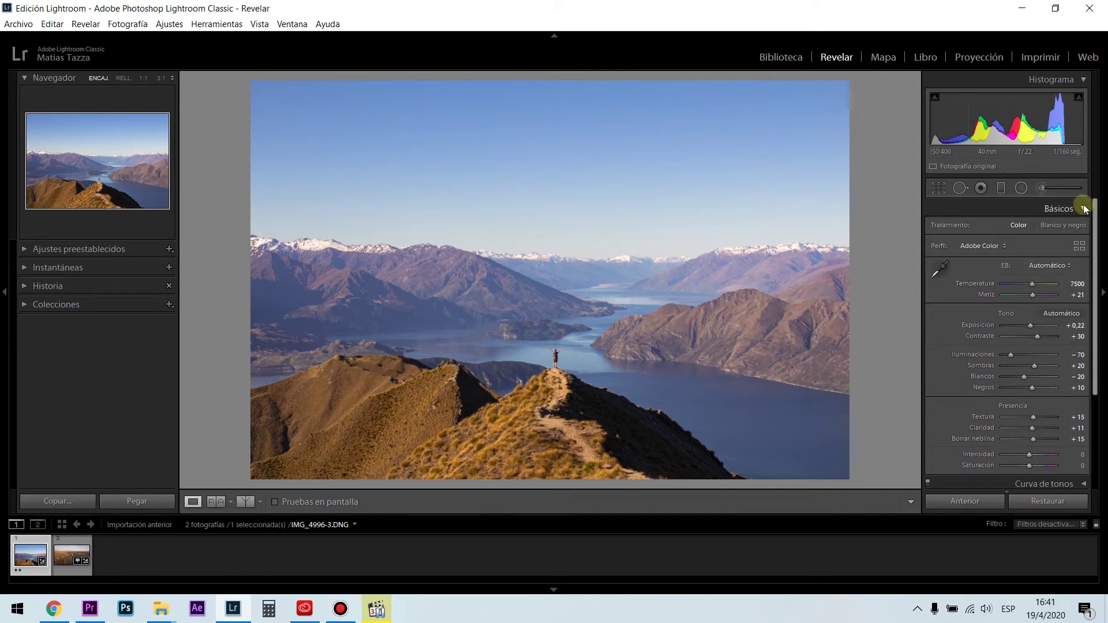
pyautogui.moveTo(1097, 215)
pyautogui.mouseDown()
pyautogui.moveTo(1096, 237)
pyautogui.moveTo(1100, 209)
pyautogui.mouseUp()
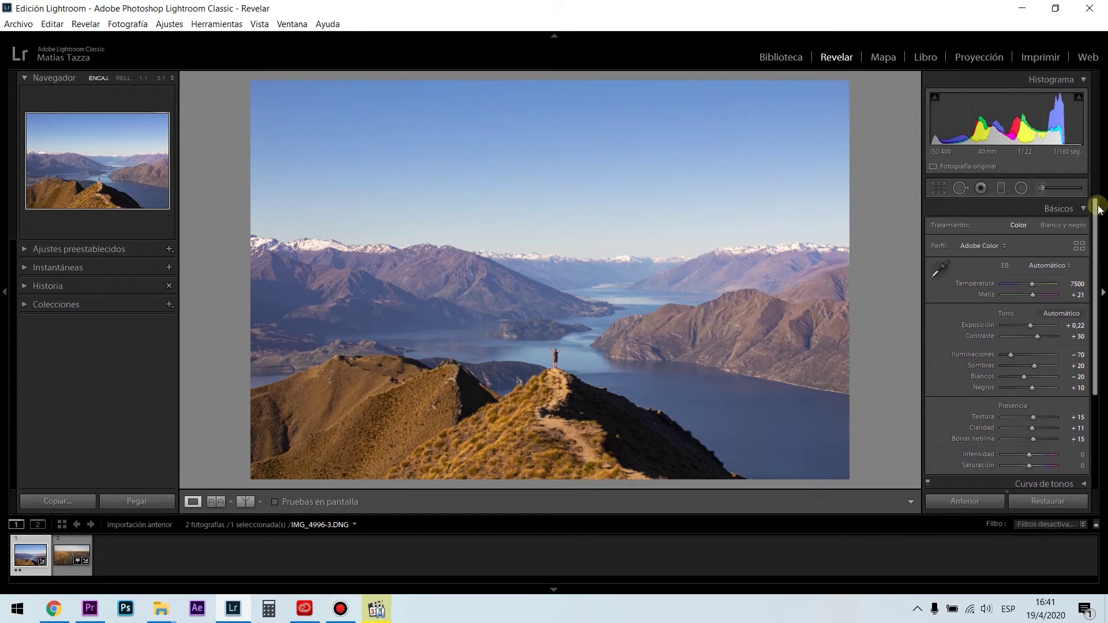
pyautogui.click(1084, 209)
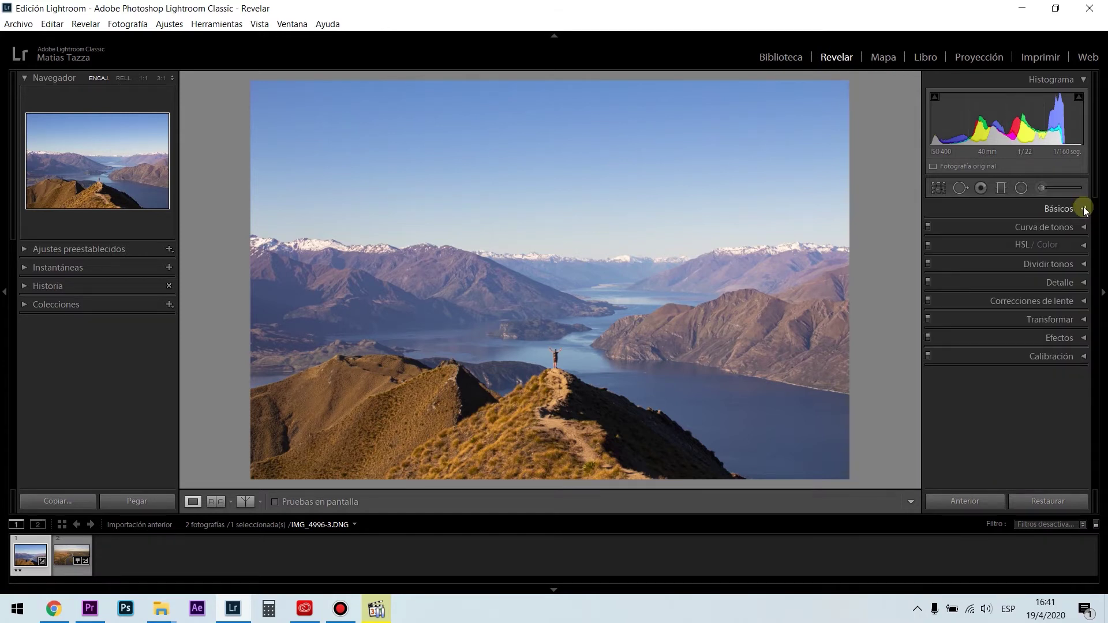
pyautogui.click(1048, 501)
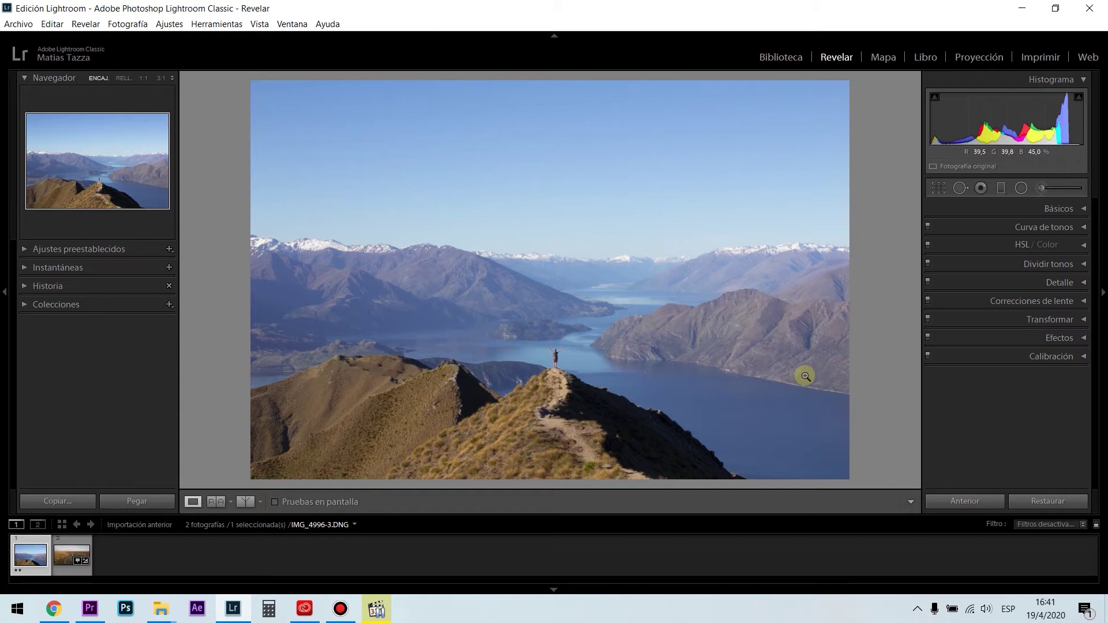
pyautogui.hotkey('ctrl', 'z')
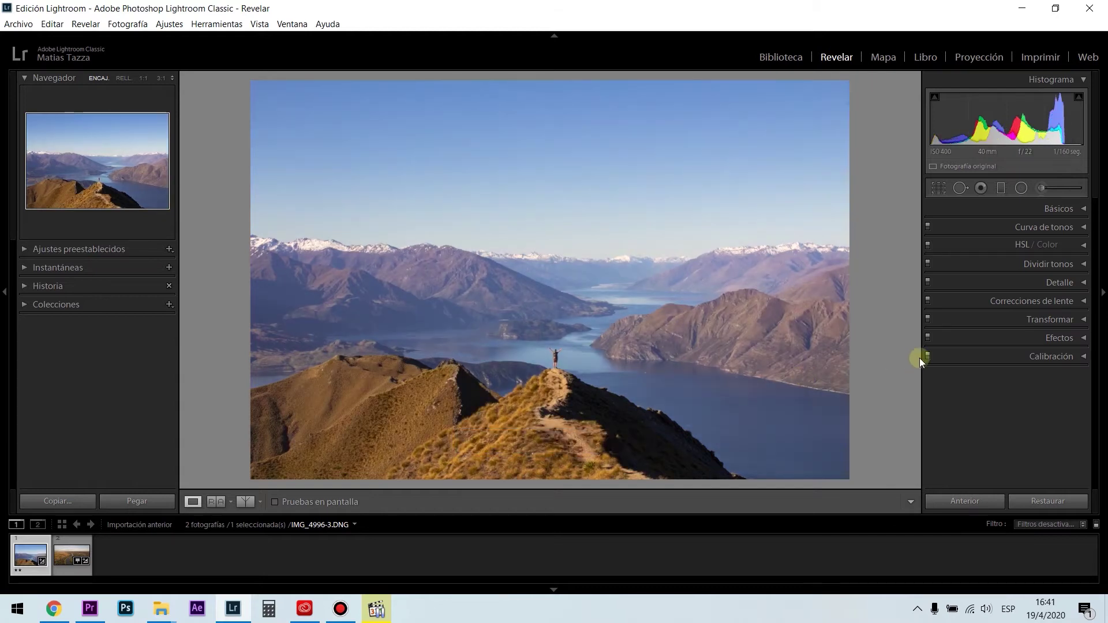
# Step: Expand Curva de tonos and add midtone, shadow and highlight points to the RGB curve, with the highlight at about 76.9 / 73.7 %
pyautogui.click(1084, 228)
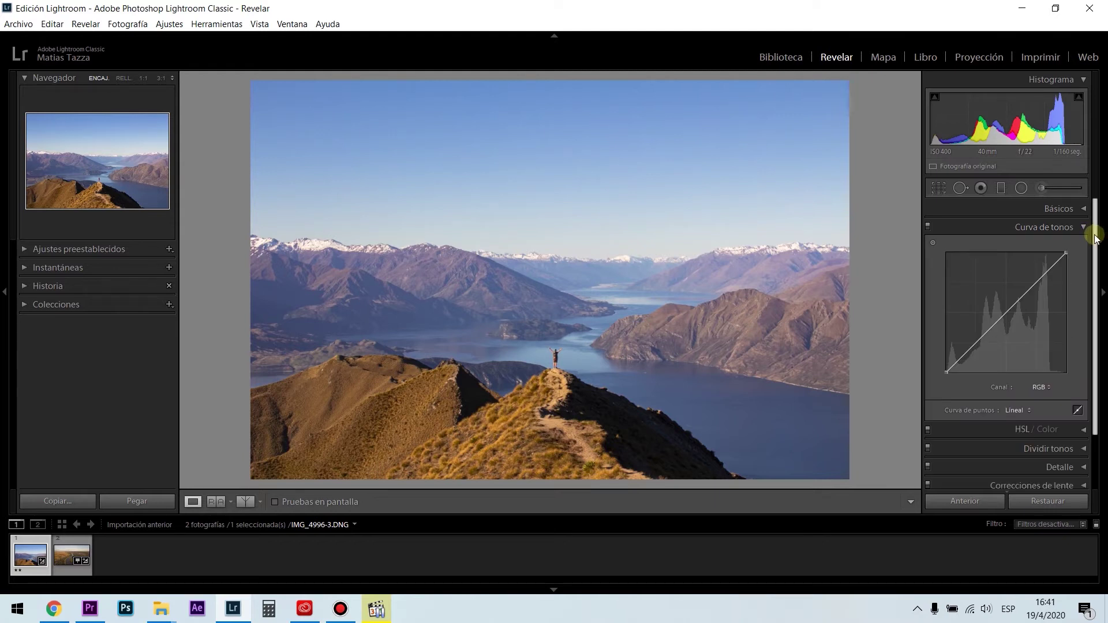
pyautogui.moveTo(1096, 238); pyautogui.dragTo(1096, 247)
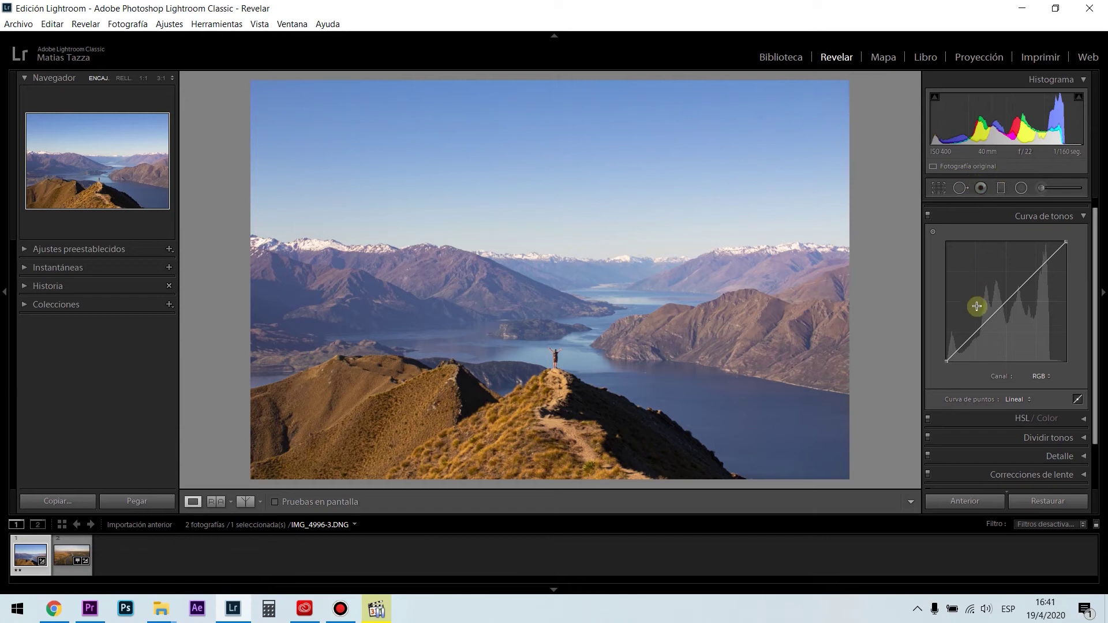
pyautogui.click(1007, 302)
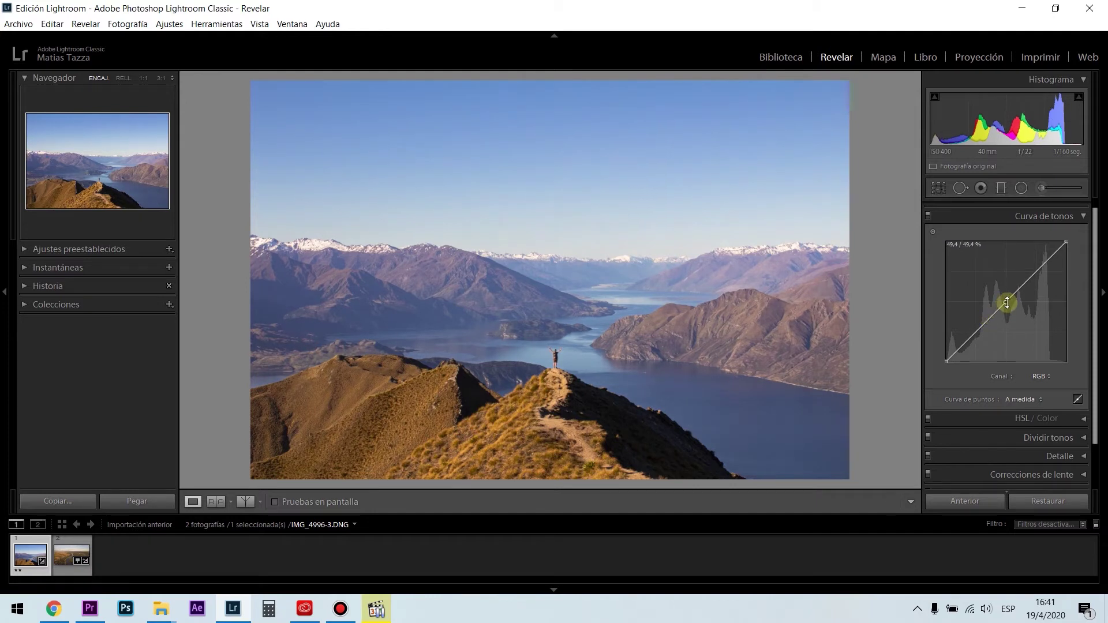
pyautogui.click(976, 331)
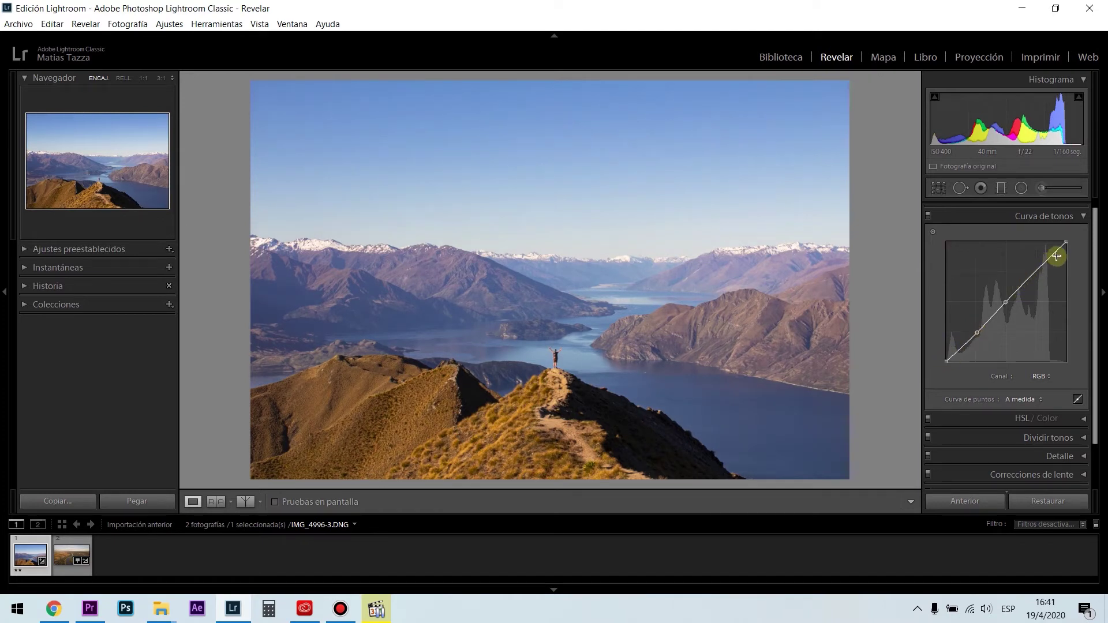
pyautogui.click(1039, 271)
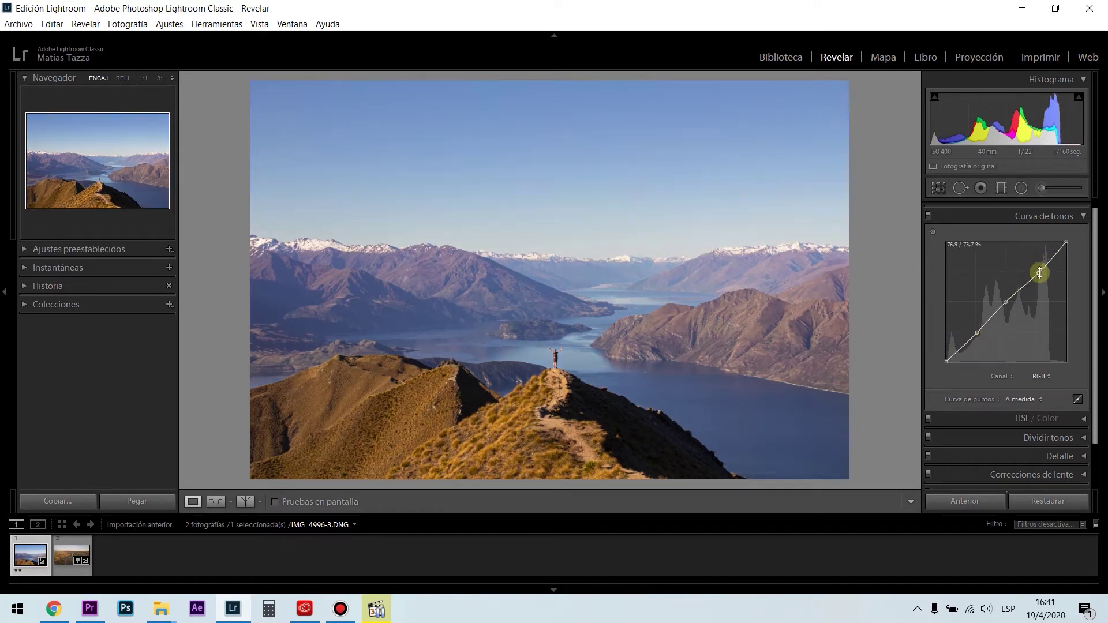
# Step: Remove the highlight and midtone points, move the shadow point to about 27.8 / 24.3 %, and delete it too
pyautogui.doubleClick(1040, 274)
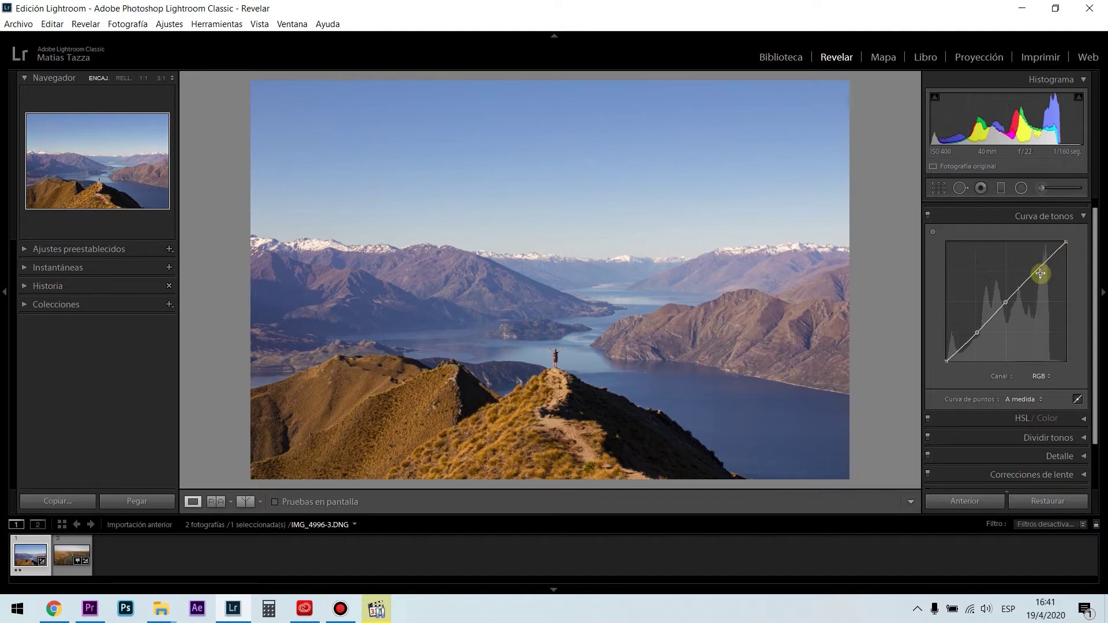
pyautogui.doubleClick(1006, 302)
pyautogui.moveTo(980, 332); pyautogui.dragTo(979, 333)
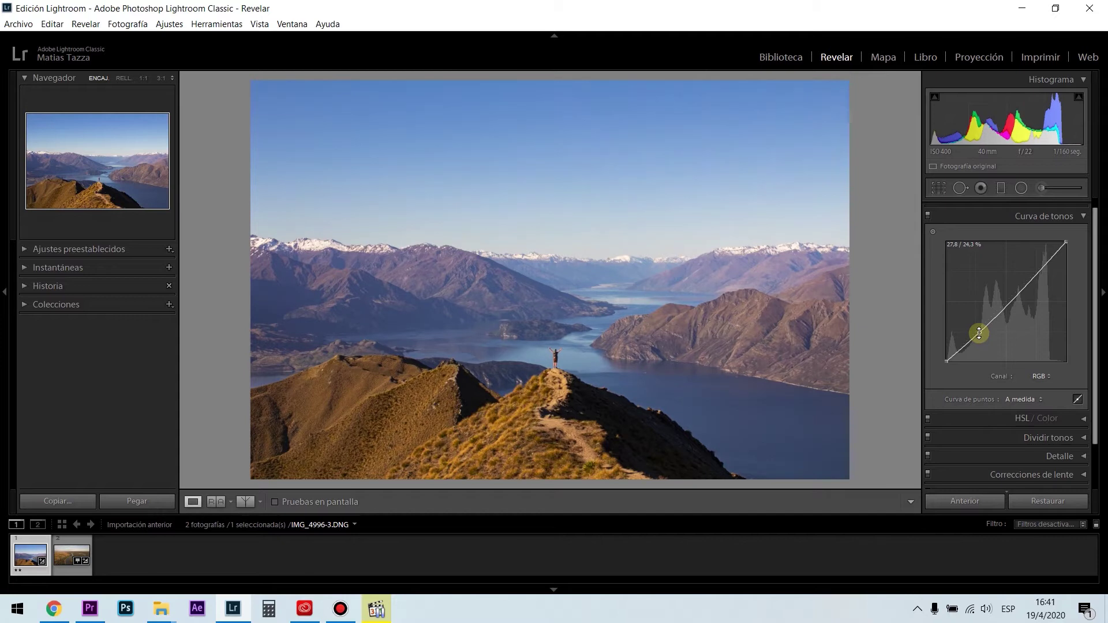
pyautogui.doubleClick(979, 334)
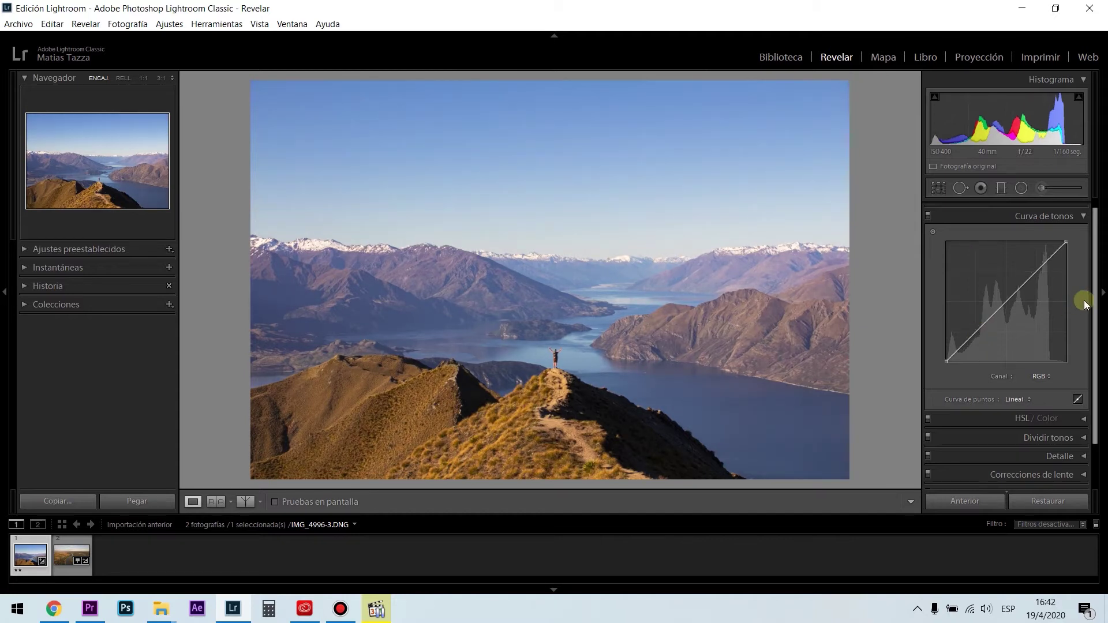
# Step: Try a midtone point and a raised shadow point on the RGB tone curve, and remove both
pyautogui.scroll(-1, 1095, 306)
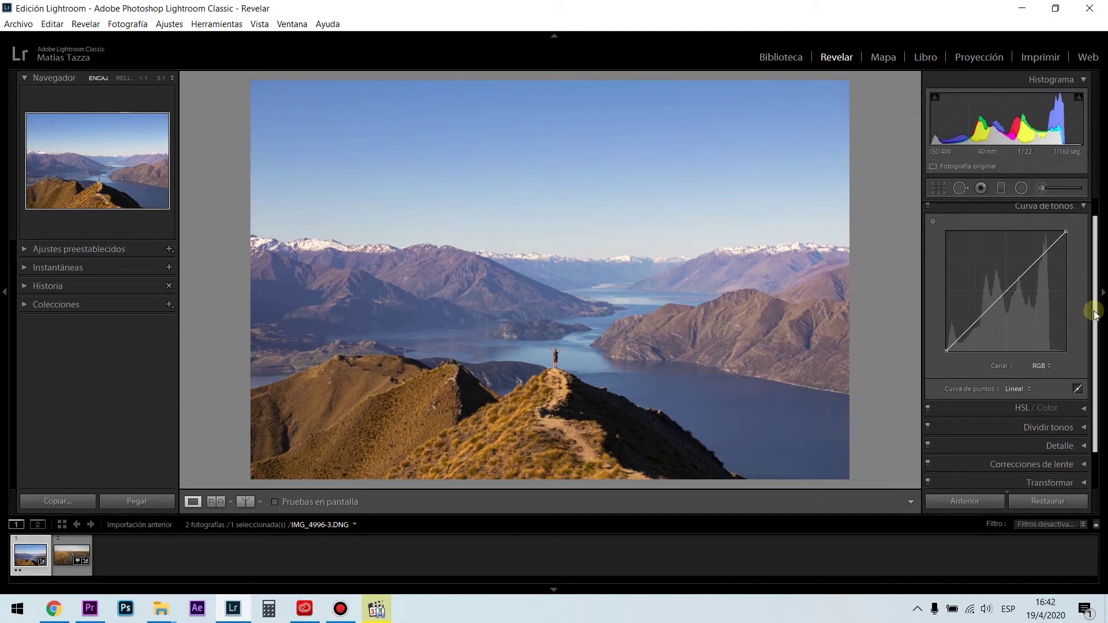
pyautogui.click(1006, 293)
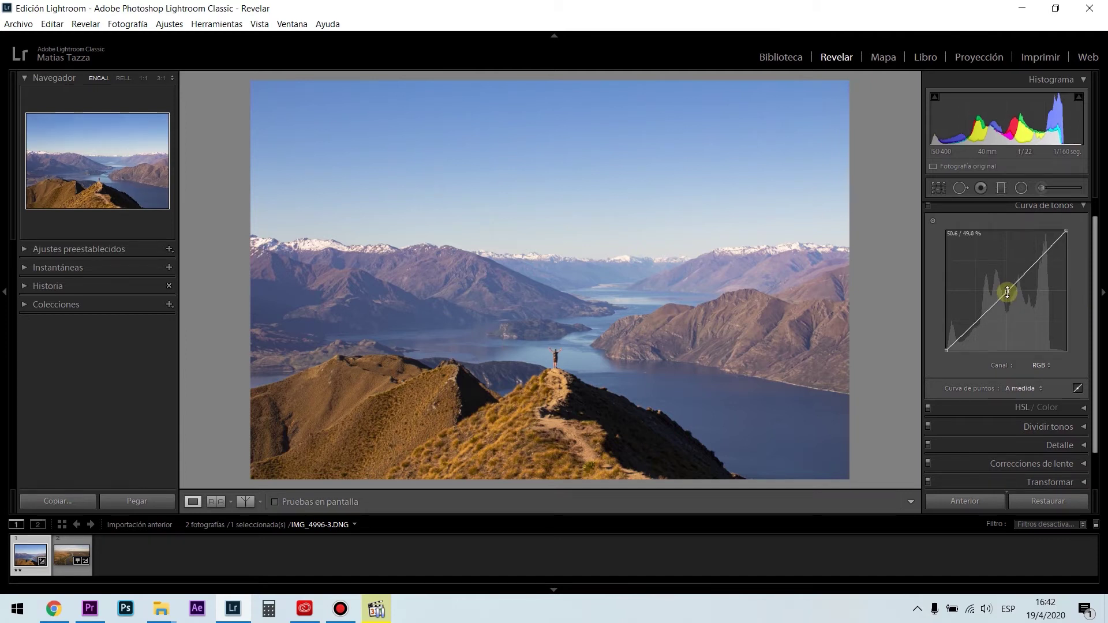
pyautogui.moveTo(1006, 292); pyautogui.dragTo(976, 312)
pyautogui.click(977, 321)
pyautogui.doubleClick(977, 312)
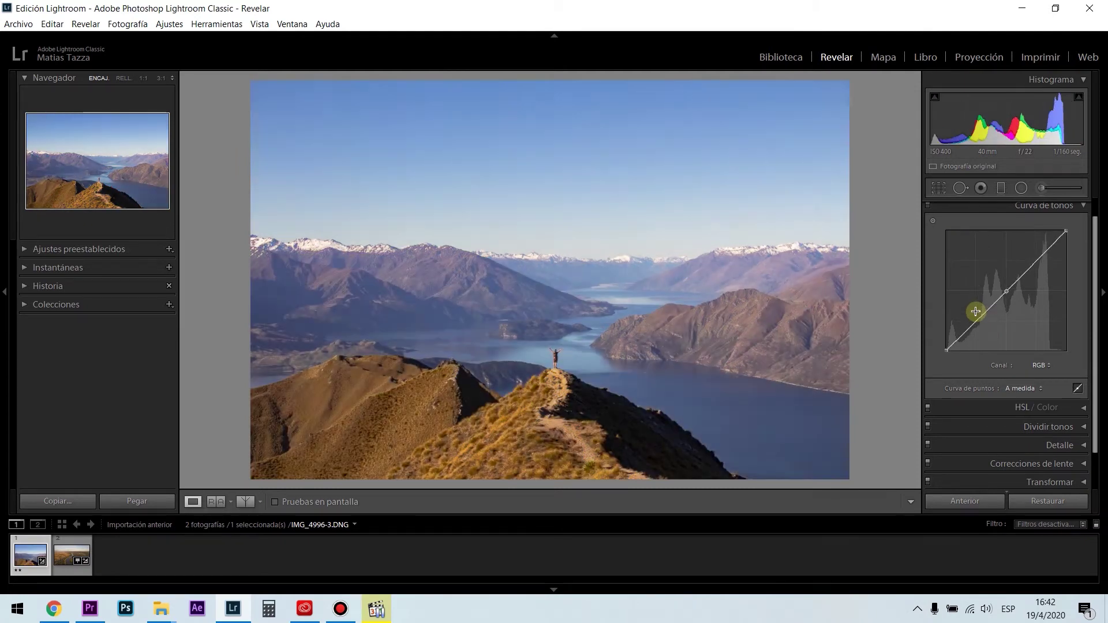
pyautogui.doubleClick(1008, 291)
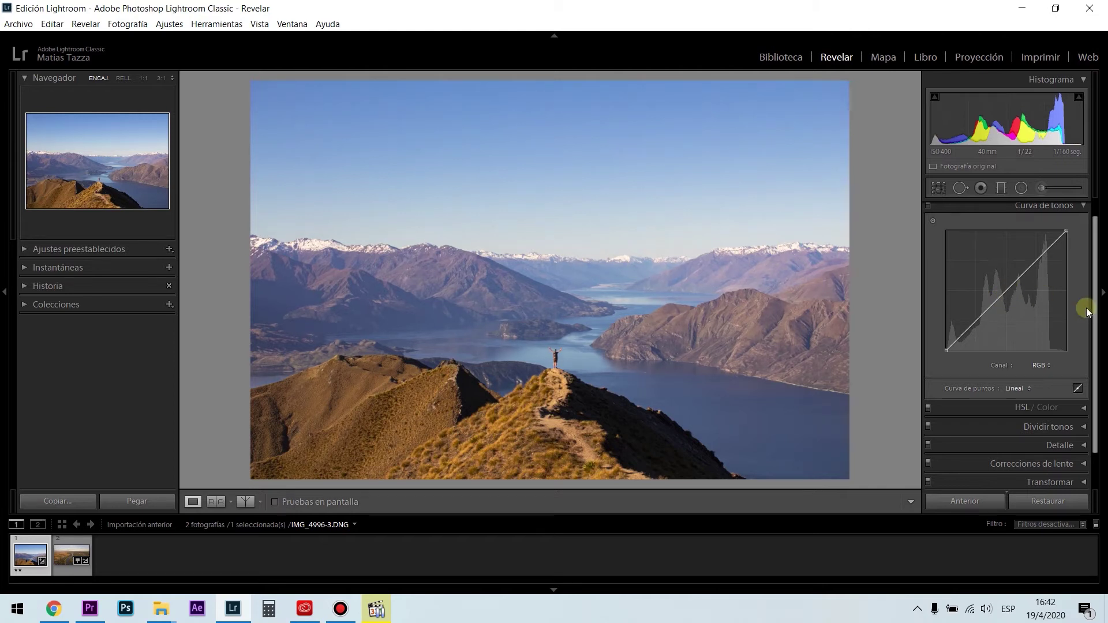
# Step: Collapse the Curva de tonos section and expand the HSL / Color section
pyautogui.scroll(1, 1096, 299)
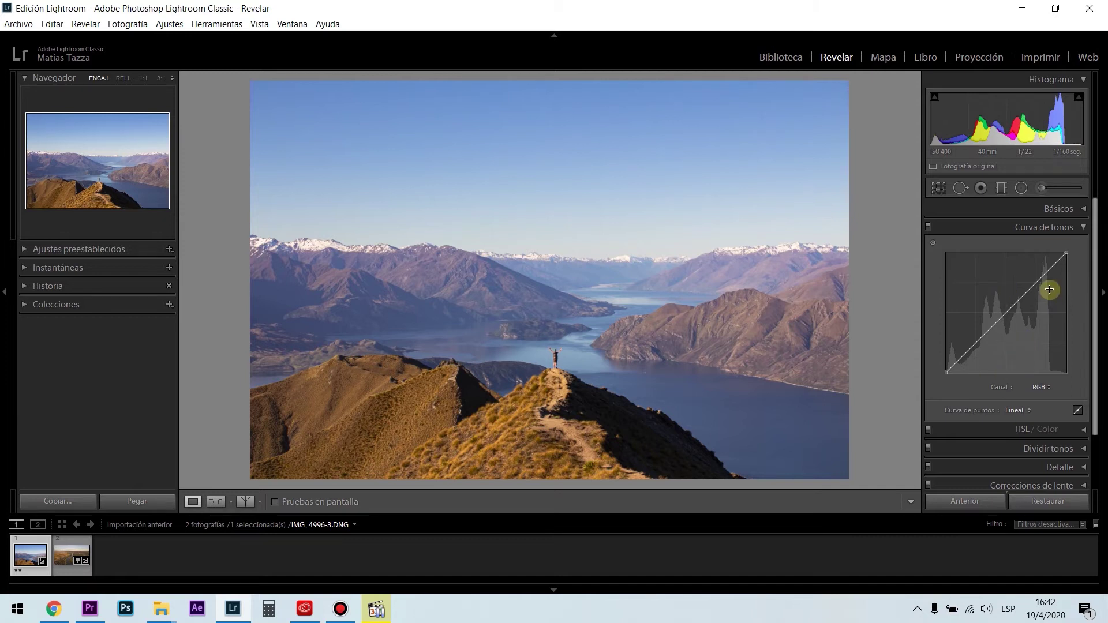
pyautogui.click(1077, 230)
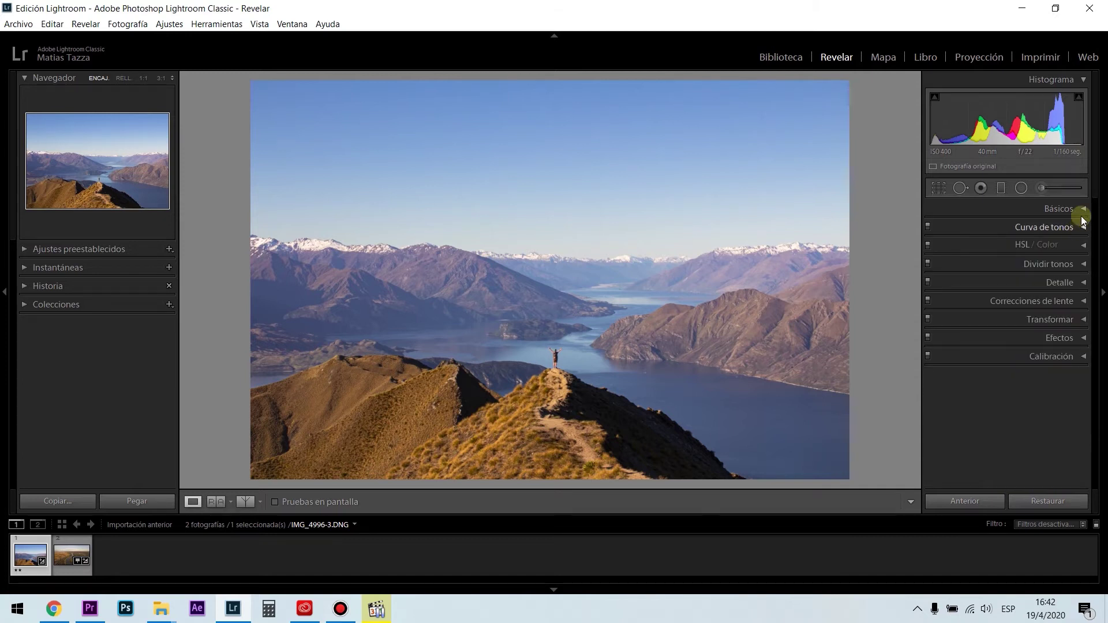
pyautogui.click(1084, 210)
pyautogui.click(1085, 211)
pyautogui.click(1081, 245)
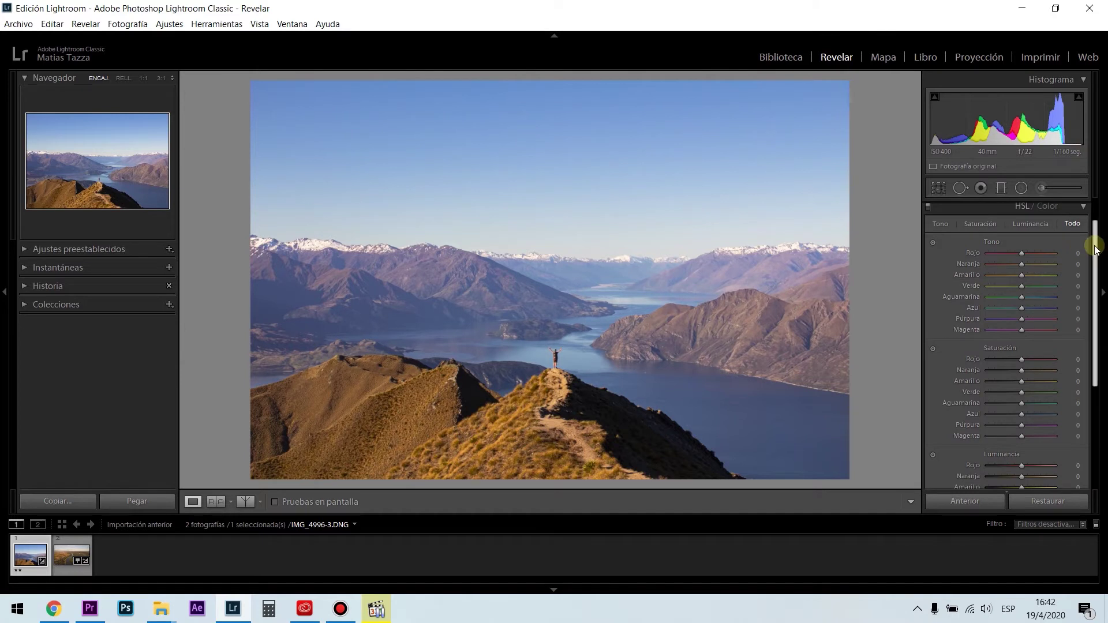
# Step: Switch the HSL / Color section to its Color view
pyautogui.scroll(1, 1097, 238)
pyautogui.moveTo(1097, 237); pyautogui.dragTo(1097, 228)
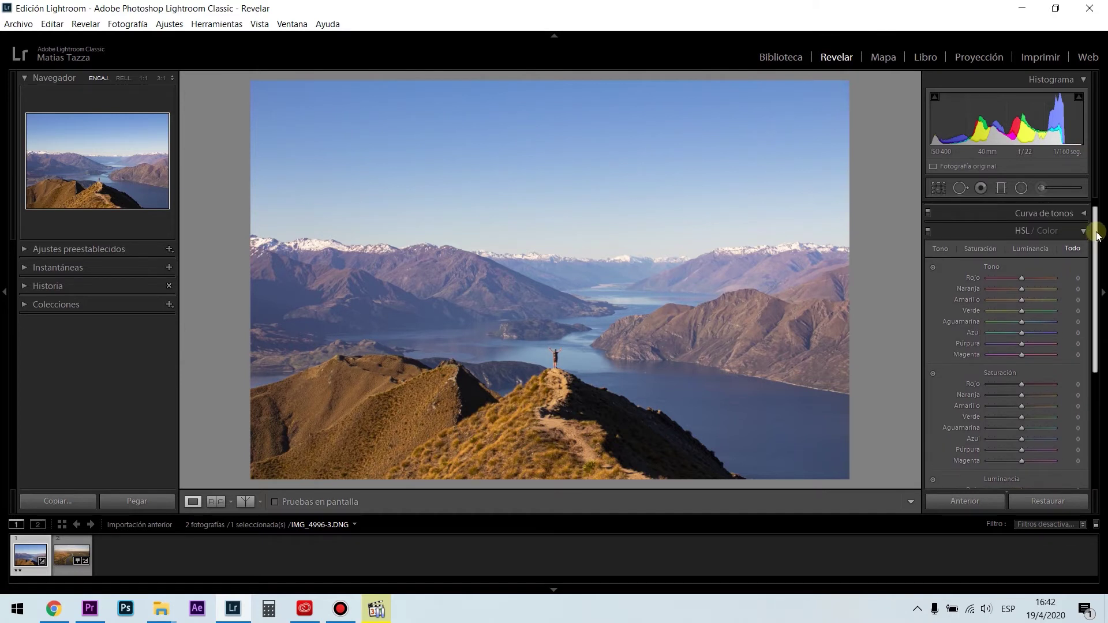
pyautogui.click(1047, 230)
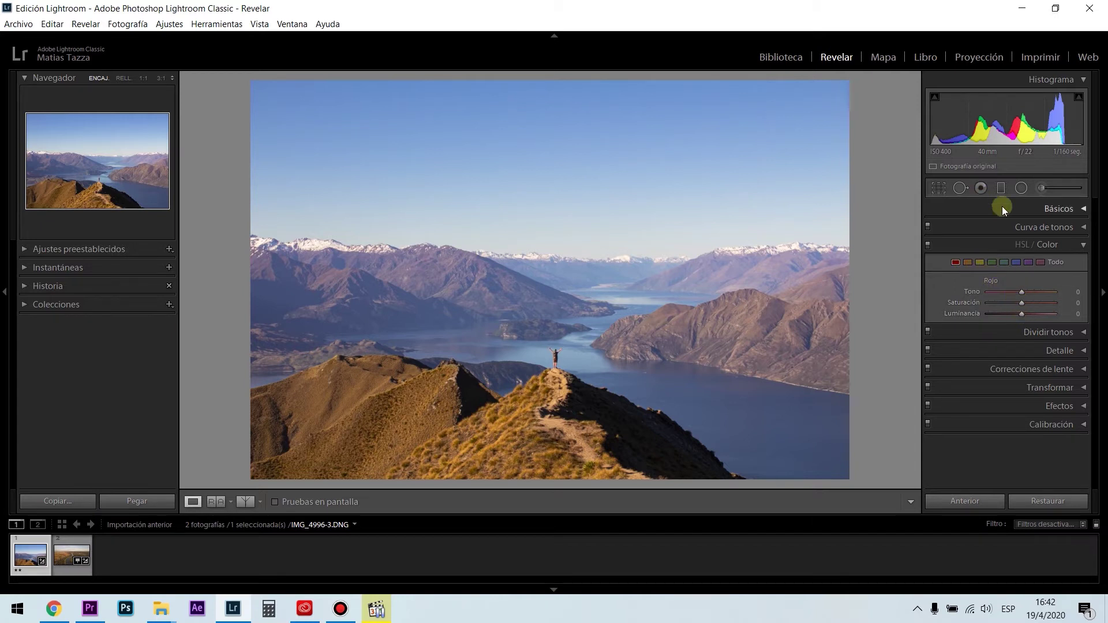
# Step: Switch the HSL / Color section to its HSL view and browse the Tono, Saturación and Luminancia sliders
pyautogui.click(1020, 244)
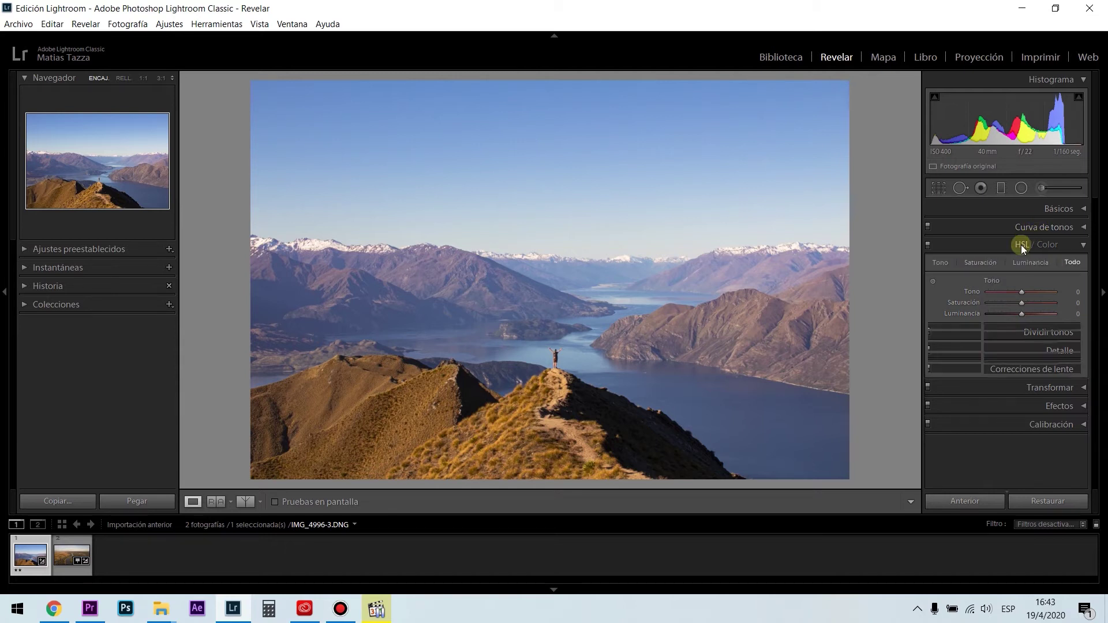
pyautogui.moveTo(1095, 248); pyautogui.dragTo(1104, 293)
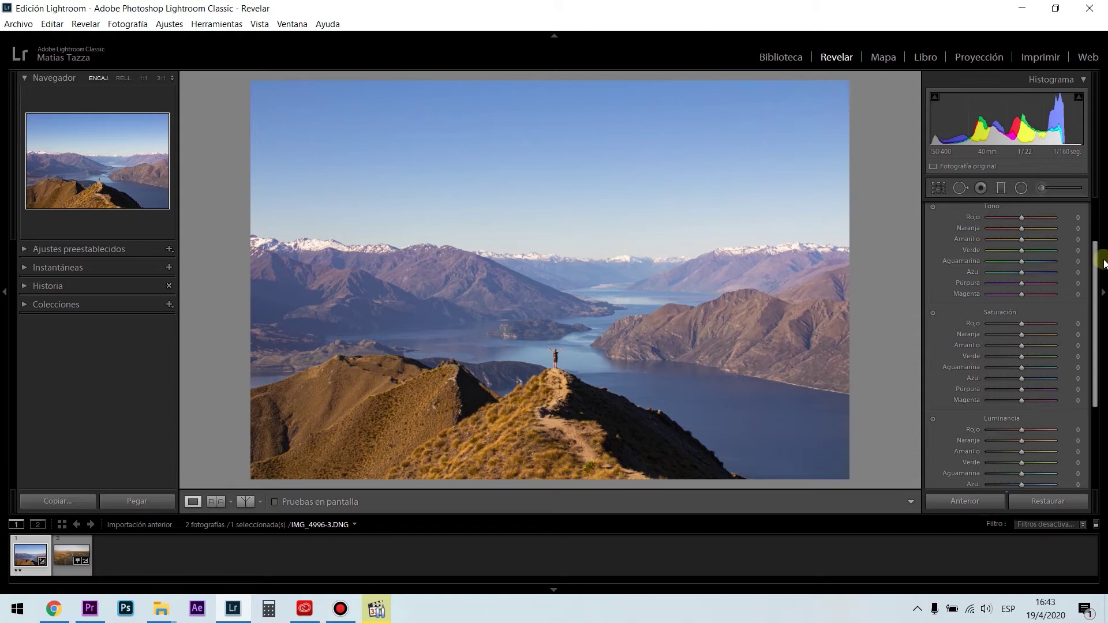
pyautogui.moveTo(1097, 264); pyautogui.dragTo(1094, 284)
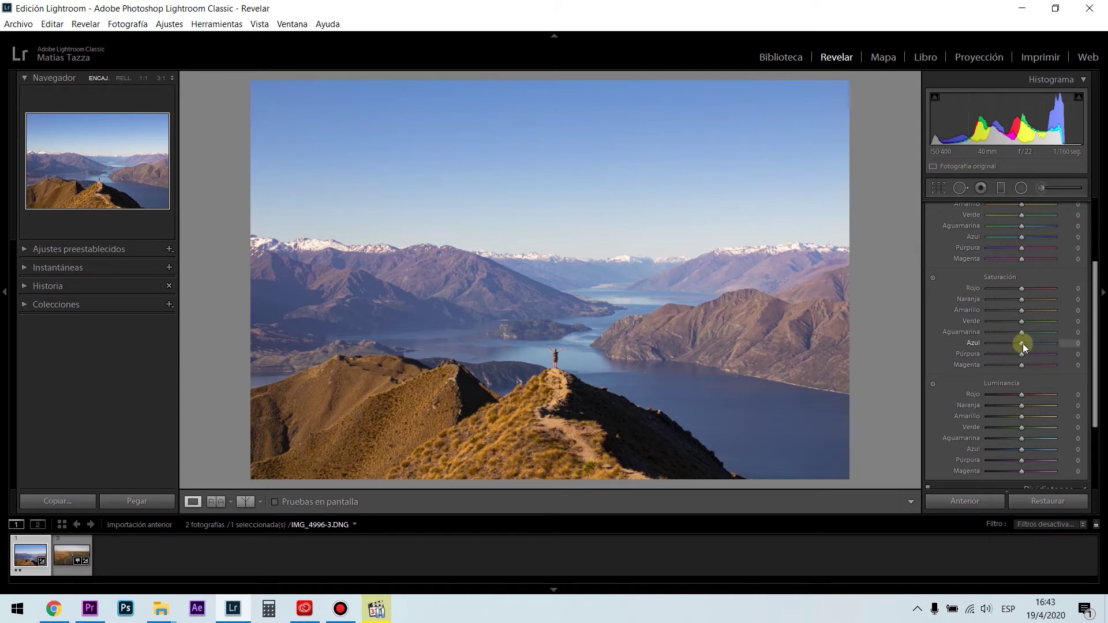
# Step: Expand the Básicos section, try the overall Saturación at +54, reset it, and collapse the section
pyautogui.moveTo(1096, 367); pyautogui.dragTo(1096, 280)
pyautogui.click(1082, 211)
pyautogui.moveTo(1096, 215); pyautogui.dragTo(1098, 249)
pyautogui.moveTo(1028, 401); pyautogui.dragTo(1041, 401)
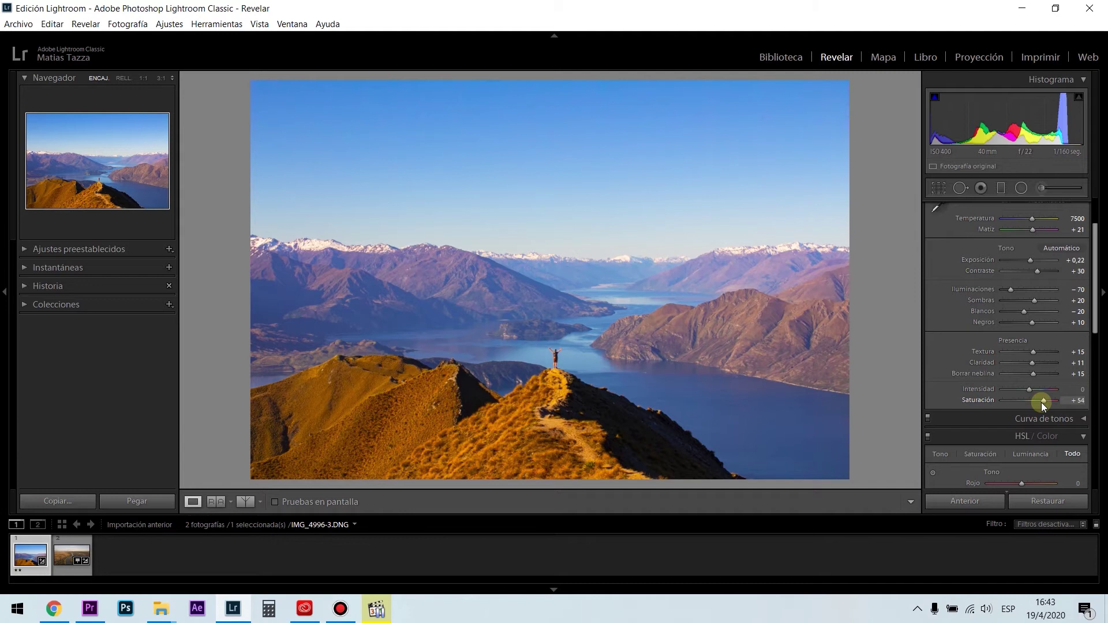
pyautogui.doubleClick(1041, 403)
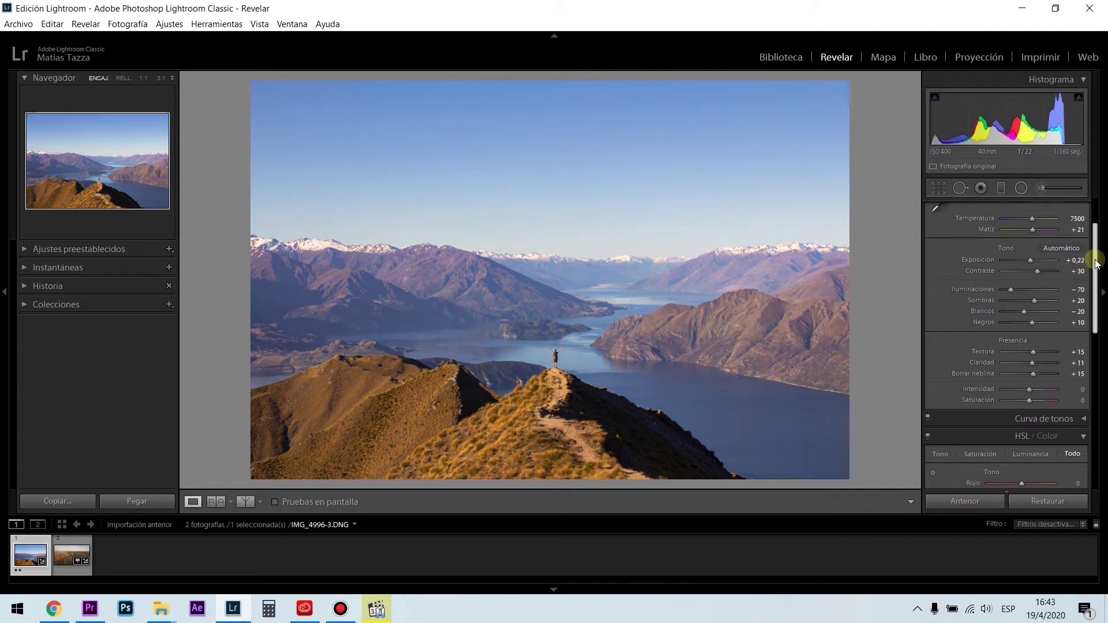
pyautogui.scroll(2, 1096, 242)
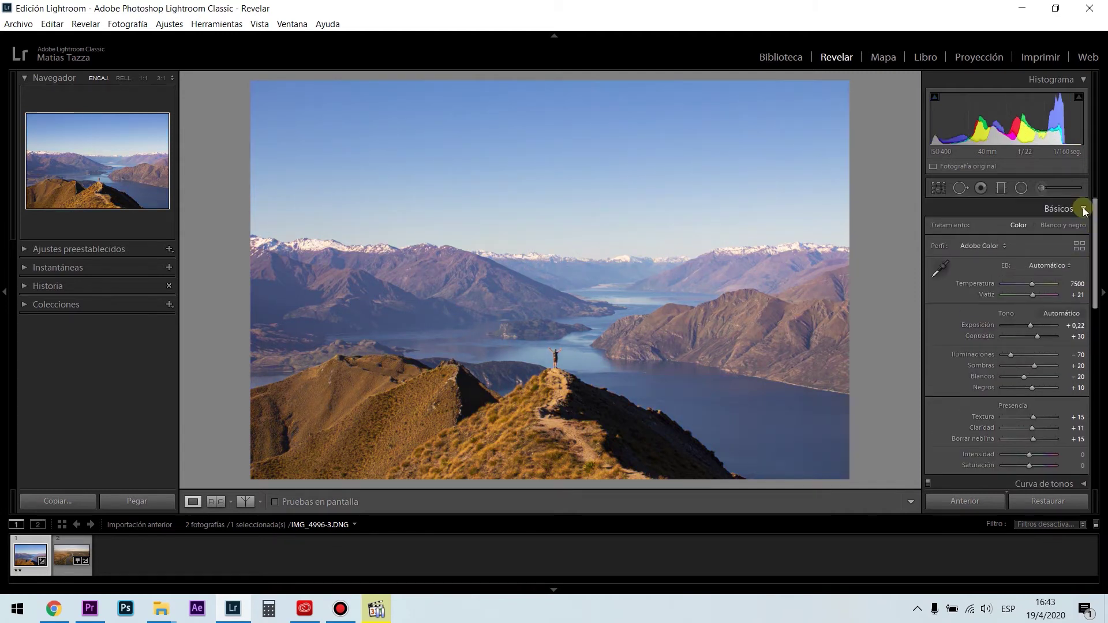
pyautogui.click(1084, 209)
# Step: Try lowering the Amarillo and Azul saturation and shifting the Azul hue to +72, resetting each slider
pyautogui.moveTo(1096, 219); pyautogui.dragTo(1096, 273)
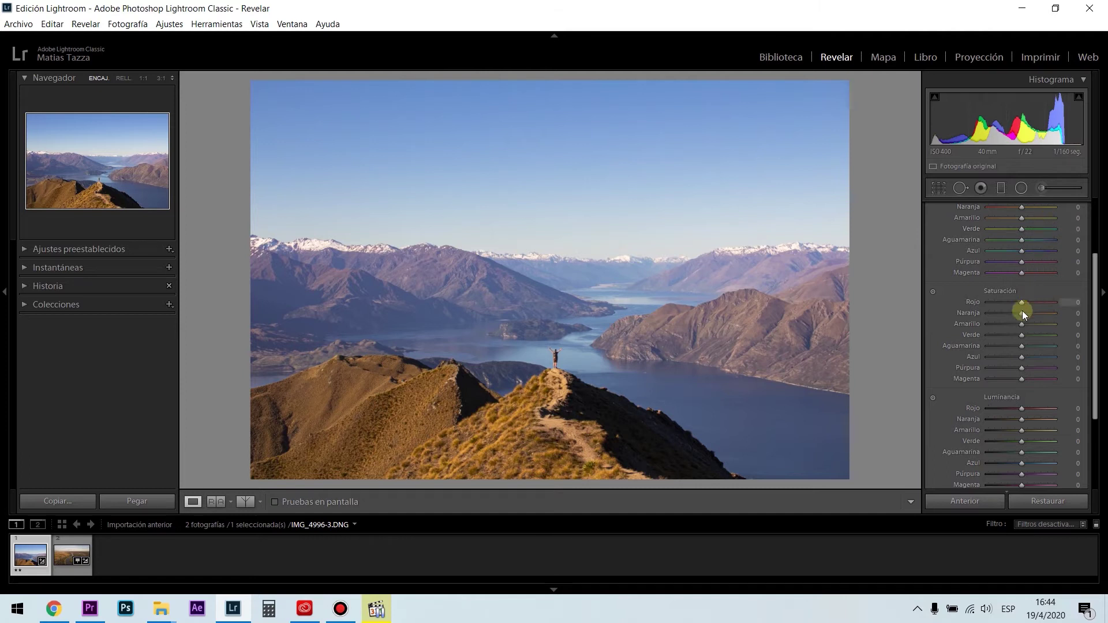
pyautogui.moveTo(1020, 324); pyautogui.dragTo(996, 324)
pyautogui.moveTo(1021, 355)
pyautogui.mouseDown()
pyautogui.moveTo(1035, 358)
pyautogui.moveTo(1000, 355)
pyautogui.moveTo(1030, 362)
pyautogui.moveTo(1011, 369)
pyautogui.moveTo(1046, 364)
pyautogui.moveTo(1019, 362)
pyautogui.mouseUp()
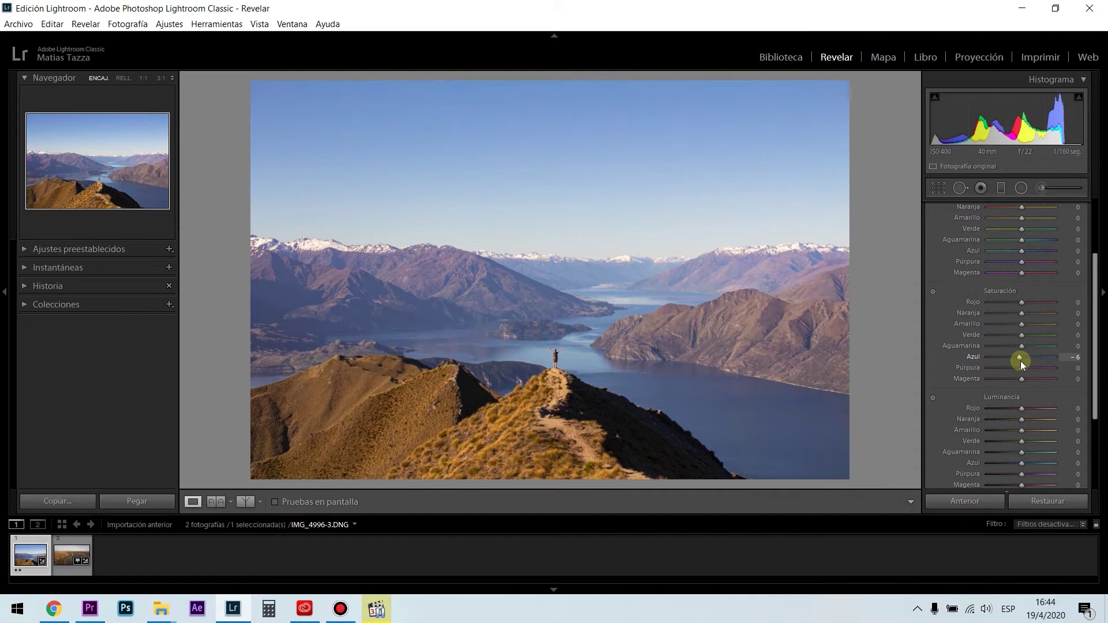
pyautogui.doubleClick(1019, 358)
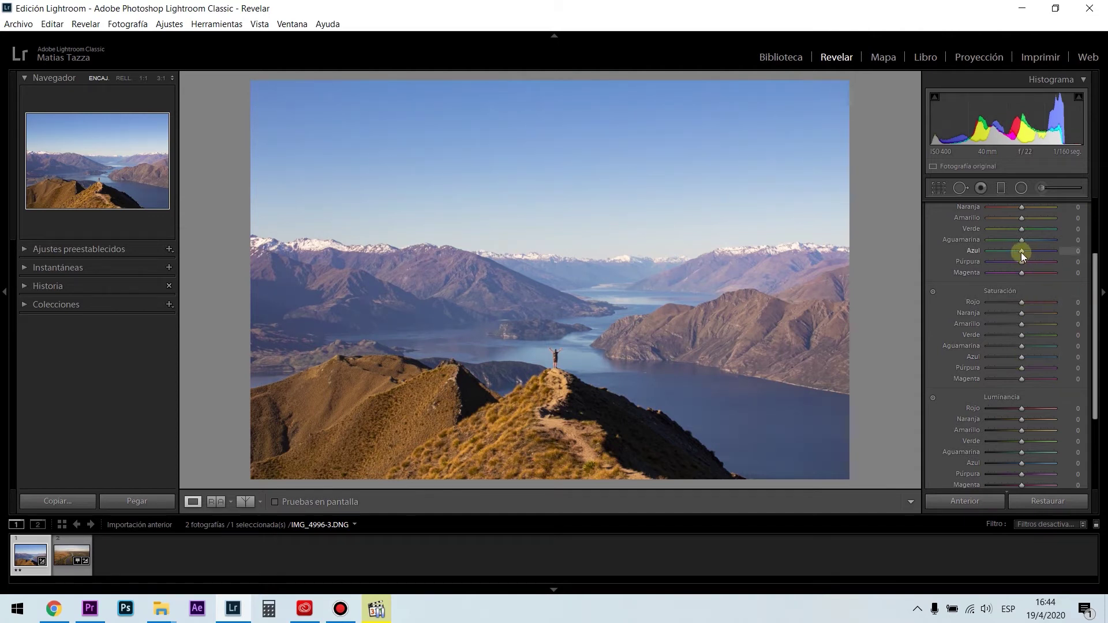
pyautogui.moveTo(1020, 252); pyautogui.dragTo(1045, 252)
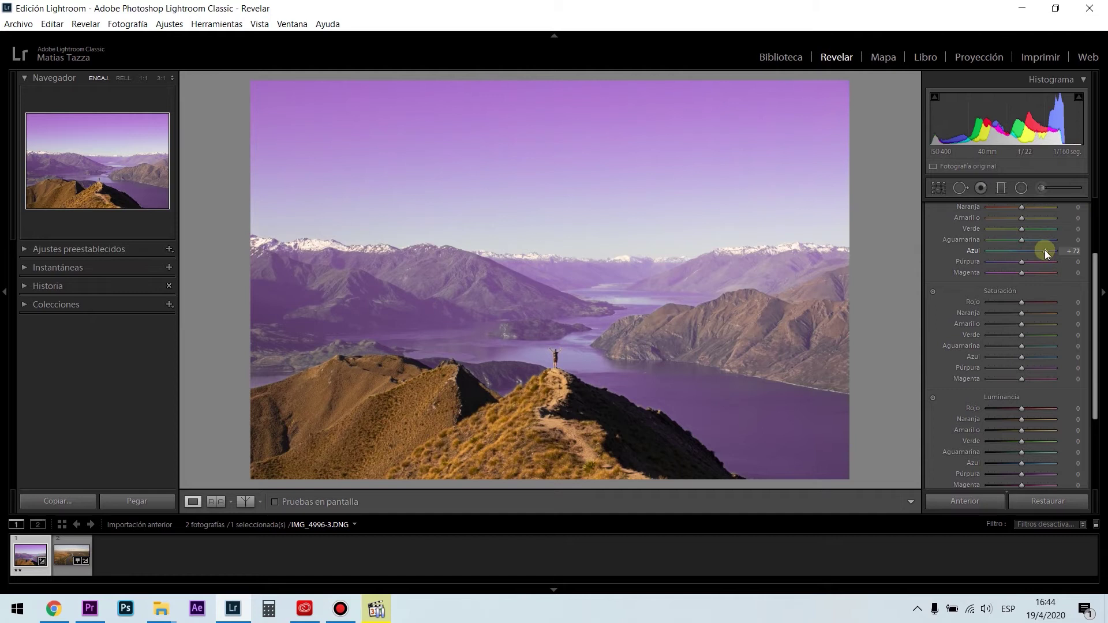
pyautogui.doubleClick(1045, 251)
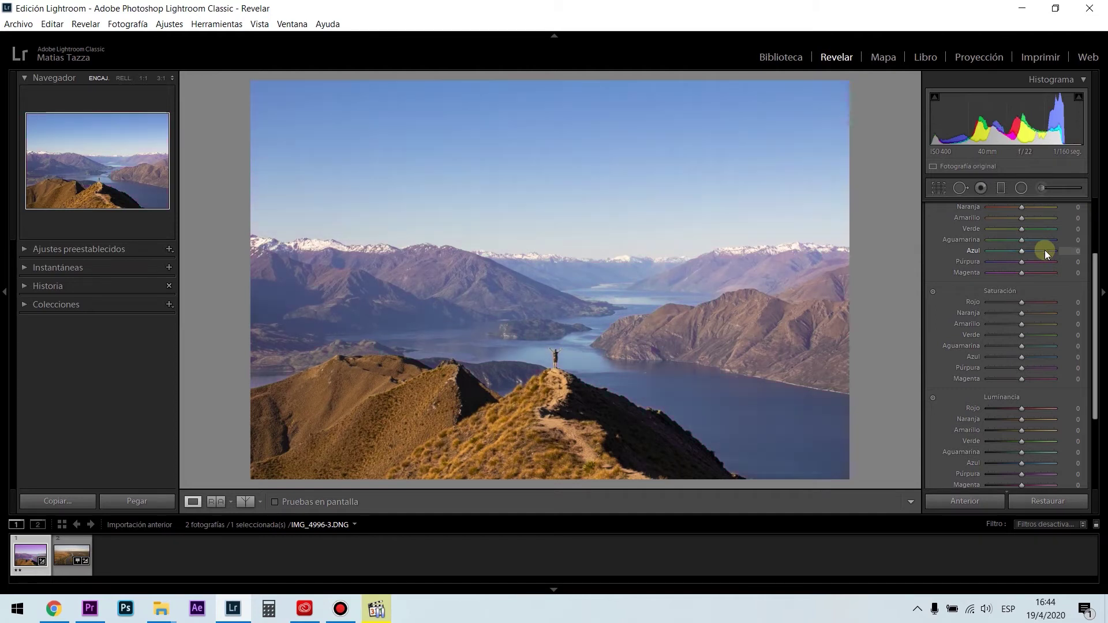
pyautogui.click(1099, 371)
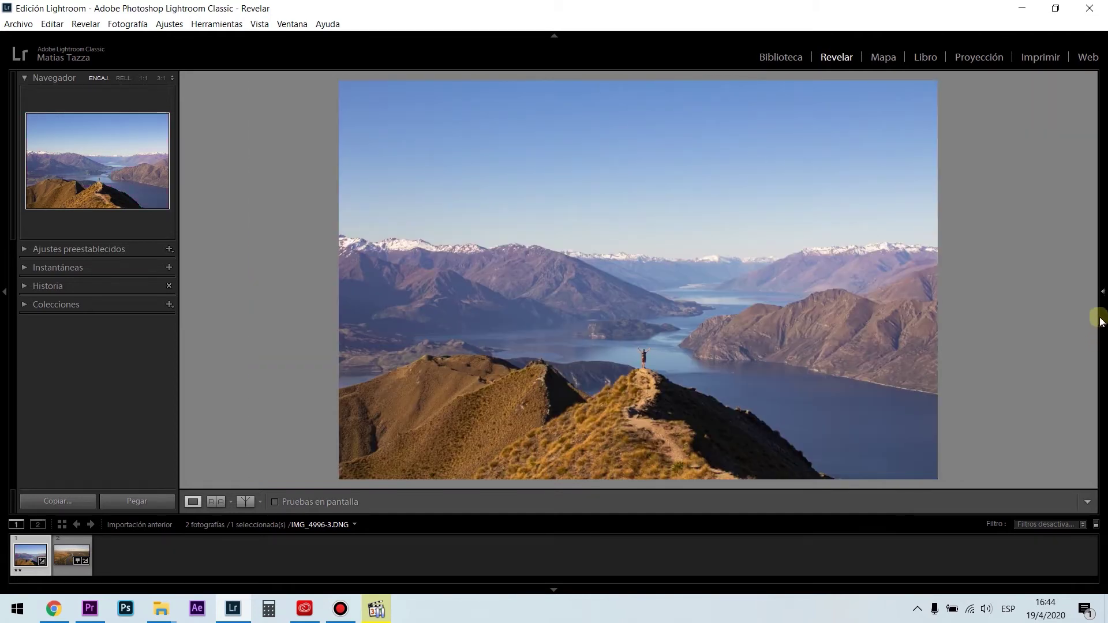
pyautogui.moveTo(1103, 305)
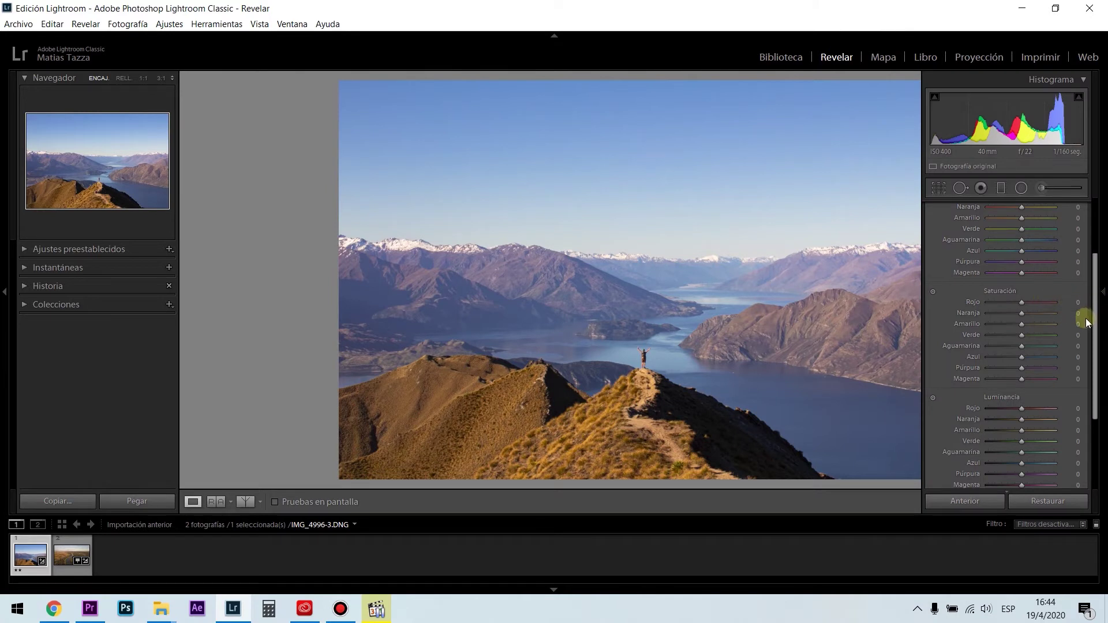
pyautogui.moveTo(1096, 327)
pyautogui.mouseDown()
pyautogui.moveTo(1091, 279)
pyautogui.moveTo(1091, 323)
pyautogui.mouseUp()
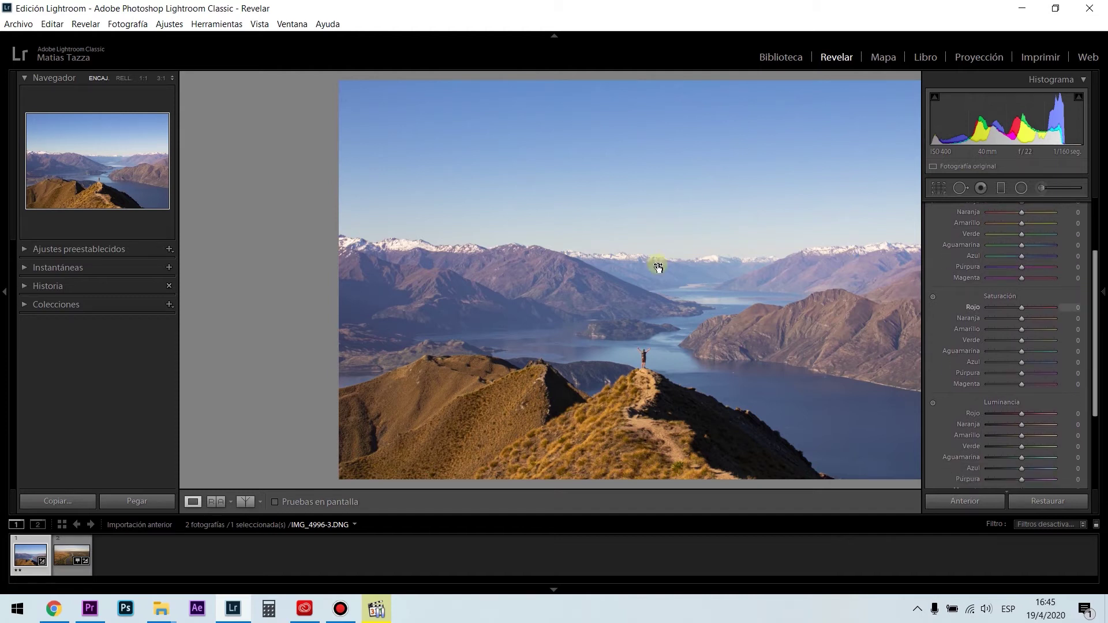
pyautogui.press('F8')
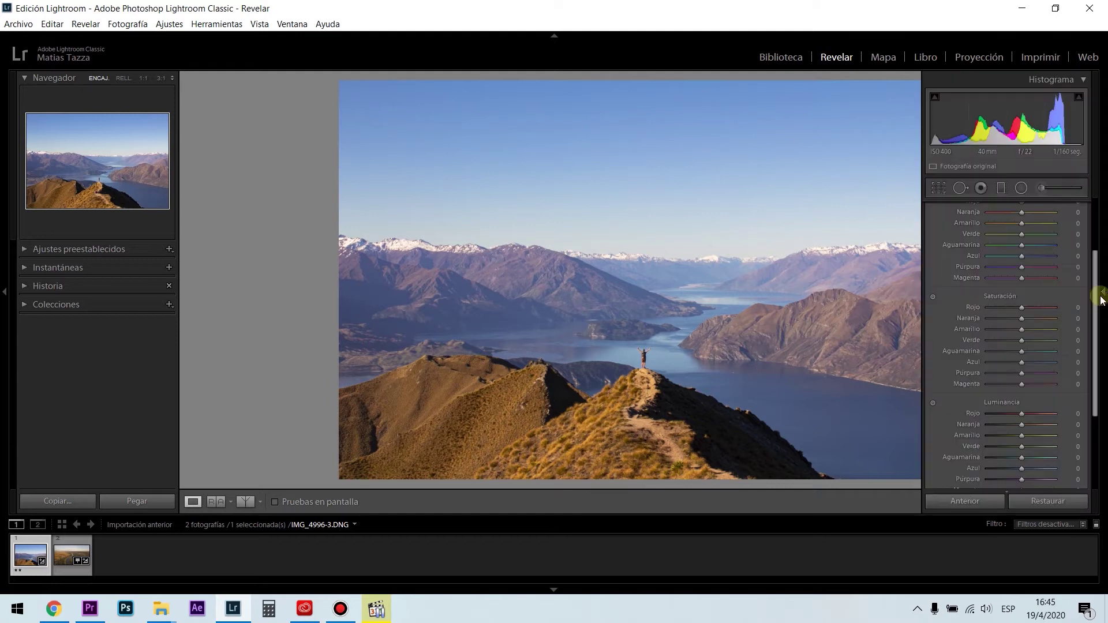
pyautogui.click(1101, 297)
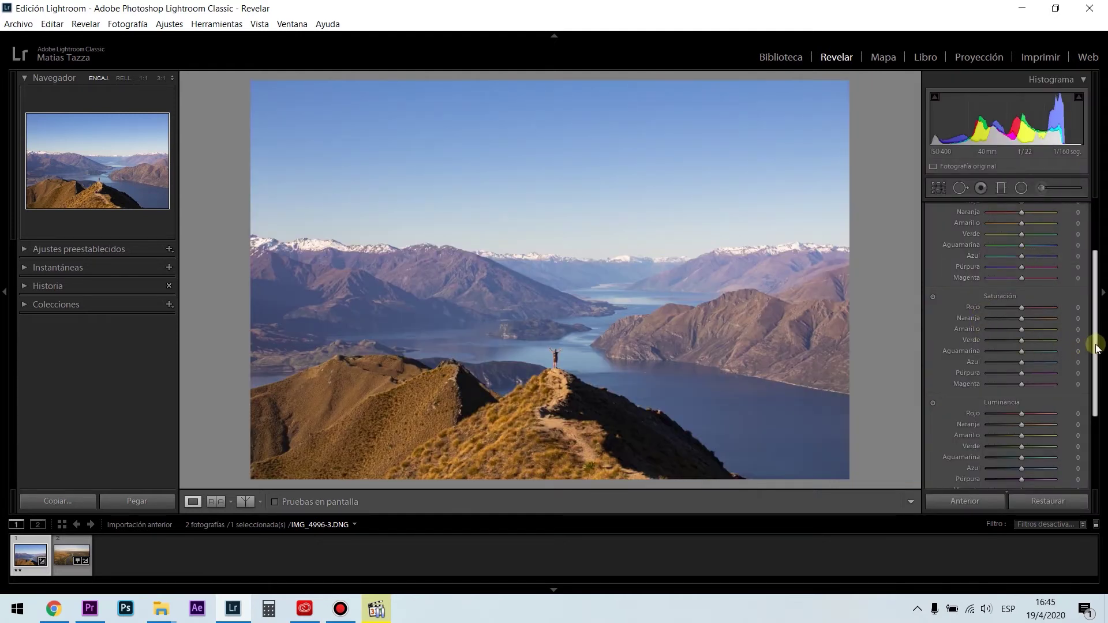
# Step: Try the Naranja saturation at +100, inspect the brown mountain beyond the lake up close, and reset the slider
pyautogui.moveTo(1096, 349)
pyautogui.mouseDown()
pyautogui.moveTo(1096, 388)
pyautogui.moveTo(1095, 364)
pyautogui.mouseUp()
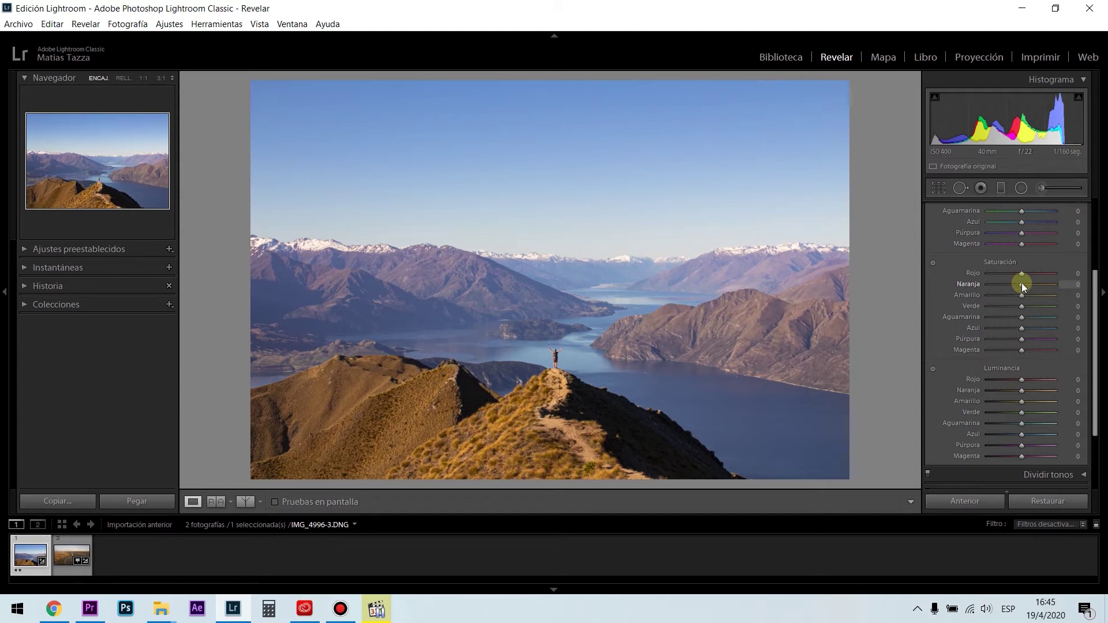
pyautogui.moveTo(1021, 284); pyautogui.dragTo(1069, 286)
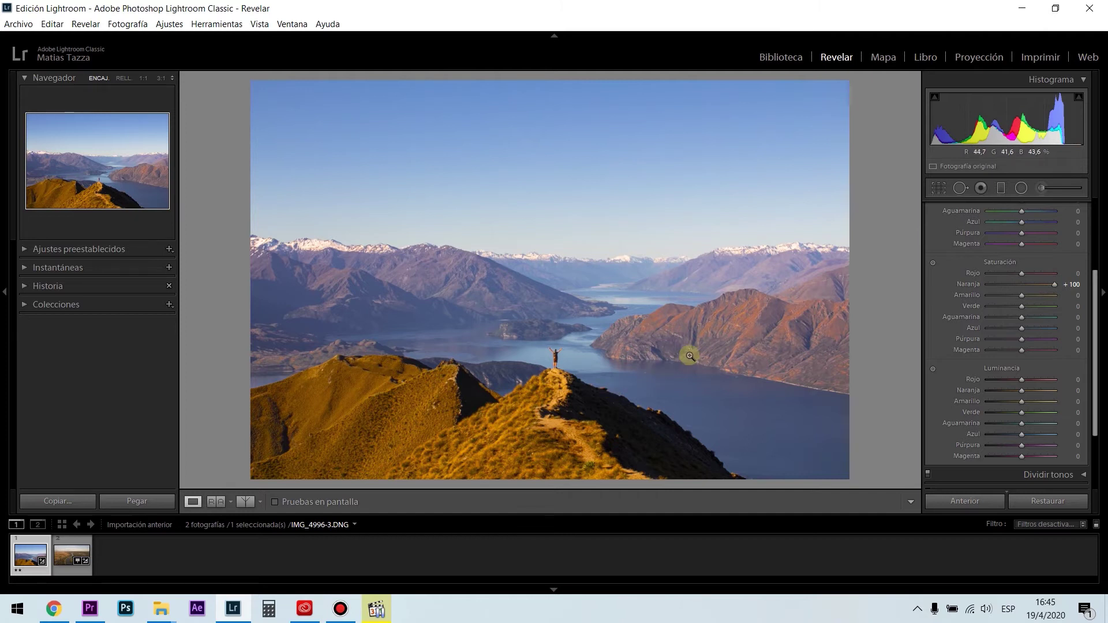
pyautogui.click(755, 321)
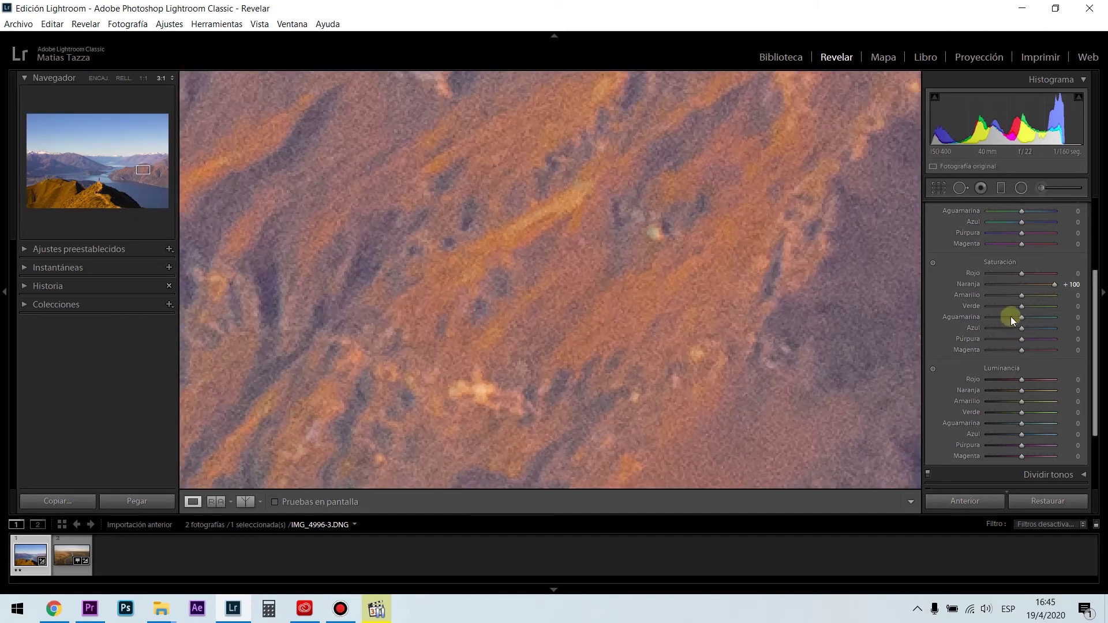
pyautogui.doubleClick(1054, 284)
pyautogui.click(616, 306)
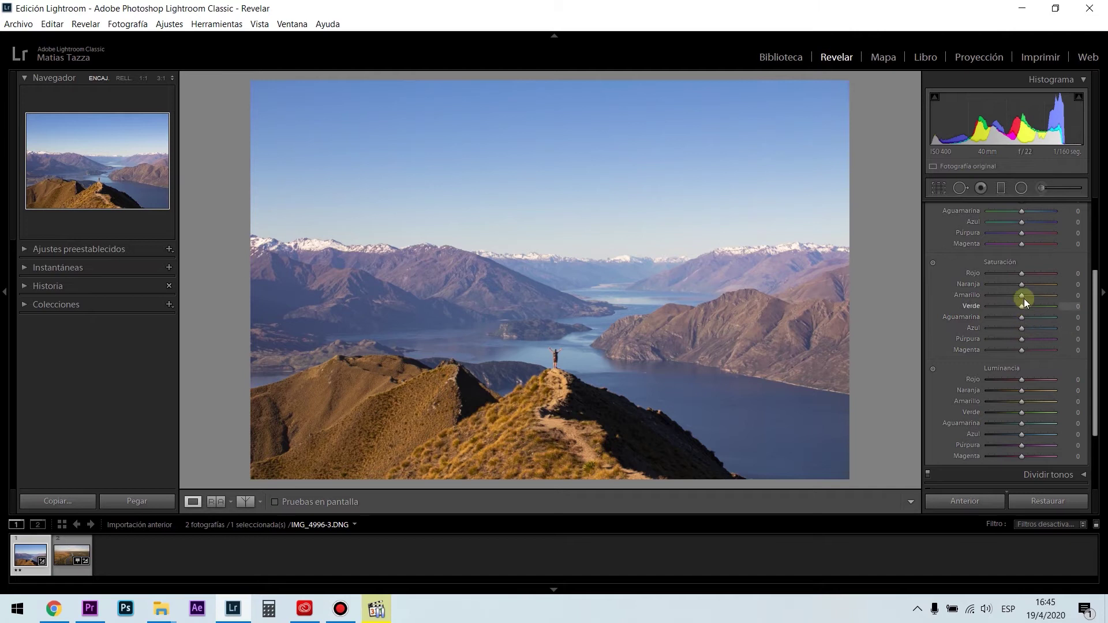
# Step: Try the Naranja saturation at +20 and the Naranja luminance at -100, and reset both
pyautogui.moveTo(1021, 285); pyautogui.dragTo(1029, 284)
pyautogui.moveTo(1024, 390); pyautogui.dragTo(985, 393)
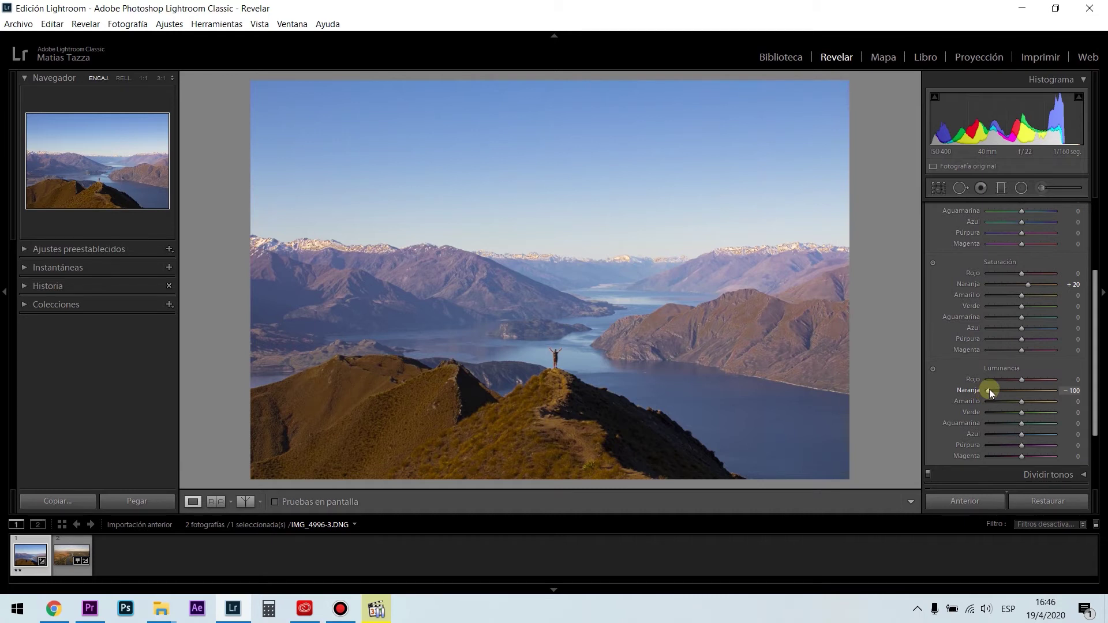
pyautogui.doubleClick(989, 389)
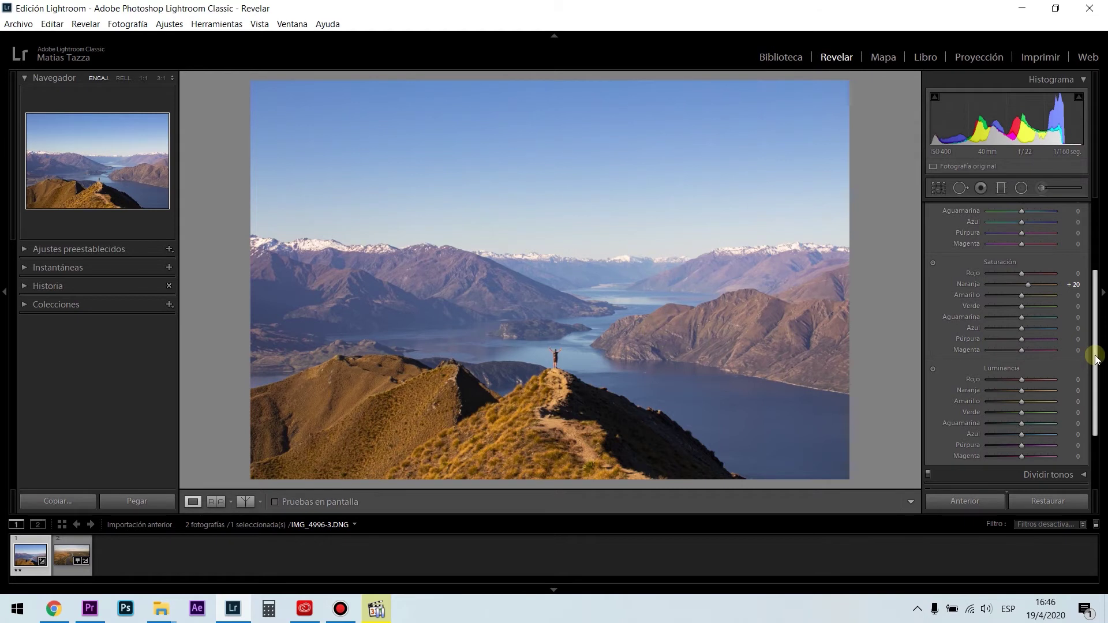
pyautogui.moveTo(1096, 357)
pyautogui.mouseDown()
pyautogui.moveTo(1091, 383)
pyautogui.moveTo(1094, 295)
pyautogui.moveTo(1099, 339)
pyautogui.mouseUp()
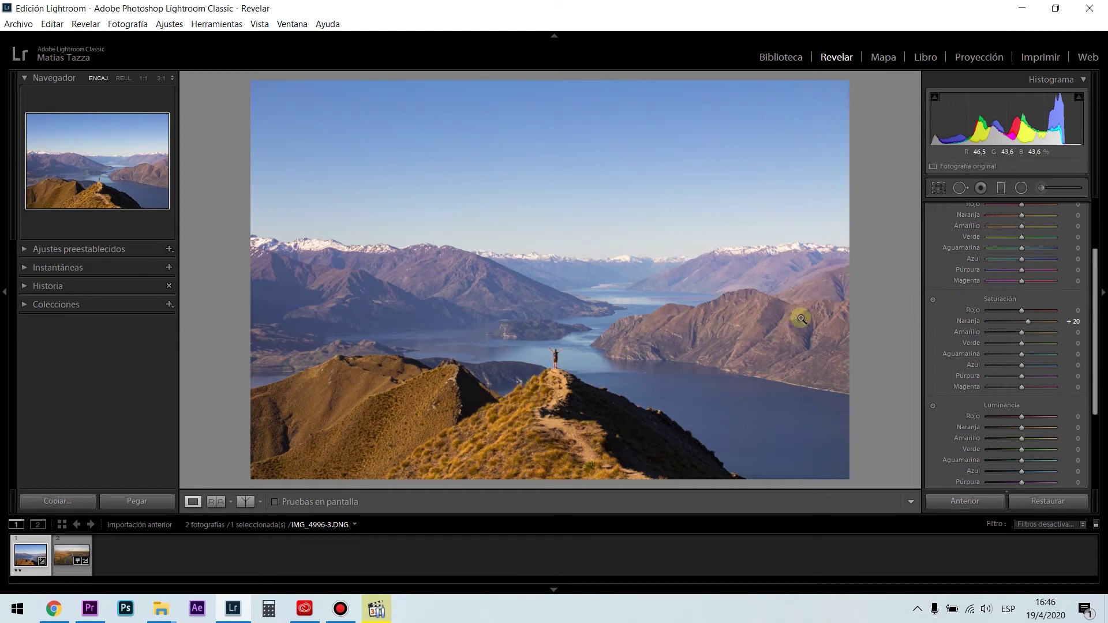
pyautogui.doubleClick(1028, 321)
# Step: Try raising the Azul hue and then the Azul saturation to +67, resetting both sliders
pyautogui.moveTo(1095, 321)
pyautogui.mouseDown()
pyautogui.moveTo(1091, 346)
pyautogui.moveTo(1095, 280)
pyautogui.moveTo(1091, 339)
pyautogui.mouseUp()
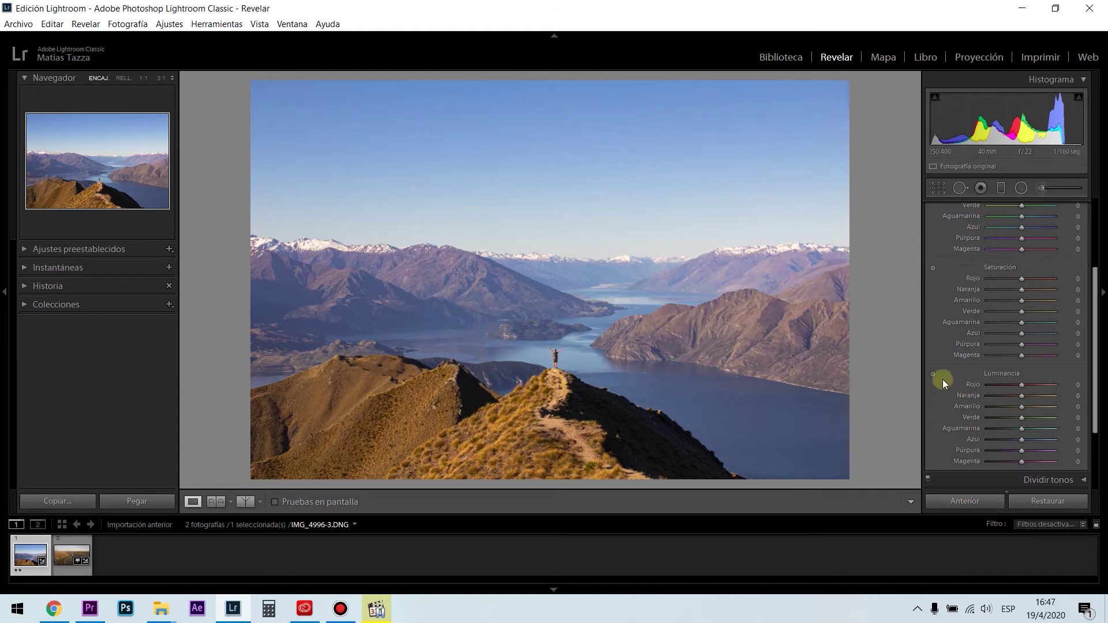
pyautogui.moveTo(1096, 341); pyautogui.dragTo(1097, 313)
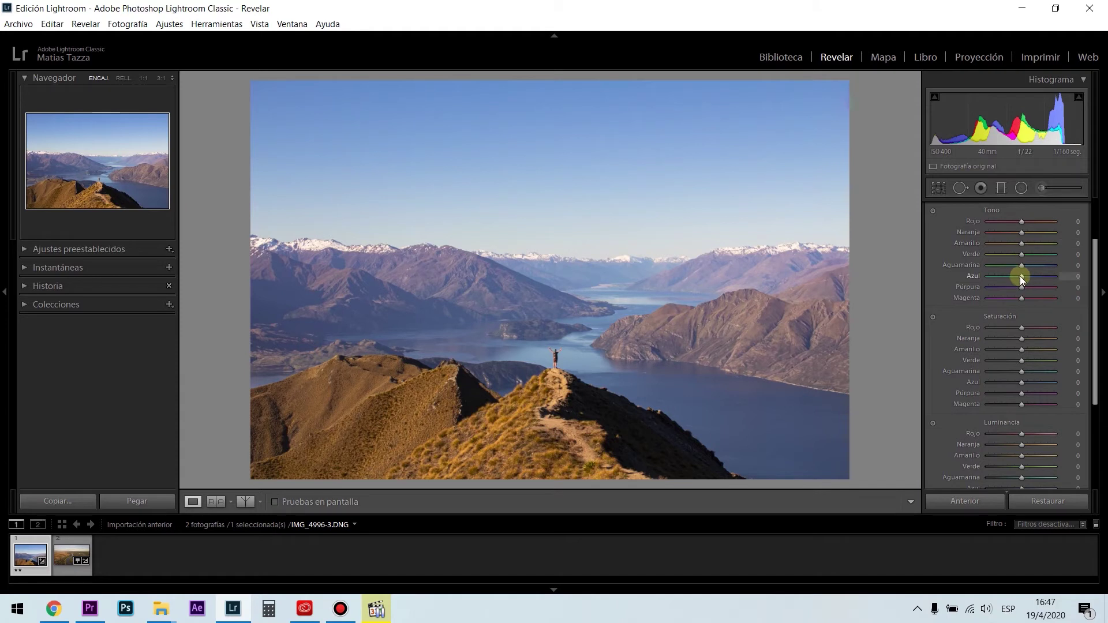
pyautogui.moveTo(1020, 276)
pyautogui.mouseDown()
pyautogui.moveTo(1005, 278)
pyautogui.moveTo(1033, 279)
pyautogui.mouseUp()
pyautogui.doubleClick(1033, 279)
pyautogui.moveTo(1020, 382); pyautogui.dragTo(1043, 385)
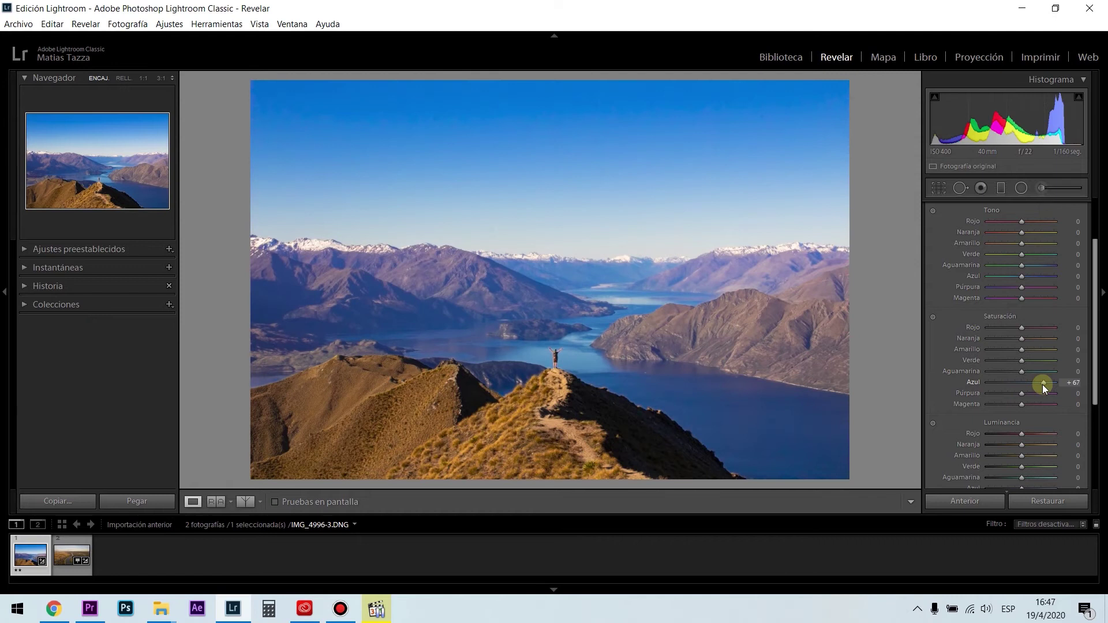
pyautogui.doubleClick(1002, 387)
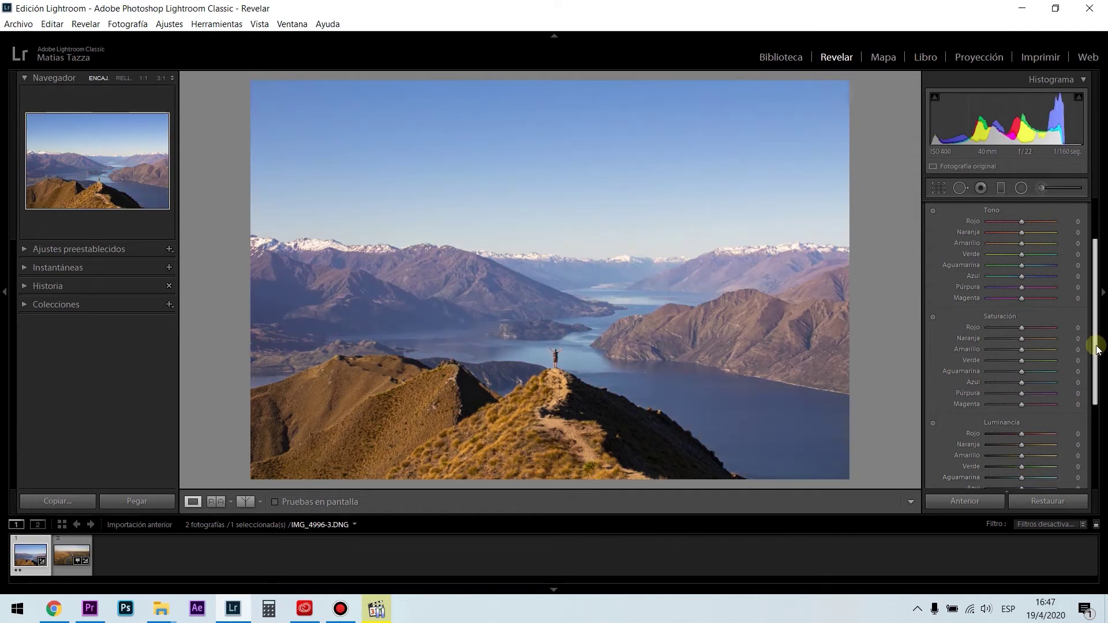
# Step: Try the Azul luminance at +15 and at -30, and undo the last change
pyautogui.moveTo(1091, 351); pyautogui.dragTo(1090, 376)
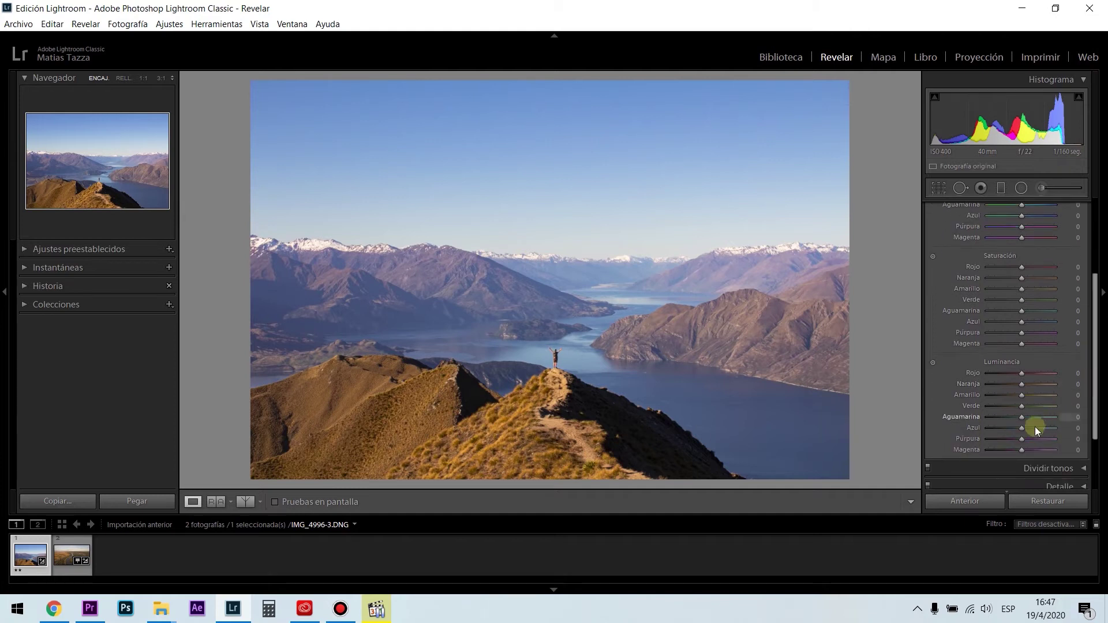
pyautogui.moveTo(1022, 428)
pyautogui.mouseDown()
pyautogui.moveTo(1037, 429)
pyautogui.moveTo(1006, 433)
pyautogui.moveTo(1026, 428)
pyautogui.mouseUp()
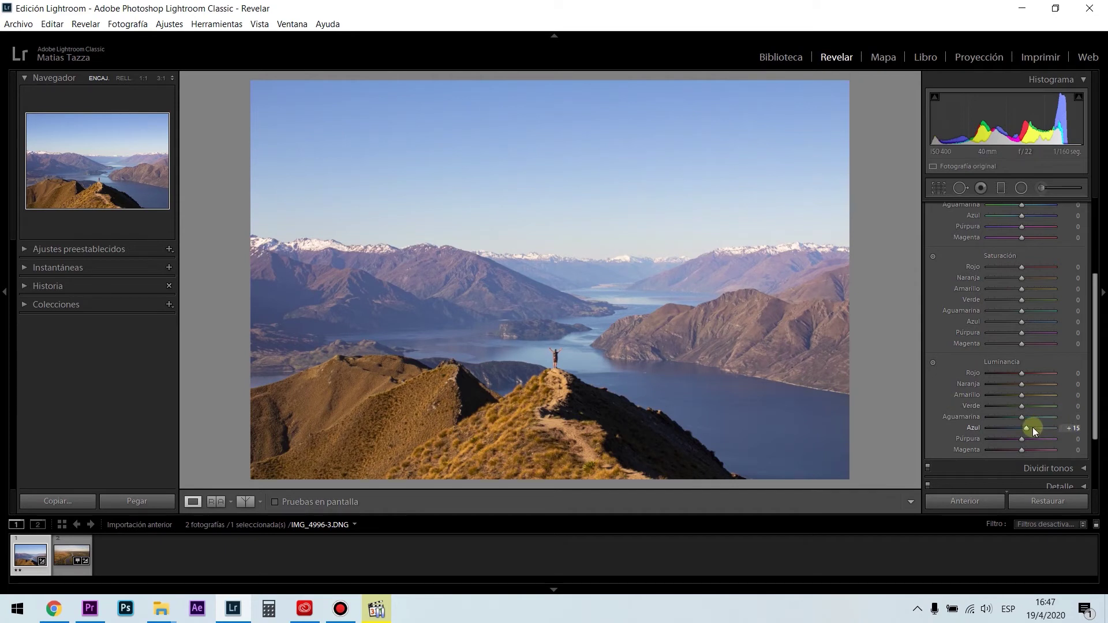
pyautogui.moveTo(1025, 427); pyautogui.dragTo(1010, 430)
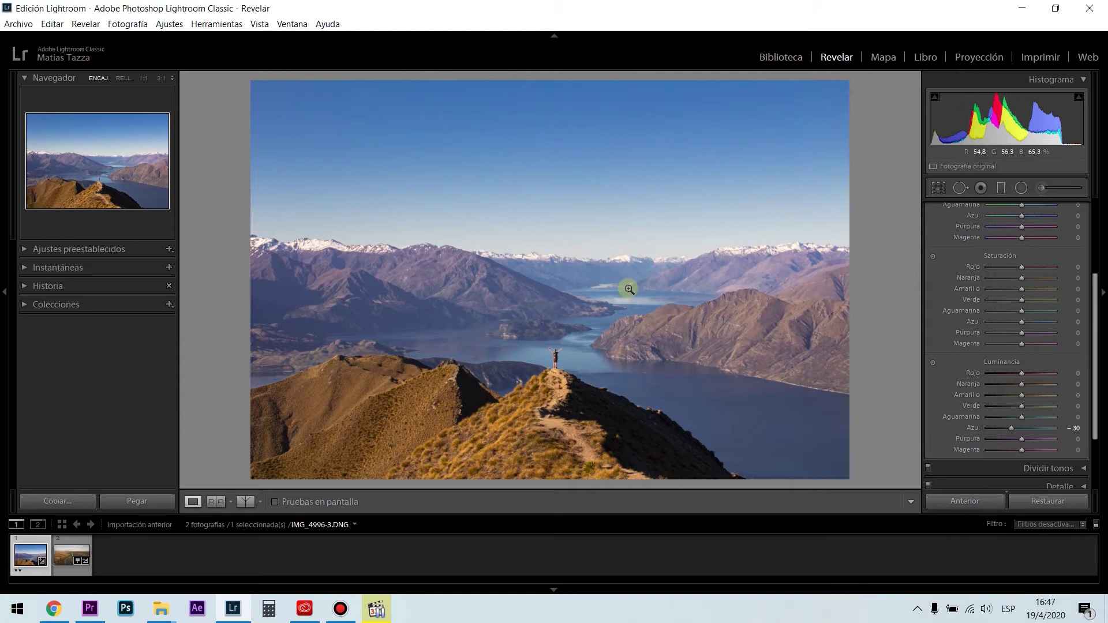
pyautogui.hotkey('ctrl', 'z')
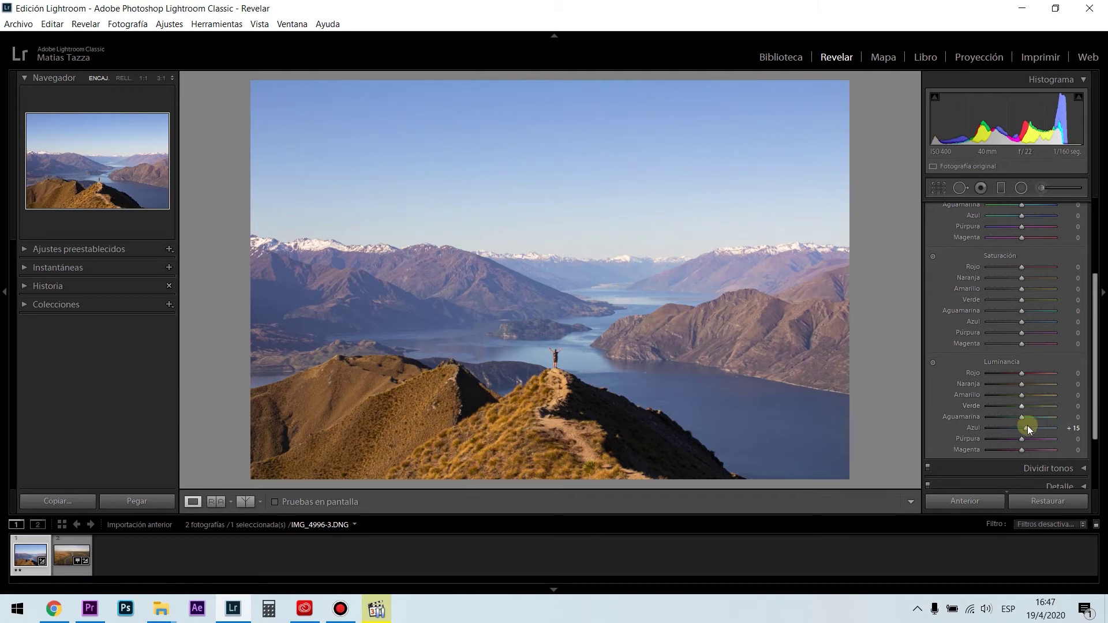
# Step: Compare darker and lighter Azul luminance values, including +43 and -30, and leave the slider at -29
pyautogui.moveTo(1027, 425); pyautogui.dragTo(1013, 432)
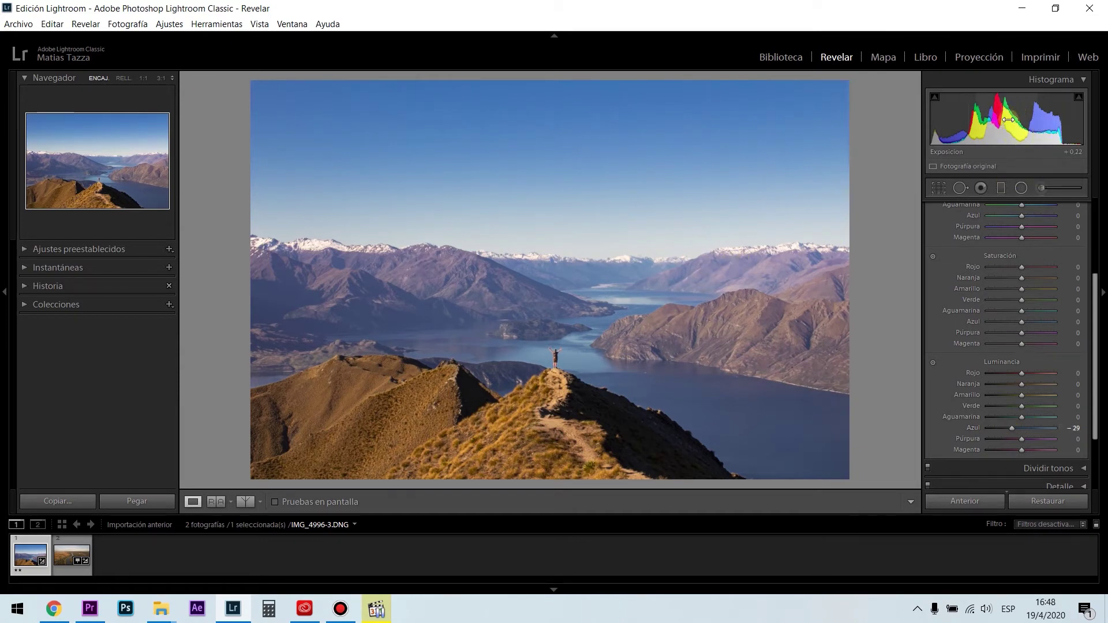
pyautogui.moveTo(1013, 429); pyautogui.dragTo(1035, 428)
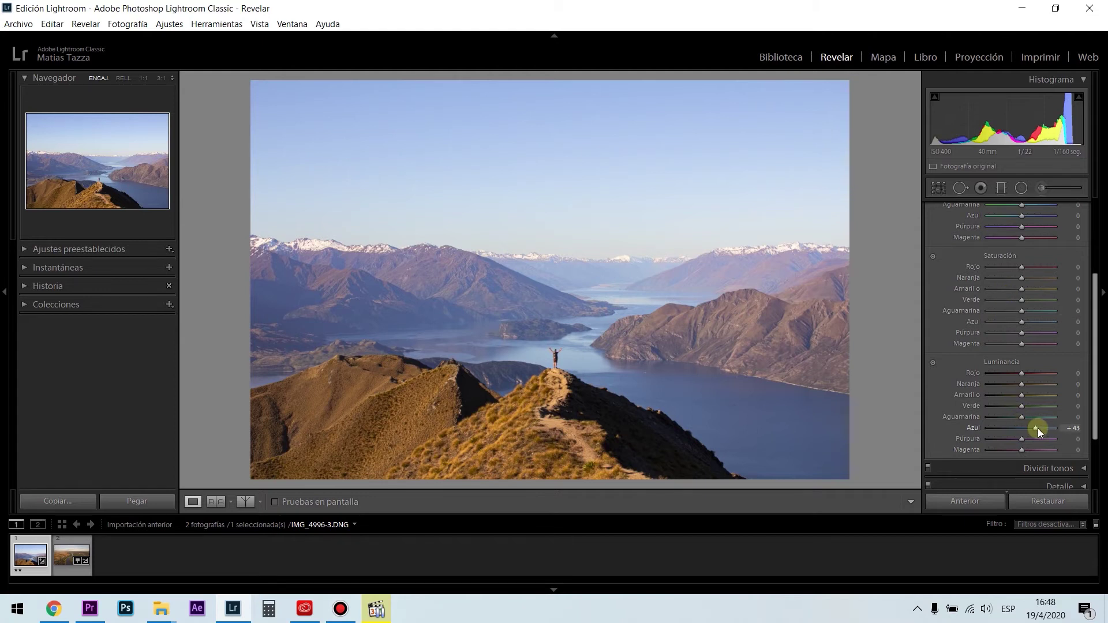
pyautogui.moveTo(1036, 431); pyautogui.dragTo(1013, 441)
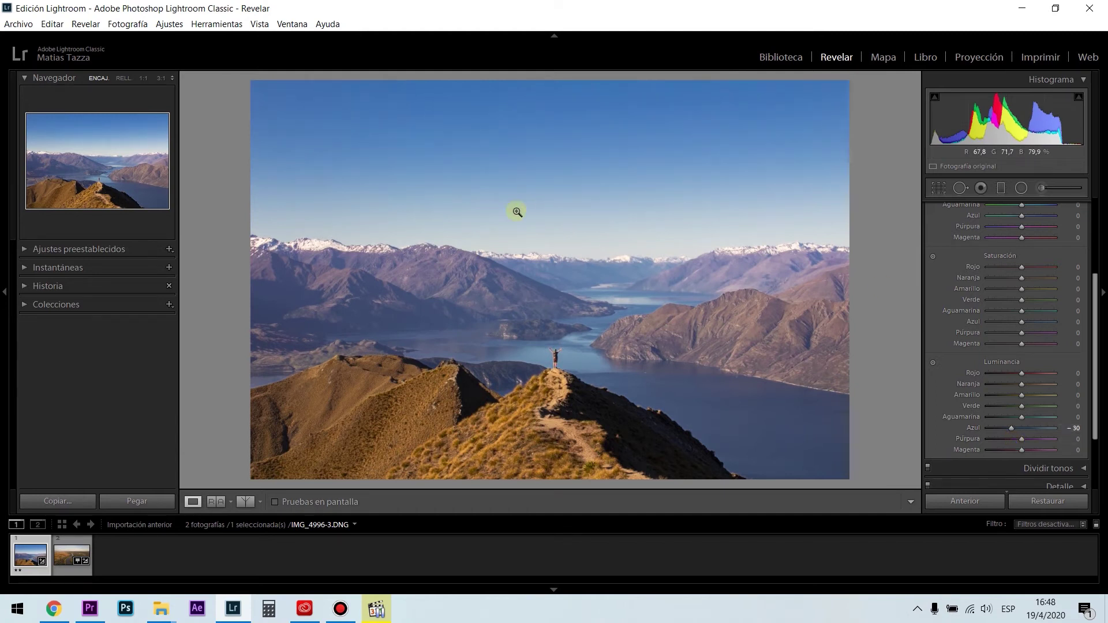
pyautogui.click(1013, 430)
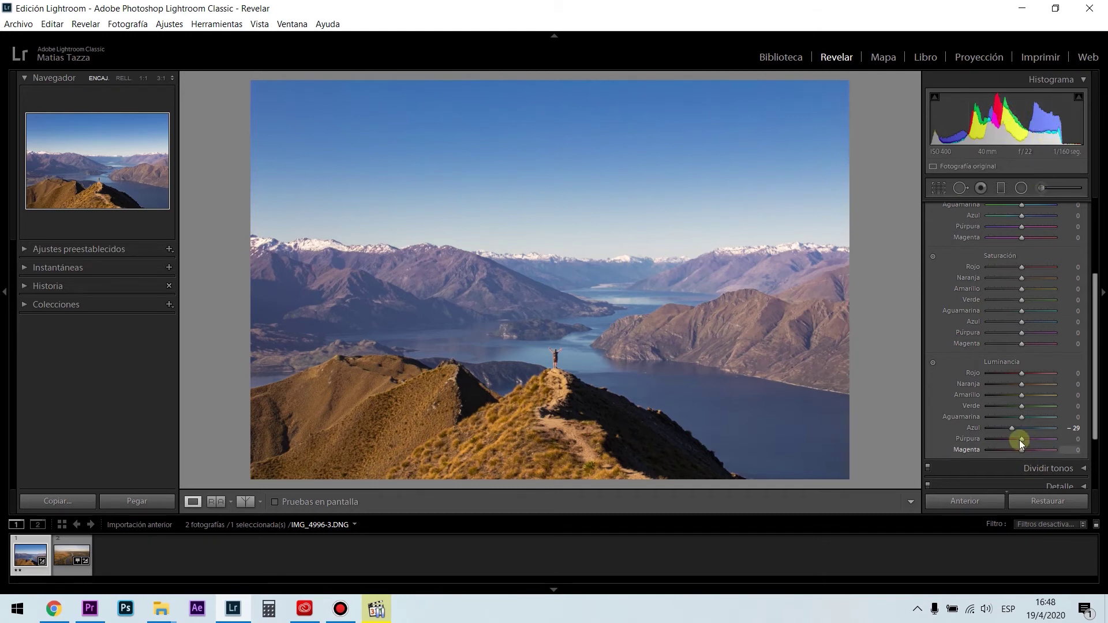
# Step: Set the Azul luminance to -30 and collapse the HSL adjustments
pyautogui.moveTo(1012, 428); pyautogui.dragTo(1037, 427)
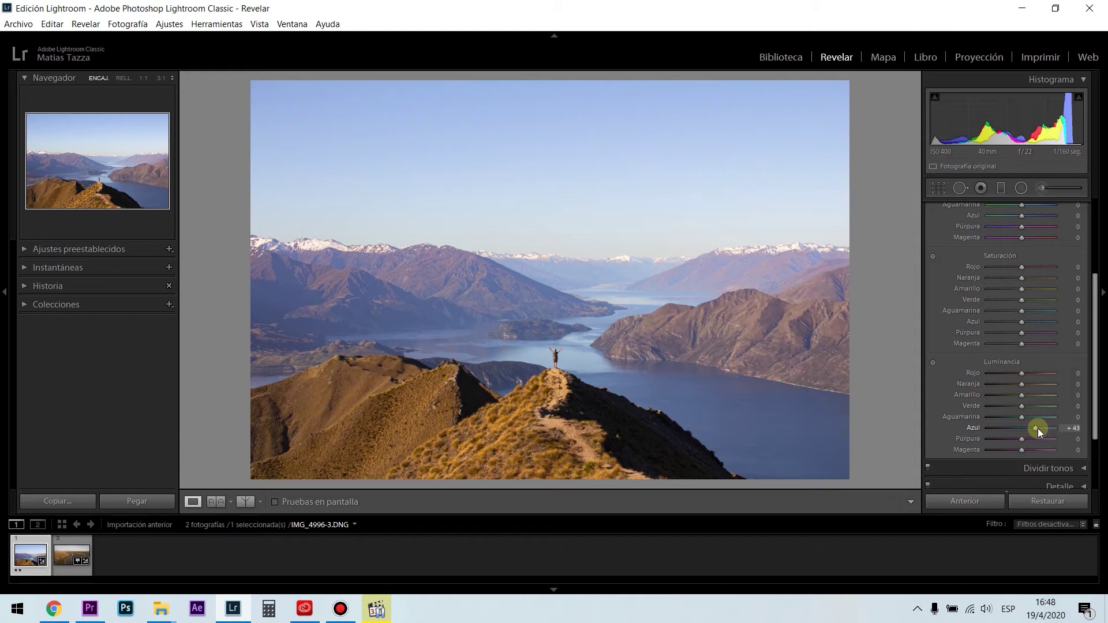
pyautogui.moveTo(1038, 428); pyautogui.dragTo(1012, 441)
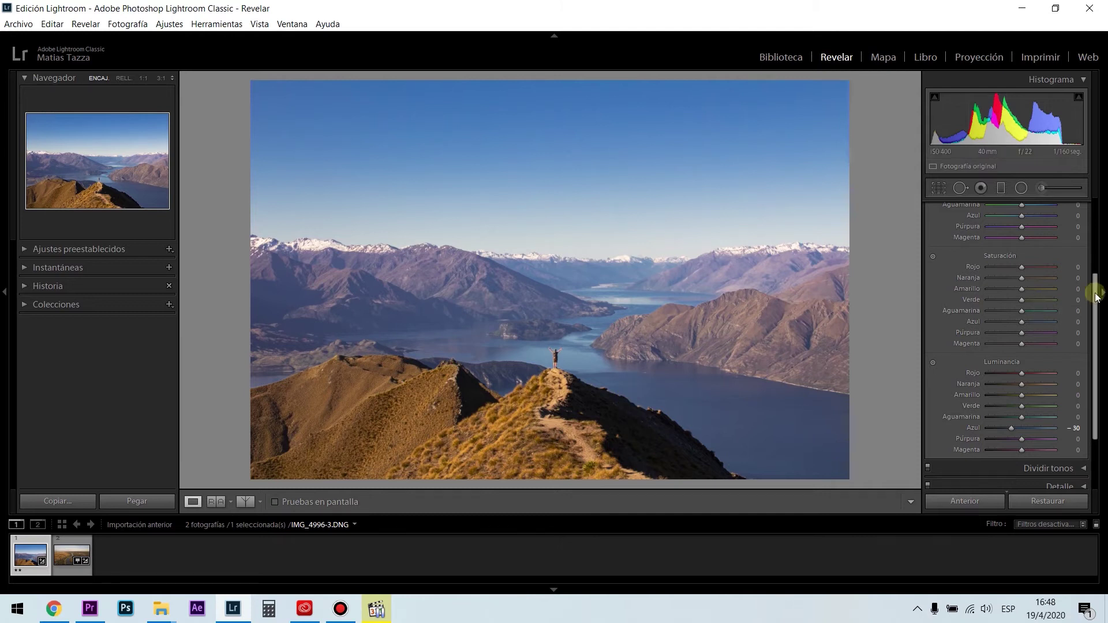
pyautogui.moveTo(1098, 298); pyautogui.dragTo(1095, 231)
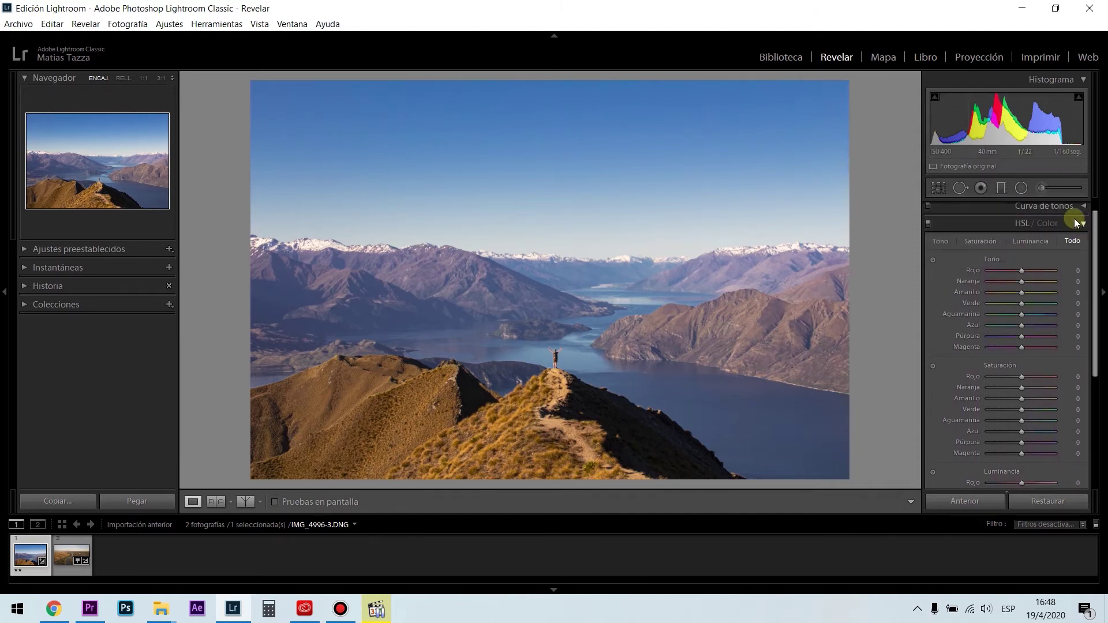
pyautogui.click(1083, 225)
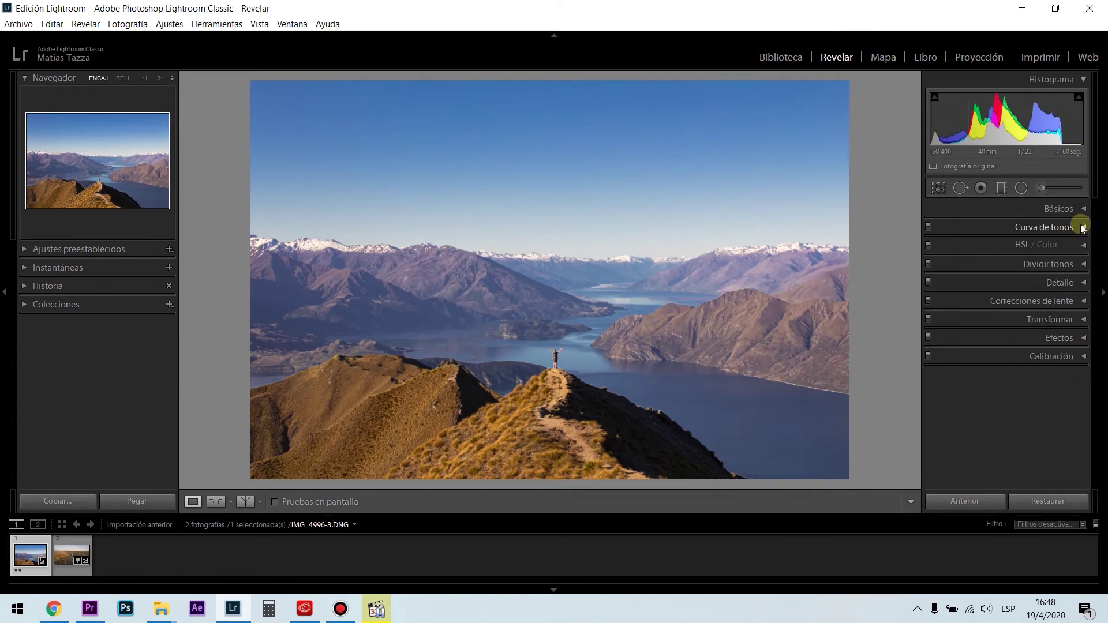
# Step: Examine the tone curve and the HSL/Color adjustments in their Tono, Saturación, Luminancia, Todo and Color views
pyautogui.click(1083, 228)
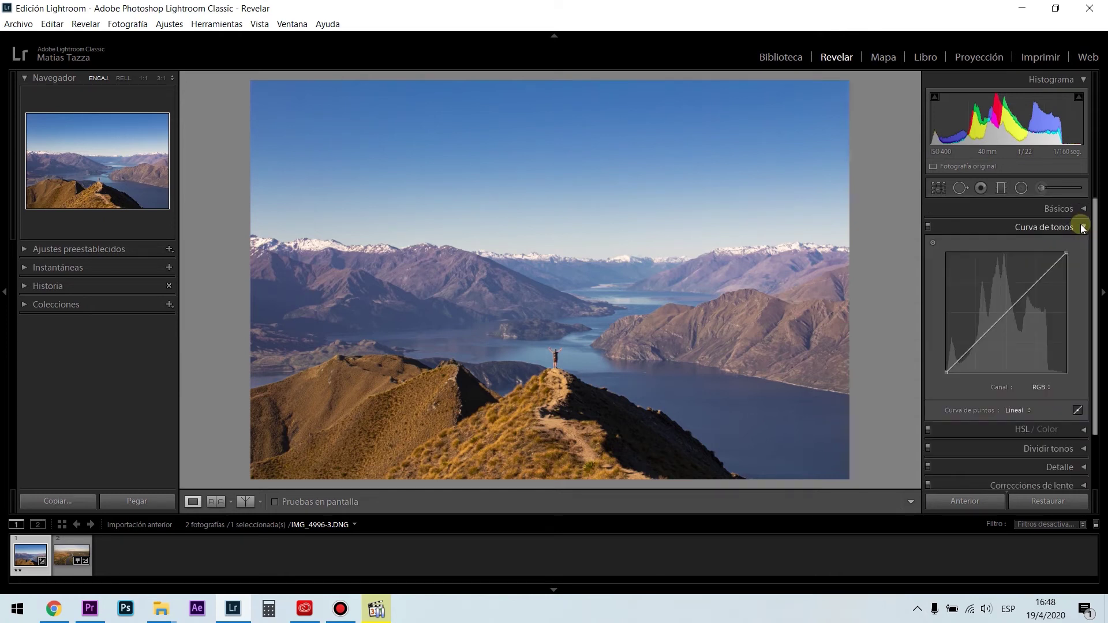
pyautogui.click(1081, 227)
pyautogui.click(1083, 248)
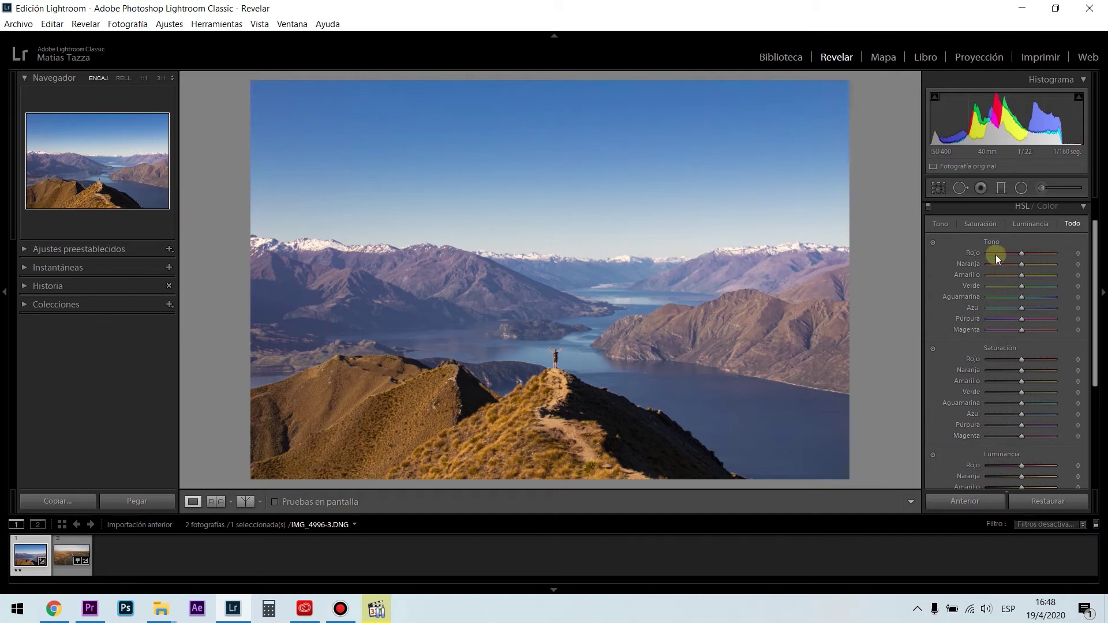
pyautogui.click(1024, 224)
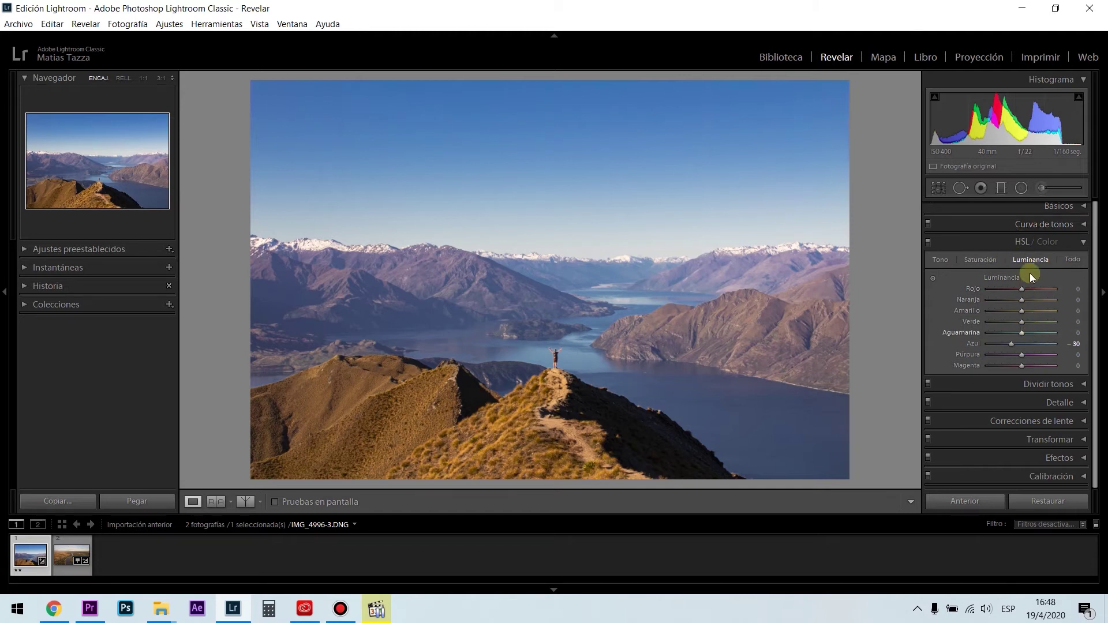
pyautogui.click(990, 258)
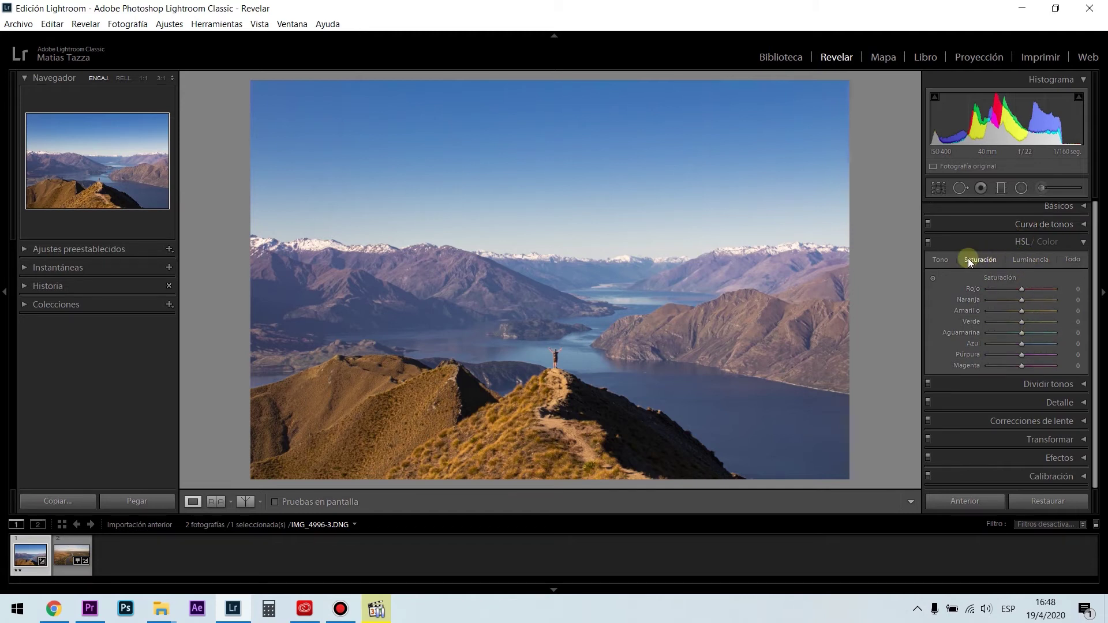
pyautogui.click(941, 261)
pyautogui.click(1071, 256)
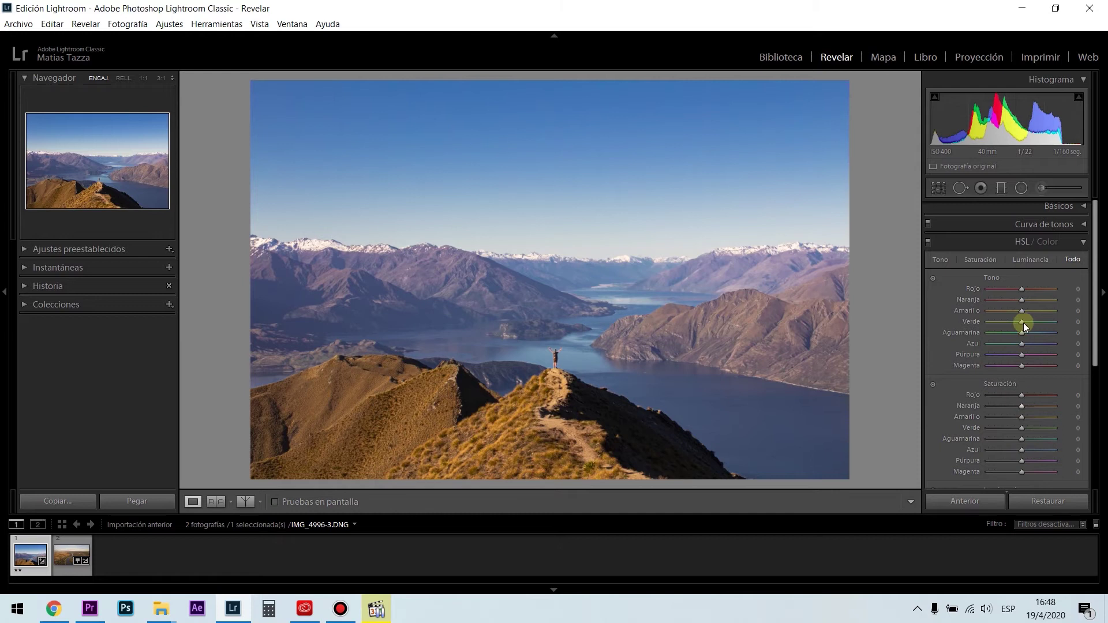
pyautogui.click(1044, 242)
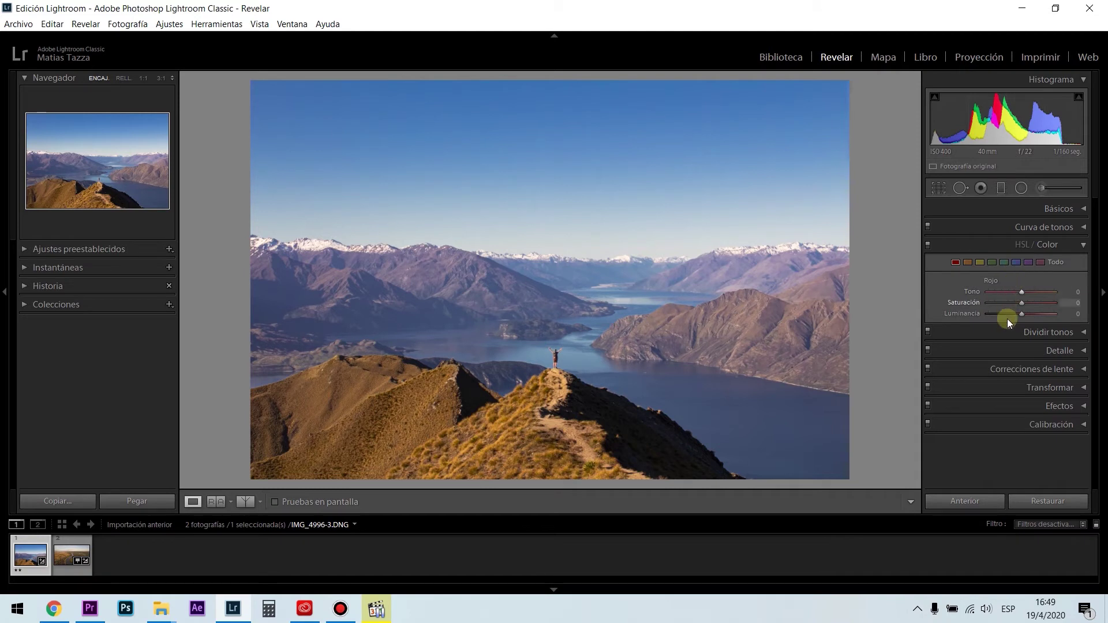
pyautogui.click(1023, 246)
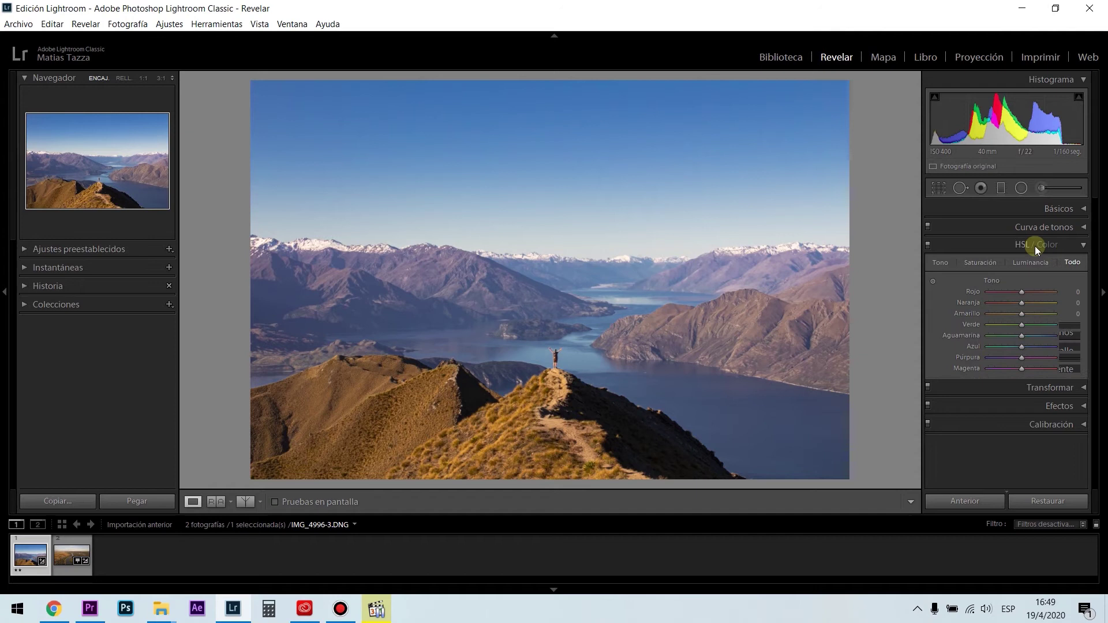
pyautogui.click(1083, 246)
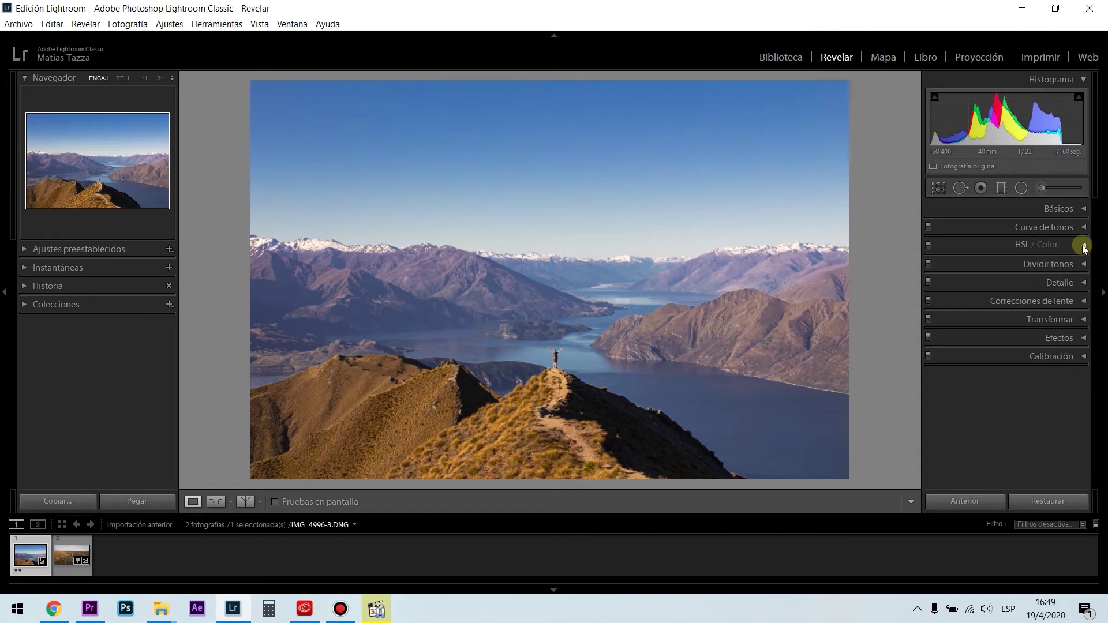
# Step: Review the split toning controls for highlights, balance and shadows, and collapse them
pyautogui.click(1084, 265)
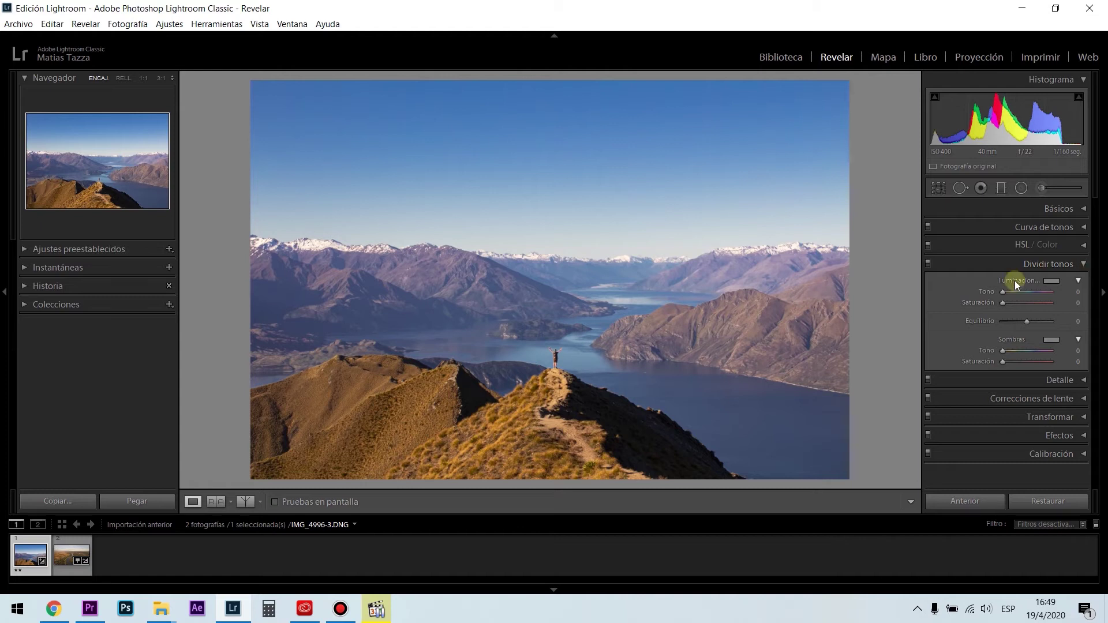
pyautogui.click(1075, 264)
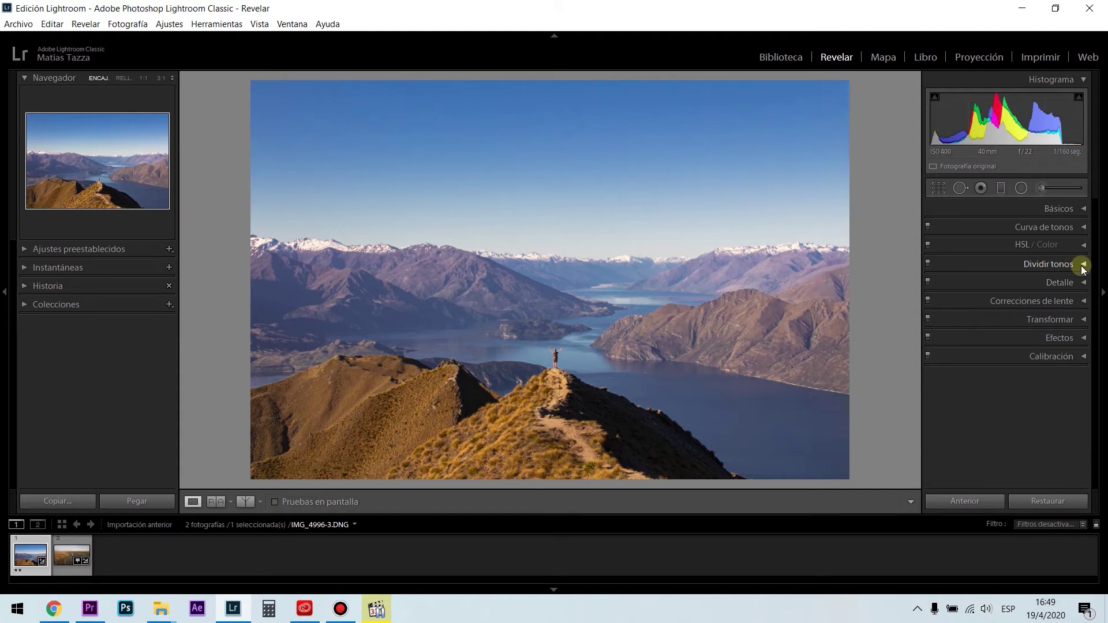
pyautogui.click(1082, 266)
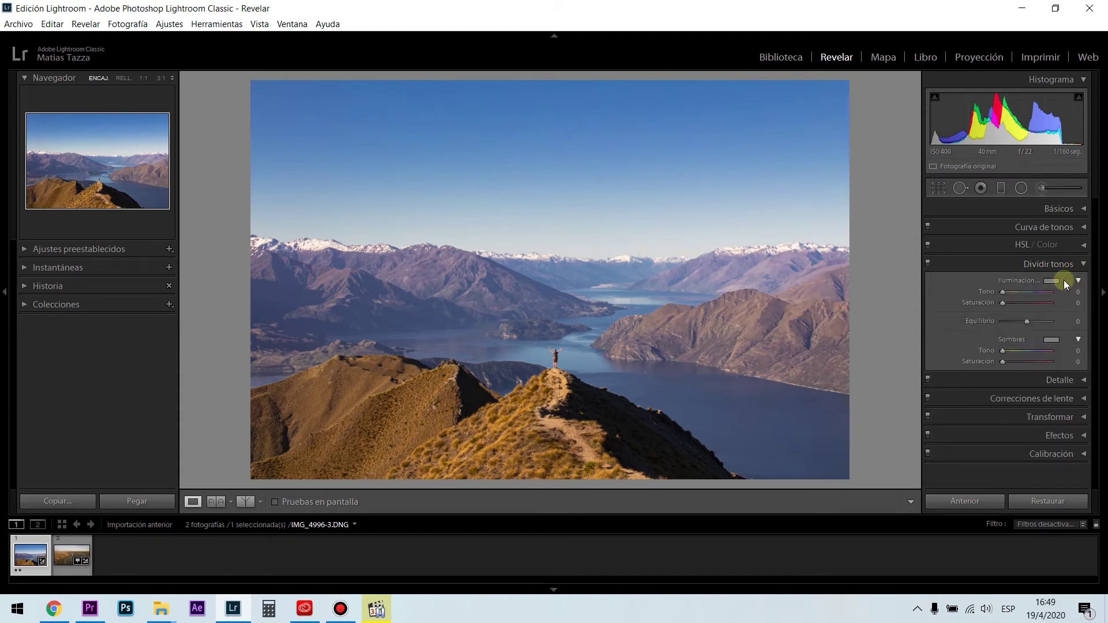
pyautogui.click(1083, 265)
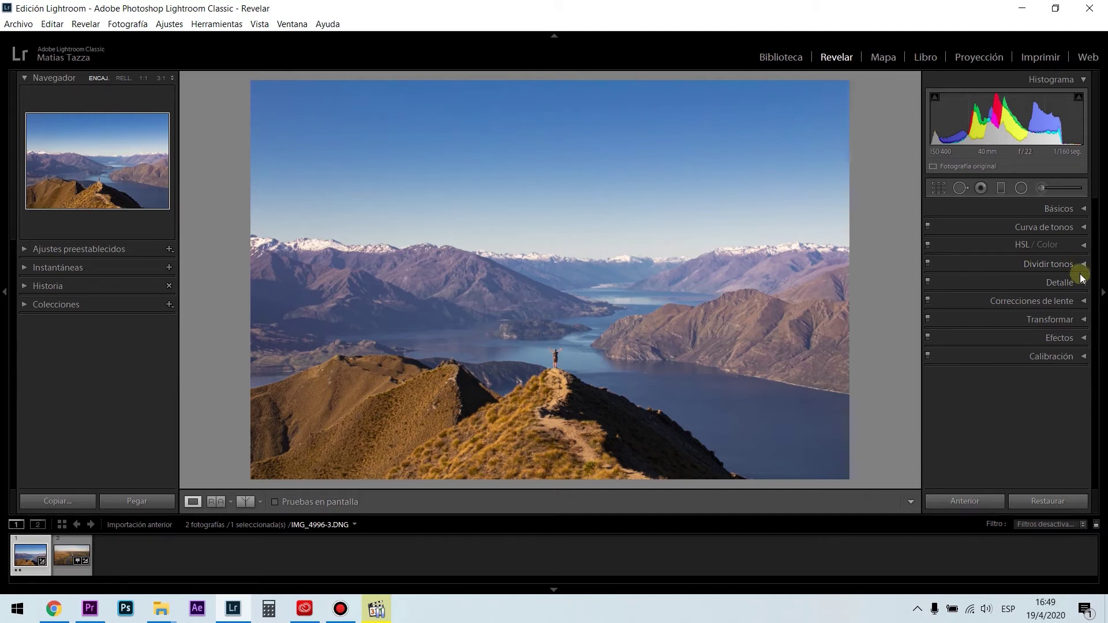
# Step: Open the Detalle adjustments and aim the detail preview at the hiker on the summit
pyautogui.click(1082, 284)
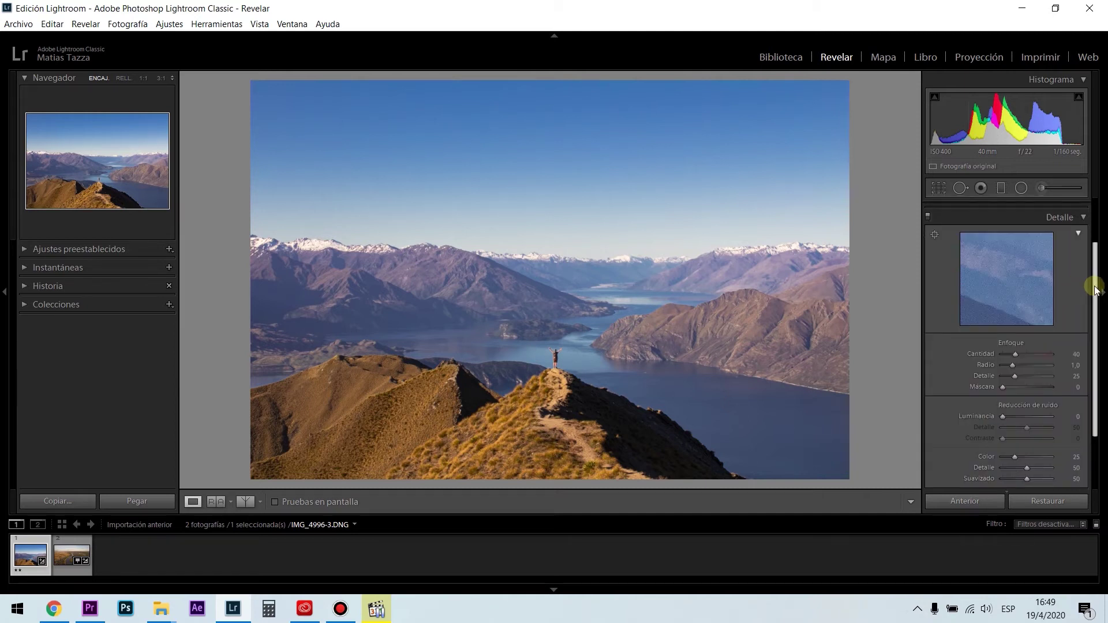
pyautogui.moveTo(1097, 289); pyautogui.dragTo(1096, 296)
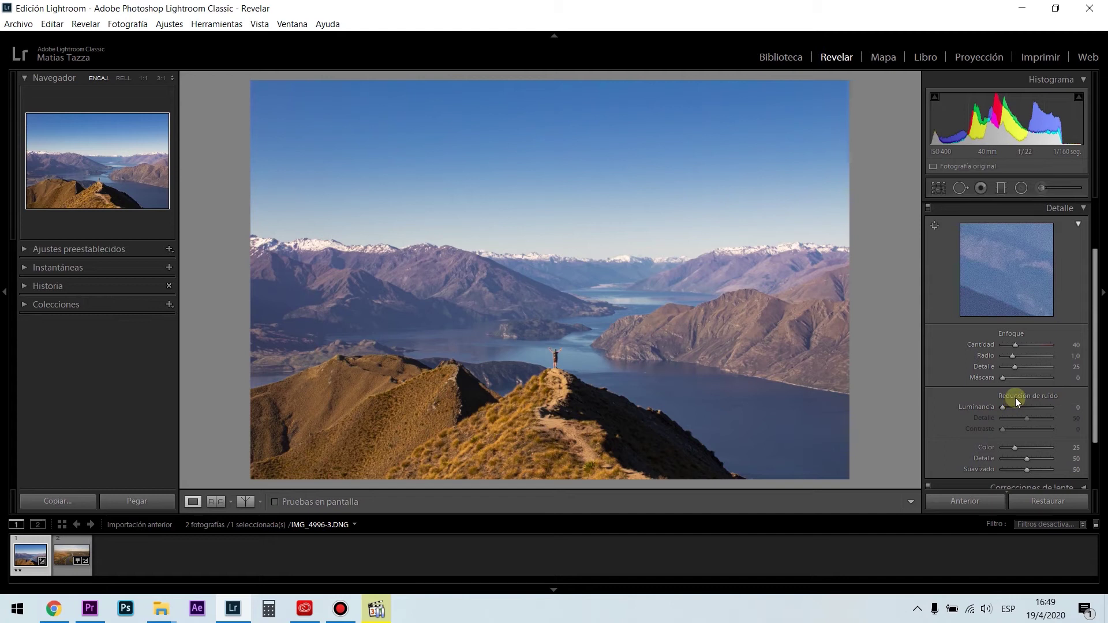
pyautogui.click(935, 227)
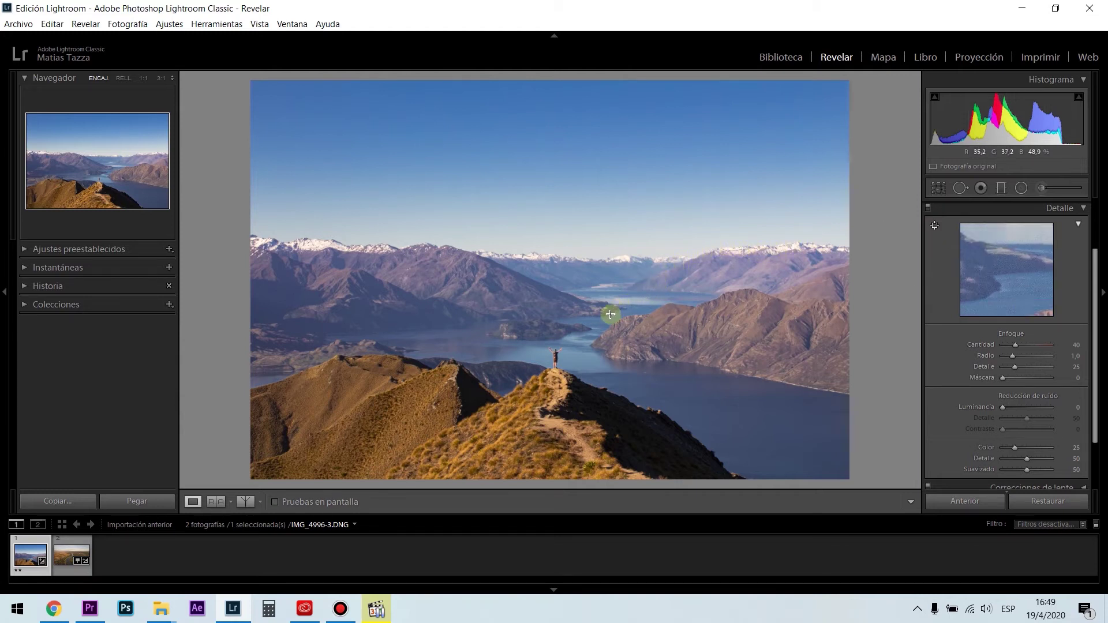
pyautogui.click(555, 353)
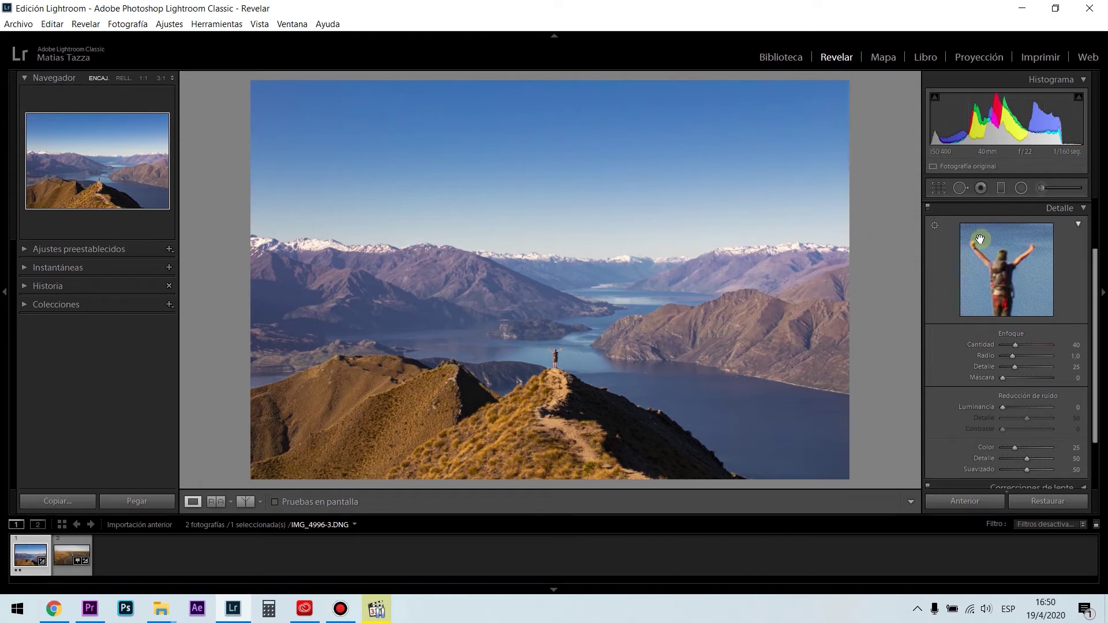
pyautogui.click(935, 225)
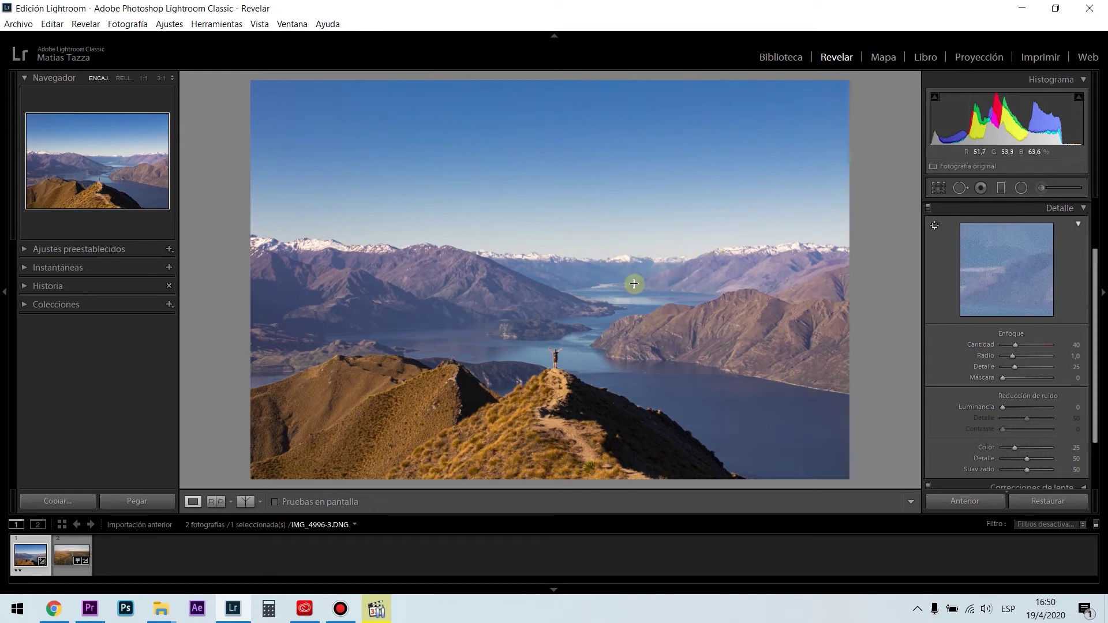
pyautogui.click(554, 354)
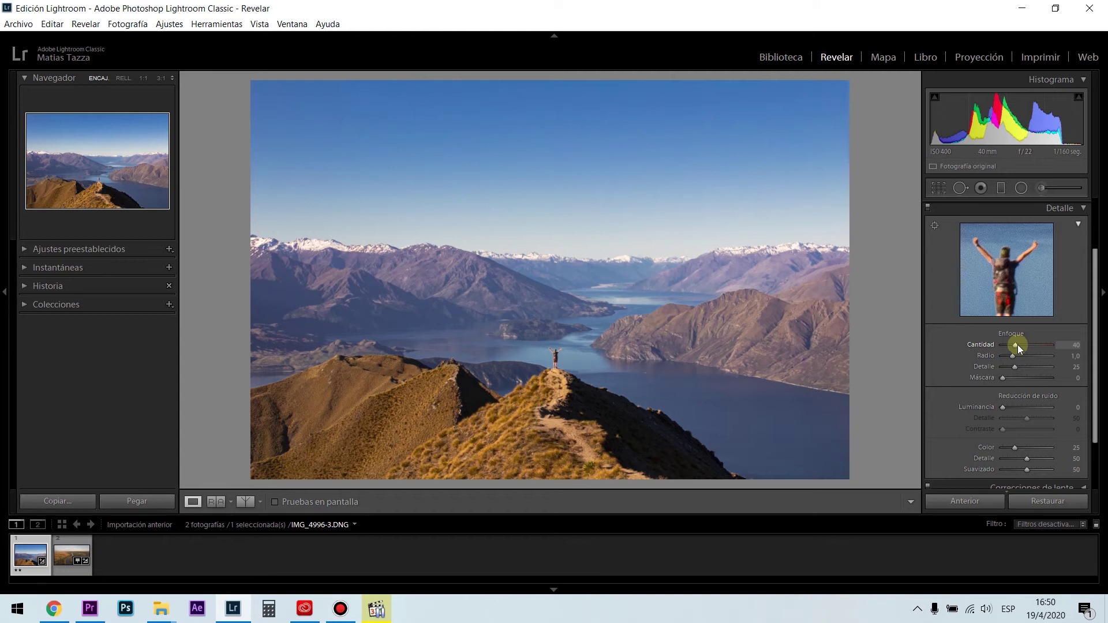
# Step: Try a sharpening amount of 150, check it on the enlarged mountainside, and reset the amount to its default
pyautogui.moveTo(1017, 345); pyautogui.dragTo(1003, 349)
pyautogui.click(472, 272)
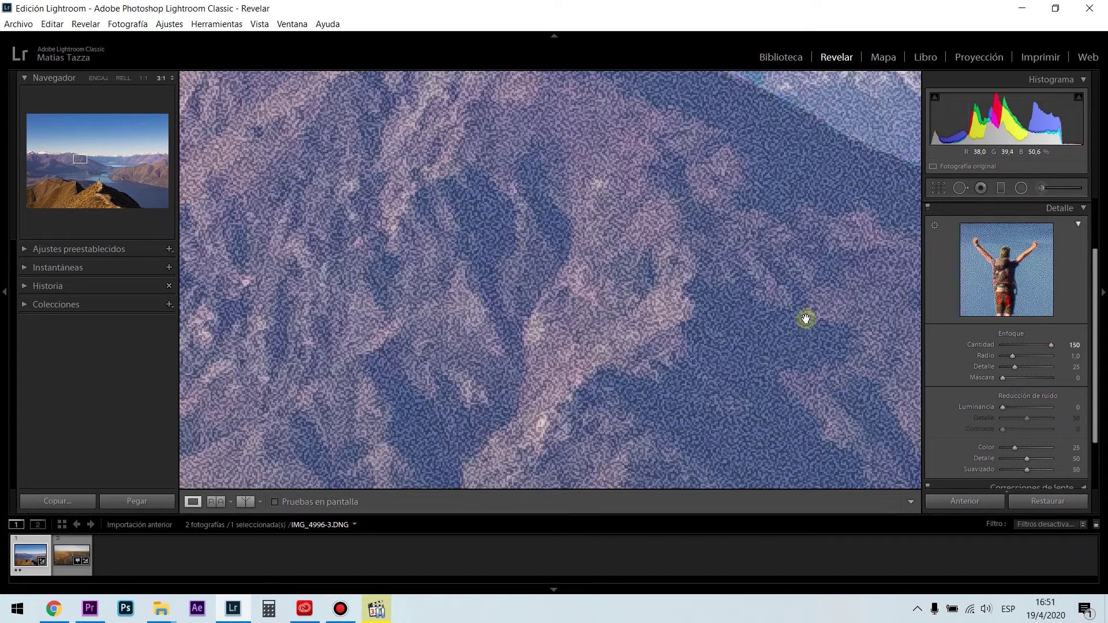
pyautogui.doubleClick(1050, 346)
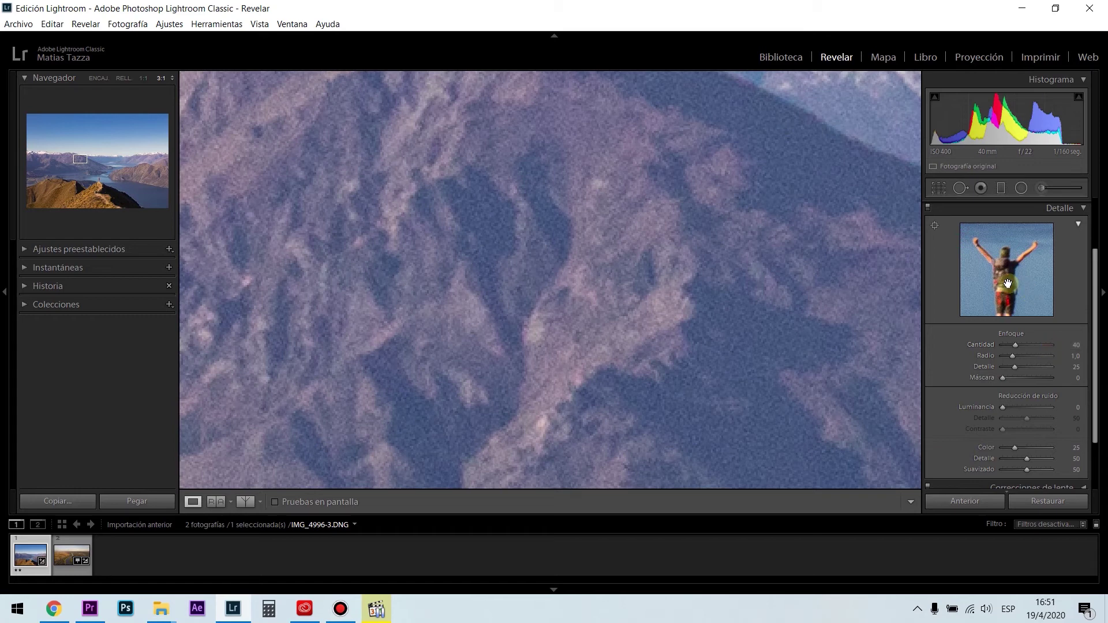
# Step: Set the sharpening amount to 48 and check the effect on the enlarged hiker and the surrounding water
pyautogui.moveTo(80, 160); pyautogui.dragTo(99, 179)
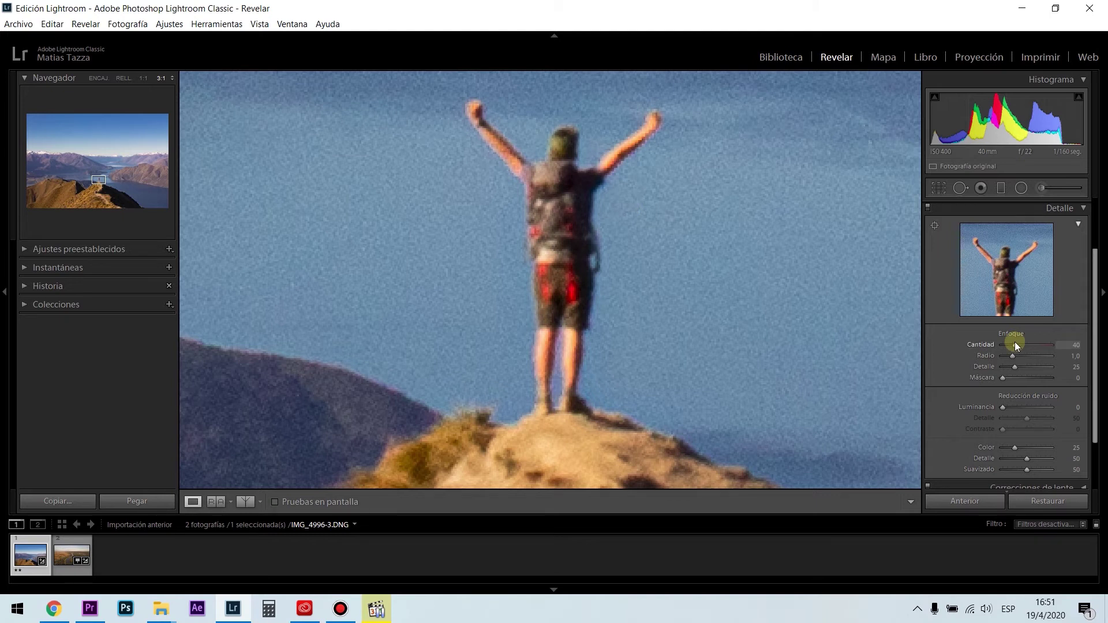
pyautogui.moveTo(1015, 342); pyautogui.dragTo(1019, 346)
pyautogui.moveTo(384, 205); pyautogui.dragTo(537, 455)
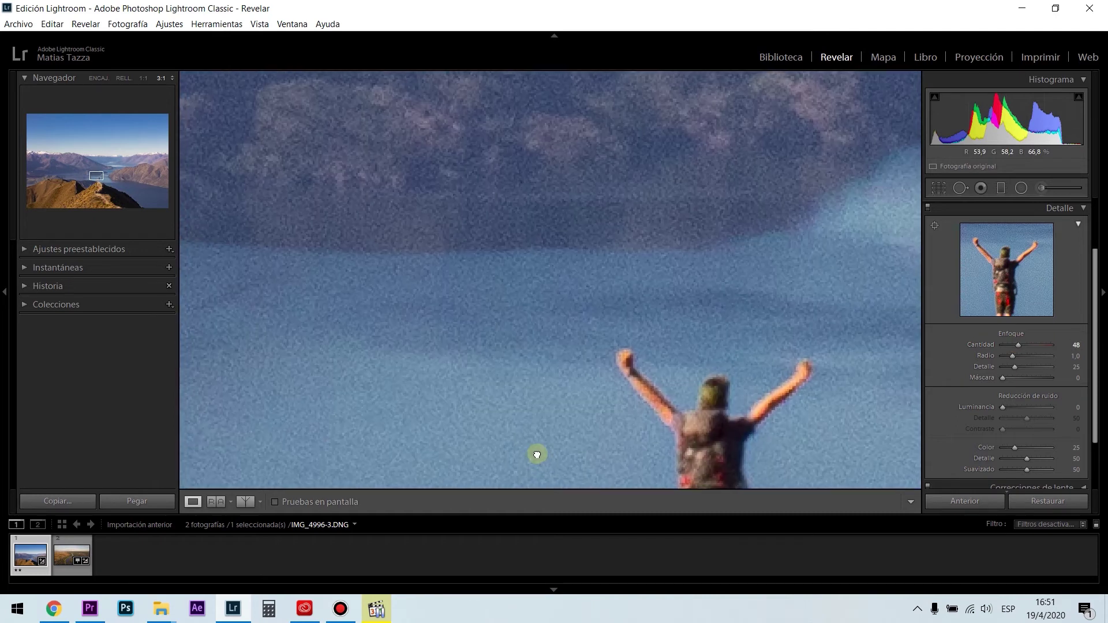
pyautogui.moveTo(626, 322); pyautogui.dragTo(549, 235)
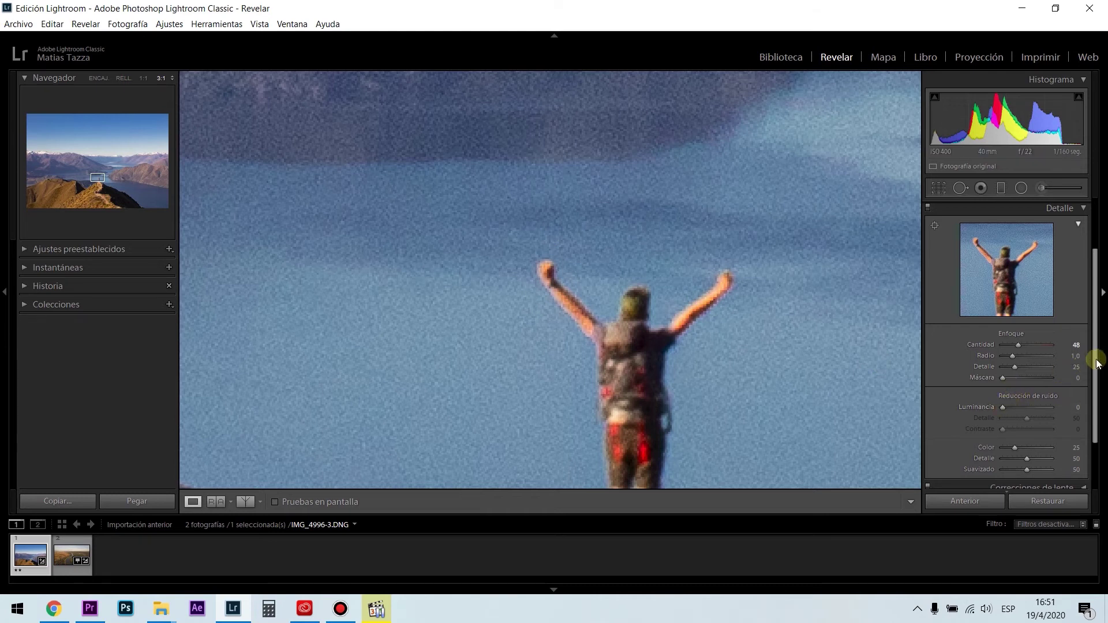
# Step: Magnify the hiker's raised arm to 11:1 to inspect the noise and pixels, and return to the full photo
pyautogui.moveTo(1097, 364); pyautogui.dragTo(1095, 376)
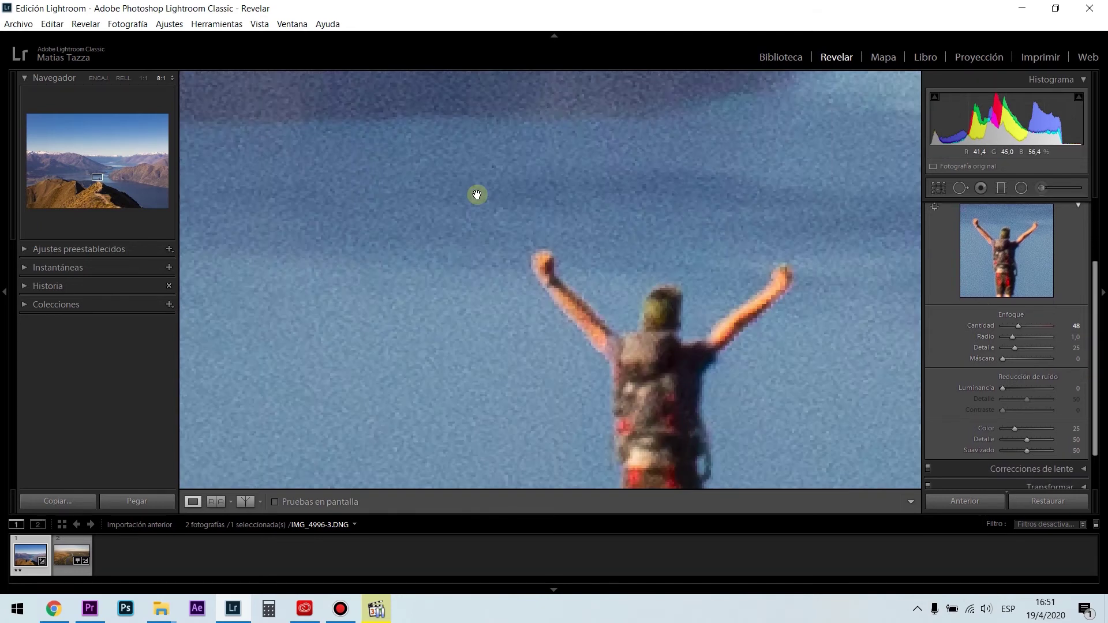
pyautogui.hotkey('ctrl', '+')
pyautogui.hotkey('ctrl', '+')
pyautogui.hotkey('ctrl', '+')
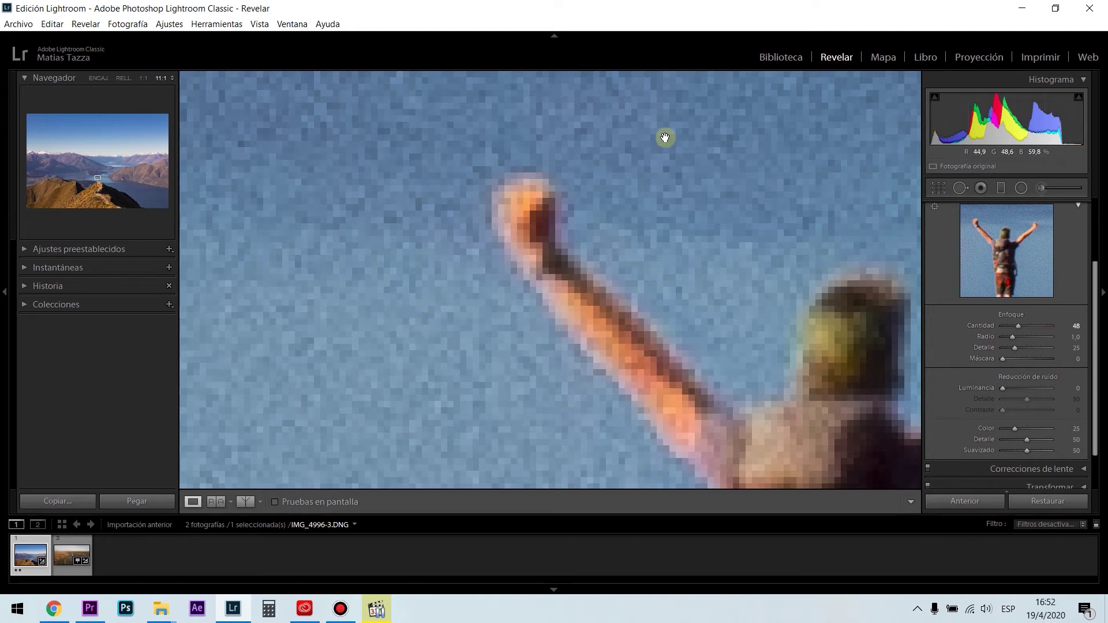
pyautogui.click(721, 283)
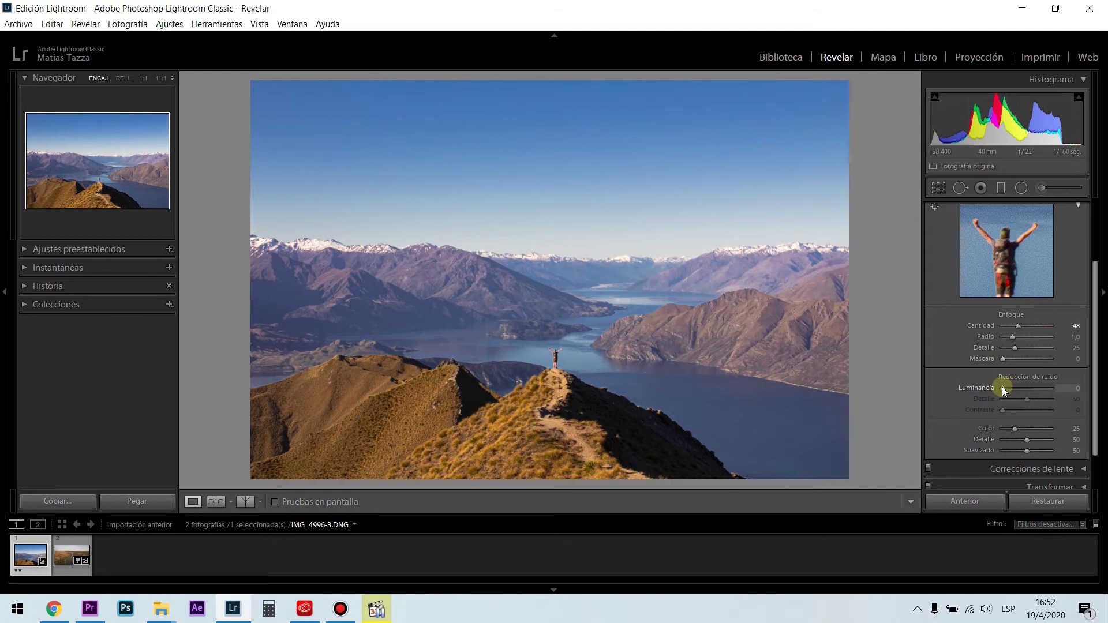
# Step: Set the noise reduction luminance to 79 and inspect the smoothing on the enlarged island and hiker
pyautogui.click(606, 316)
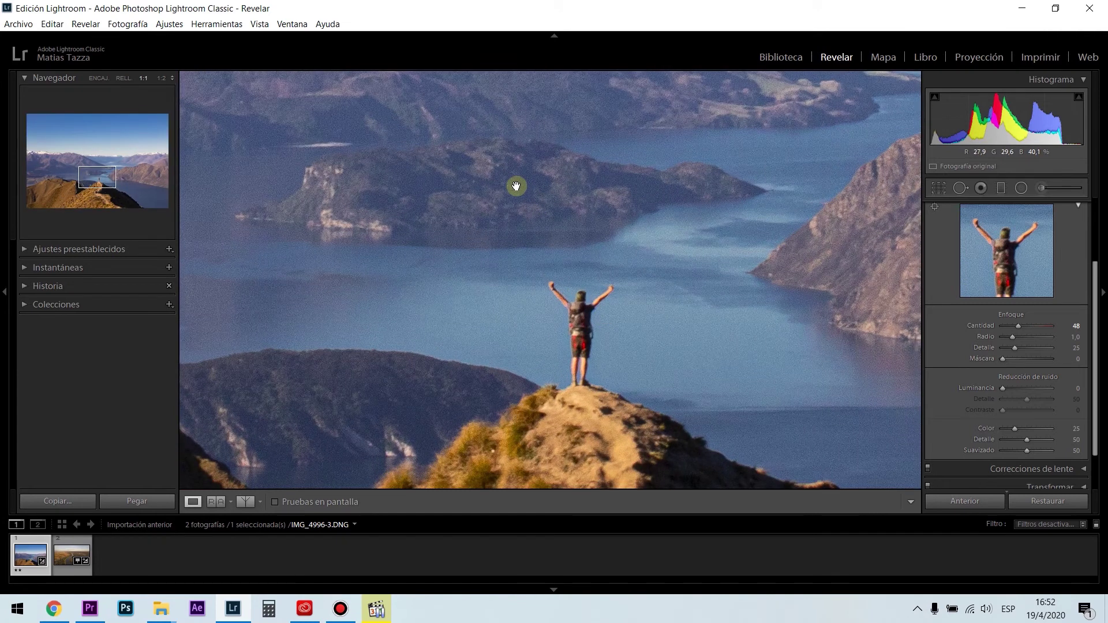
pyautogui.hotkey('ctrl', '=')
pyautogui.moveTo(515, 186); pyautogui.dragTo(573, 363)
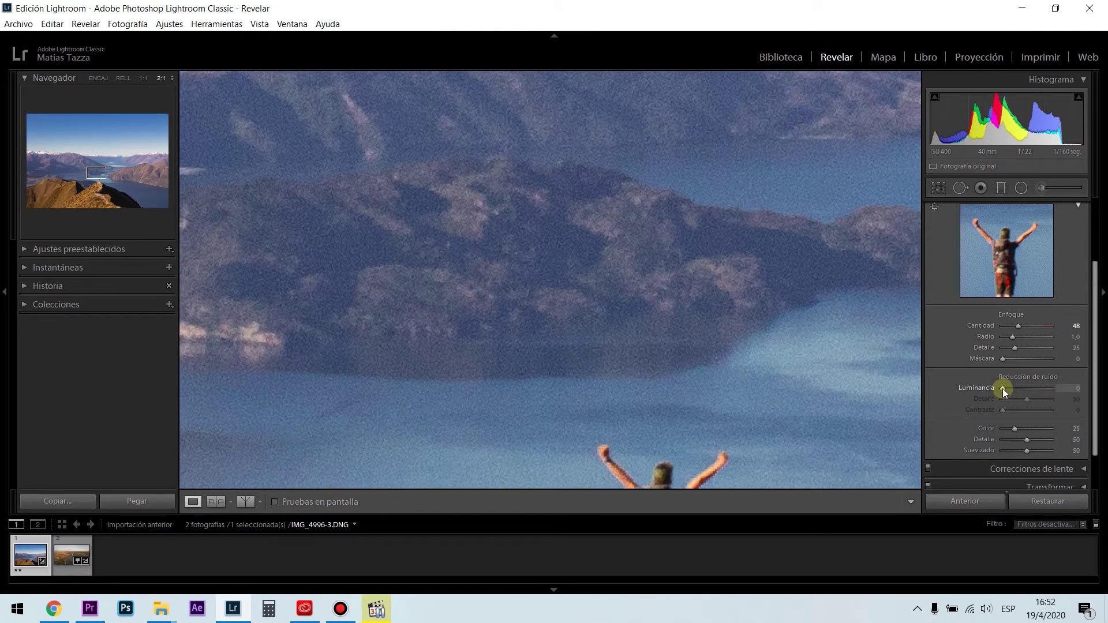
pyautogui.moveTo(1041, 387); pyautogui.dragTo(1042, 387)
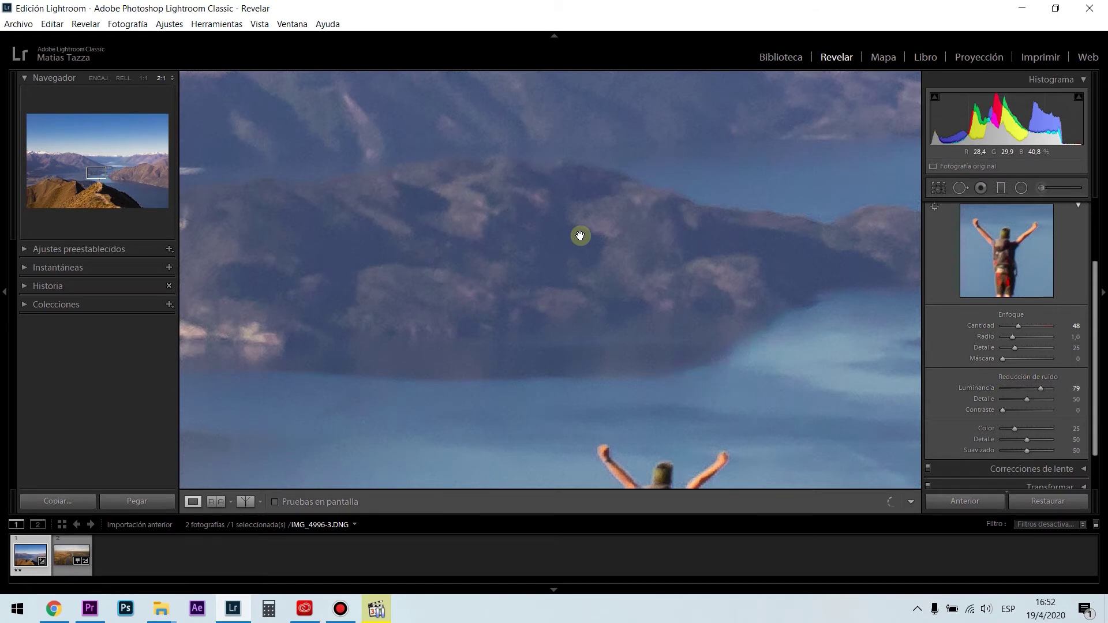
pyautogui.moveTo(744, 391); pyautogui.dragTo(524, 287)
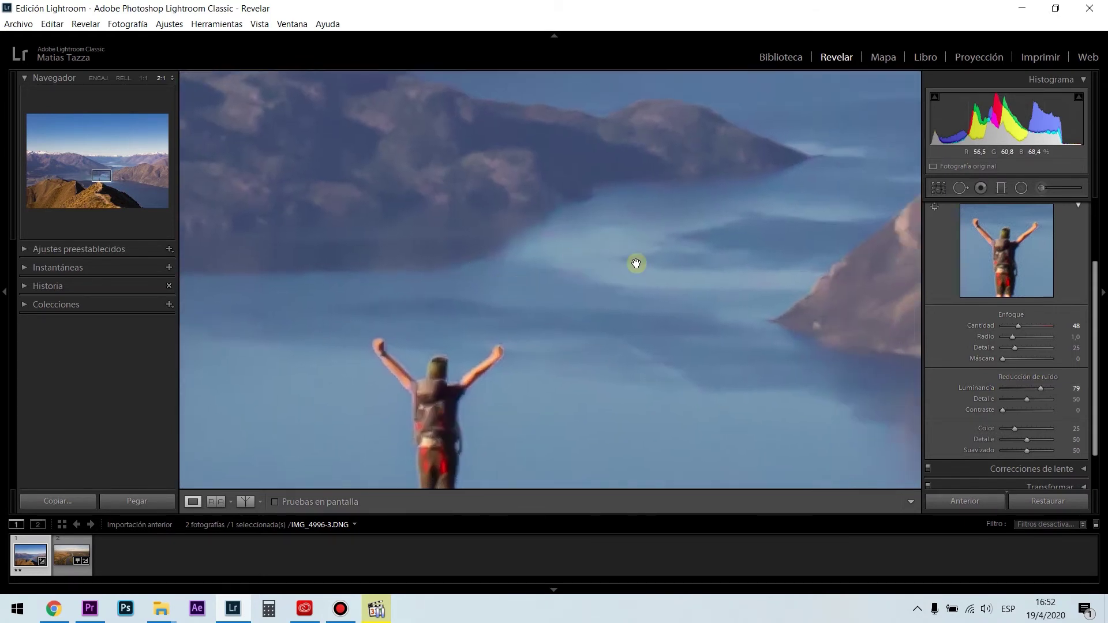
pyautogui.moveTo(448, 331); pyautogui.dragTo(556, 208)
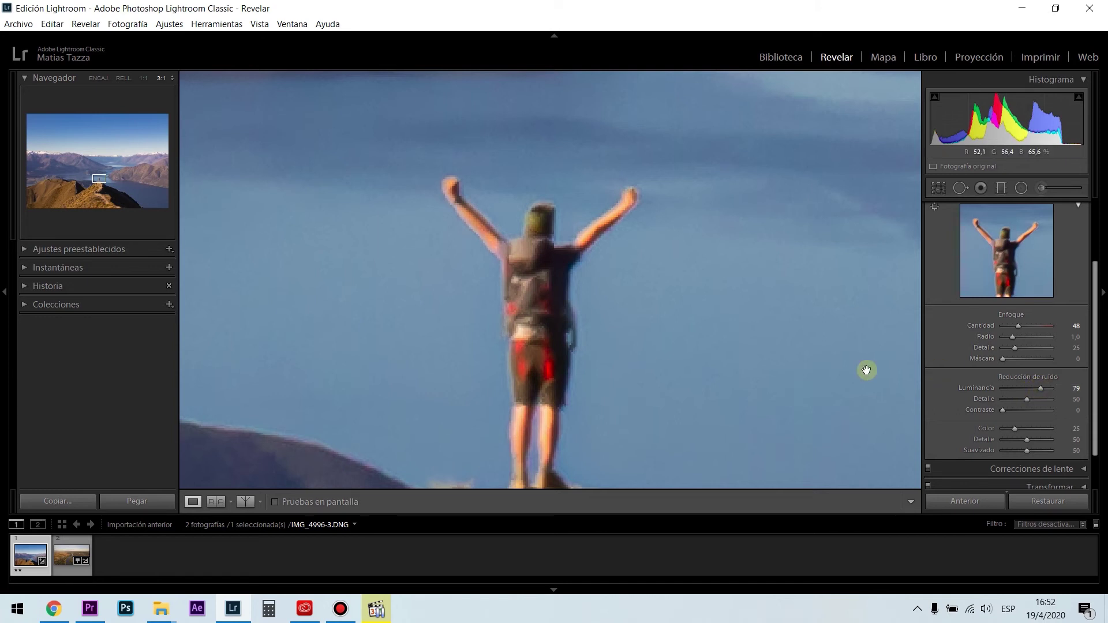
# Step: Reset the noise reduction luminance and try a value of 77 on the hiker magnified to 11:1
pyautogui.doubleClick(976, 388)
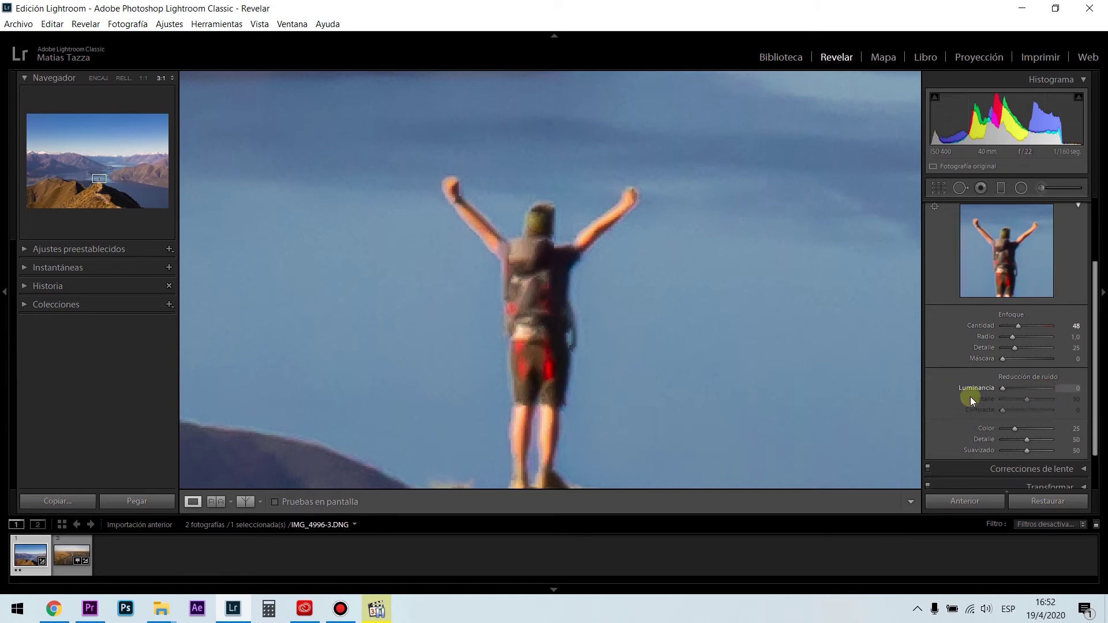
pyautogui.hotkey('ctrl', '=')
pyautogui.hotkey('ctrl', '=')
pyautogui.hotkey('ctrl', '=')
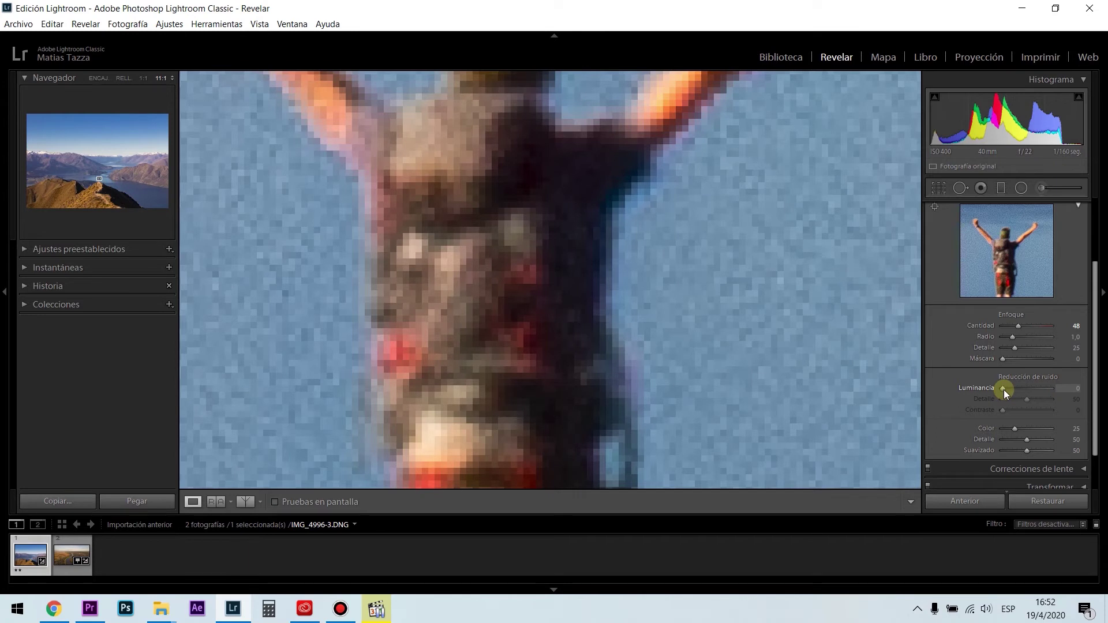
pyautogui.moveTo(1003, 390); pyautogui.dragTo(1032, 381)
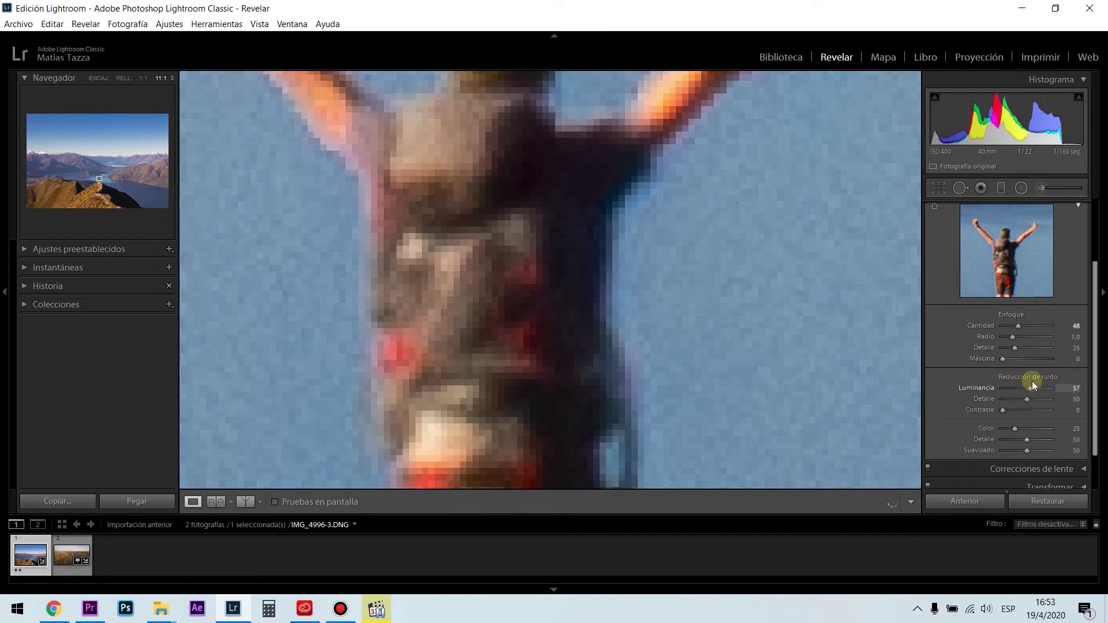
pyautogui.moveTo(487, 240); pyautogui.dragTo(561, 322)
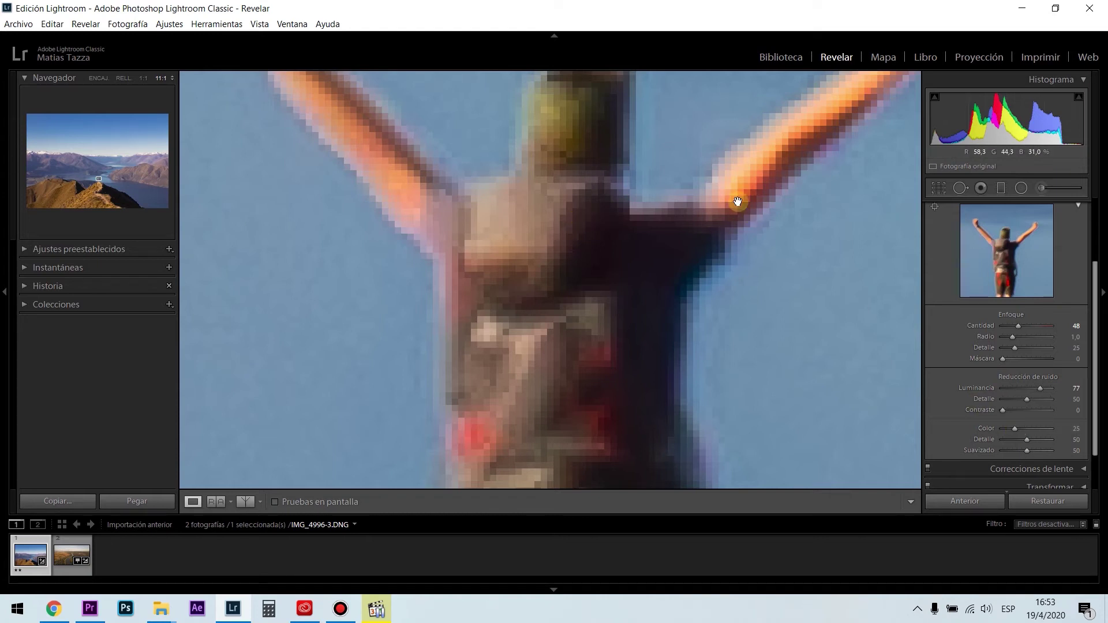
# Step: Try a noise reduction luminance of 100, check it on the wider landscape, and return the value to 0
pyautogui.hotkey('ctrl', '-')
pyautogui.hotkey('ctrl', '-')
pyautogui.hotkey('ctrl', '-')
pyautogui.hotkey('ctrl', '-')
pyautogui.hotkey('ctrl', '-')
pyautogui.hotkey('ctrl', '-')
pyautogui.hotkey('ctrl', '-')
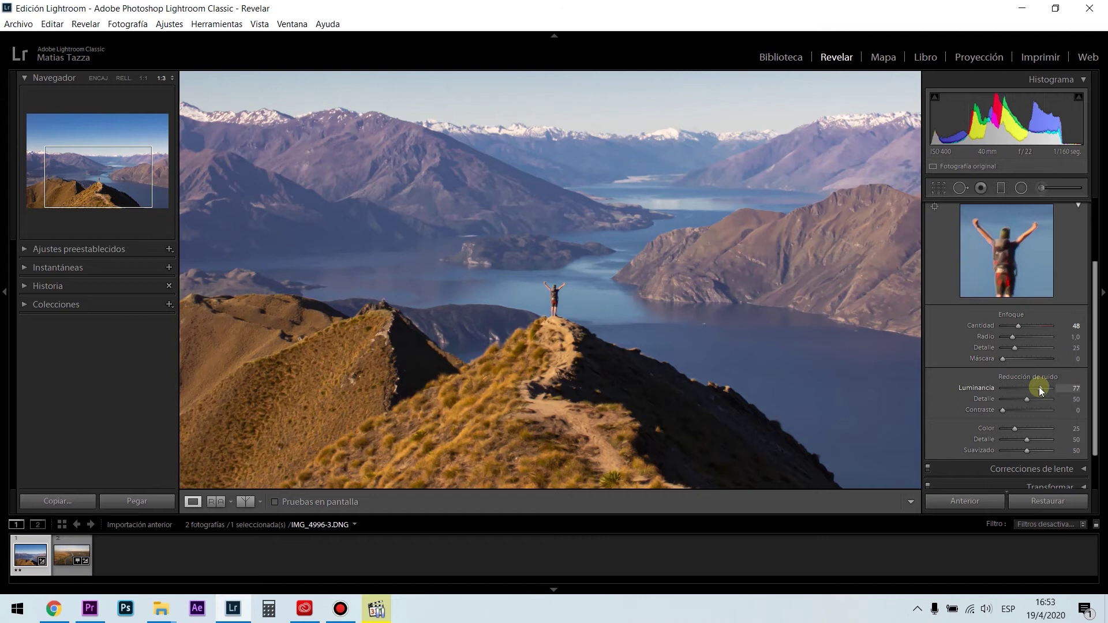
pyautogui.moveTo(1039, 389); pyautogui.dragTo(1056, 388)
pyautogui.moveTo(583, 295); pyautogui.dragTo(591, 314)
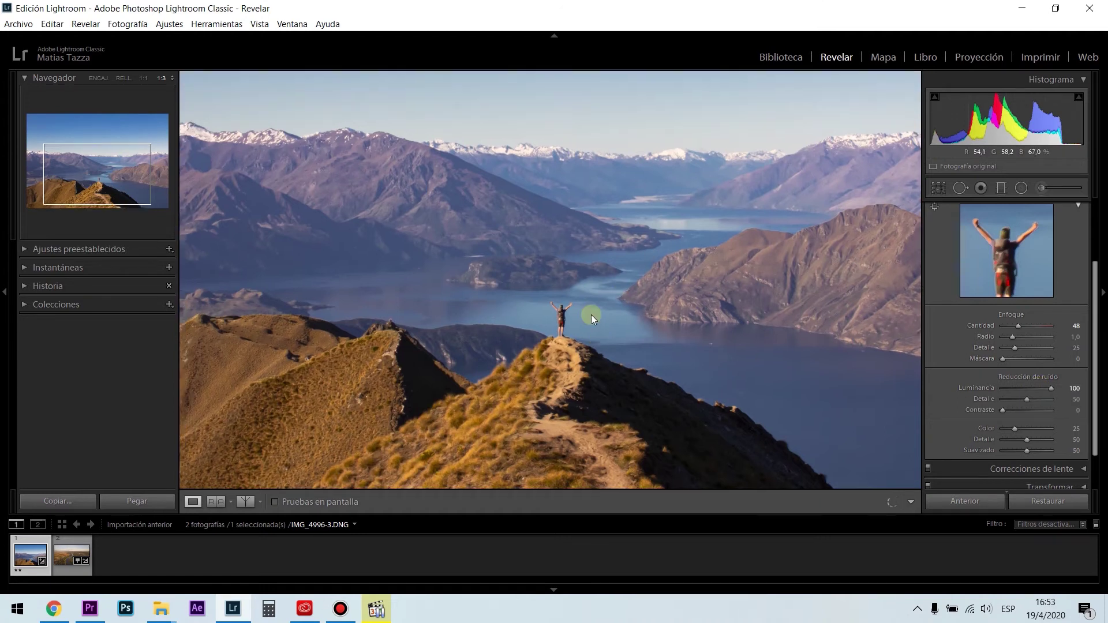
pyautogui.click(591, 314)
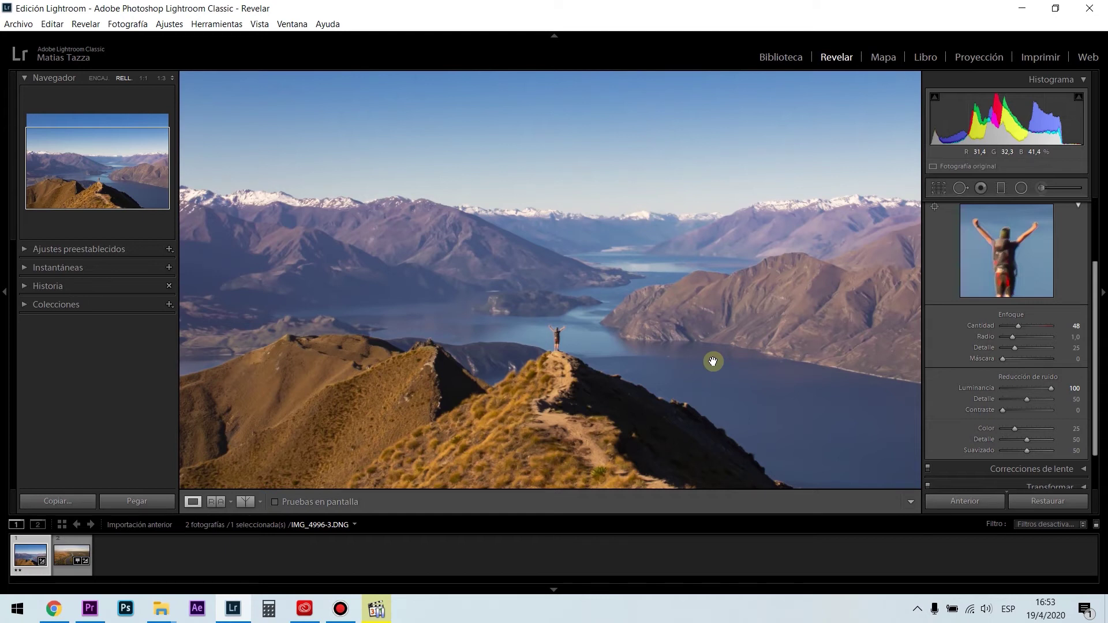
pyautogui.hotkey('ctrl', 'z')
# Step: Set the noise reduction luminance to 35, checking the smoothing on the island and its shoreline at 4:1
pyautogui.click(505, 333)
pyautogui.hotkey('ctrl', '+')
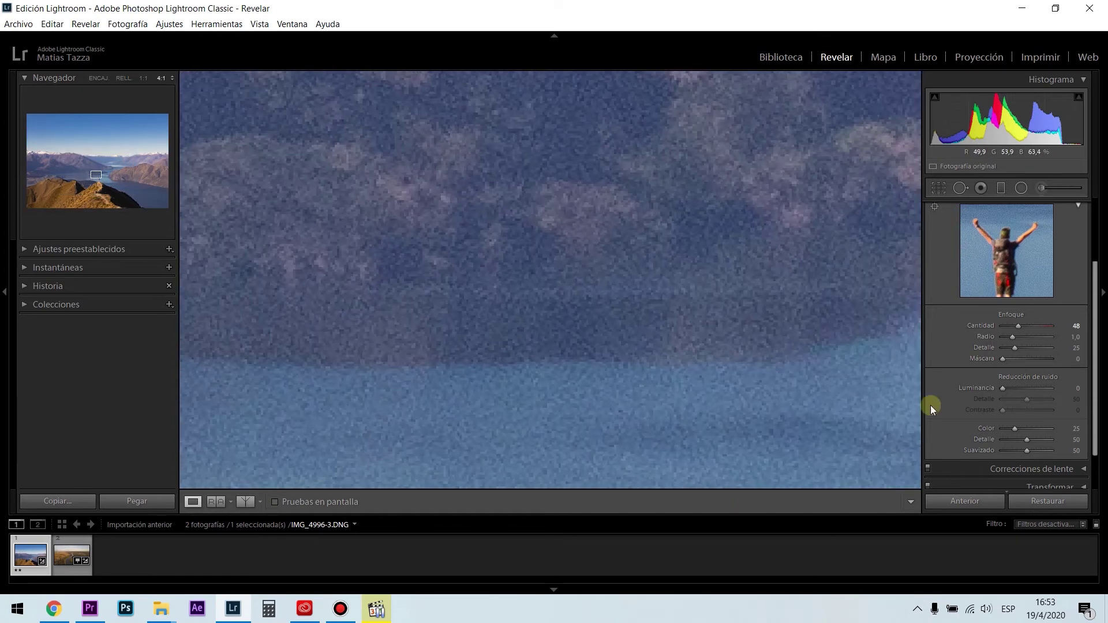
pyautogui.moveTo(1005, 390); pyautogui.dragTo(1014, 389)
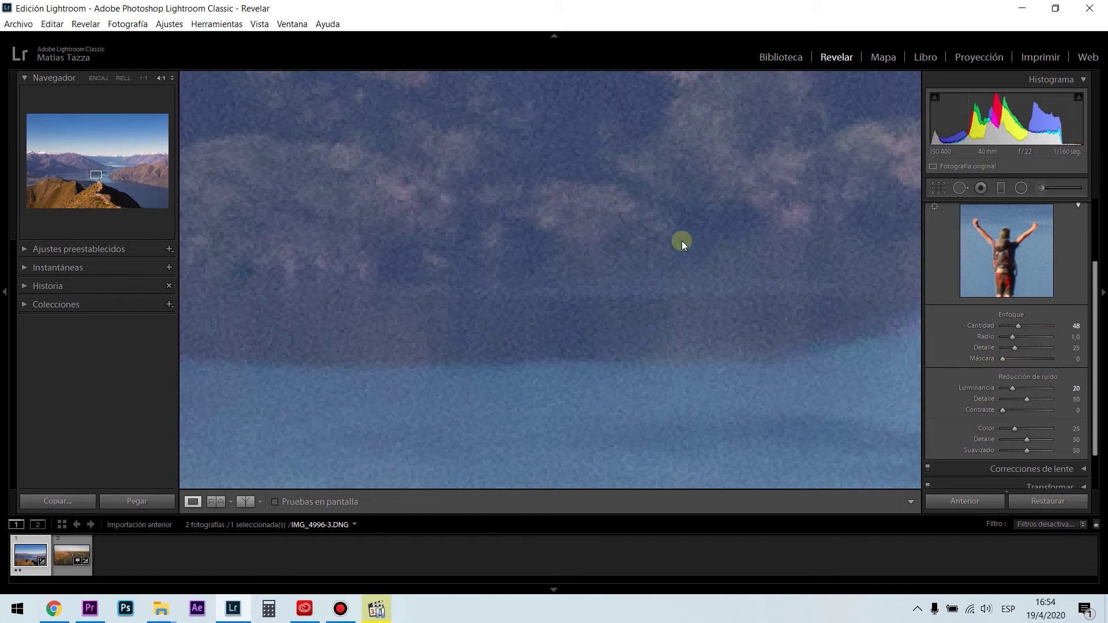
pyautogui.moveTo(680, 240); pyautogui.dragTo(616, 408)
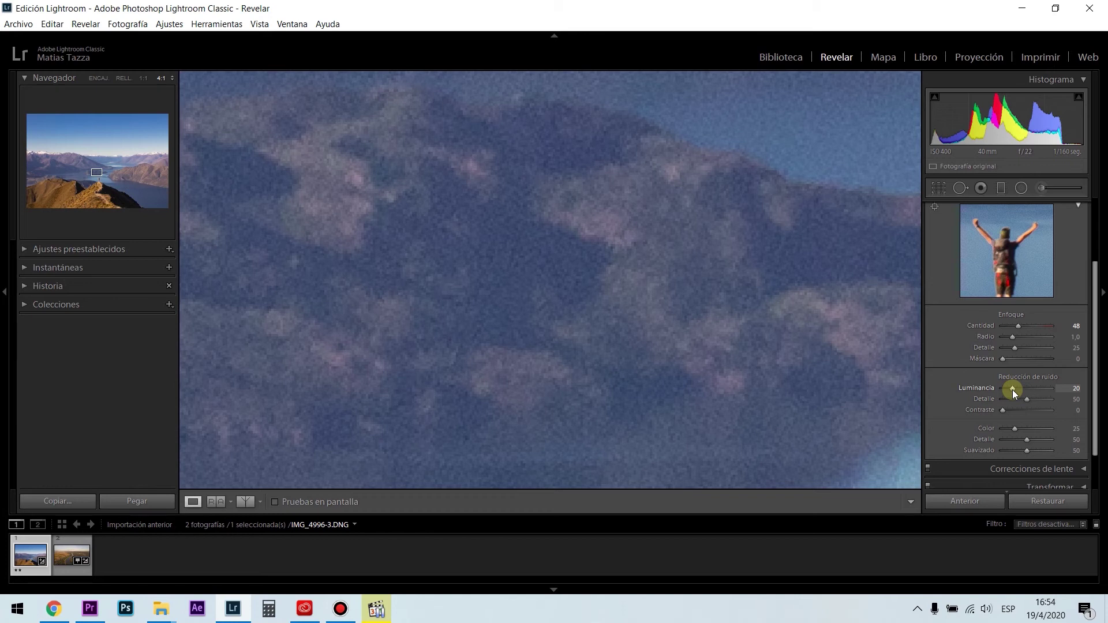
pyautogui.moveTo(1014, 393); pyautogui.dragTo(989, 398)
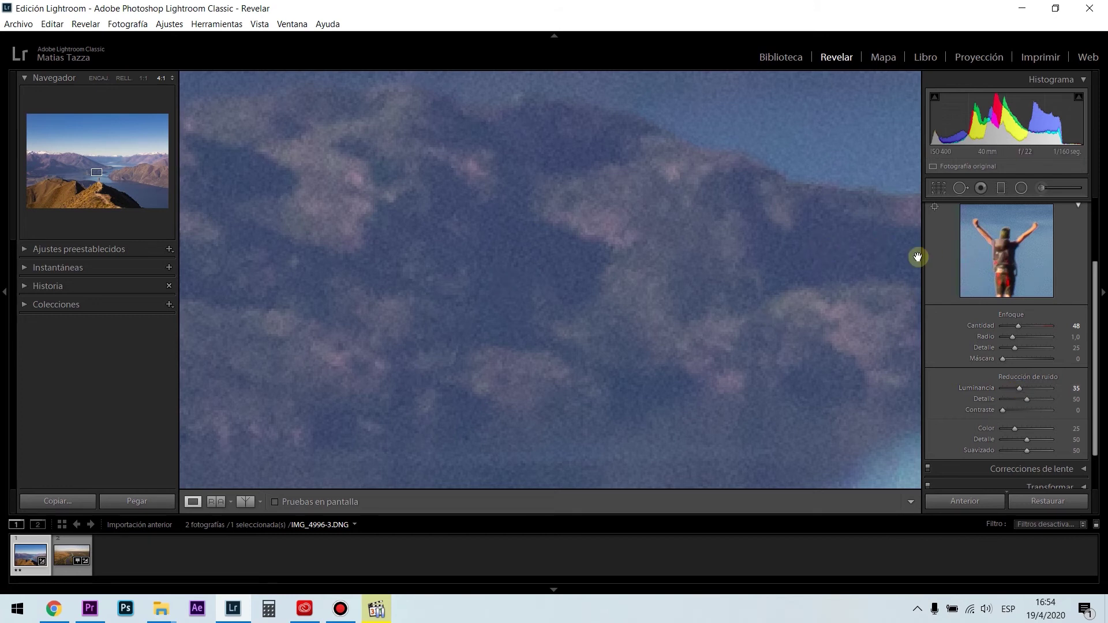
# Step: Set the sharpening amount to 57 while checking the enlarged hiker, and return to the full photo
pyautogui.moveTo(96, 172); pyautogui.dragTo(99, 178)
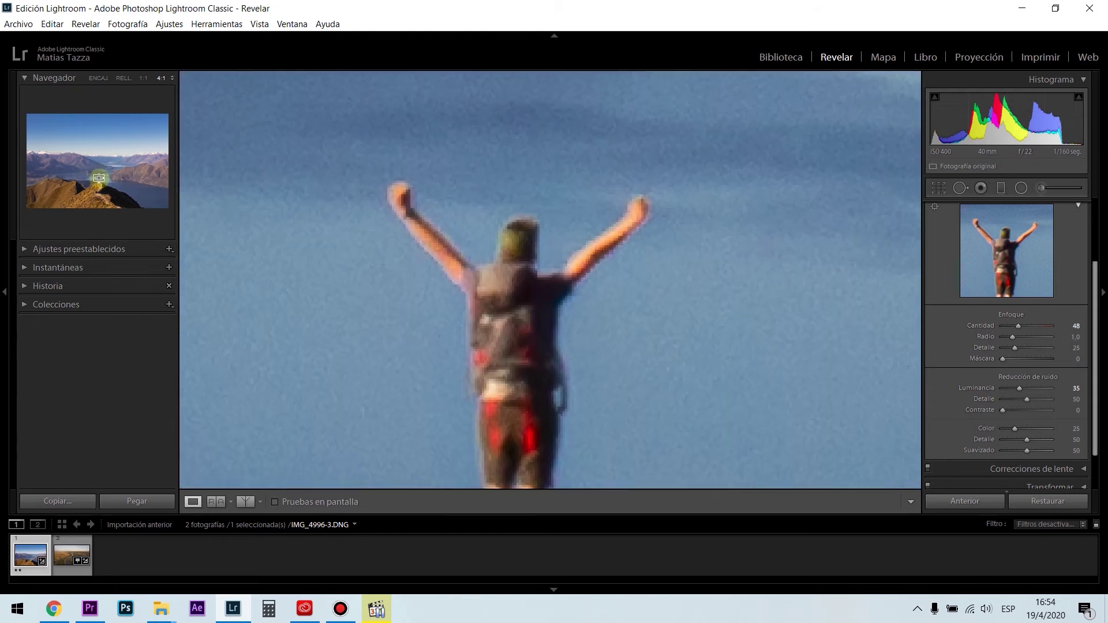
pyautogui.moveTo(1022, 325); pyautogui.dragTo(1023, 324)
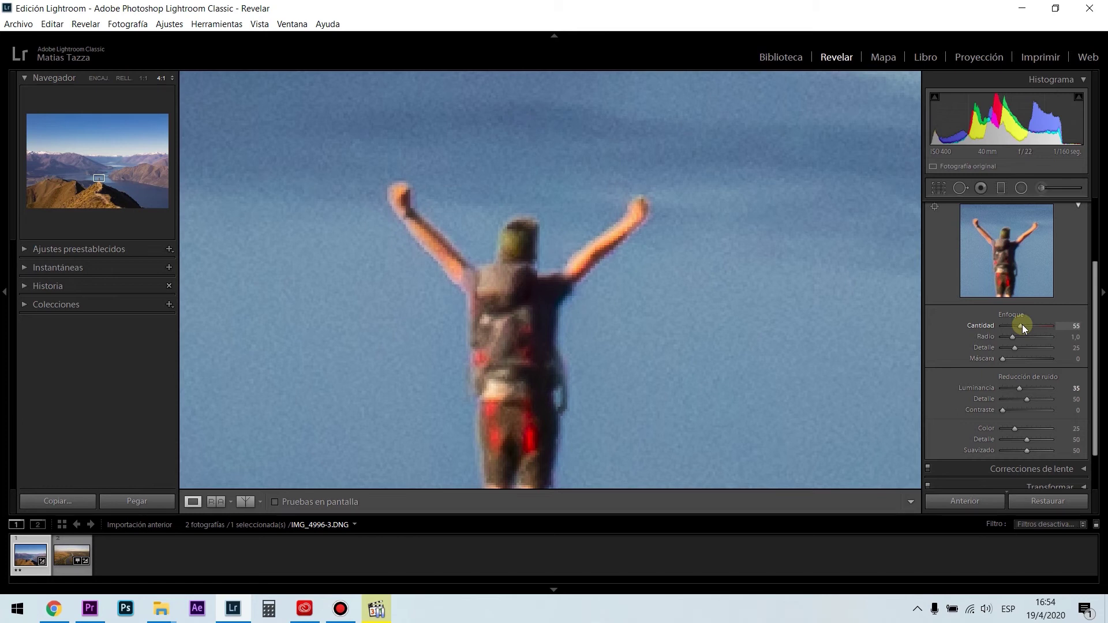
pyautogui.click(611, 270)
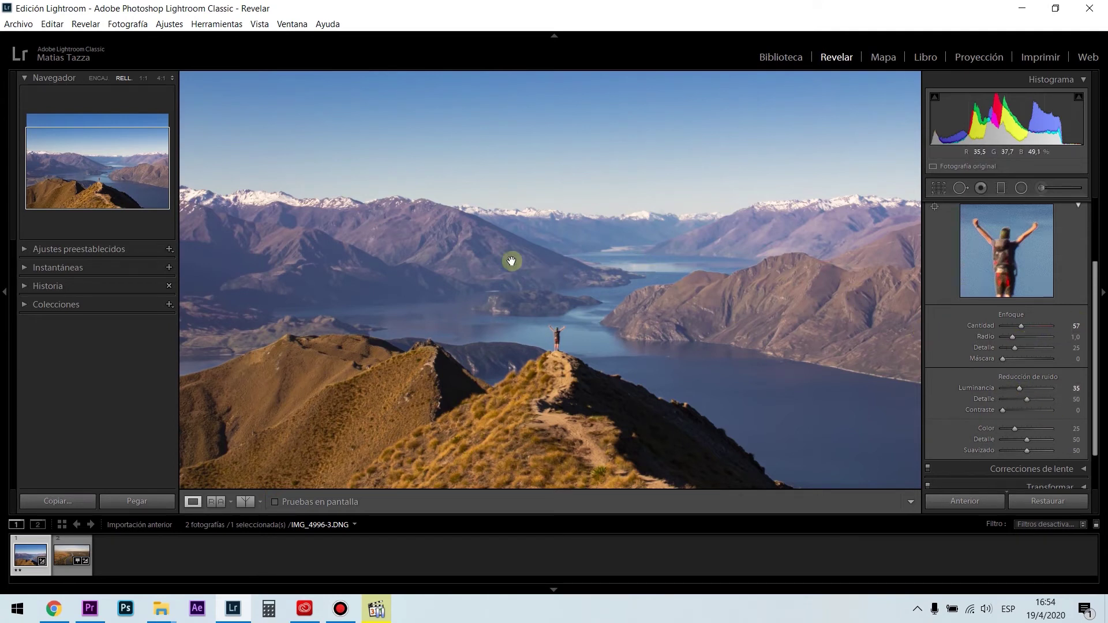
# Step: Examine the remaining noise on the mountainside at 11:1, and return to a view of the whole photo
pyautogui.click(466, 252)
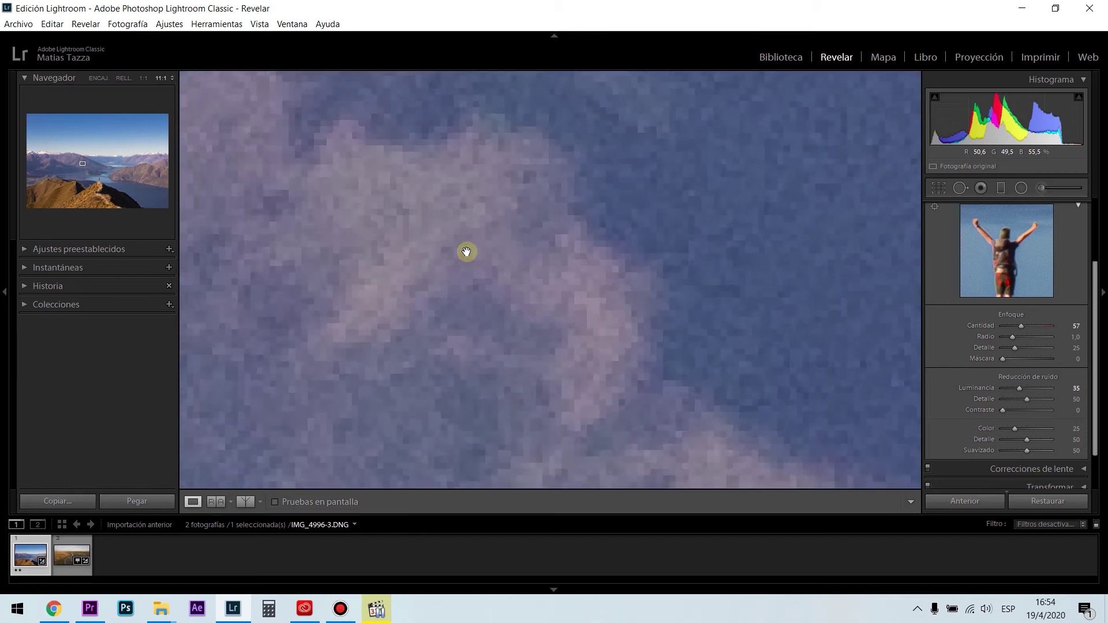
pyautogui.hotkey('ctrl', '+')
pyautogui.hotkey('ctrl', '+')
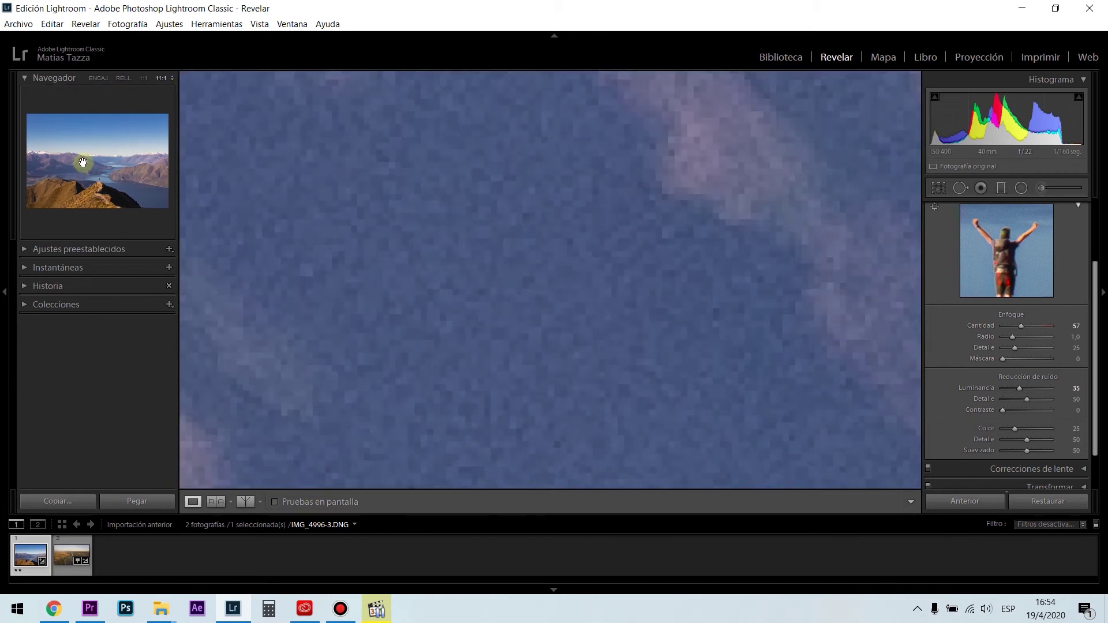
pyautogui.moveTo(83, 164)
pyautogui.mouseDown()
pyautogui.moveTo(89, 147)
pyautogui.moveTo(96, 167)
pyautogui.mouseUp()
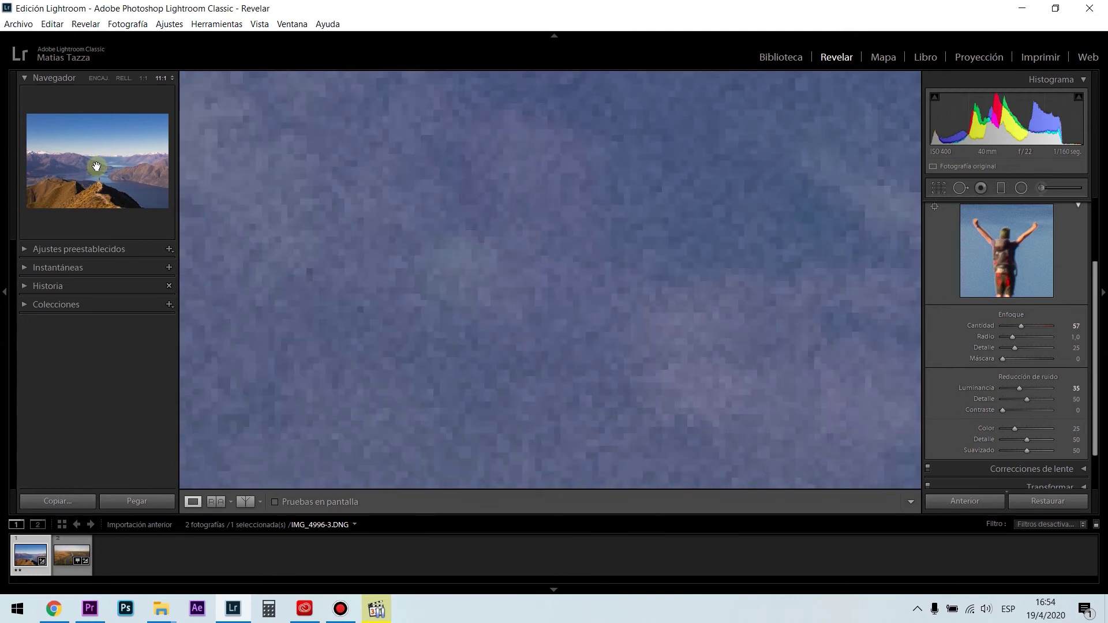
pyautogui.click(572, 262)
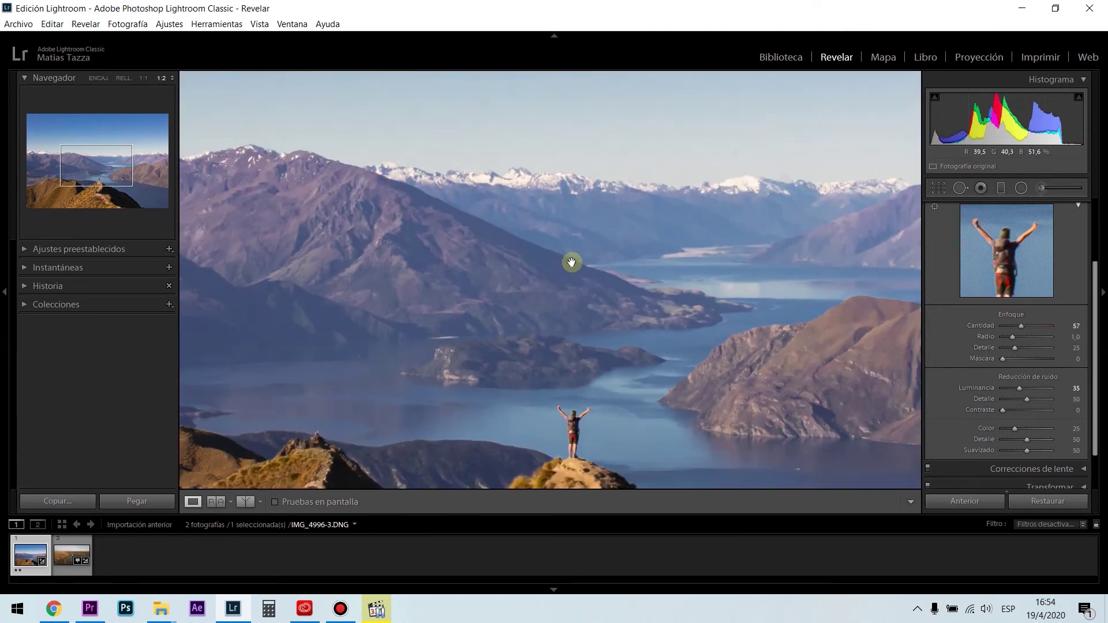
pyautogui.scroll(-3, 600, 355)
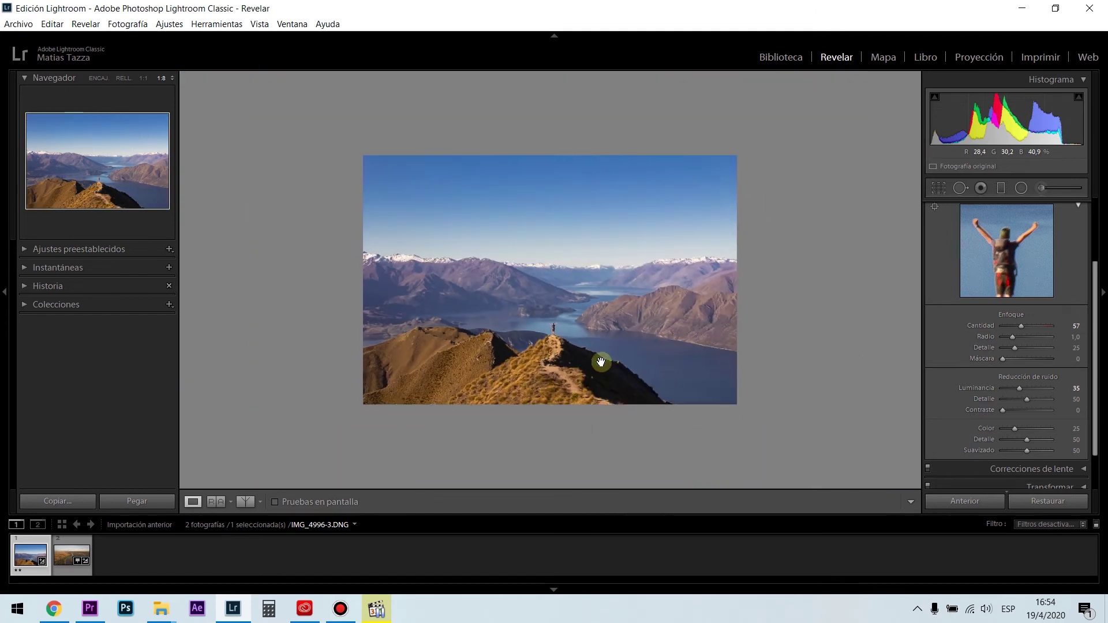
# Step: Examine the hiker, the water and the rocky ridge below at up to 11:1, and return to the full photo
pyautogui.scroll(2, 597, 374)
pyautogui.scroll(3, 597, 374)
pyautogui.moveTo(596, 374); pyautogui.dragTo(415, 35)
pyautogui.moveTo(558, 372); pyautogui.dragTo(438, 255)
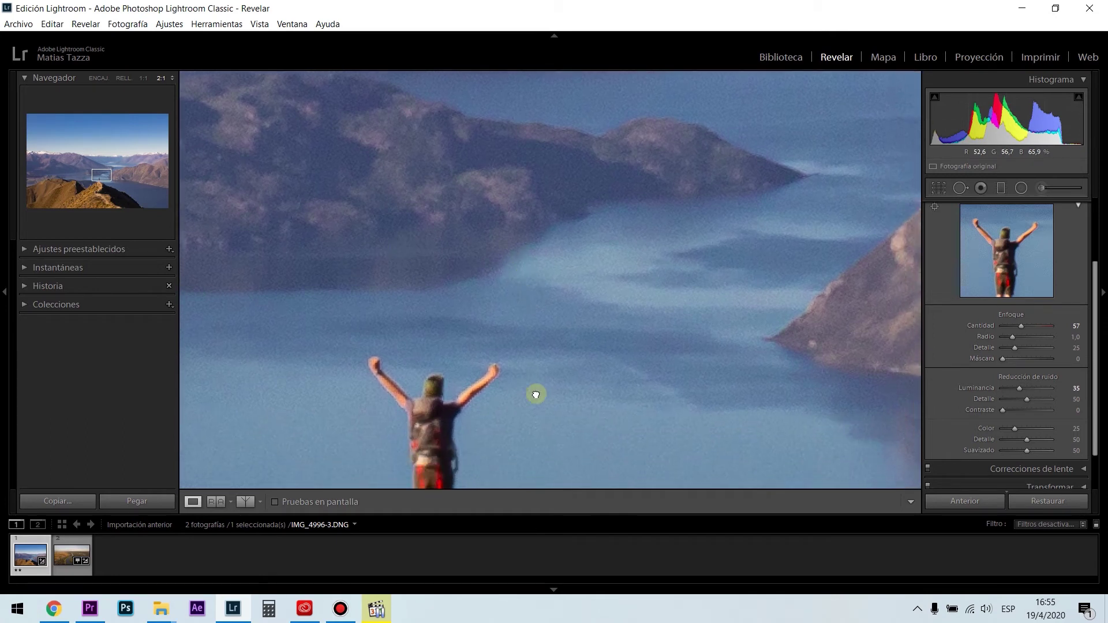
pyautogui.moveTo(536, 394); pyautogui.dragTo(504, 158)
pyautogui.moveTo(604, 398); pyautogui.dragTo(511, 196)
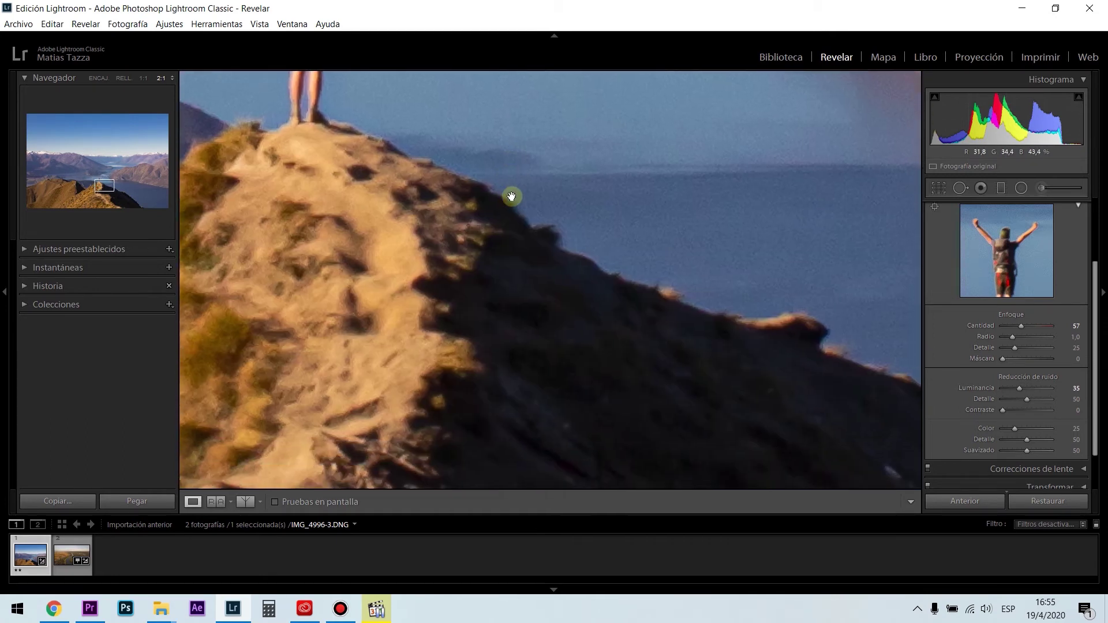
pyautogui.hotkey('ctrl', '+')
pyautogui.hotkey('ctrl', '+')
pyautogui.hotkey('ctrl', '+')
pyautogui.hotkey('ctrl', '+')
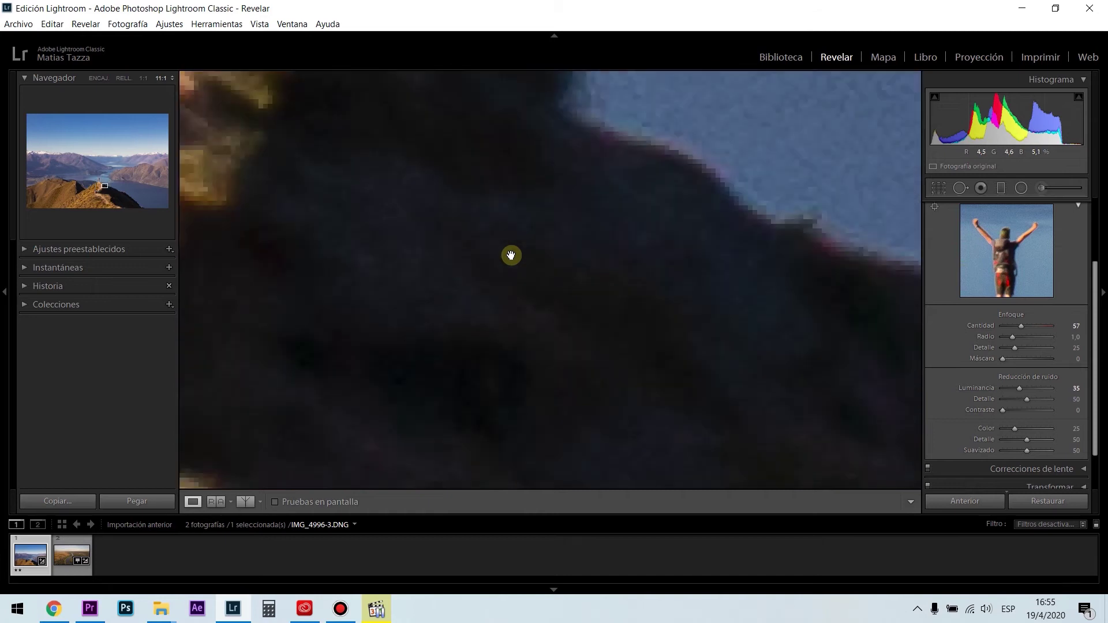
pyautogui.moveTo(465, 287); pyautogui.dragTo(693, 352)
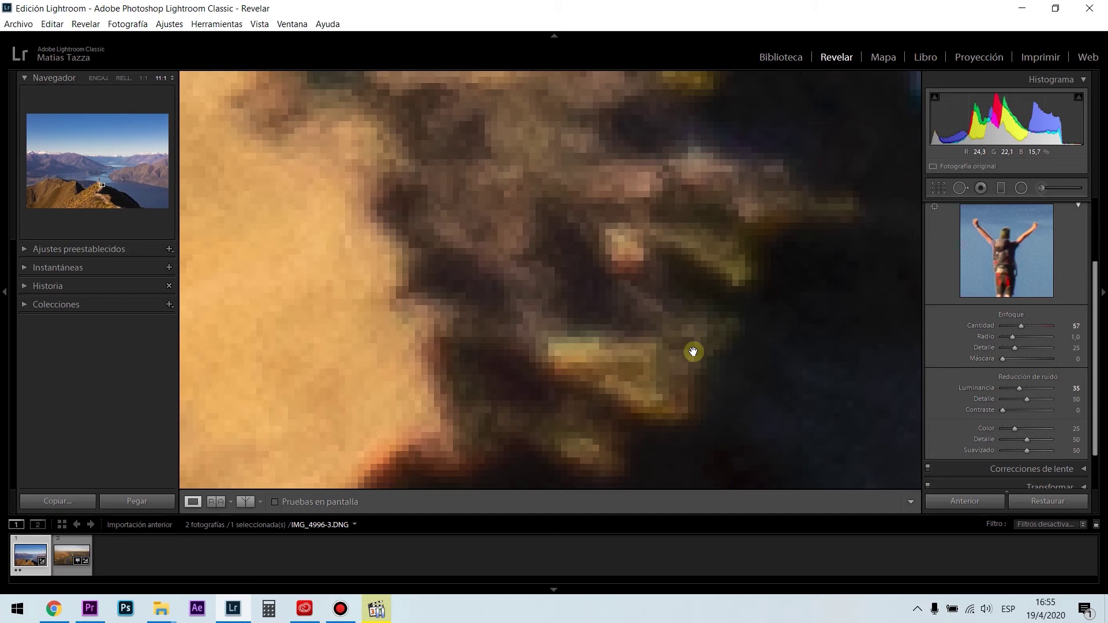
pyautogui.moveTo(353, 242); pyautogui.dragTo(762, 150)
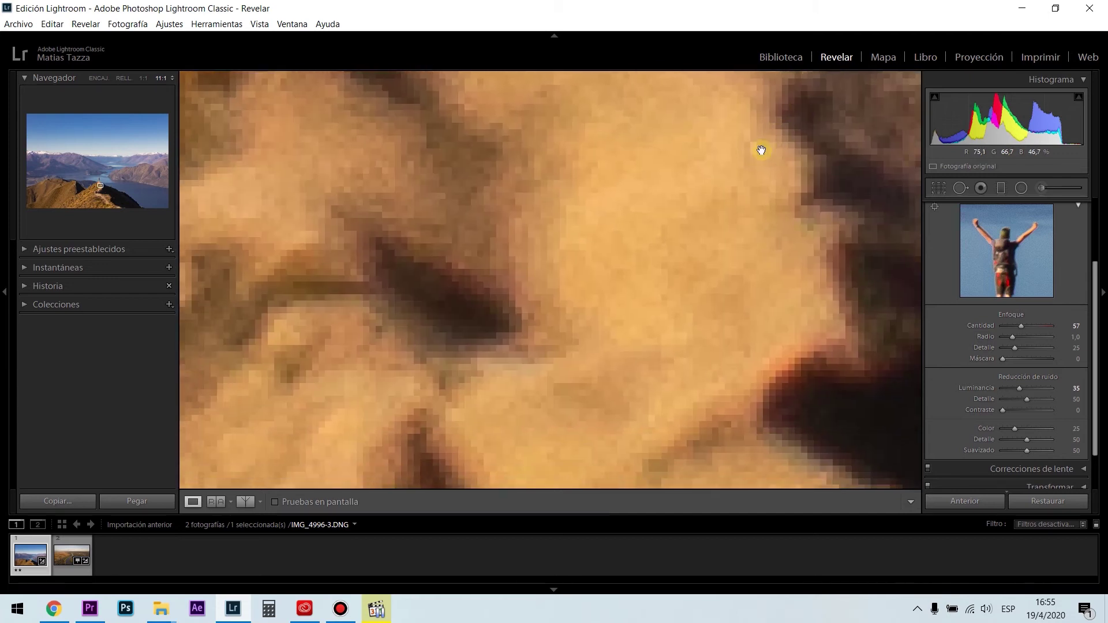
pyautogui.click(581, 280)
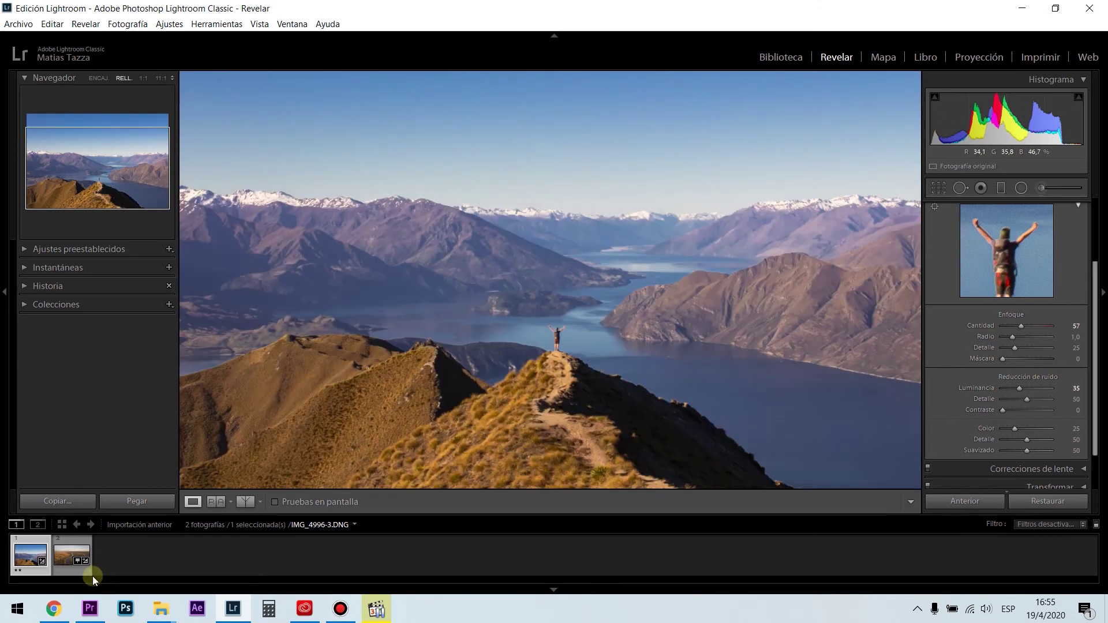
# Step: Switch to the aerial river photo and magnify the road and houses beside the hillside to 11:1
pyautogui.click(63, 557)
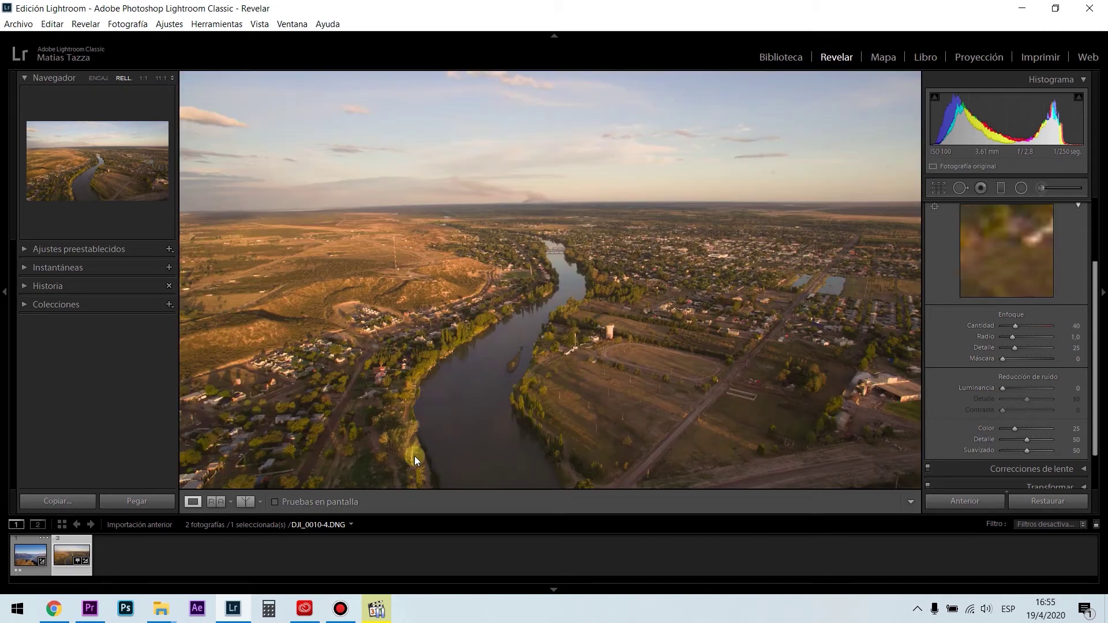
pyautogui.click(425, 281)
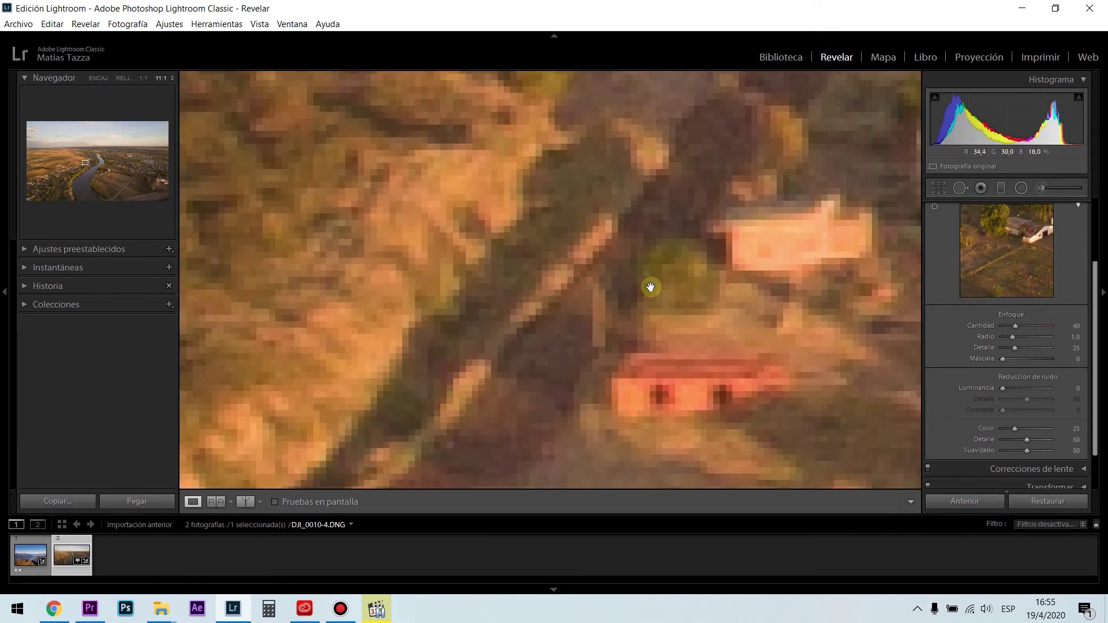
pyautogui.moveTo(530, 396); pyautogui.dragTo(542, 265)
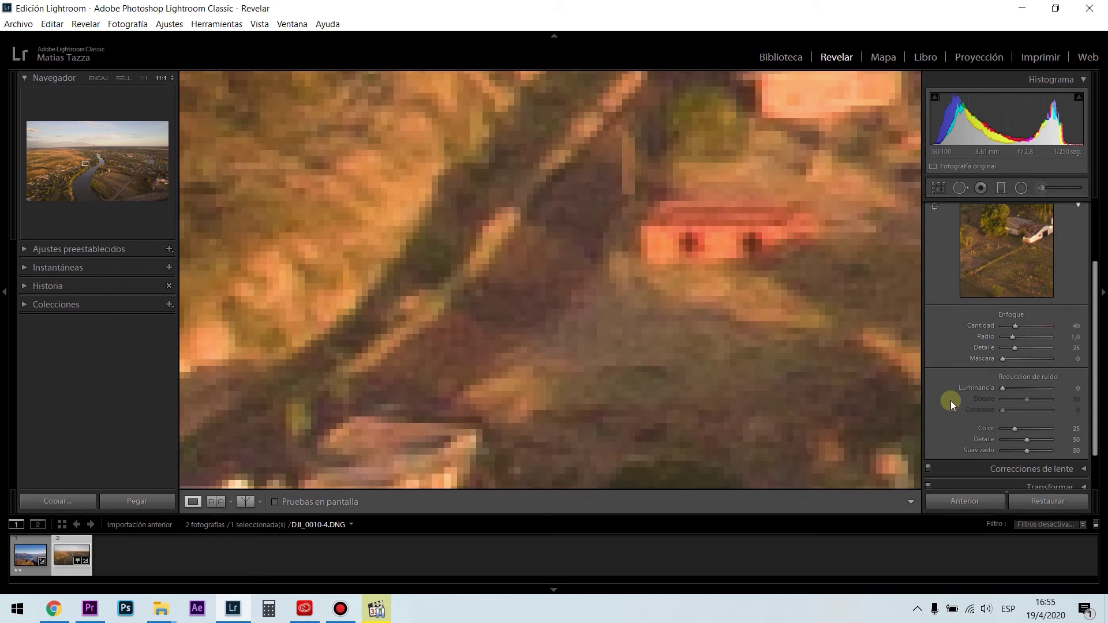
# Step: Try a color noise reduction of 79 on the aerial photo, compare it at several magnifications, and restore it to 25
pyautogui.click(935, 206)
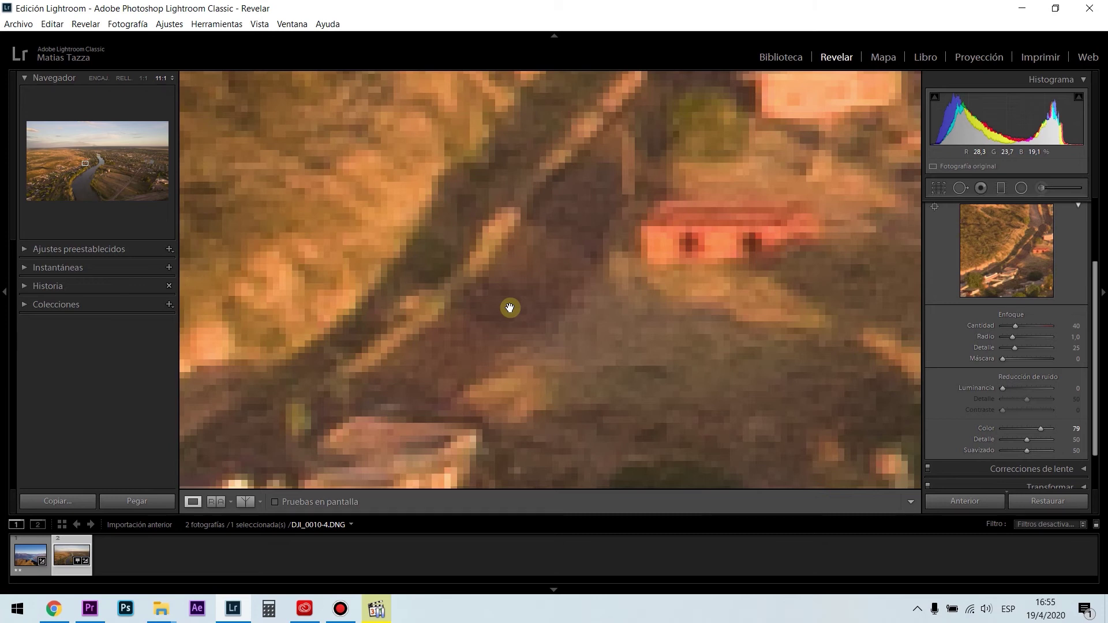
pyautogui.scroll(-7, 511, 308)
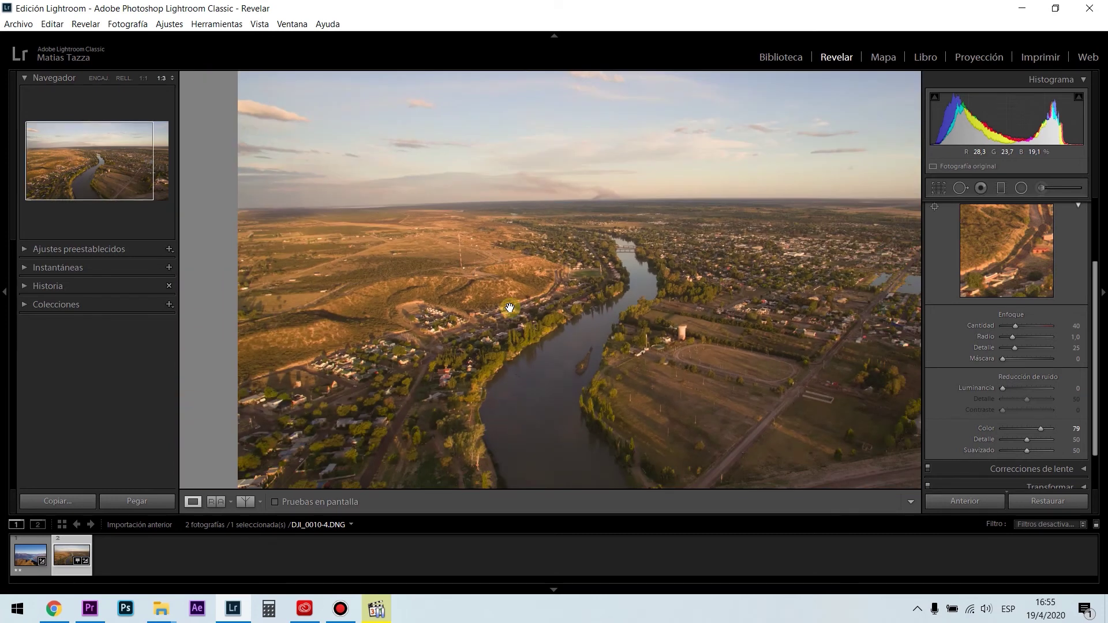
pyautogui.scroll(7, 511, 308)
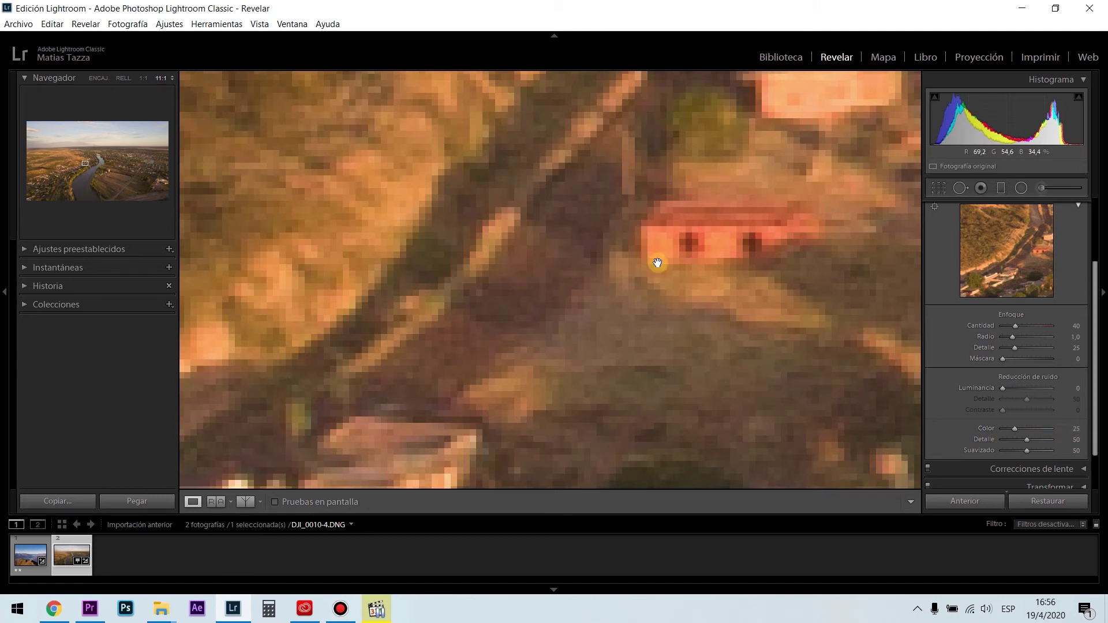
pyautogui.click(700, 293)
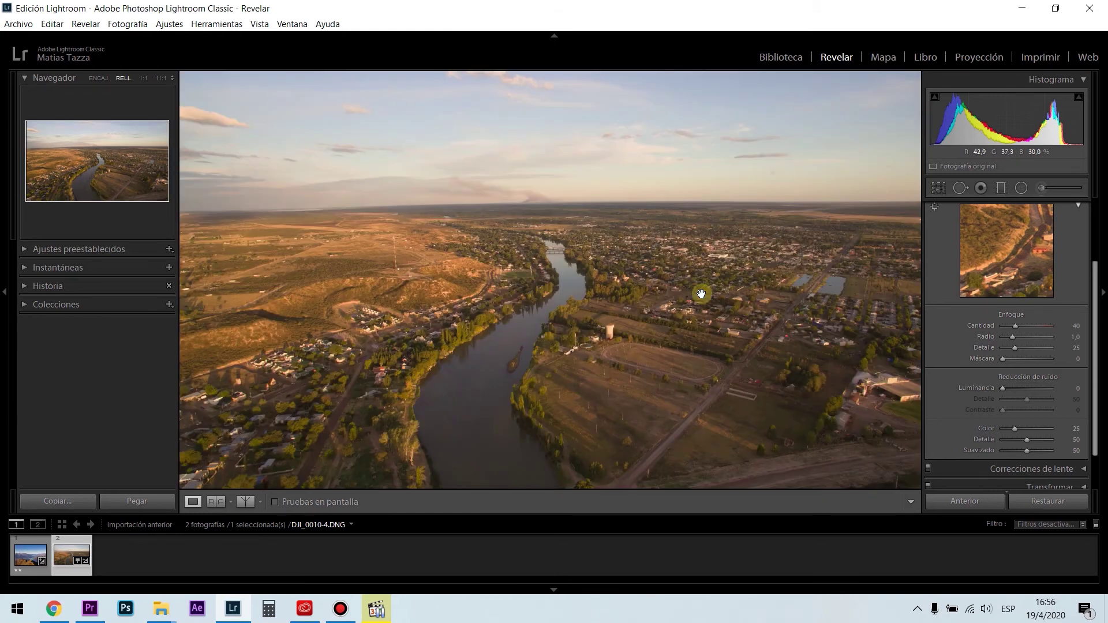
# Step: Return to the mountain lake photo, try a noise reduction luminance of 100, compare by undoing and redoing, and undo it
pyautogui.click(36, 553)
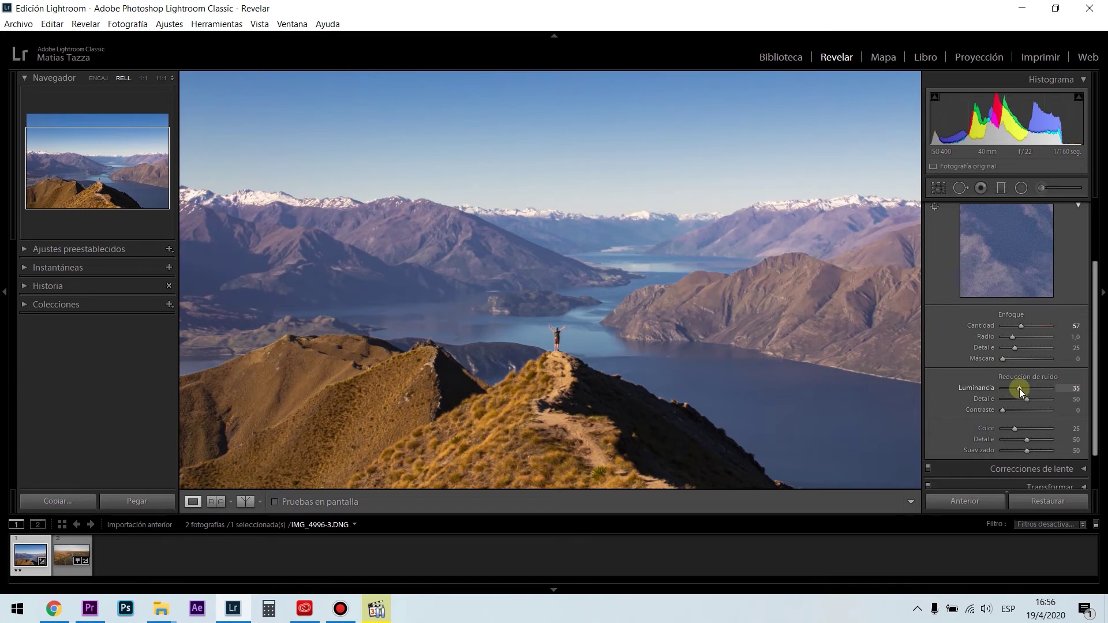
pyautogui.moveTo(1019, 389); pyautogui.dragTo(1101, 376)
pyautogui.hotkey('ctrl', 'z')
pyautogui.hotkey('ctrl', 'shift', 'z')
pyautogui.hotkey('ctrl', 'z')
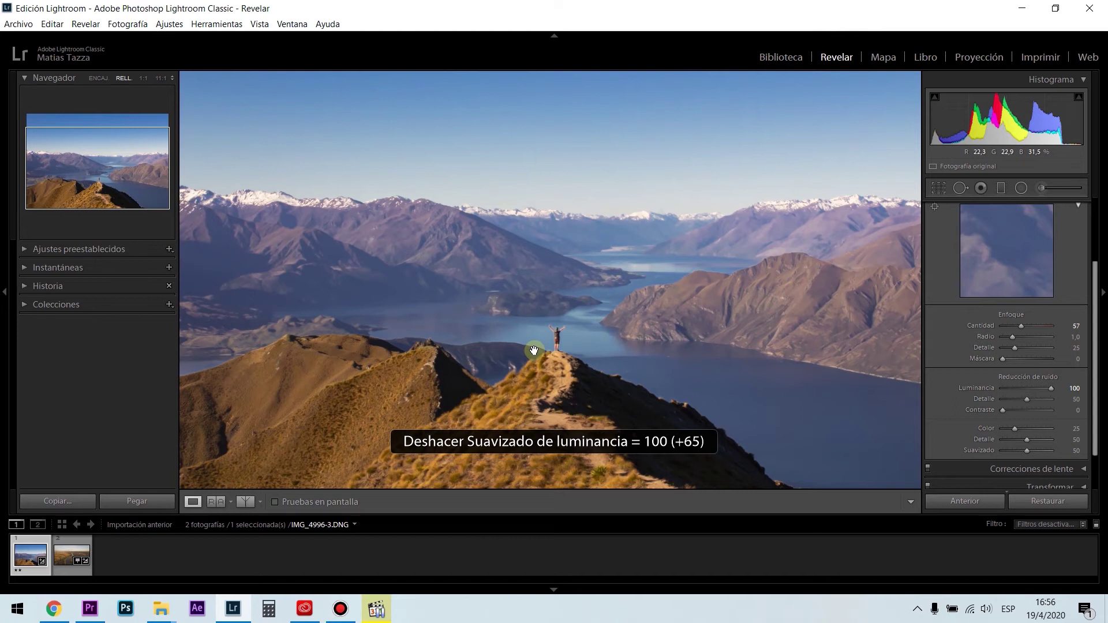
pyautogui.click(571, 401)
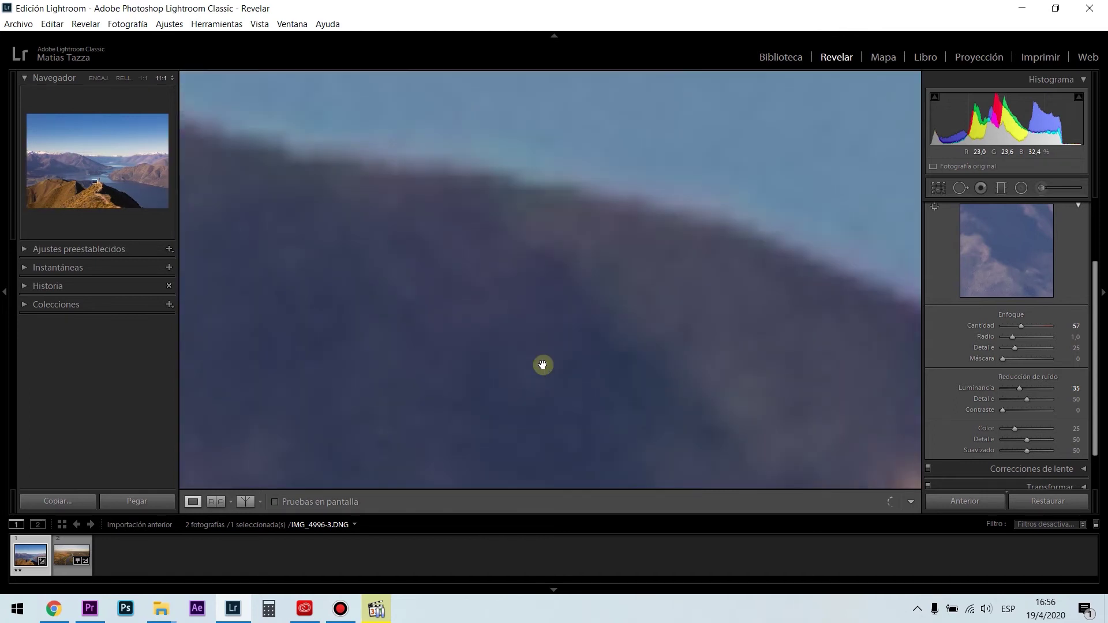
# Step: Return to the full mountain lake photo, collapse the detail settings, and open the lens corrections
pyautogui.click(542, 365)
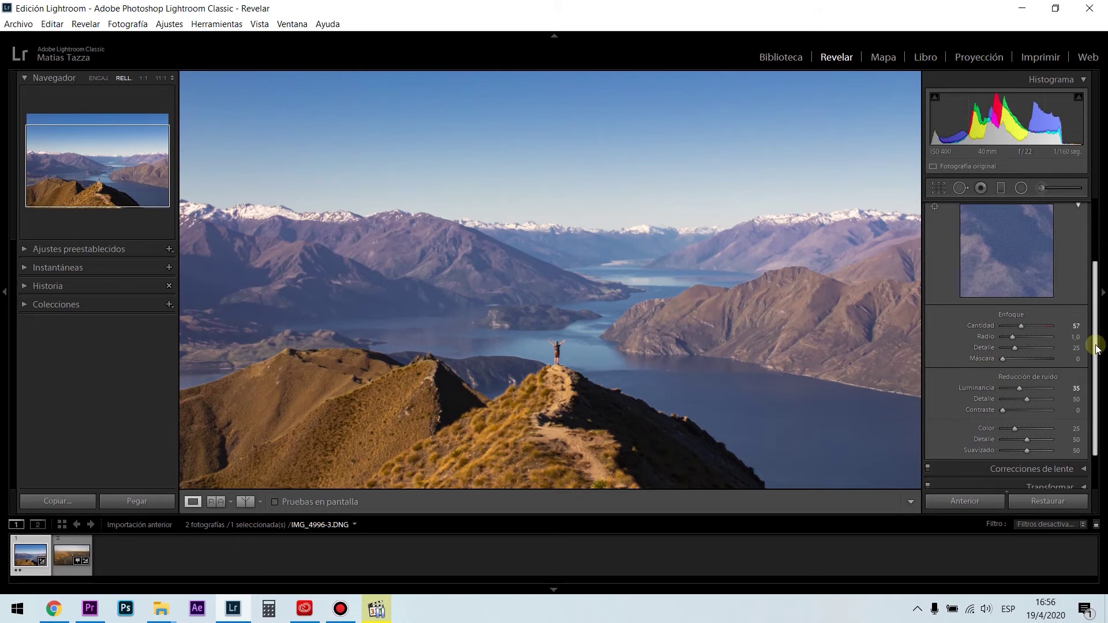
pyautogui.moveTo(1098, 348); pyautogui.dragTo(1095, 291)
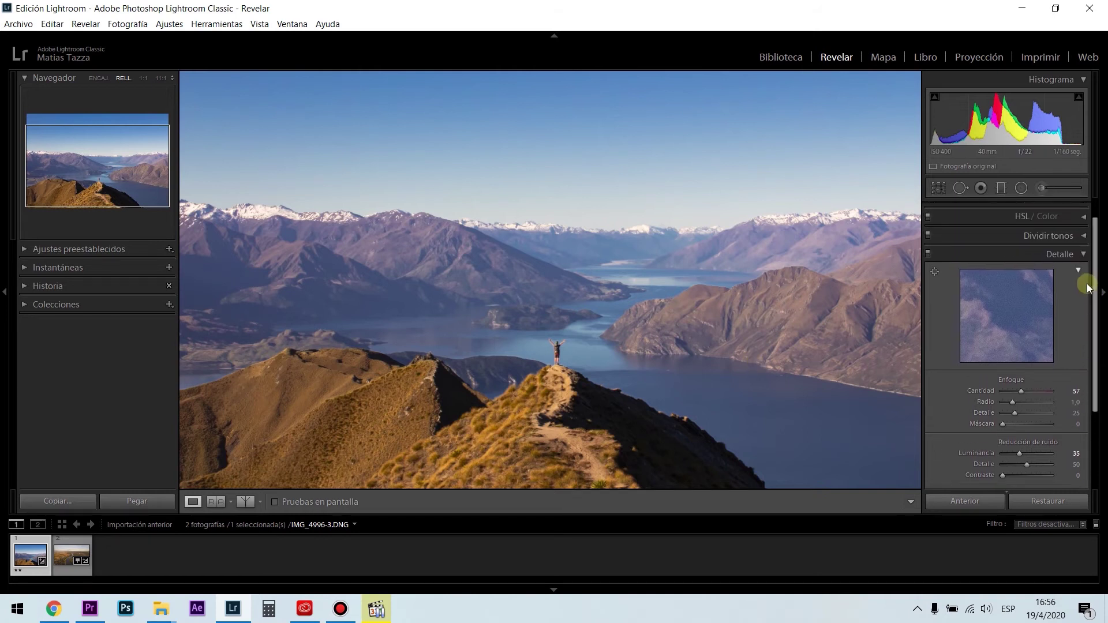
pyautogui.click(1085, 256)
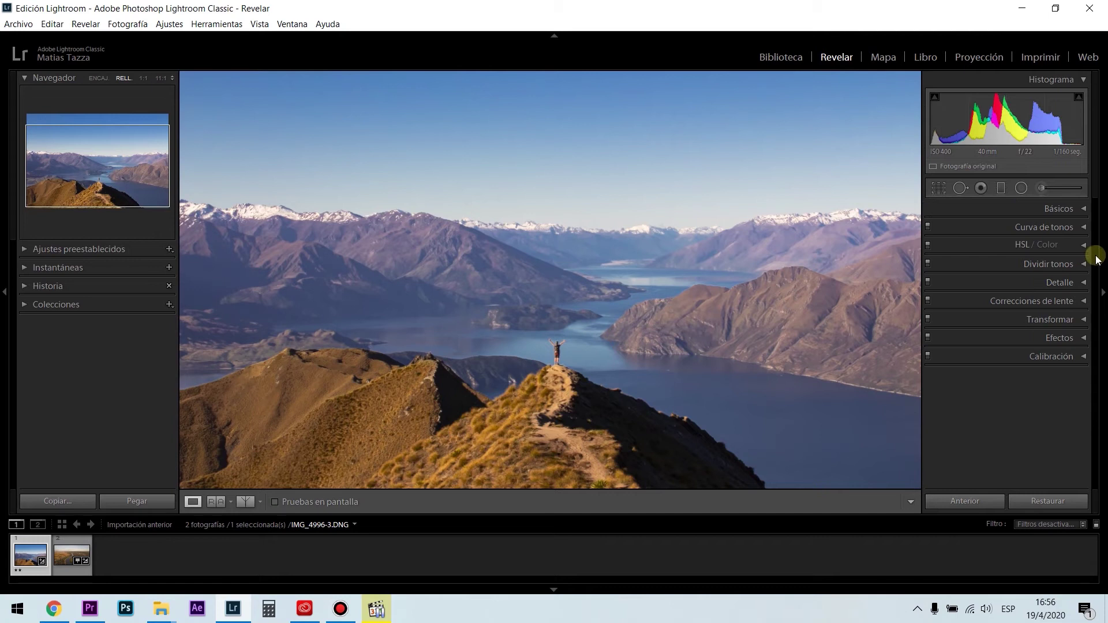
pyautogui.click(1084, 301)
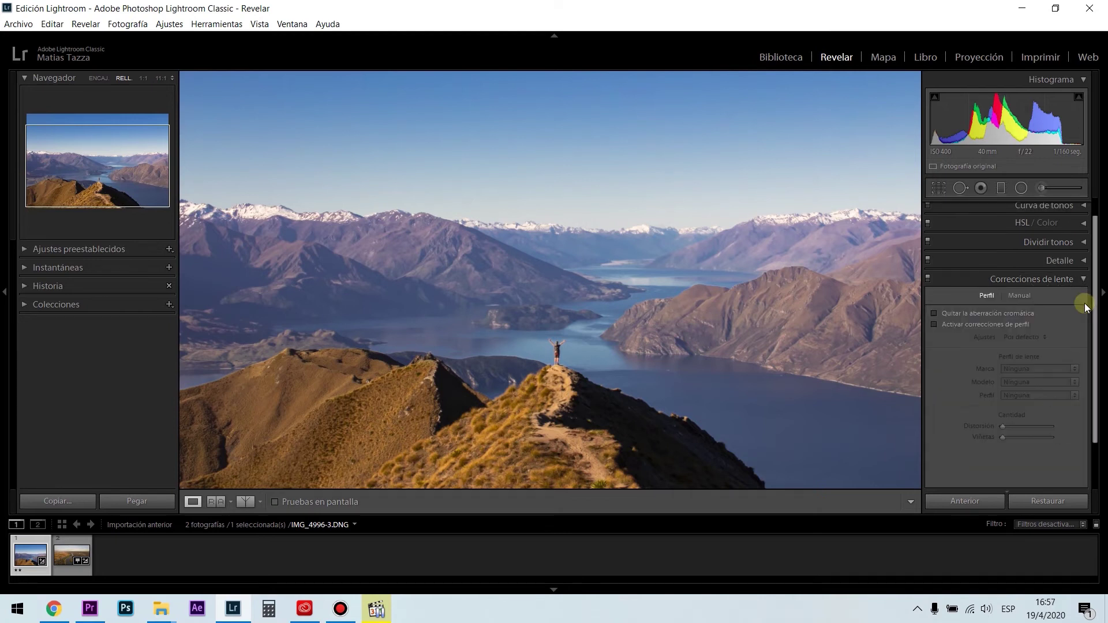
pyautogui.scroll(-2, 1092, 303)
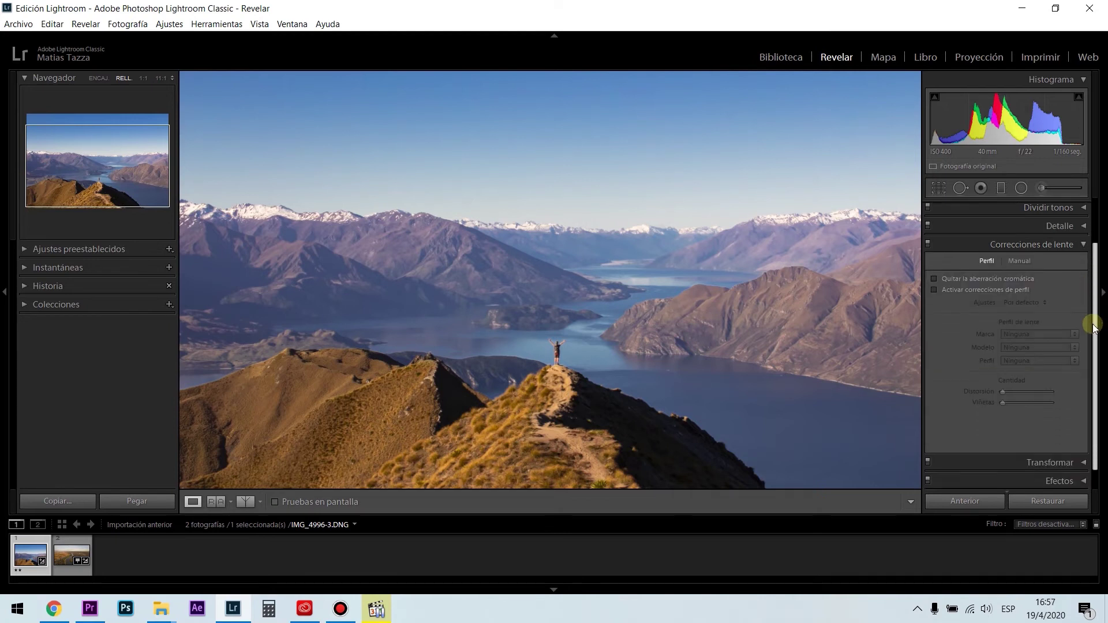
pyautogui.scroll(-1, 1092, 328)
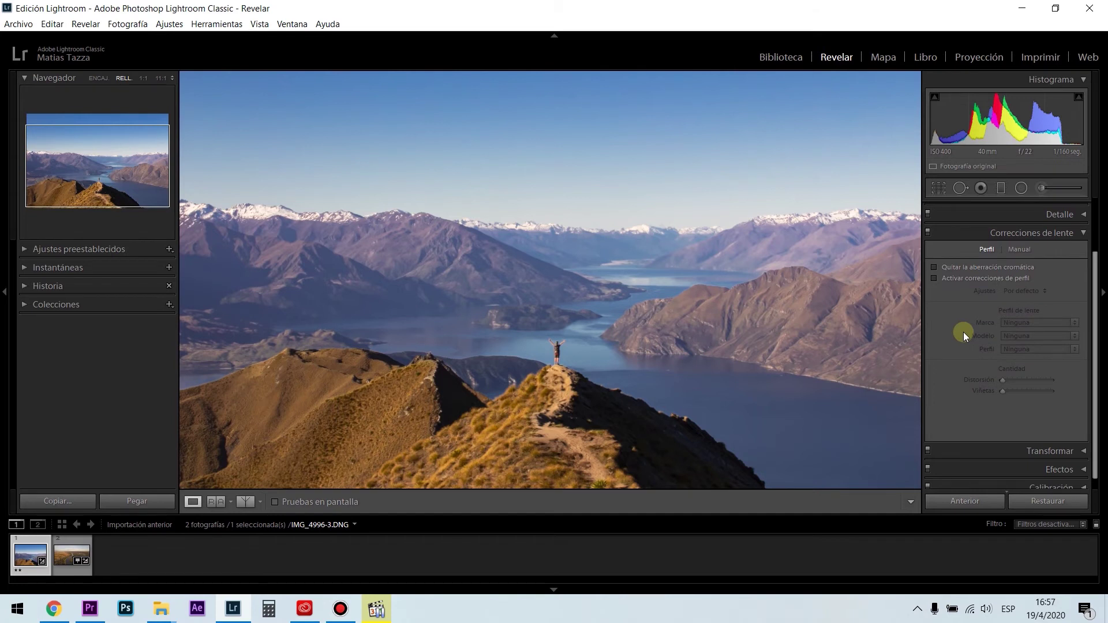
# Step: In the manual lens corrections, set the purple fringe removal amount to 16 on the mountain lake photo
pyautogui.moveTo(1097, 362)
pyautogui.mouseDown()
pyautogui.moveTo(1097, 371)
pyautogui.moveTo(1097, 353)
pyautogui.mouseUp()
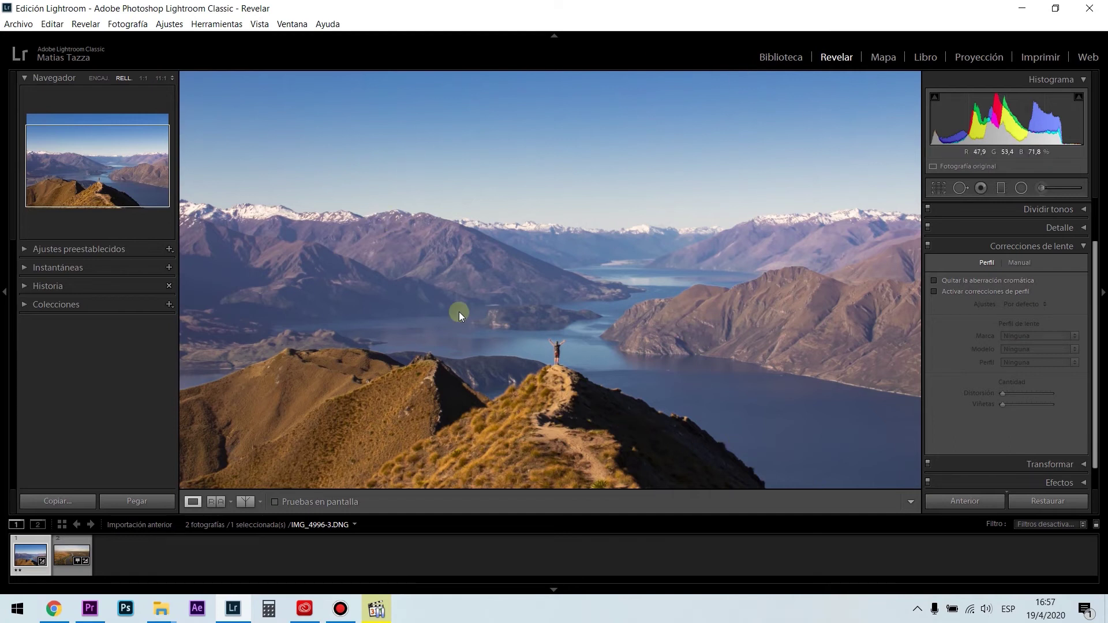
pyautogui.click(1022, 263)
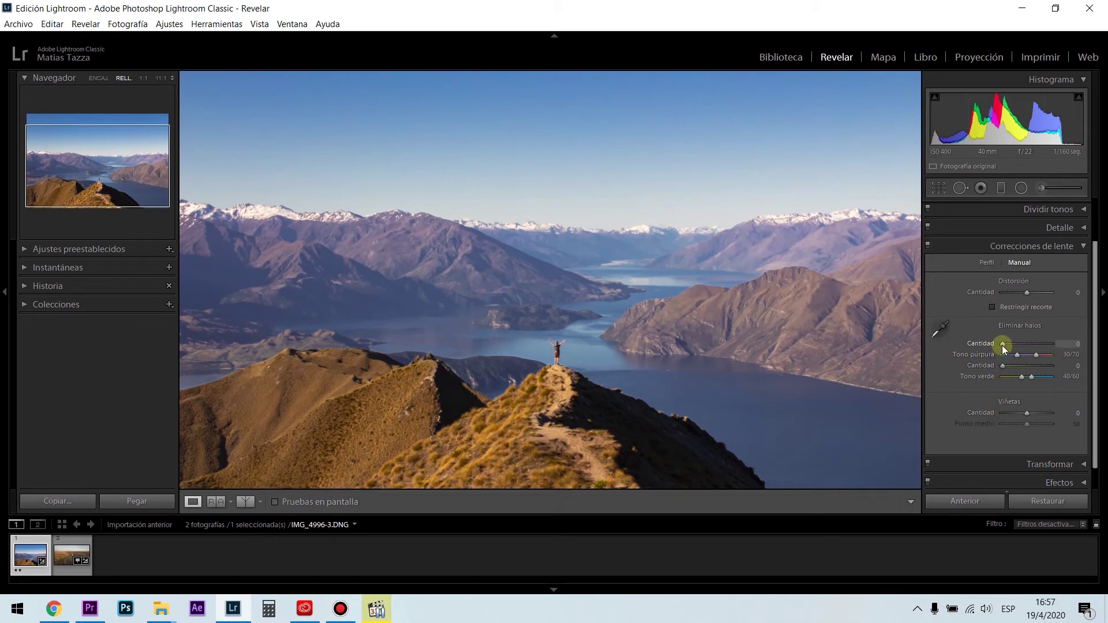
pyautogui.moveTo(1009, 345); pyautogui.dragTo(973, 350)
# Step: Switch to the aerial river photo, try a distortion correction of +74, and restore it to 0
pyautogui.click(68, 559)
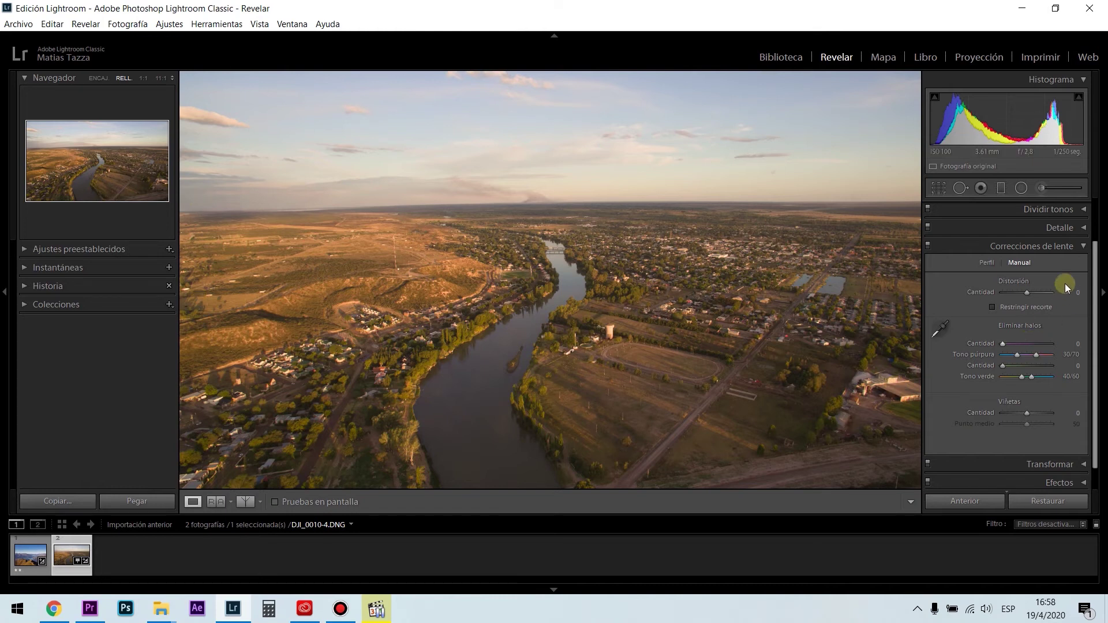
pyautogui.moveTo(1099, 252); pyautogui.dragTo(1045, 278)
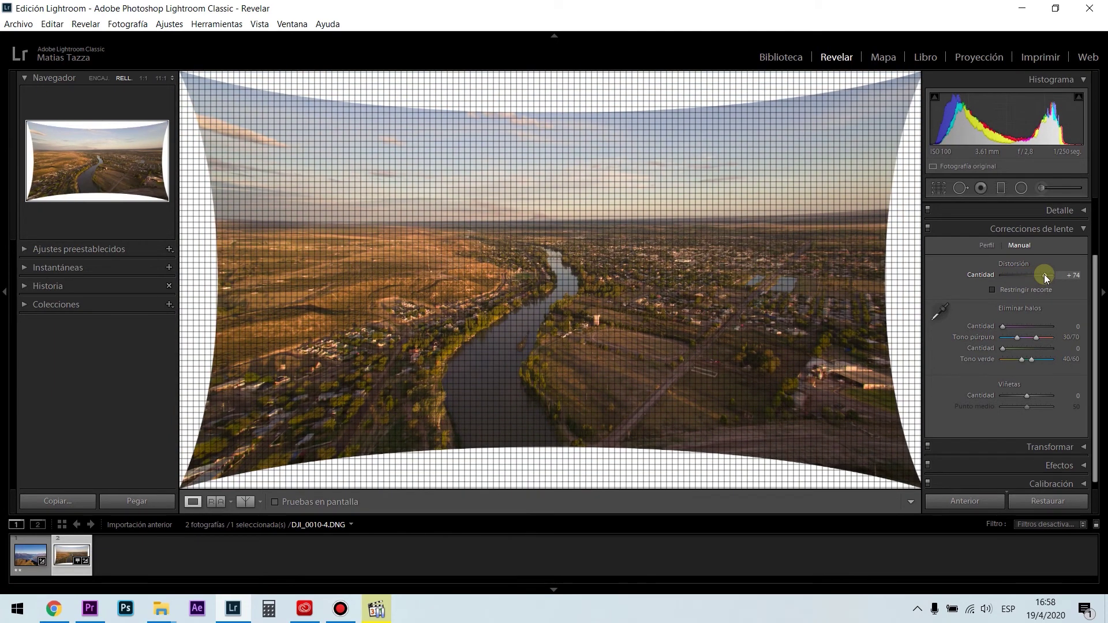
pyautogui.doubleClick(1044, 275)
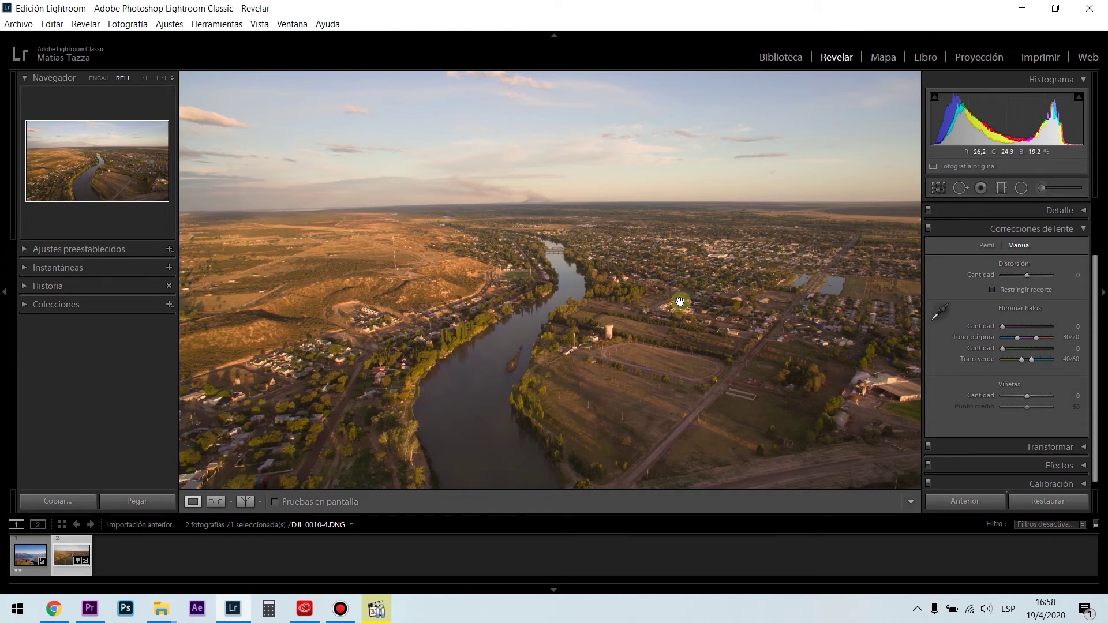
# Step: Set the aerial photo's distortion correction to +81 and crop away the curved white edges
pyautogui.moveTo(1027, 276); pyautogui.dragTo(1047, 280)
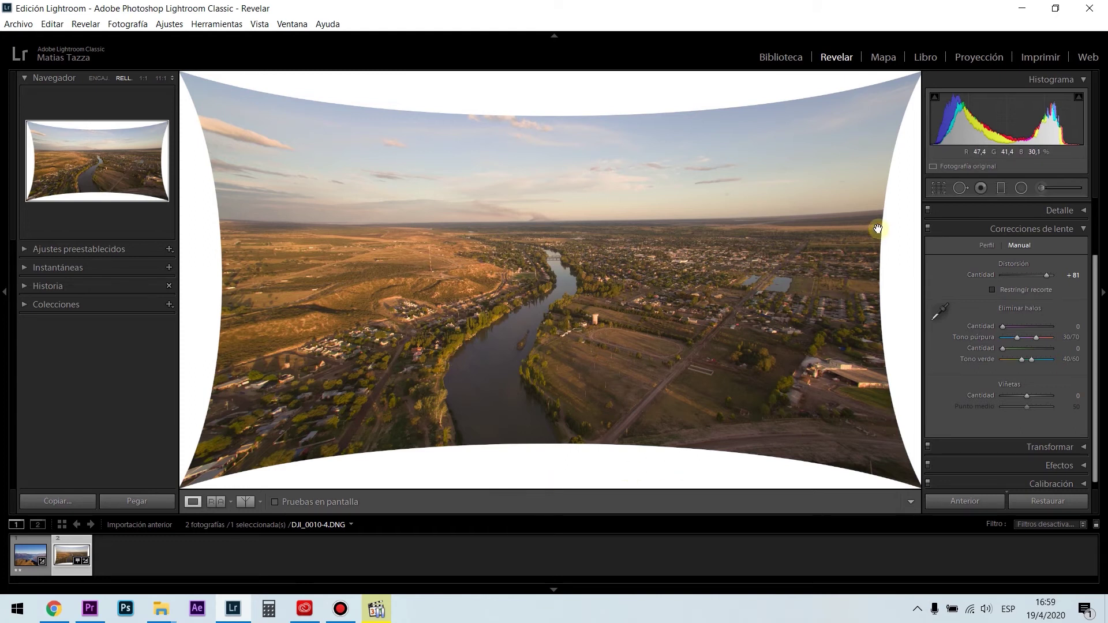
pyautogui.click(939, 189)
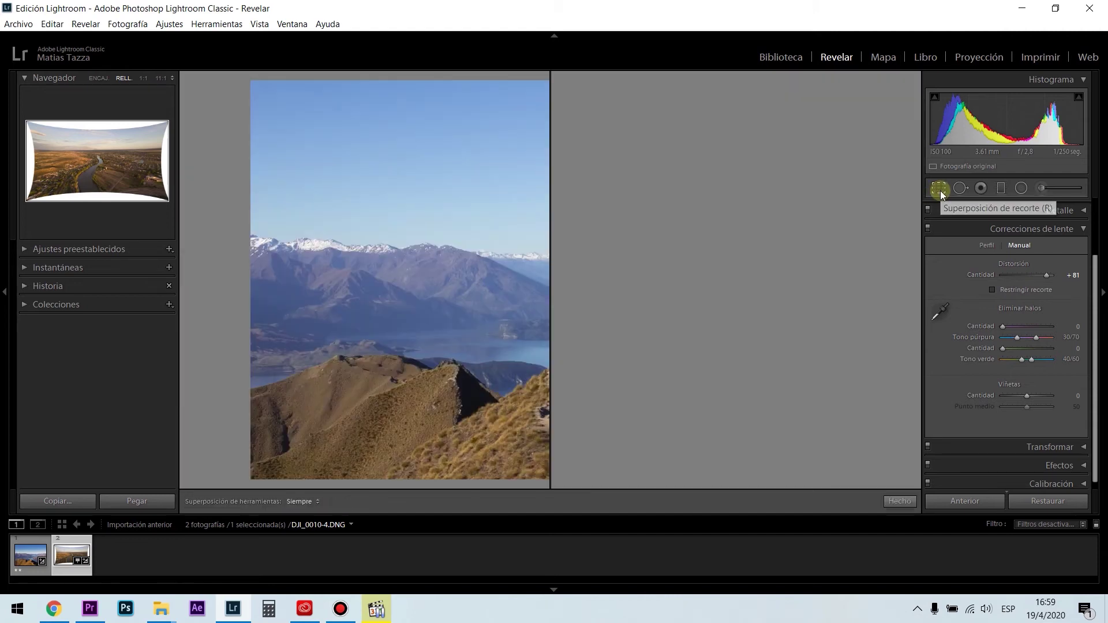
pyautogui.moveTo(194, 80); pyautogui.dragTo(218, 91)
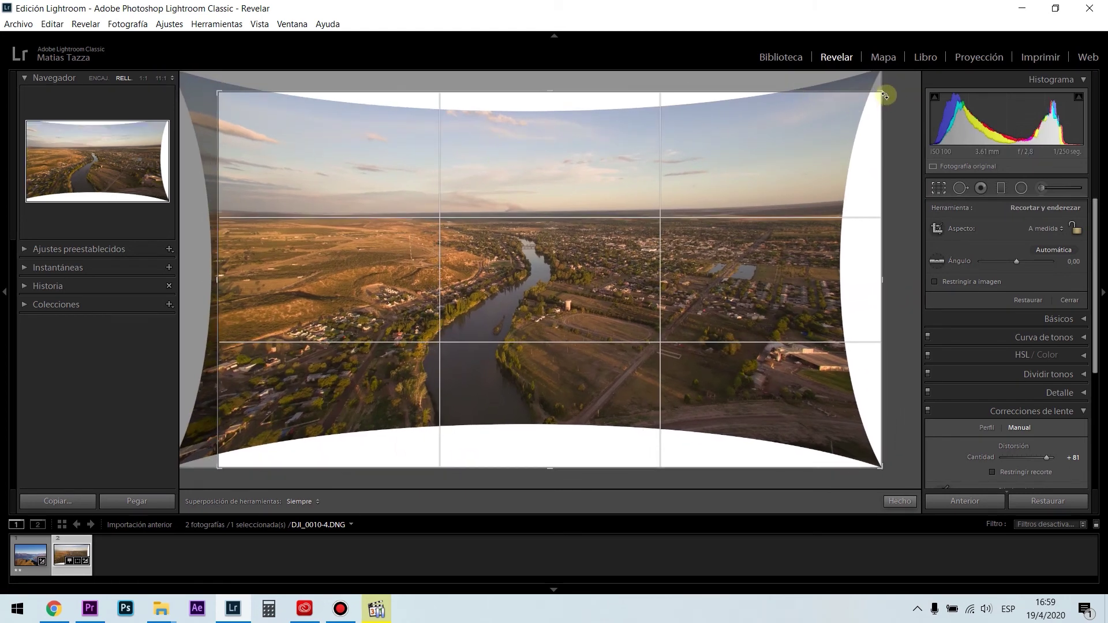
pyautogui.moveTo(882, 93); pyautogui.dragTo(860, 109)
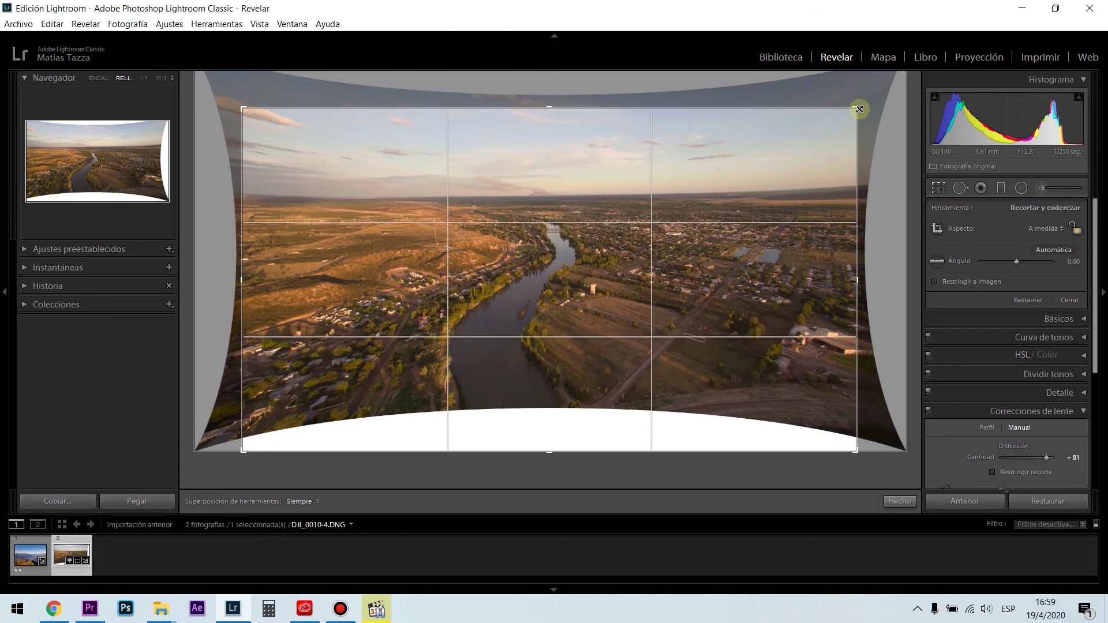
pyautogui.moveTo(556, 450); pyautogui.dragTo(558, 425)
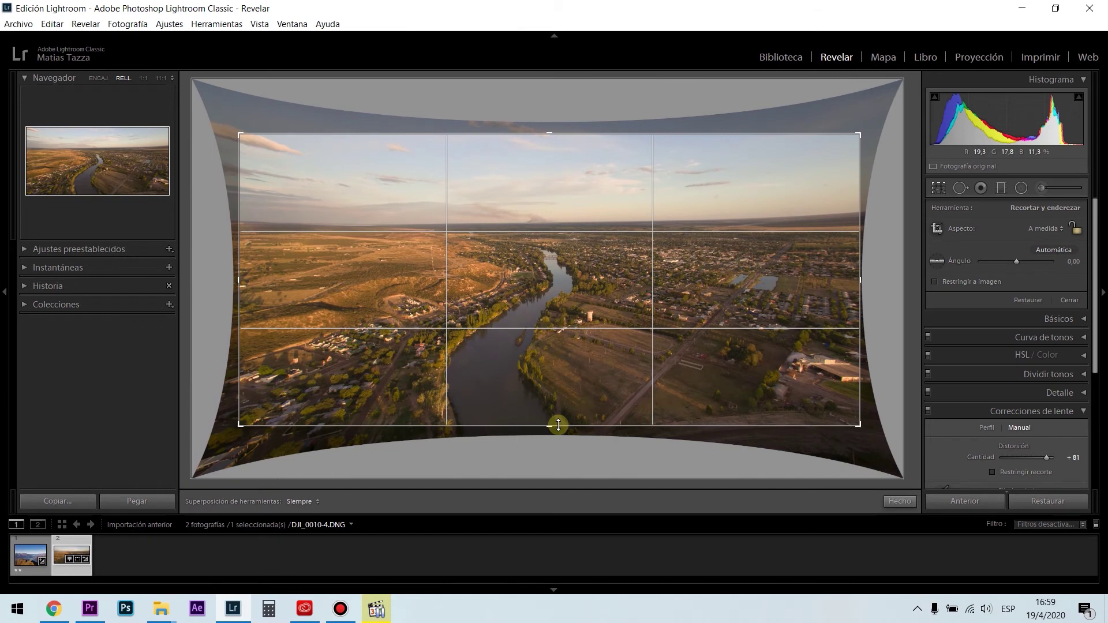
pyautogui.press('Return')
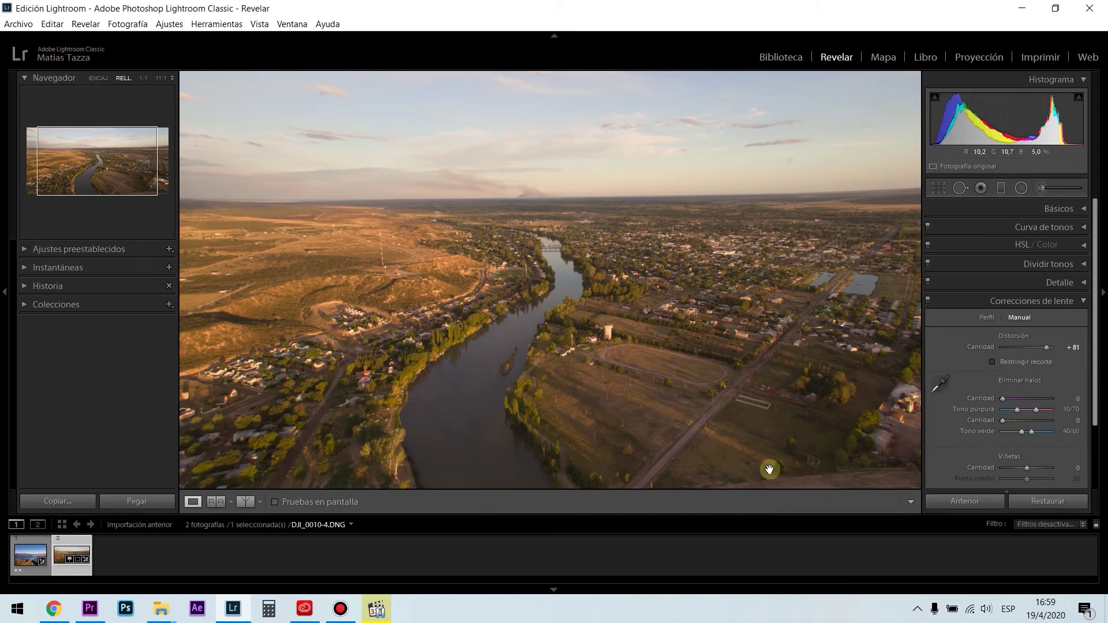
# Step: Undo the crop and the distortion correction on the aerial photo
pyautogui.hotkey('ctrl', 'z')
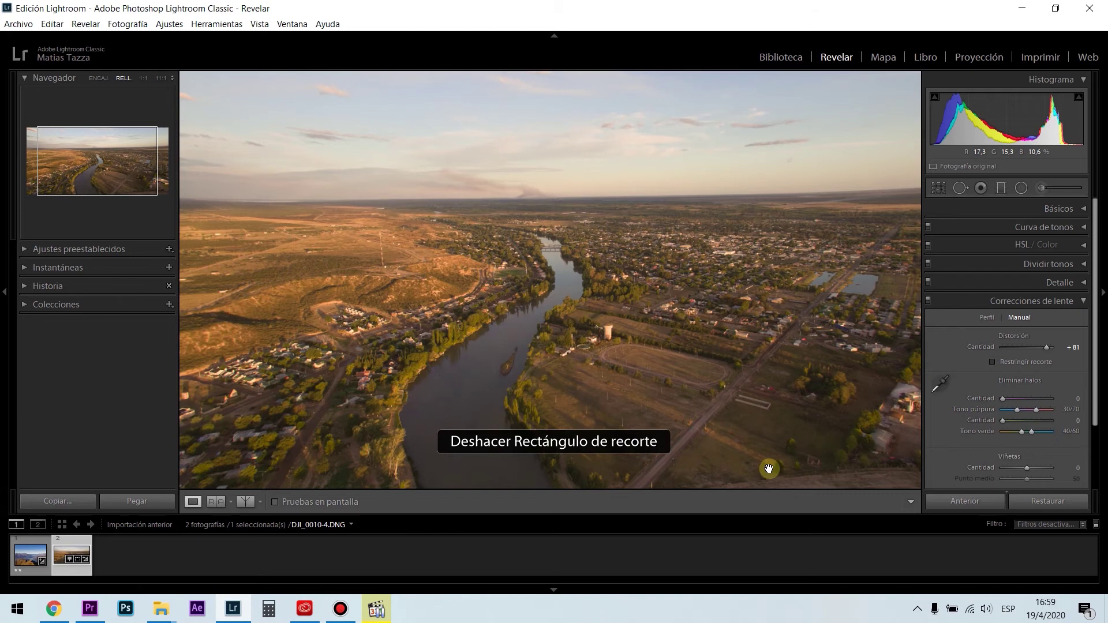
pyautogui.hotkey('ctrl', 'z')
pyautogui.hotkey('ctrl', 'z')
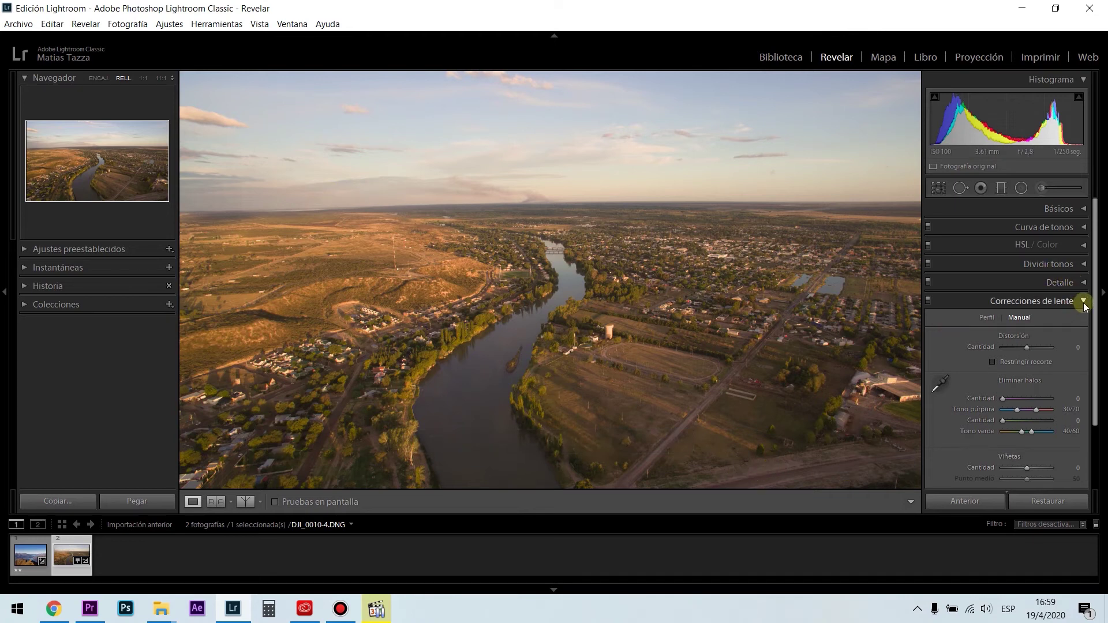
# Step: Return to the mountain lake photo and set its manual distortion correction to +11
pyautogui.click(48, 568)
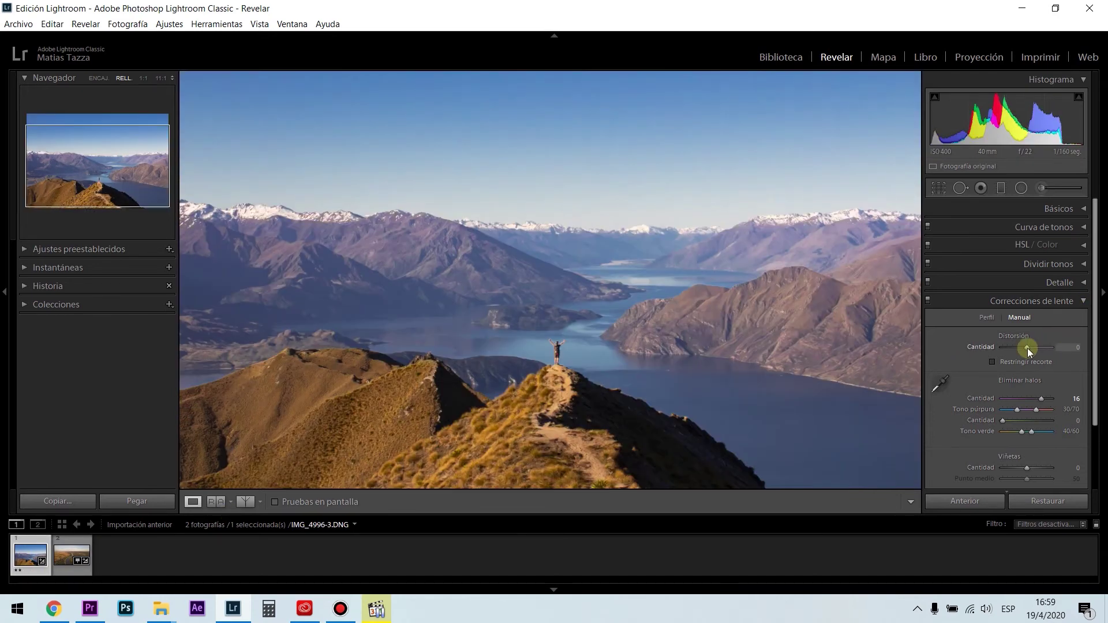
pyautogui.click(1027, 348)
pyautogui.moveTo(1027, 348); pyautogui.dragTo(1031, 350)
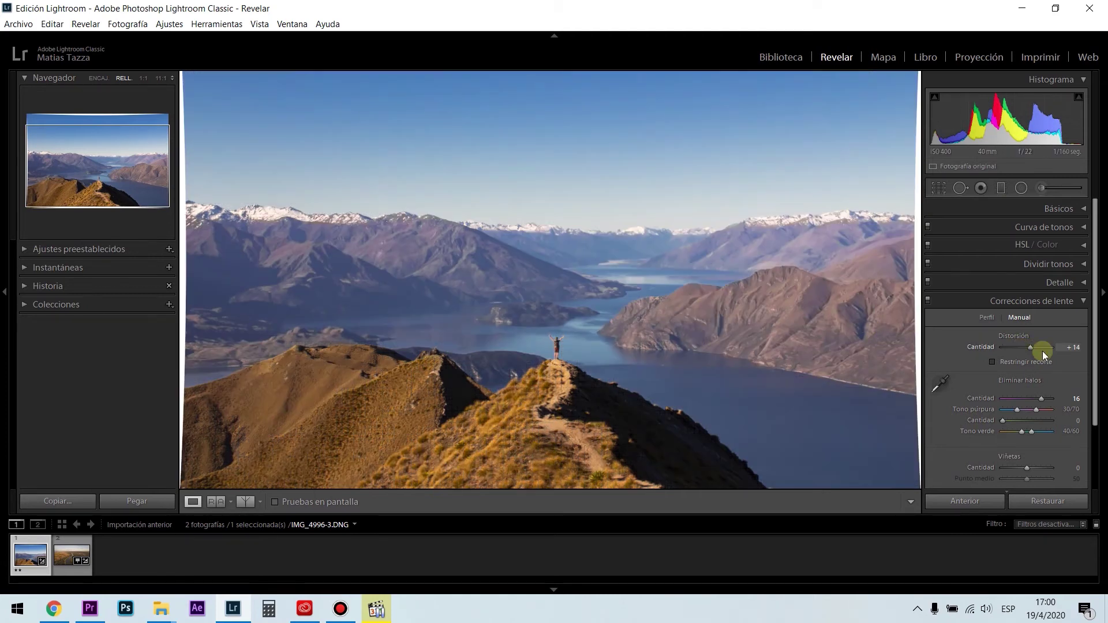
pyautogui.moveTo(1079, 349); pyautogui.dragTo(1073, 349)
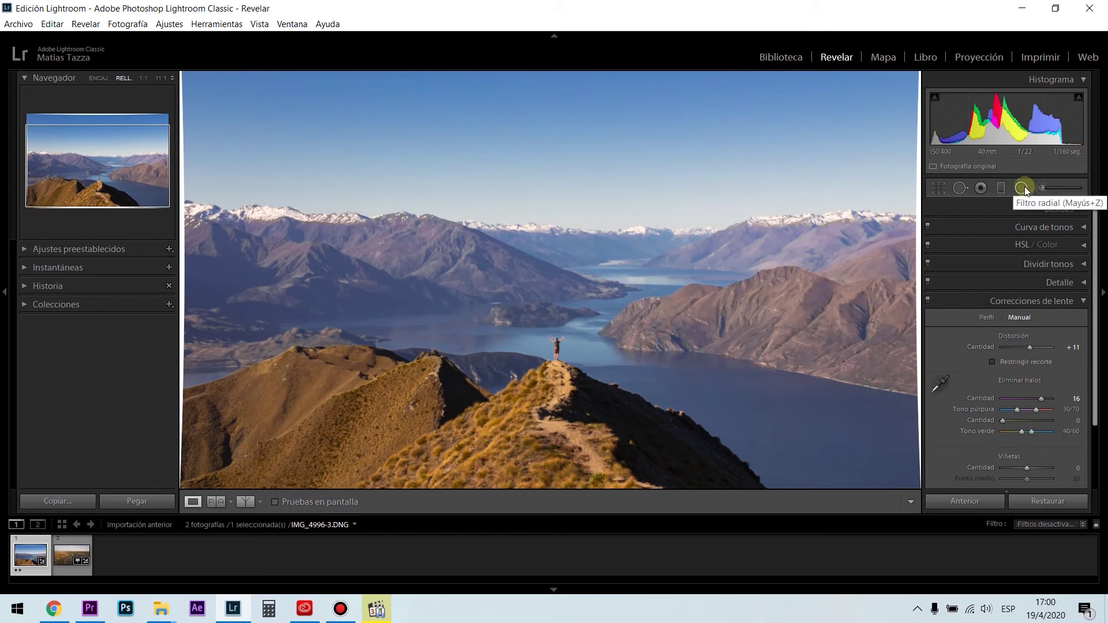
# Step: Crop the mountain lake photo slightly inward on all sides to remove the white edges left by the distortion correction
pyautogui.click(939, 189)
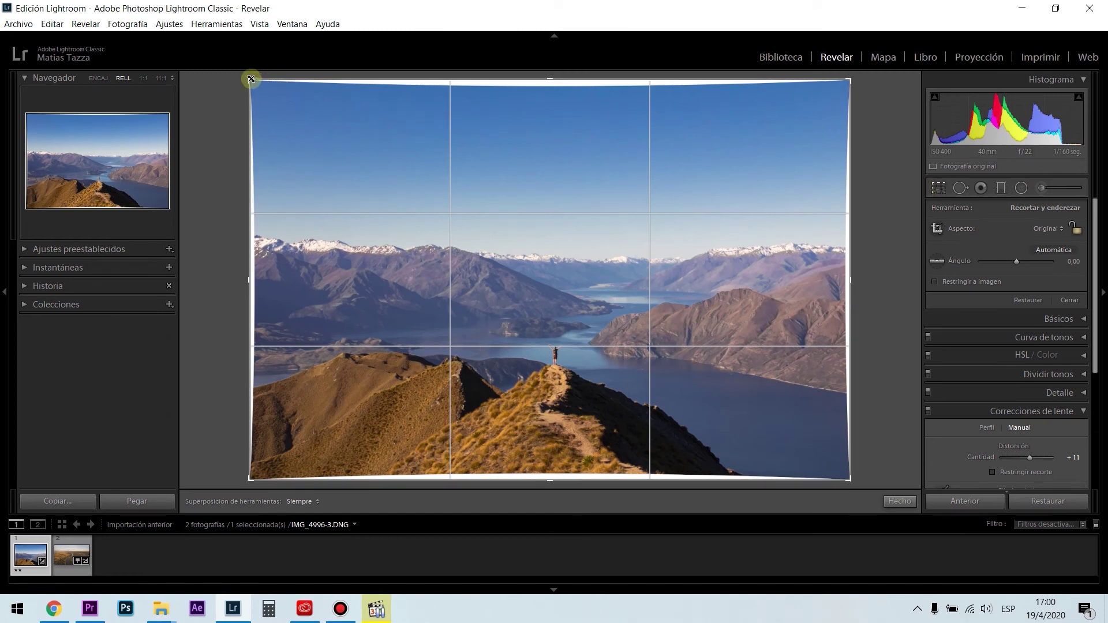
pyautogui.moveTo(250, 78); pyautogui.dragTo(253, 83)
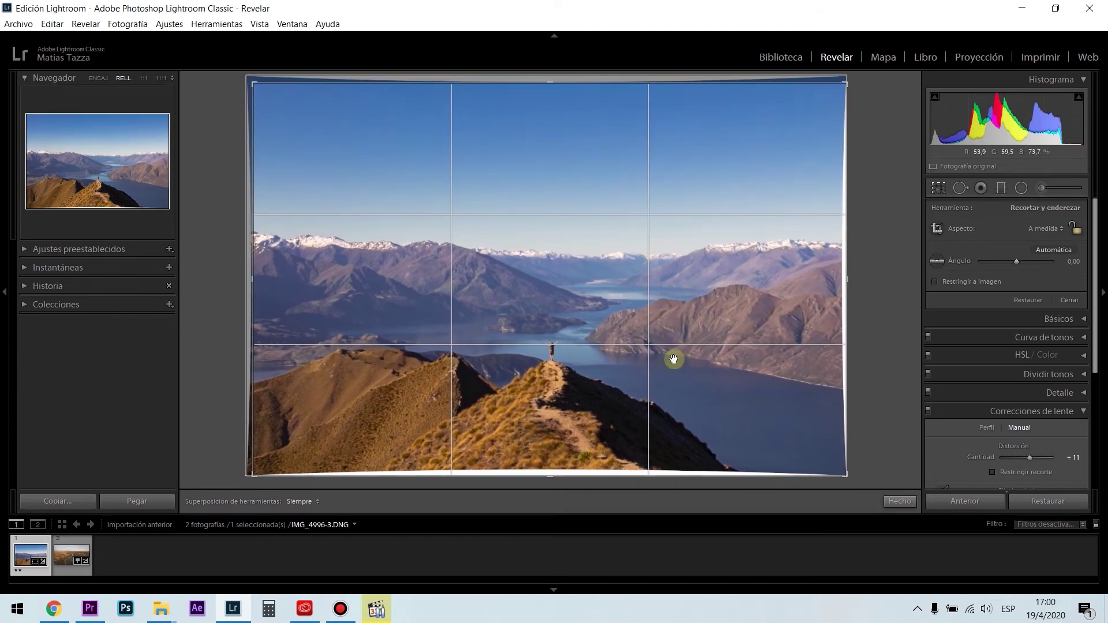
pyautogui.moveTo(848, 479); pyautogui.dragTo(846, 475)
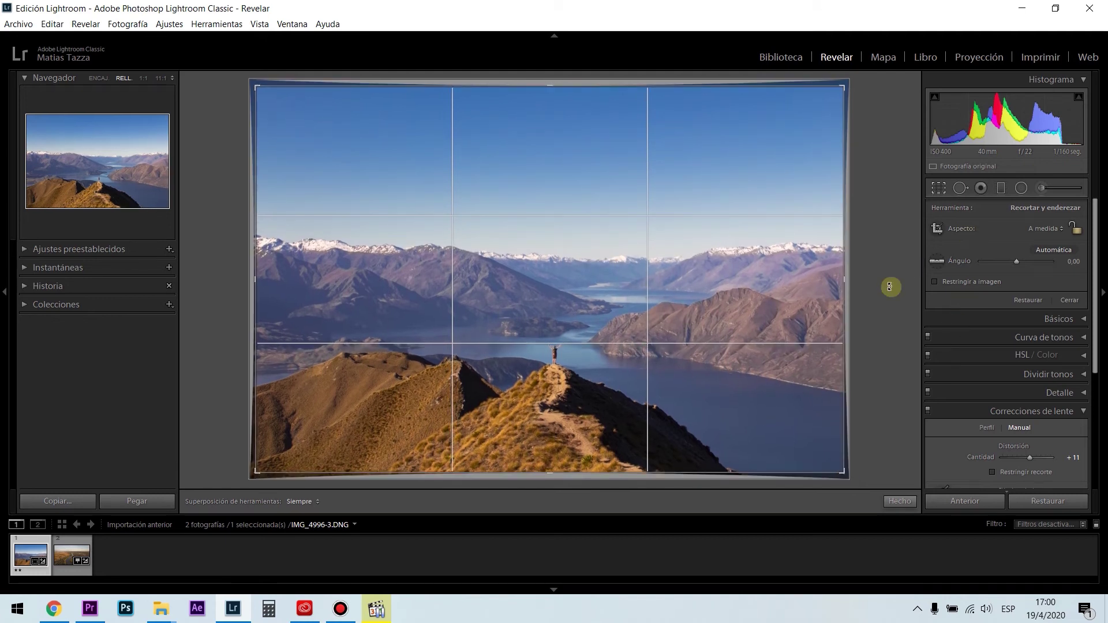
pyautogui.press('Return')
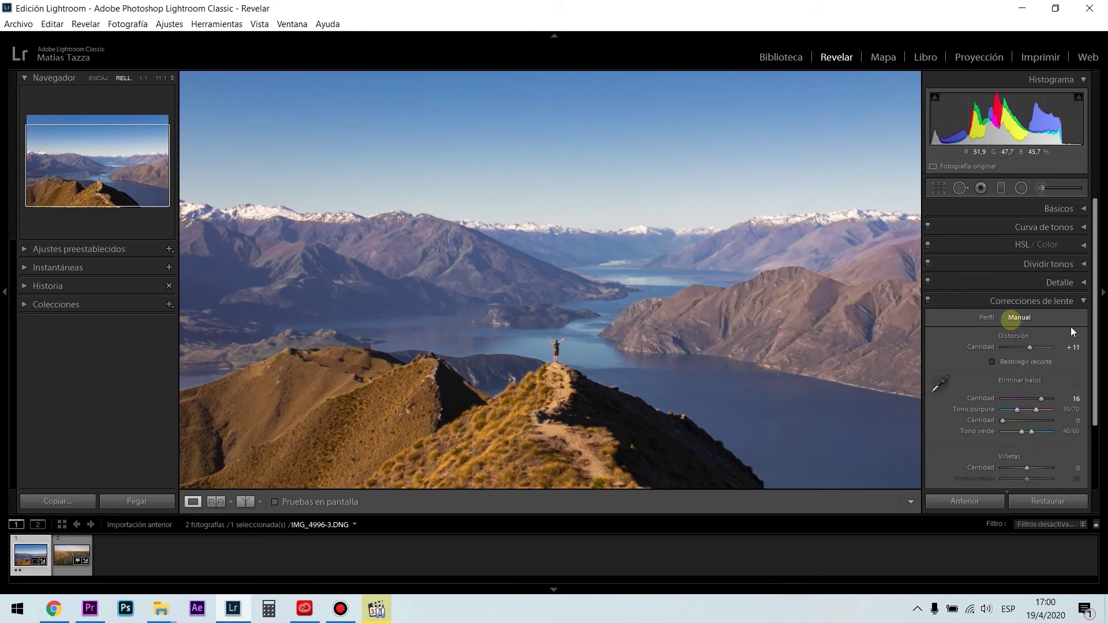
# Step: Reopen the crop of the mountain lake photo and apply a 1 x 1 aspect ratio
pyautogui.click(942, 189)
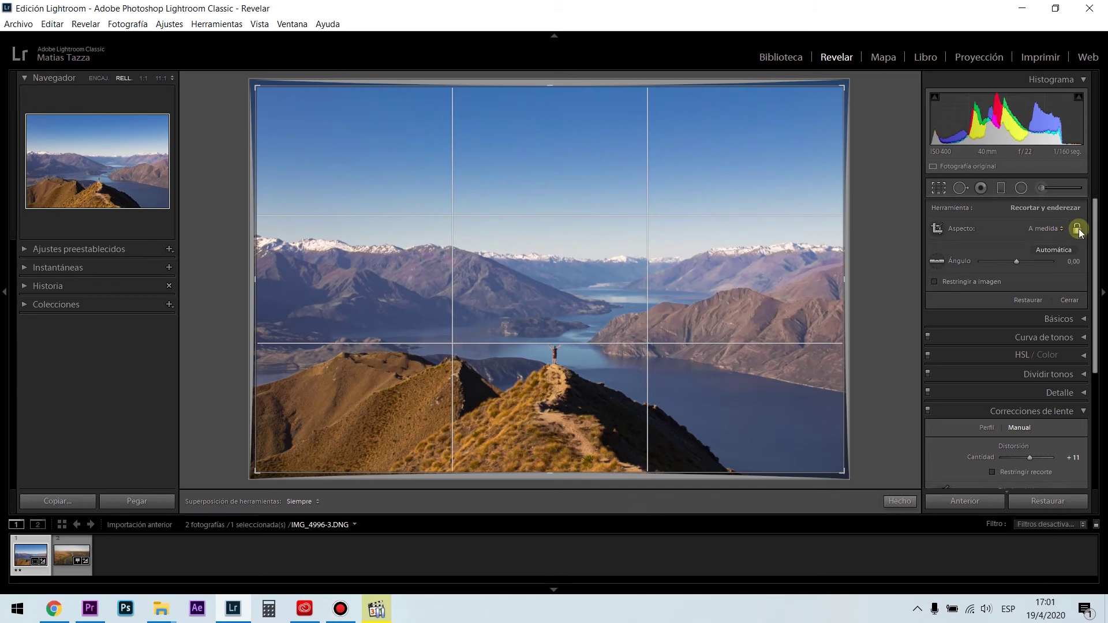
pyautogui.click(1077, 229)
pyautogui.click(1044, 230)
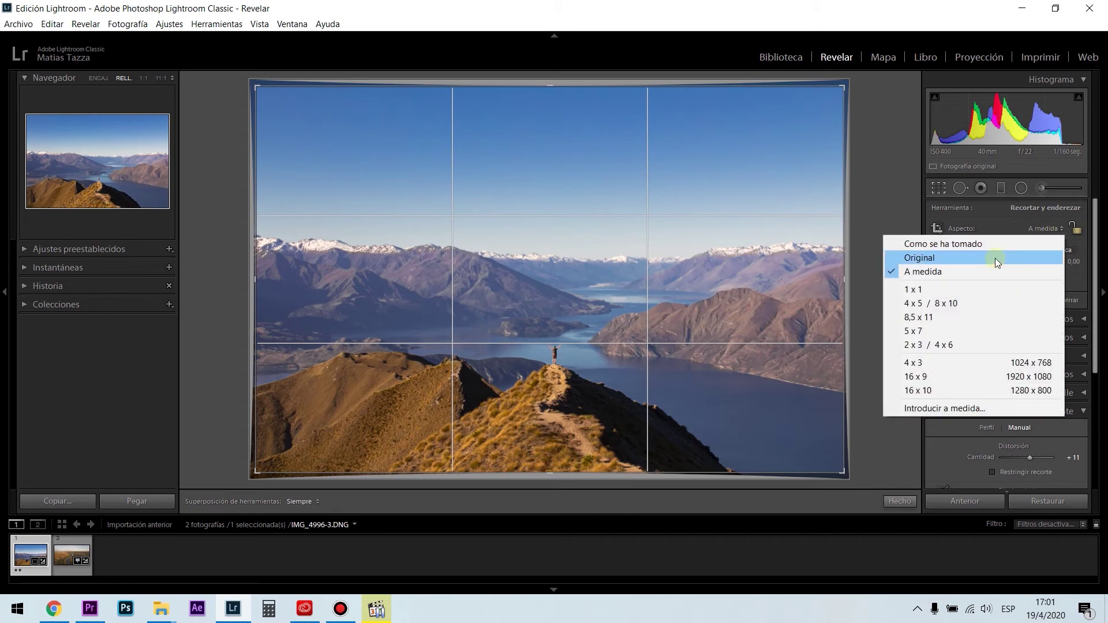
pyautogui.click(945, 292)
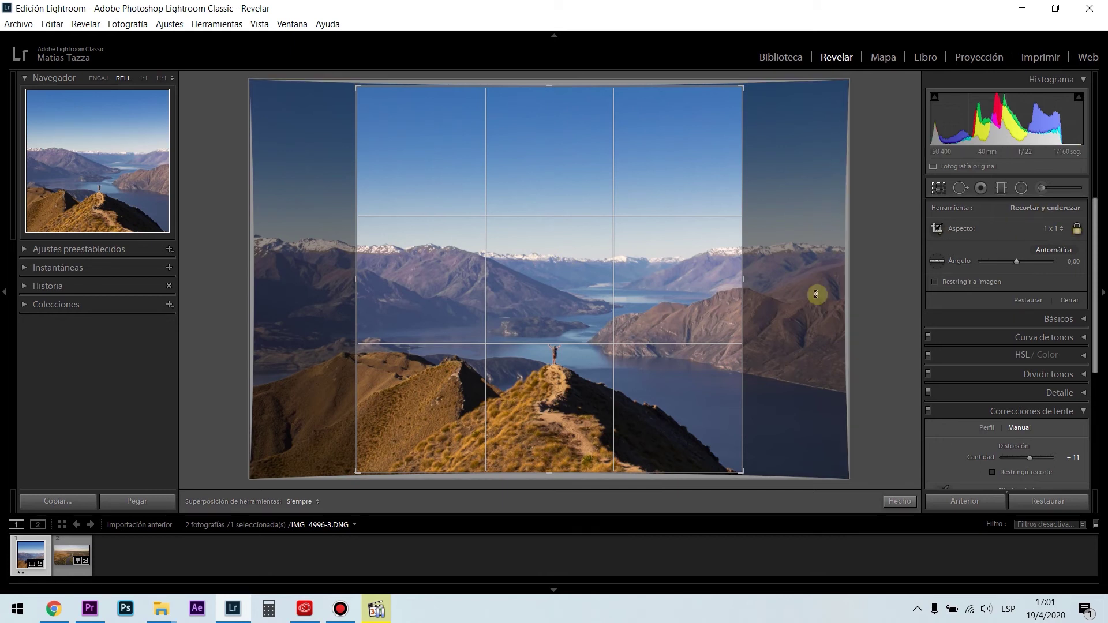
pyautogui.press('Return')
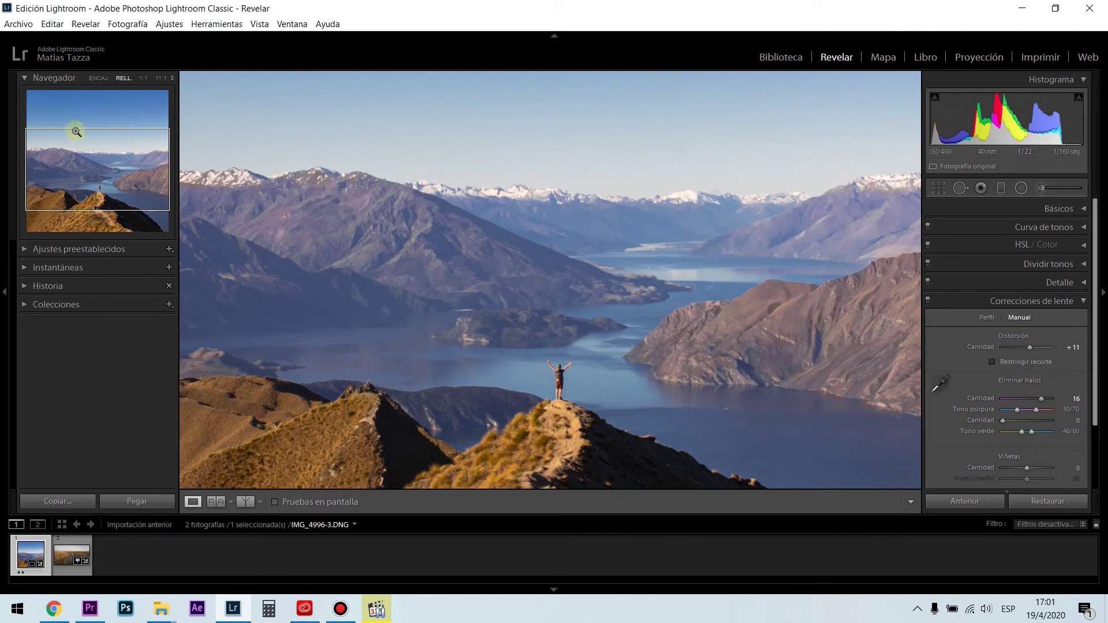
# Step: Examine the mountainside, the hiker and the dark slope of the square photo at 11:1
pyautogui.click(358, 220)
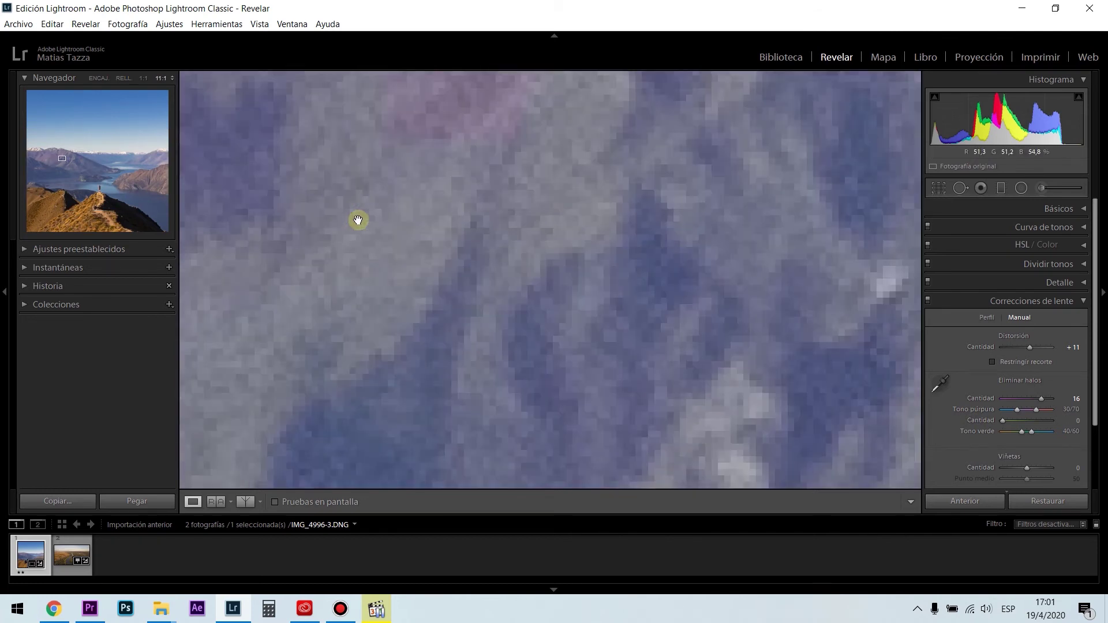
pyautogui.click(357, 220)
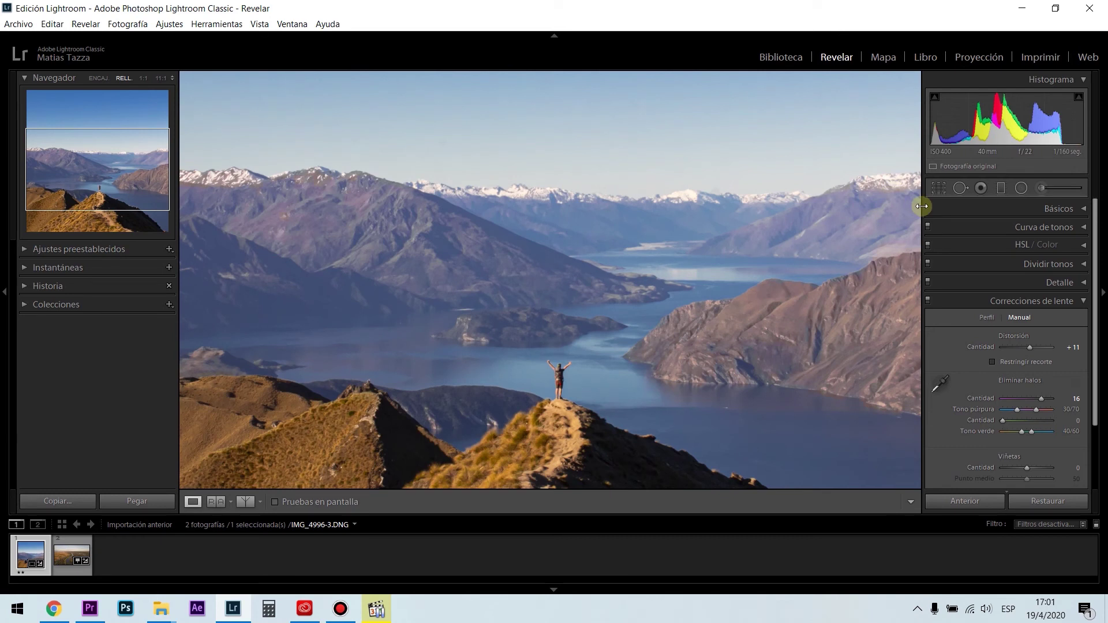
pyautogui.moveTo(86, 204)
pyautogui.mouseDown()
pyautogui.moveTo(90, 182)
pyautogui.moveTo(99, 188)
pyautogui.mouseUp()
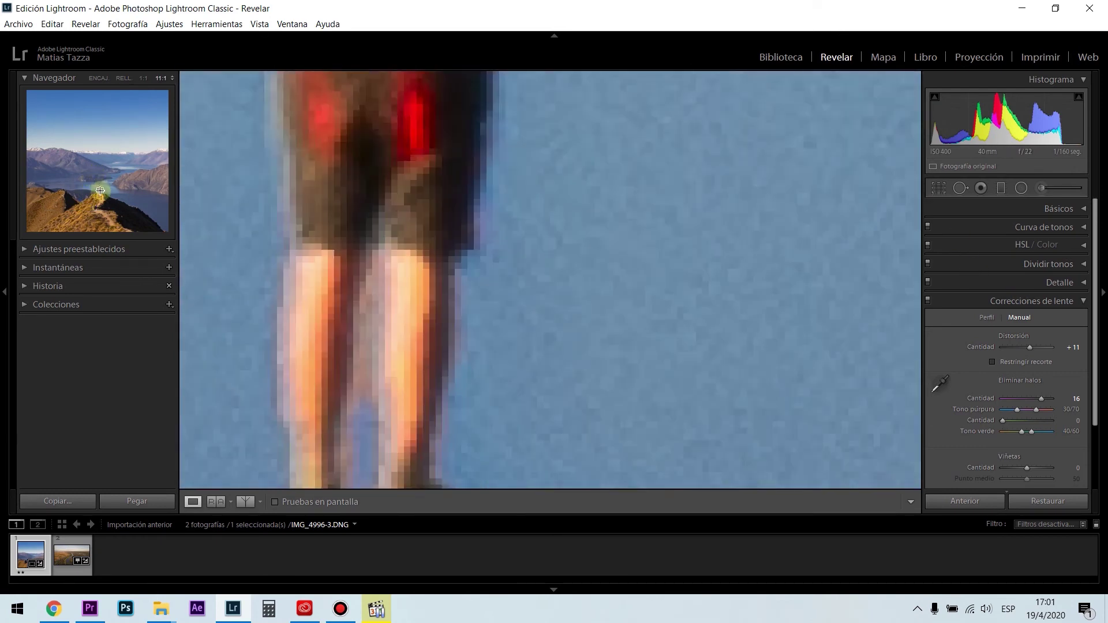
pyautogui.click(623, 358)
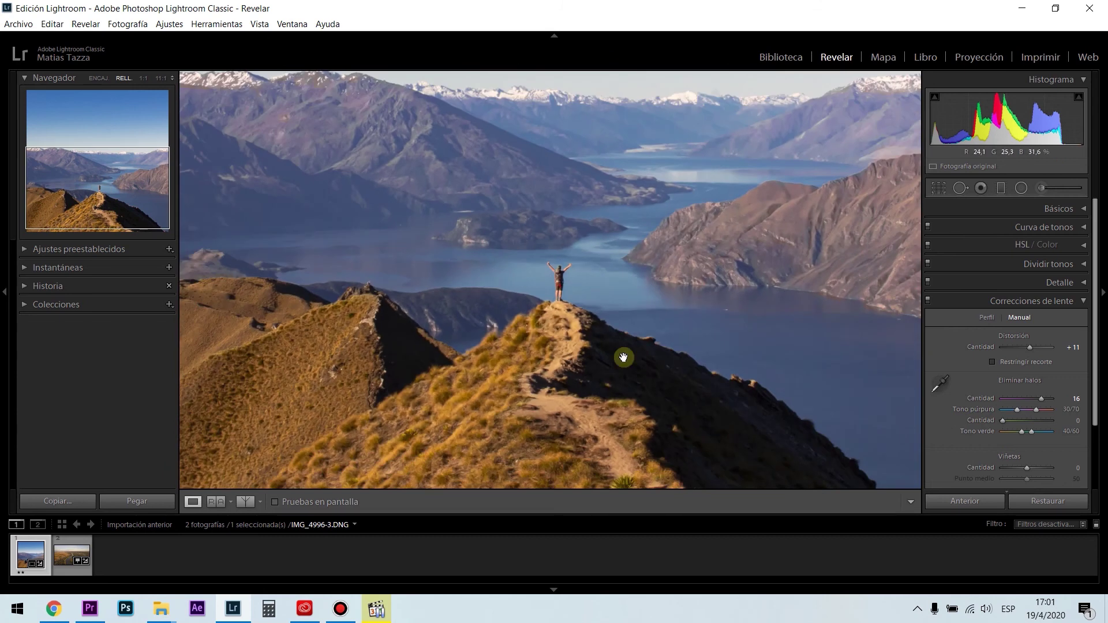
pyautogui.click(623, 357)
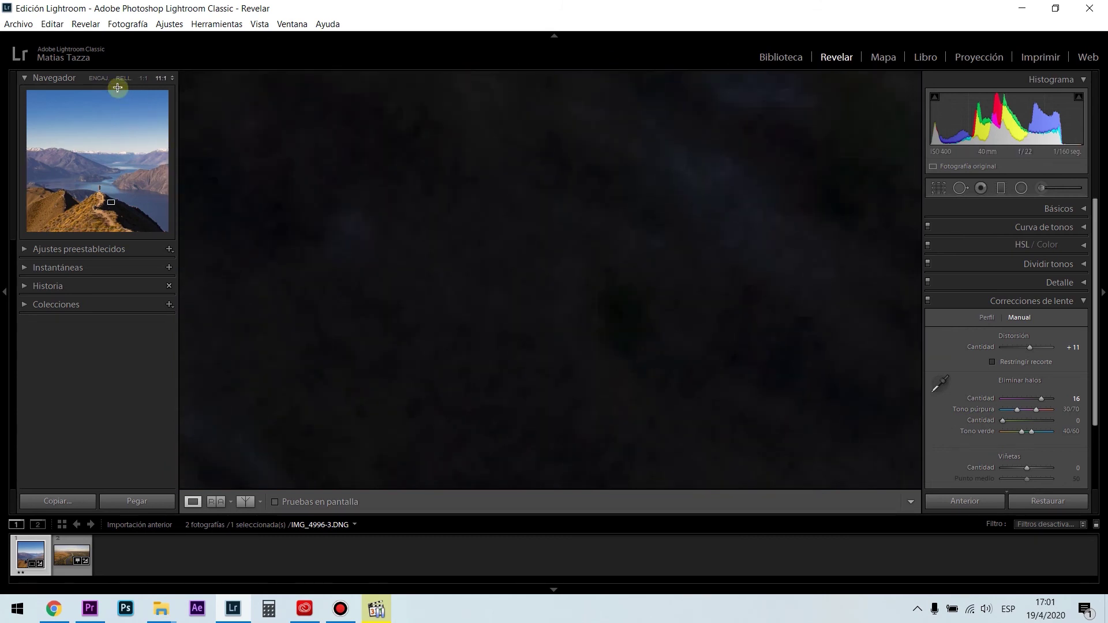
# Step: Fit the mountain lake photo in view, reopen its crop and reset the aspect ratio to as shot (Como se ha tomado)
pyautogui.click(104, 78)
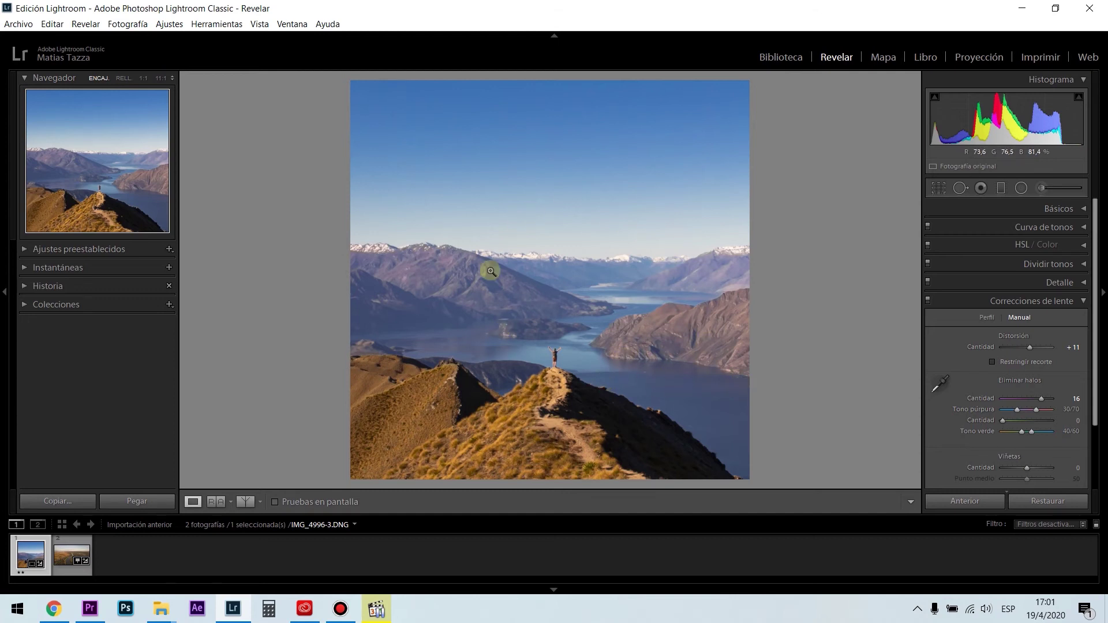
pyautogui.click(939, 188)
pyautogui.click(1059, 230)
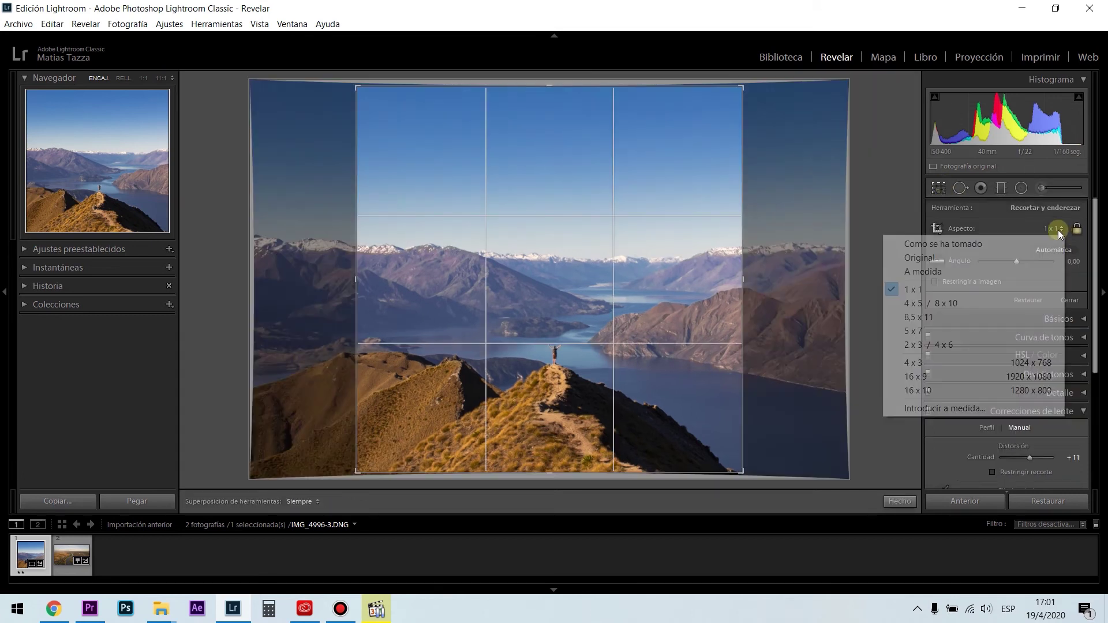
pyautogui.click(1037, 243)
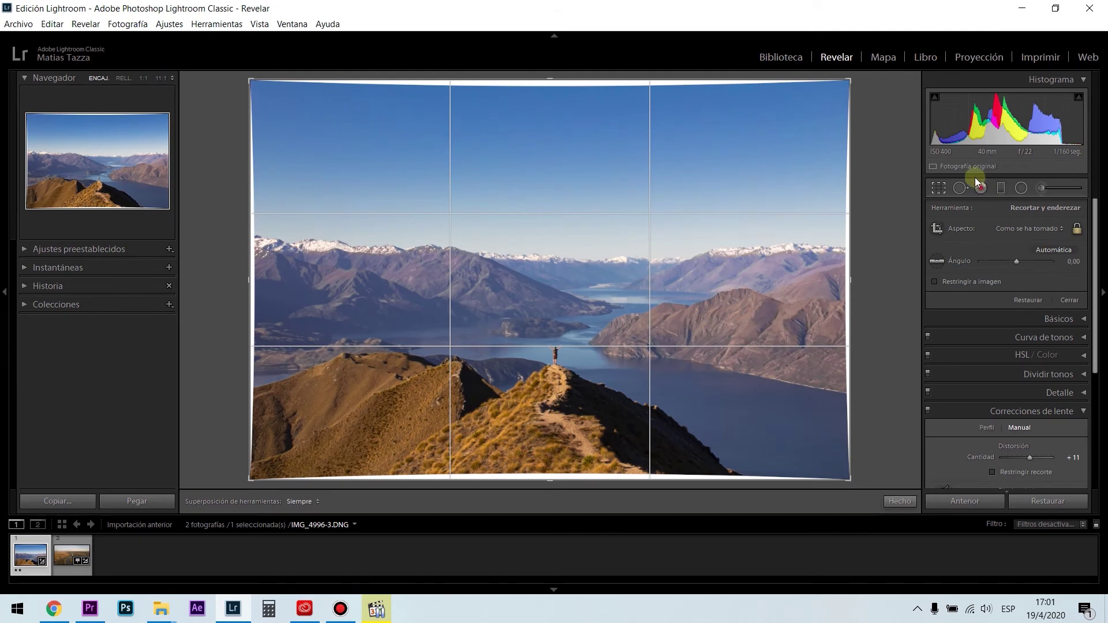
# Step: Switch the crop's aspect ratio to Original and to custom (A medida), and try extending the crop's upper edge
pyautogui.click(1039, 229)
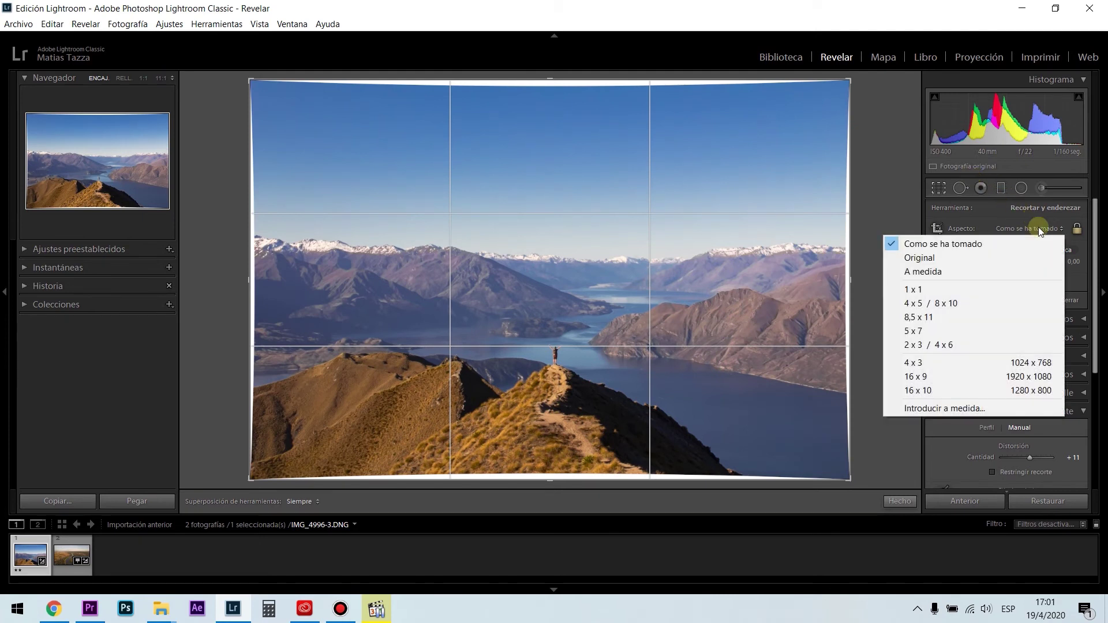
pyautogui.click(1007, 263)
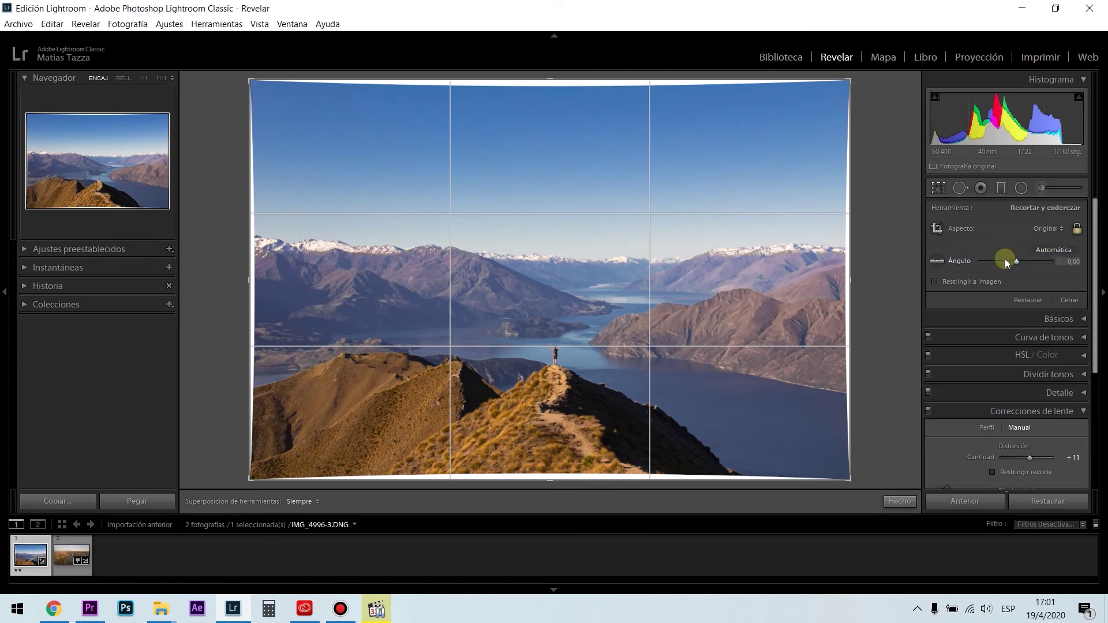
pyautogui.click(1055, 228)
pyautogui.click(997, 272)
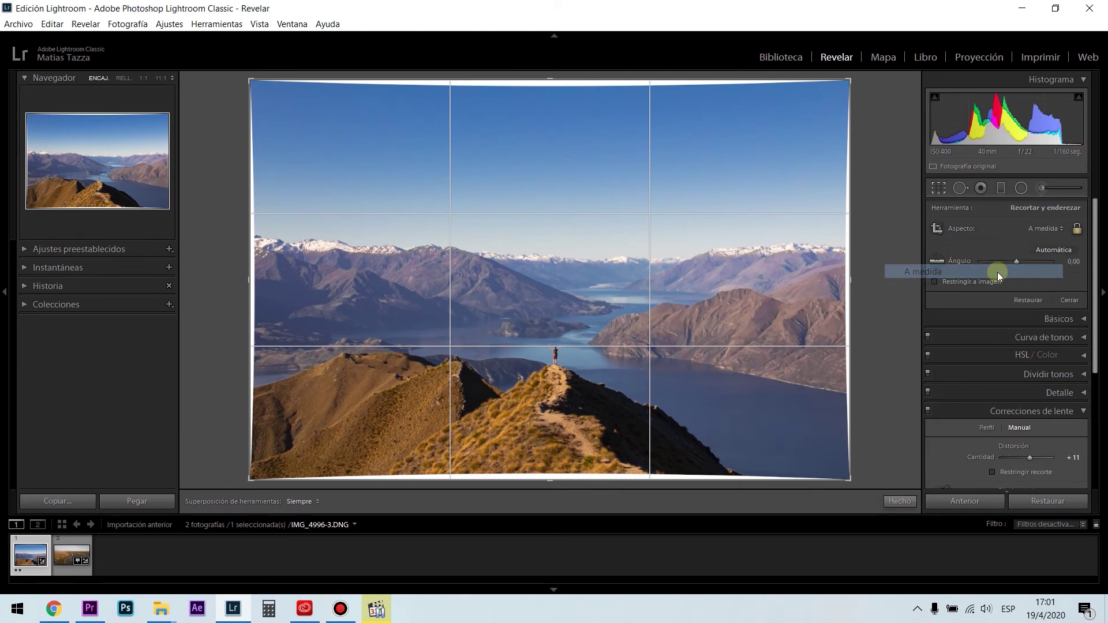
pyautogui.moveTo(552, 78); pyautogui.dragTo(559, 50)
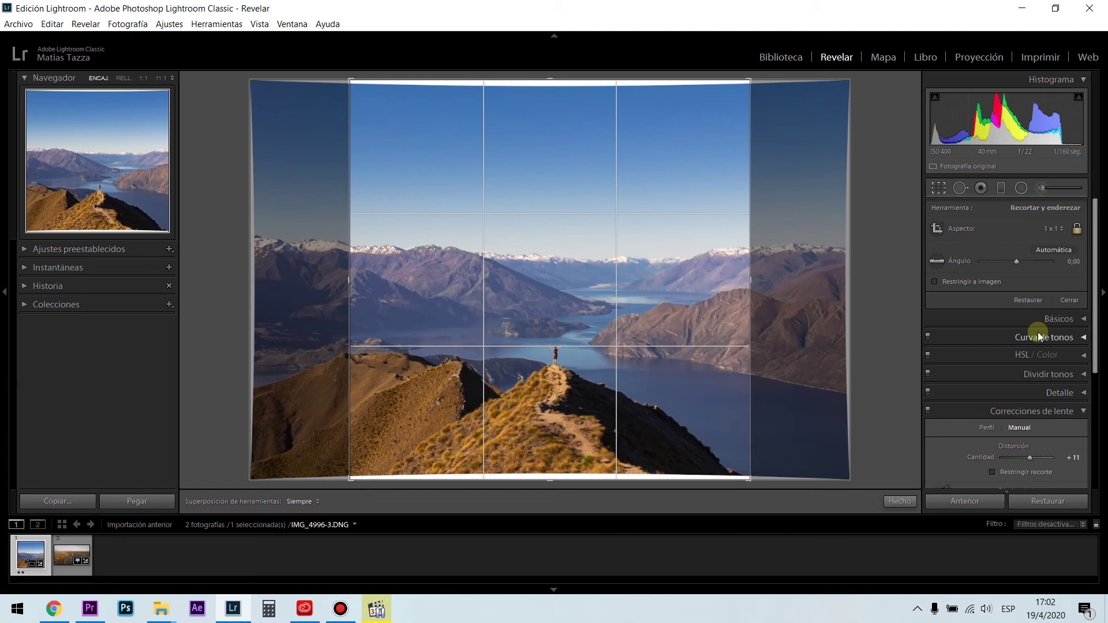
# Step: Apply the 2 x 3 / 4 x 6 aspect ratio to the crop with the proportions locked
pyautogui.click(1077, 229)
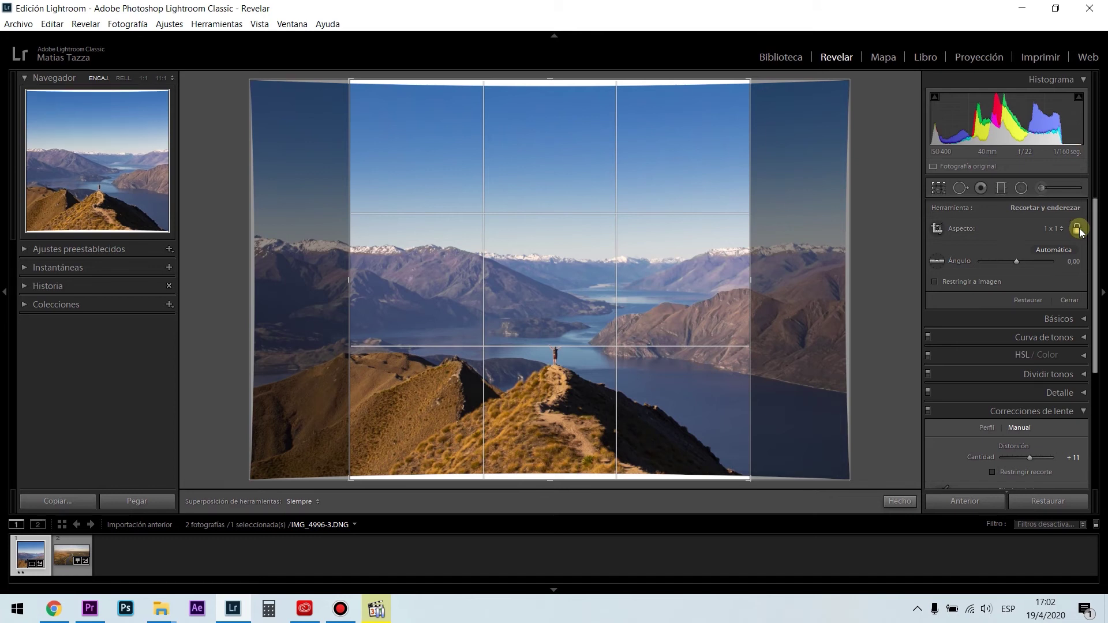
pyautogui.click(1077, 229)
pyautogui.click(1053, 228)
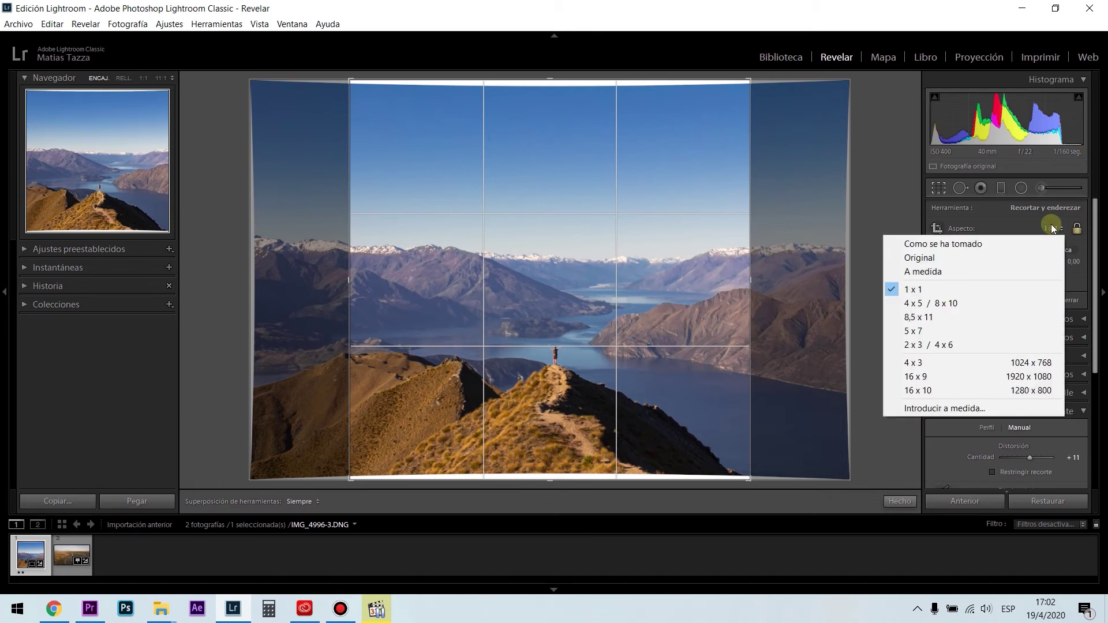
pyautogui.click(935, 344)
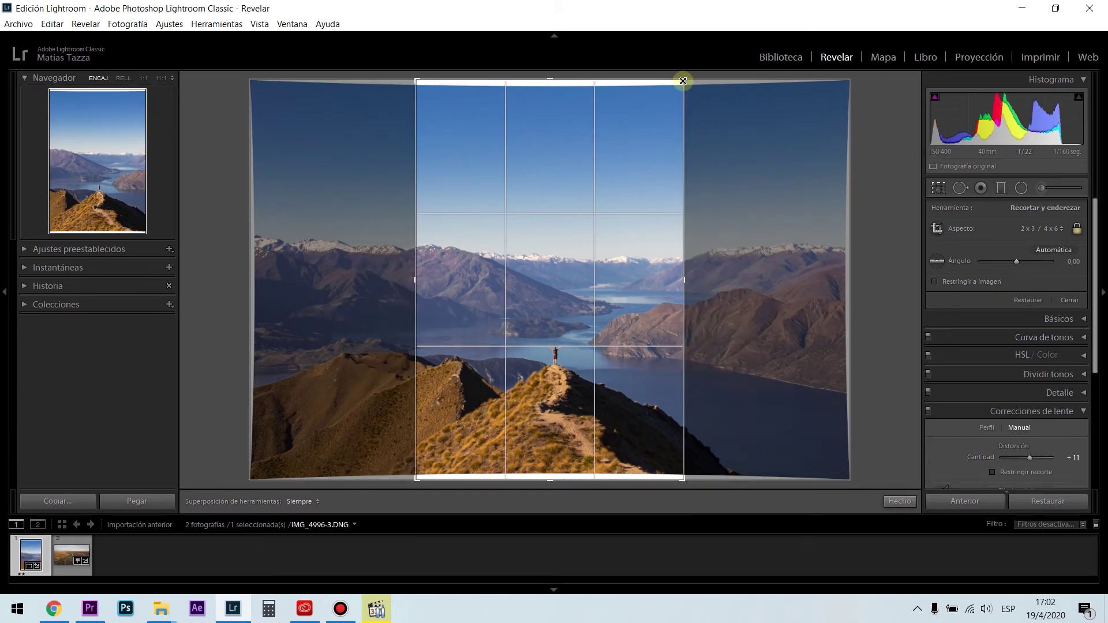
# Step: Try shrinking the vertical crop proportionally from its upper corner, and undo that resize
pyautogui.click(1077, 230)
pyautogui.moveTo(684, 81); pyautogui.dragTo(644, 159)
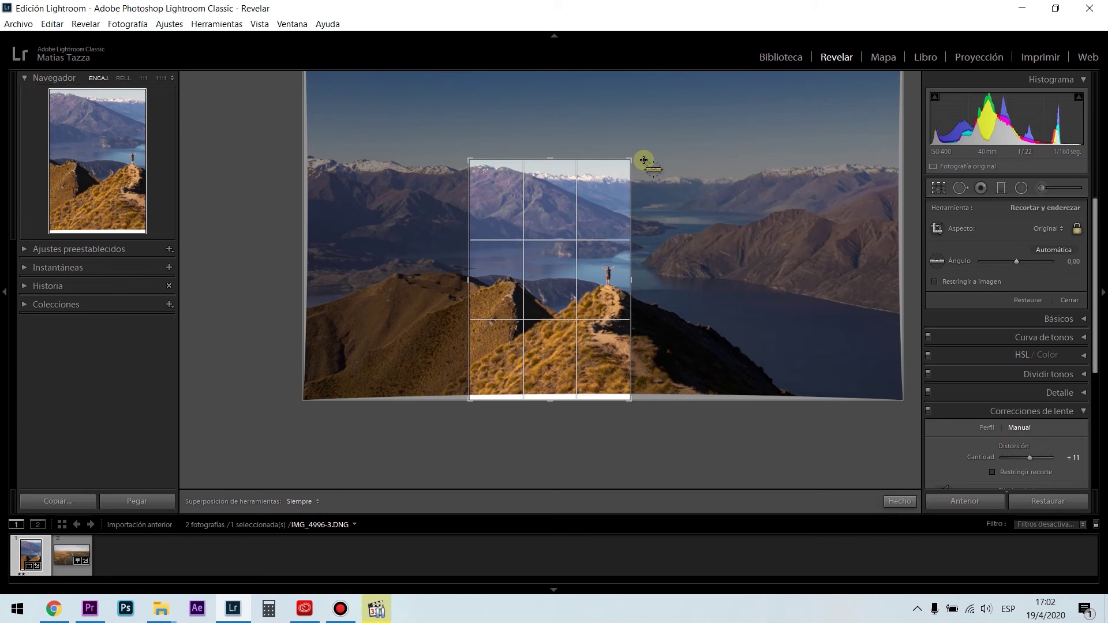
pyautogui.hotkey('ctrl', 'z')
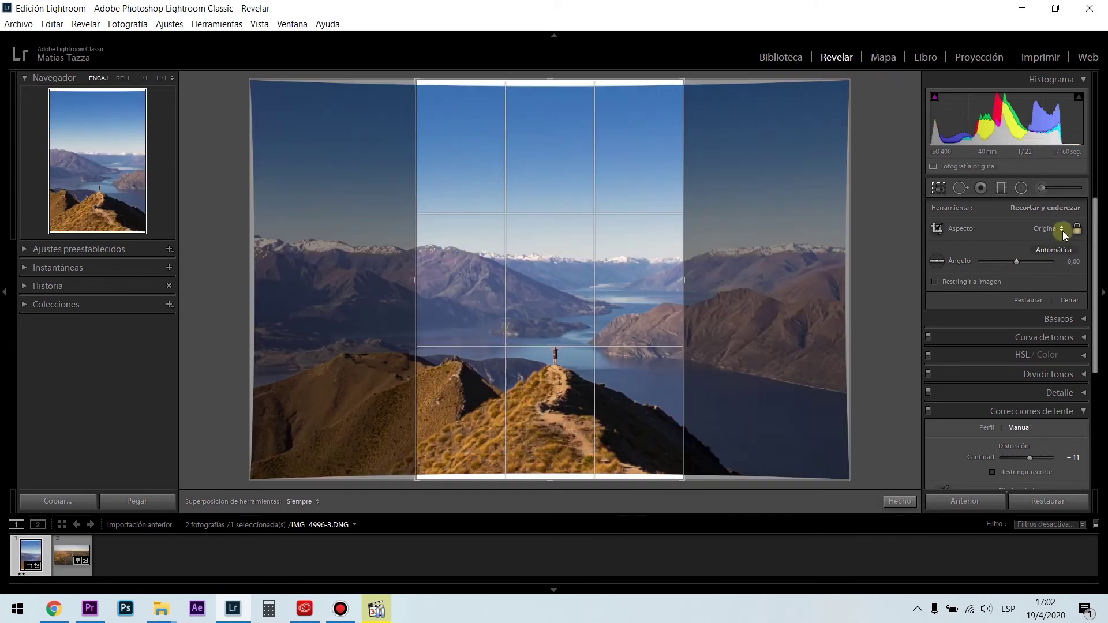
# Step: Set the crop to a custom, unlocked aspect ratio and crop each side separately just inside the white distortion edges
pyautogui.click(1061, 229)
pyautogui.click(1032, 272)
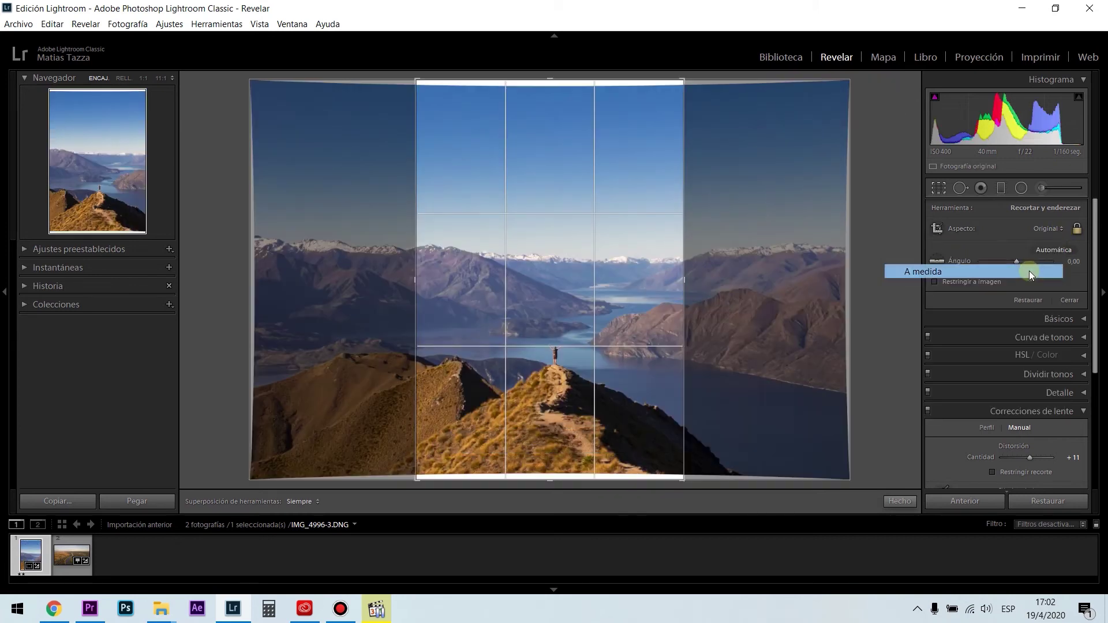
pyautogui.click(1076, 229)
pyautogui.moveTo(557, 145); pyautogui.dragTo(555, 114)
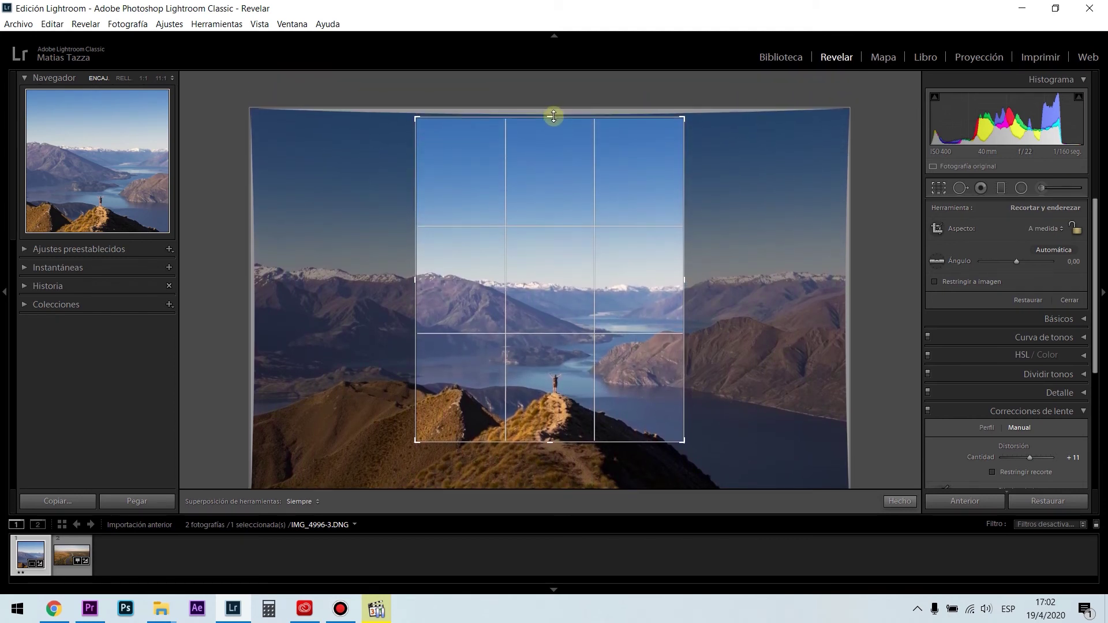
pyautogui.moveTo(551, 444); pyautogui.dragTo(552, 472)
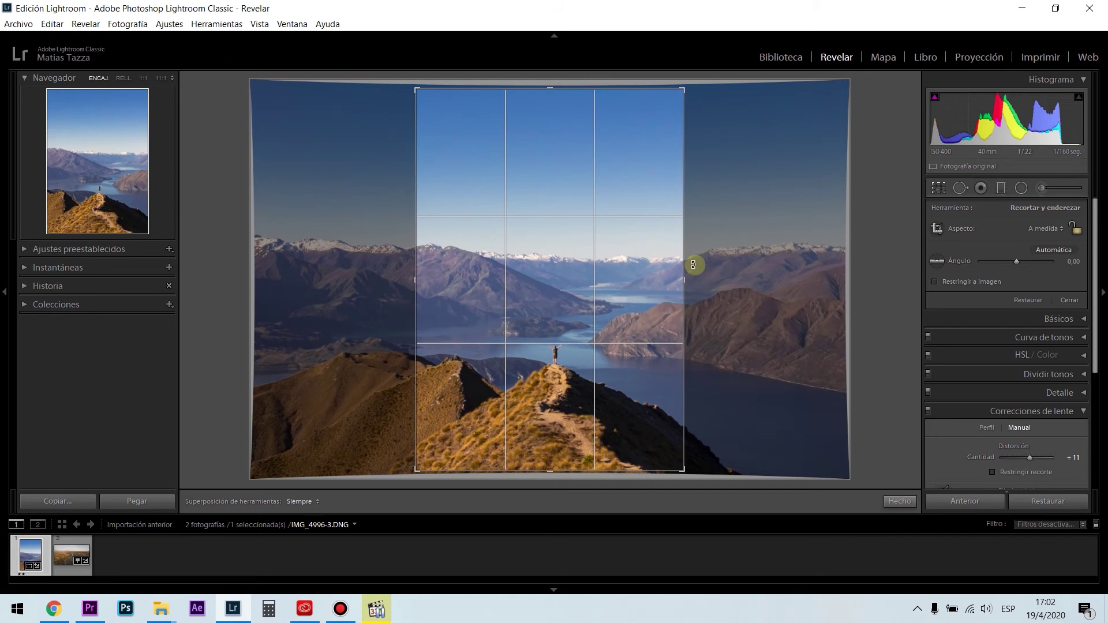
pyautogui.moveTo(686, 281); pyautogui.dragTo(766, 282)
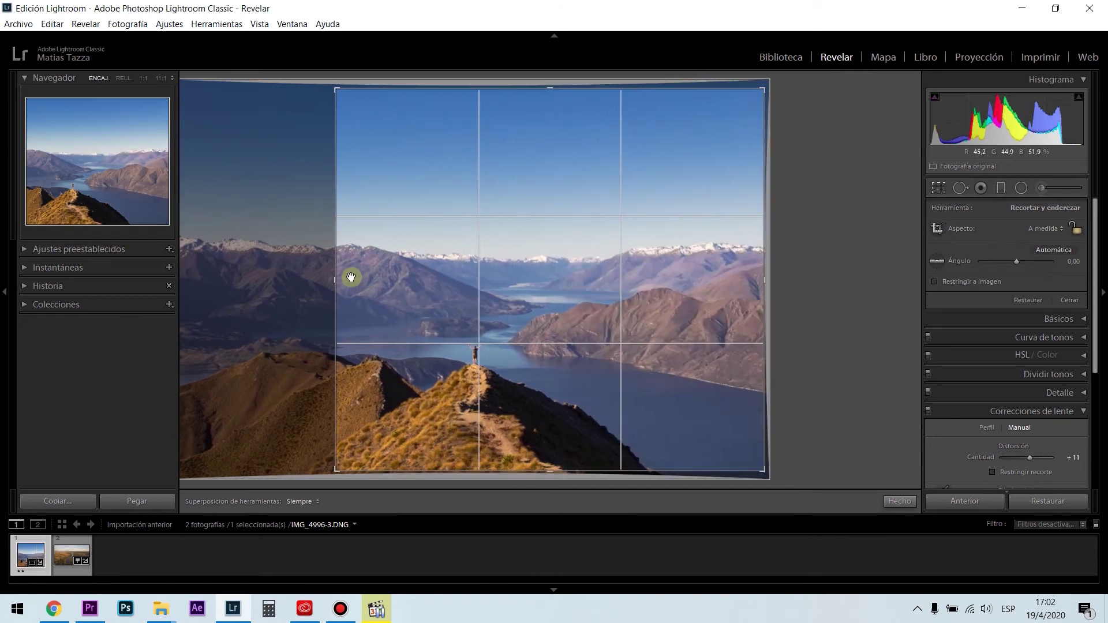
pyautogui.moveTo(334, 280); pyautogui.dragTo(258, 295)
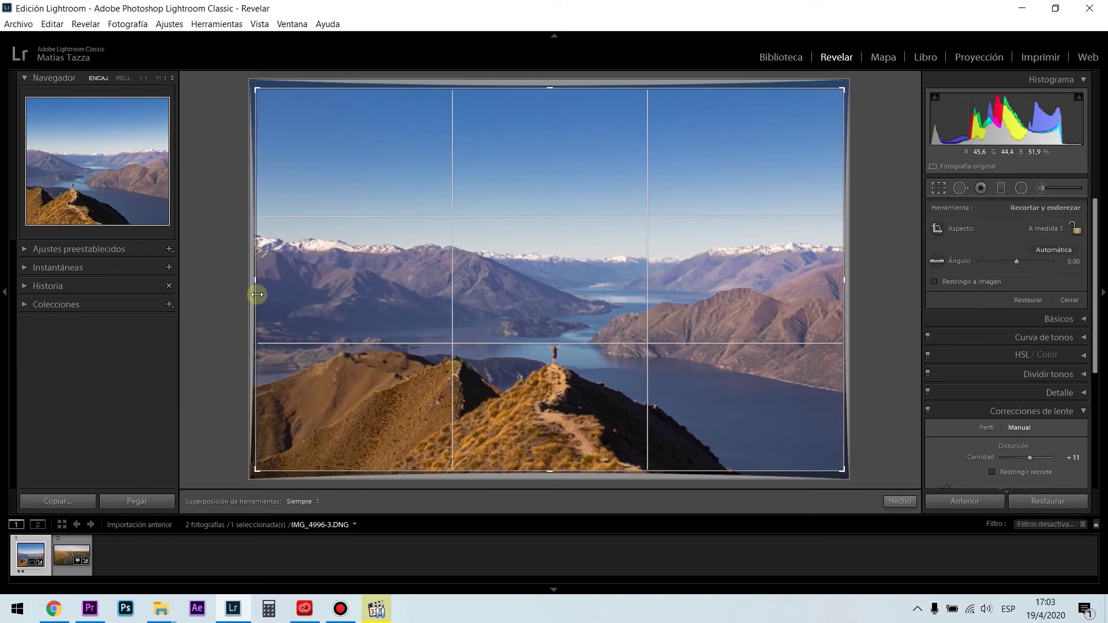
pyautogui.press('Return')
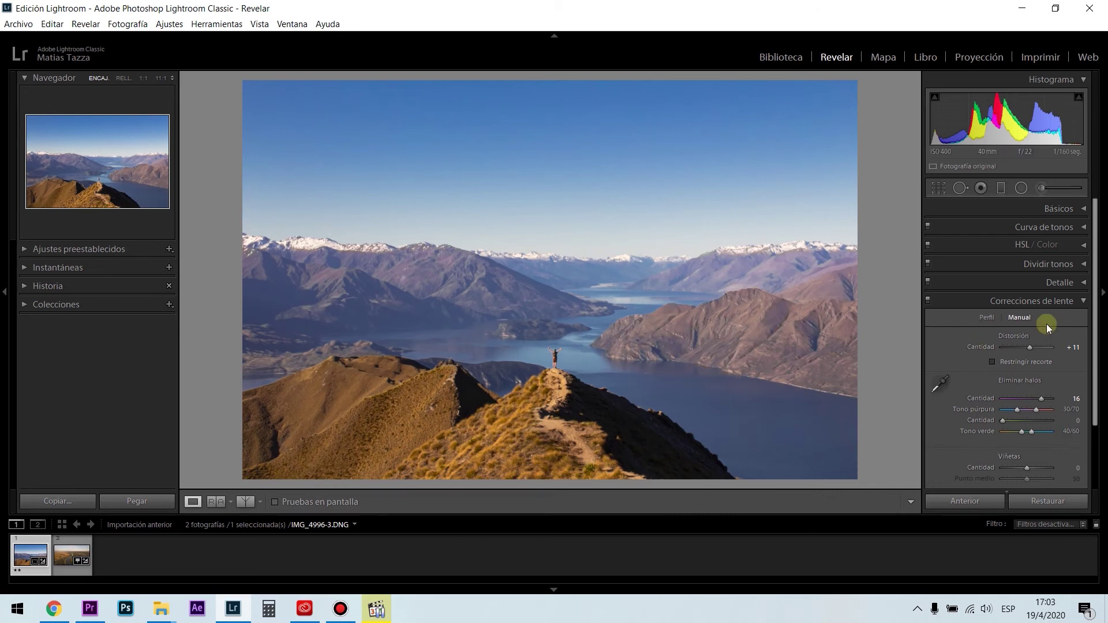
# Step: Reopen the crop, apply a custom proportion of 1,000 x 1,000, and undo it before closing the crop
pyautogui.click(940, 187)
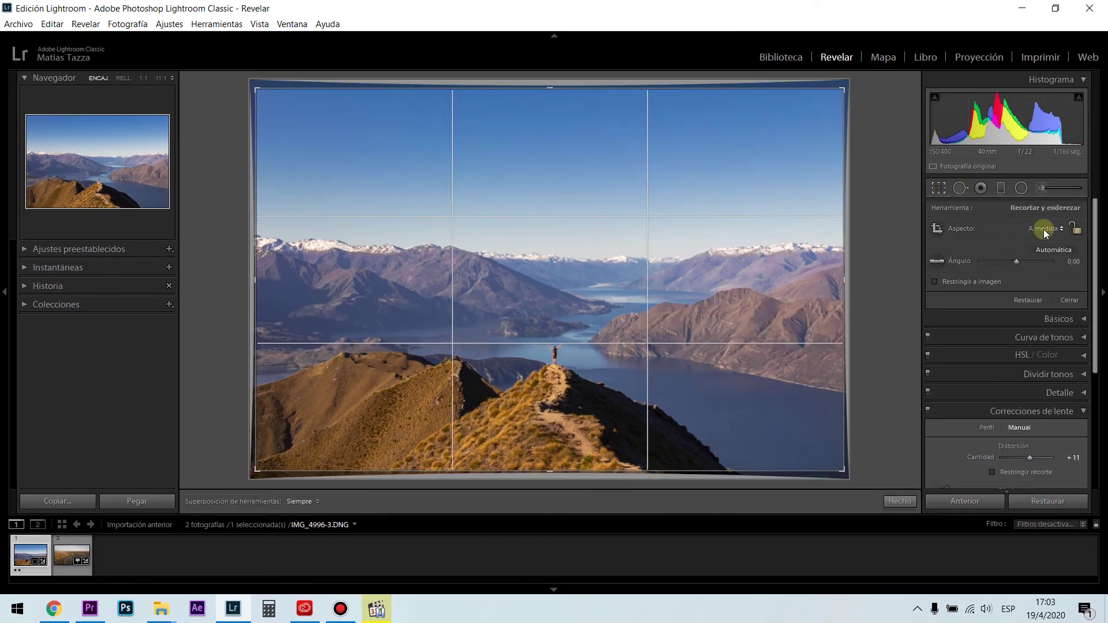
pyautogui.click(1045, 229)
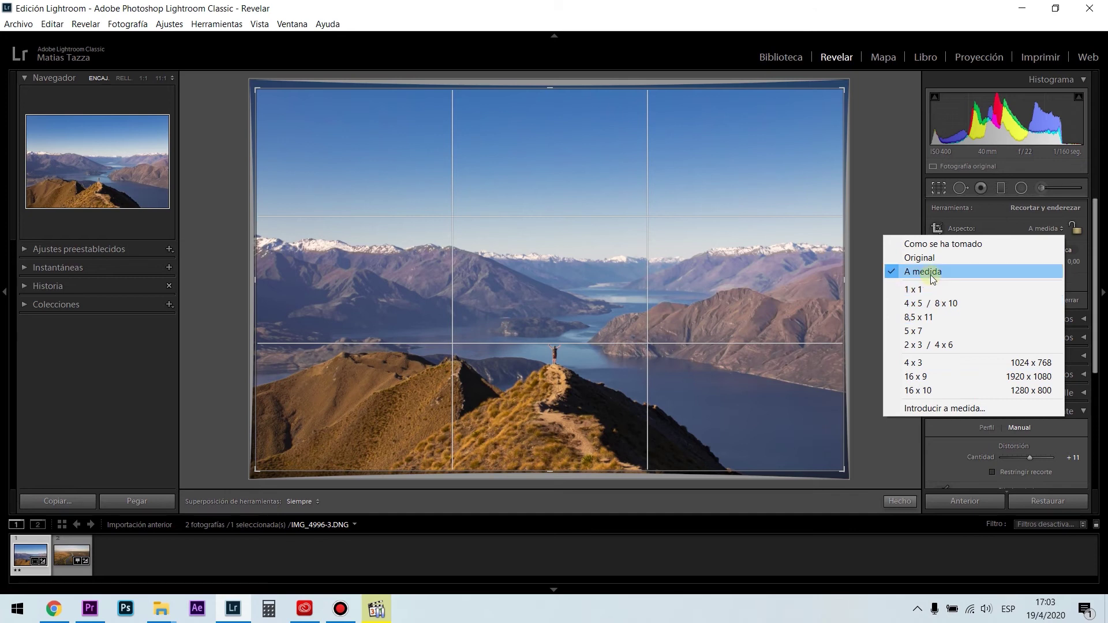
pyautogui.click(944, 410)
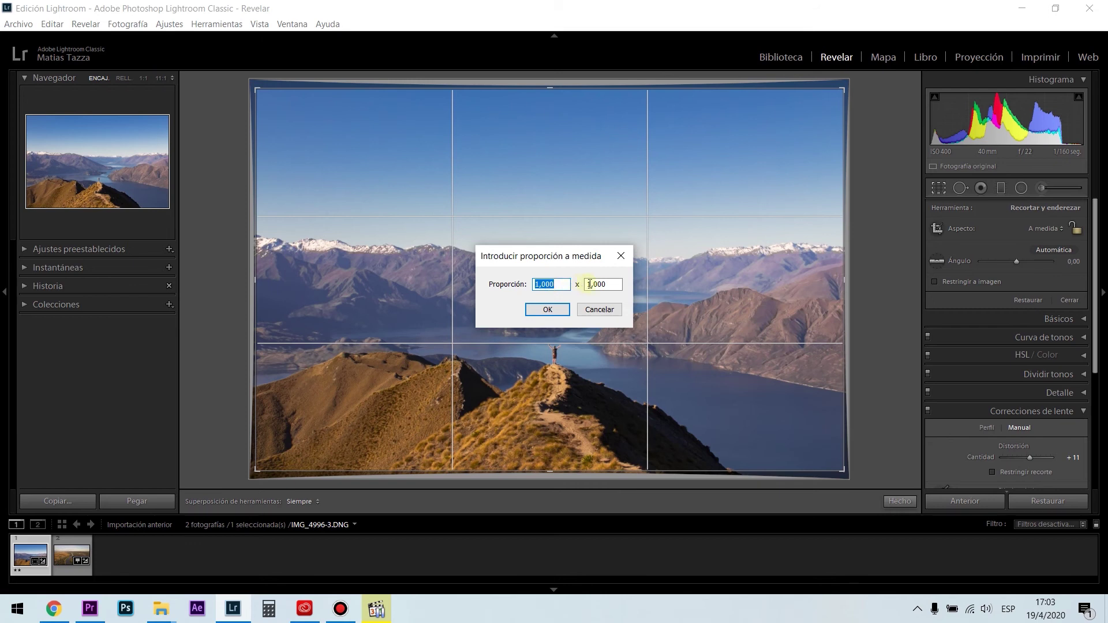
pyautogui.click(547, 310)
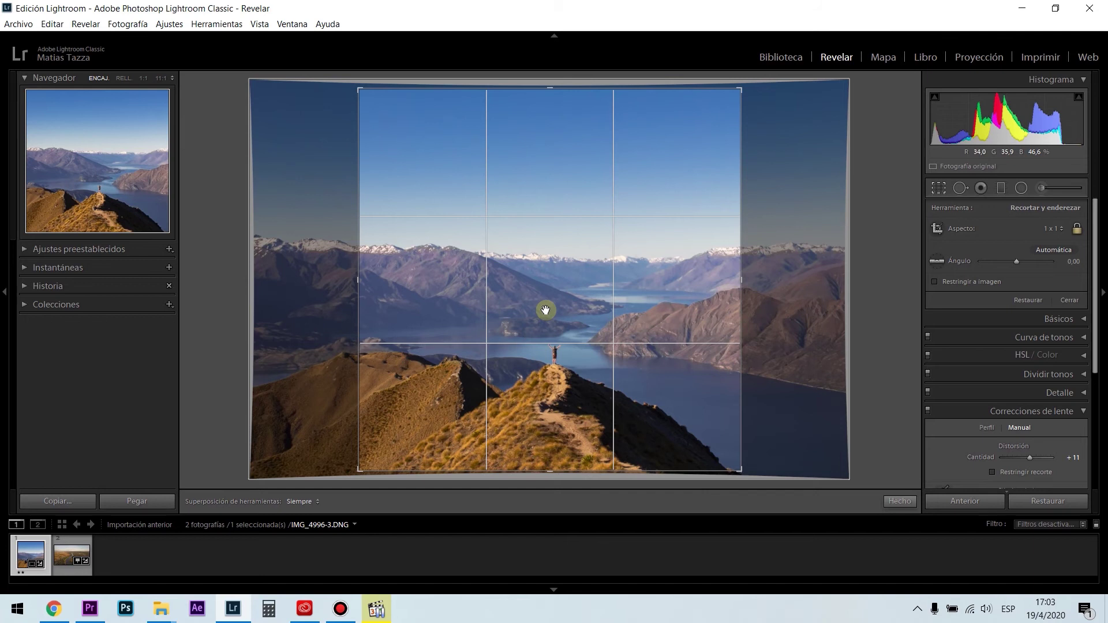
pyautogui.click(1053, 230)
pyautogui.click(889, 224)
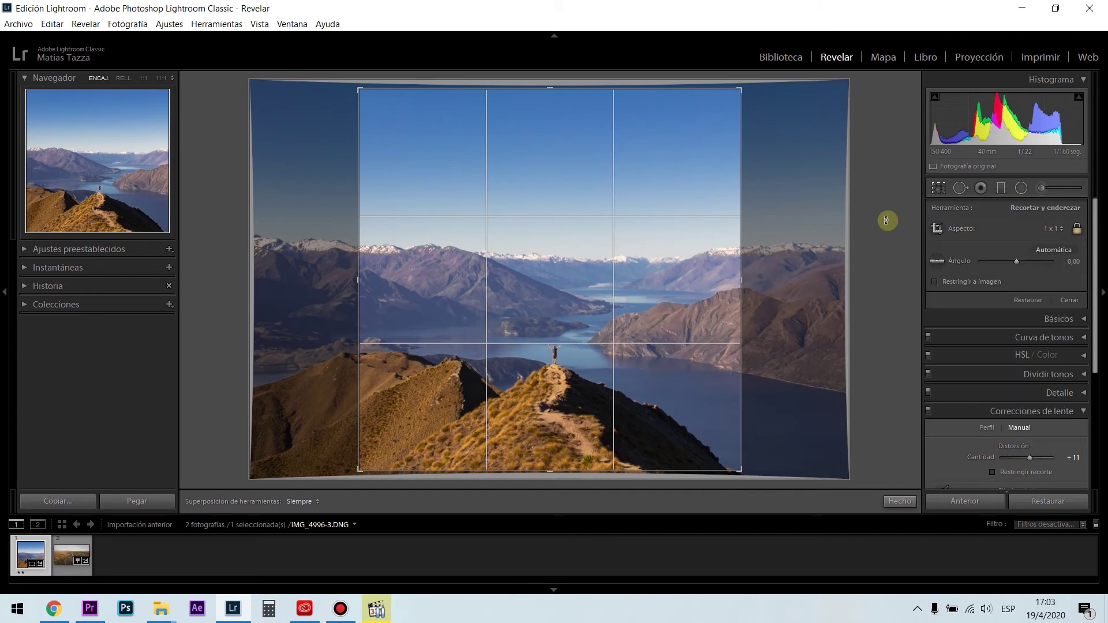
pyautogui.hotkey('ctrl', 'z')
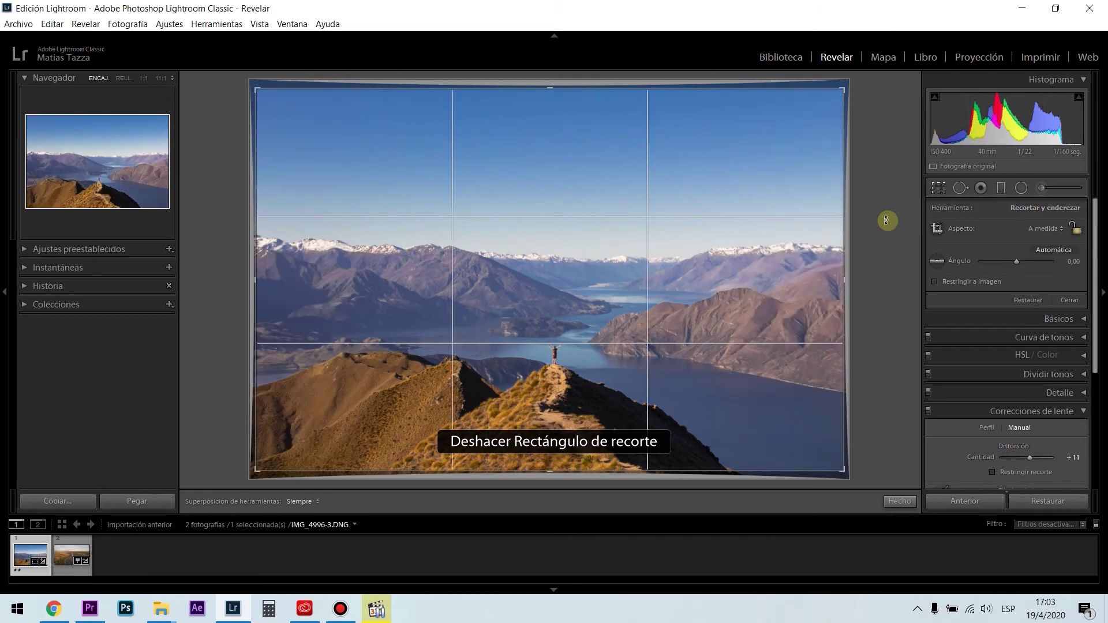
pyautogui.press('r')
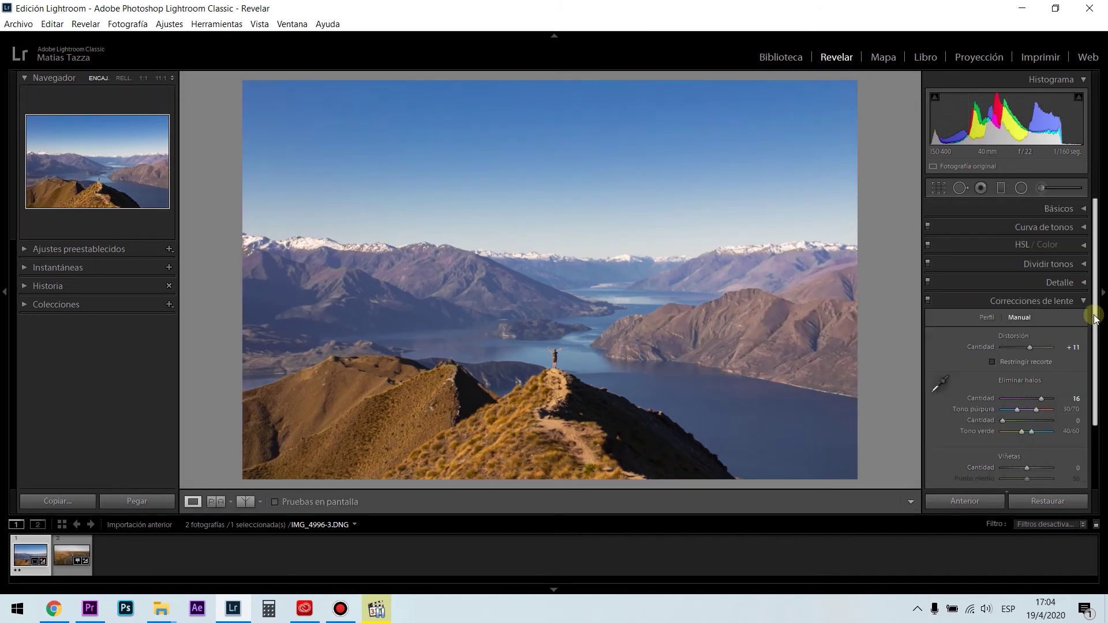
# Step: Reopen the crop, try out its straightening angle, return the angle to 0,00 and close the crop
pyautogui.click(939, 187)
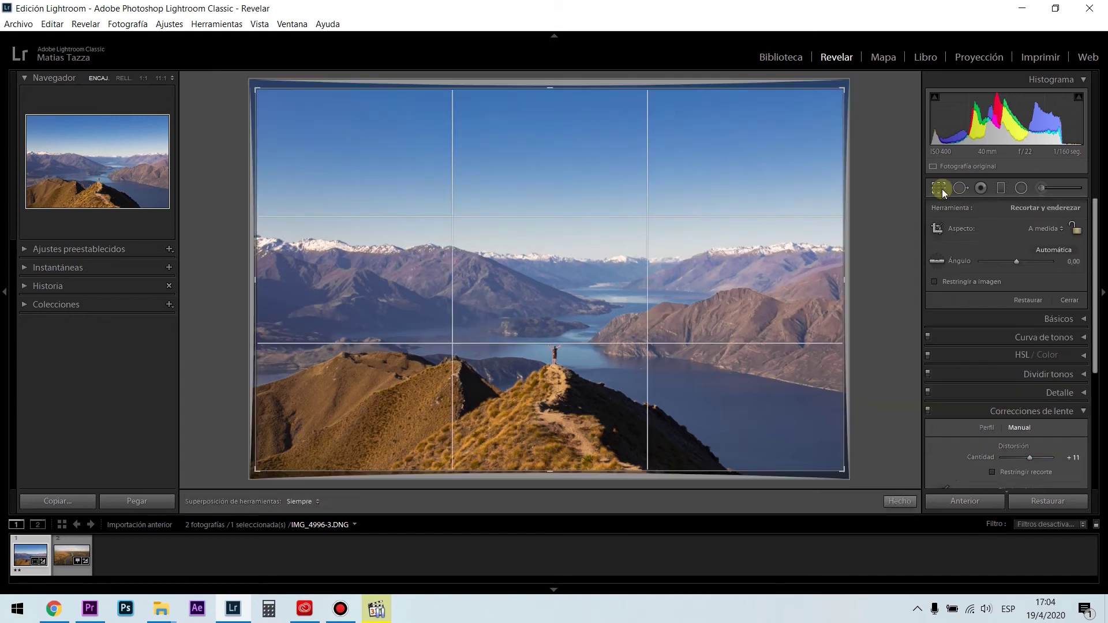
pyautogui.moveTo(1017, 264)
pyautogui.mouseDown()
pyautogui.moveTo(988, 266)
pyautogui.moveTo(1016, 267)
pyautogui.mouseUp()
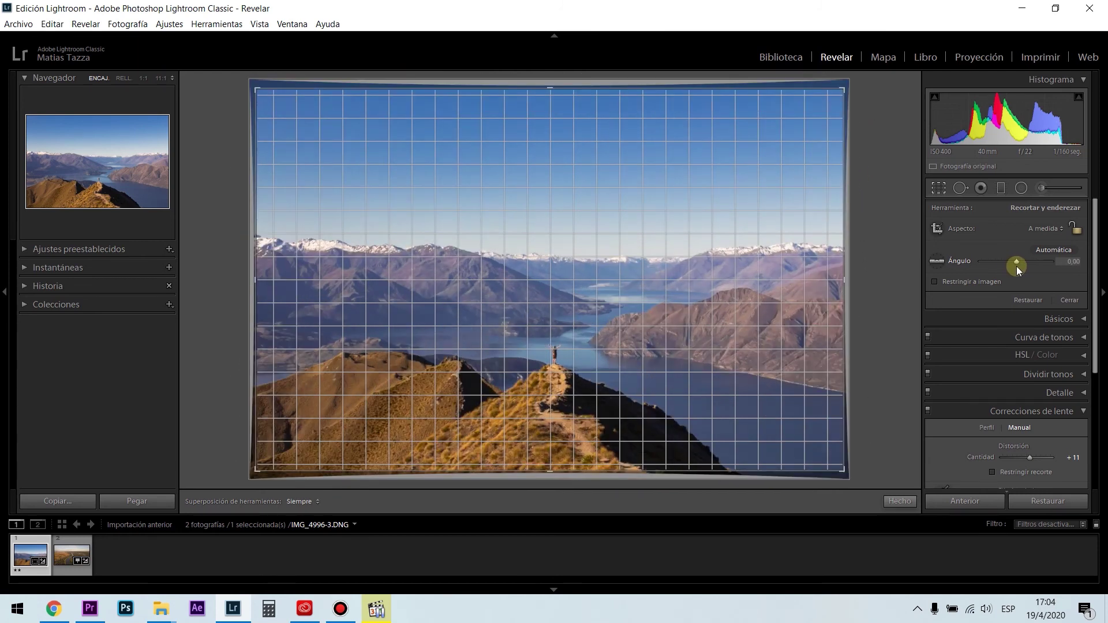
pyautogui.moveTo(667, 164); pyautogui.dragTo(633, 175)
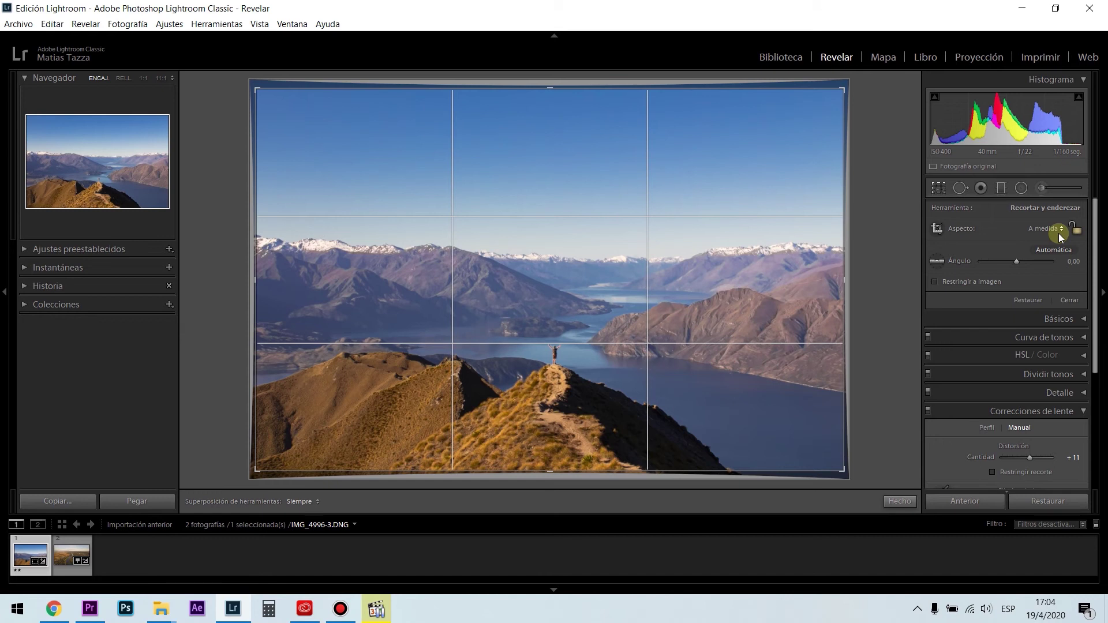
pyautogui.click(940, 190)
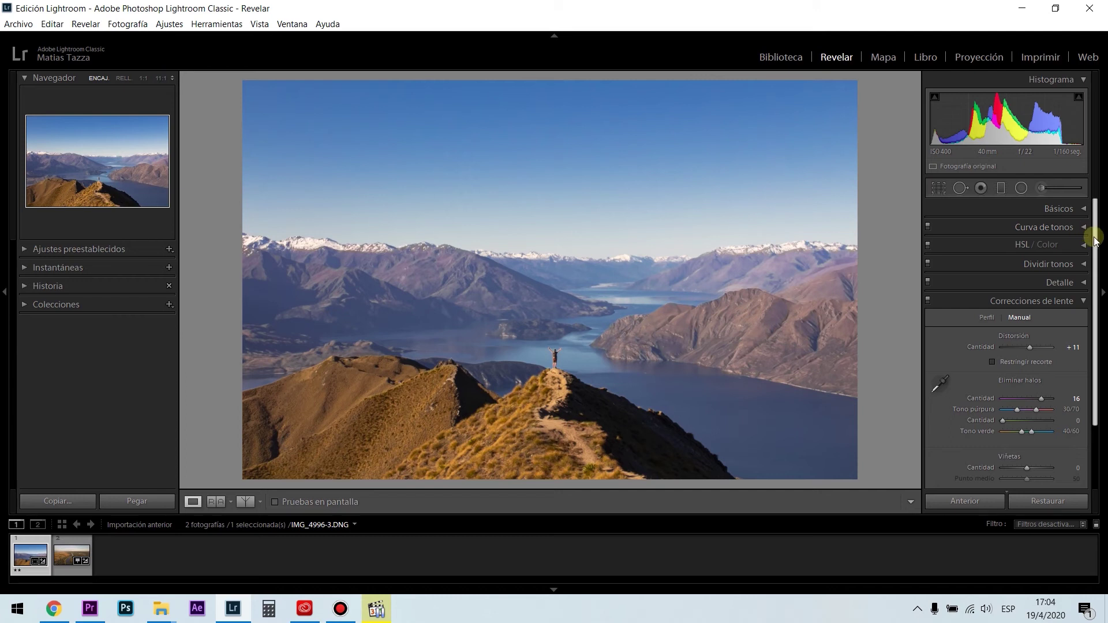
# Step: Collapse the lens corrections and set the post-crop vignette amount in the effects to -100
pyautogui.scroll(-2, 1091, 242)
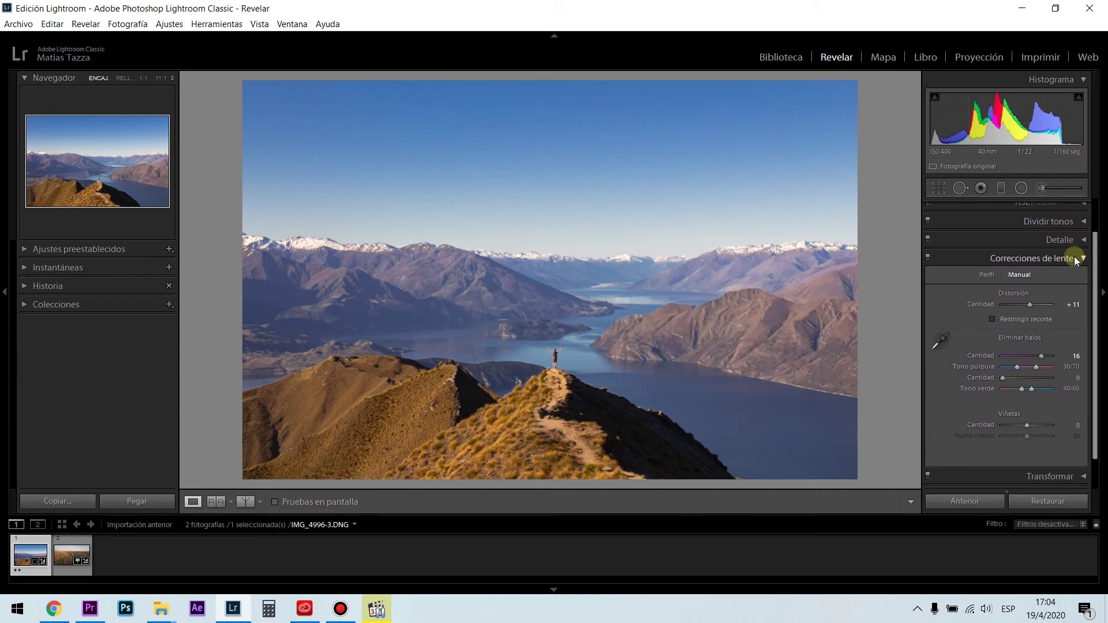
pyautogui.click(1075, 257)
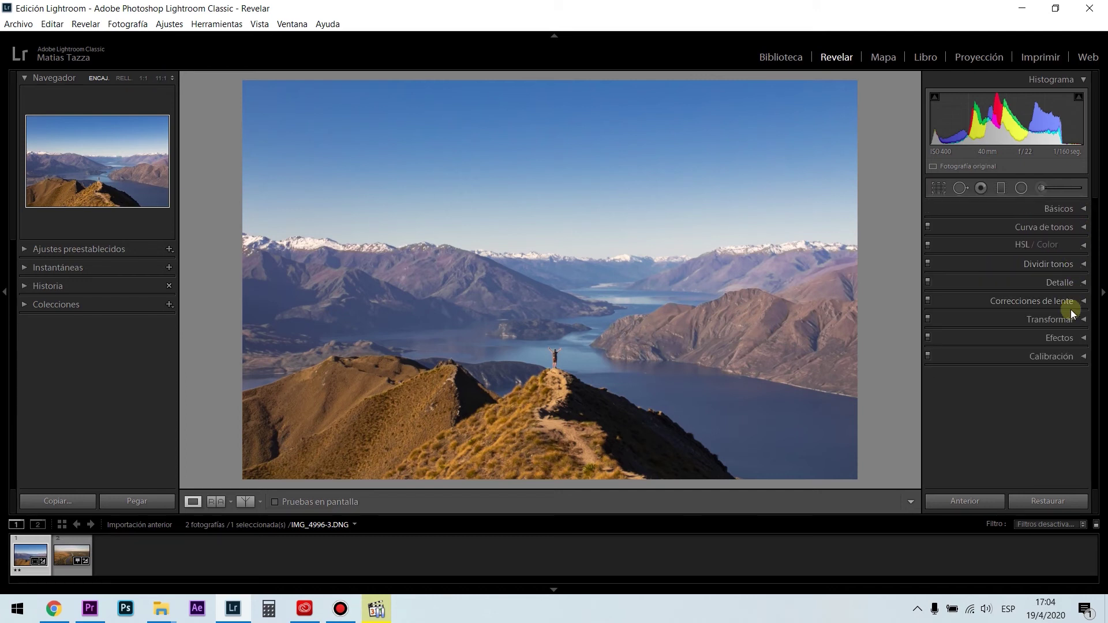
pyautogui.click(1084, 339)
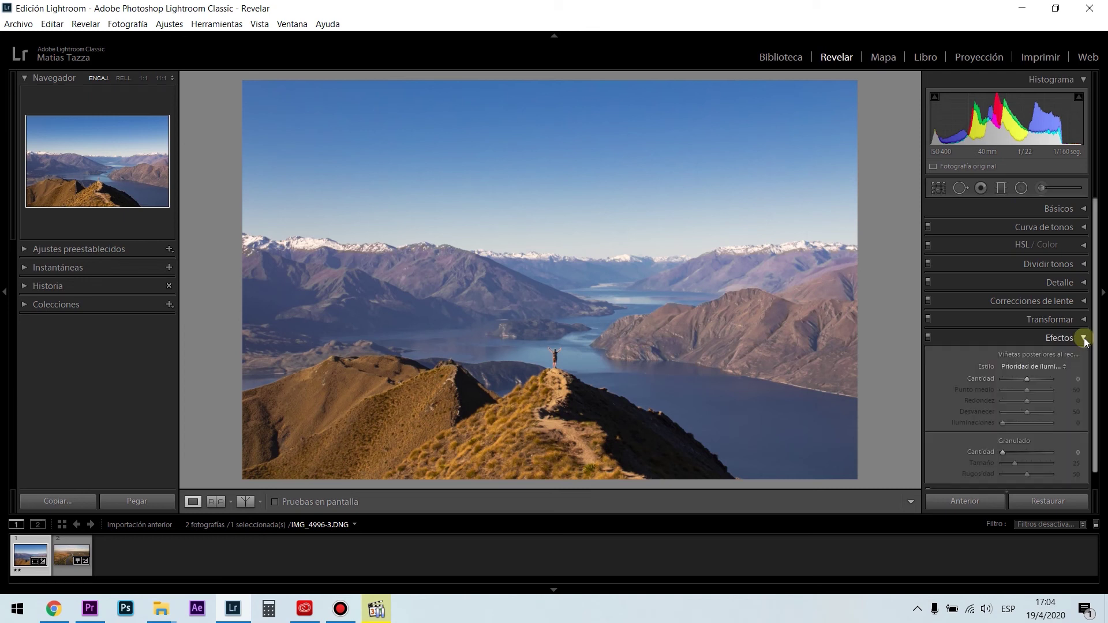
pyautogui.moveTo(1097, 333); pyautogui.dragTo(1088, 390)
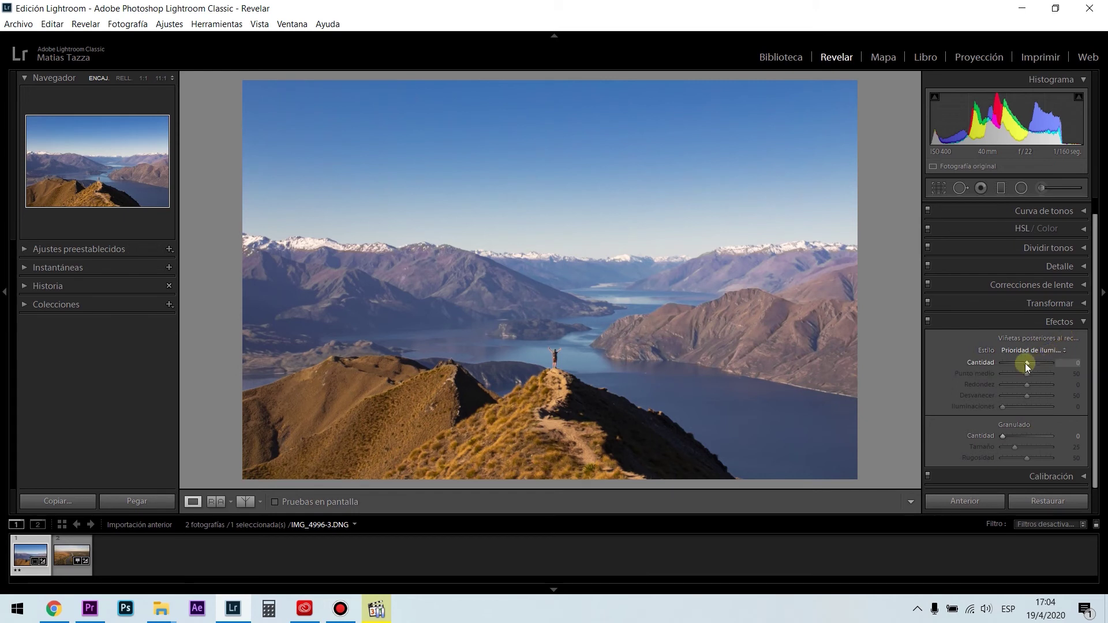
pyautogui.moveTo(1025, 363); pyautogui.dragTo(1013, 365)
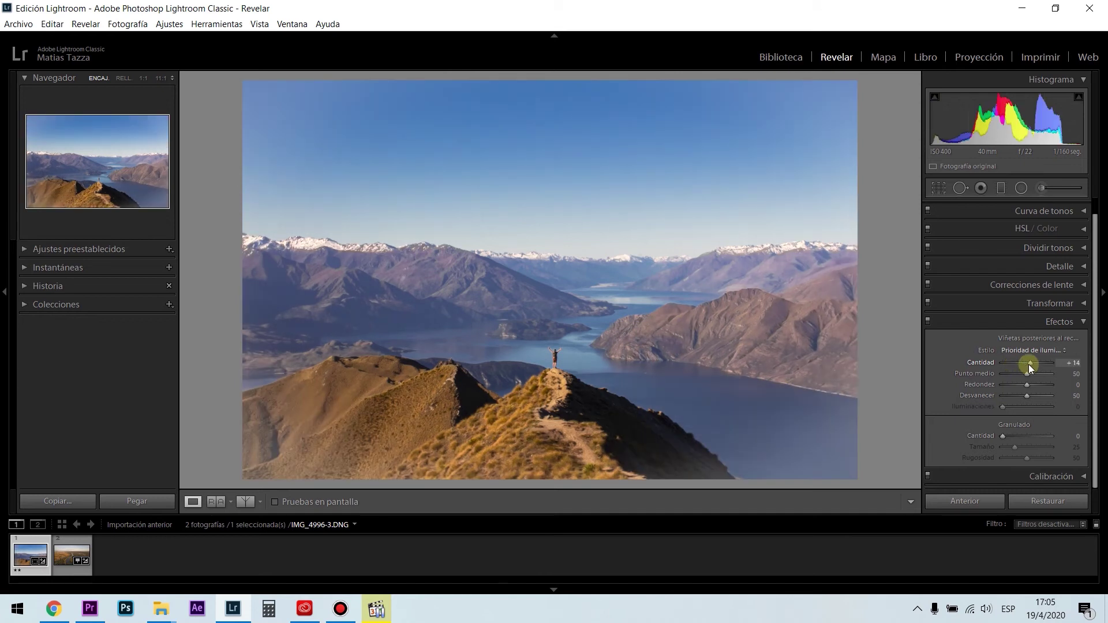
pyautogui.moveTo(1028, 365); pyautogui.dragTo(990, 369)
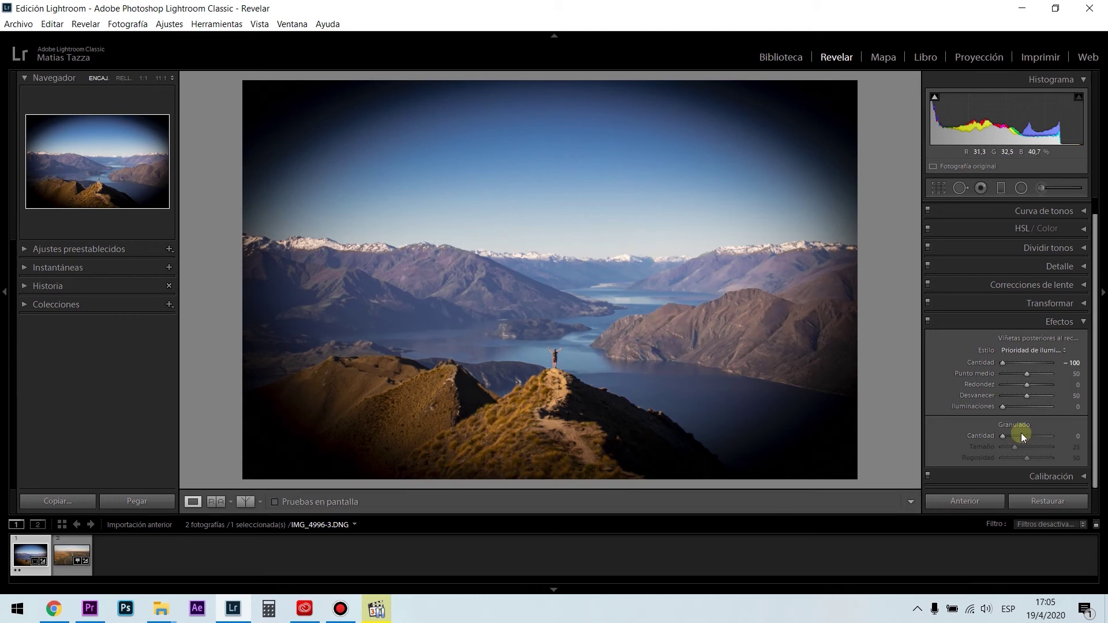
# Step: Reset the post-crop vignette amount to 0 and try out a subtle darkening of the edges at about -10
pyautogui.doubleClick(1003, 362)
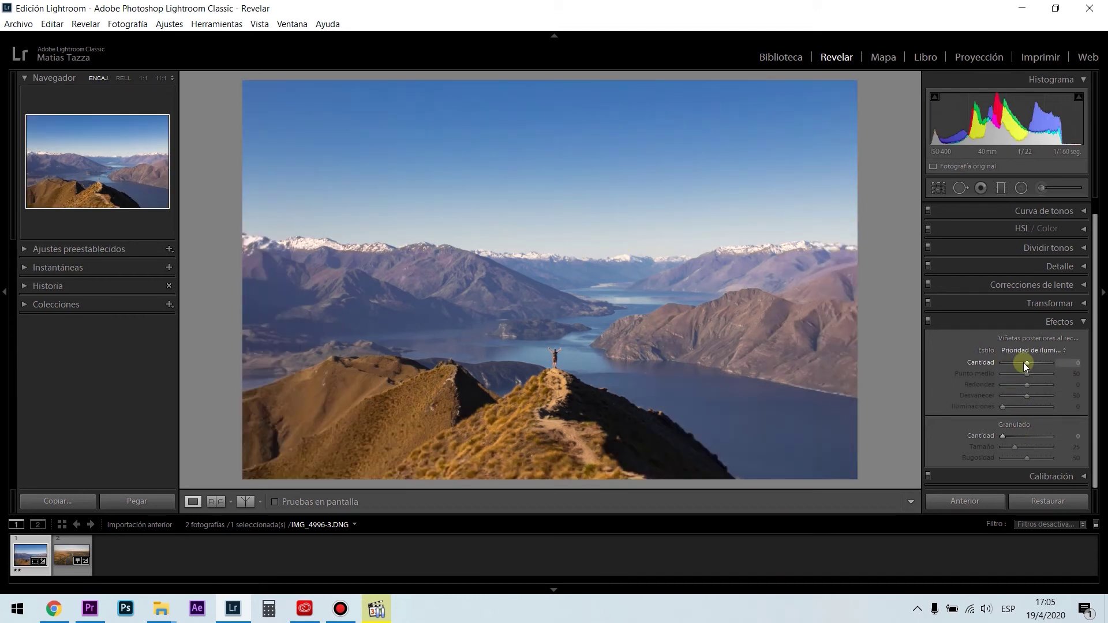
pyautogui.moveTo(1025, 363); pyautogui.dragTo(1038, 361)
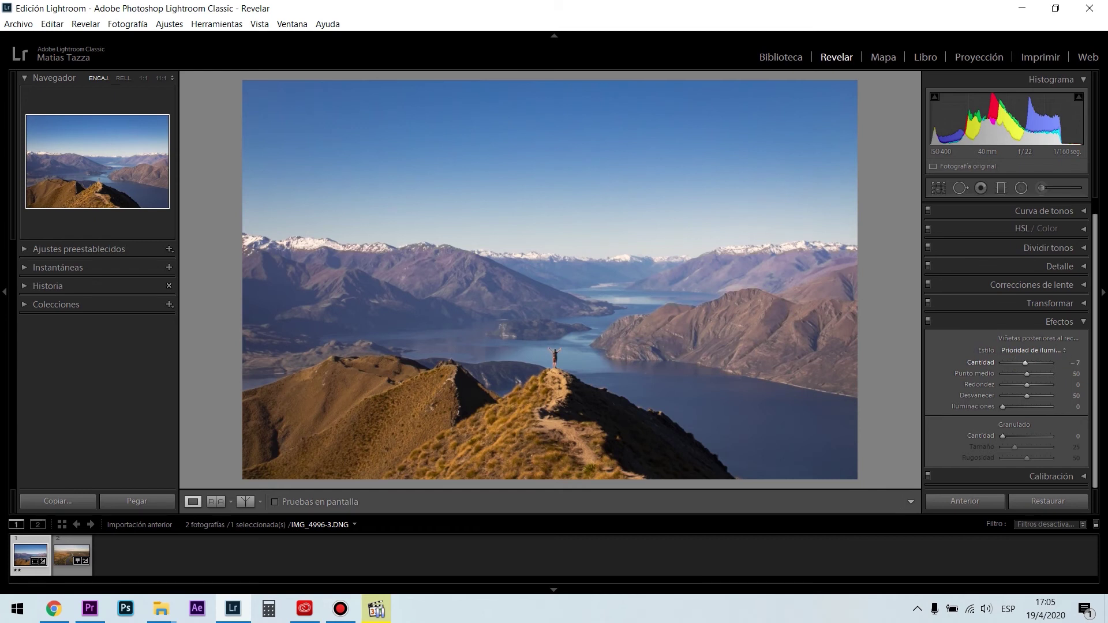
pyautogui.hotkey('ctrl', 'z')
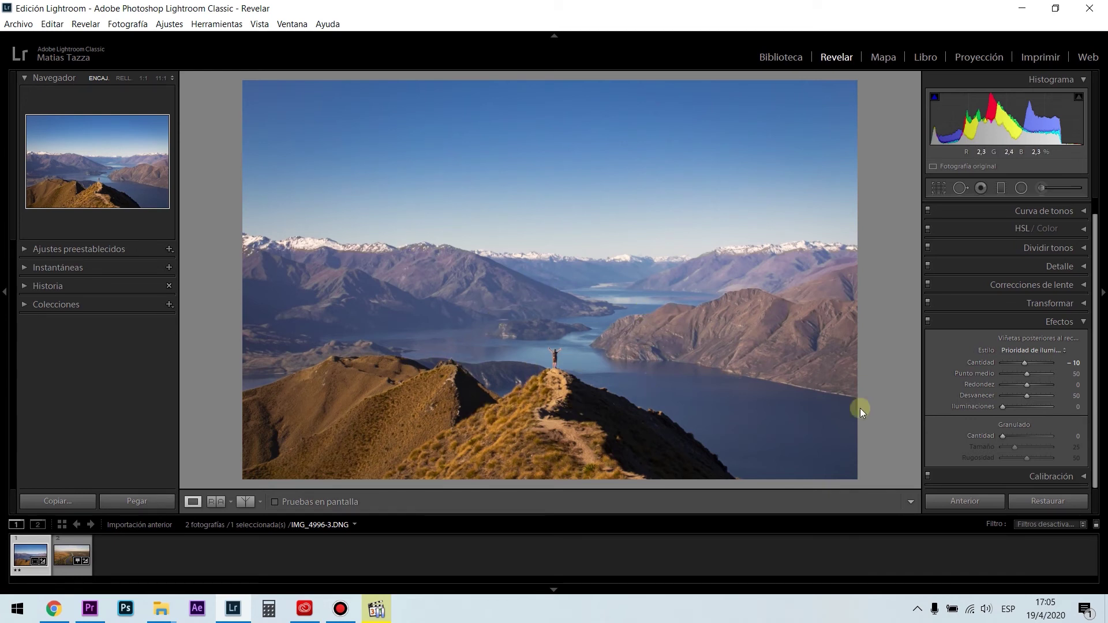
# Step: With the vignette amount at -100, try midpoint 0 and feather 19, returning midpoint, roundness and feather to their defaults
pyautogui.moveTo(1024, 362); pyautogui.dragTo(997, 381)
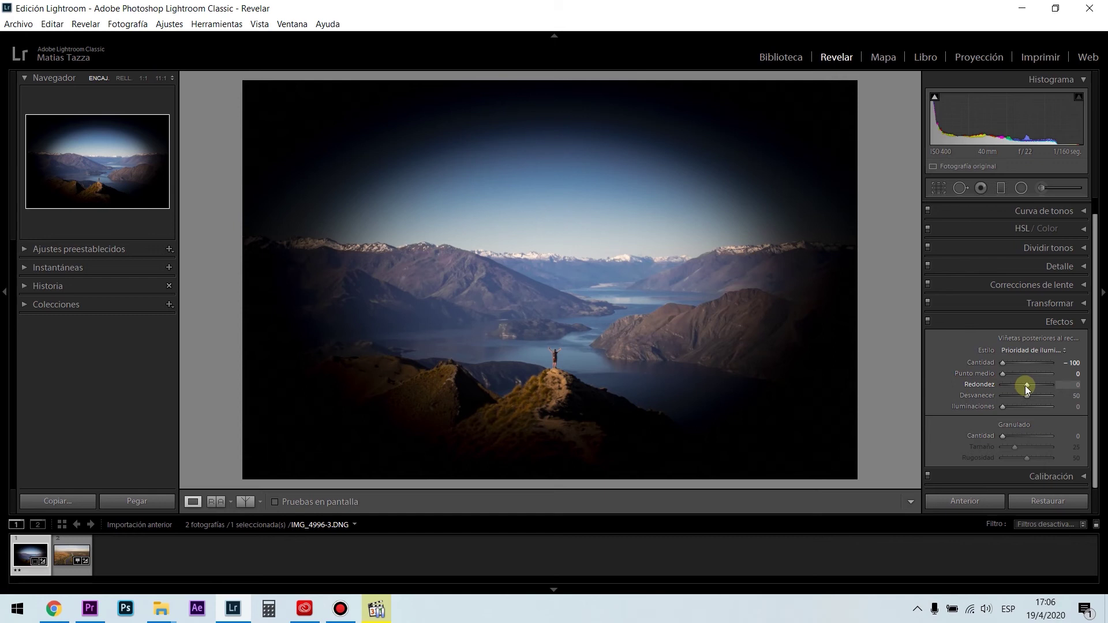
pyautogui.moveTo(1027, 385)
pyautogui.mouseDown()
pyautogui.moveTo(1041, 384)
pyautogui.moveTo(991, 390)
pyautogui.moveTo(1059, 398)
pyautogui.moveTo(1013, 401)
pyautogui.mouseUp()
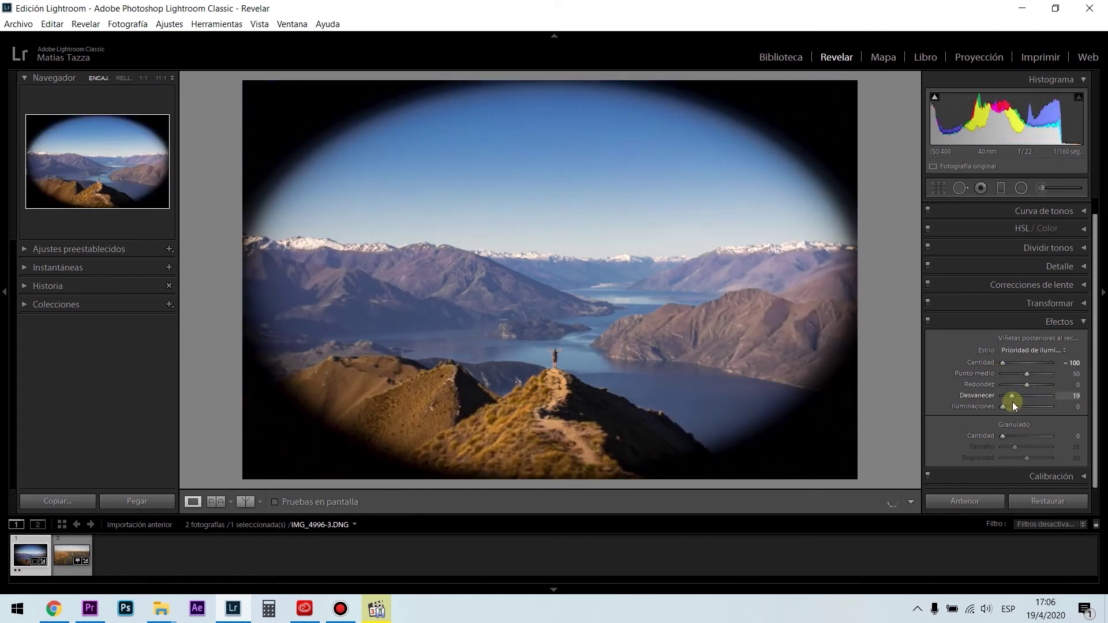
pyautogui.doubleClick(1014, 400)
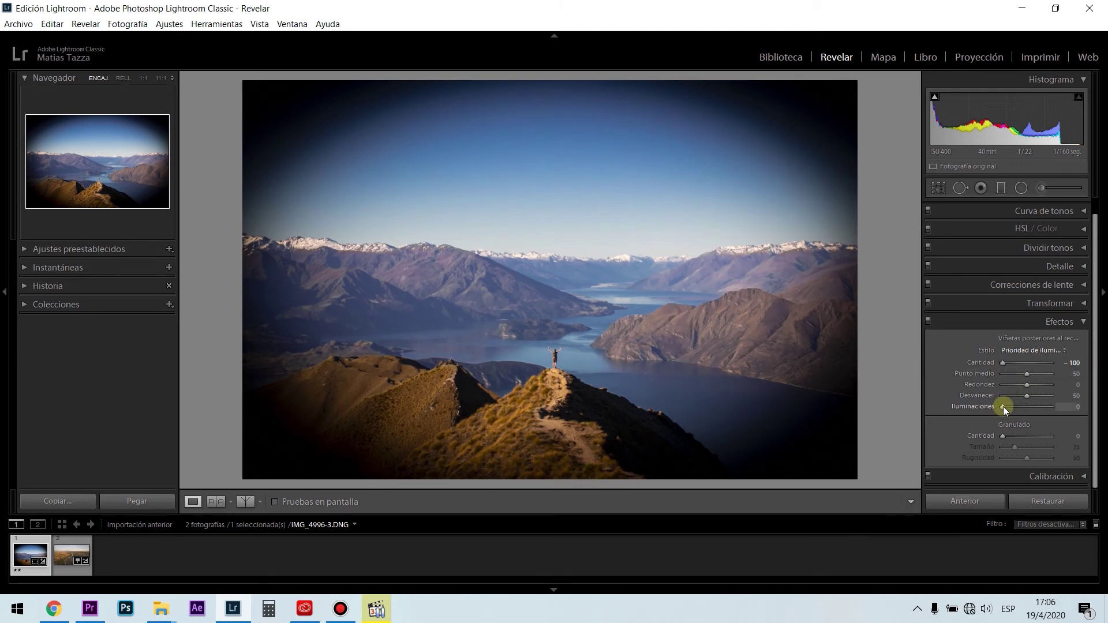
# Step: Set the vignette amount to -57, try its highlights at 100 and return them to 0
pyautogui.moveTo(1003, 407); pyautogui.dragTo(1069, 407)
pyautogui.doubleClick(982, 407)
pyautogui.click(1011, 362)
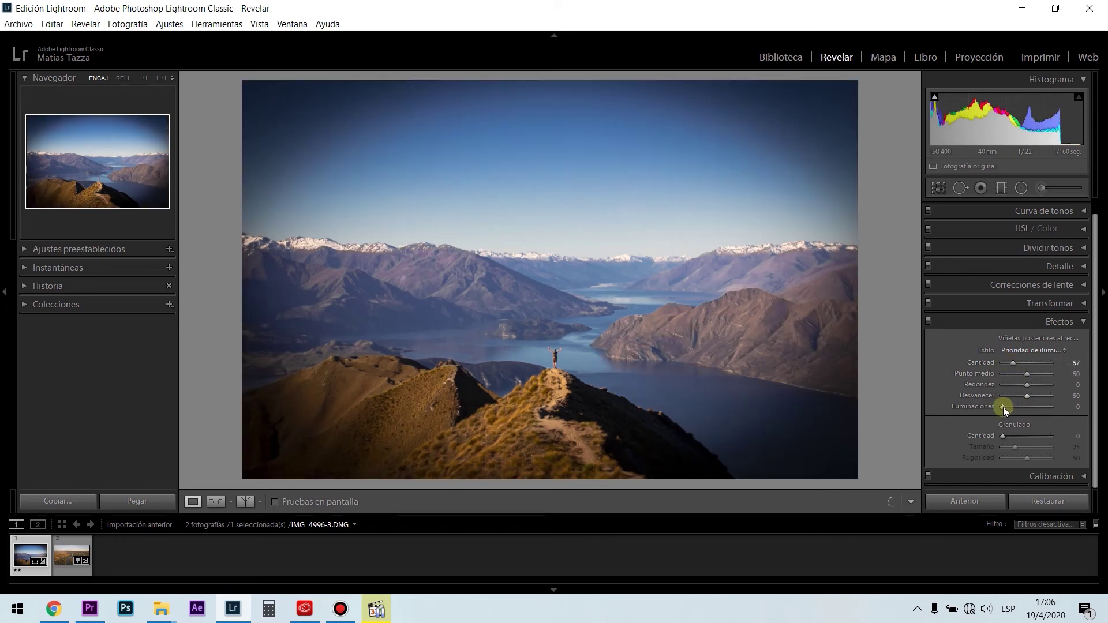
pyautogui.click(1065, 410)
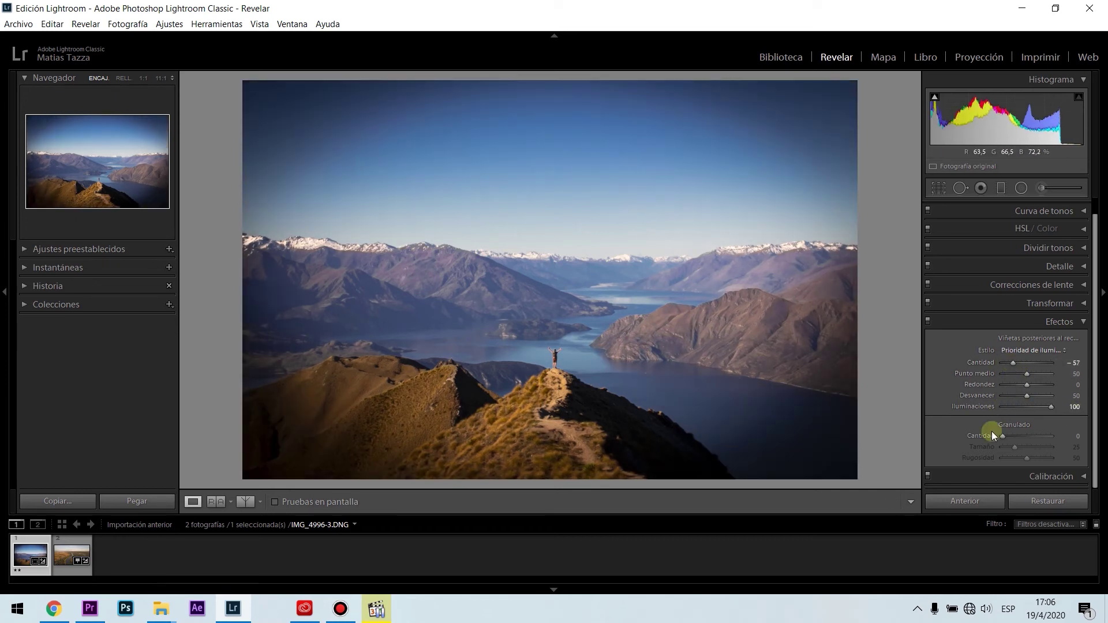
pyautogui.click(997, 406)
pyautogui.moveTo(998, 418); pyautogui.dragTo(968, 425)
pyautogui.click(1050, 423)
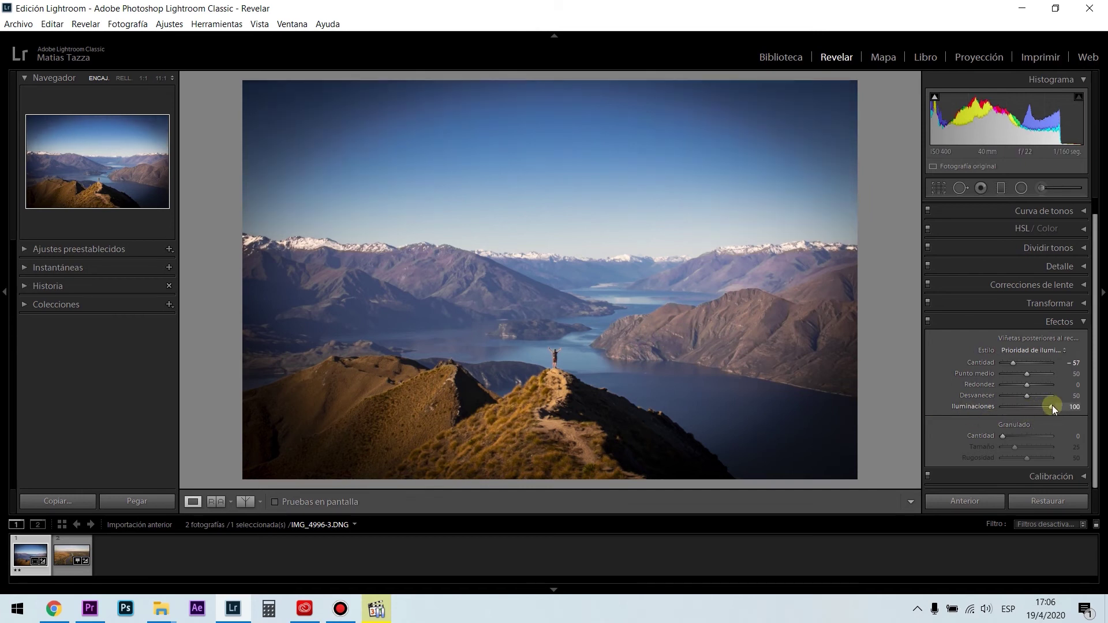
pyautogui.moveTo(1050, 407); pyautogui.dragTo(988, 414)
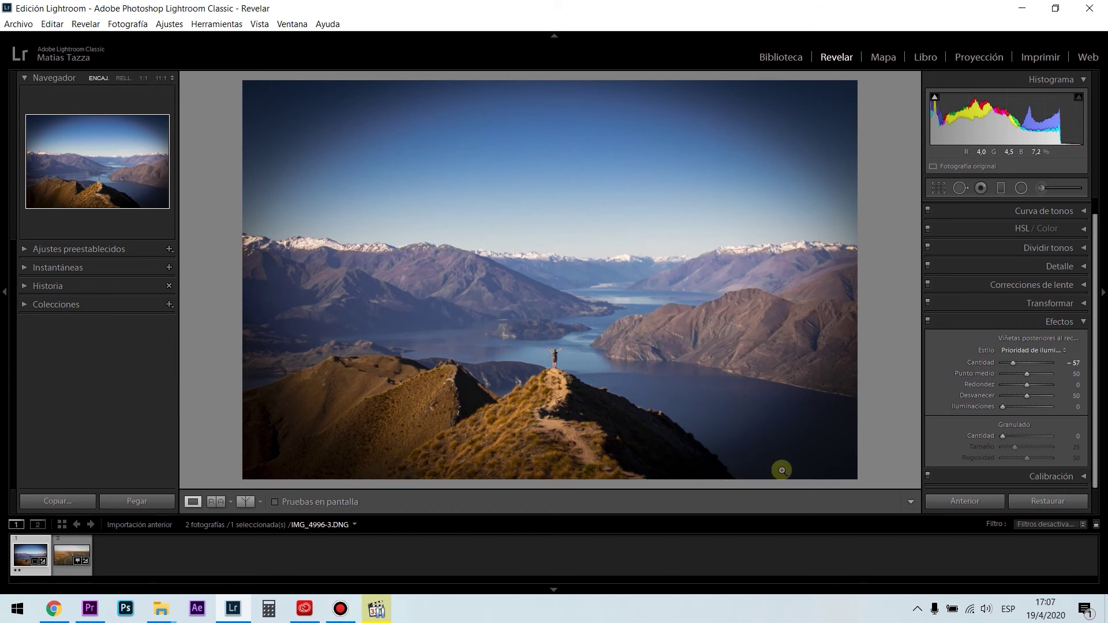
# Step: Set the vignette amount to -12 and try a grain amount of 73 up close on the hiker
pyautogui.moveTo(1013, 362); pyautogui.dragTo(1025, 363)
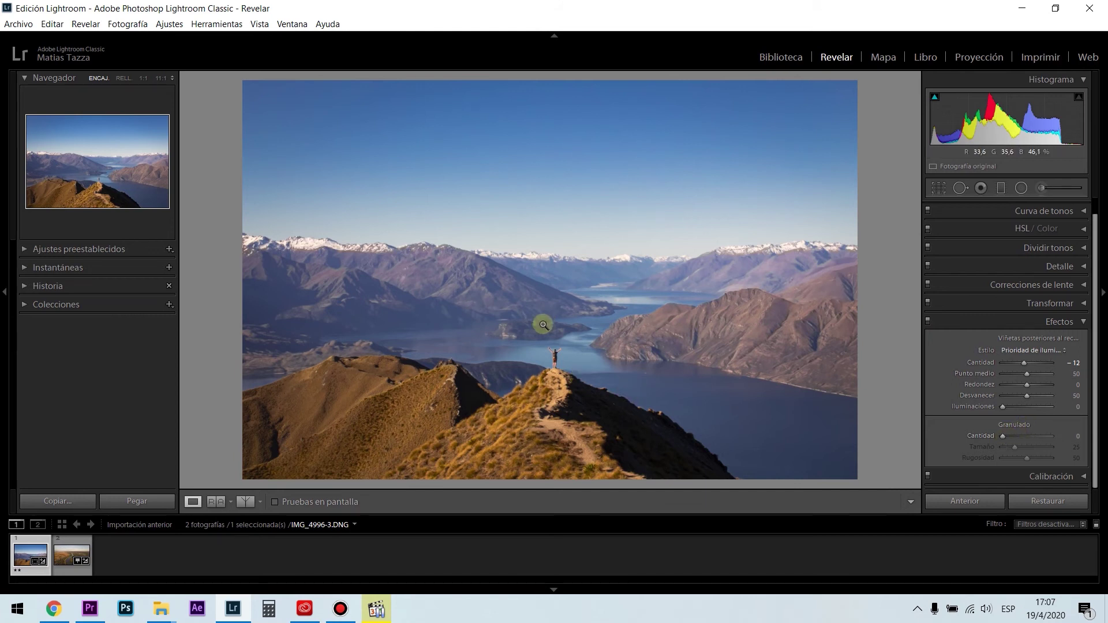
pyautogui.click(557, 354)
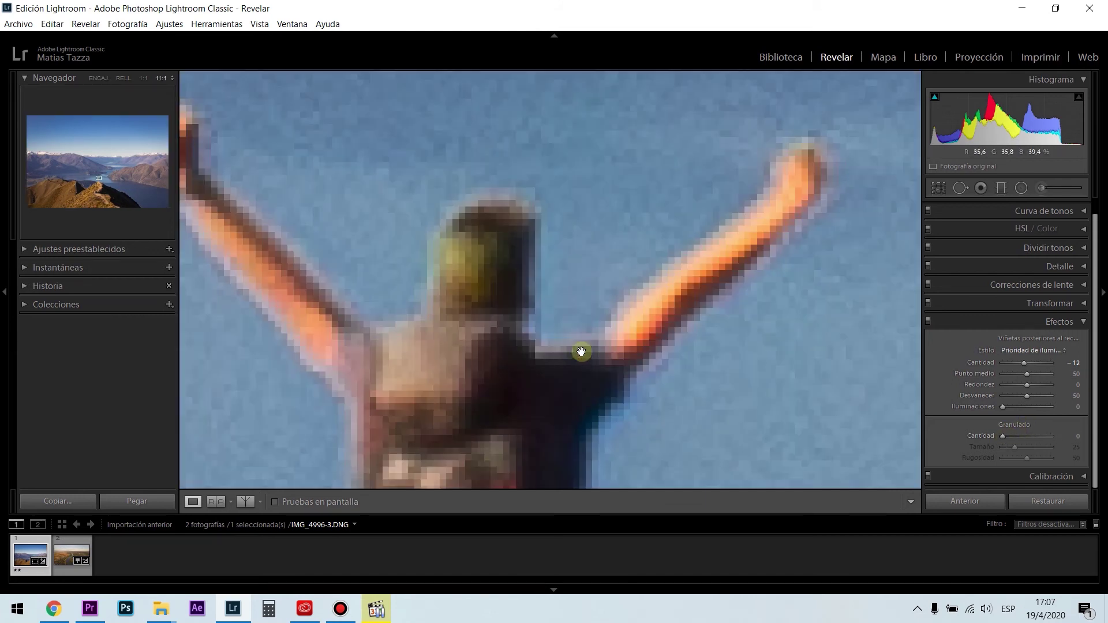
pyautogui.click(581, 351)
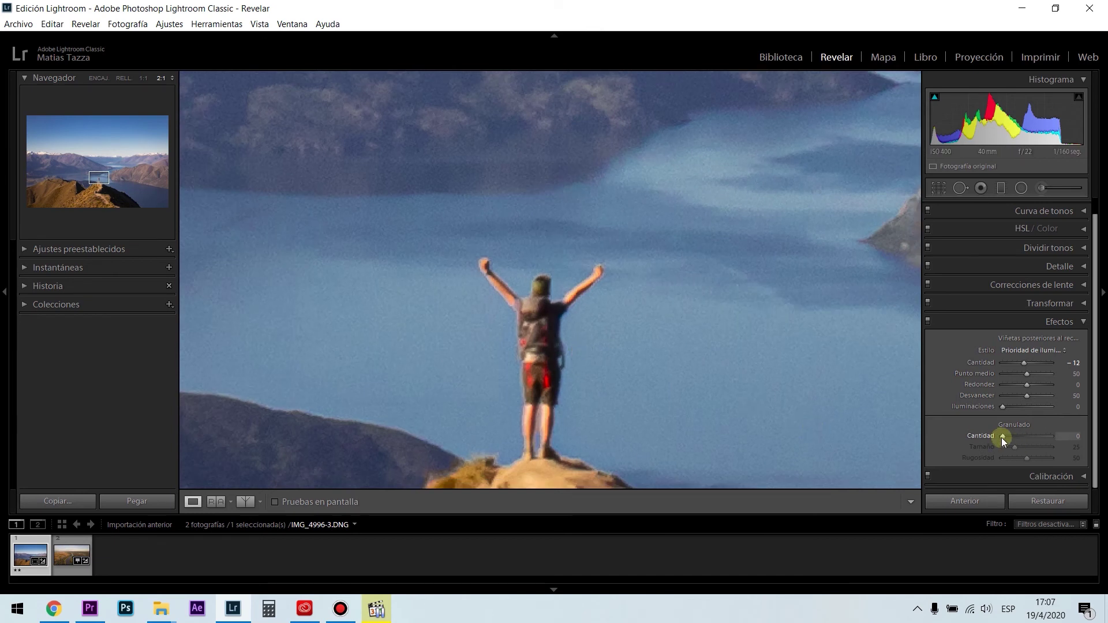
pyautogui.moveTo(1003, 438); pyautogui.dragTo(1036, 437)
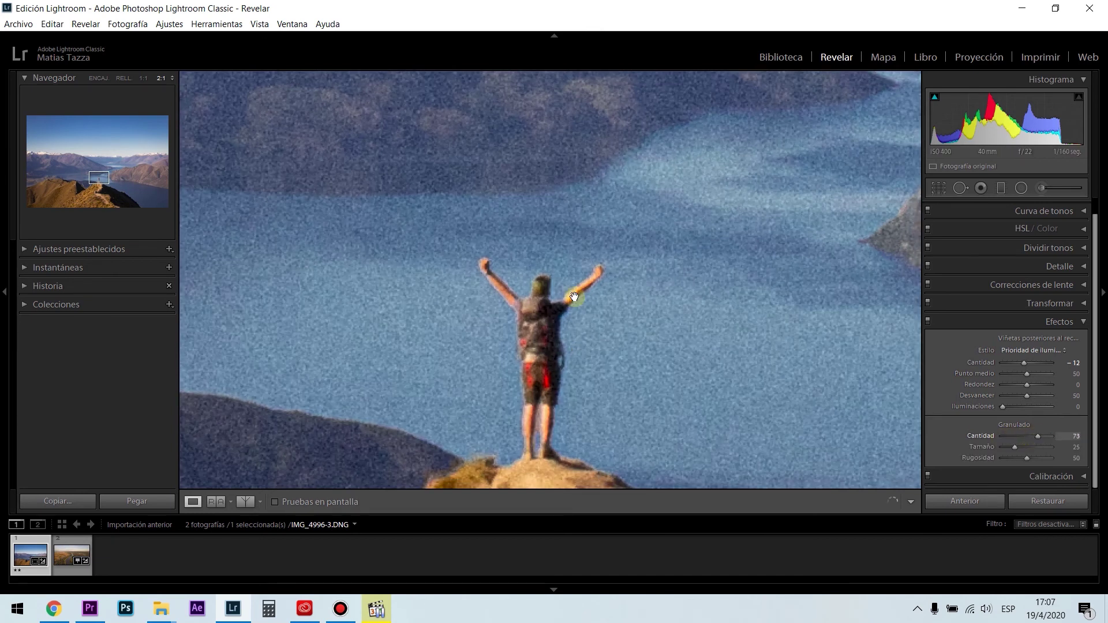
pyautogui.click(574, 297)
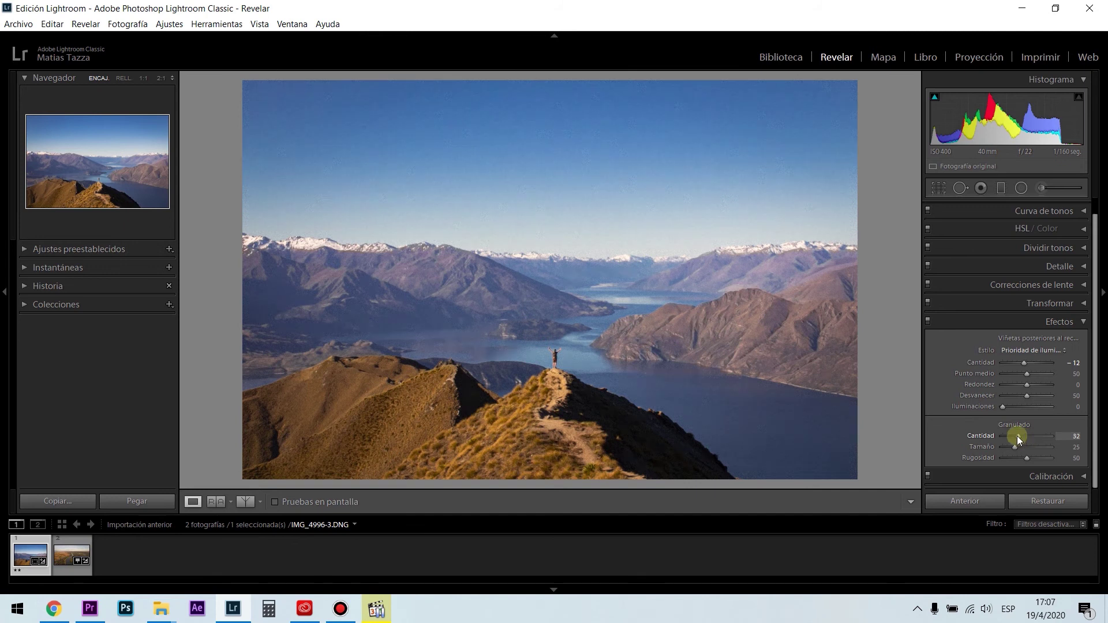
# Step: Try different grain amounts on the hillside and settle on a grain amount of 20
pyautogui.moveTo(1017, 436); pyautogui.dragTo(1013, 435)
pyautogui.click(410, 382)
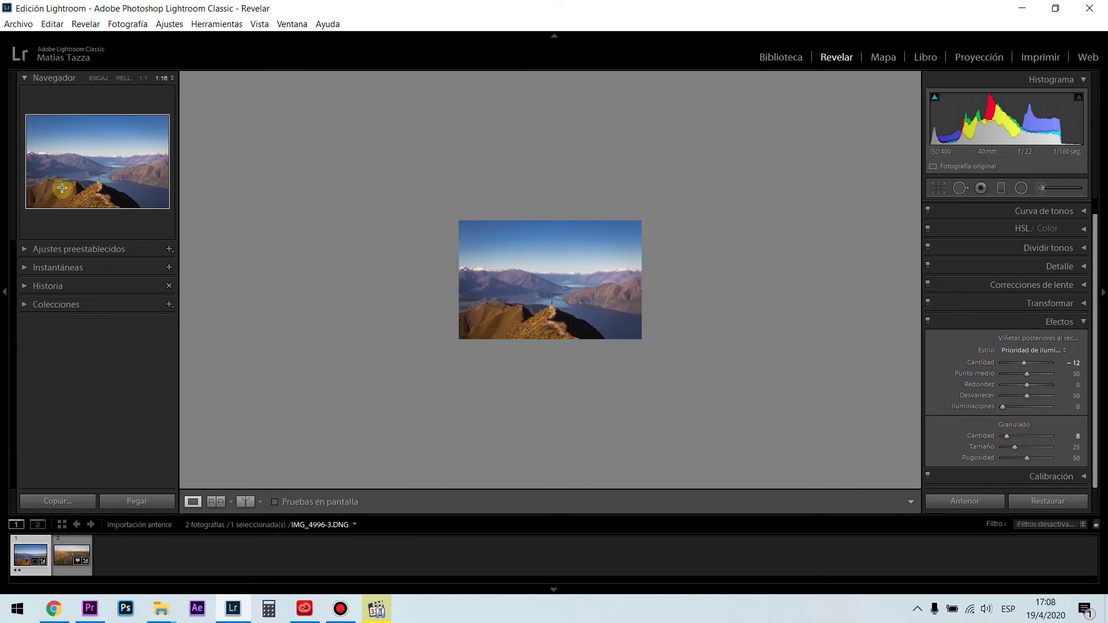
pyautogui.click(506, 314)
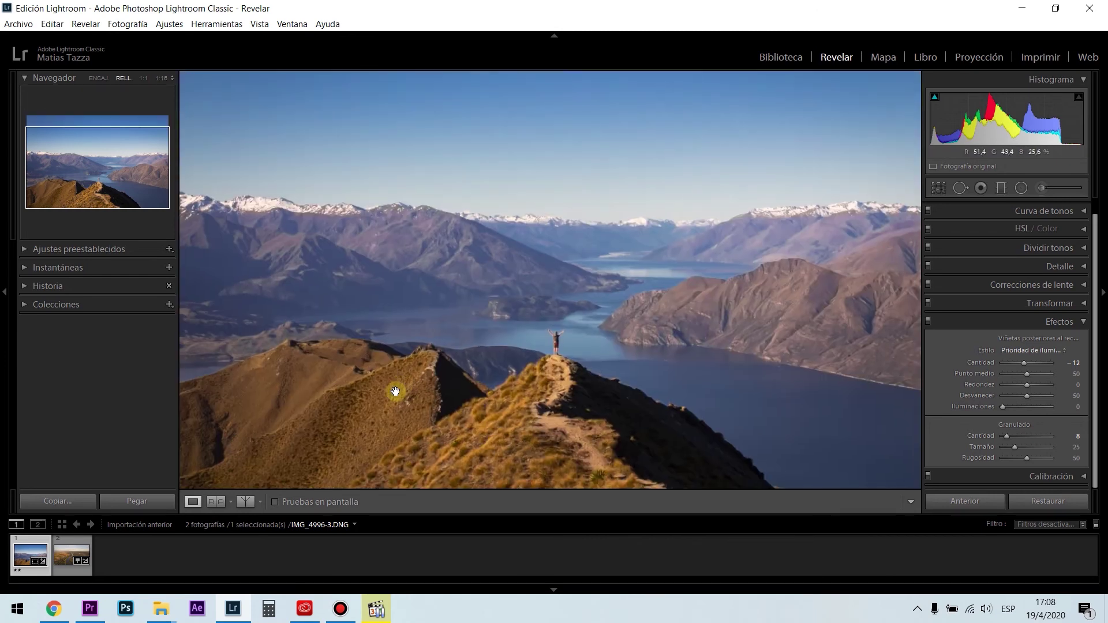
pyautogui.click(395, 392)
pyautogui.click(395, 391)
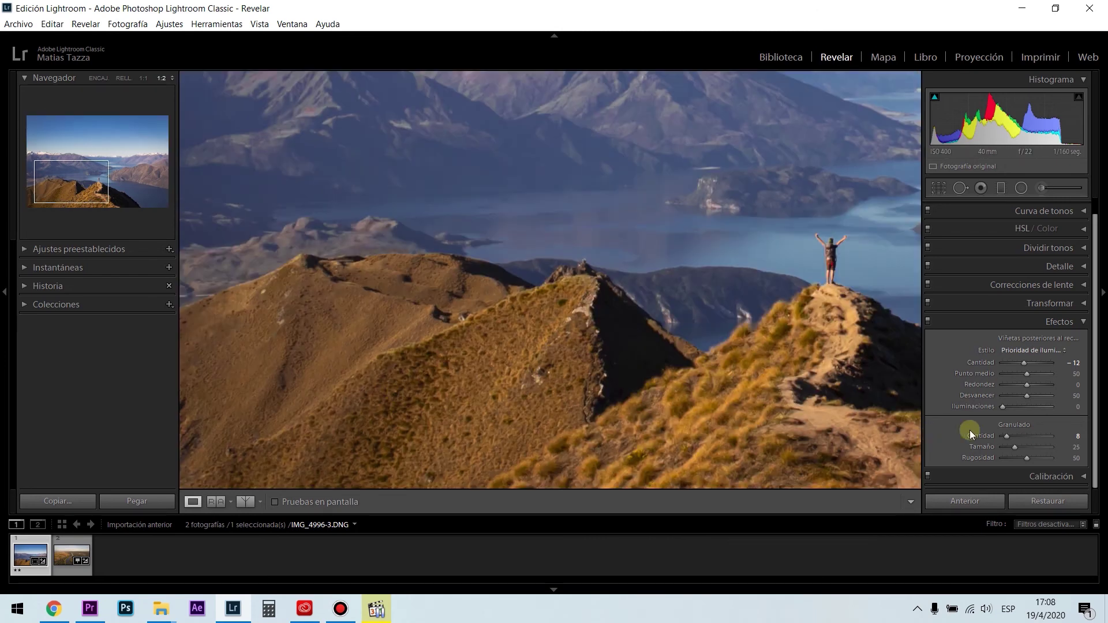
pyautogui.moveTo(1007, 437); pyautogui.dragTo(1037, 444)
pyautogui.moveTo(1011, 439); pyautogui.dragTo(1007, 439)
pyautogui.click(851, 336)
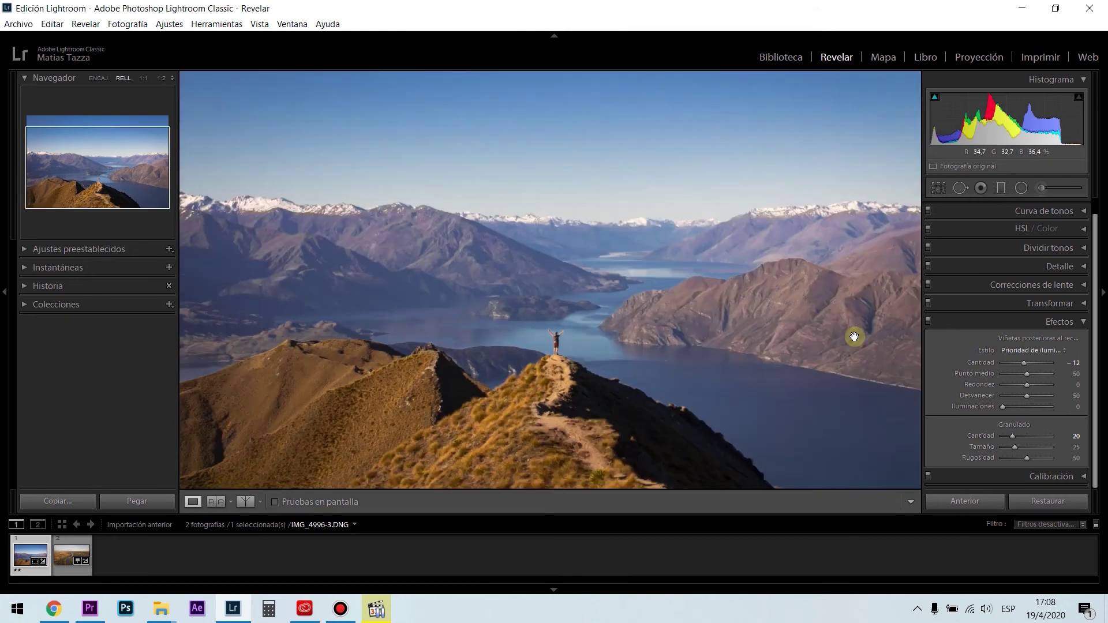
# Step: Switch from the effects to the calibration settings, reset all of the photo's edits and undo that reset
pyautogui.click(1083, 322)
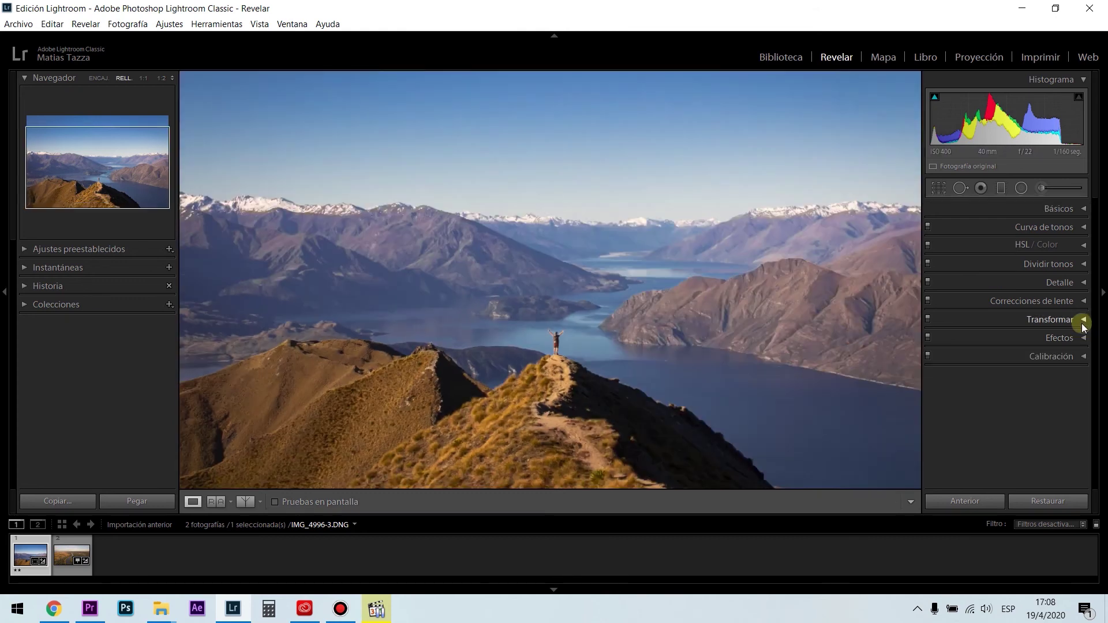
pyautogui.click(1076, 357)
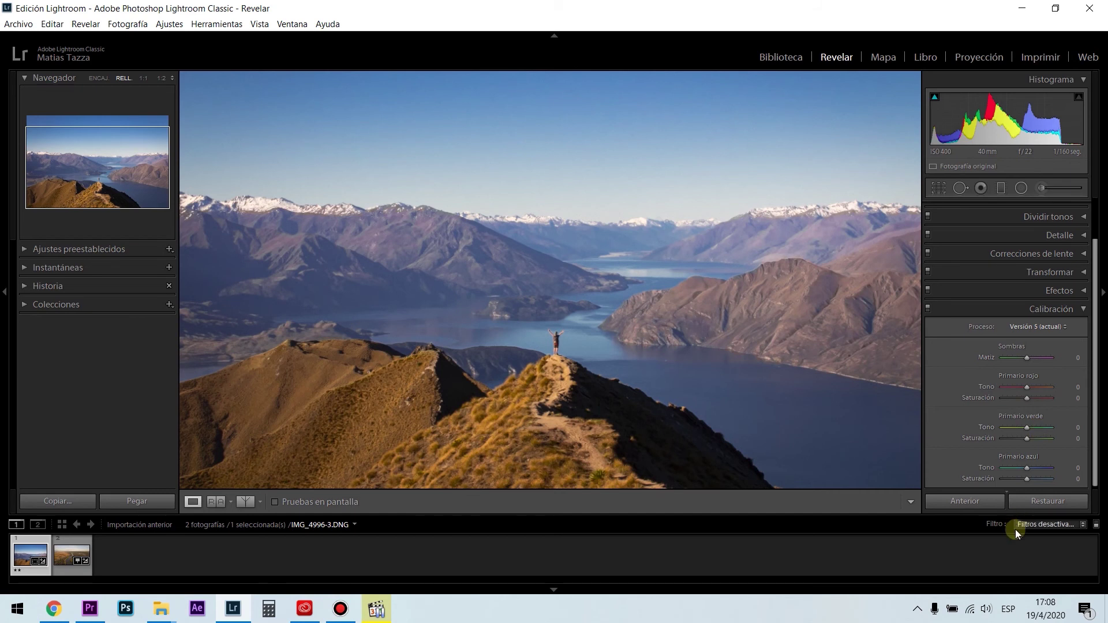
pyautogui.click(1044, 504)
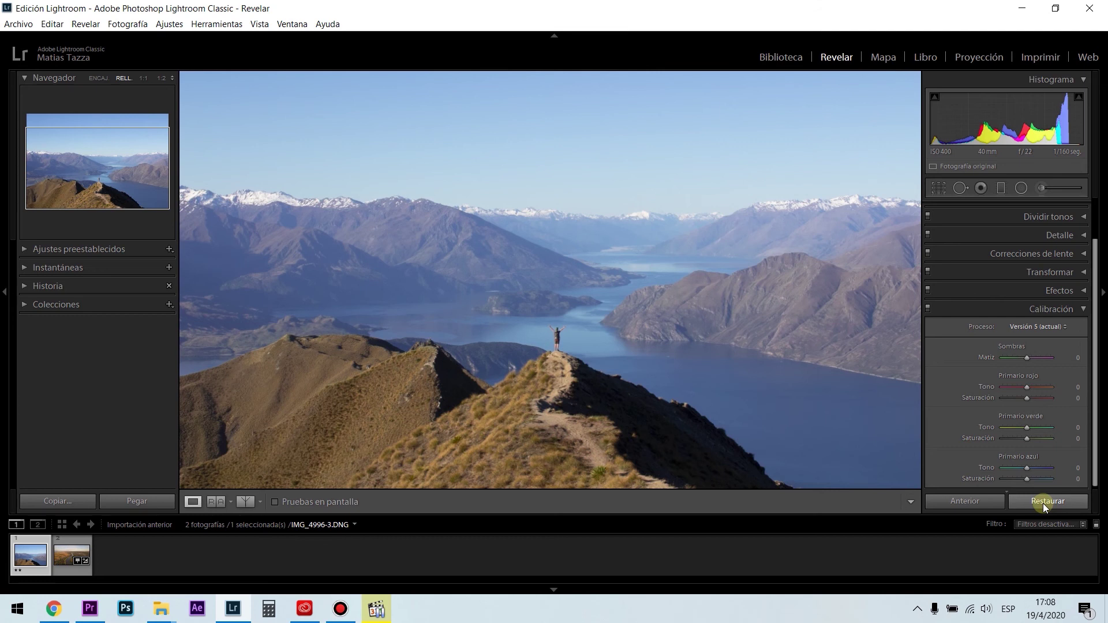
pyautogui.hotkey('ctrl', 'z')
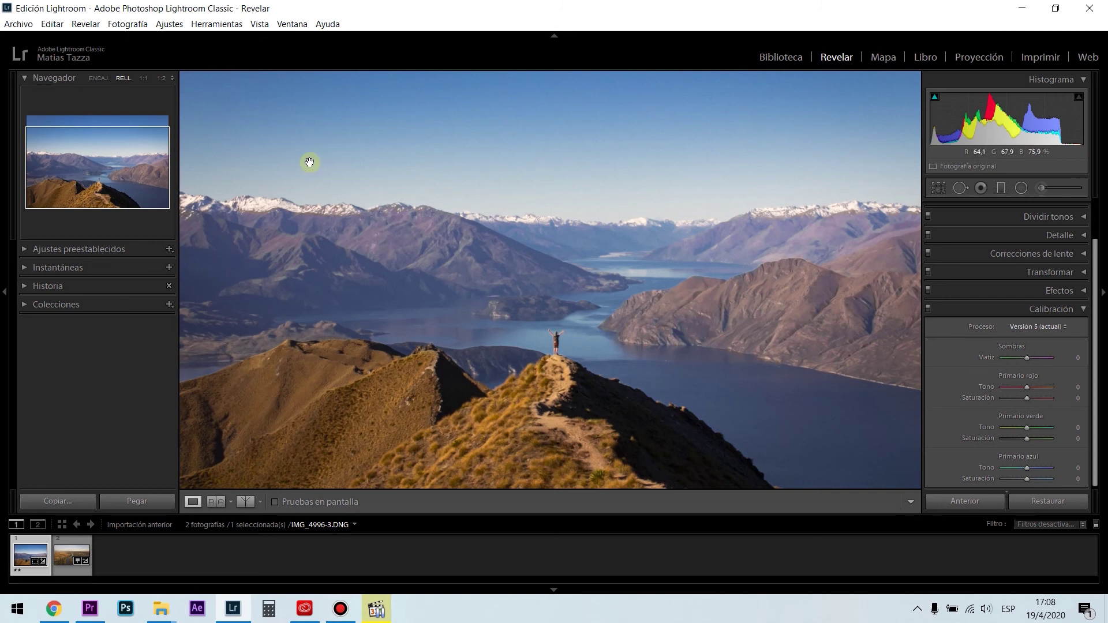
# Step: Compare the photo before and after the edits in a split view and return to the single view
pyautogui.press('y')
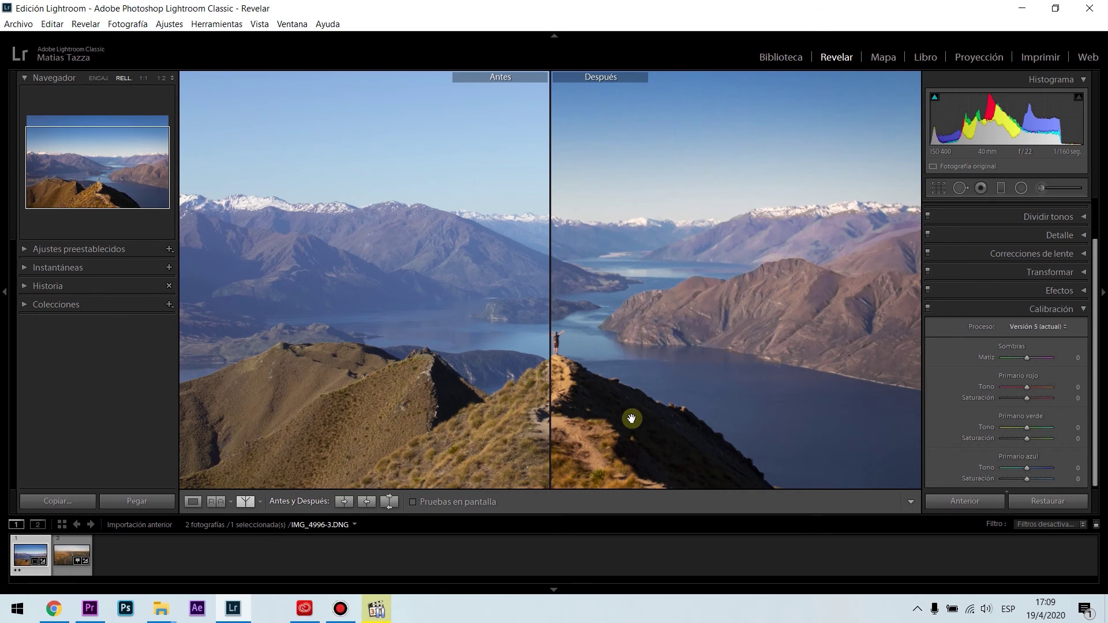
pyautogui.press('y')
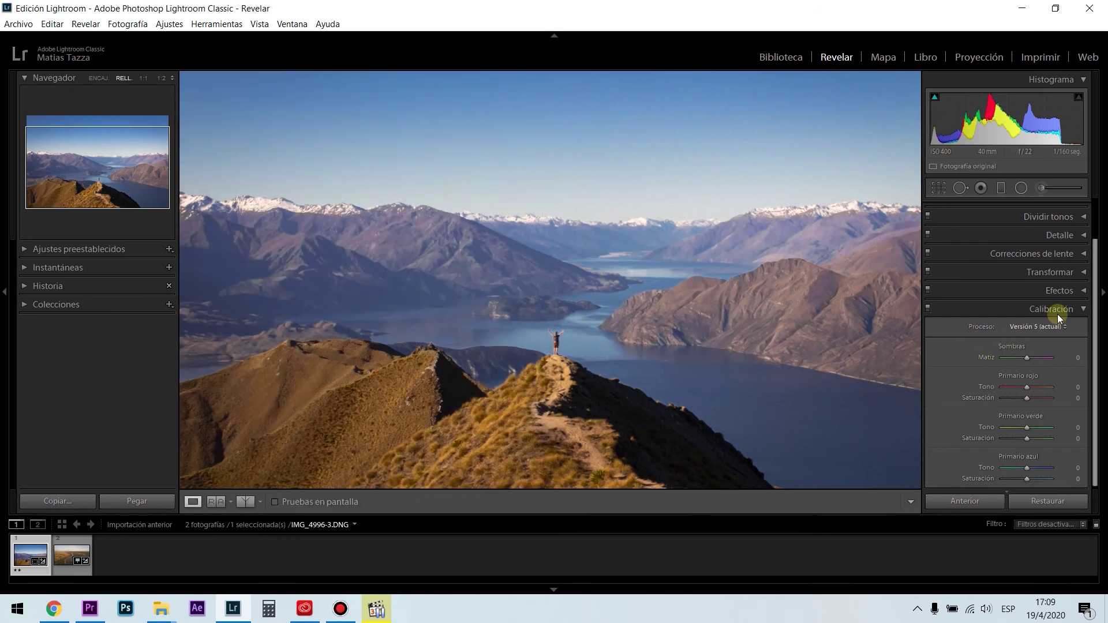
# Step: Collapse the calibration settings and raise the highlights slightly directly in the histogram
pyautogui.click(1085, 311)
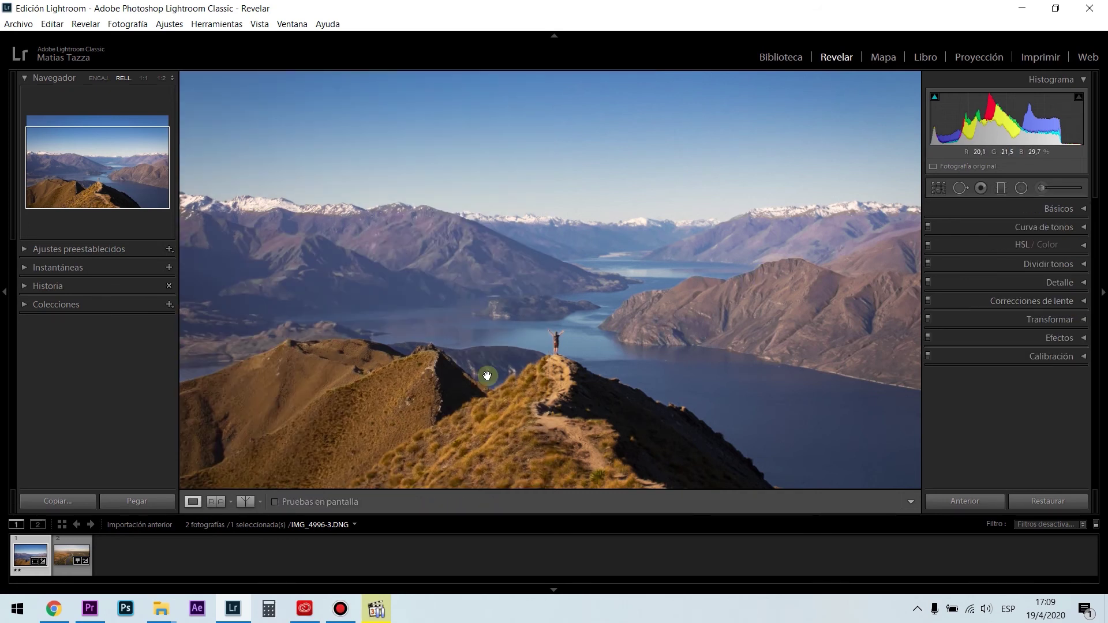
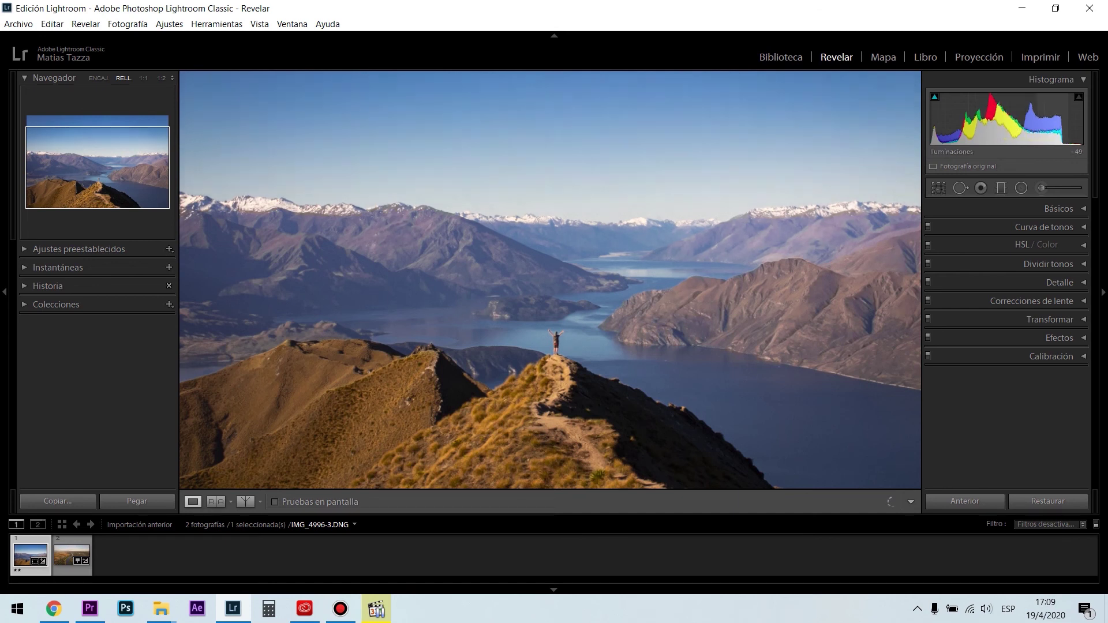
pyautogui.moveTo(1065, 135); pyautogui.dragTo(1074, 135)
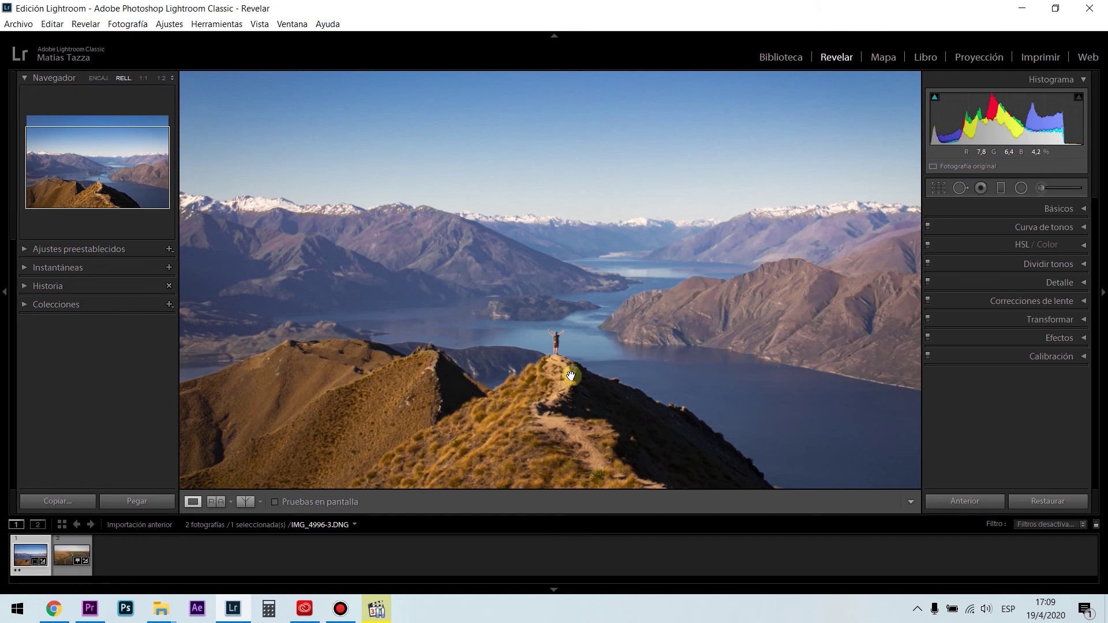
# Step: Examine the hiker on the summit and the surrounding grain at increasing magnifications, up to 2:1
pyautogui.click(525, 368)
pyautogui.hotkey('ctrl', '=')
pyautogui.hotkey('ctrl', '=')
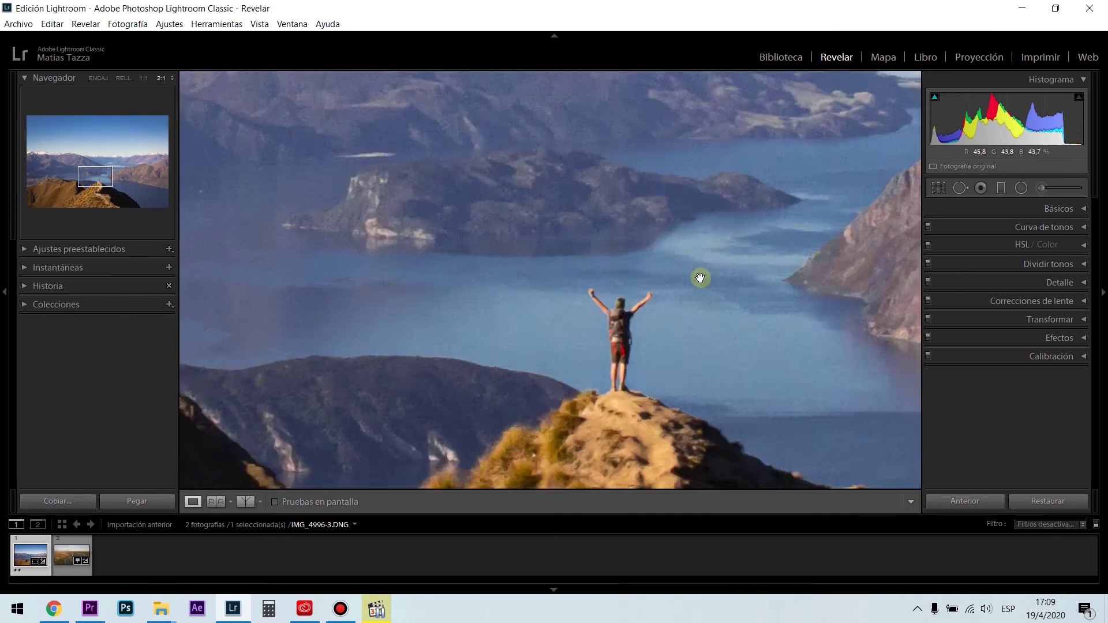
pyautogui.click(732, 303)
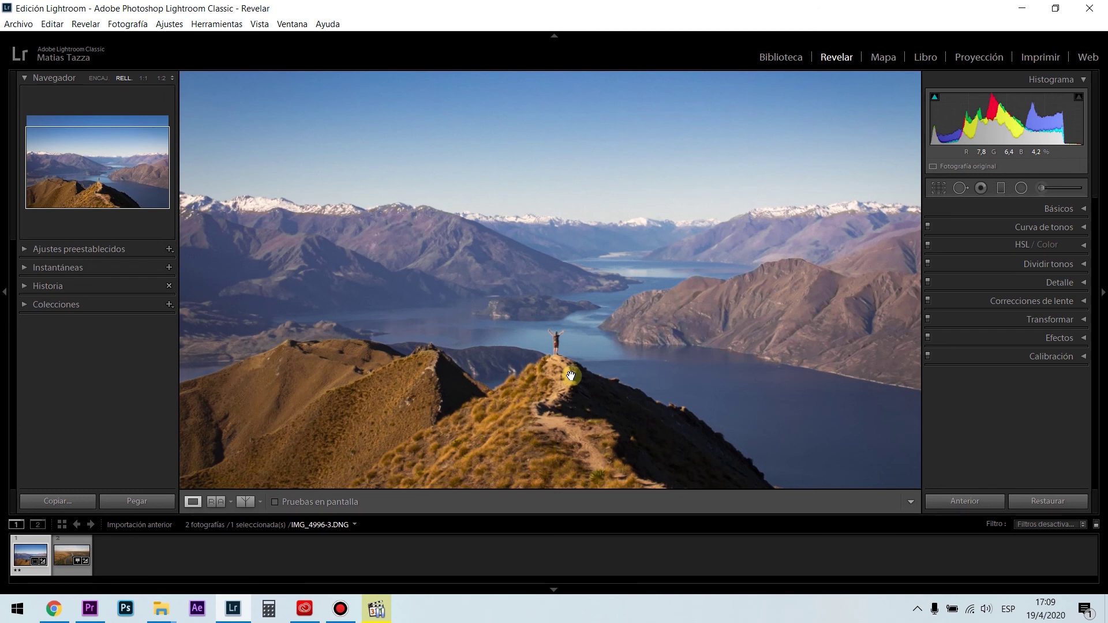
pyautogui.click(526, 369)
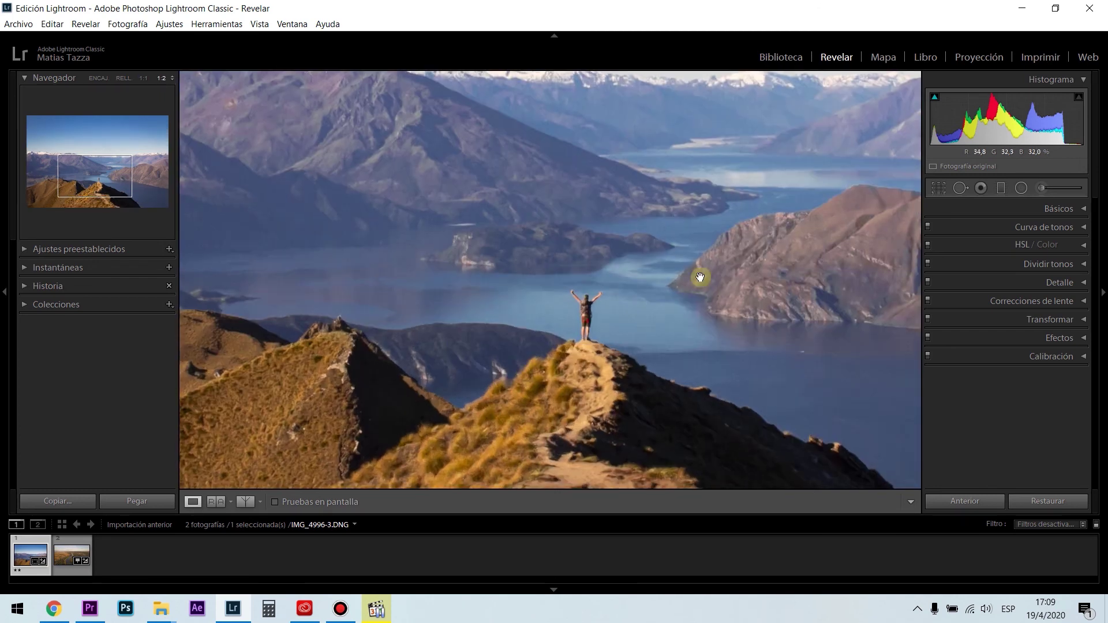
pyautogui.hotkey('ctrl', '+')
pyautogui.hotkey('ctrl', '+')
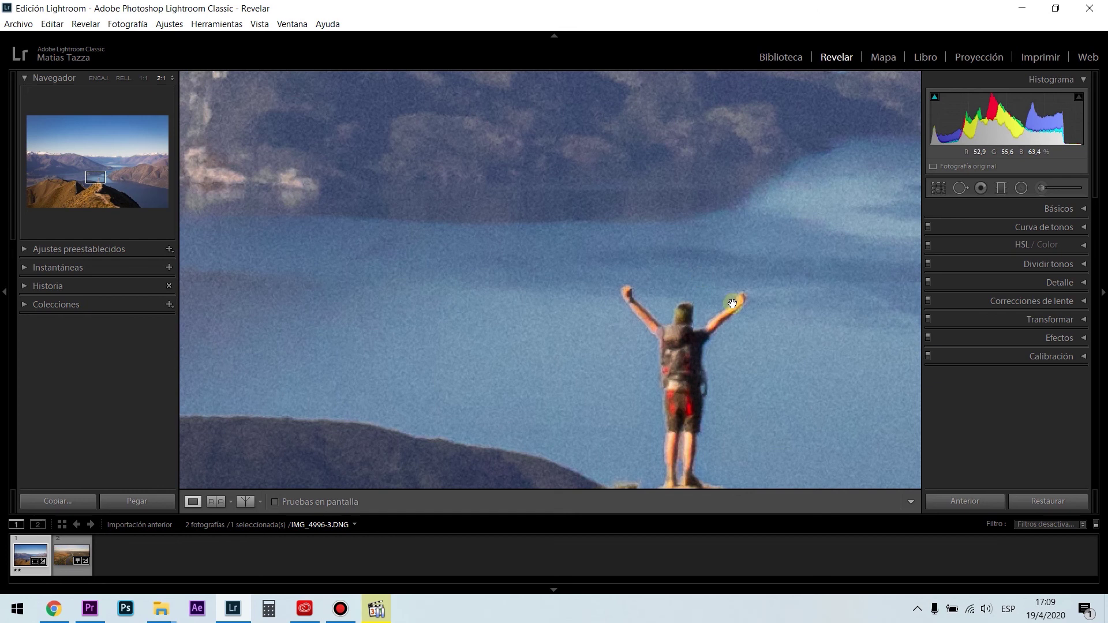
pyautogui.click(788, 297)
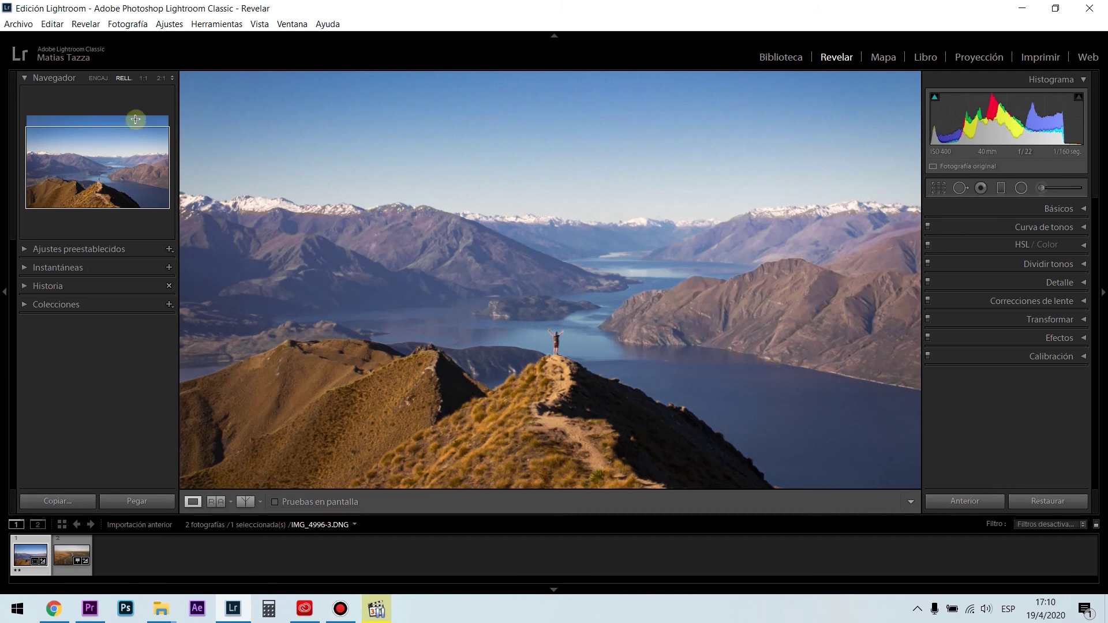
# Step: Open the export settings for the photo and enter "edición en lightroom" as the subfolder name
pyautogui.click(19, 24)
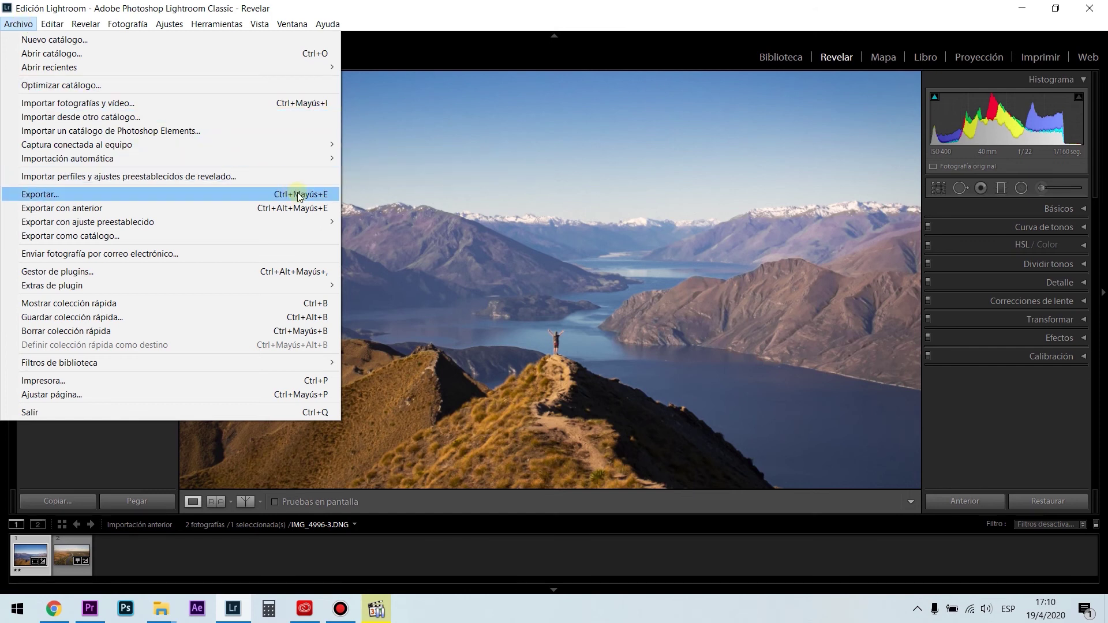
pyautogui.click(25, 30)
pyautogui.click(25, 30)
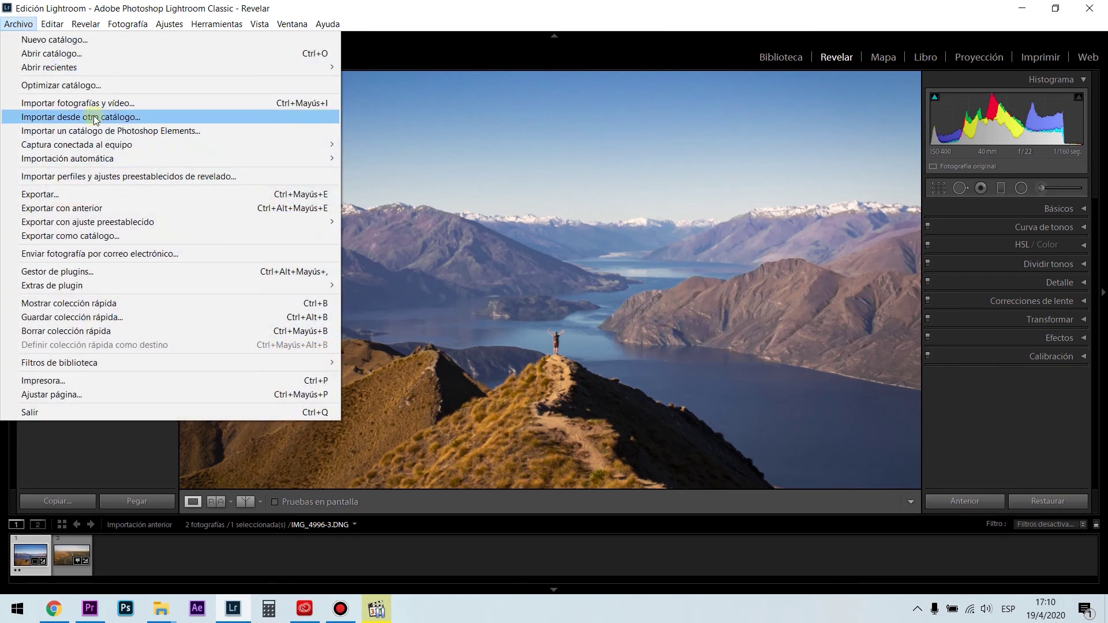
pyautogui.click(229, 194)
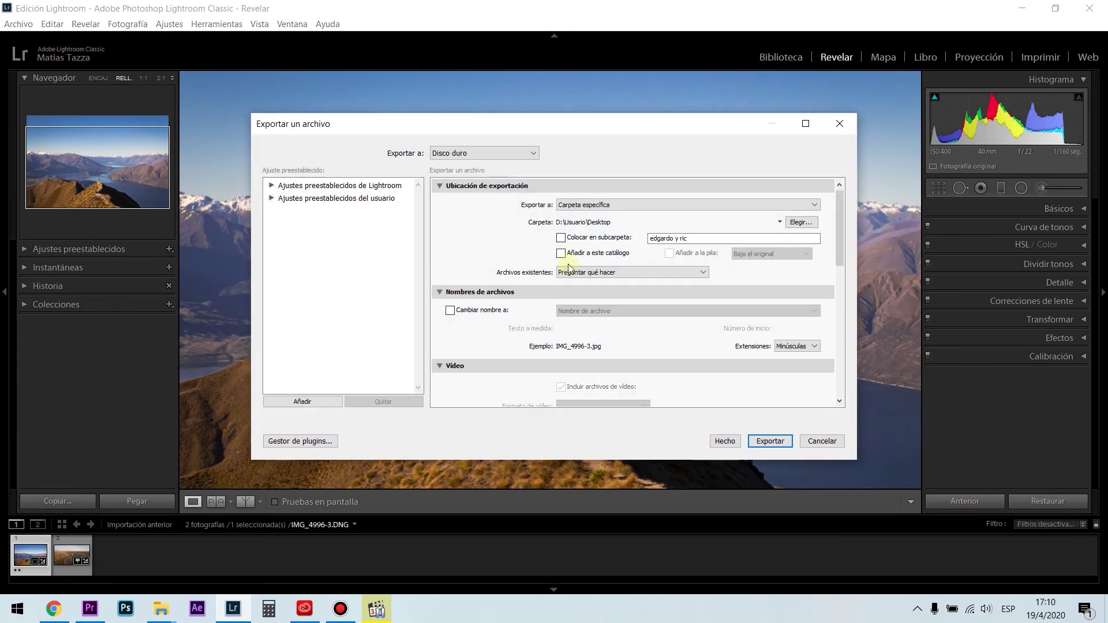
pyautogui.moveTo(839, 212); pyautogui.dragTo(842, 188)
pyautogui.click(703, 238)
pyautogui.tripleClick(703, 239)
pyautogui.write('ed')
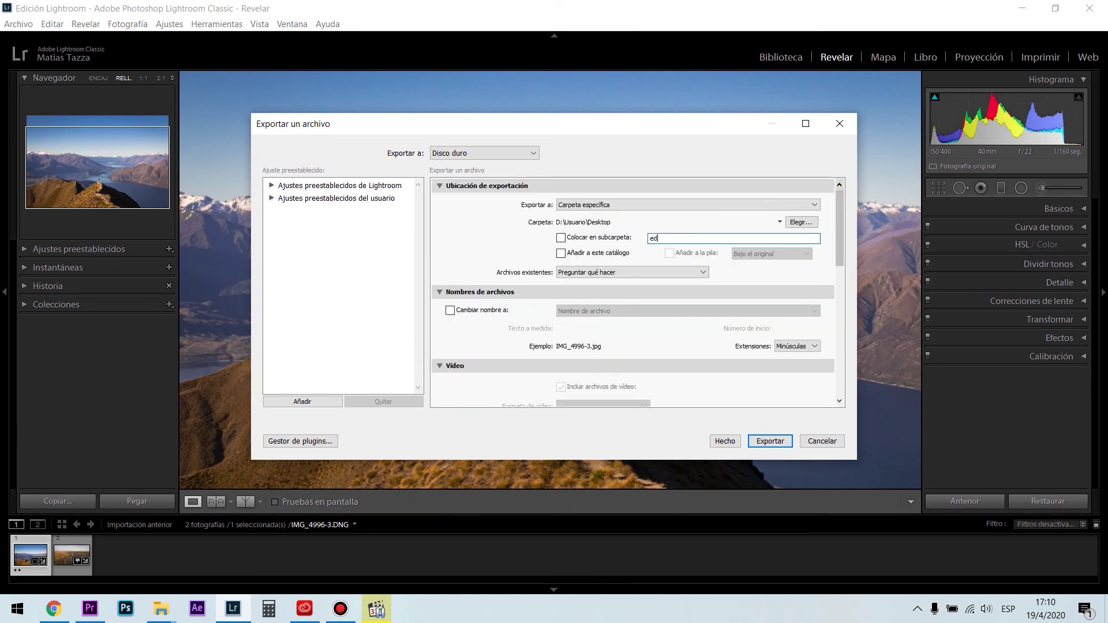
pyautogui.write('ición en lightroom')
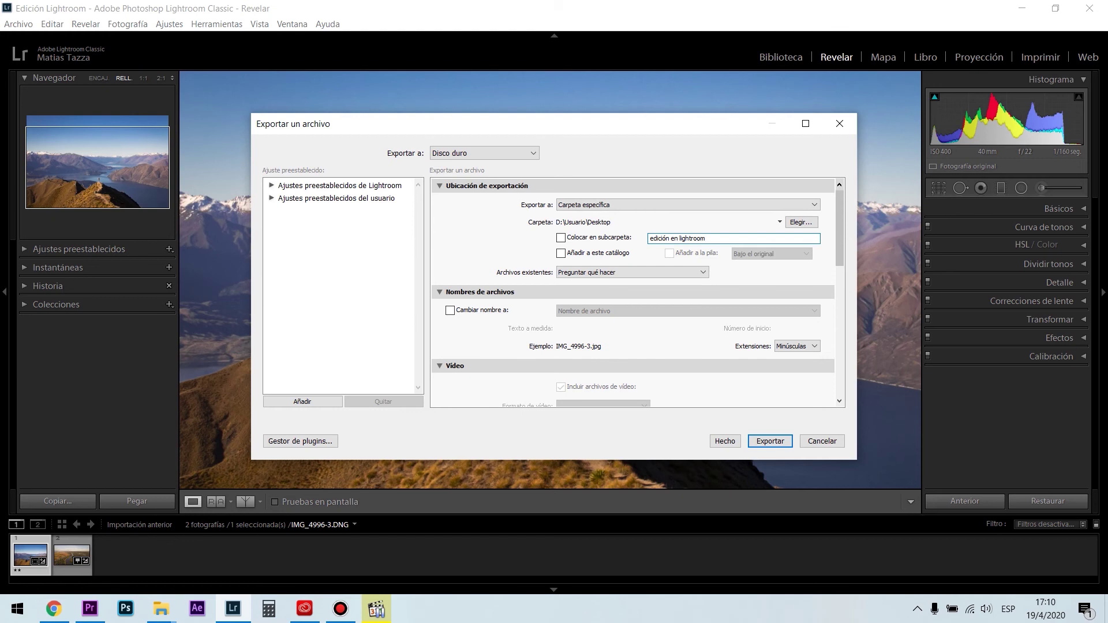
# Step: Choose the Edición Lightroom folder on the desktop as the export destination, without placing the file in a subfolder
pyautogui.click(801, 222)
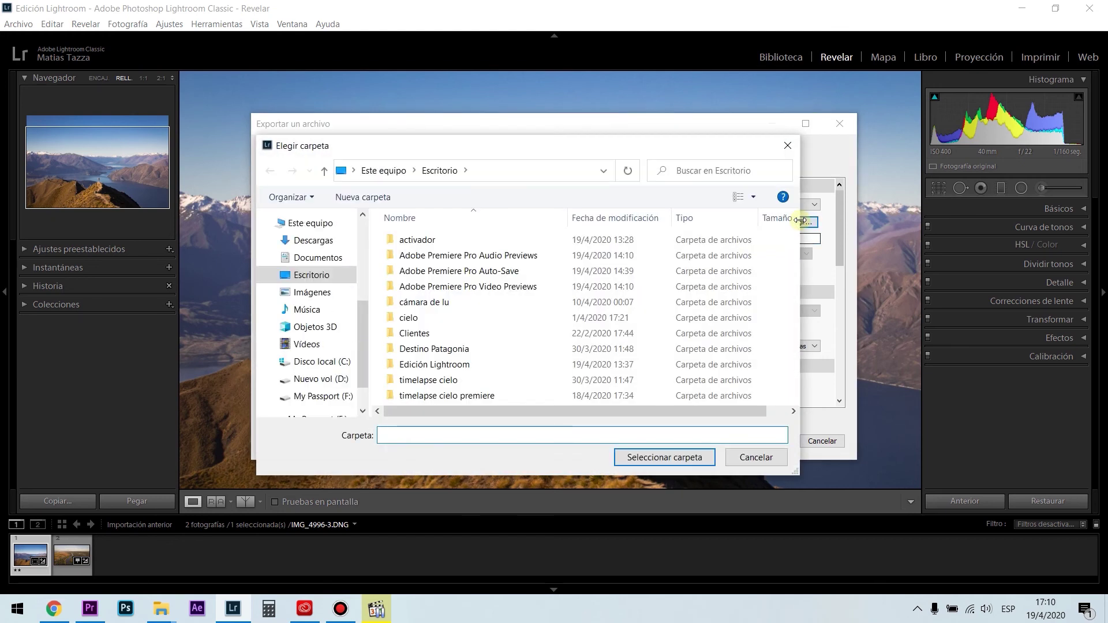
pyautogui.click(320, 278)
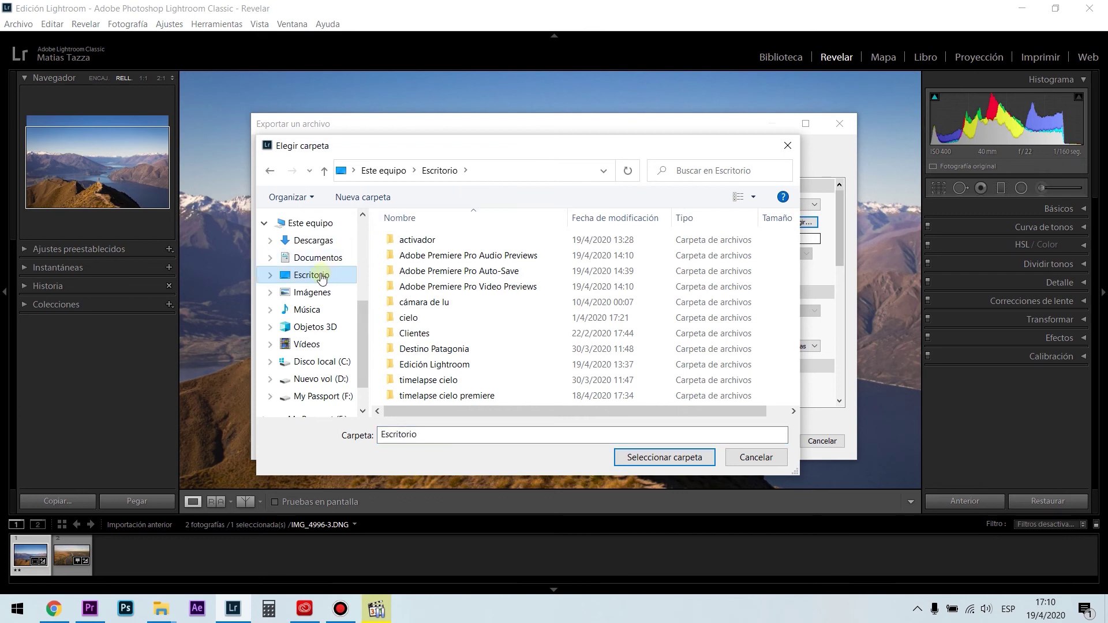
pyautogui.doubleClick(447, 365)
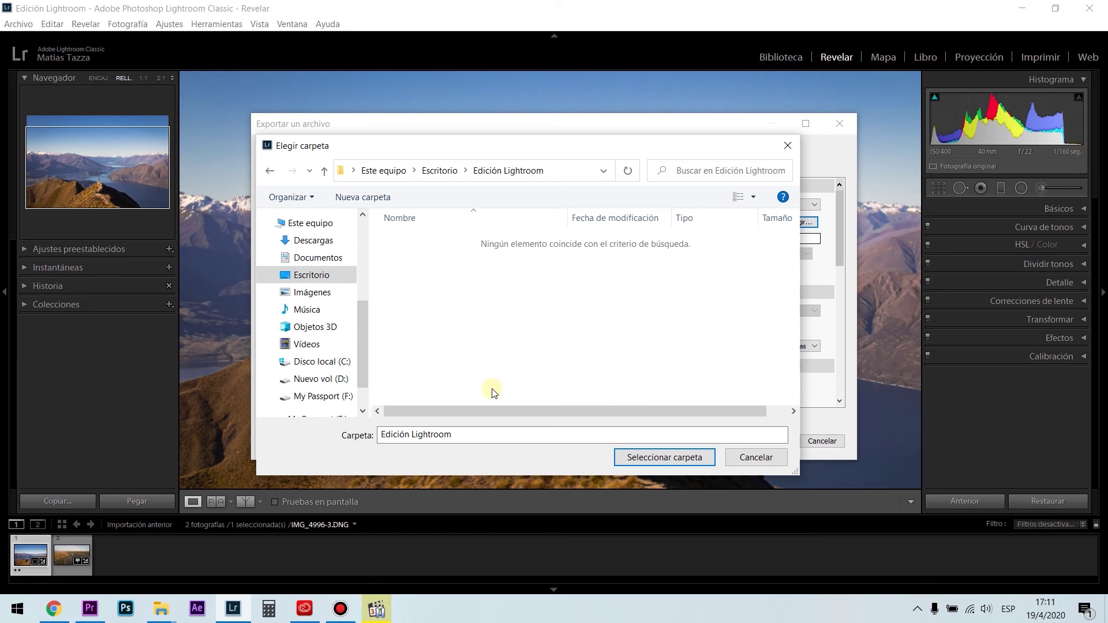
pyautogui.click(681, 458)
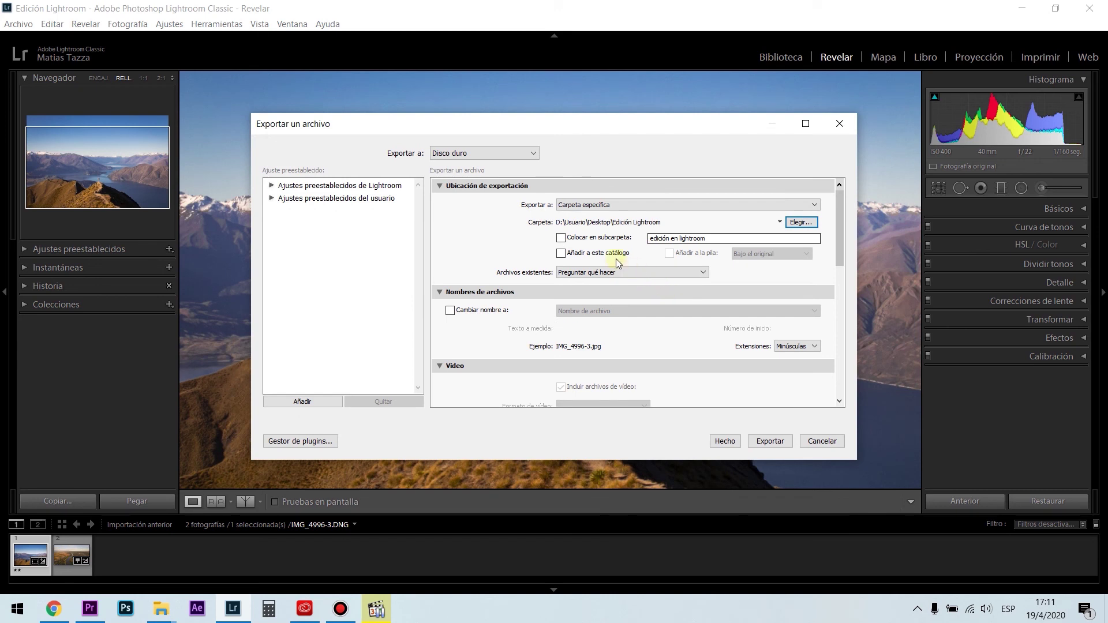
pyautogui.click(561, 239)
pyautogui.moveTo(840, 224); pyautogui.dragTo(840, 242)
pyautogui.click(451, 260)
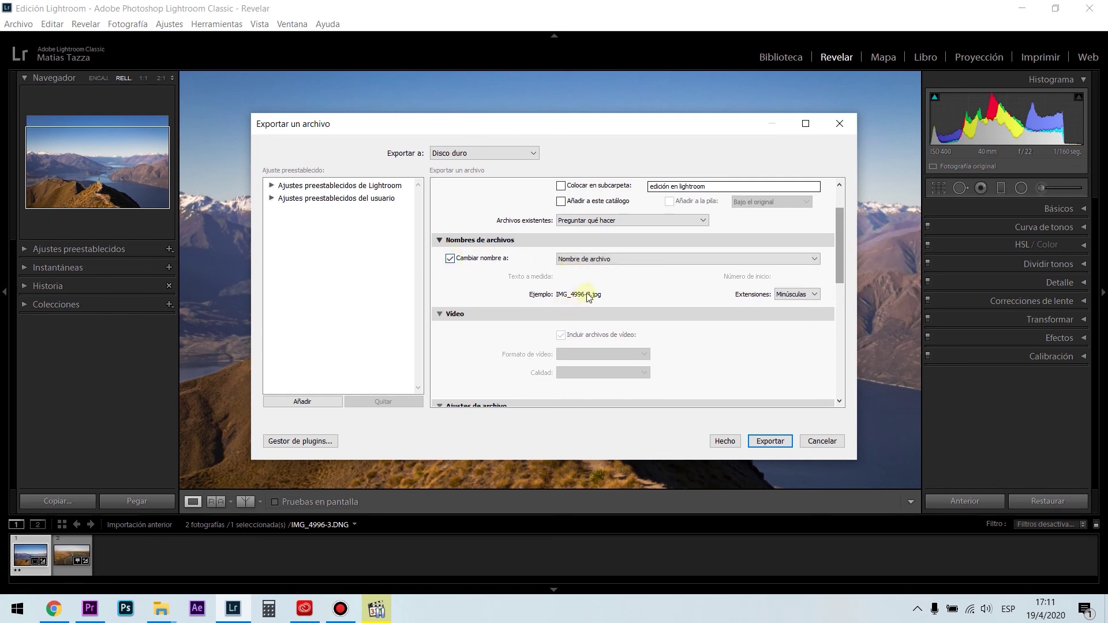
pyautogui.click(622, 261)
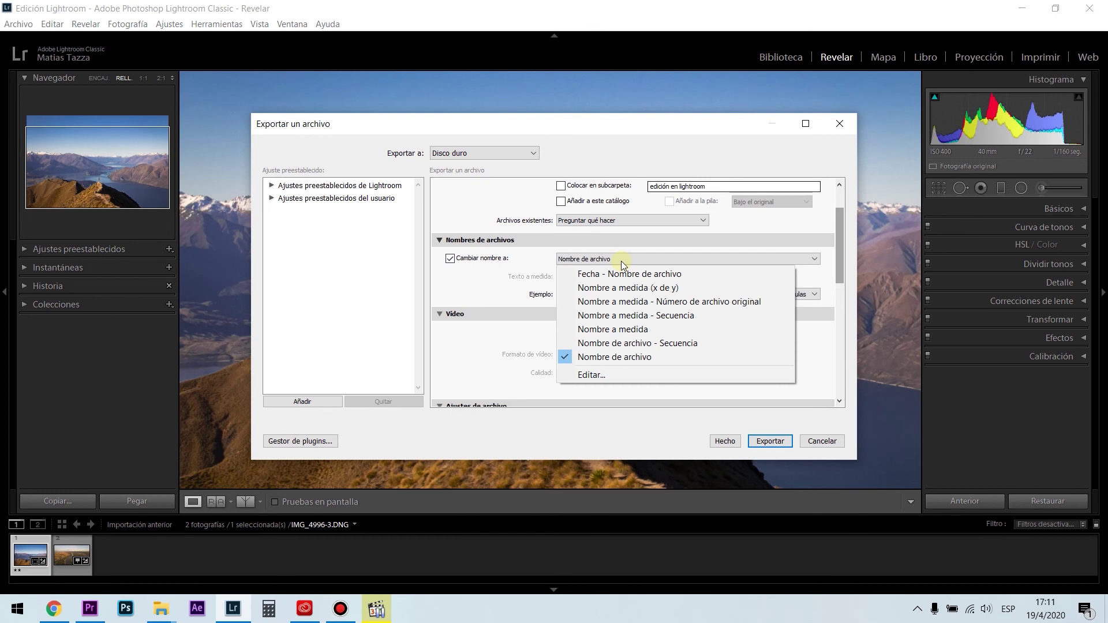
pyautogui.click(594, 374)
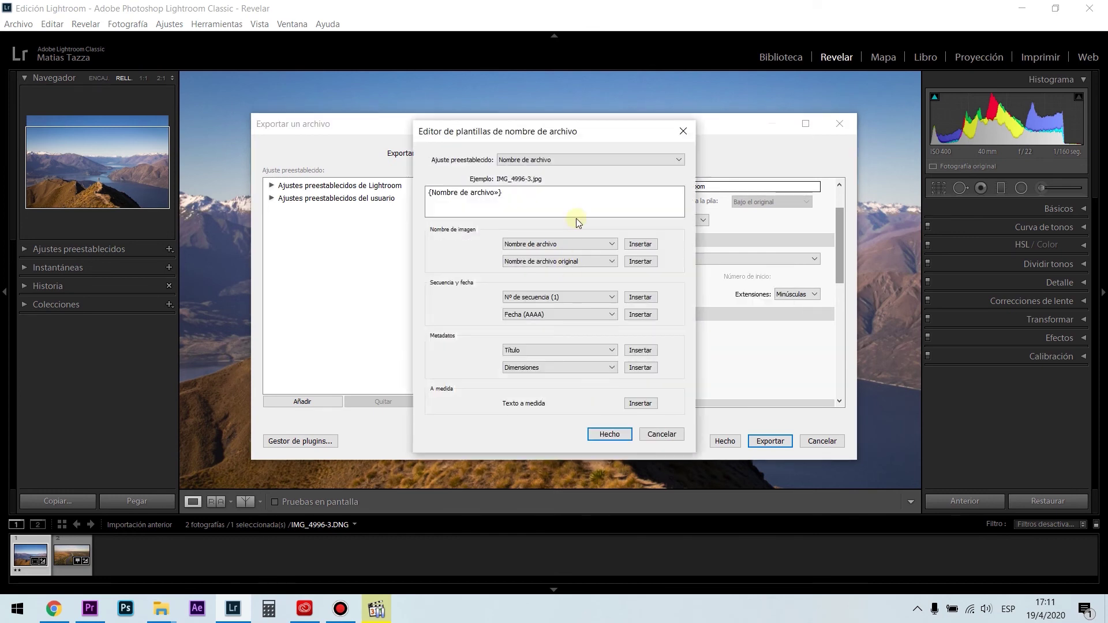
pyautogui.click(662, 434)
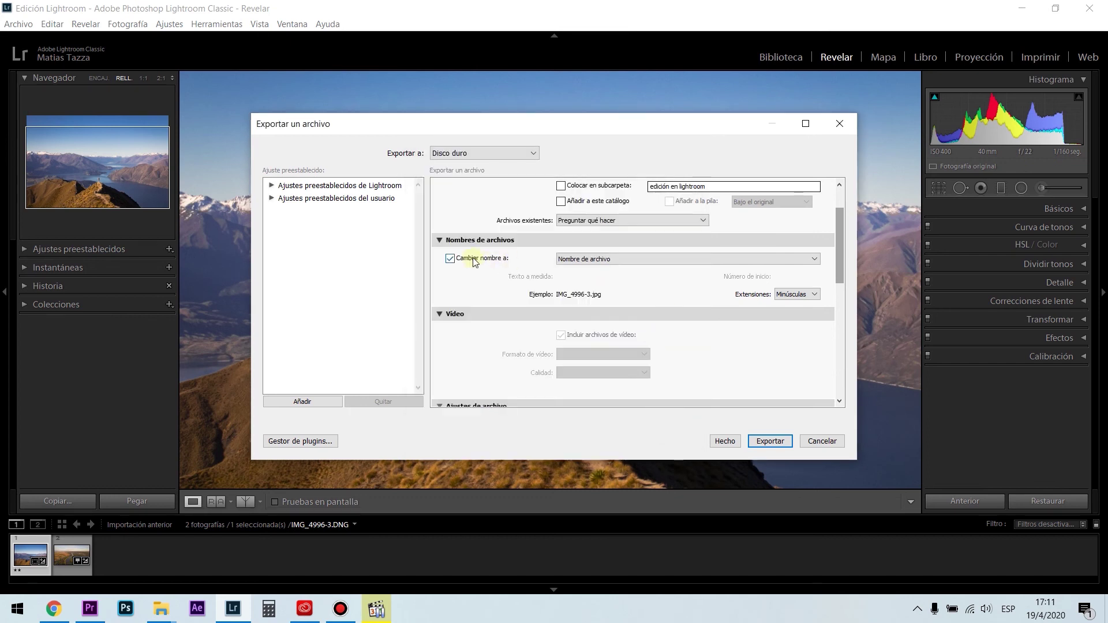
pyautogui.click(450, 259)
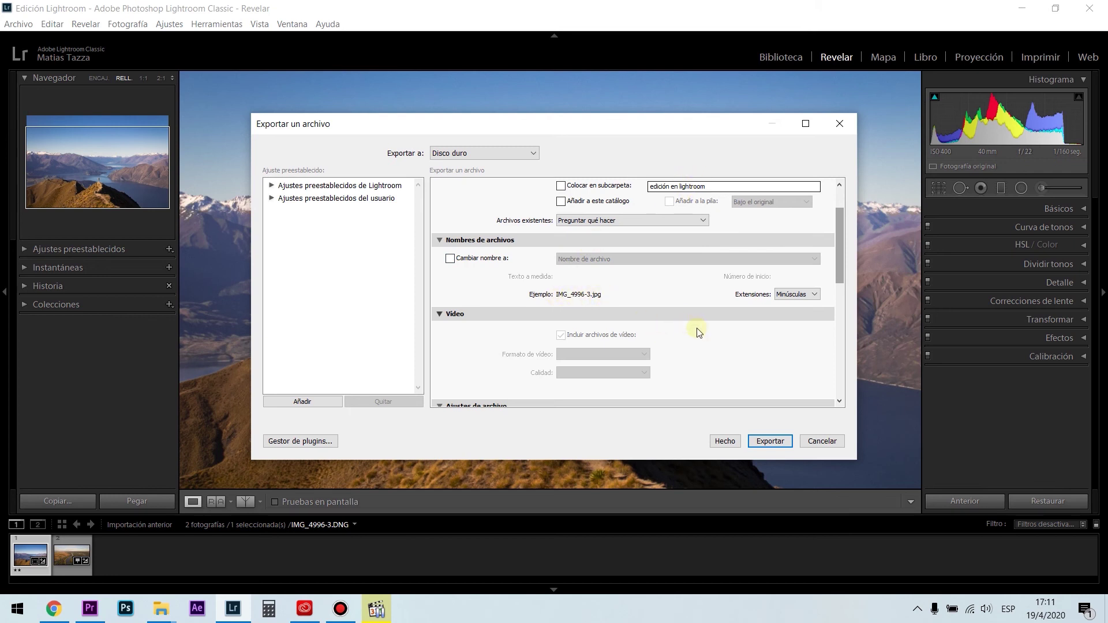
# Step: Set the export's image format to JPEG and its quality to 100
pyautogui.moveTo(840, 276); pyautogui.dragTo(843, 329)
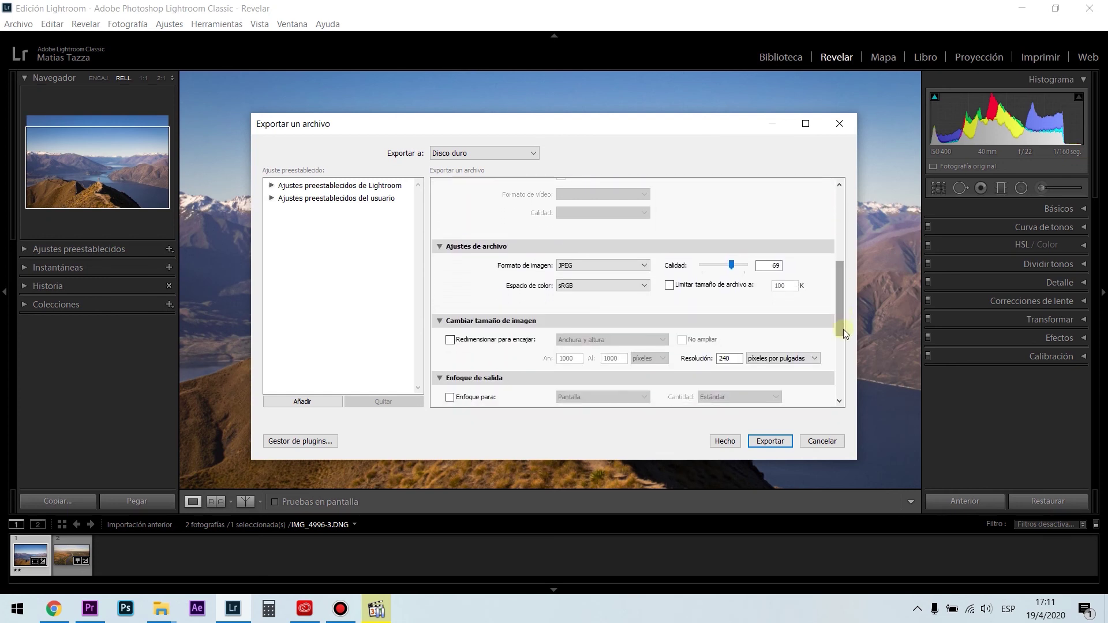
pyautogui.click(644, 267)
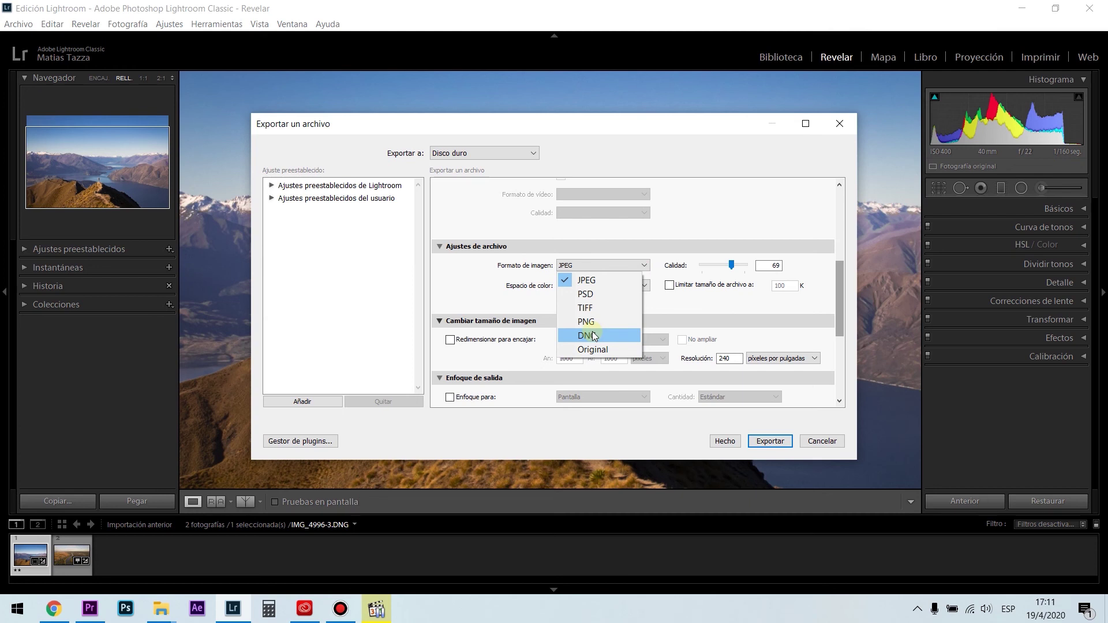
pyautogui.click(593, 281)
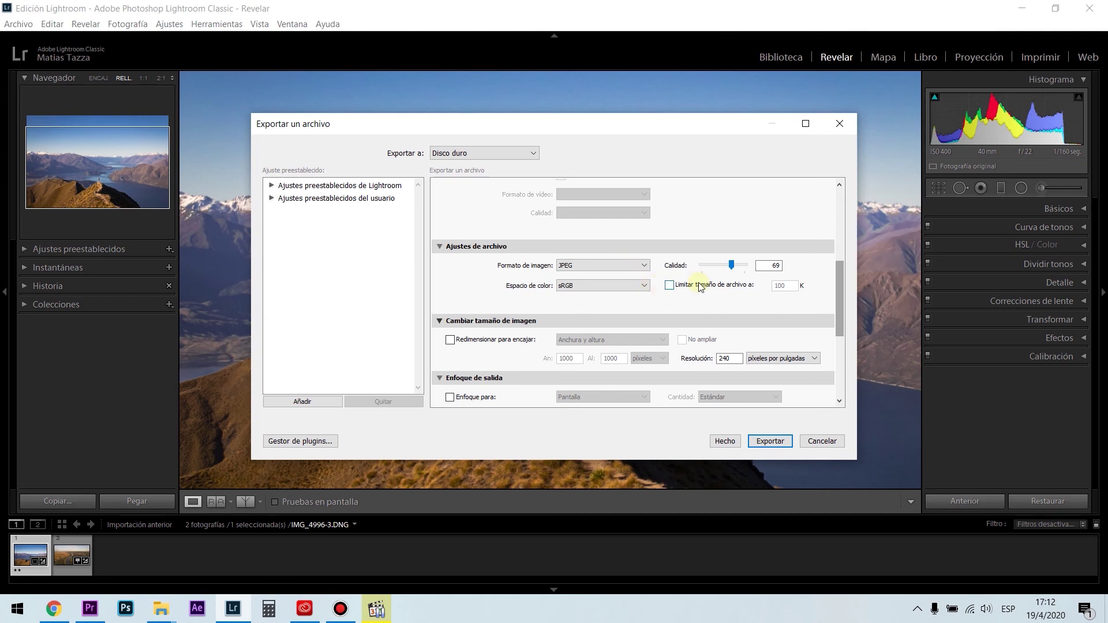
pyautogui.moveTo(731, 264)
pyautogui.mouseDown()
pyautogui.moveTo(715, 270)
pyautogui.moveTo(750, 270)
pyautogui.mouseUp()
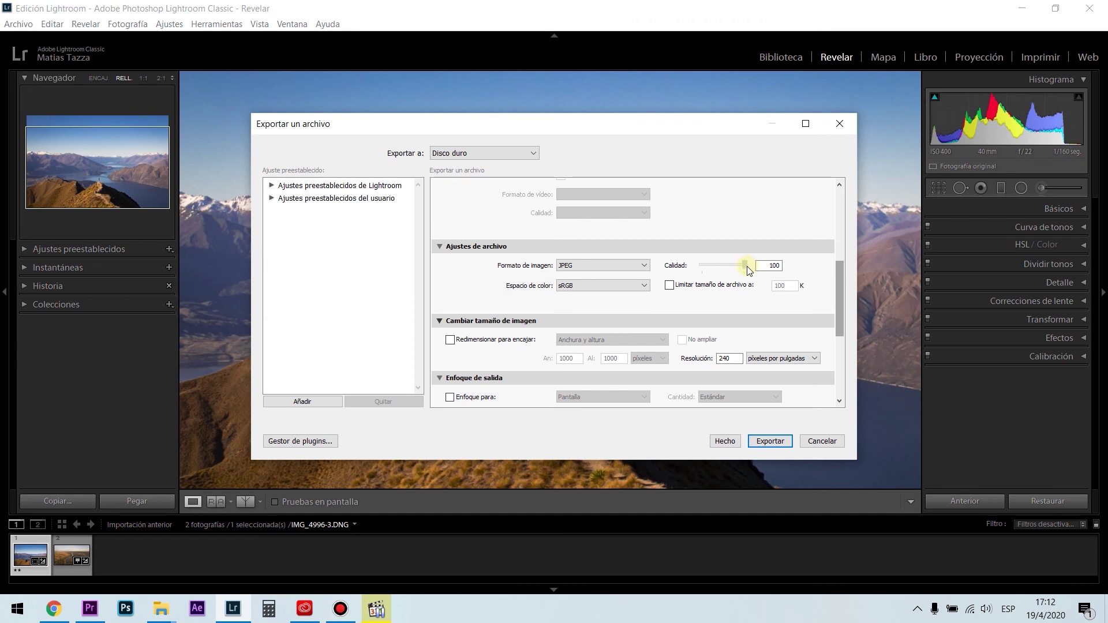
pyautogui.moveTo(748, 270); pyautogui.dragTo(759, 275)
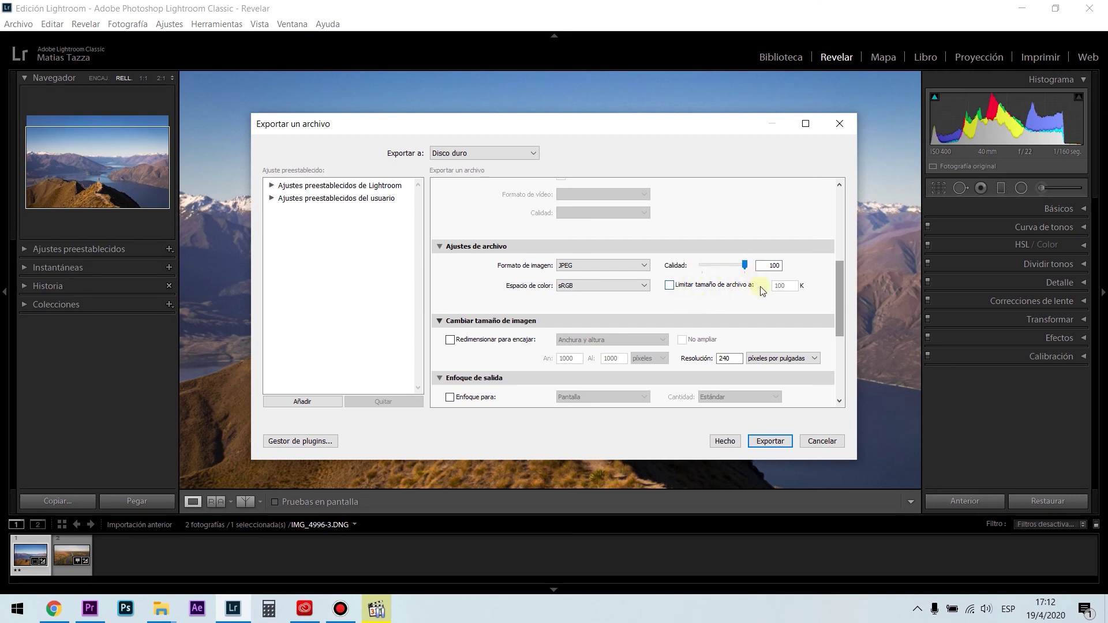
pyautogui.moveTo(762, 291)
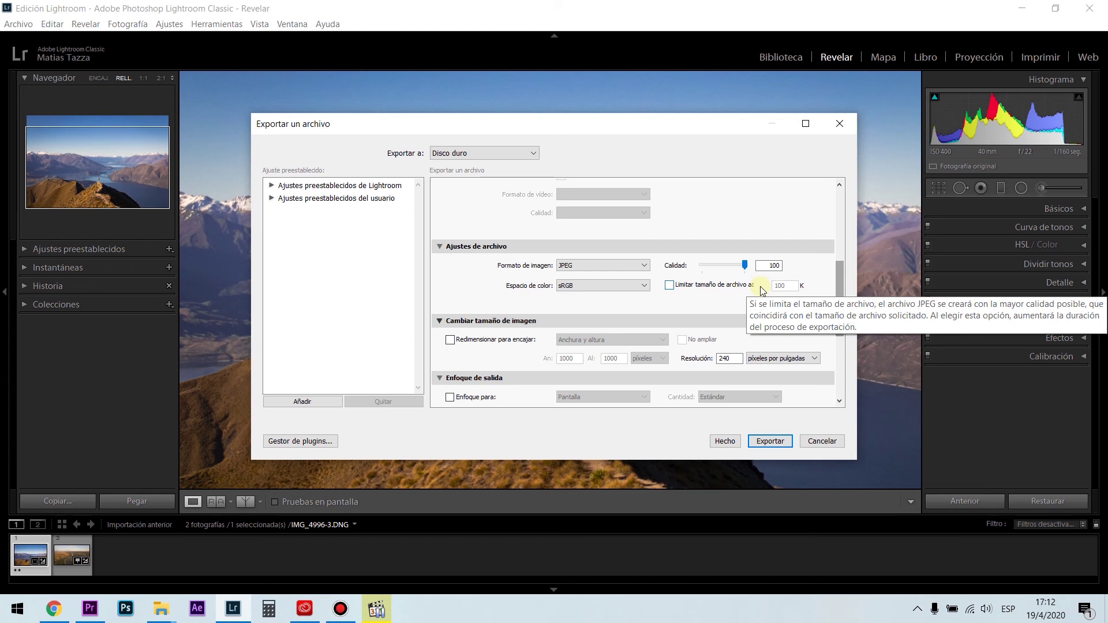
pyautogui.click(670, 286)
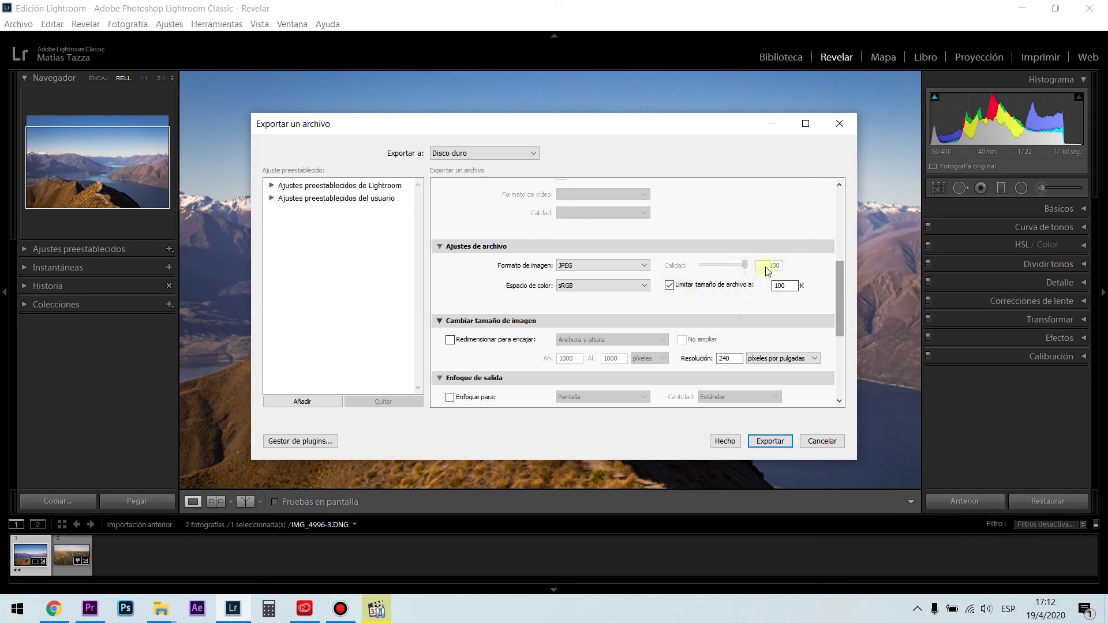
pyautogui.moveTo(795, 287); pyautogui.dragTo(776, 292)
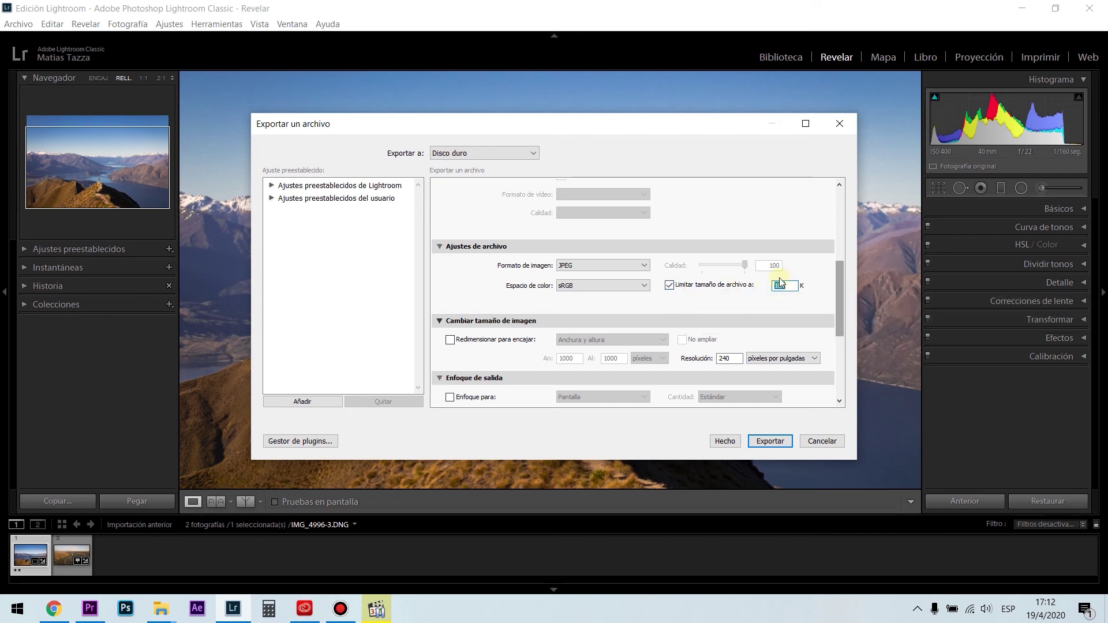
pyautogui.click(669, 286)
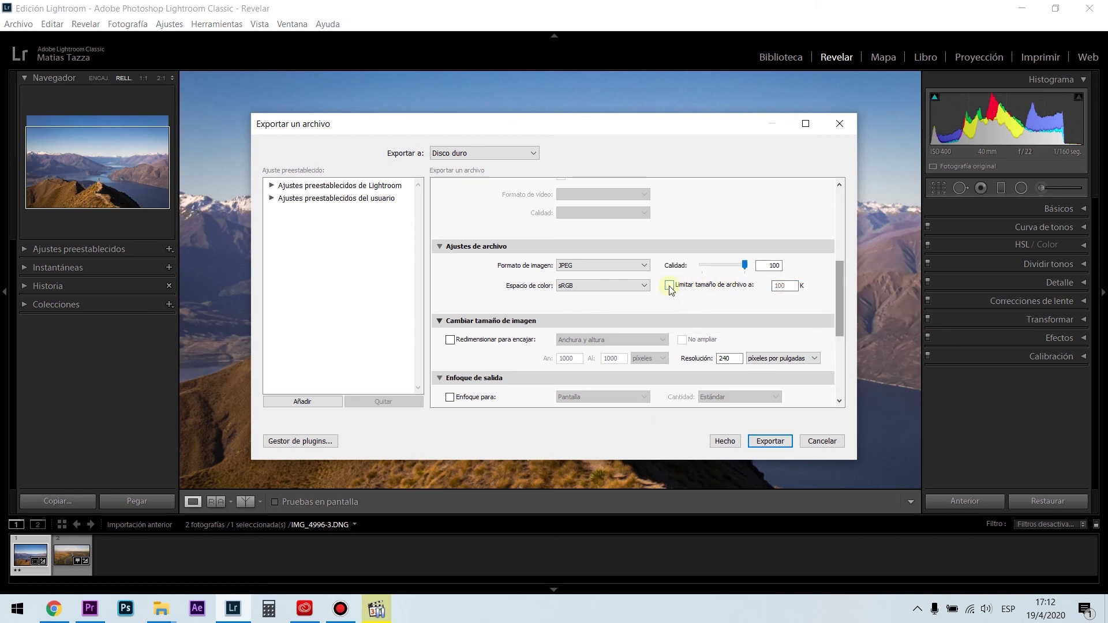
pyautogui.moveTo(746, 267)
pyautogui.mouseDown()
pyautogui.moveTo(719, 266)
pyautogui.moveTo(755, 262)
pyautogui.mouseUp()
pyautogui.click(758, 265)
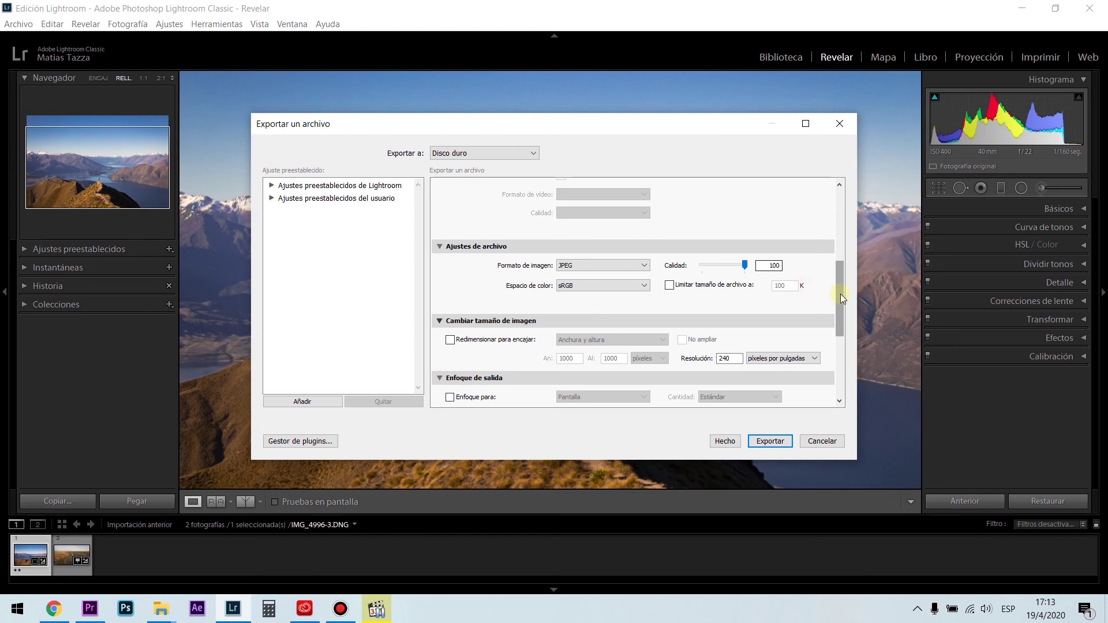
# Step: Set the action after exporting to Mostrar en Explorador and export the photo
pyautogui.moveTo(841, 294); pyautogui.dragTo(840, 303)
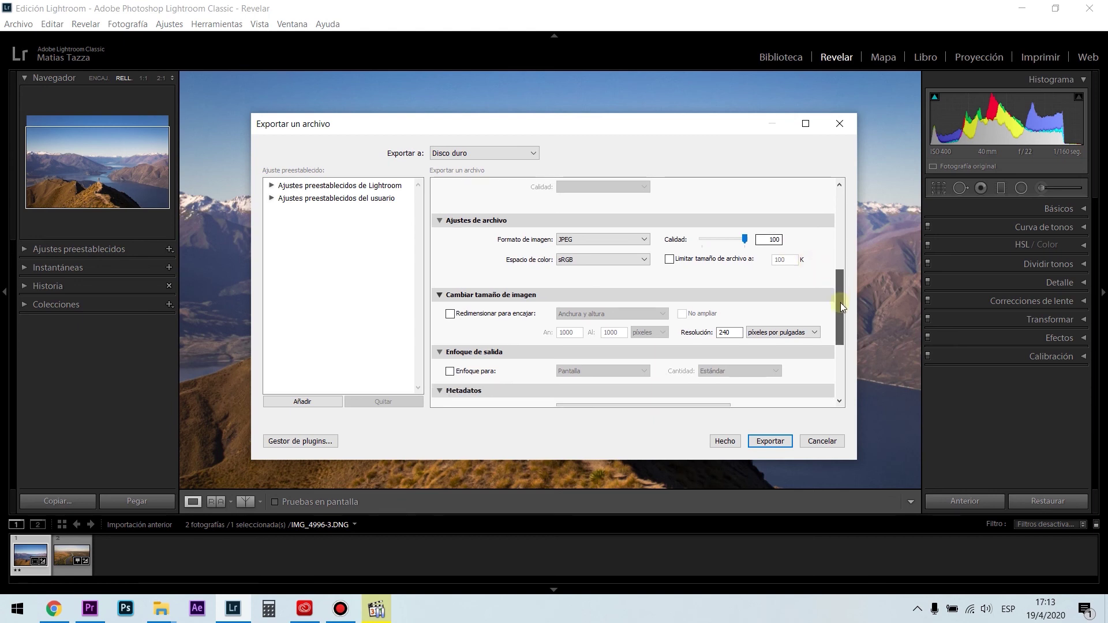
pyautogui.moveTo(841, 300); pyautogui.dragTo(841, 354)
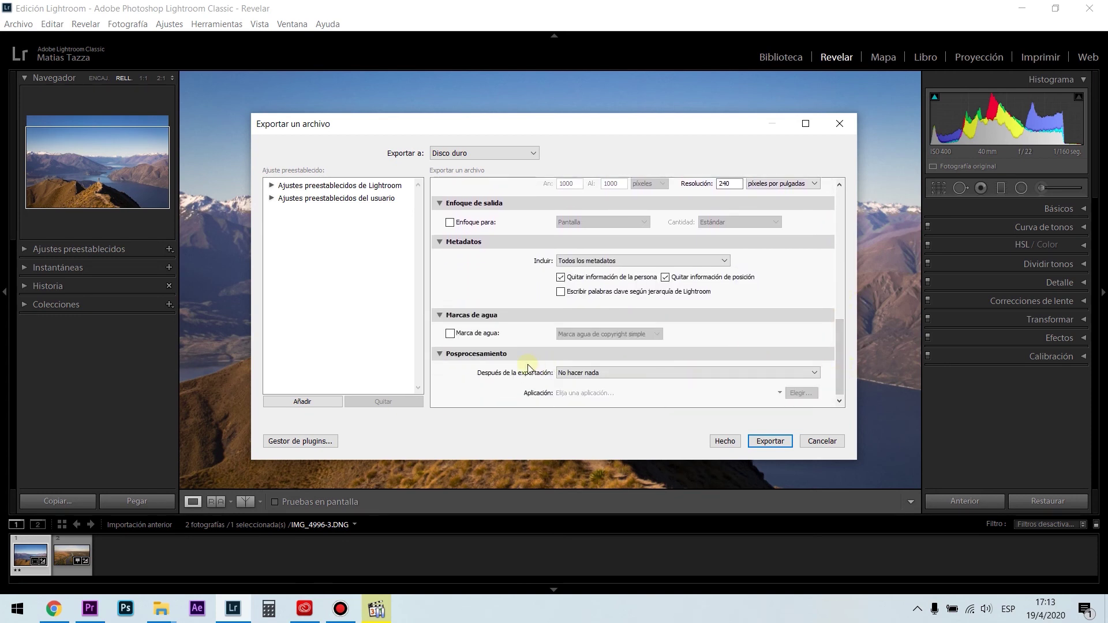
pyautogui.click(580, 374)
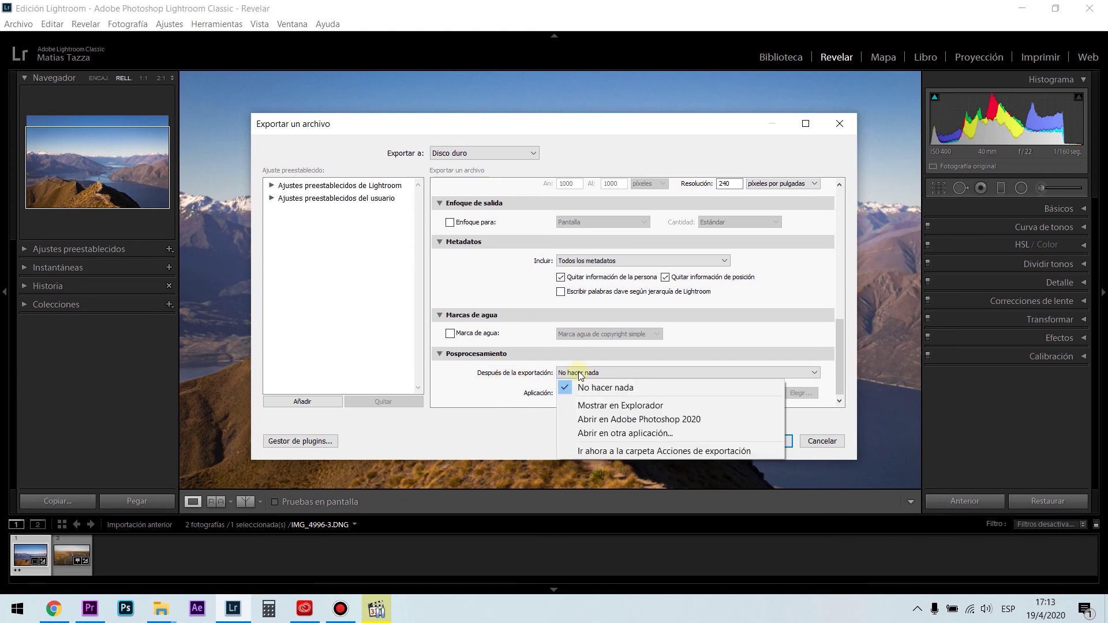
pyautogui.click(616, 407)
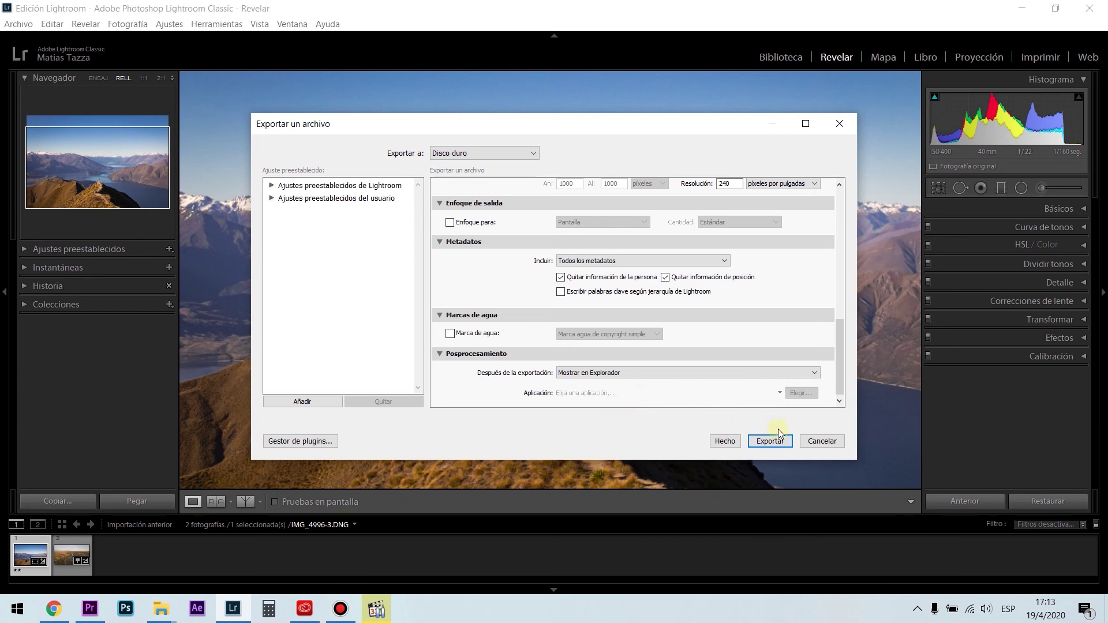
pyautogui.click(771, 442)
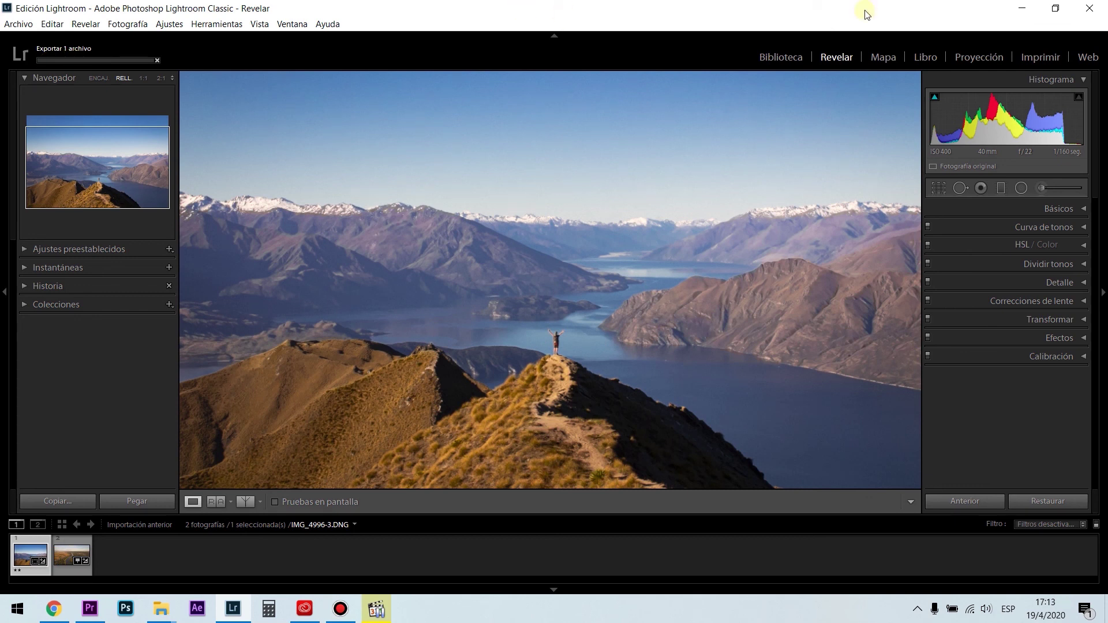
# Step: Minimize Lightroom and the Bandicam recorder and open the Edición Lightroom folder from the desktop in File Explorer
pyautogui.click(1022, 8)
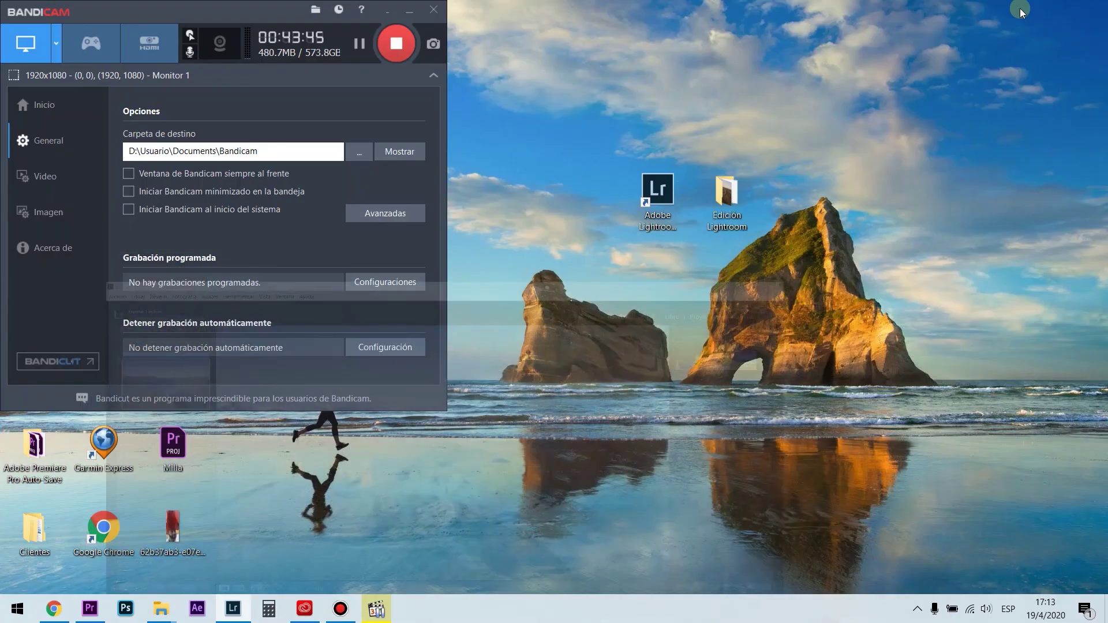
pyautogui.click(412, 12)
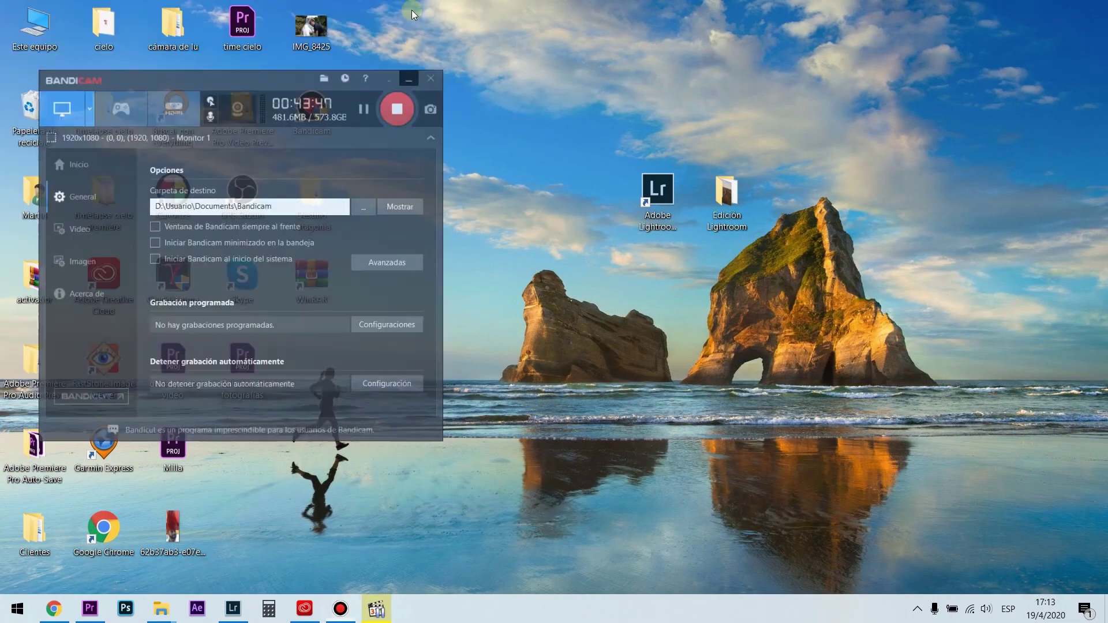
pyautogui.click(738, 216)
pyautogui.doubleClick(737, 216)
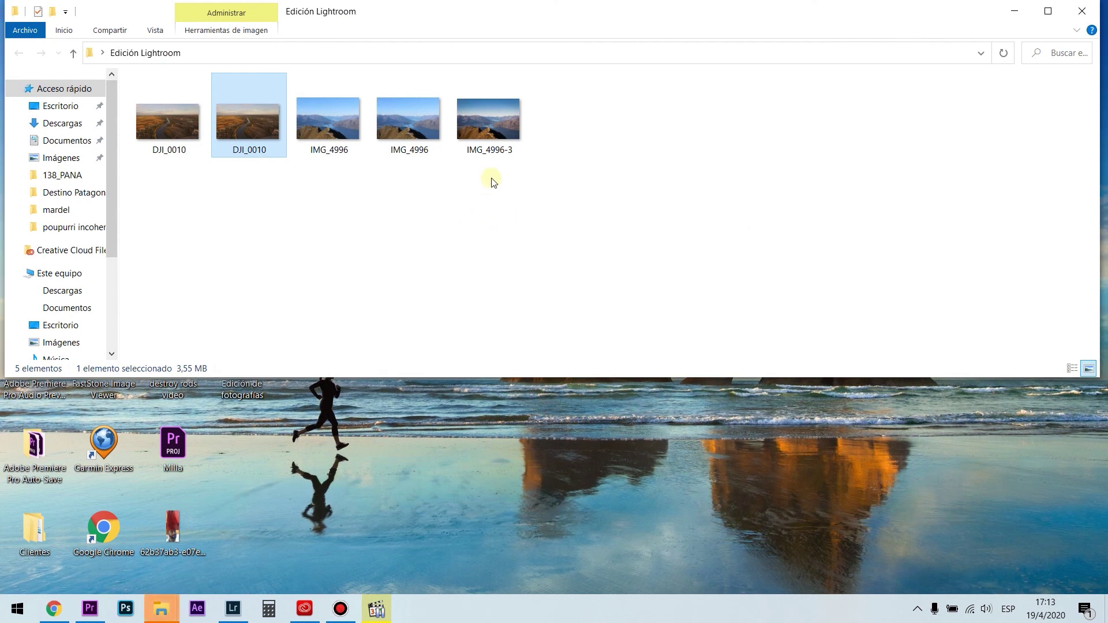
# Step: Examine the general properties and image details of the exported IMG_4996-3 file
pyautogui.click(491, 144)
pyautogui.rightClick(491, 145)
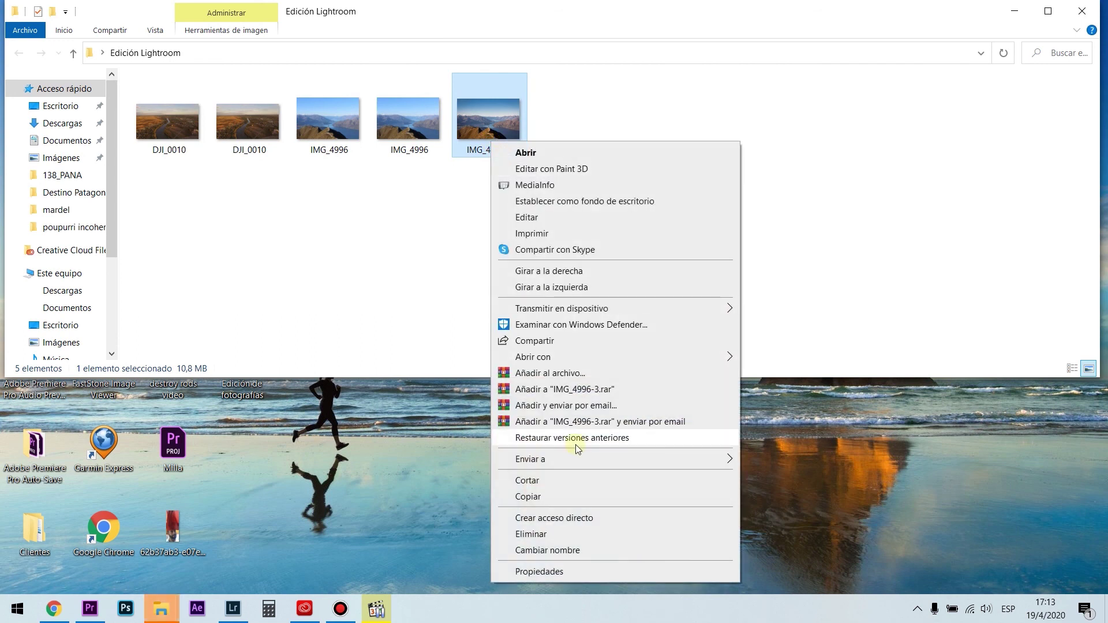
pyautogui.click(545, 574)
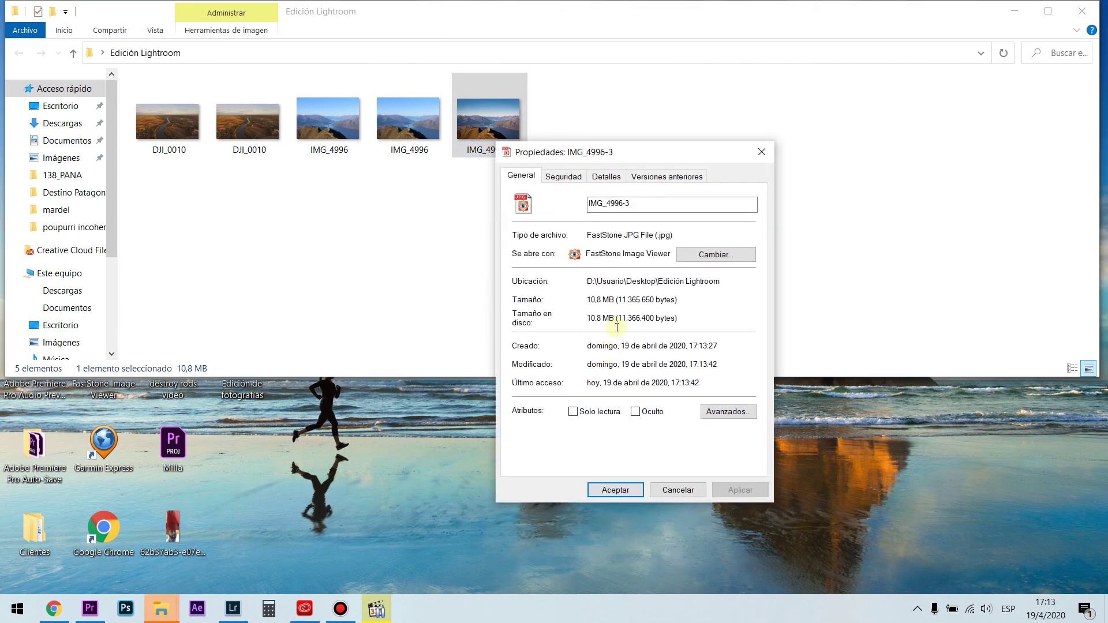
pyautogui.click(607, 176)
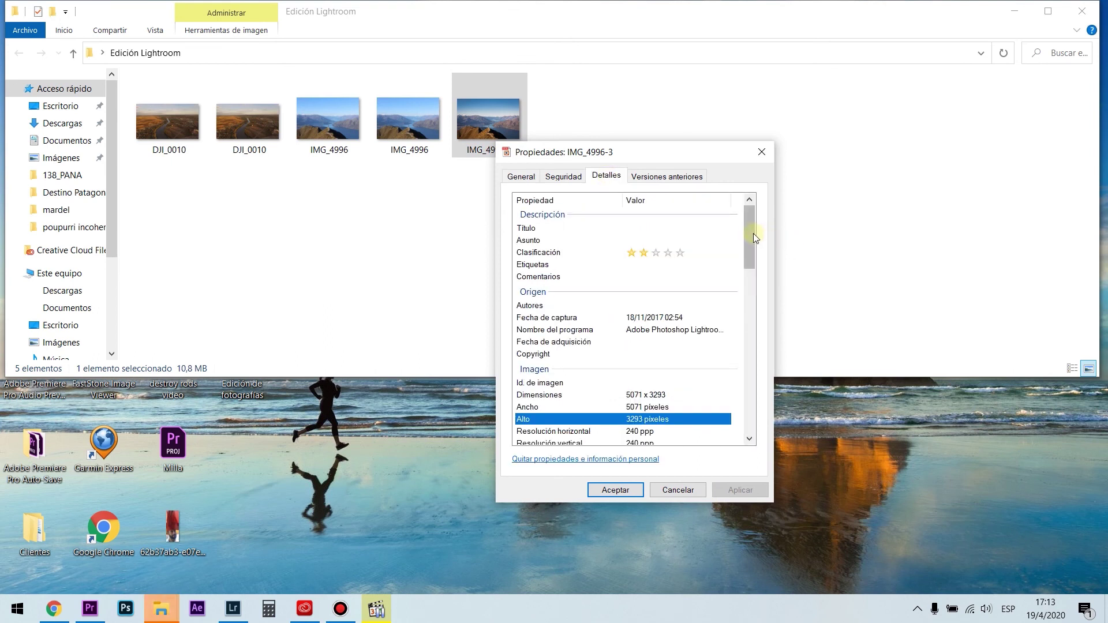
# Step: Examine the image, camera and file metadata in the details of IMG_4996-3, and return to its general properties
pyautogui.moveTo(750, 239); pyautogui.dragTo(730, 261)
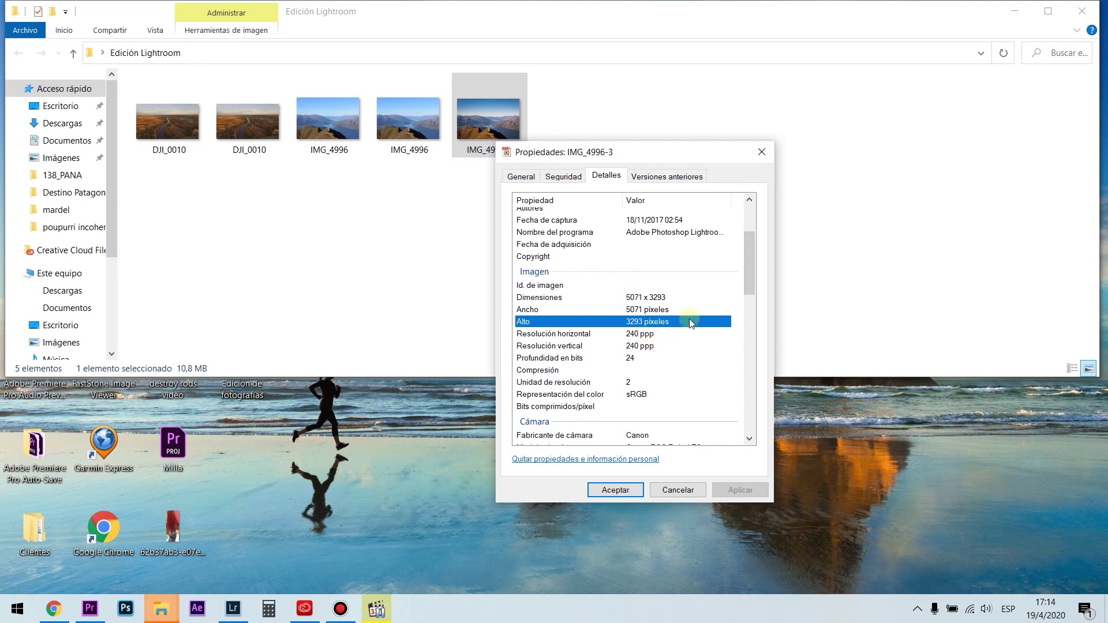
pyautogui.moveTo(749, 264); pyautogui.dragTo(747, 312)
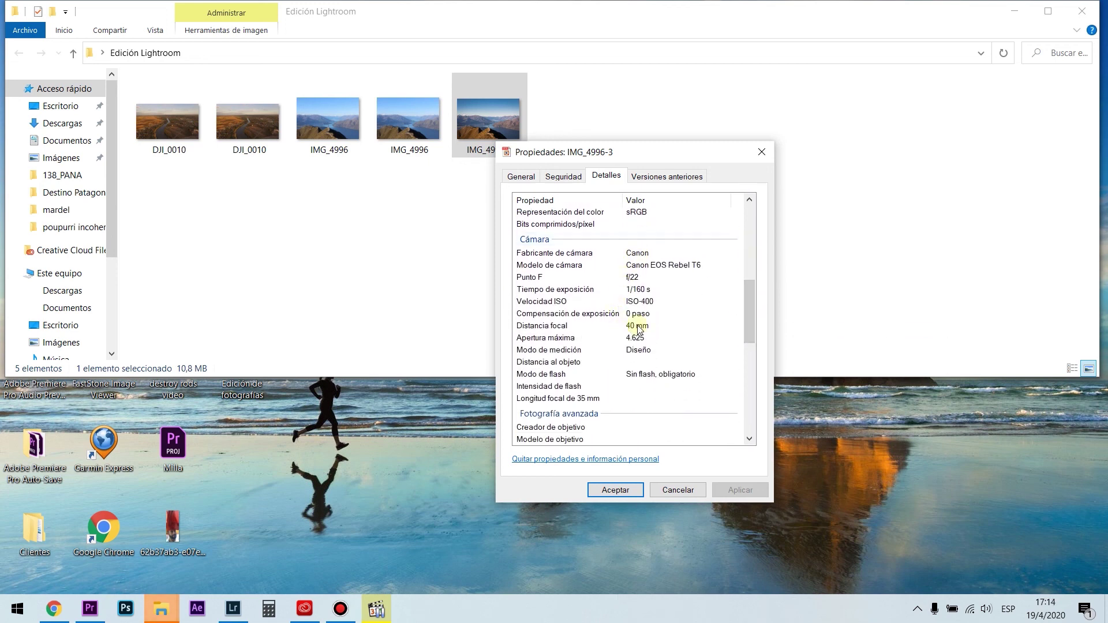
pyautogui.moveTo(751, 313); pyautogui.dragTo(743, 403)
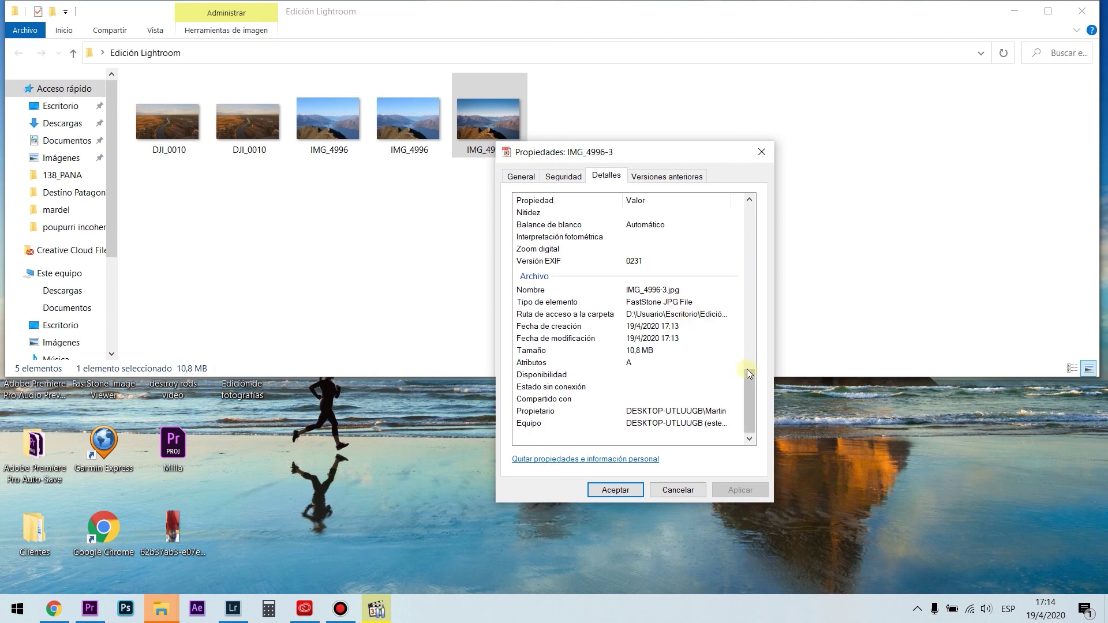
pyautogui.moveTo(747, 377); pyautogui.dragTo(749, 218)
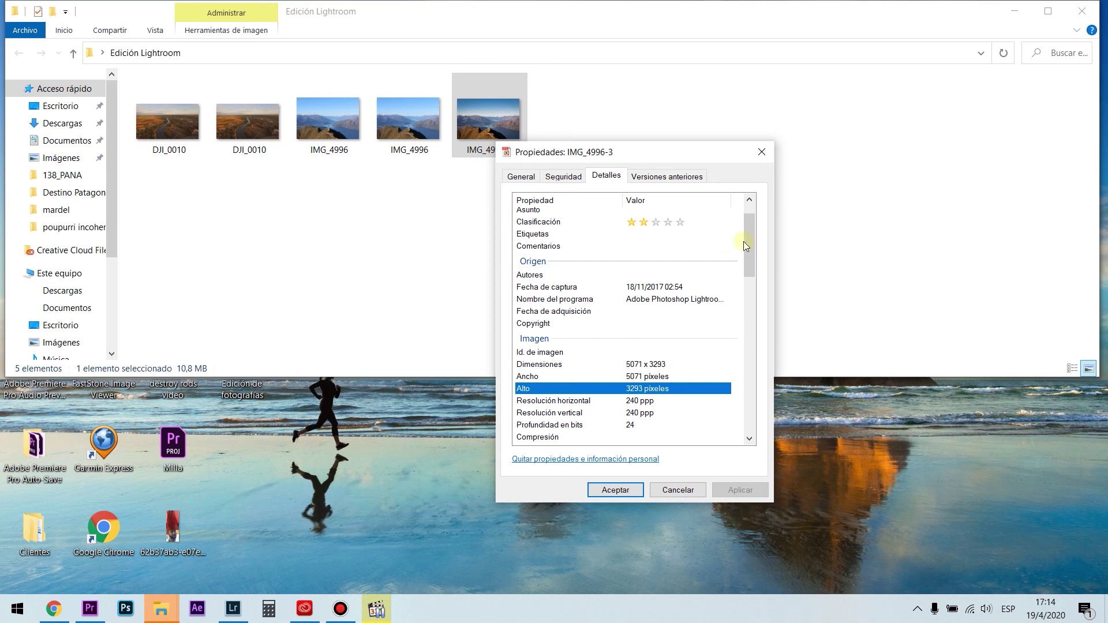
pyautogui.moveTo(748, 237)
pyautogui.mouseDown()
pyautogui.moveTo(743, 334)
pyautogui.moveTo(745, 234)
pyautogui.mouseUp()
pyautogui.click(521, 176)
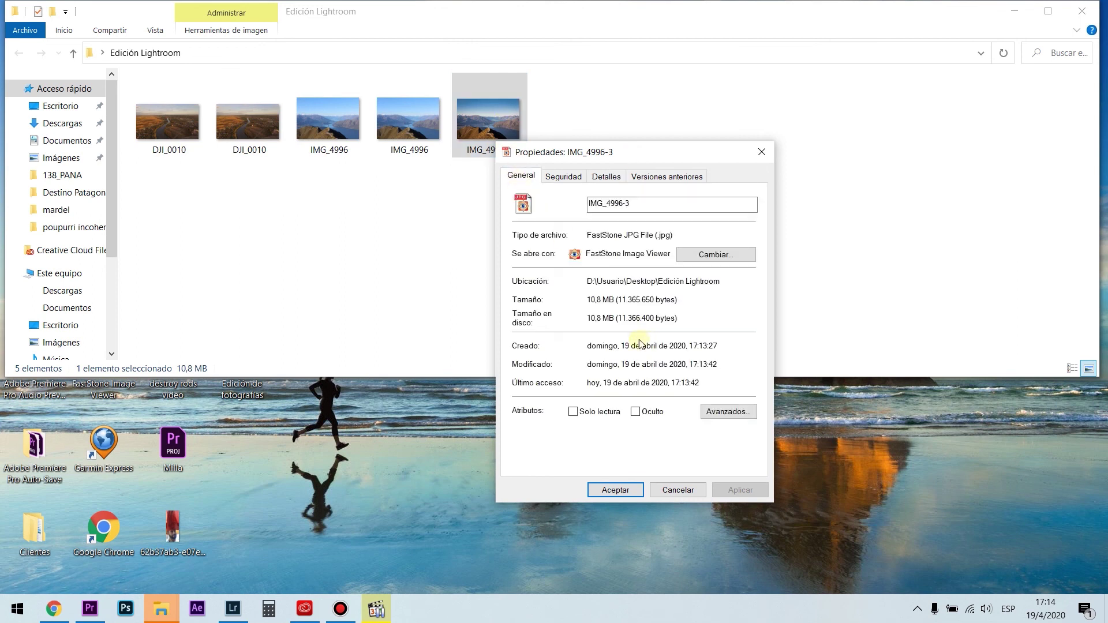
# Step: Check the general properties of the original IMG_4996 CR2 file to compare its size with the exported JPEG
pyautogui.click(321, 251)
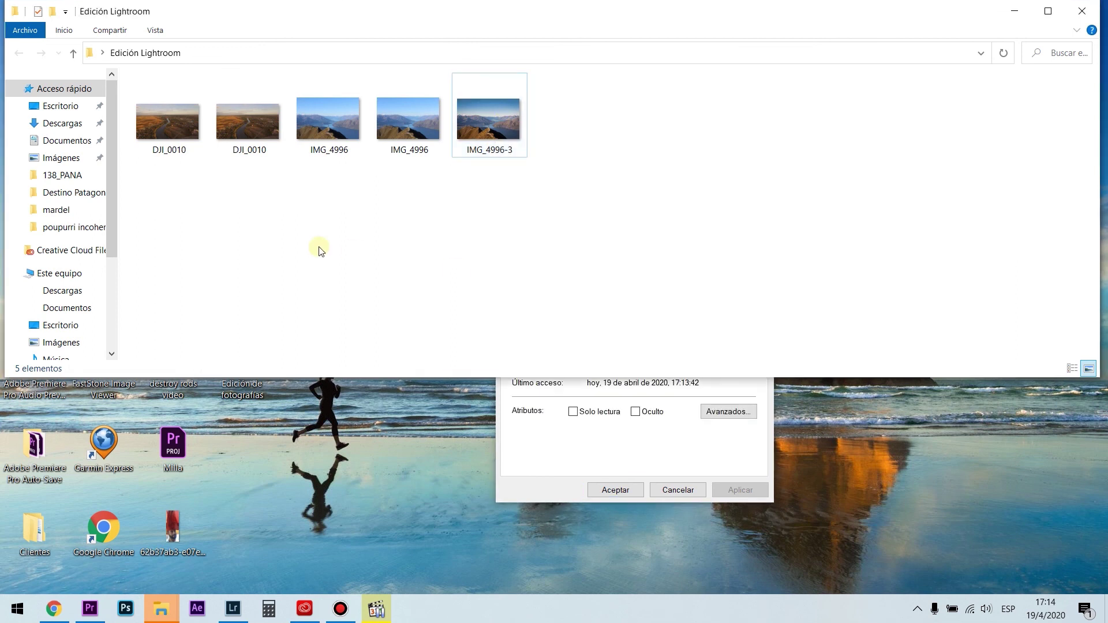
pyautogui.rightClick(317, 114)
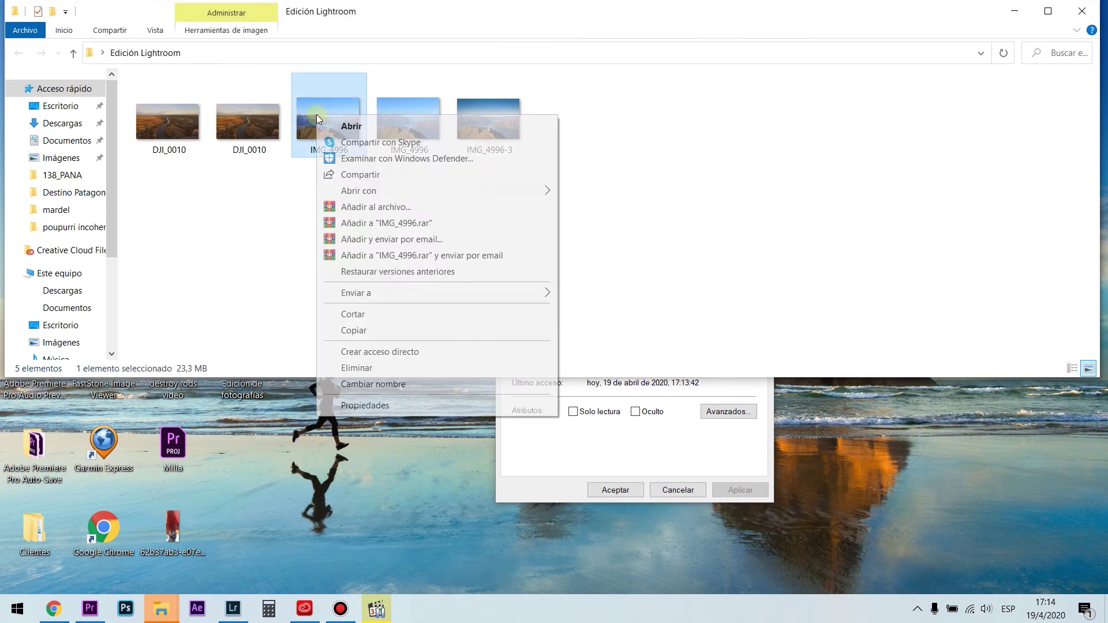
pyautogui.click(470, 407)
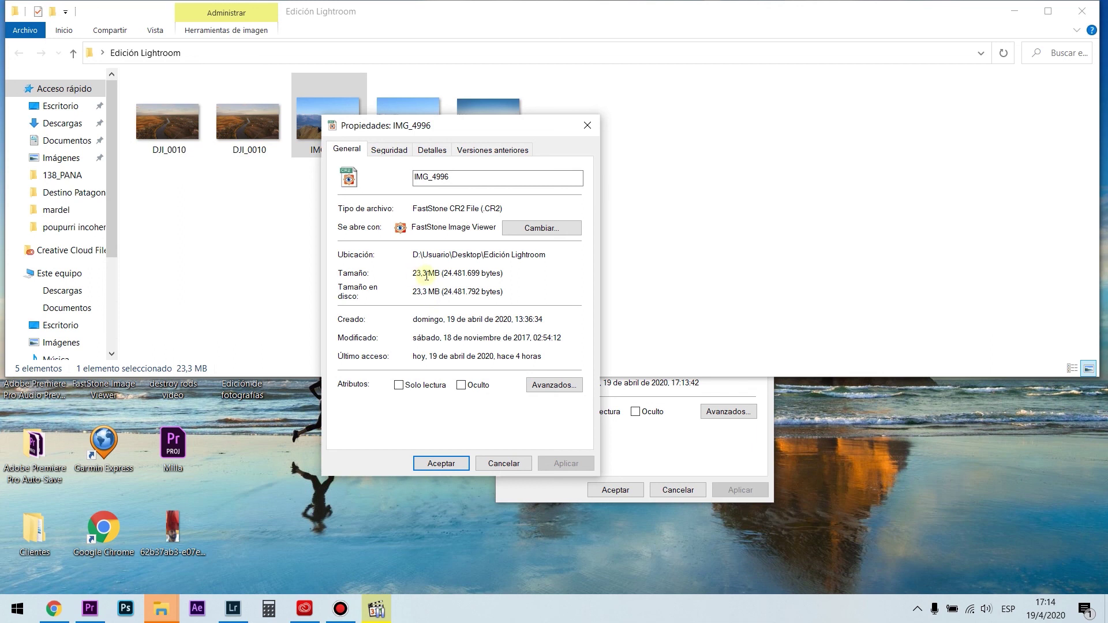
pyautogui.click(642, 293)
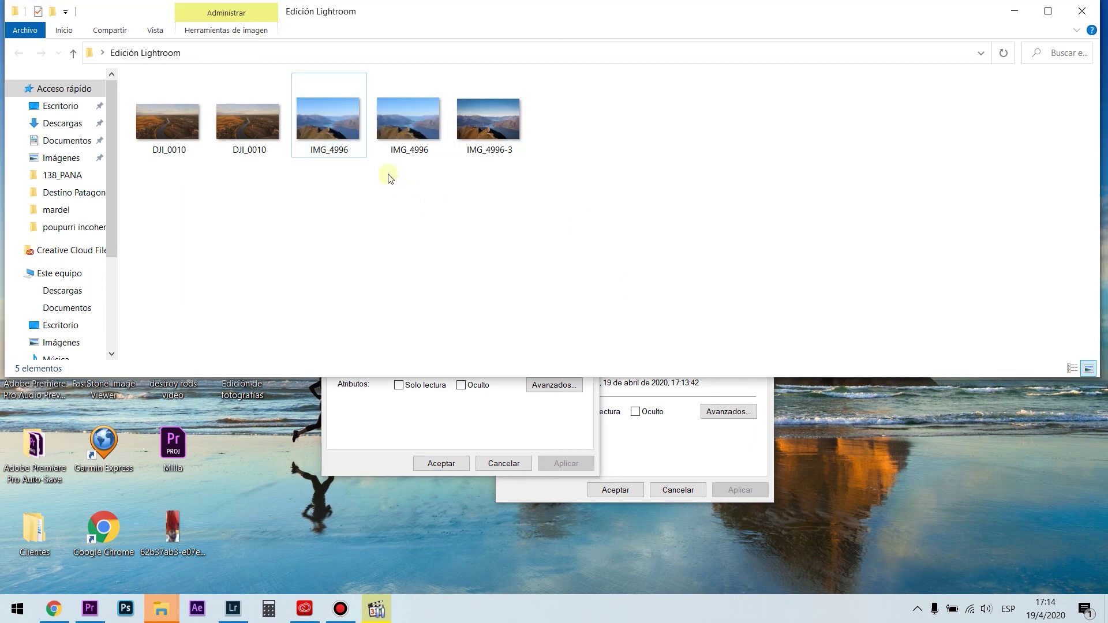
# Step: View the original IMG_4996.CR2 in FastStone Image Viewer, compare it with the edited IMG_4996-3.jpg and close the viewer
pyautogui.click(341, 123)
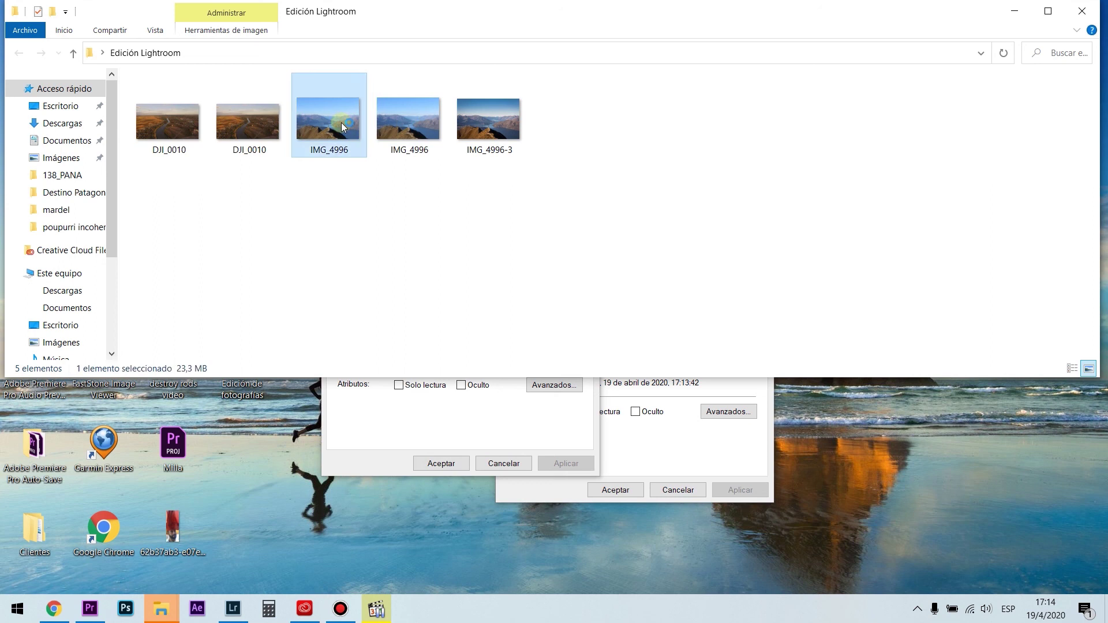
pyautogui.doubleClick(341, 123)
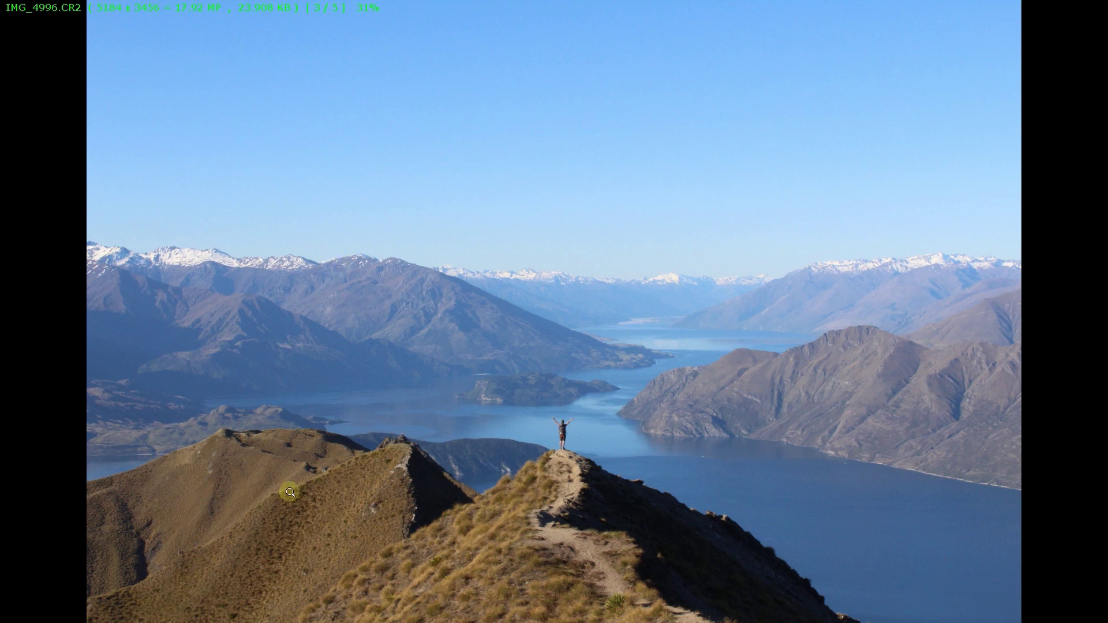
pyautogui.moveTo(837, 2)
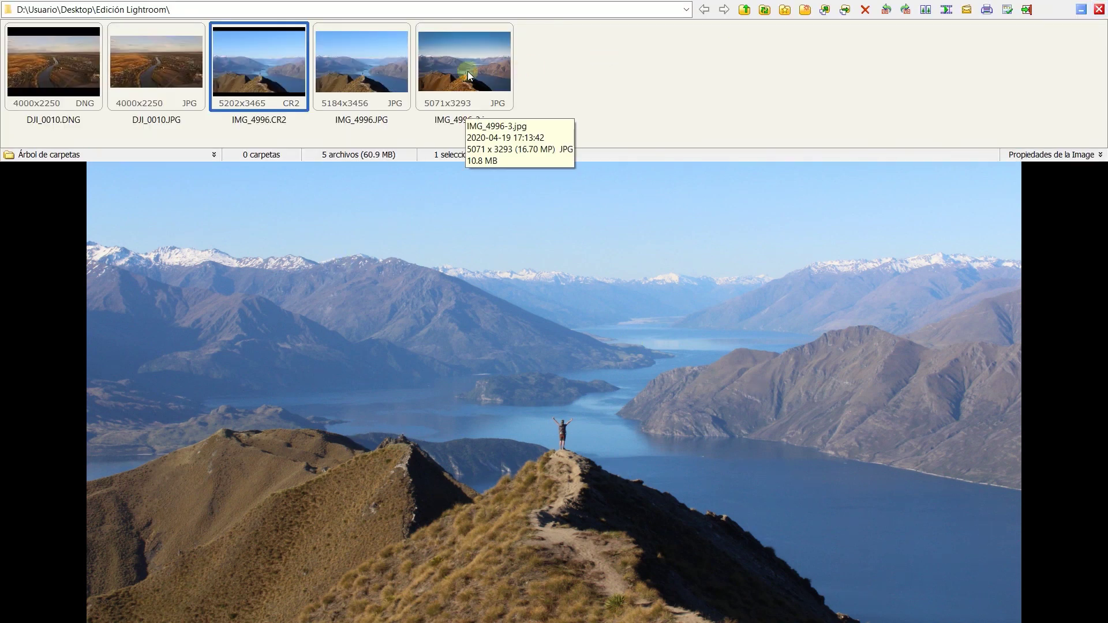
pyautogui.click(467, 71)
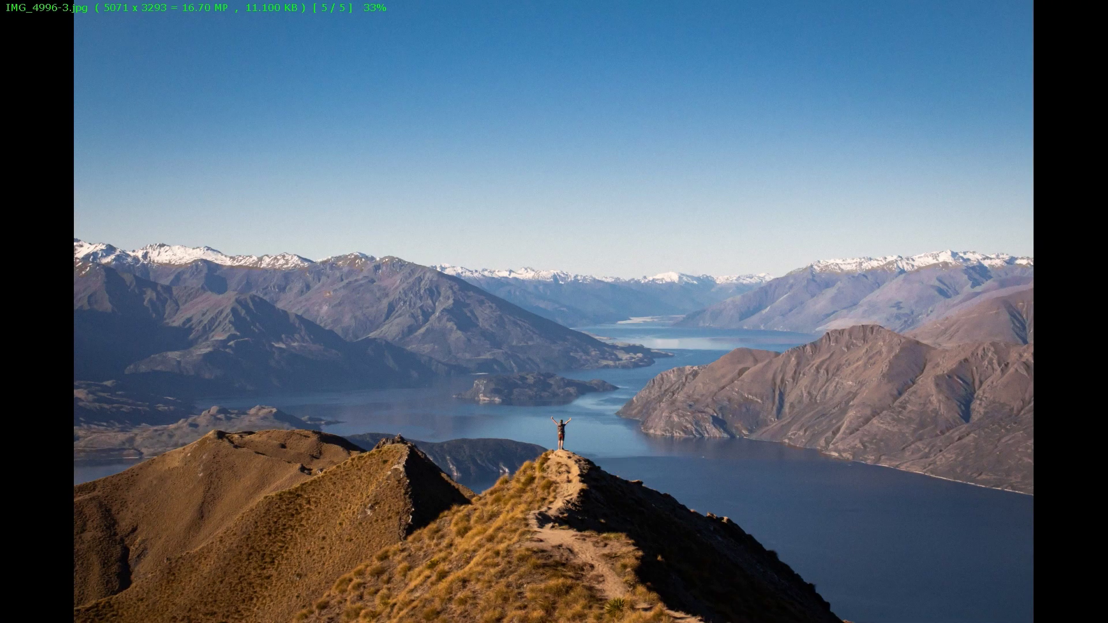
pyautogui.click(621, 465)
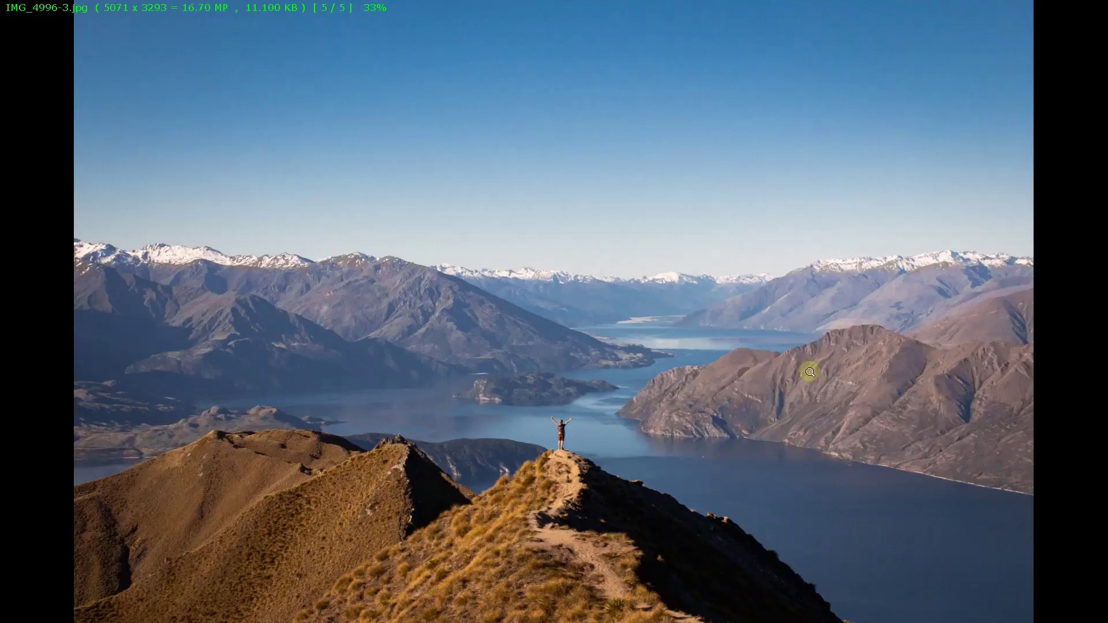
pyautogui.moveTo(1096, 9)
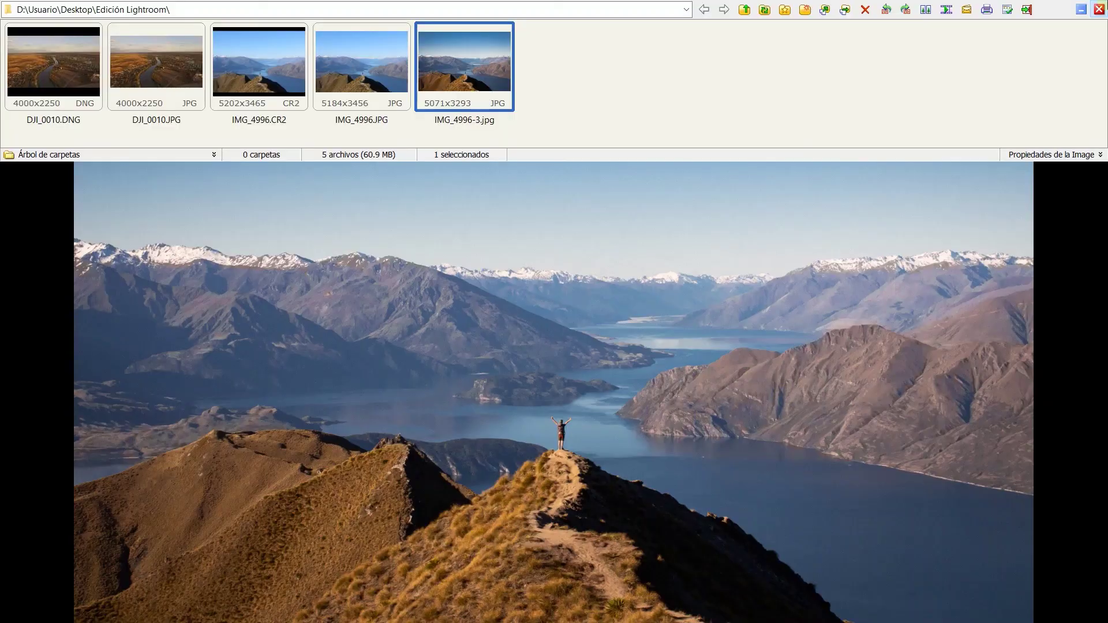
pyautogui.click(1100, 8)
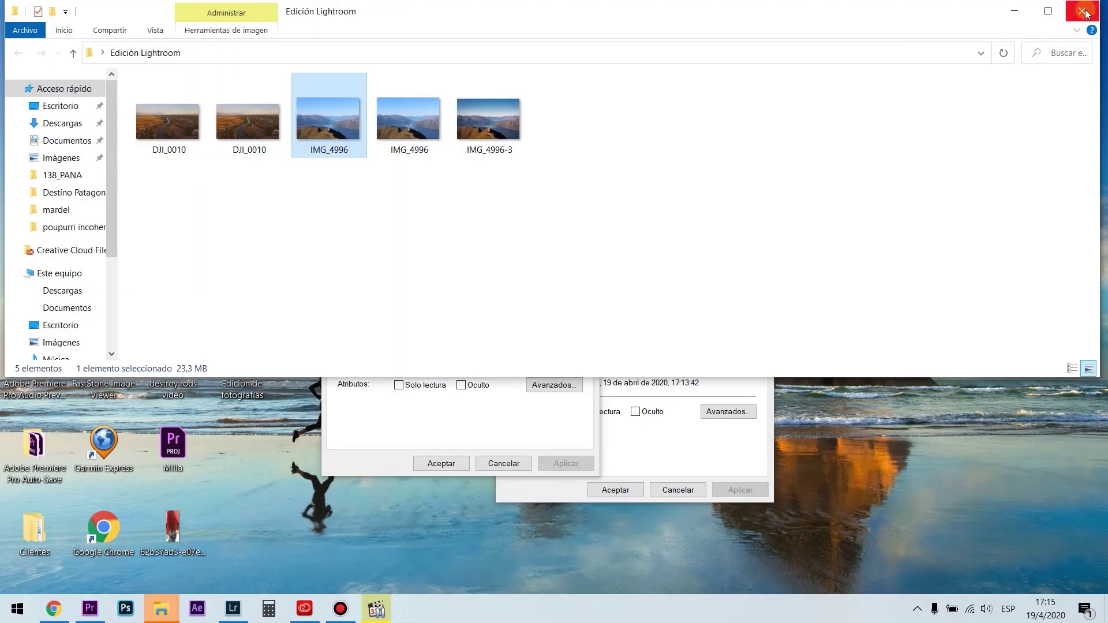
# Step: Close the front Edición Lightroom folder window and the properties dialogs of IMG_4996 and IMG_4996-3
pyautogui.click(1086, 13)
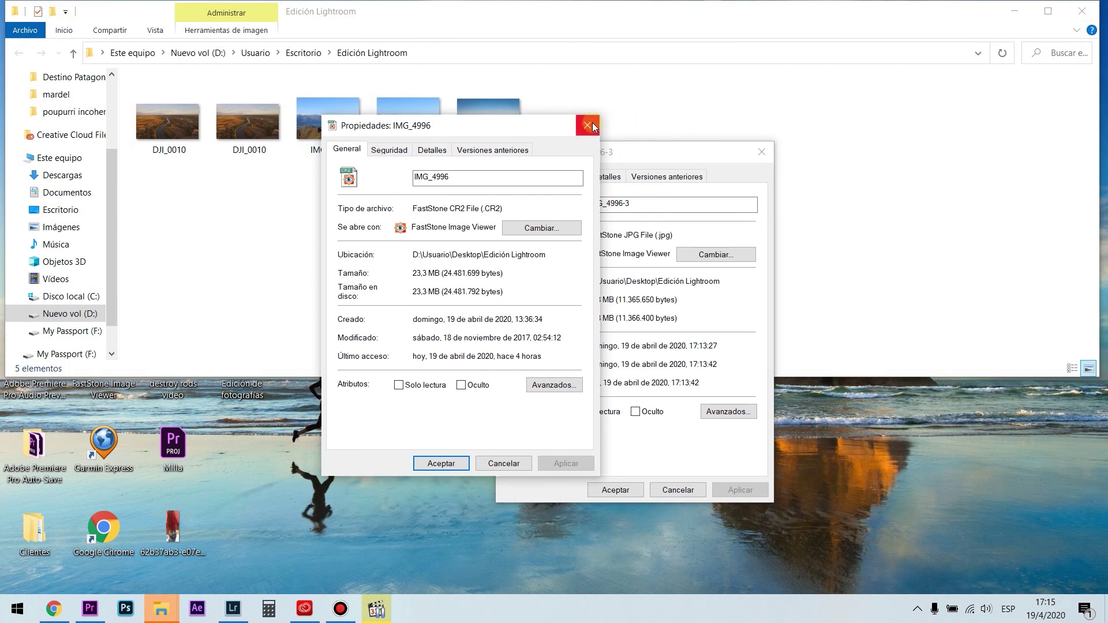
pyautogui.click(591, 124)
pyautogui.click(760, 153)
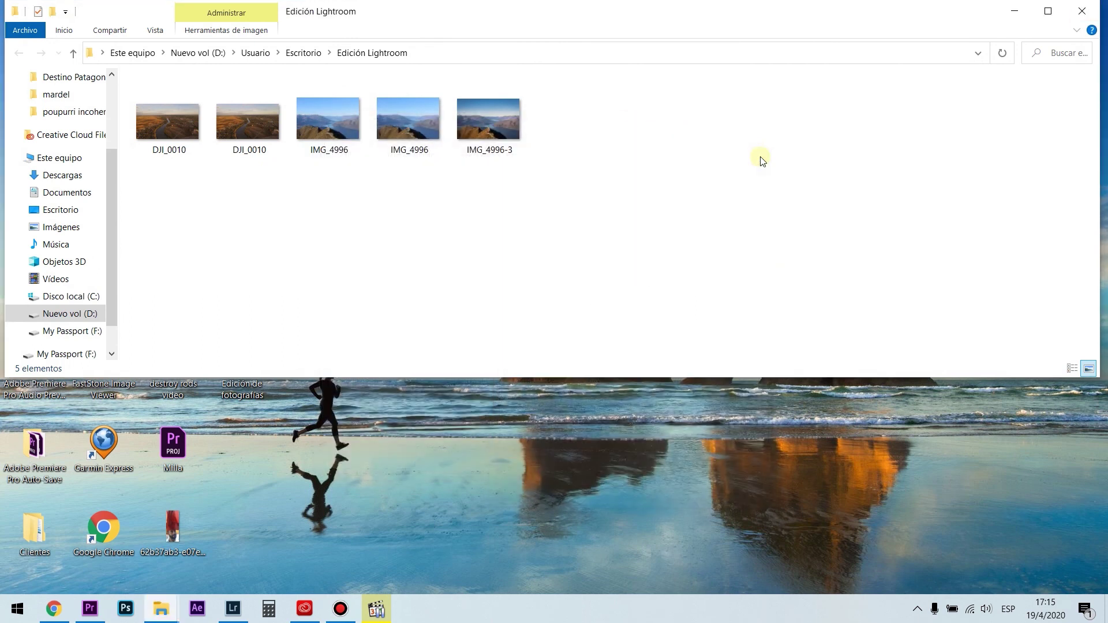
# Step: Switch to Lightroom and export the photo again as a JPEG at quality 81, using a unique name for the existing-file conflict
pyautogui.moveTo(233, 607)
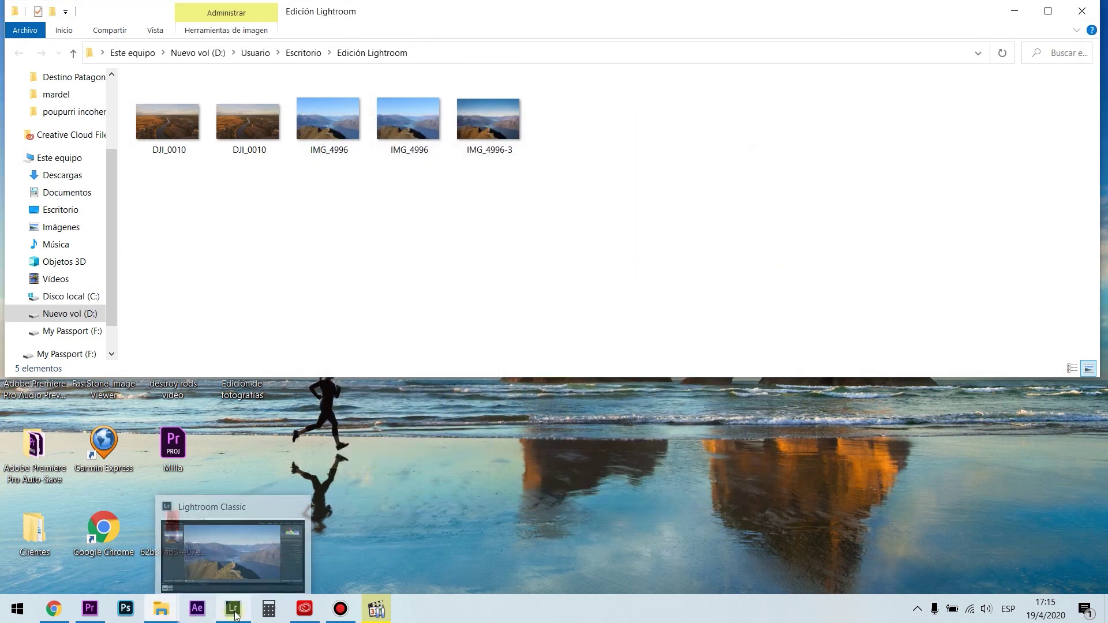
pyautogui.click(229, 577)
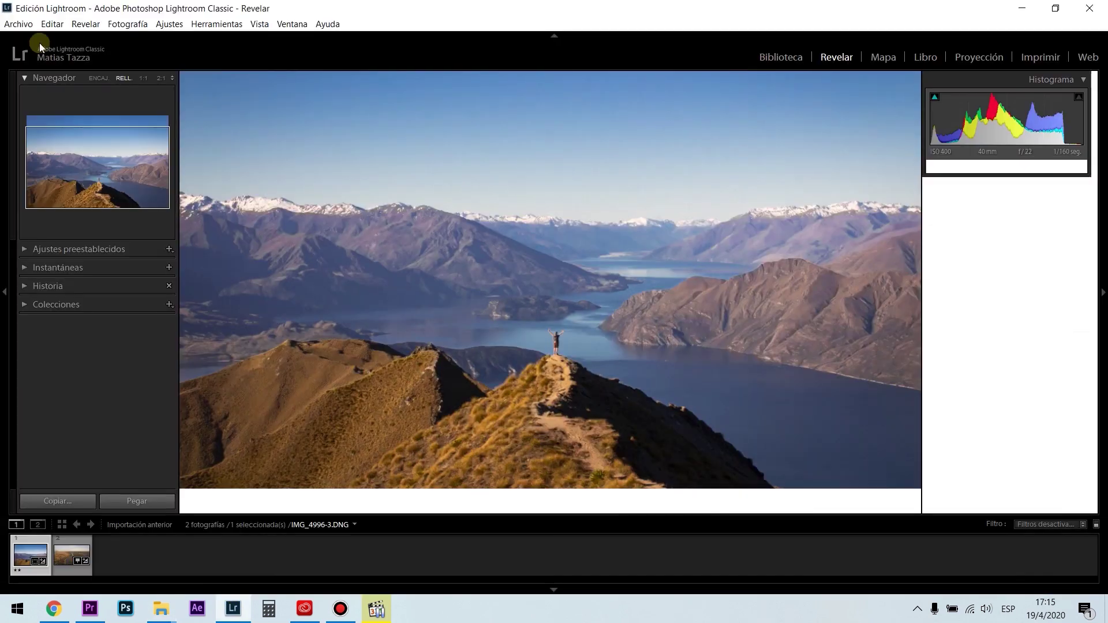
pyautogui.click(24, 24)
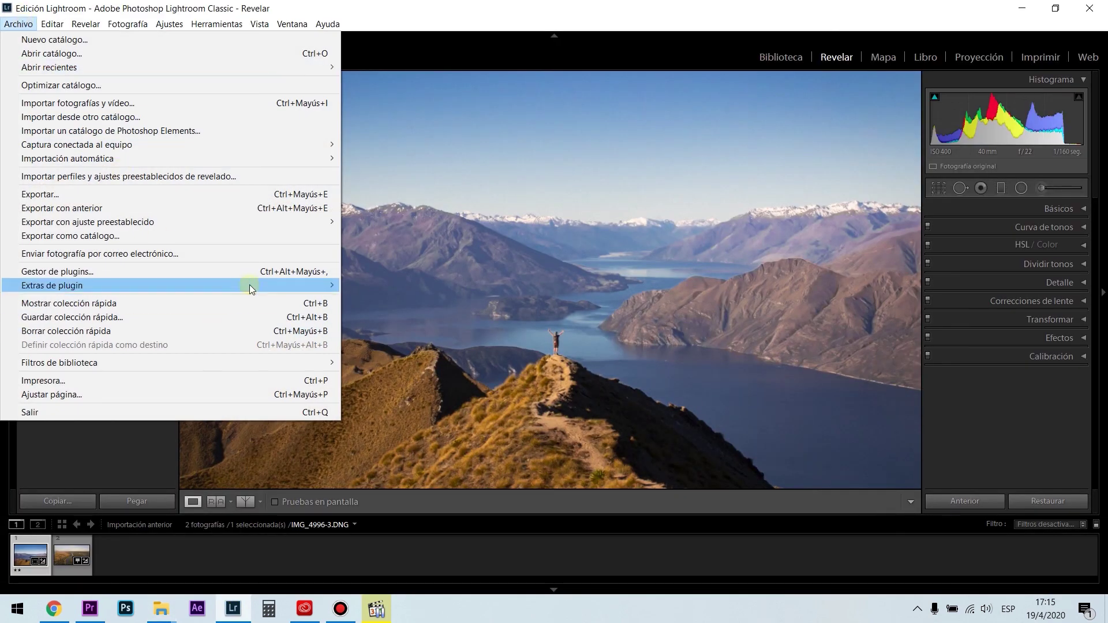
pyautogui.click(299, 195)
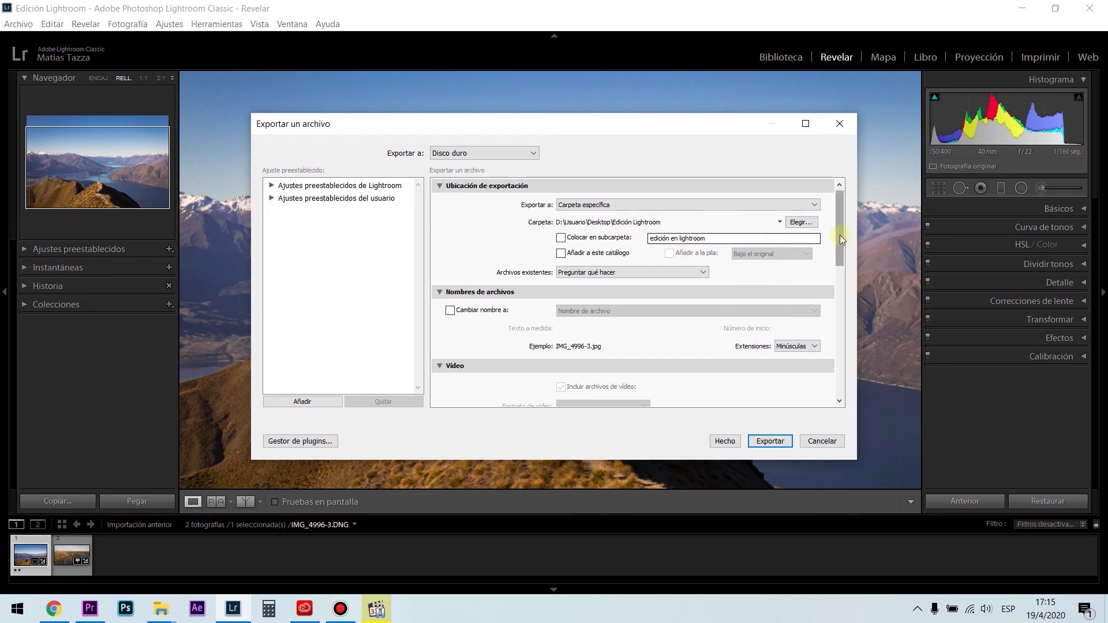
pyautogui.moveTo(839, 234)
pyautogui.mouseDown()
pyautogui.moveTo(839, 248)
pyautogui.moveTo(840, 223)
pyautogui.mouseUp()
pyautogui.moveTo(842, 226); pyautogui.dragTo(831, 302)
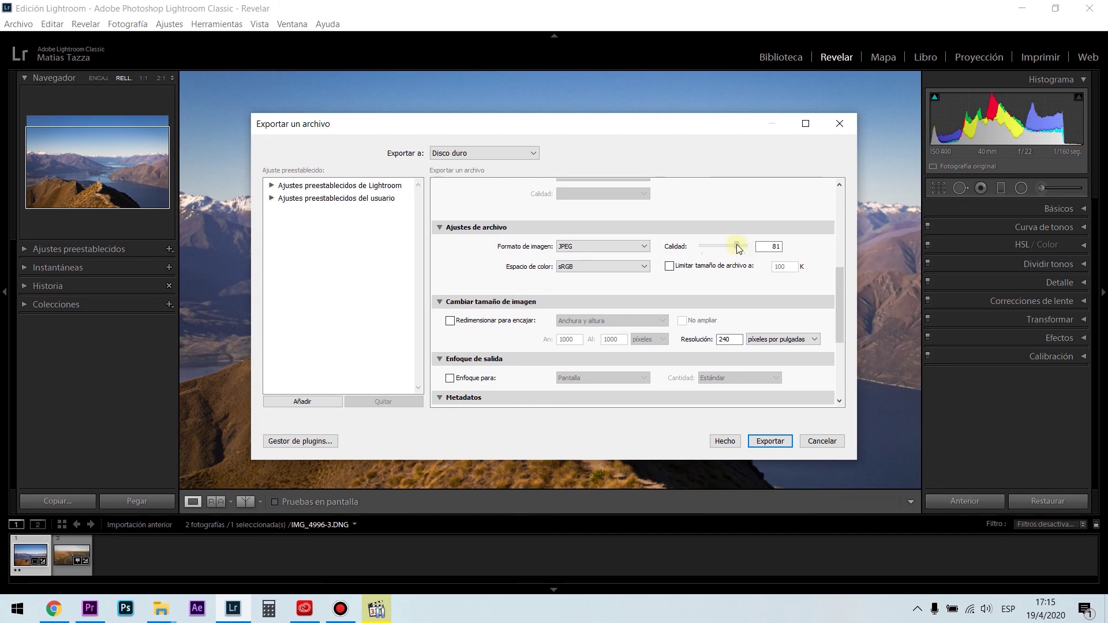
pyautogui.click(753, 442)
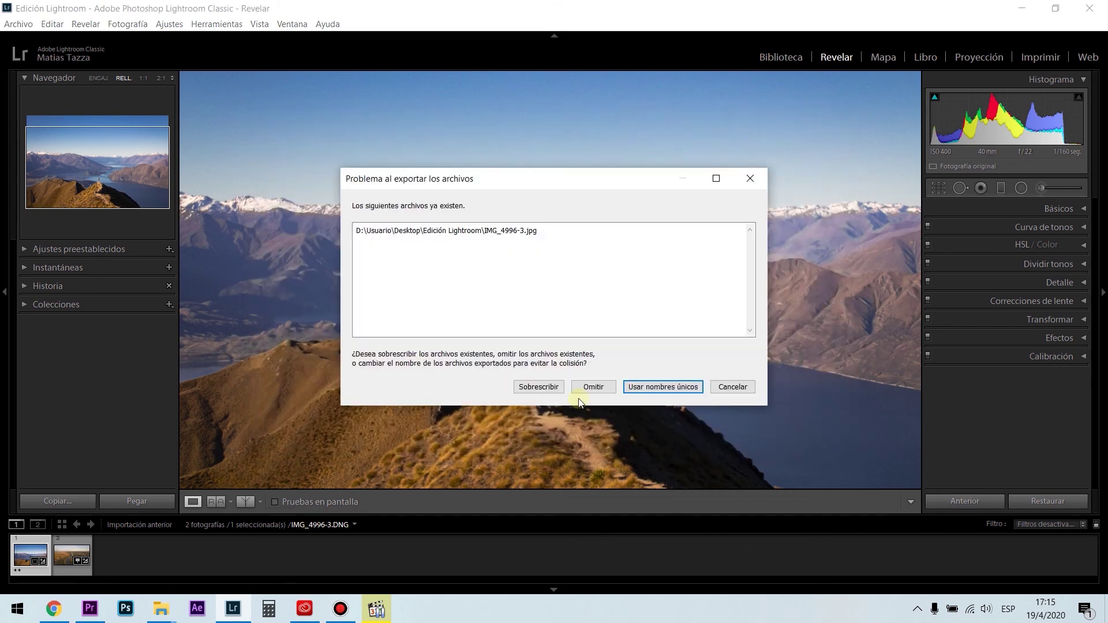
pyautogui.click(670, 387)
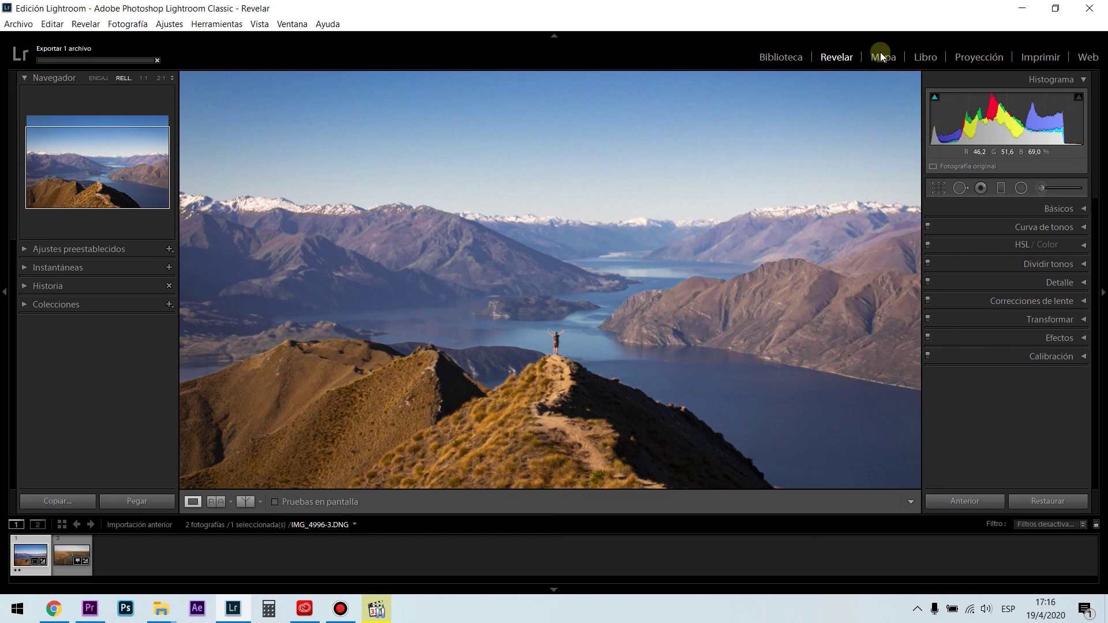
# Step: Check the new export's progress in the Edición Lightroom folder and in Lightroom, leaving Lightroom minimized
pyautogui.click(1022, 12)
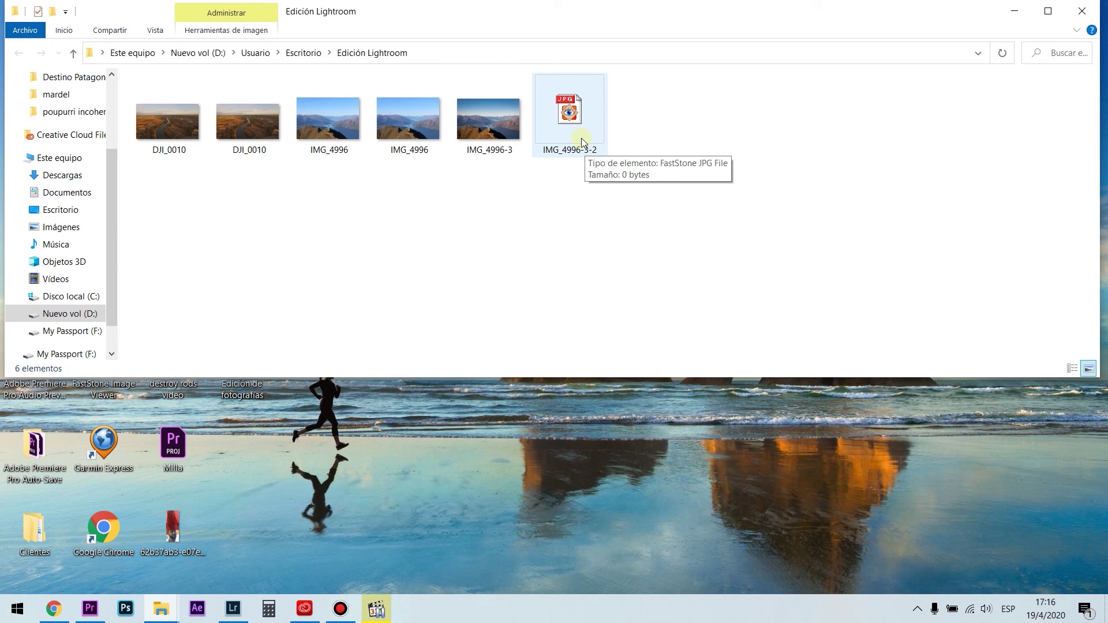
pyautogui.click(233, 615)
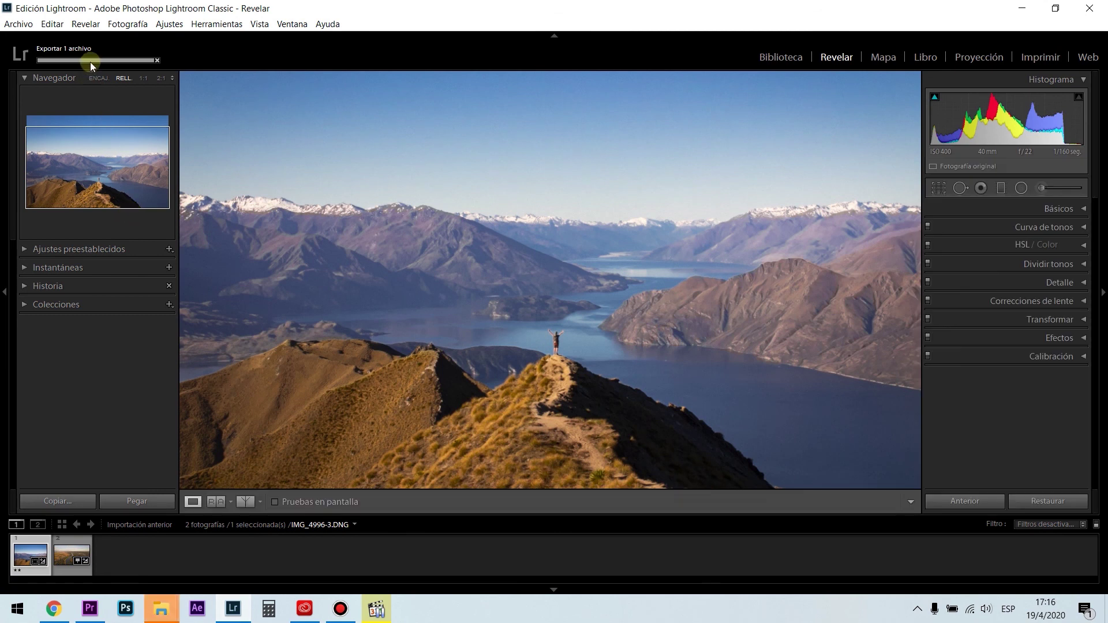
pyautogui.click(1023, 8)
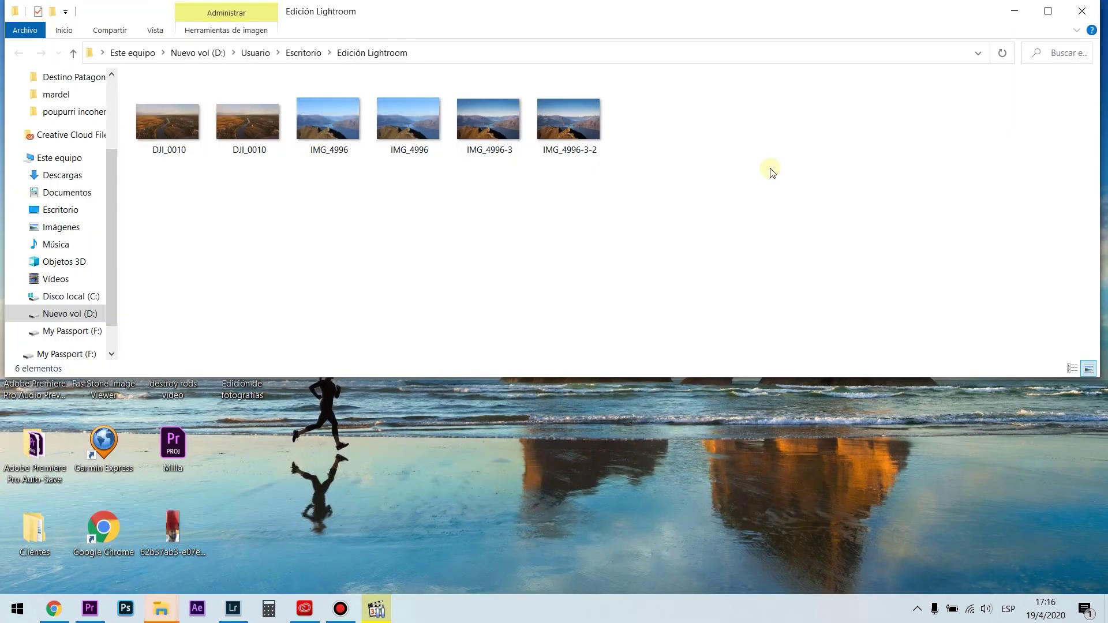
# Step: Open the exported IMG_4996-3-2 in FastStone Image Viewer, inspect the image and its file size, and minimize the viewer
pyautogui.click(563, 137)
pyautogui.doubleClick(563, 136)
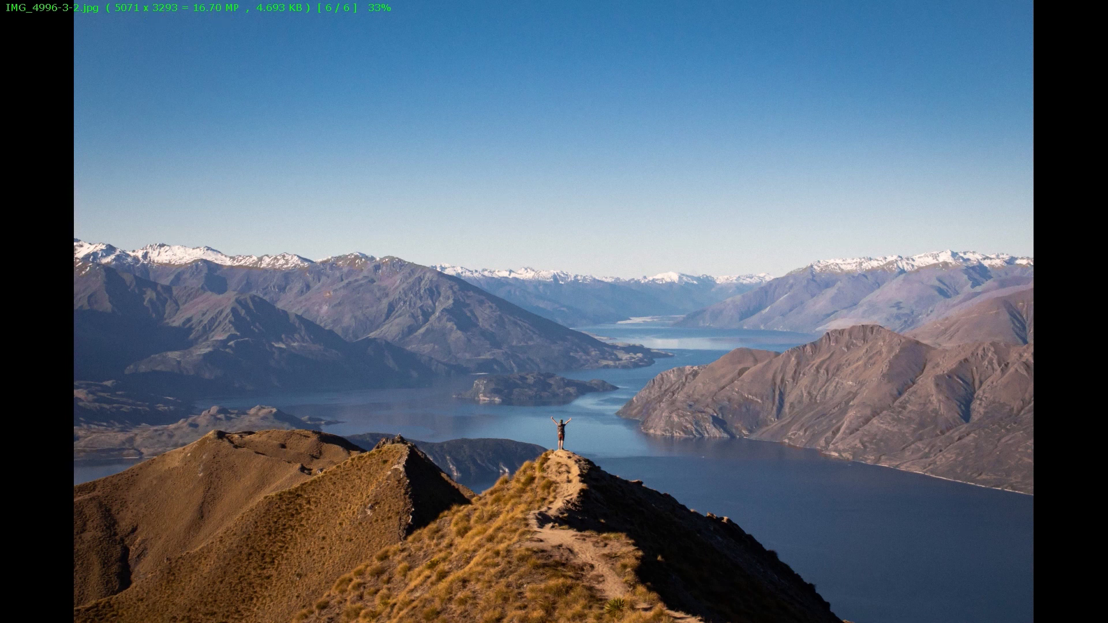
pyautogui.click(573, 395)
pyautogui.moveTo(572, 395); pyautogui.dragTo(582, 77)
pyautogui.click(581, 77)
pyautogui.moveTo(1104, 386)
pyautogui.moveTo(1059, 6)
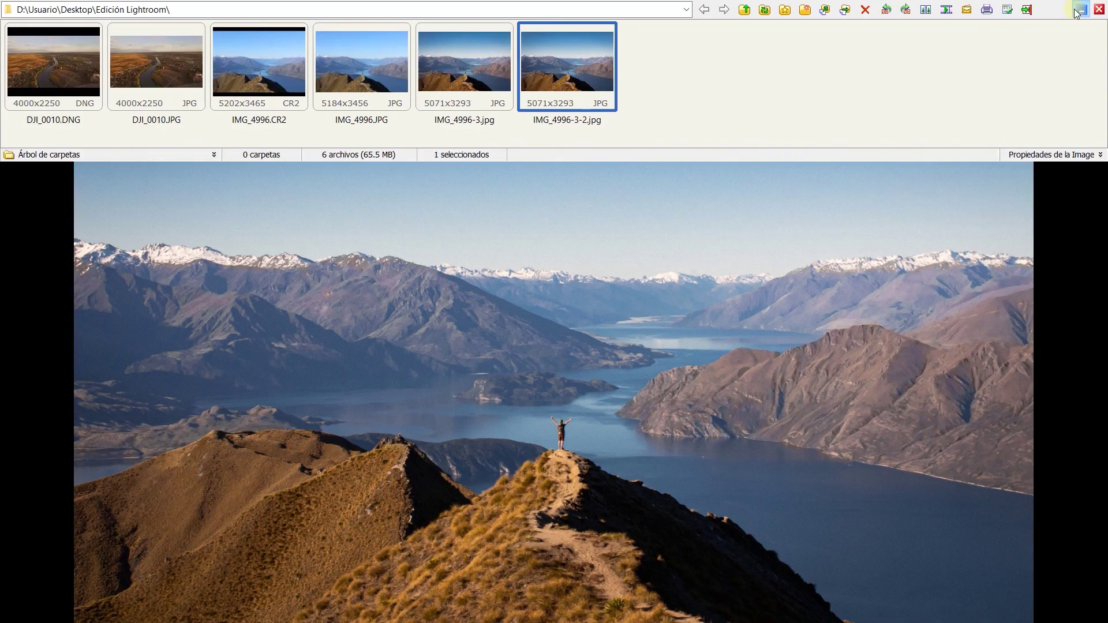
pyautogui.click(1077, 13)
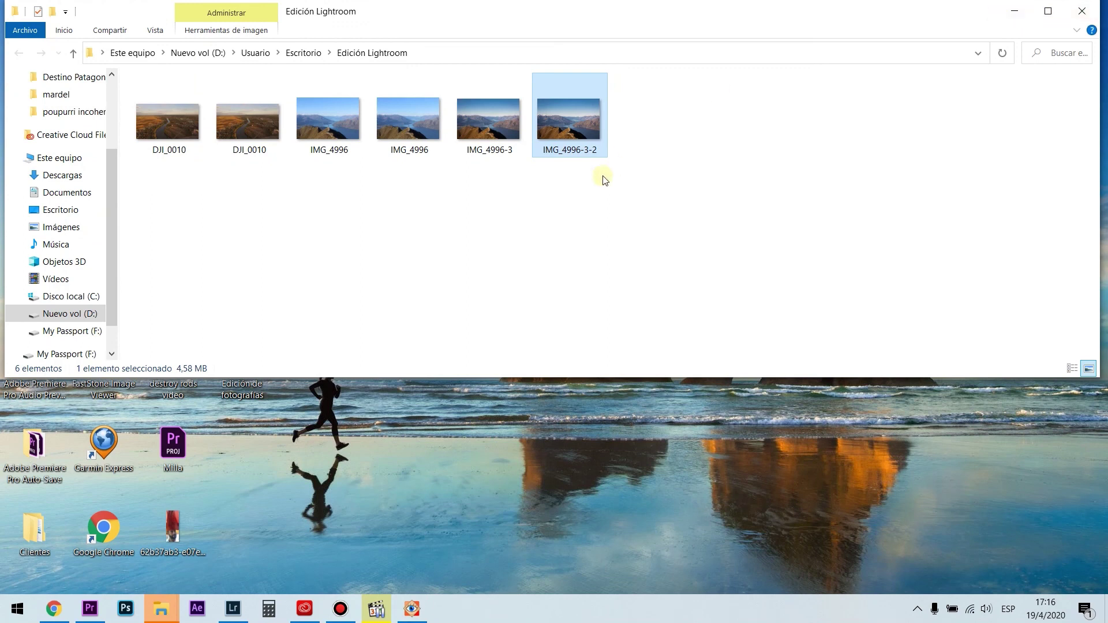
# Step: Deselect the exported file, minimize the Edición Lightroom folder window and switch to Lightroom
pyautogui.click(512, 189)
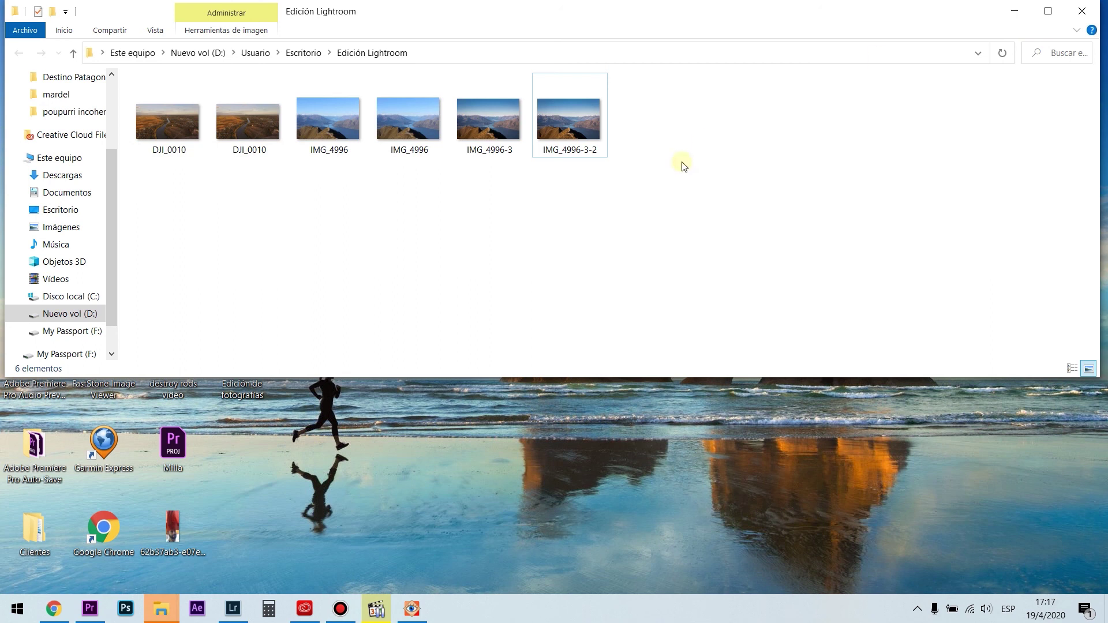
pyautogui.click(1015, 13)
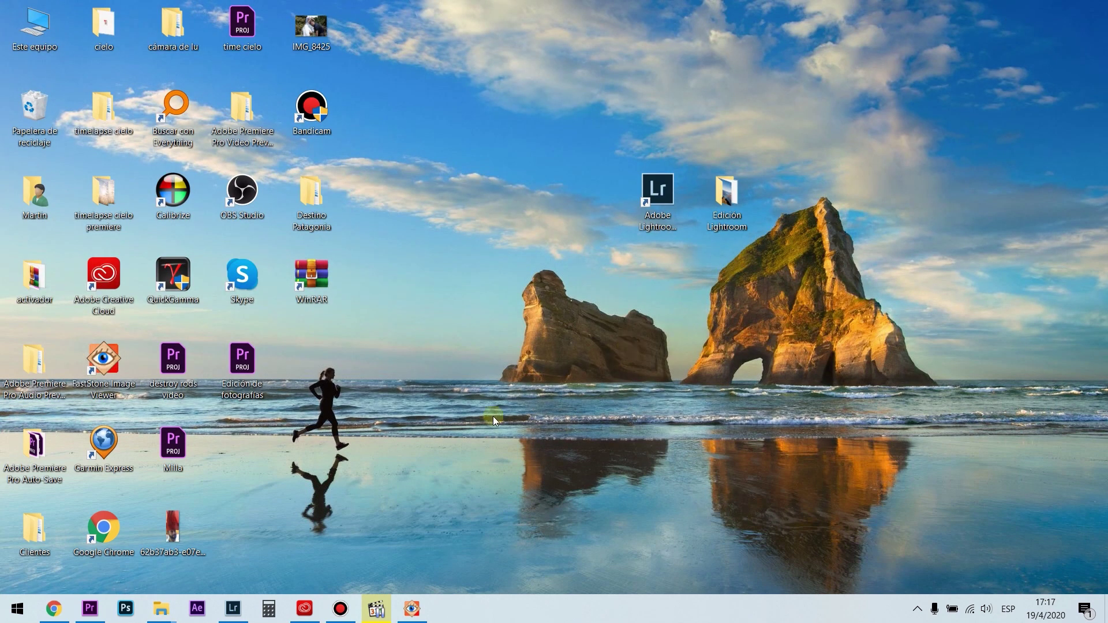
pyautogui.click(232, 608)
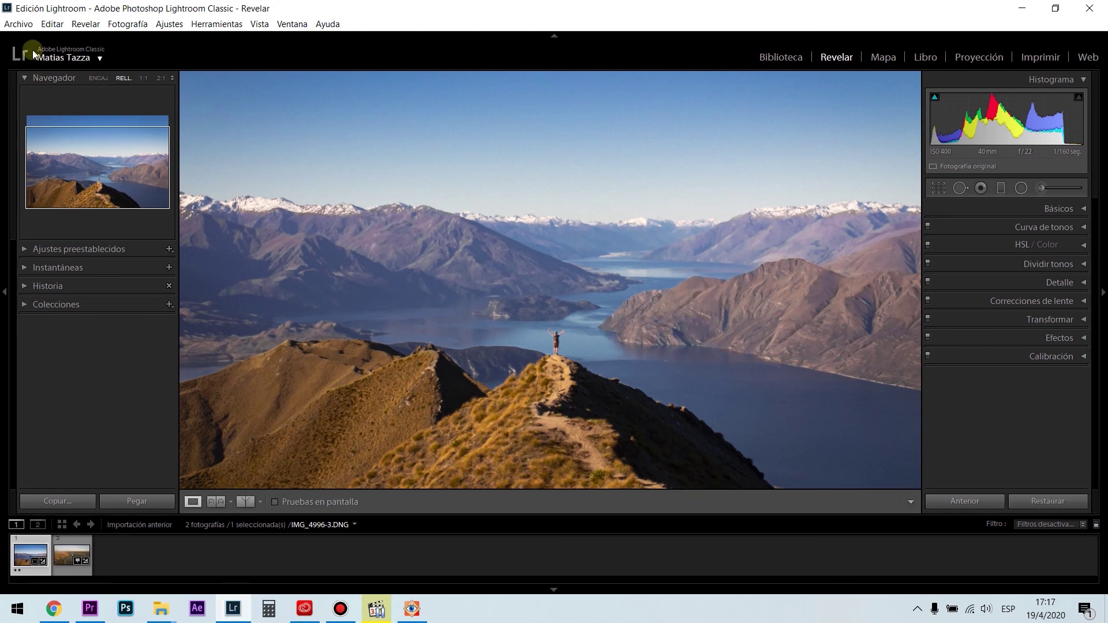
# Step: Review the photo's export location and JPEG file settings in the export dialog and close it without exporting
pyautogui.click(18, 24)
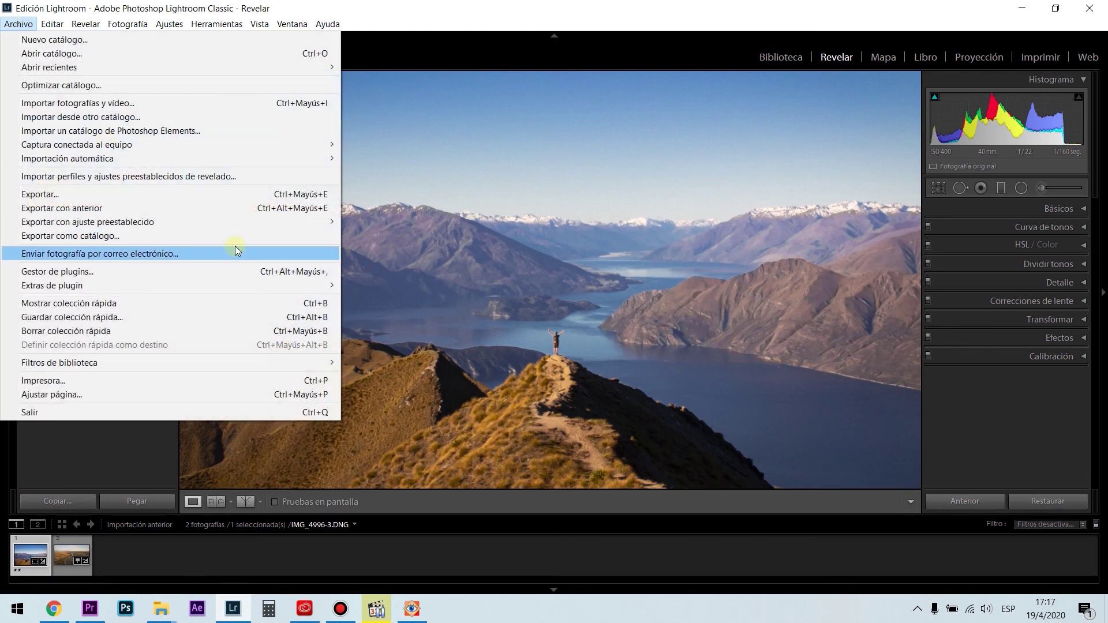
pyautogui.click(322, 195)
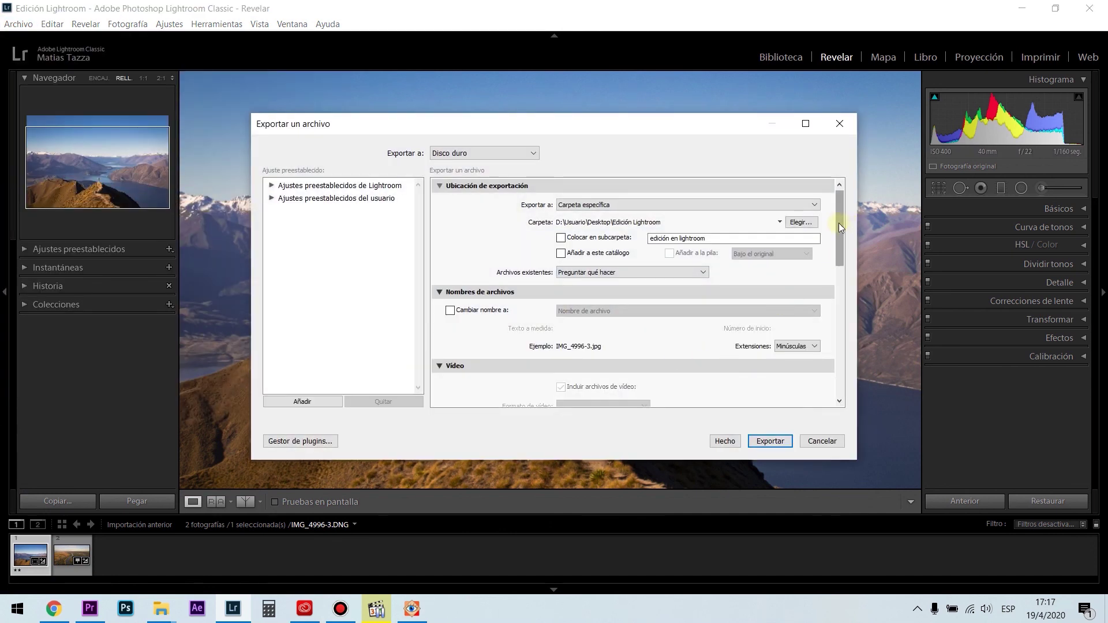
pyautogui.moveTo(837, 223); pyautogui.dragTo(843, 281)
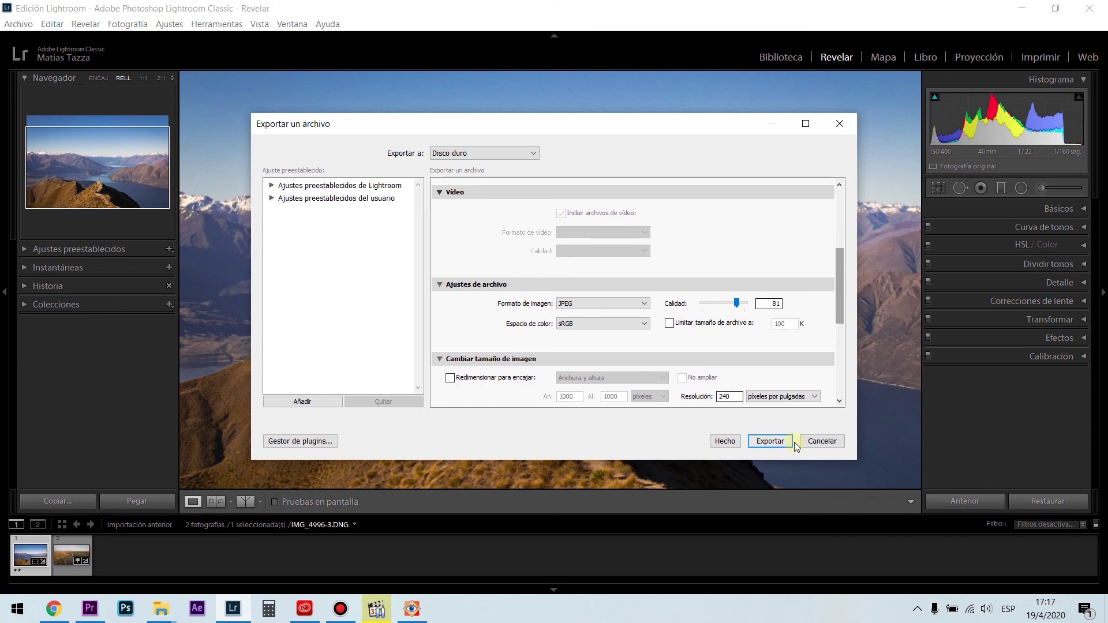
pyautogui.click(822, 443)
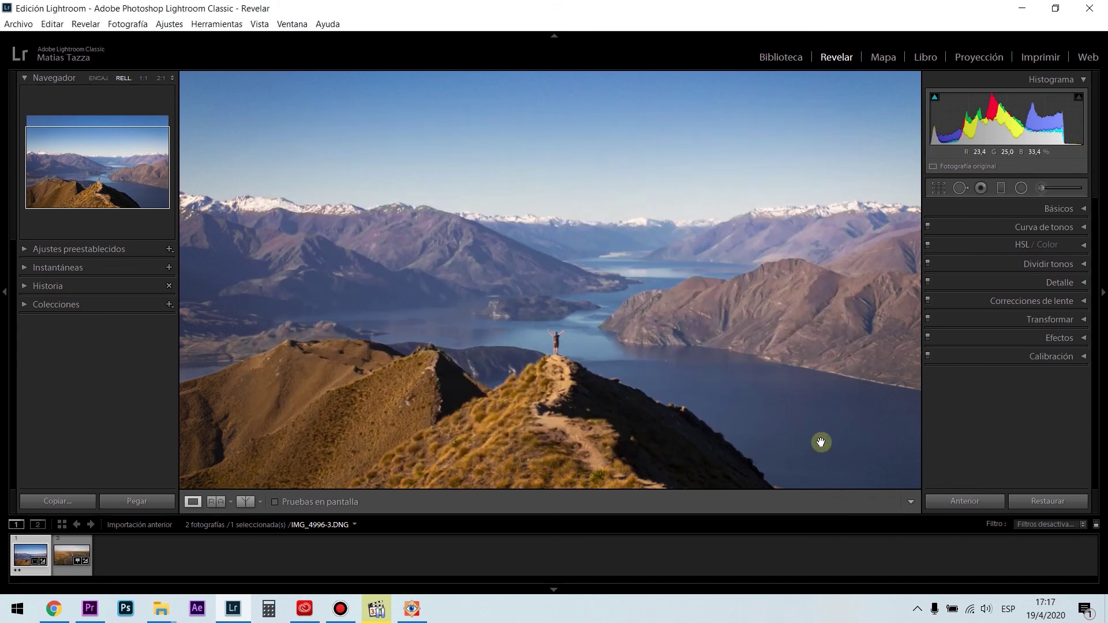
# Step: Expand the Básicos settings and reset all develop adjustments on the lake photo IMG_4996-3.DNG
pyautogui.click(74, 543)
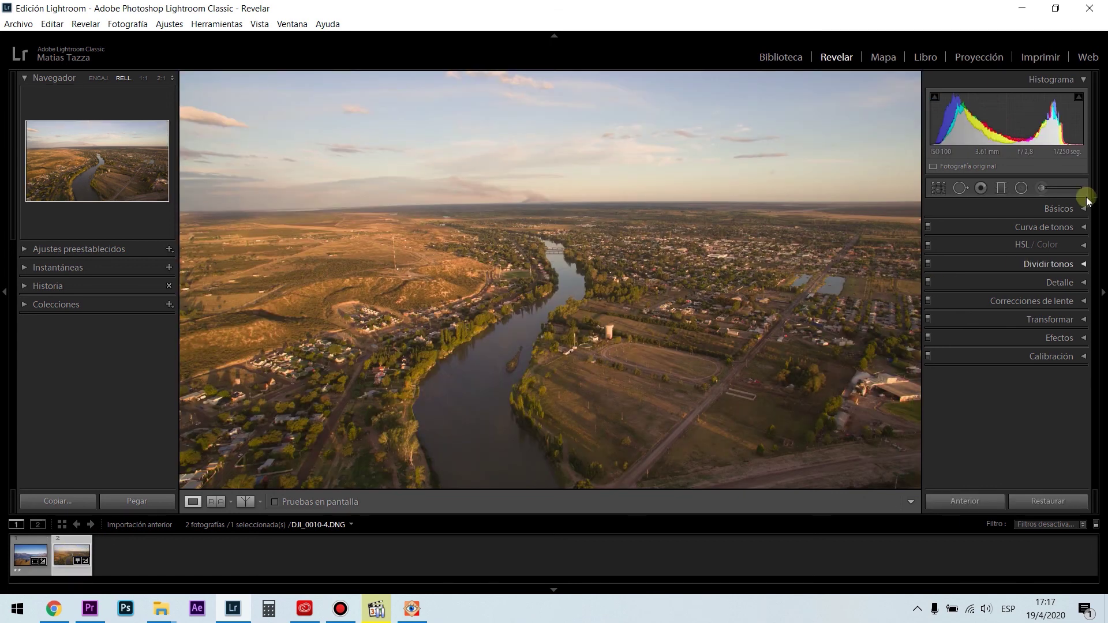
pyautogui.click(1084, 209)
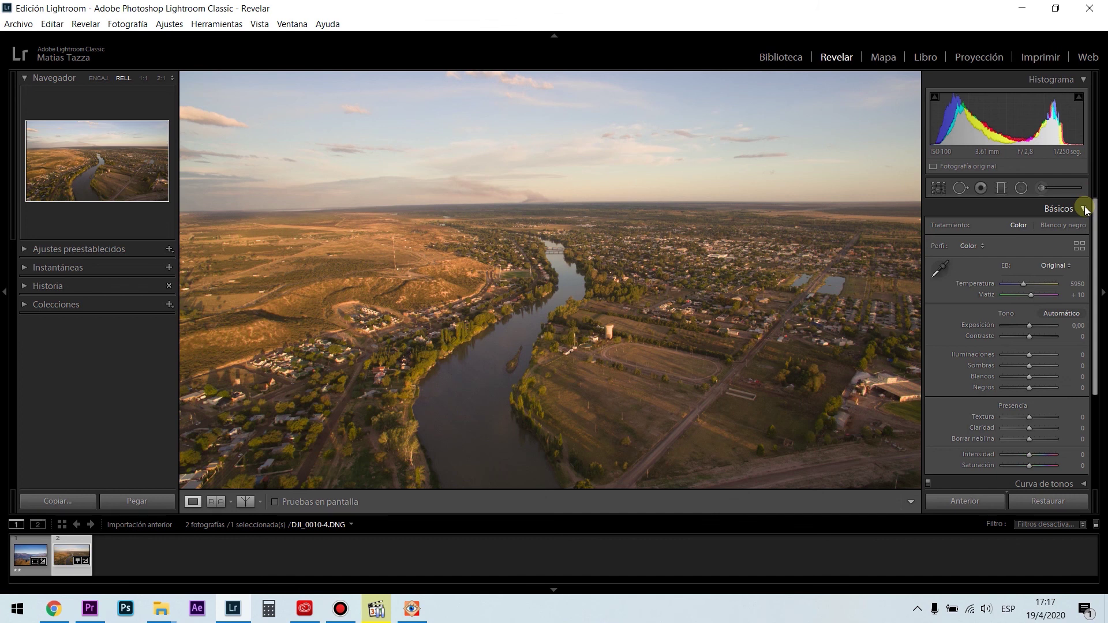
pyautogui.click(23, 555)
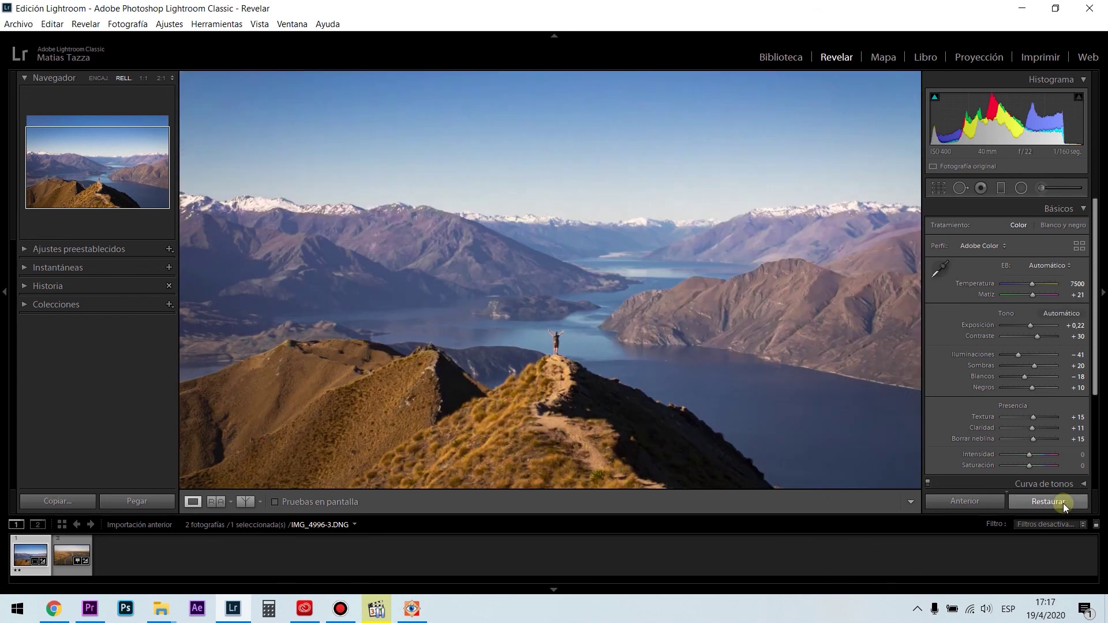
pyautogui.click(1065, 507)
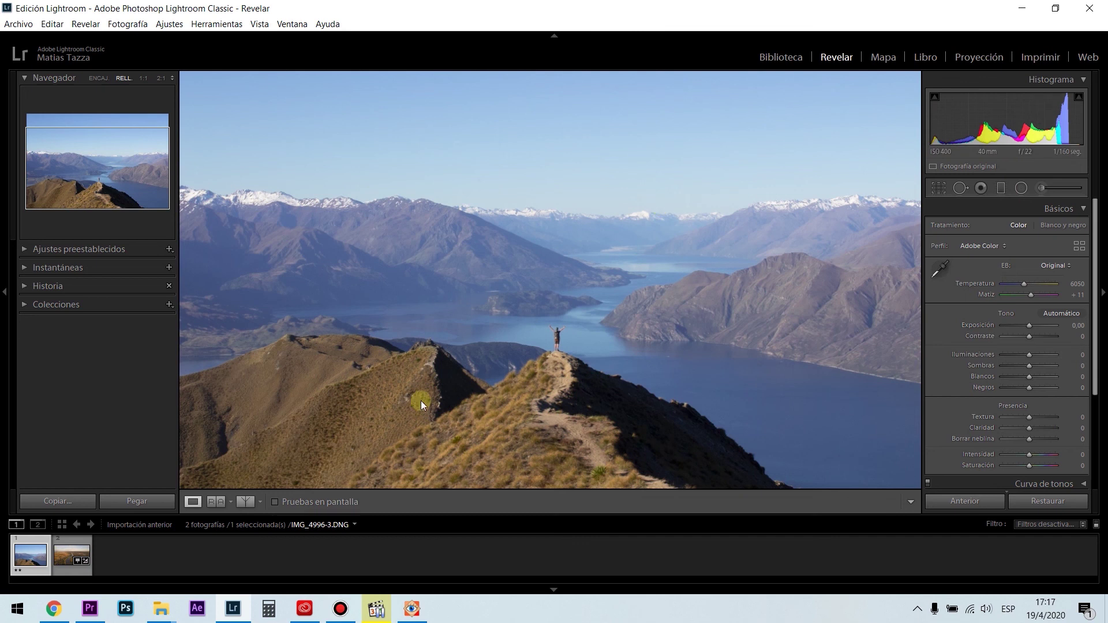
# Step: On DJI_0010-4.DNG, set Contraste to +22, Iluminaciones to −46 and Sombras to +37, raise the exposure slightly and collapse the Básicos settings
pyautogui.click(58, 566)
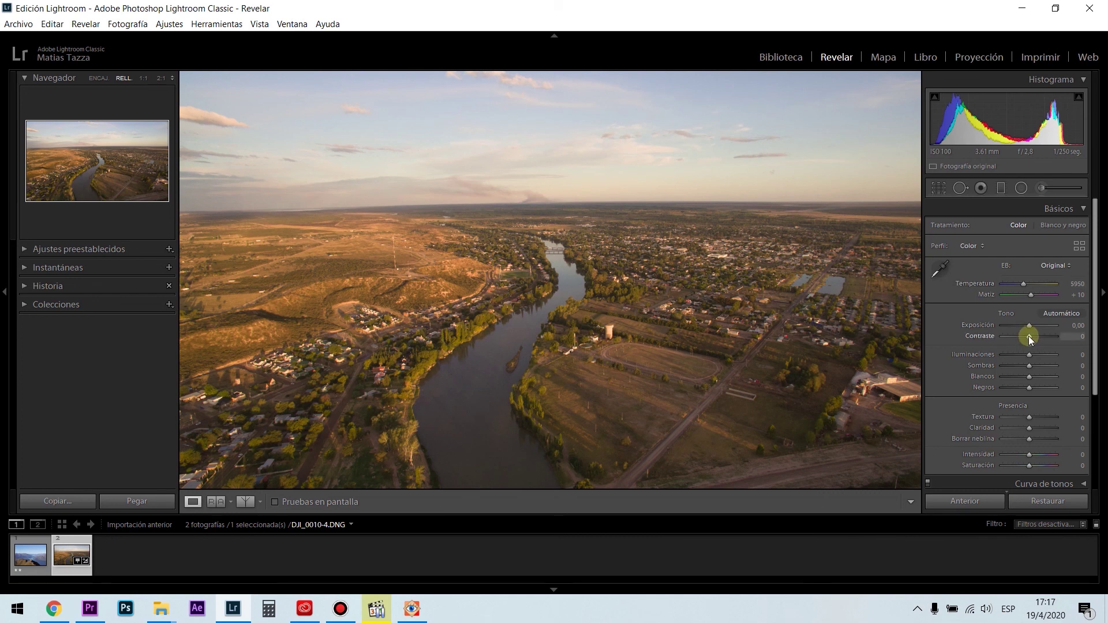
pyautogui.moveTo(1030, 336); pyautogui.dragTo(1035, 337)
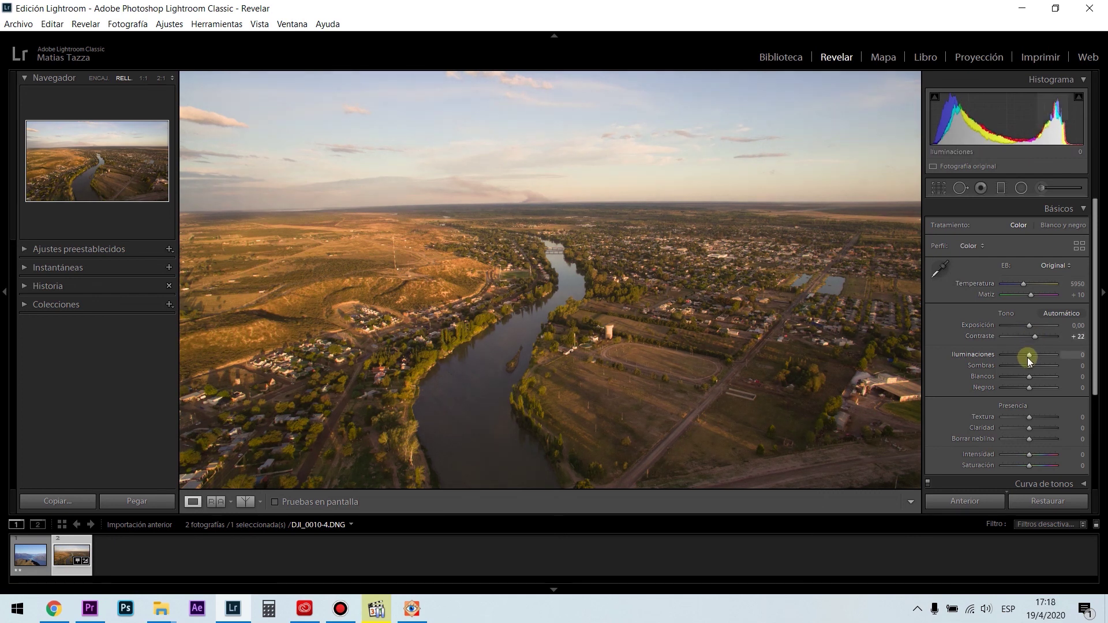
pyautogui.moveTo(1028, 353)
pyautogui.mouseDown()
pyautogui.moveTo(1016, 355)
pyautogui.moveTo(1039, 365)
pyautogui.mouseUp()
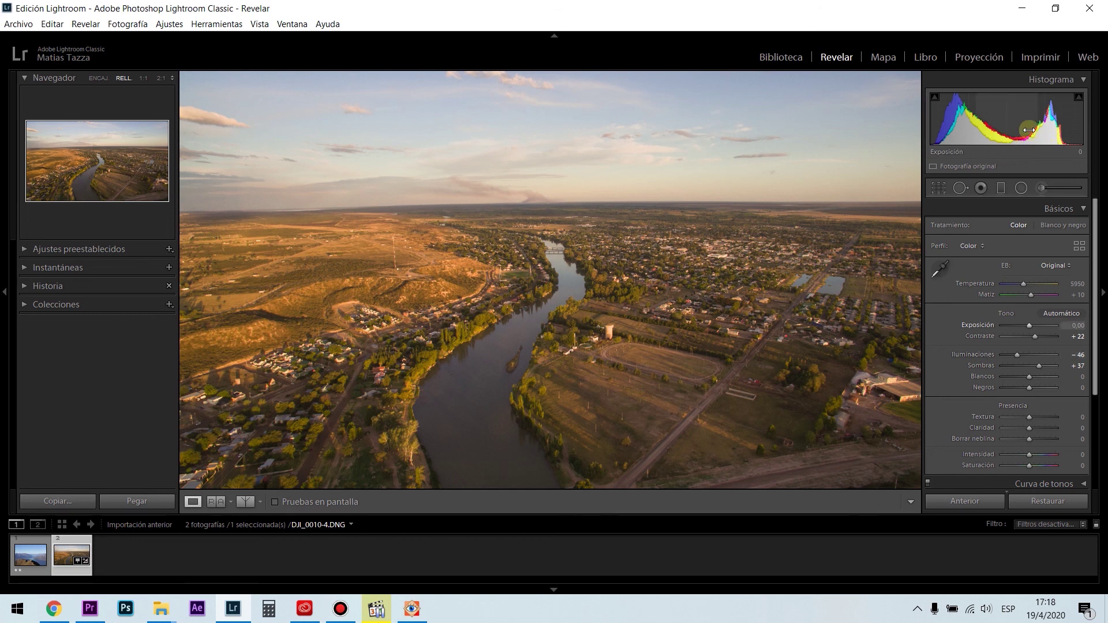
pyautogui.moveTo(999, 126); pyautogui.dragTo(1004, 126)
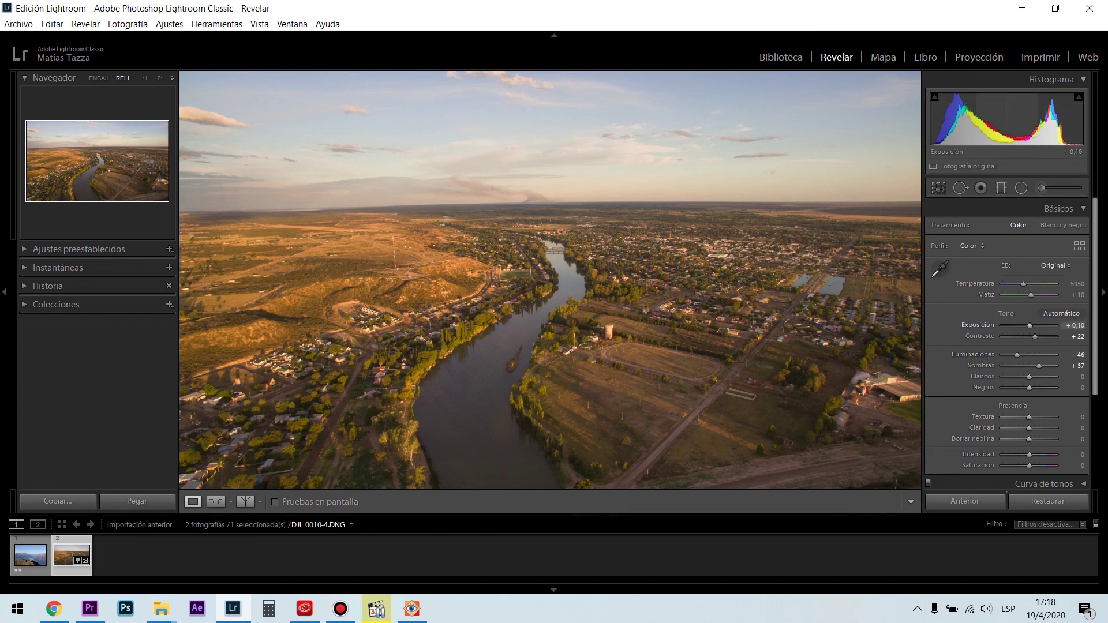
pyautogui.click(1083, 210)
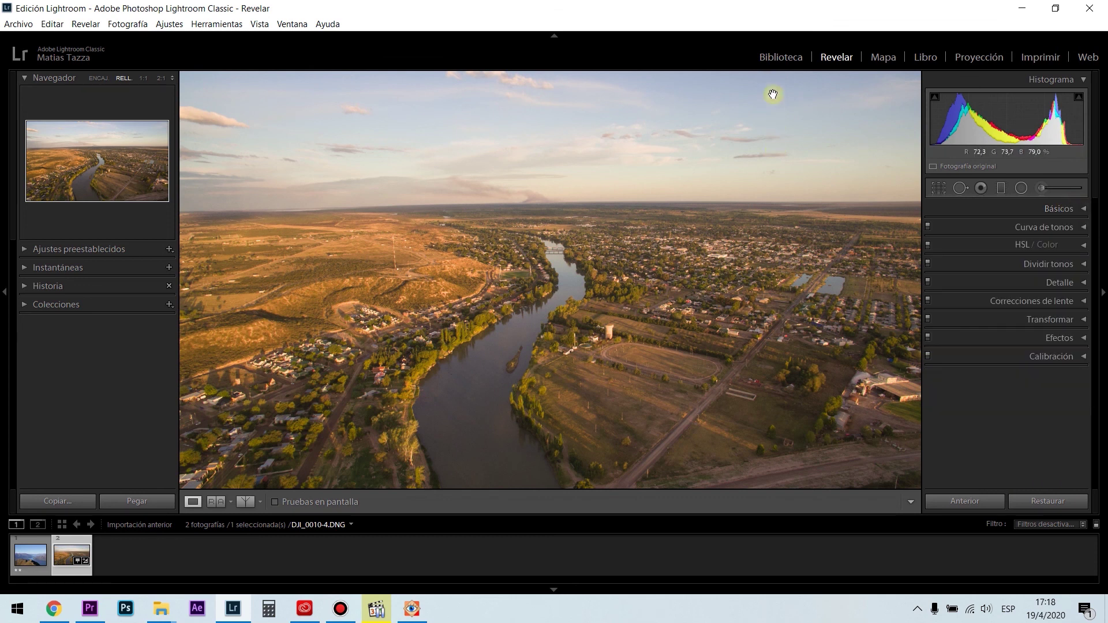
# Step: Go to the Biblioteca module and show Todas las fotografías as the photo source
pyautogui.click(781, 57)
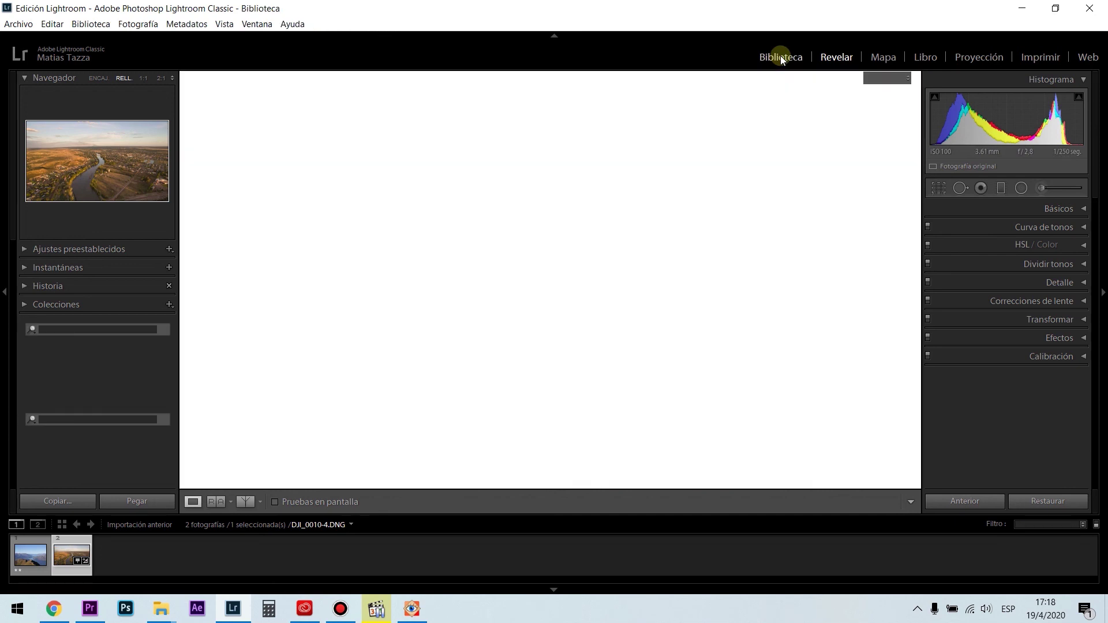
pyautogui.click(225, 162)
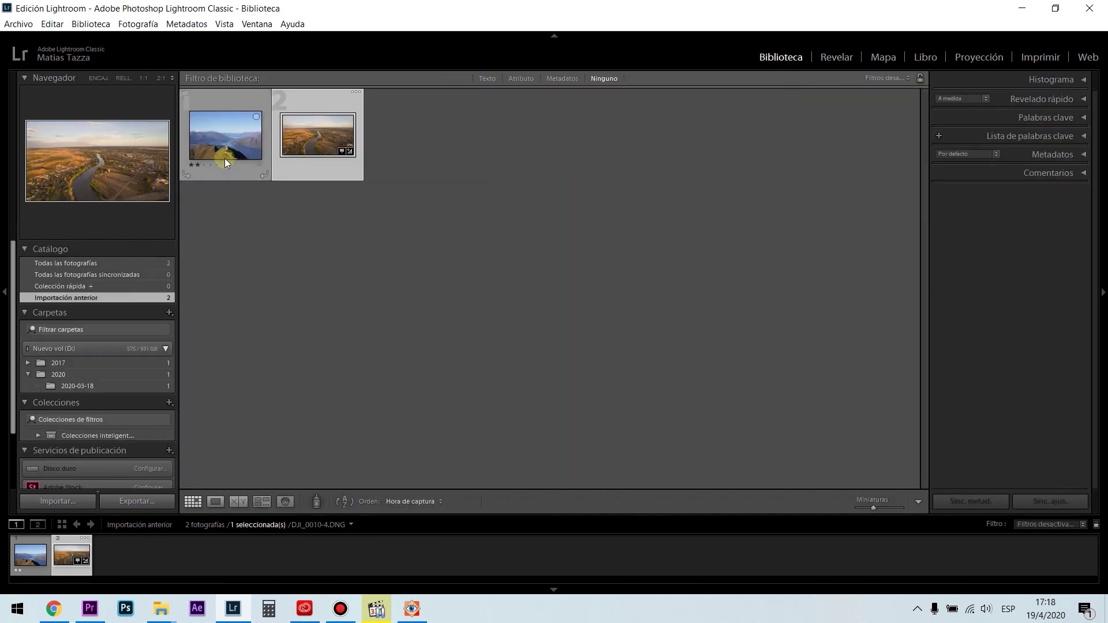
pyautogui.click(321, 148)
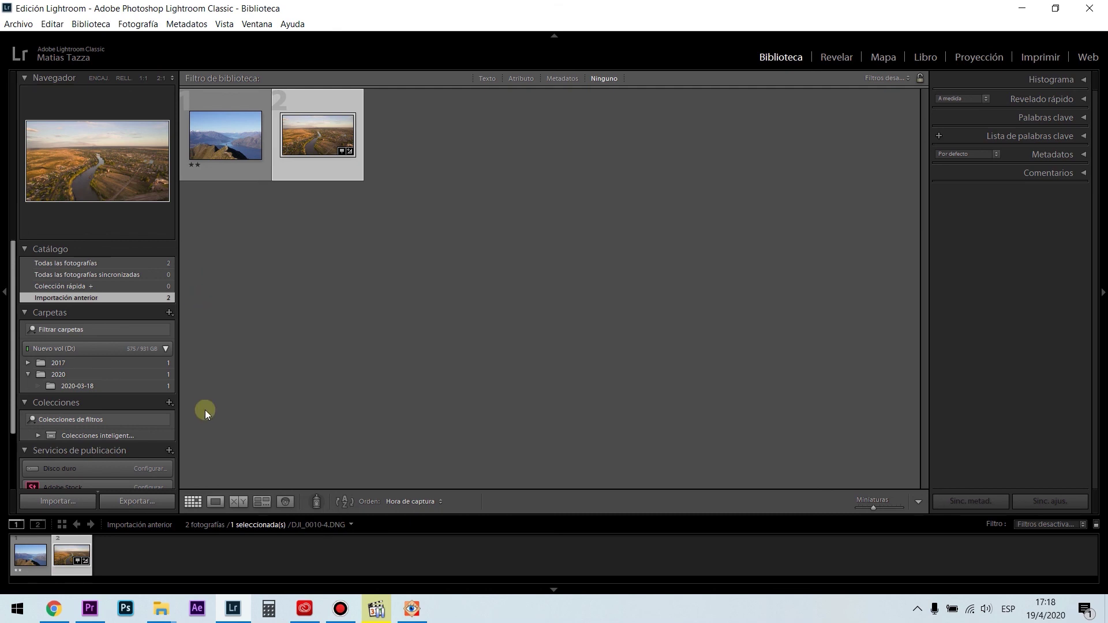
pyautogui.click(353, 526)
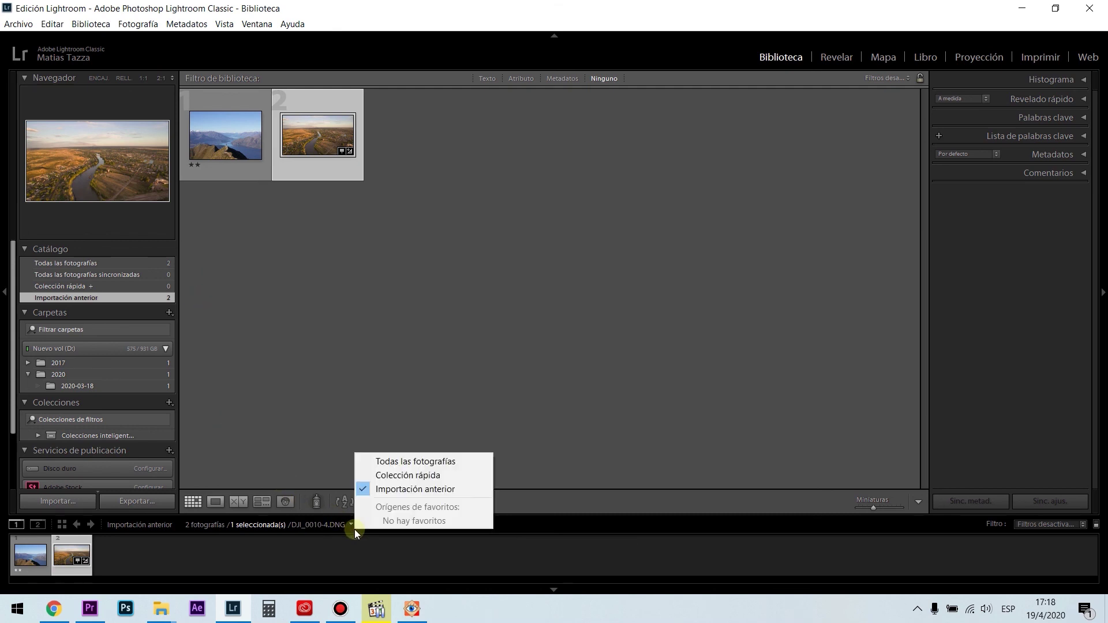
pyautogui.click(433, 461)
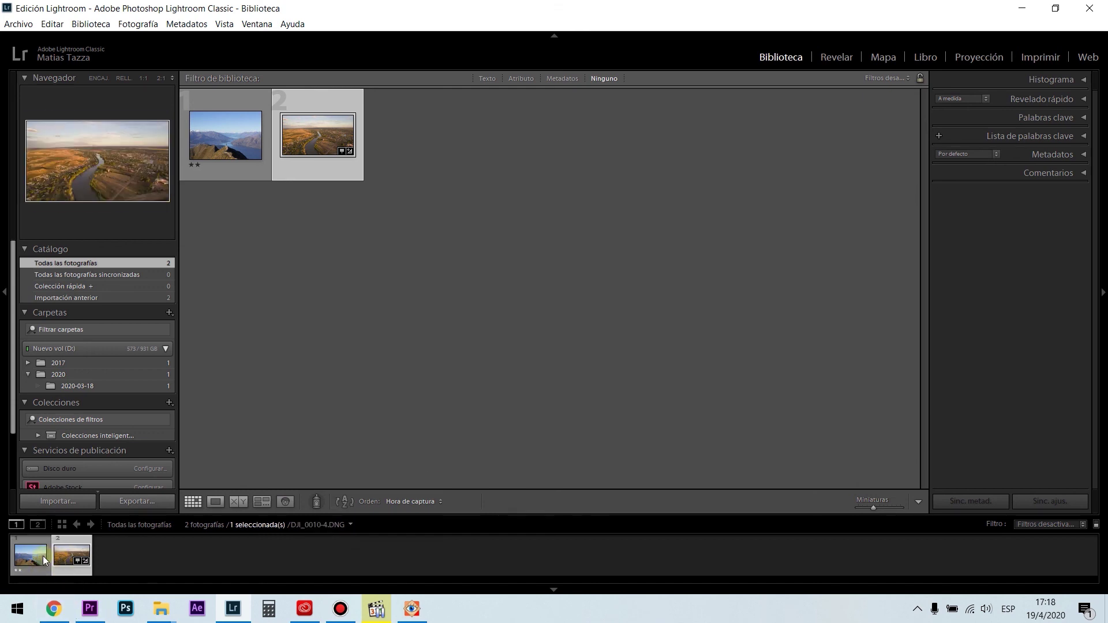
# Step: Import only one of the exported lake JPEGs from the Edición Lightroom folder and dismiss the DNG conversion notice
pyautogui.click(72, 505)
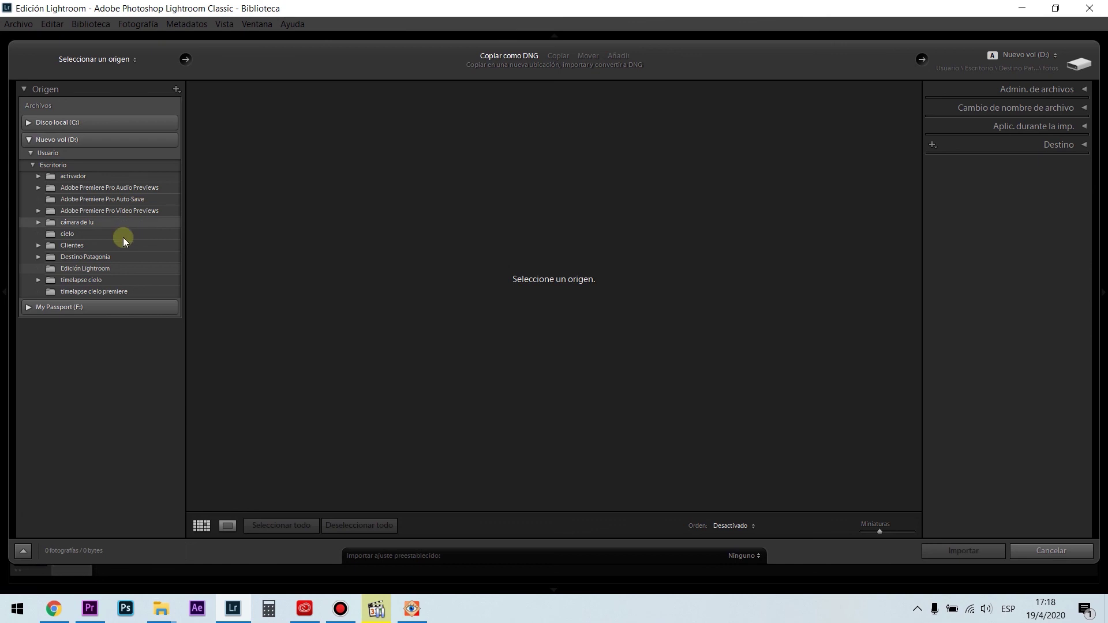
pyautogui.click(99, 268)
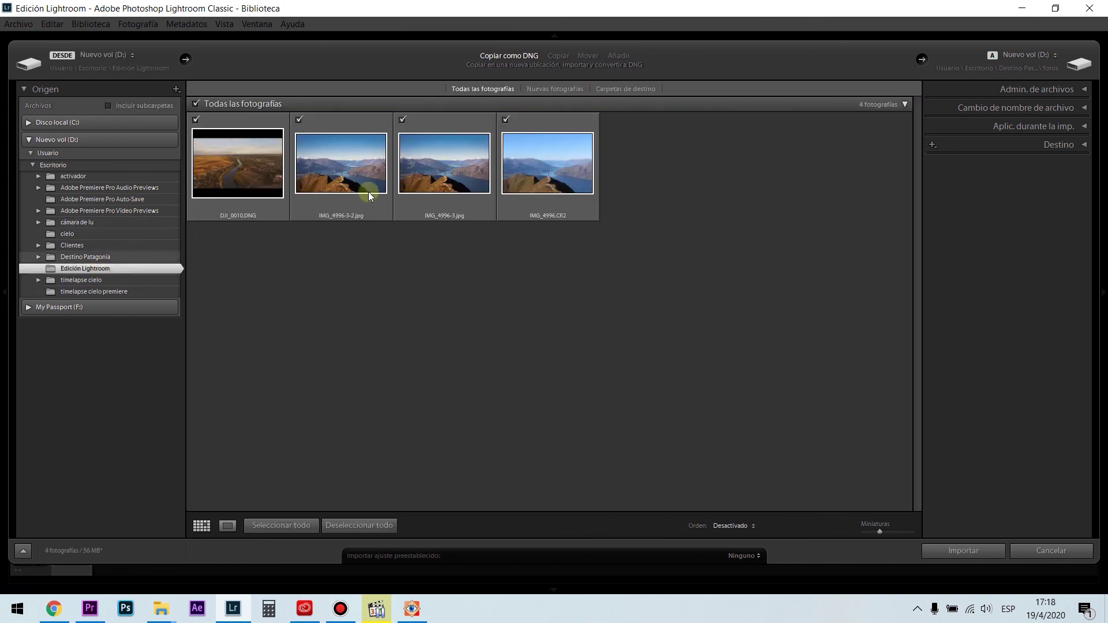
pyautogui.click(195, 104)
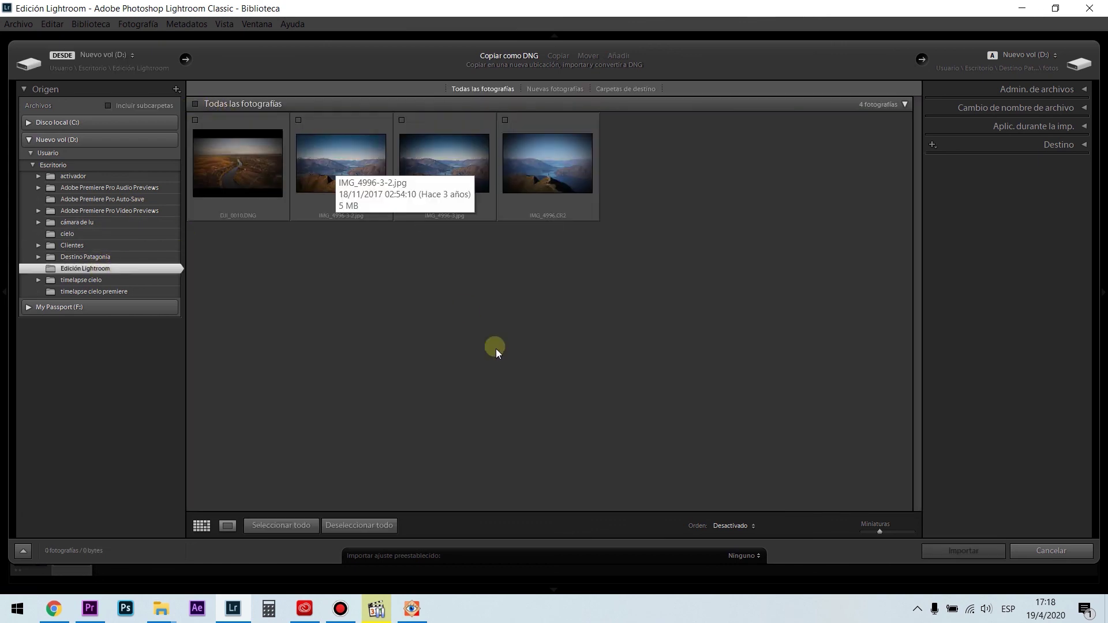
pyautogui.click(402, 120)
pyautogui.click(980, 548)
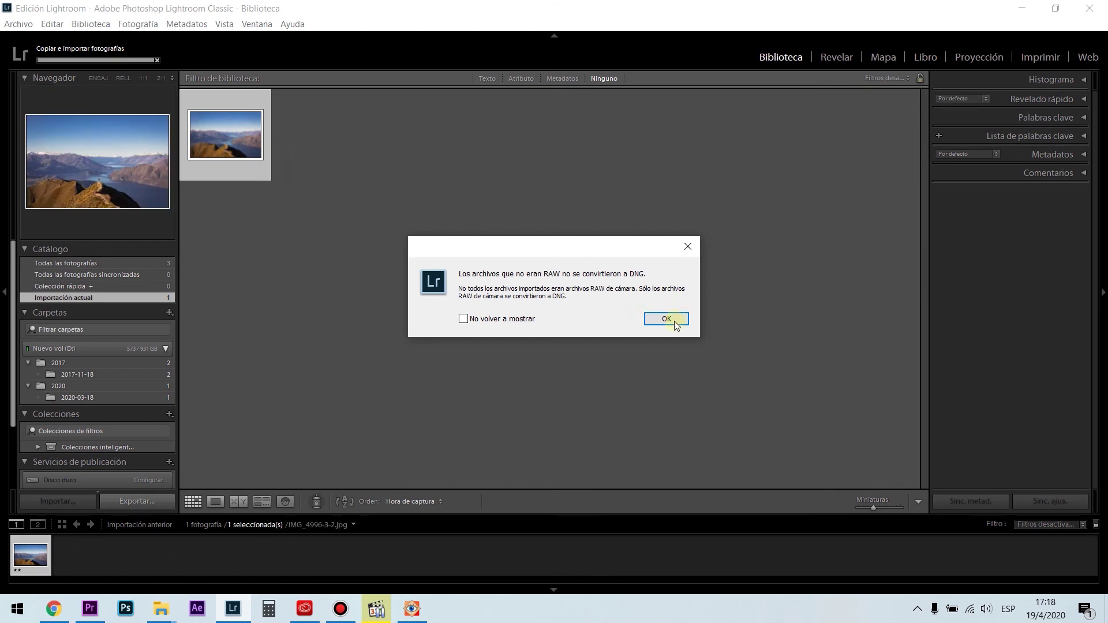
pyautogui.click(674, 321)
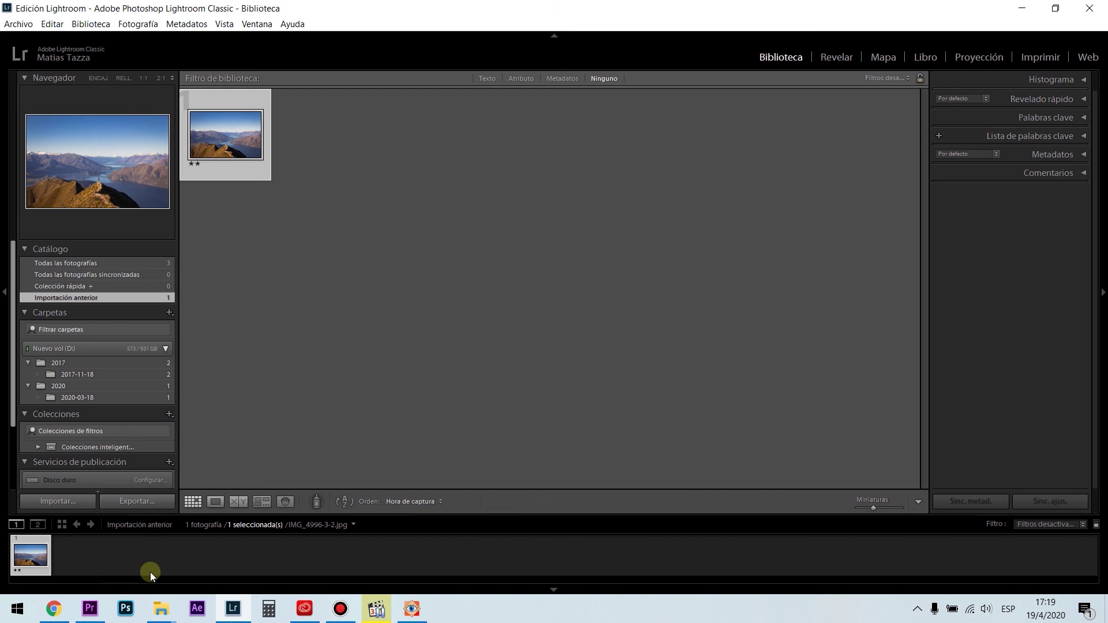
# Step: Compare the Todas las fotografías and Importación anterior sources, browse their photos, and leave all photographs shown
pyautogui.click(344, 526)
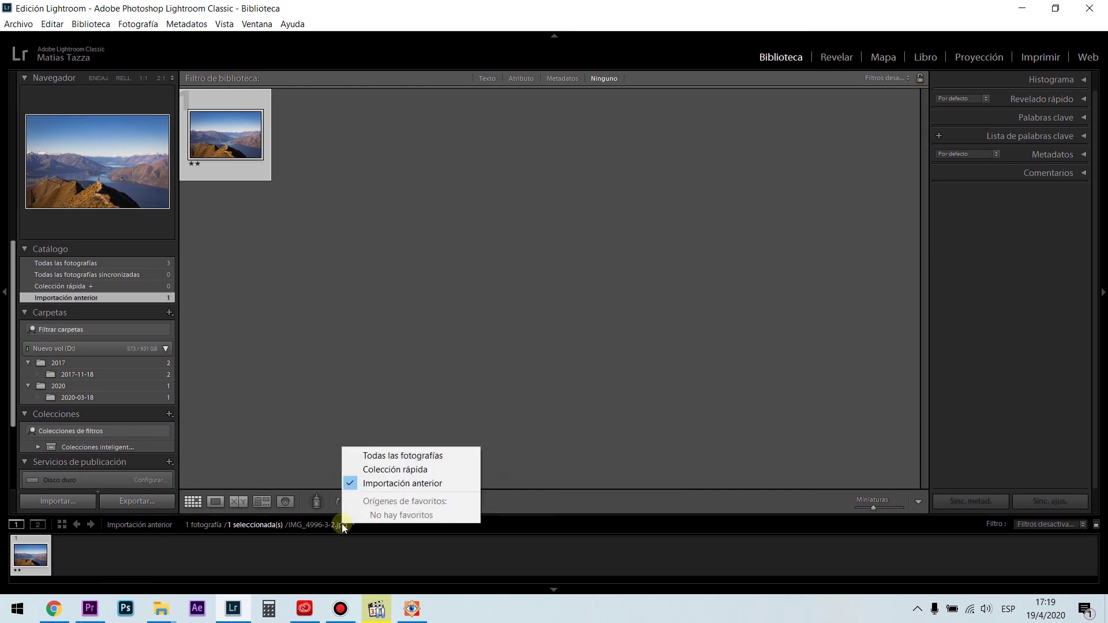
pyautogui.click(412, 460)
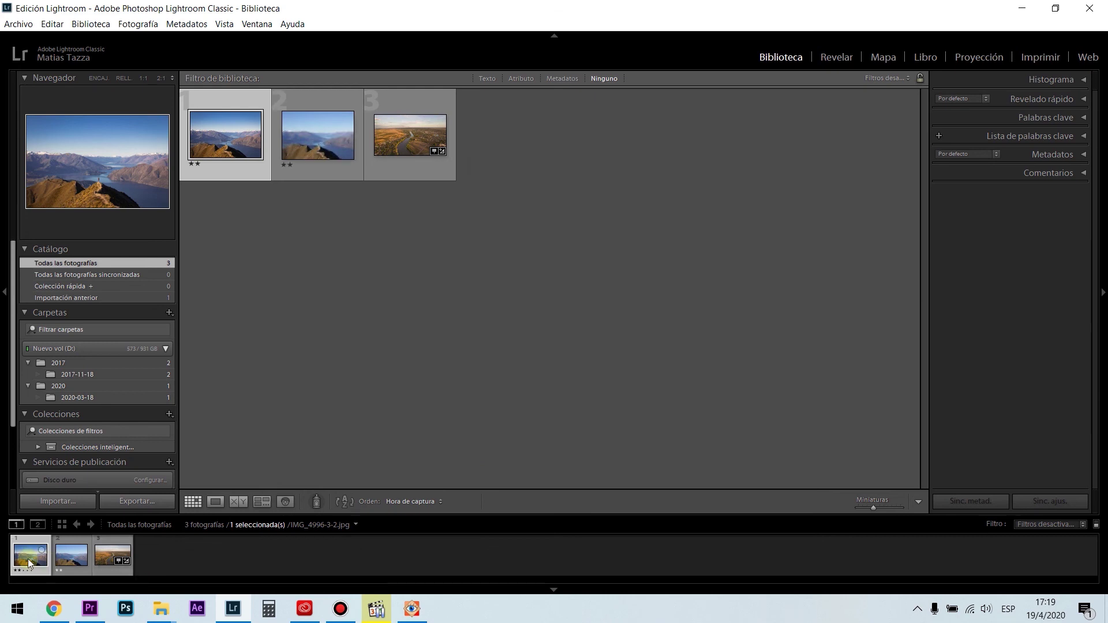
pyautogui.click(70, 556)
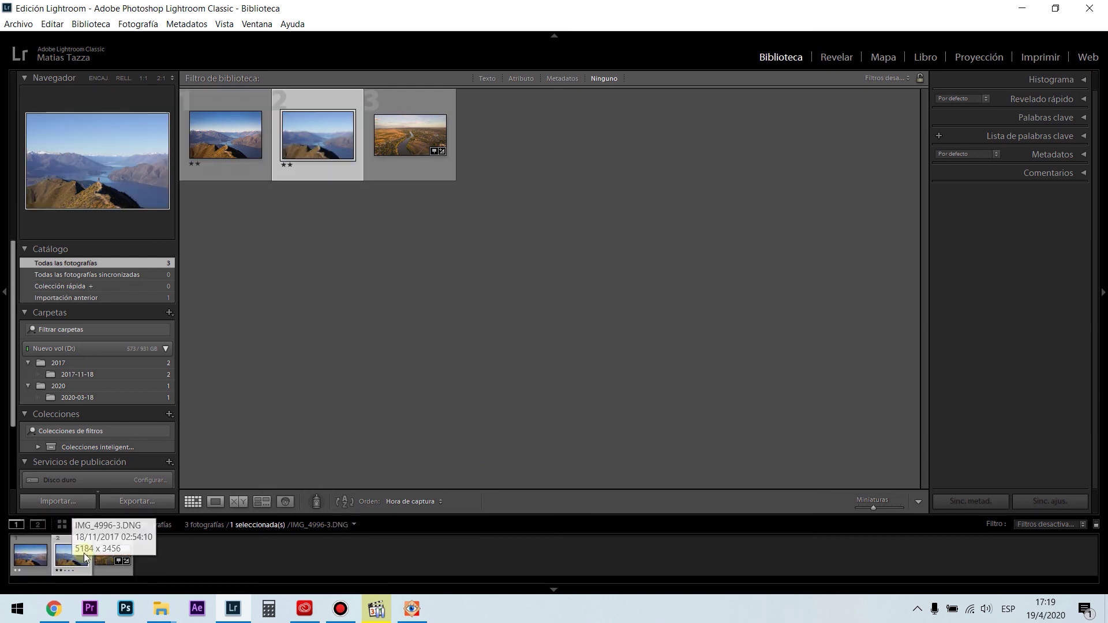
pyautogui.click(106, 551)
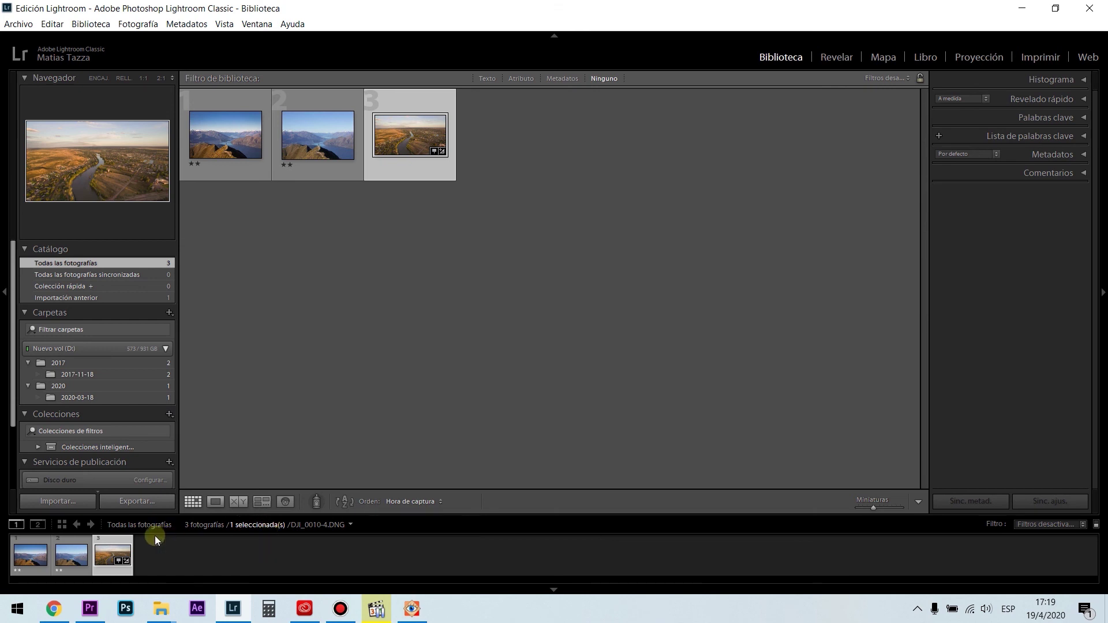
pyautogui.click(247, 524)
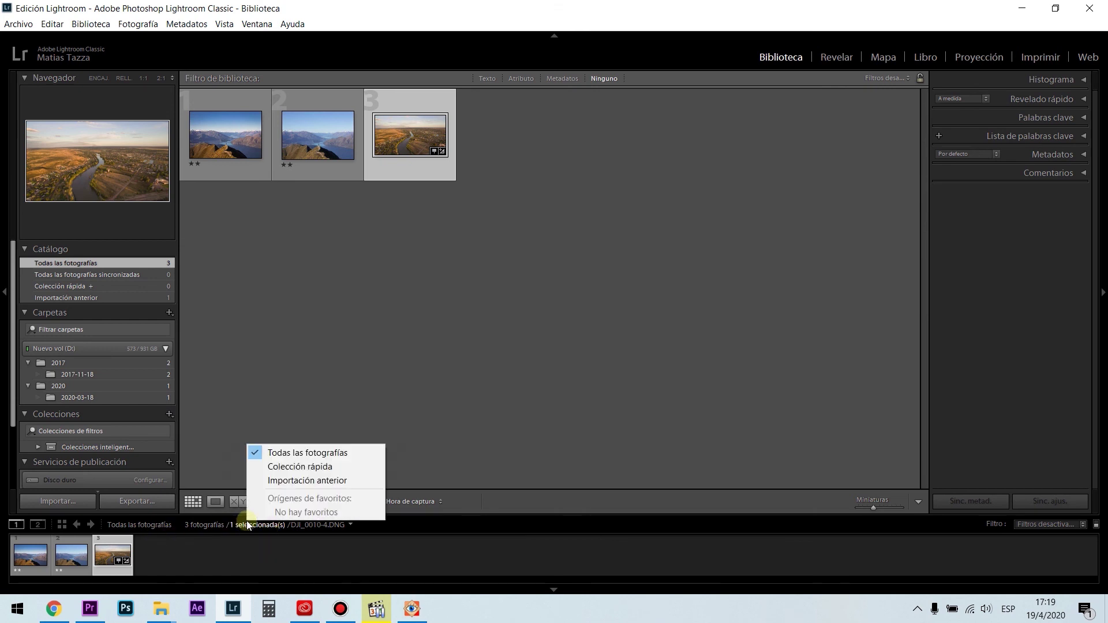
pyautogui.click(303, 481)
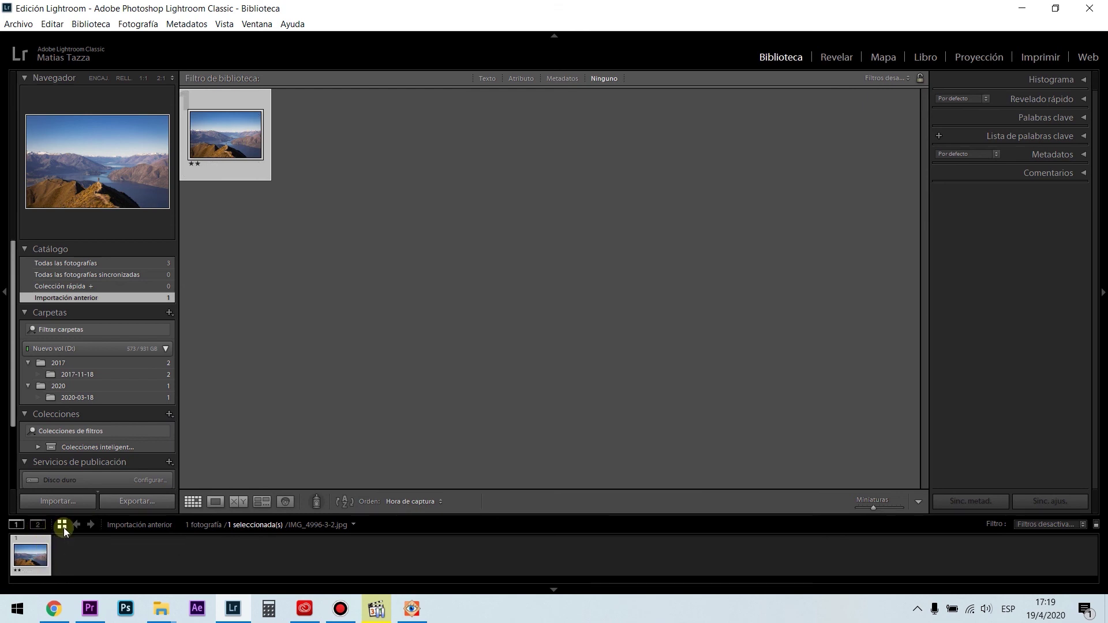
pyautogui.click(279, 525)
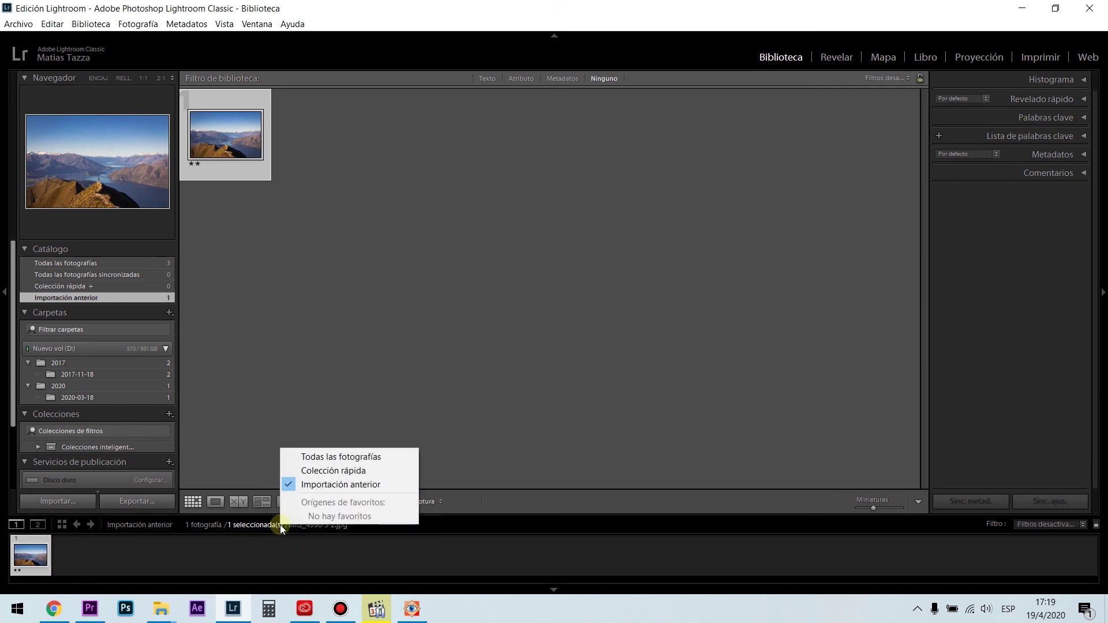
pyautogui.click(337, 459)
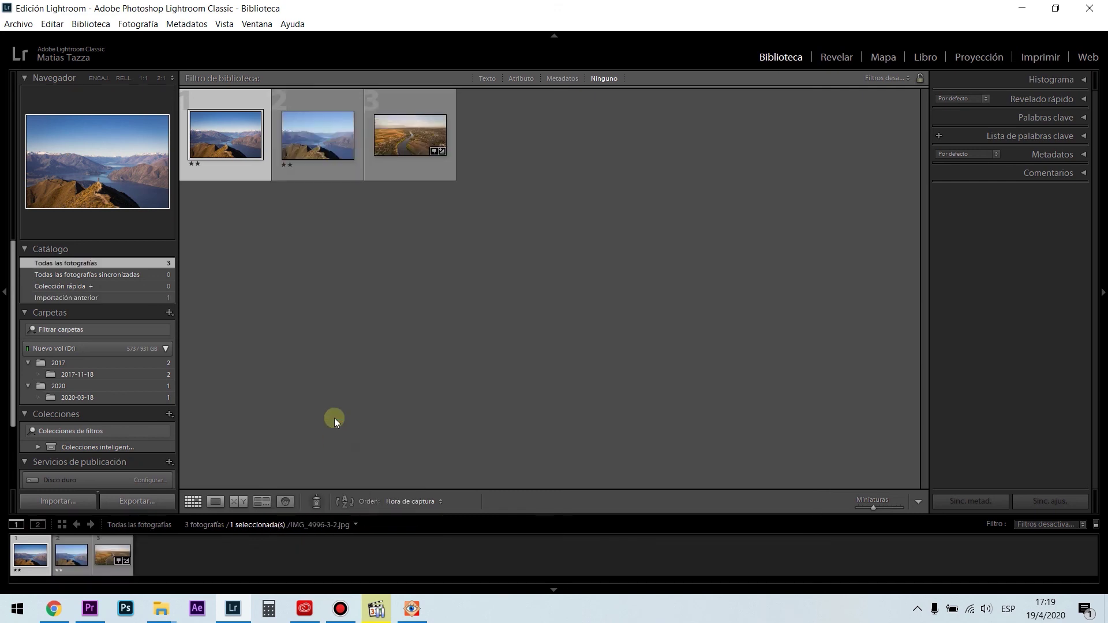
# Step: Open the river aerial photo DJI_0010-4.DNG in the large single-photo view and minimize Lightroom
pyautogui.click(418, 129)
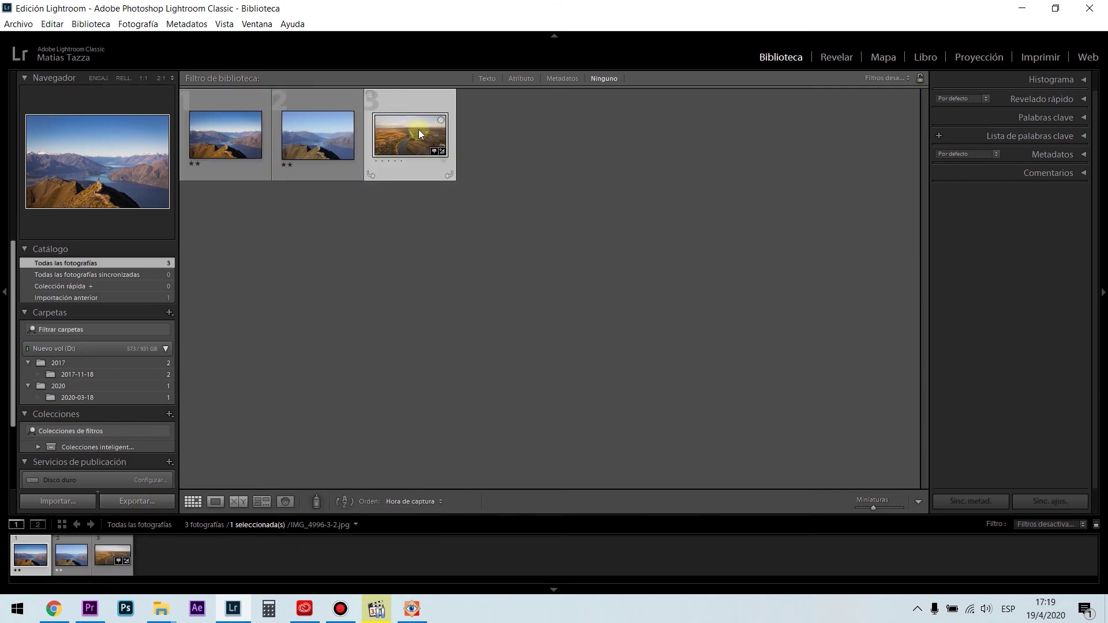
pyautogui.doubleClick(418, 129)
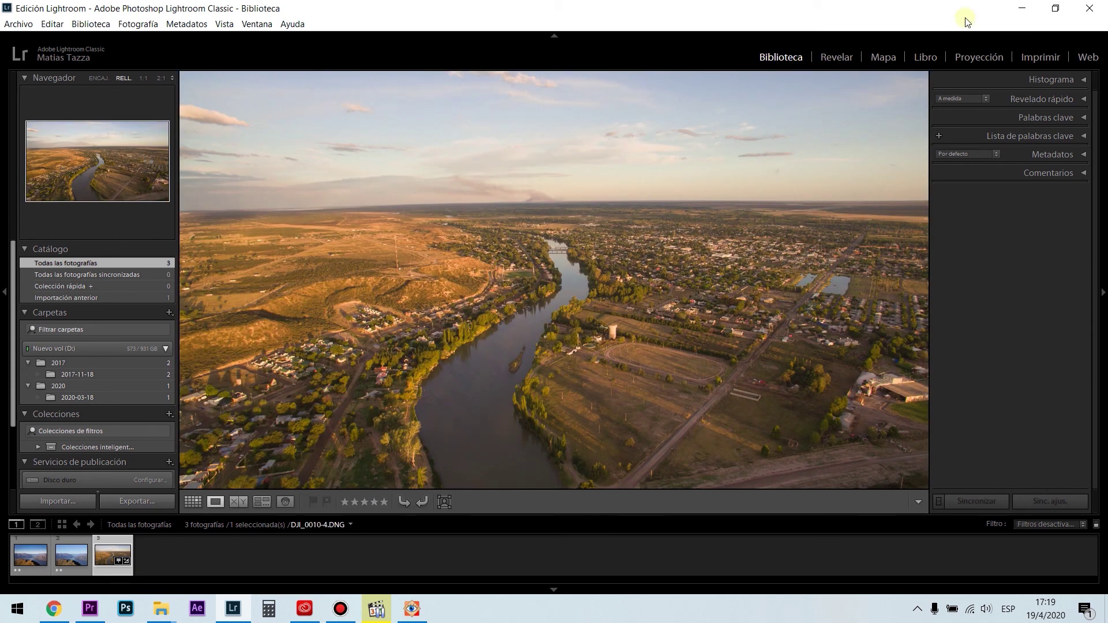
pyautogui.click(1021, 9)
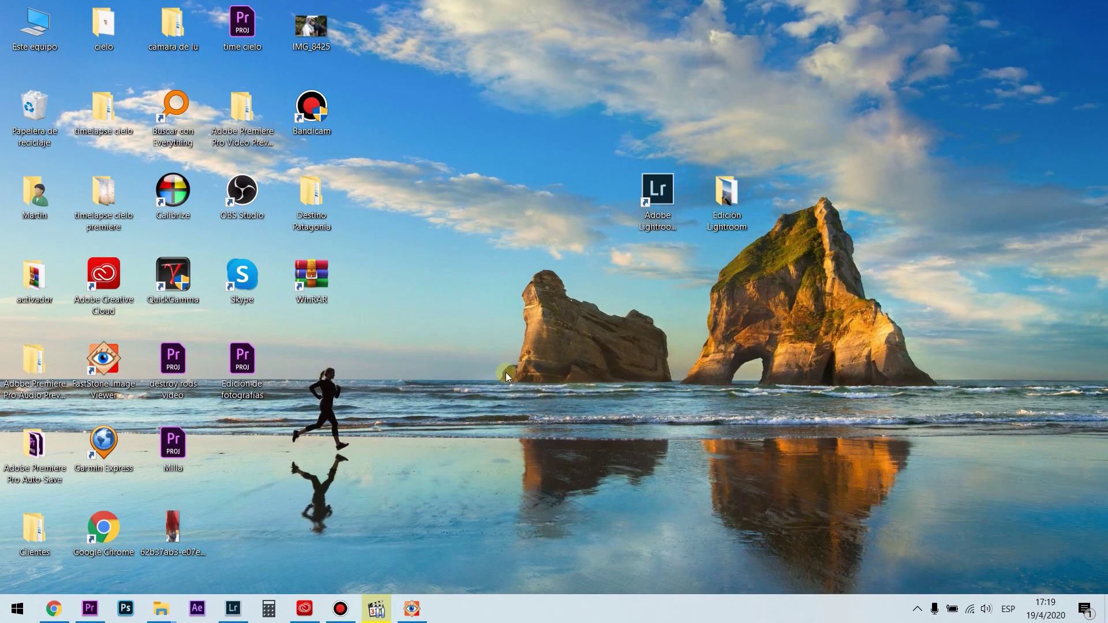
pyautogui.click(791, 209)
# Step: Switch to FastStone Image Viewer, bring up its thumbnail strip and display the original IMG_4996.JPG
pyautogui.moveTo(412, 608)
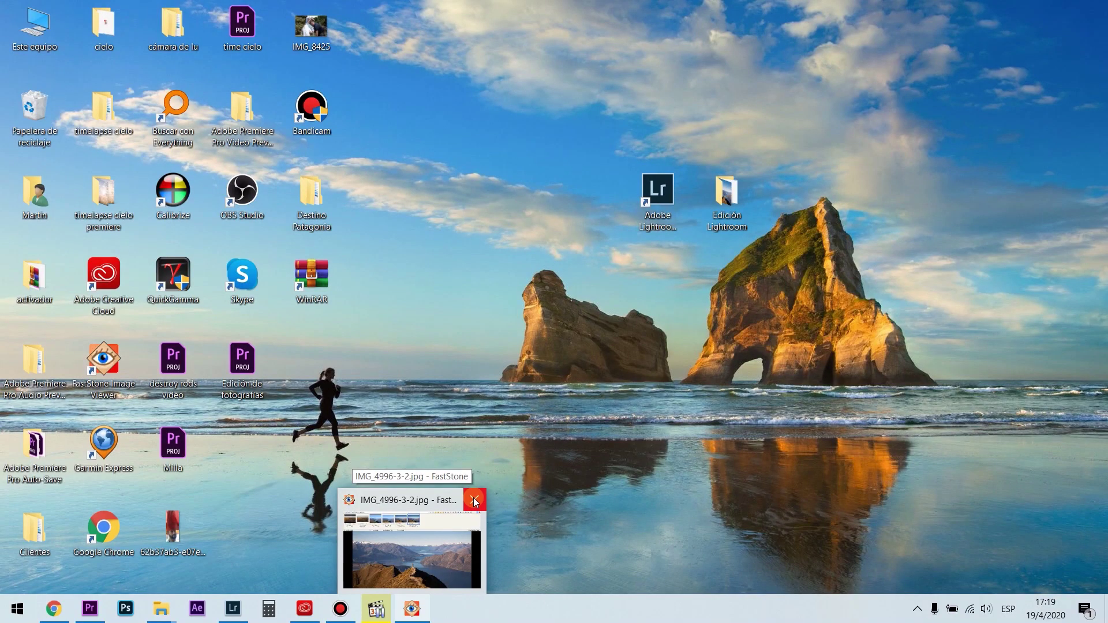
pyautogui.click(432, 572)
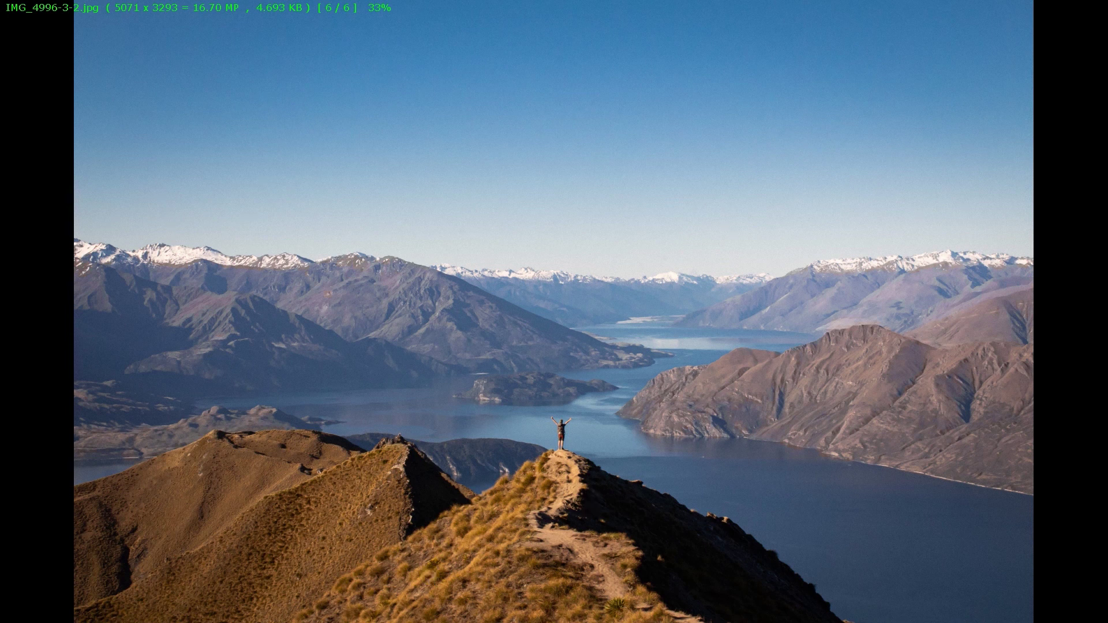
pyautogui.moveTo(887, 6)
pyautogui.click(385, 66)
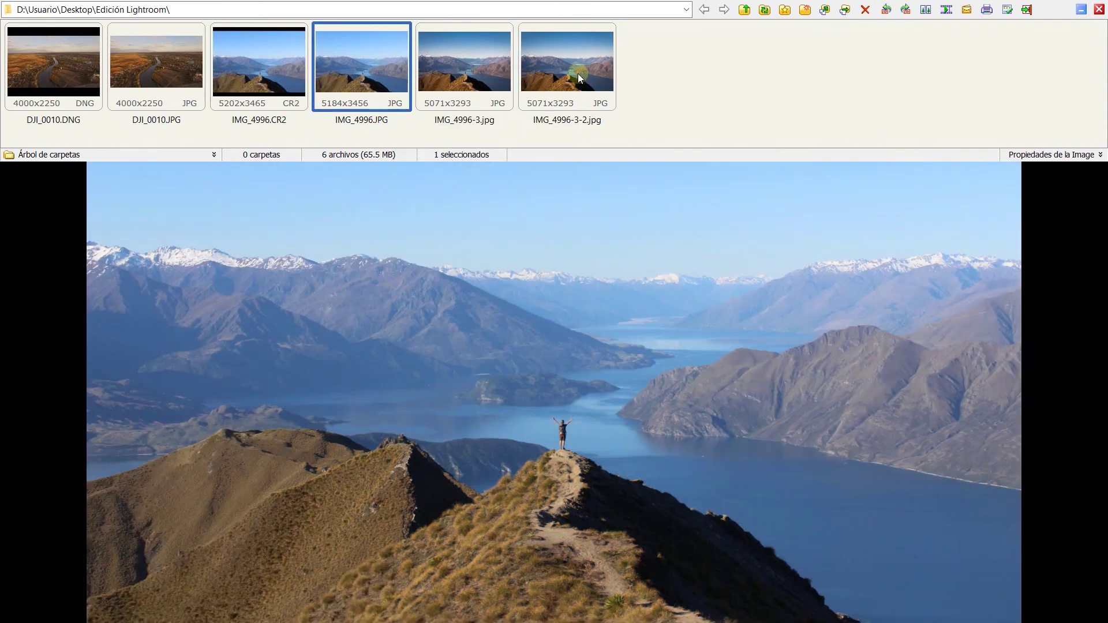